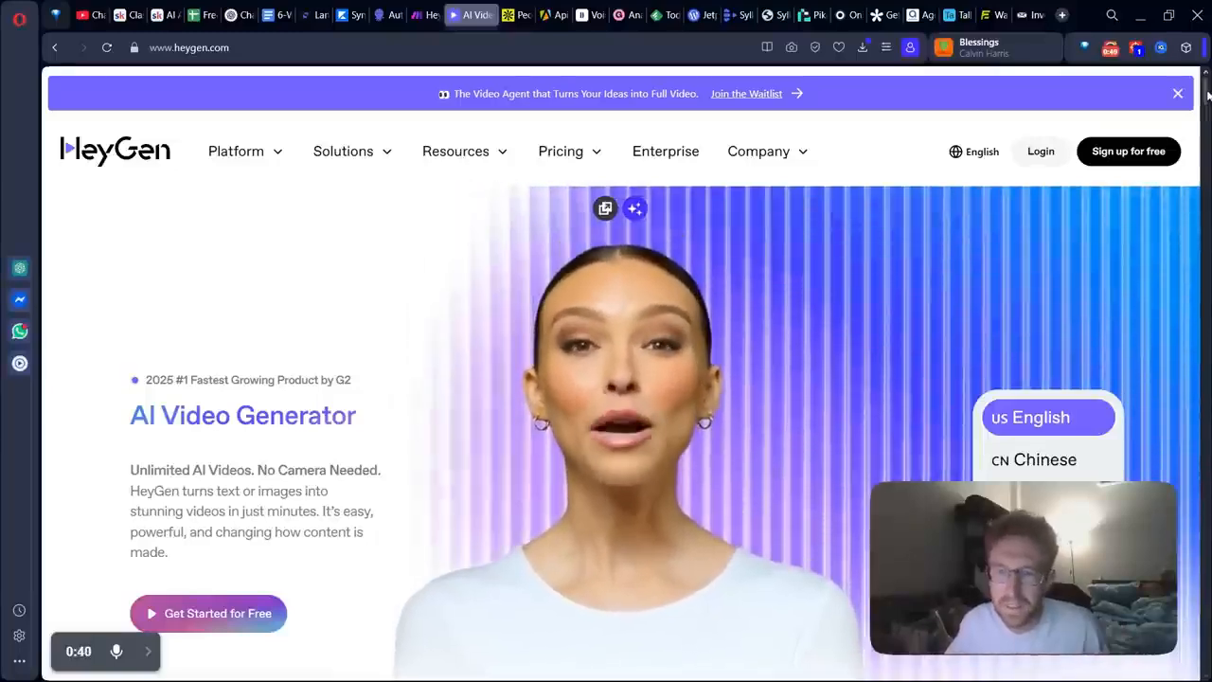
# - Open the HeyGen pricing page and review the Creator plan's price and the yearly payment option
pyautogui.moveTo(1207, 92); pyautogui.dragTo(1206, 91)
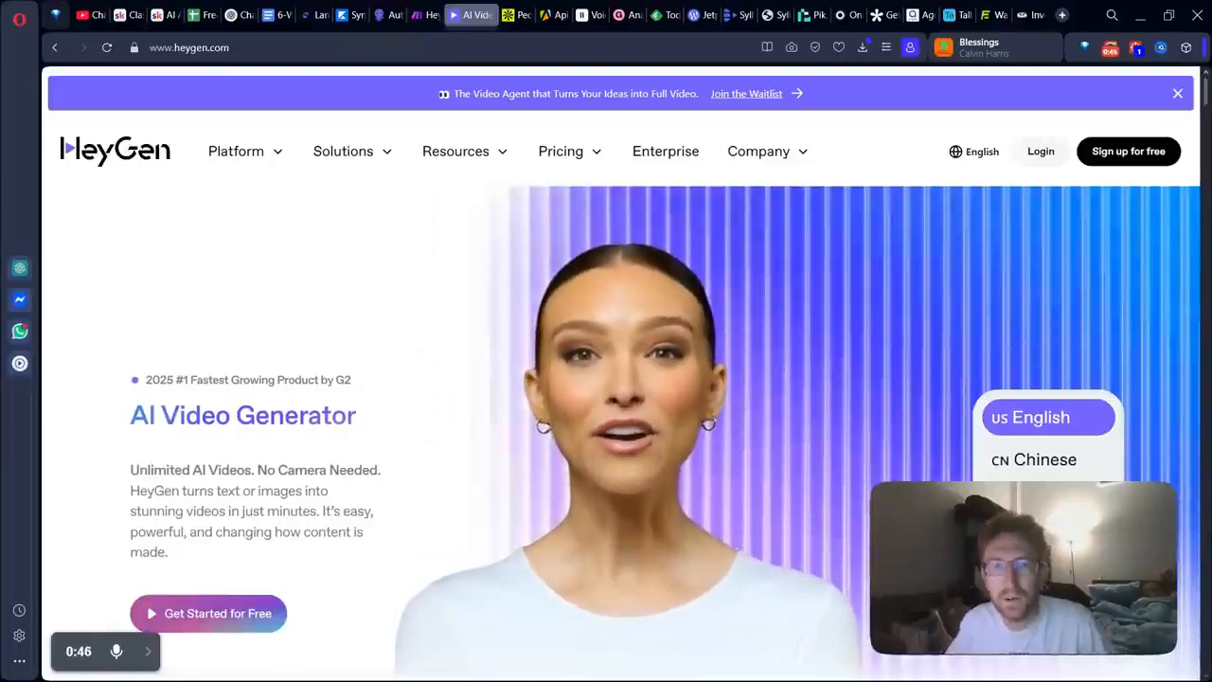
pyautogui.click(594, 157)
pyautogui.click(597, 190)
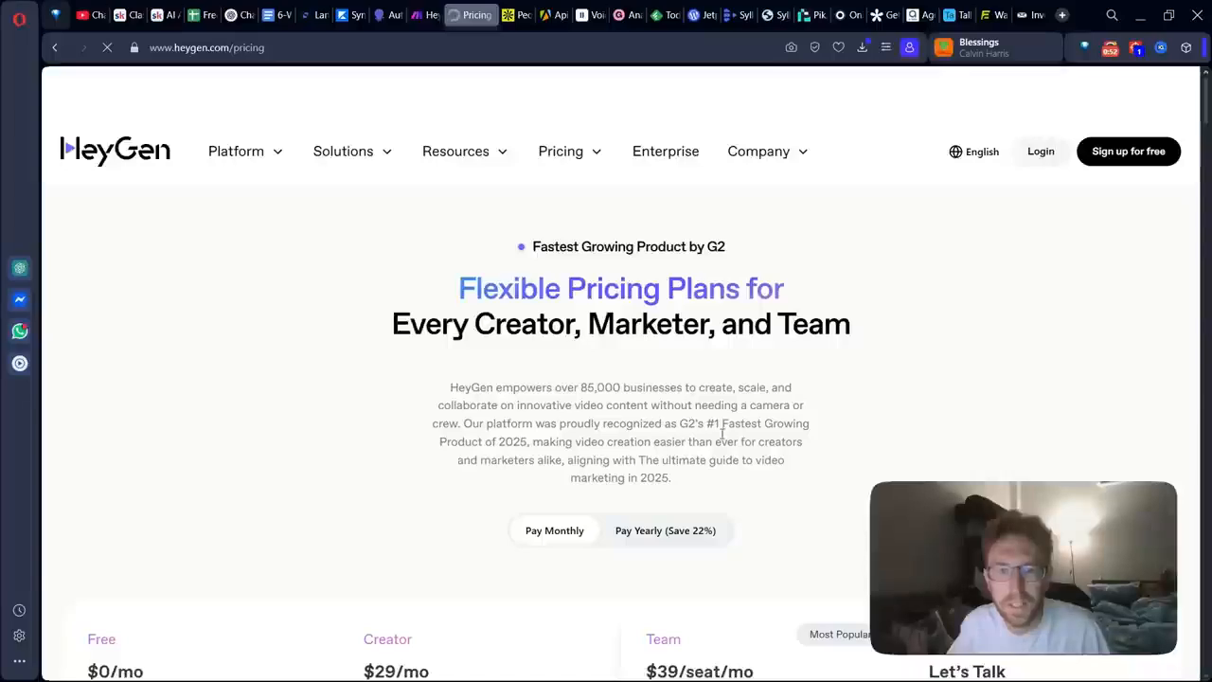
pyautogui.scroll(-3, 548, 505)
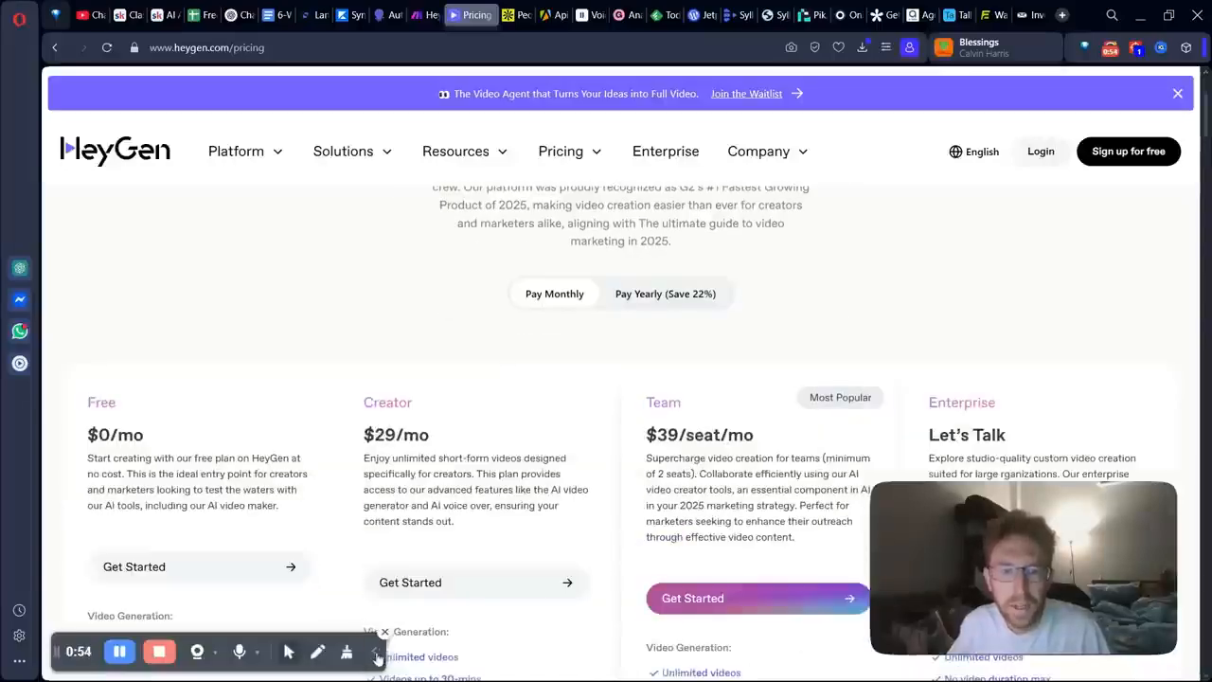
pyautogui.moveTo(366, 437); pyautogui.dragTo(436, 436)
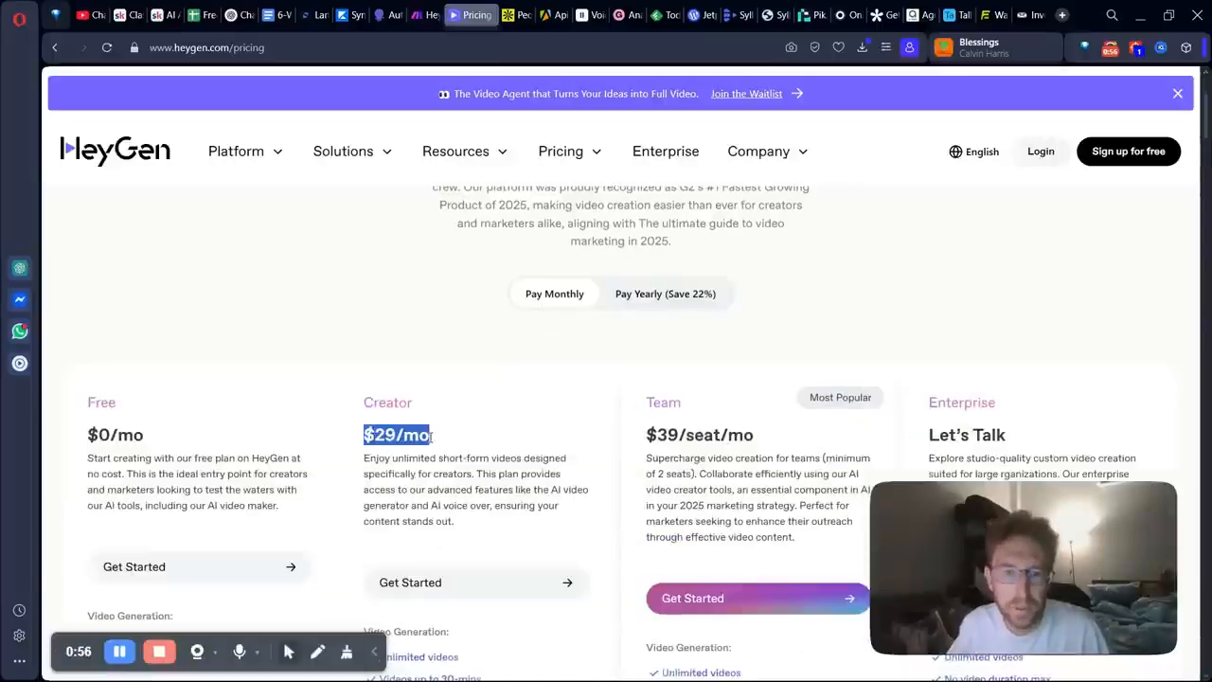
pyautogui.click(517, 384)
pyautogui.click(660, 294)
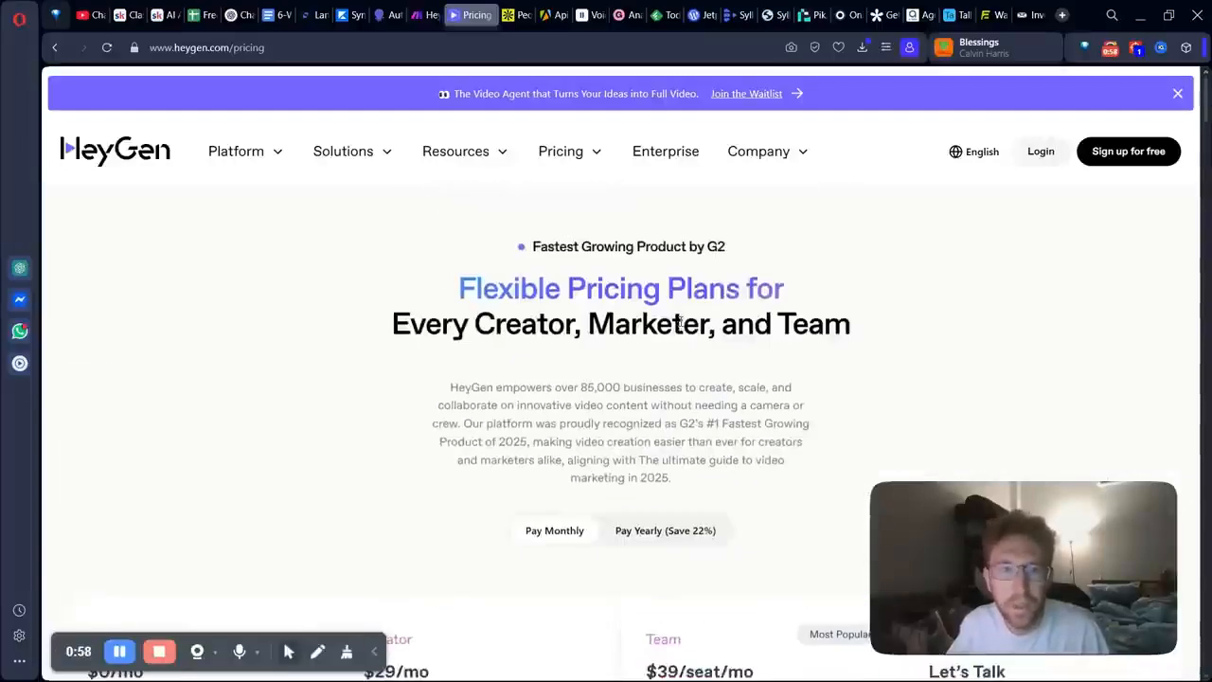
# - Examine the Creator plan's video generation limits and included features, including video length, export resolution and voice cloning
pyautogui.scroll(-5, 688, 336)
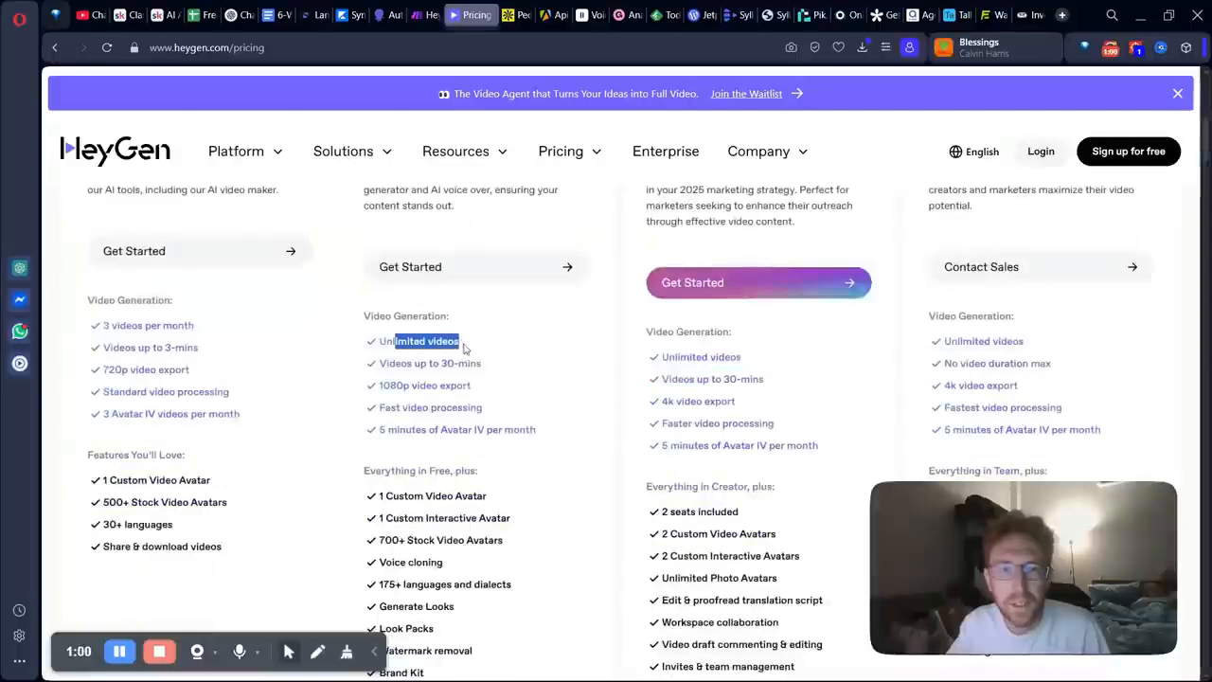
pyautogui.moveTo(379, 364); pyautogui.dragTo(482, 364)
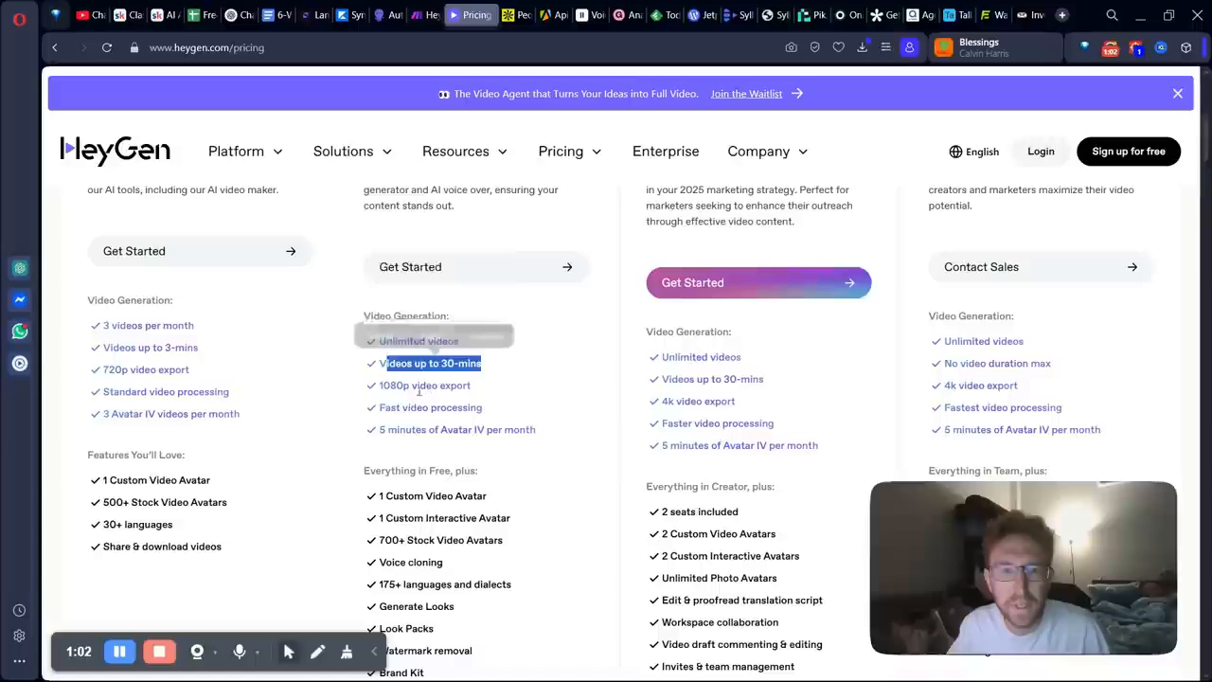
pyautogui.moveTo(389, 385); pyautogui.dragTo(470, 386)
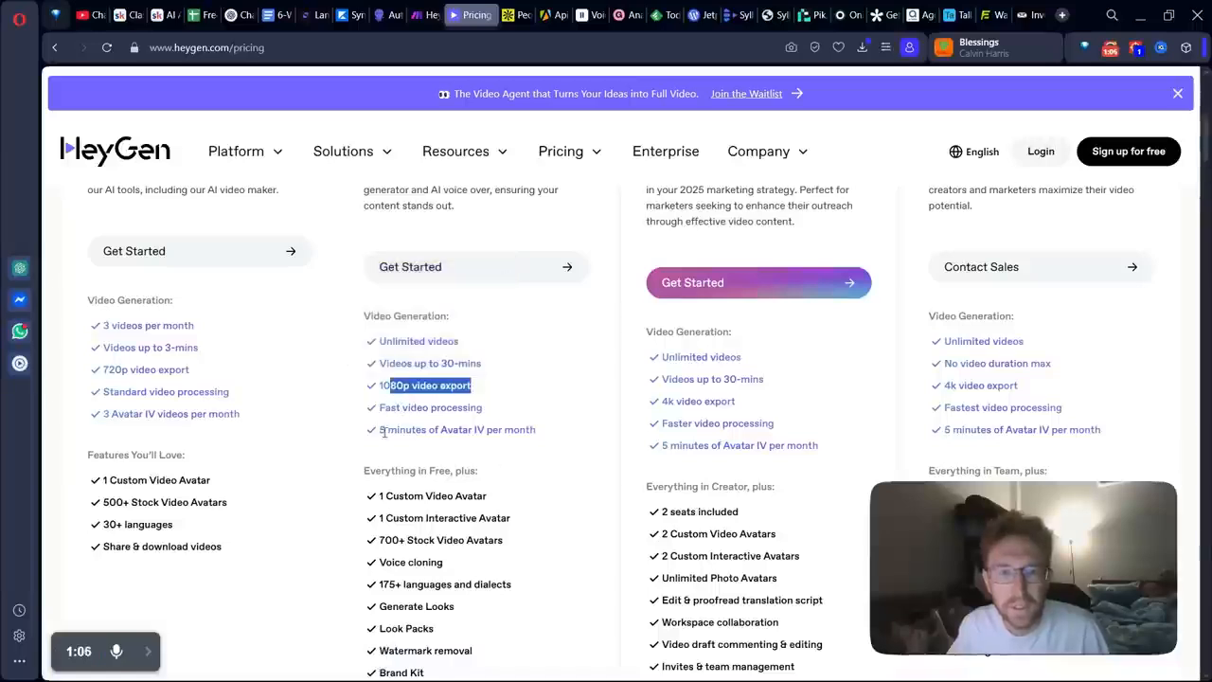
pyautogui.moveTo(383, 429); pyautogui.dragTo(459, 651)
pyautogui.moveTo(379, 562); pyautogui.dragTo(442, 563)
pyautogui.click(456, 575)
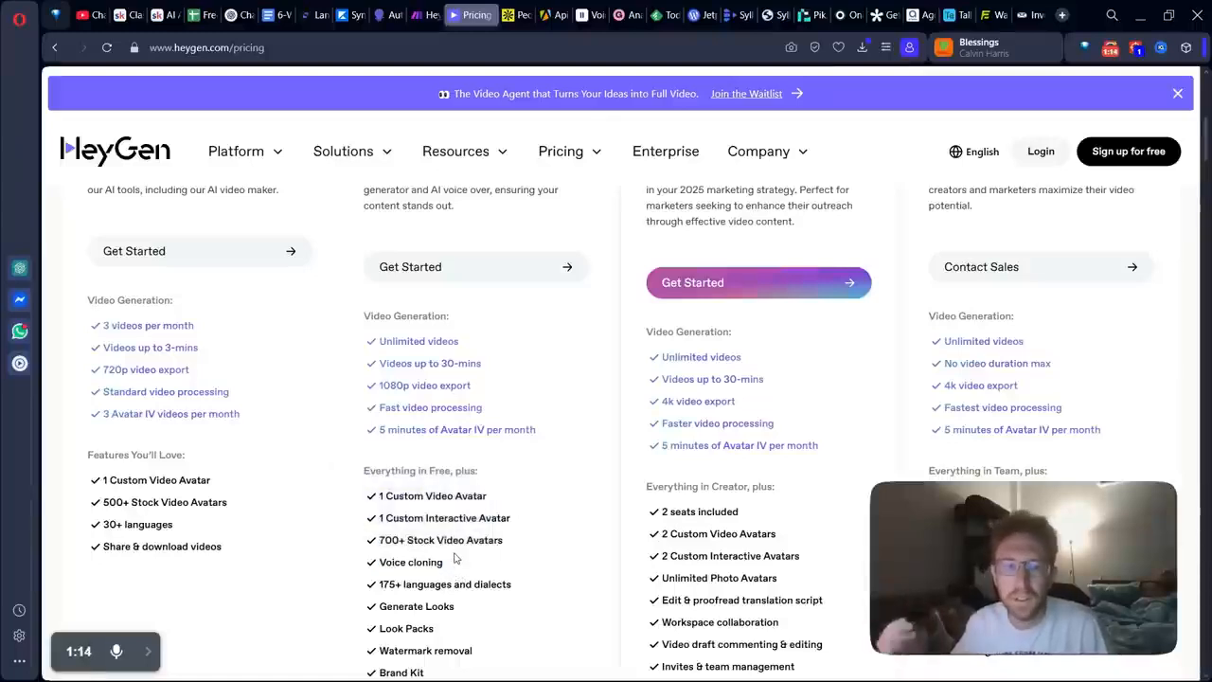
pyautogui.scroll(-1, 462, 561)
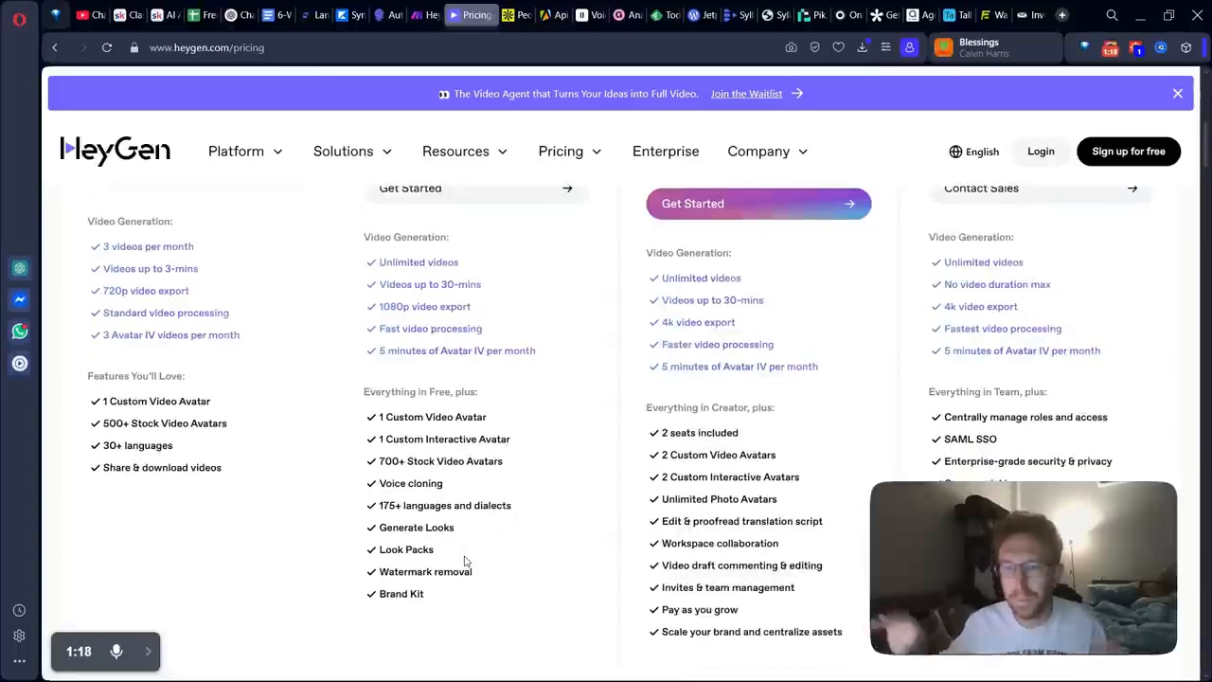
pyautogui.scroll(5, 462, 558)
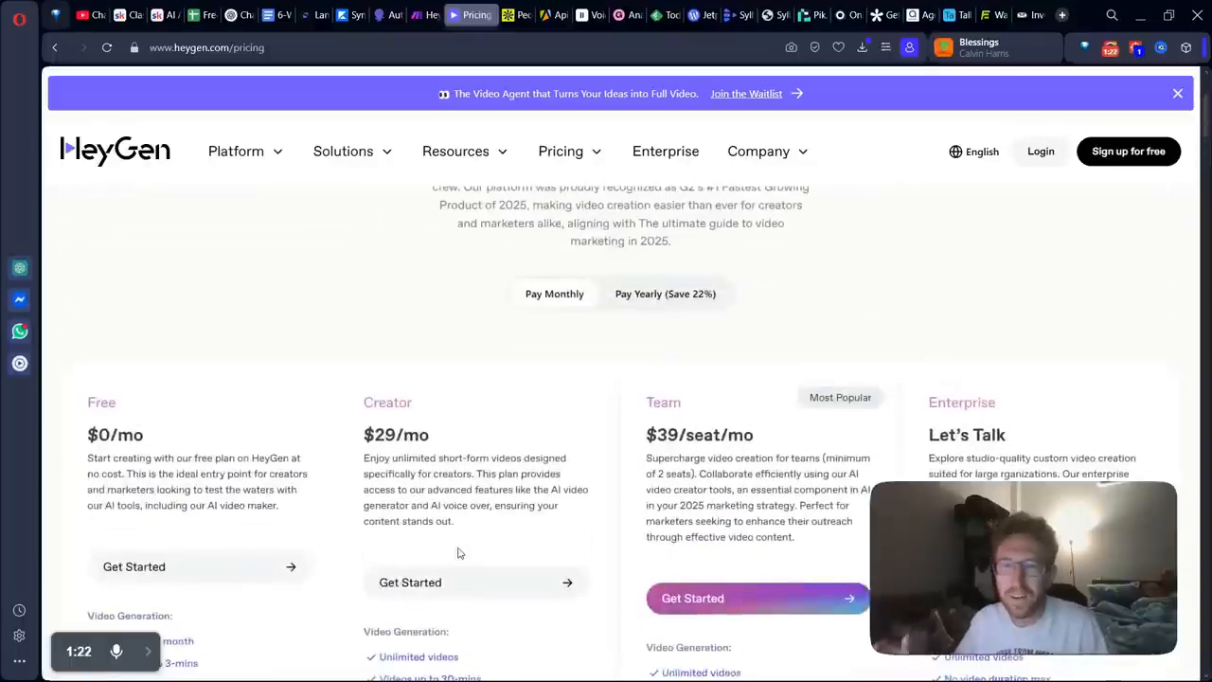
pyautogui.scroll(3, 448, 576)
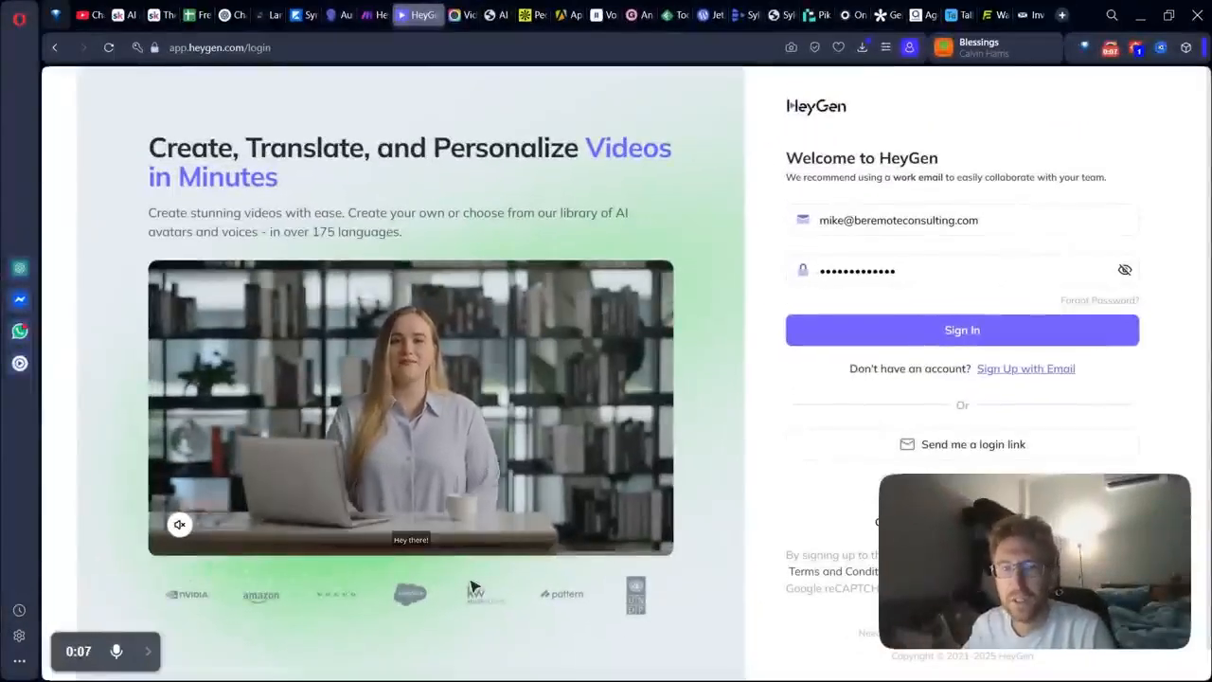
# - Sign in to HeyGen with the prefilled credentials and view the Photo to Video with Avatar IV form
pyautogui.click(962, 336)
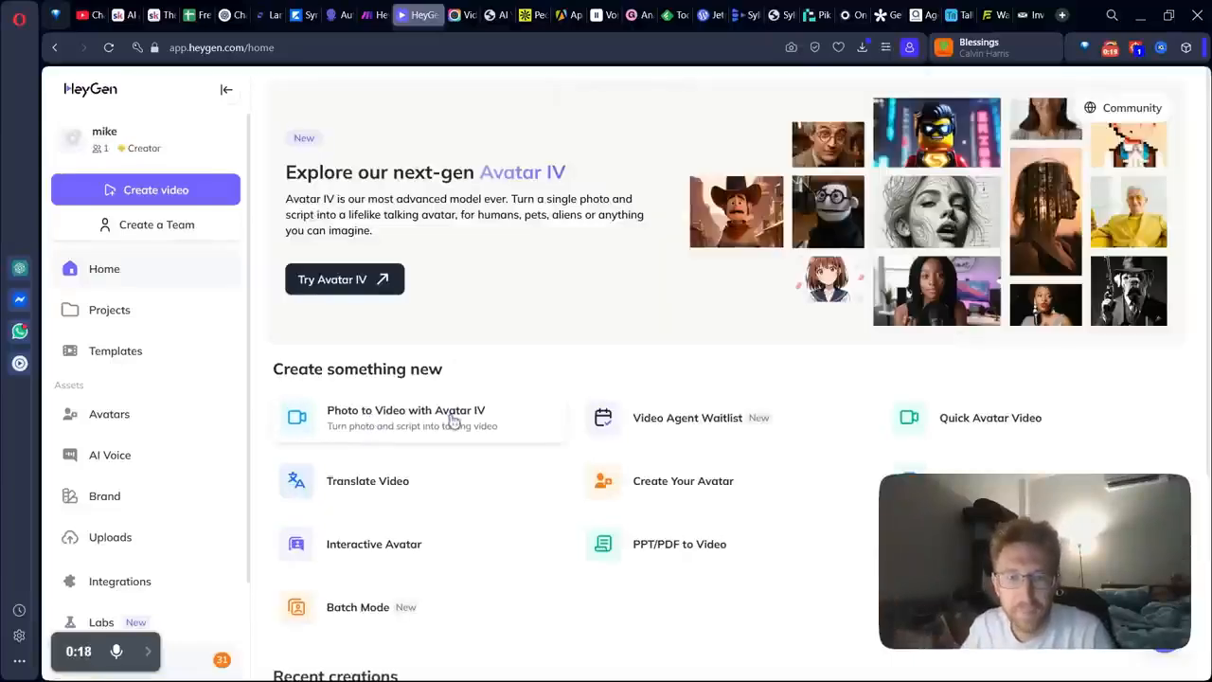
pyautogui.scroll(-2, 695, 379)
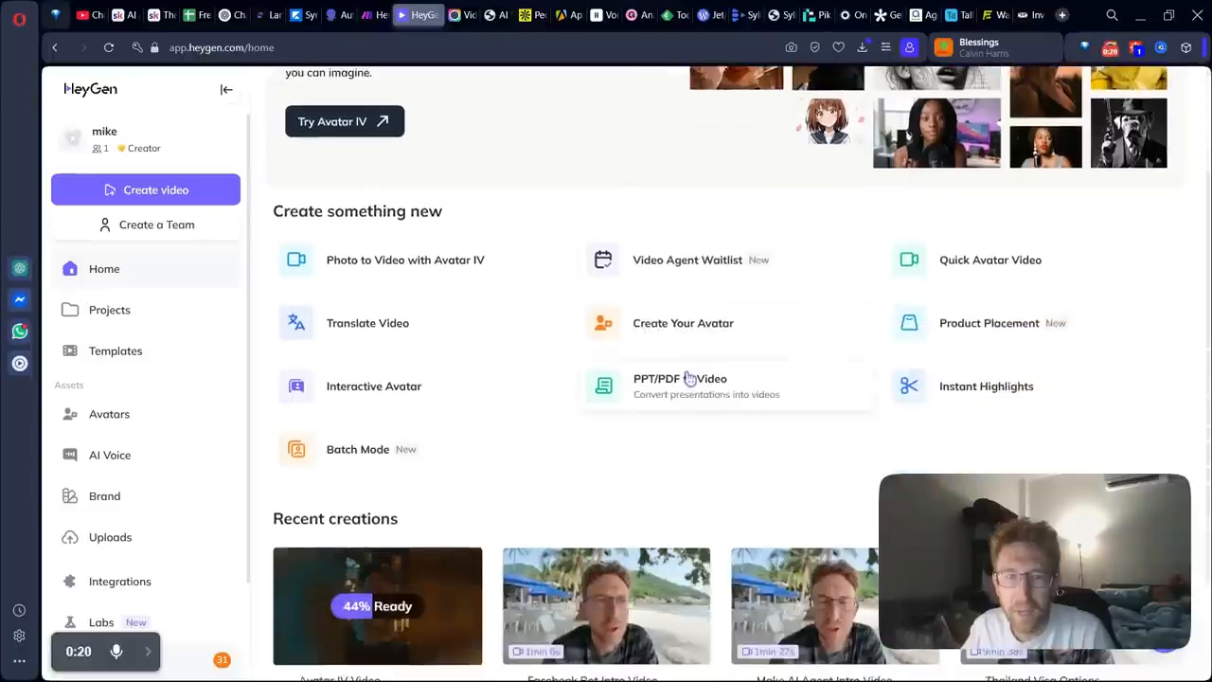
pyautogui.click(423, 281)
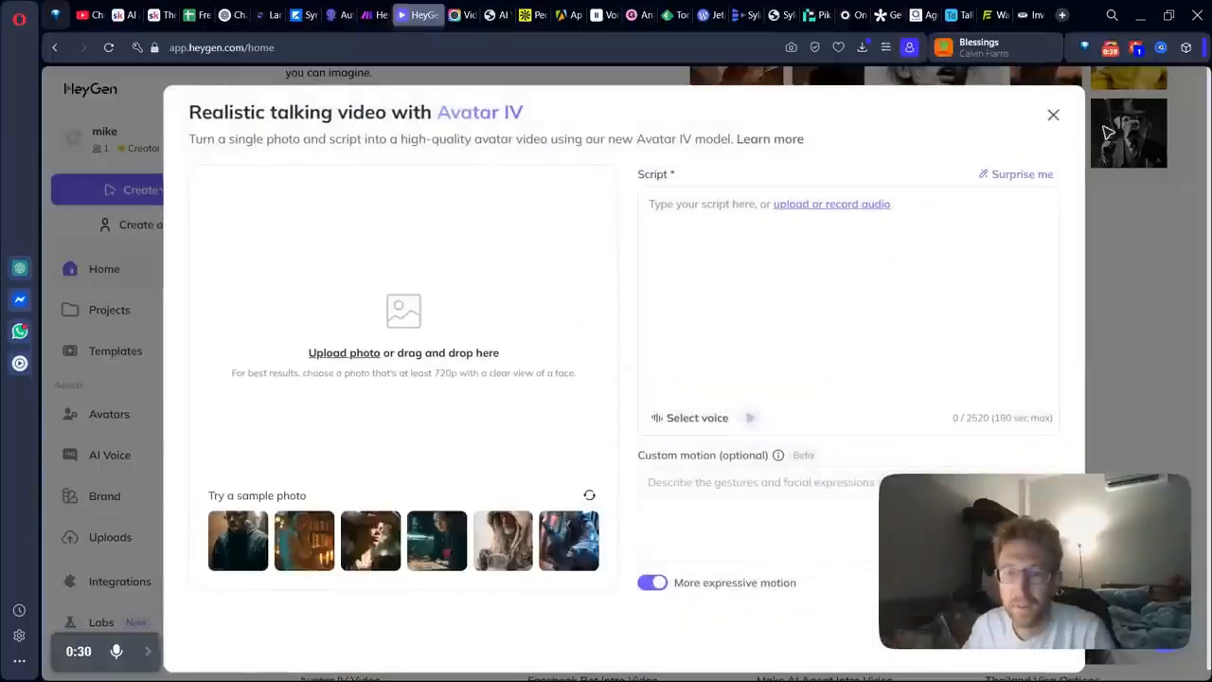
pyautogui.click(1054, 116)
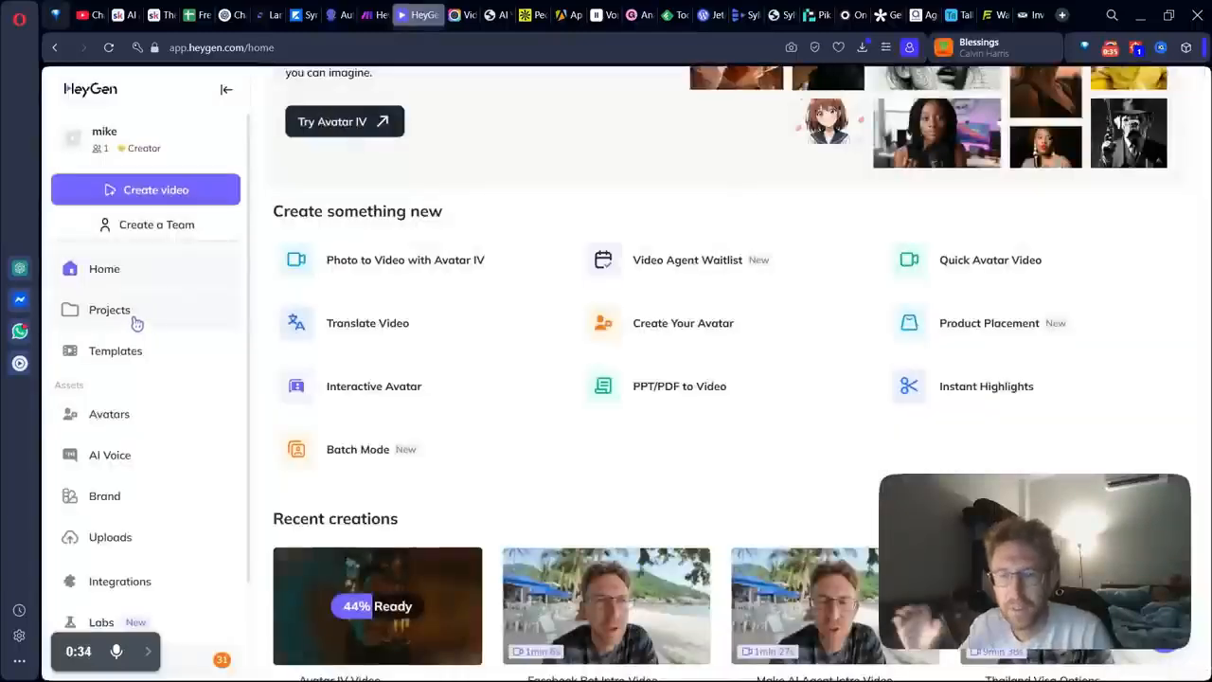
# - Open the Video Agent Waitlist, read its announcement and priority access actions, and return to the home page
pyautogui.click(700, 273)
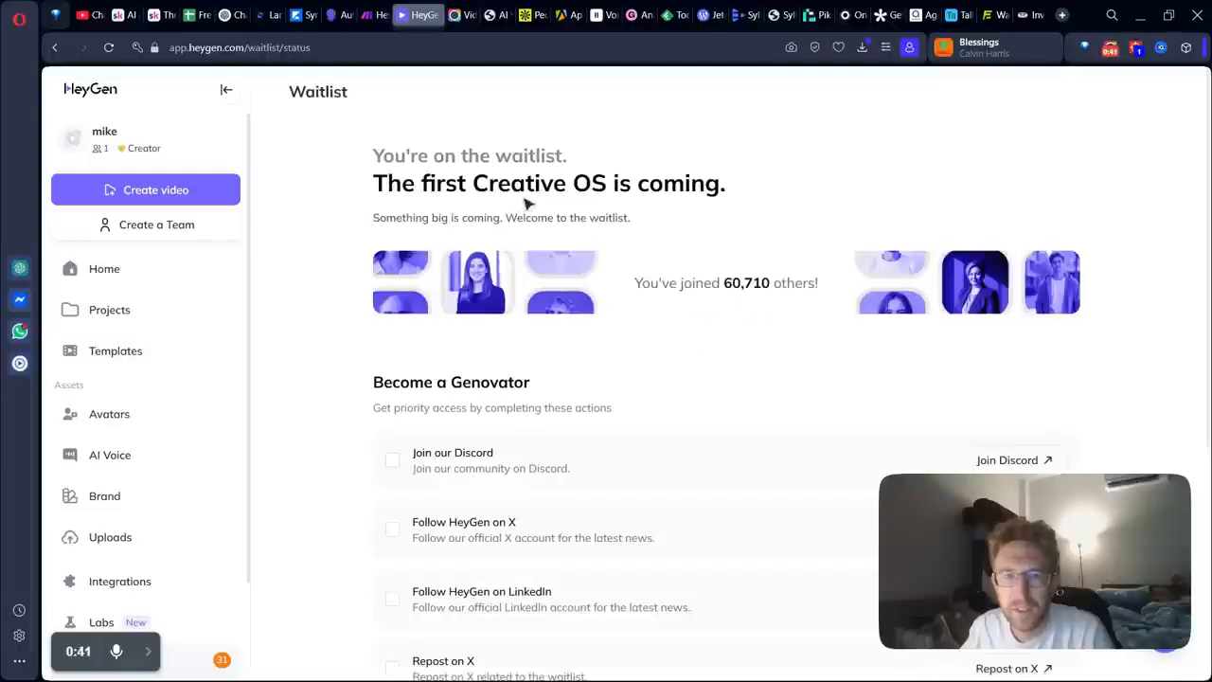
pyautogui.moveTo(543, 193); pyautogui.dragTo(733, 196)
pyautogui.click(423, 220)
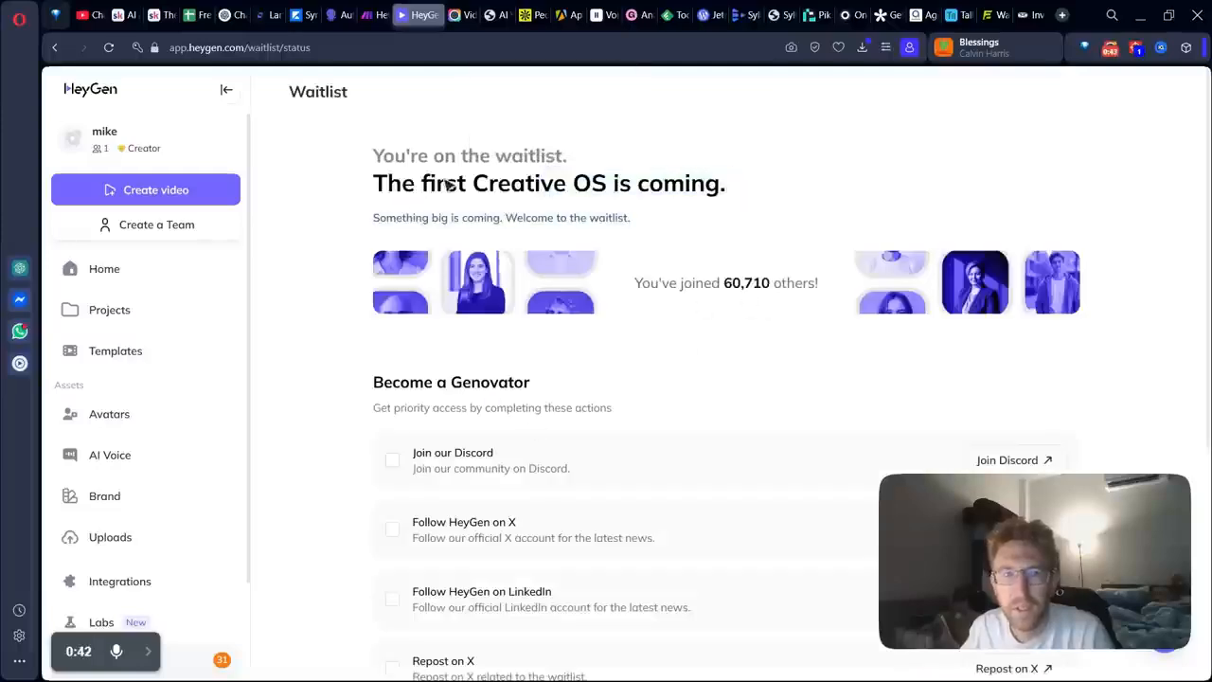
pyautogui.moveTo(474, 186); pyautogui.dragTo(736, 208)
pyautogui.click(853, 319)
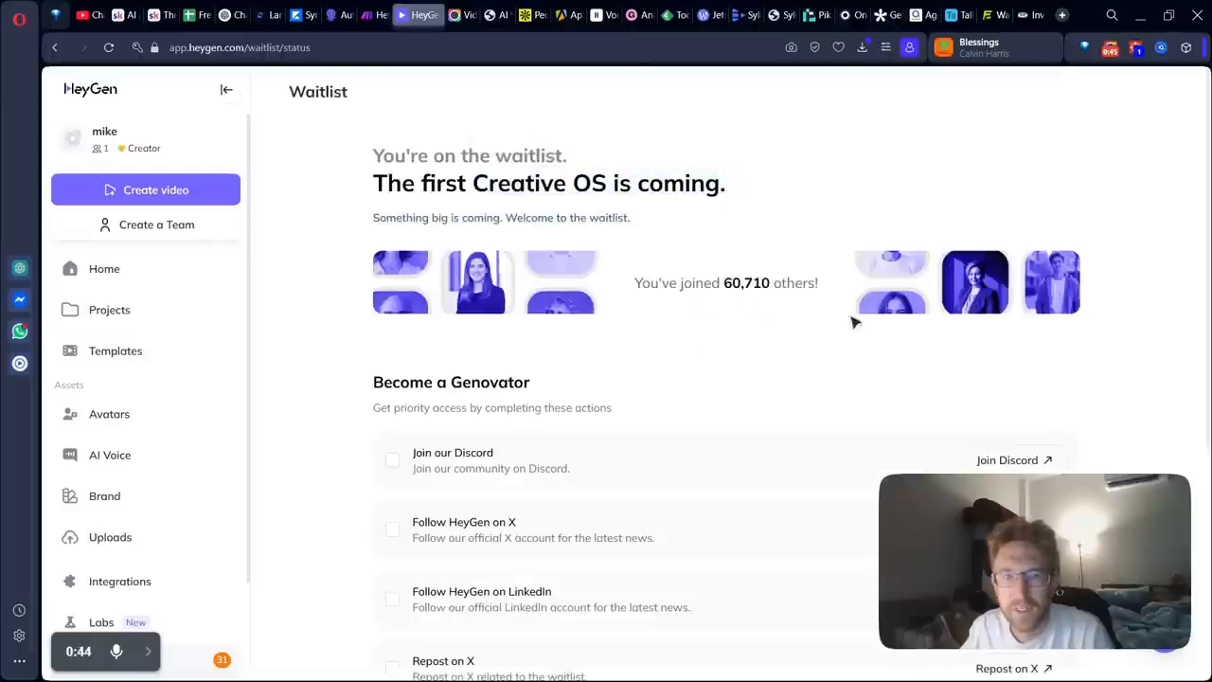
pyautogui.scroll(-1, 911, 391)
pyautogui.scroll(-2, 911, 391)
pyautogui.scroll(3, 786, 268)
pyautogui.scroll(-6, 744, 387)
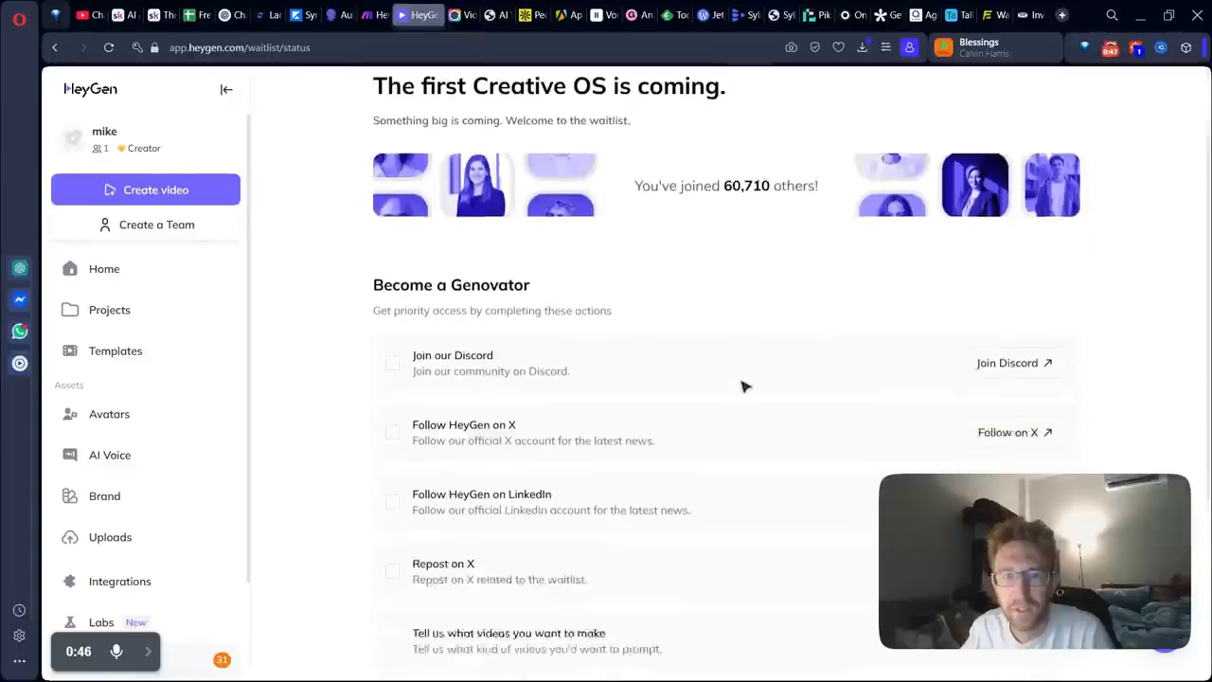
pyautogui.hotkey('alt', 'Left')
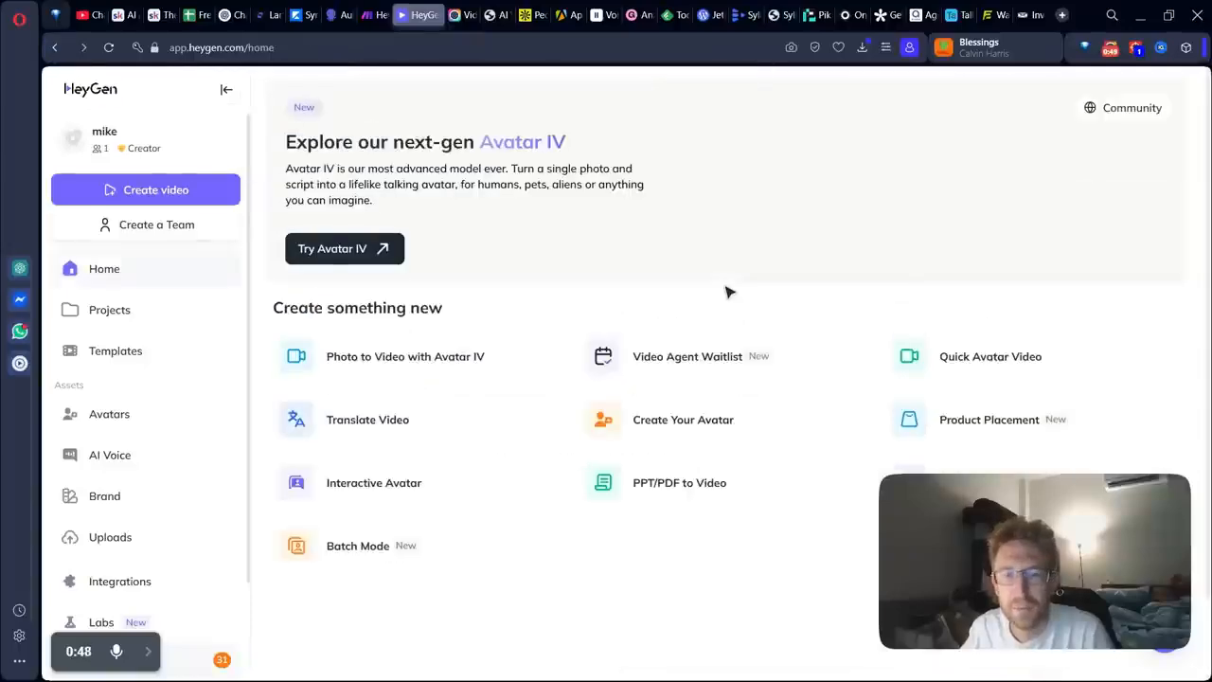
# - View the Quick Avatar Video setup by choosing the public avatar Bruce, and close it without adding a script
pyautogui.scroll(-1, 1004, 417)
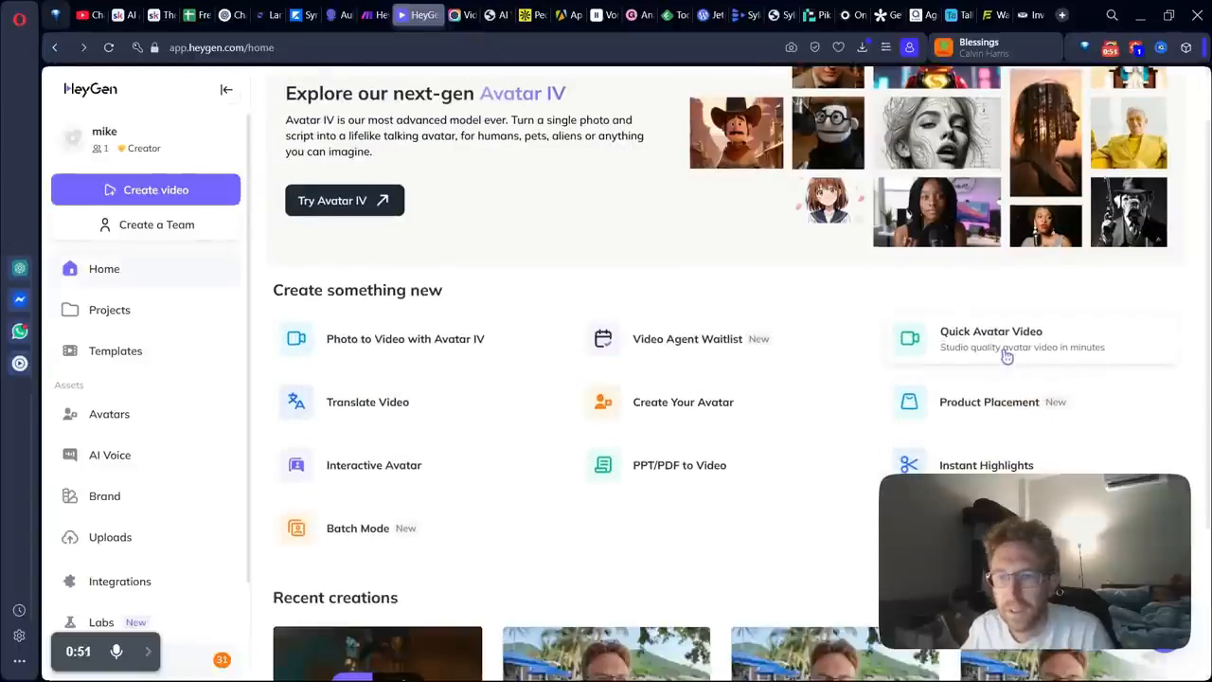
pyautogui.click(1042, 347)
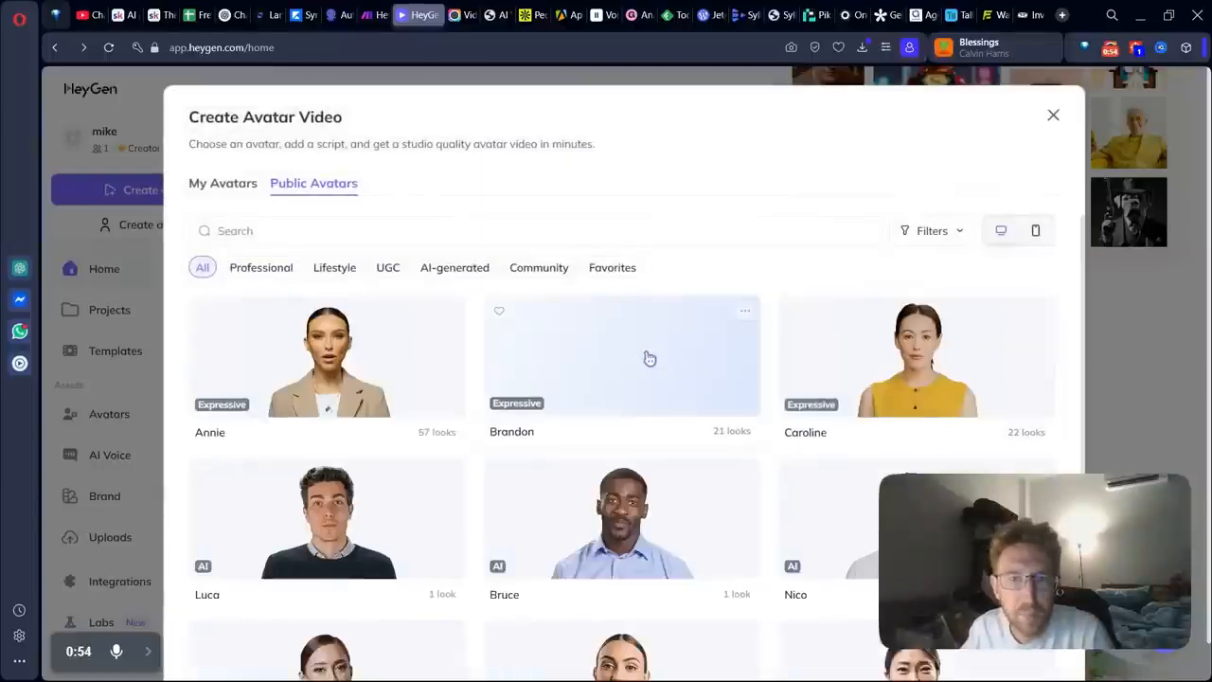
pyautogui.scroll(-1, 676, 431)
pyautogui.scroll(-2, 676, 430)
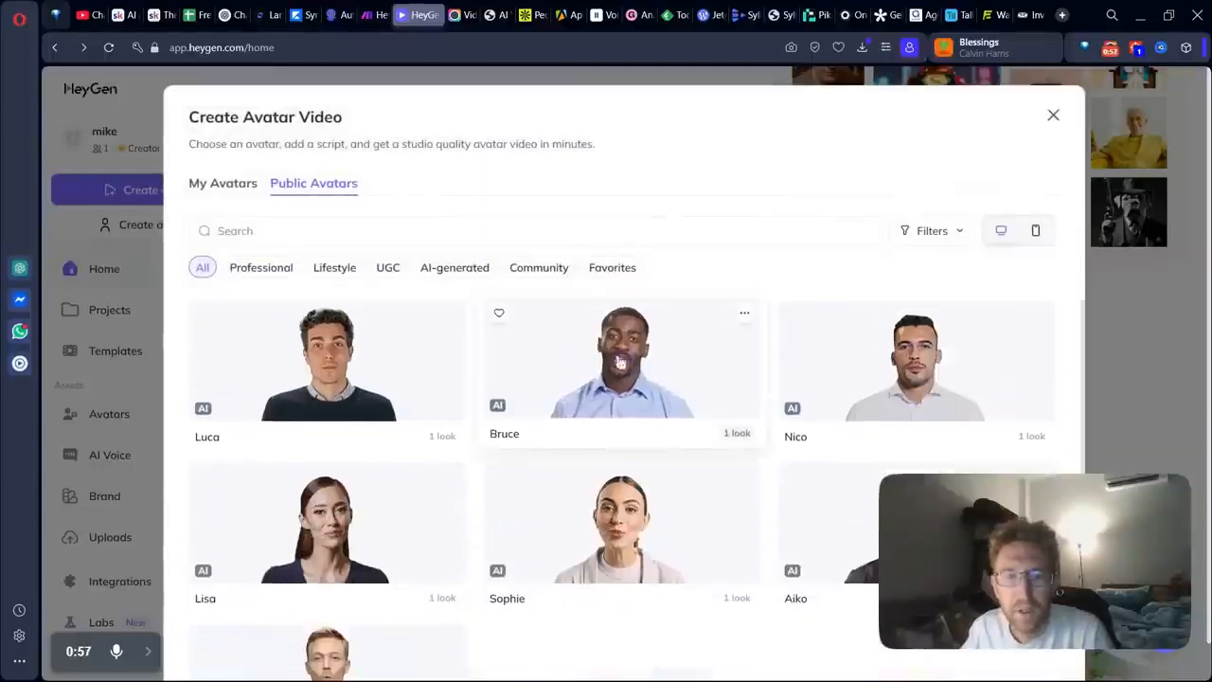
pyautogui.click(629, 367)
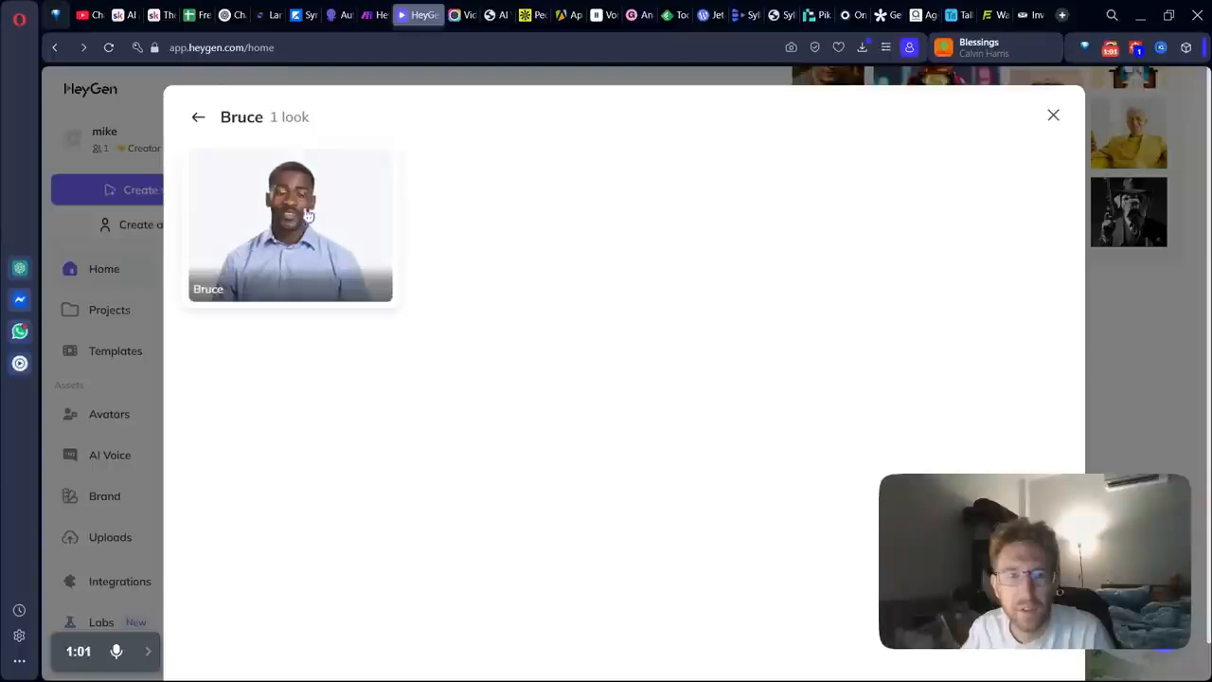
pyautogui.click(379, 236)
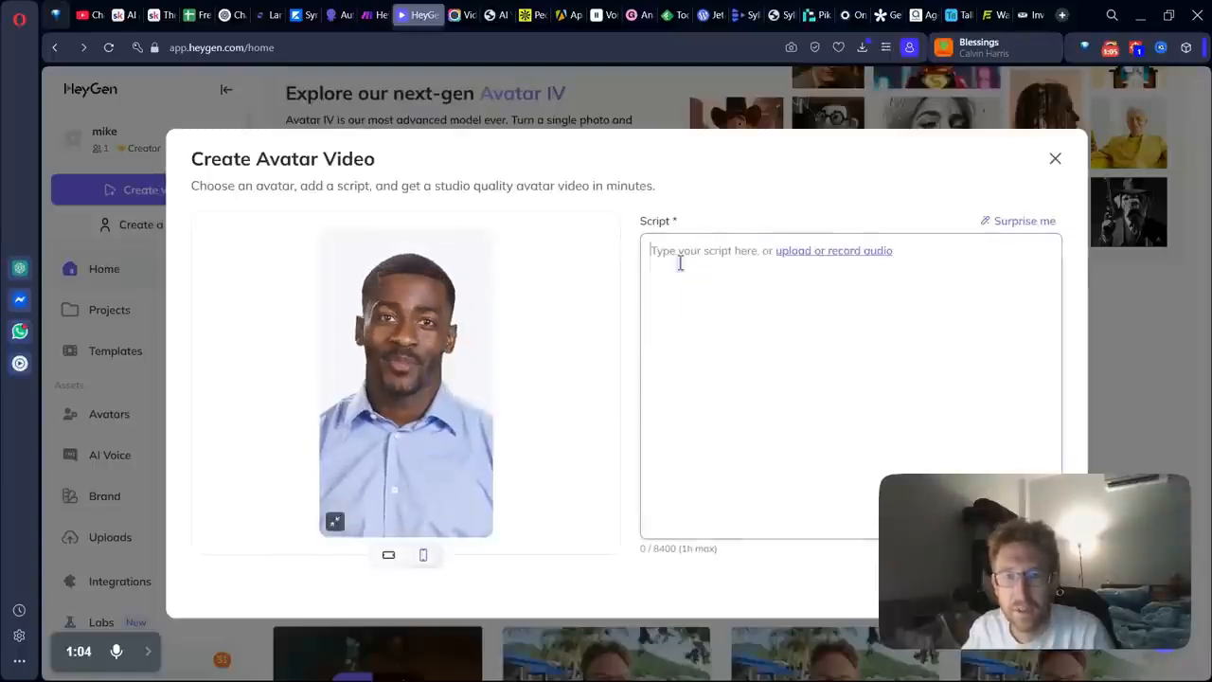
pyautogui.click(1055, 158)
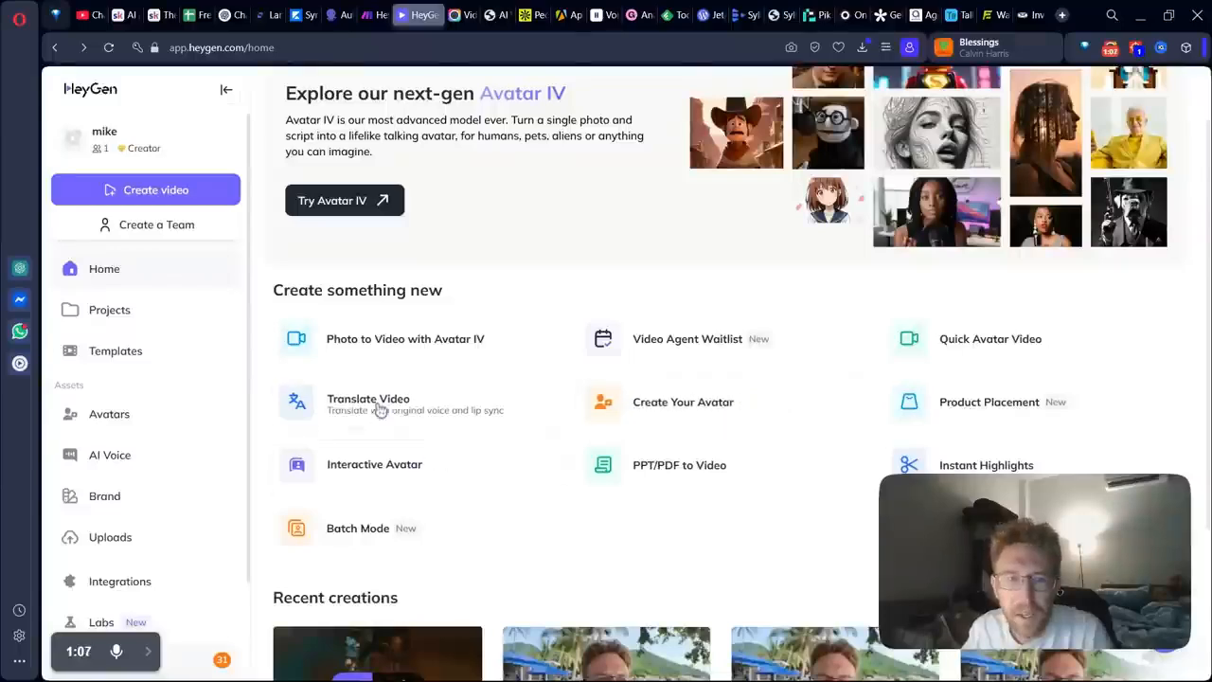
# - Look at the Hyper-Realistic Translation upload options in Translate Video and close the dialog
pyautogui.click(493, 409)
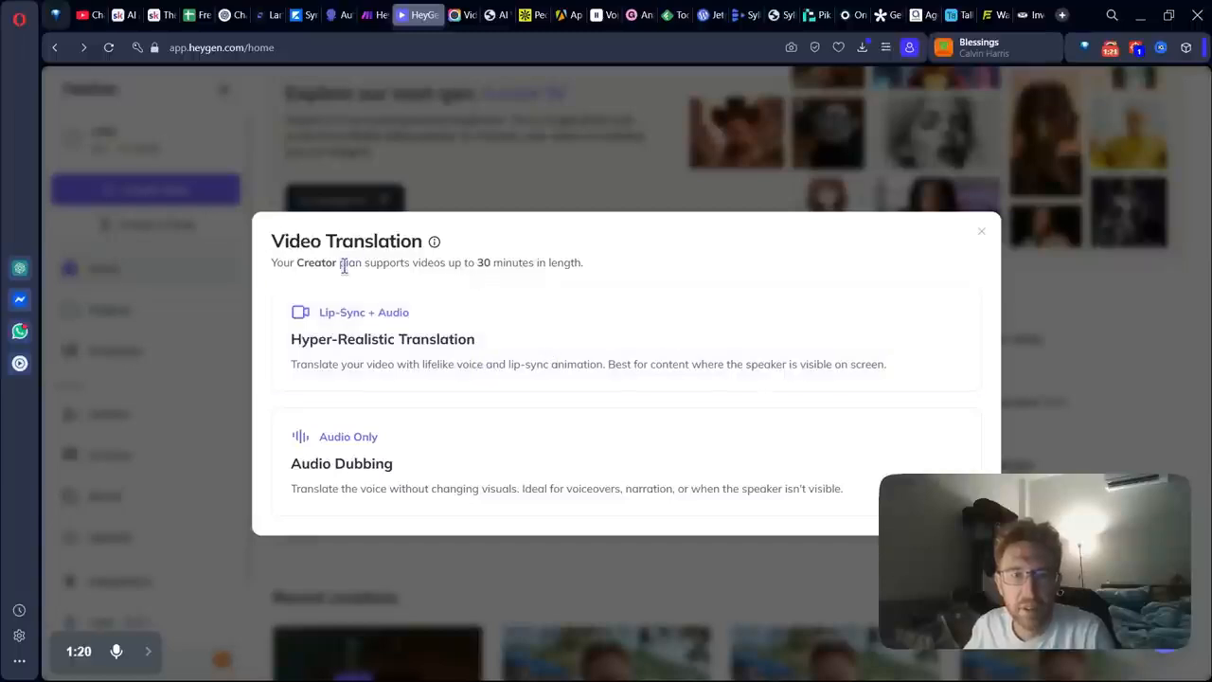
pyautogui.click(519, 353)
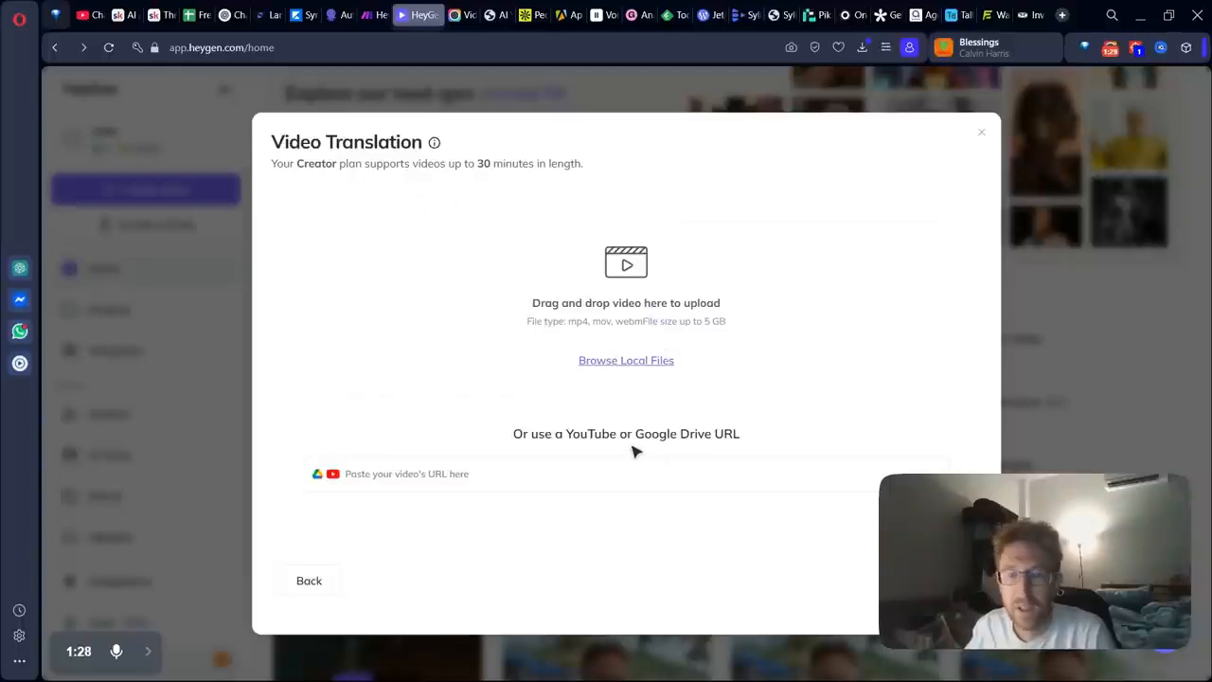
pyautogui.click(1143, 301)
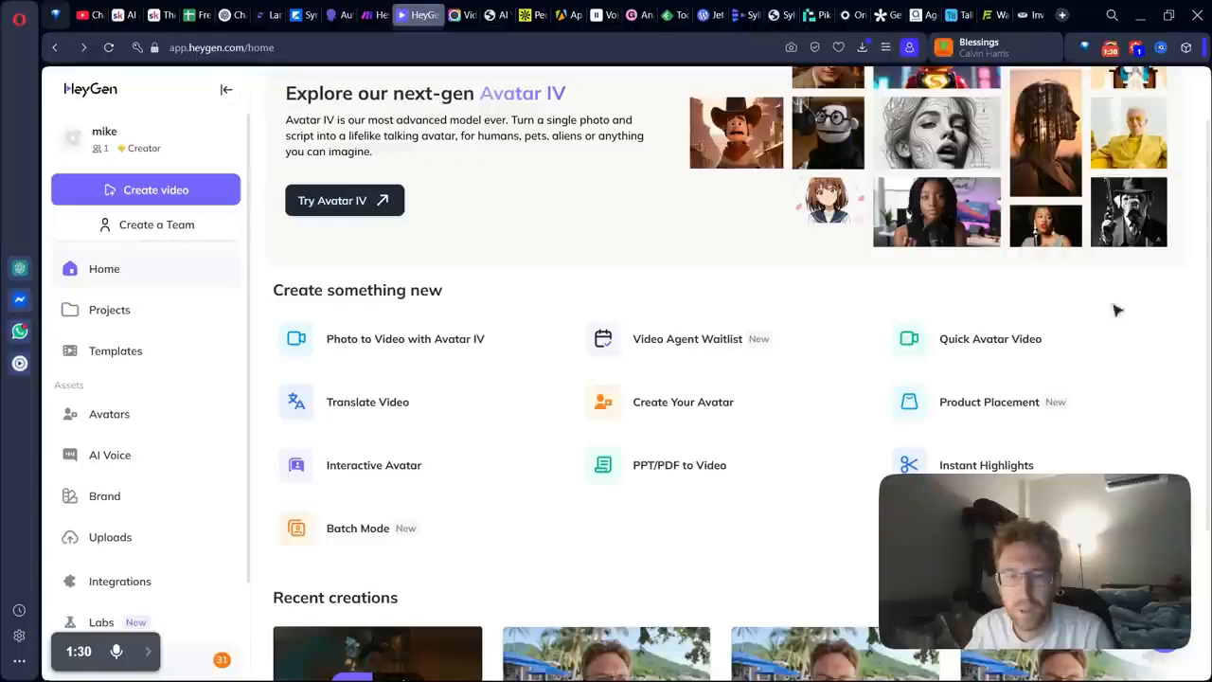
# - Check the paid add-ons offered under Create Your Avatar and close the dialog
pyautogui.click(718, 403)
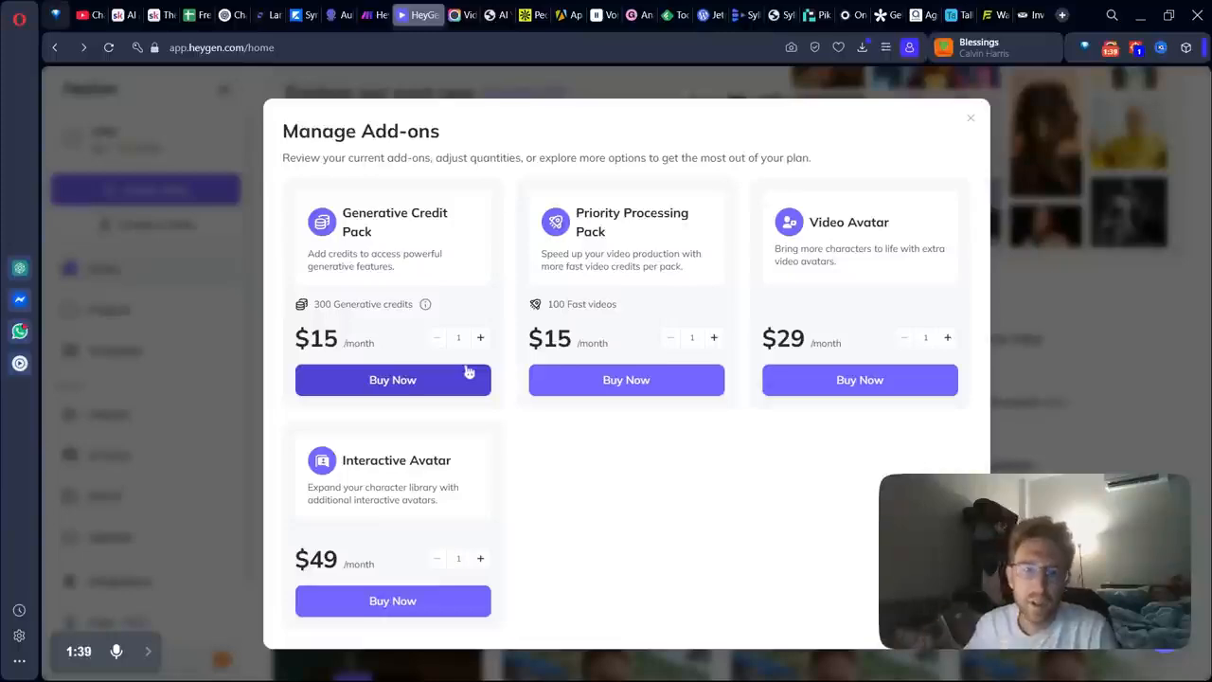
pyautogui.click(1171, 327)
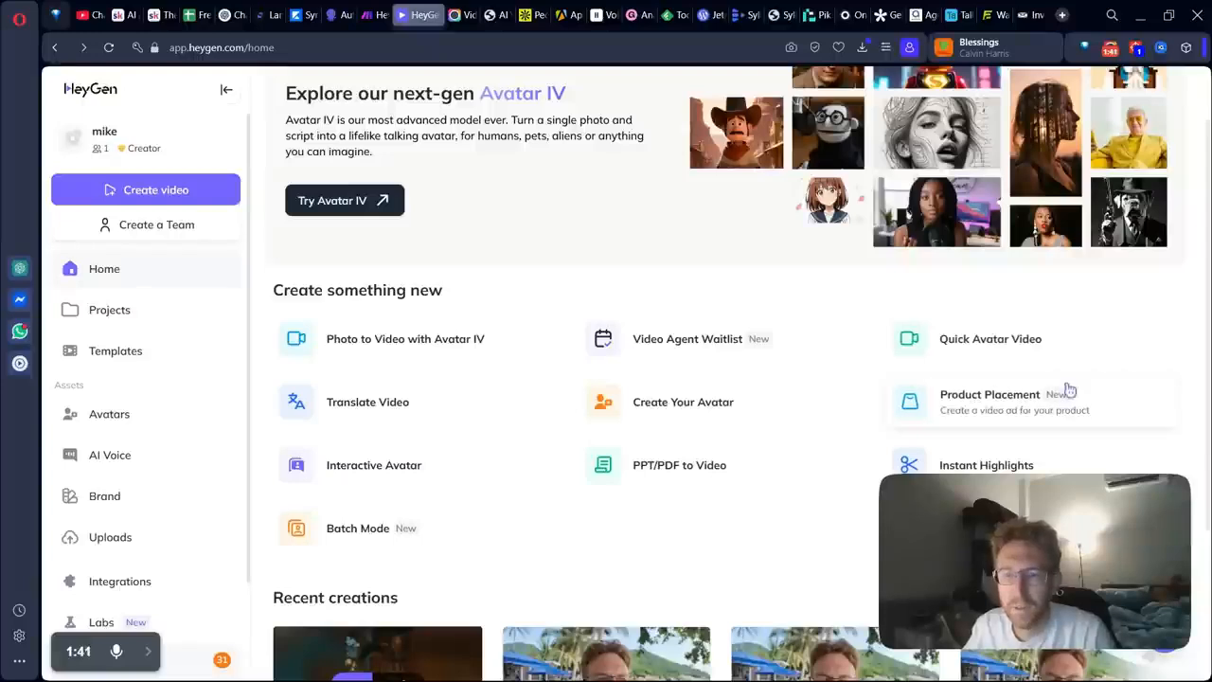
# - View the Recent creations section of the home page
pyautogui.scroll(-1, 451, 478)
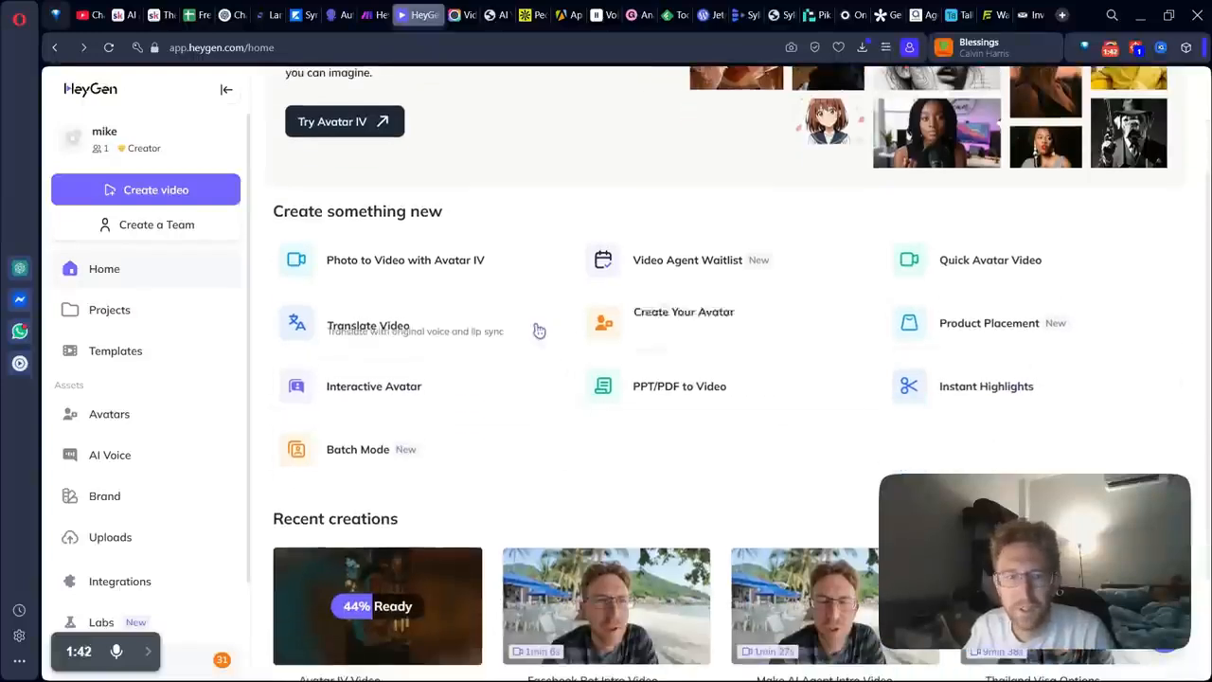
pyautogui.scroll(-2, 536, 331)
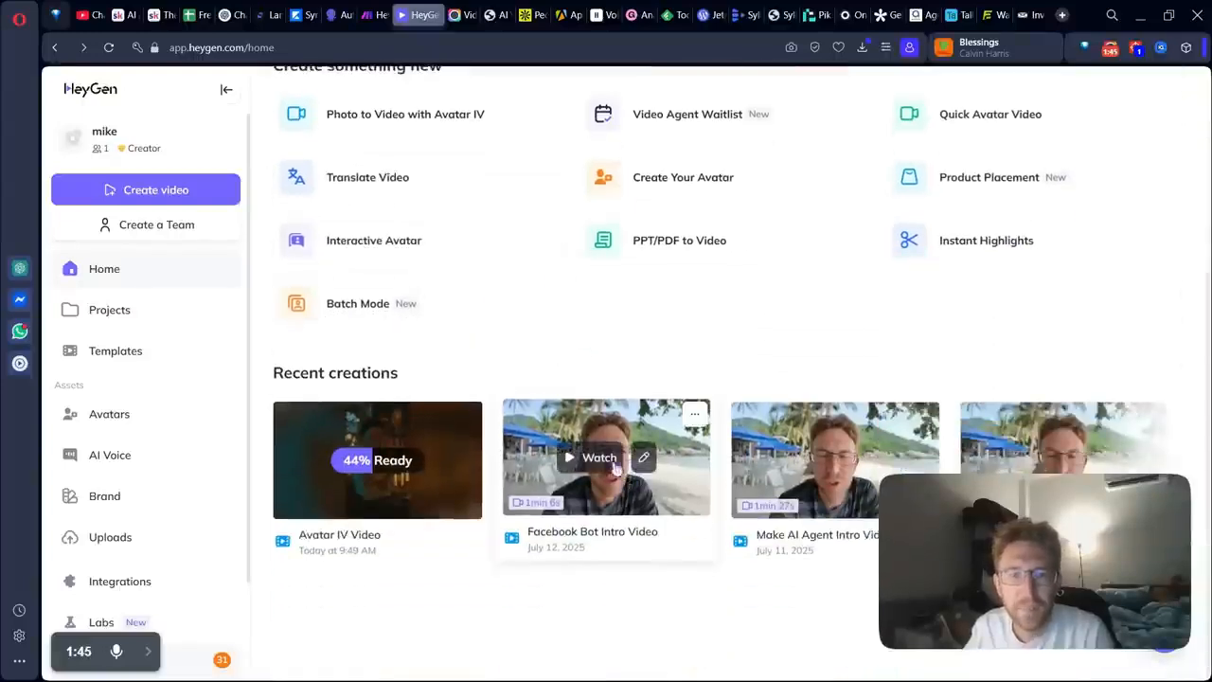
pyautogui.moveTo(273, 375); pyautogui.dragTo(441, 390)
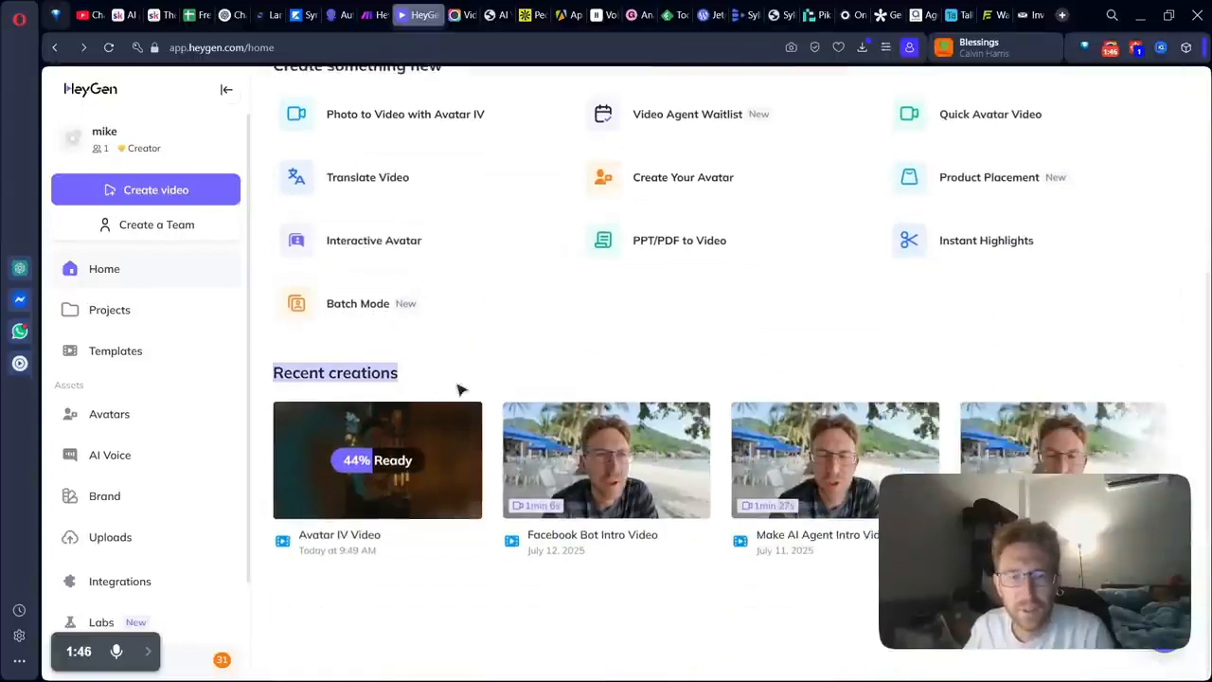
# - View the Facebook Bot Intro Video from Recent creations, open it for editing, and return to the home page without changes
pyautogui.click(459, 388)
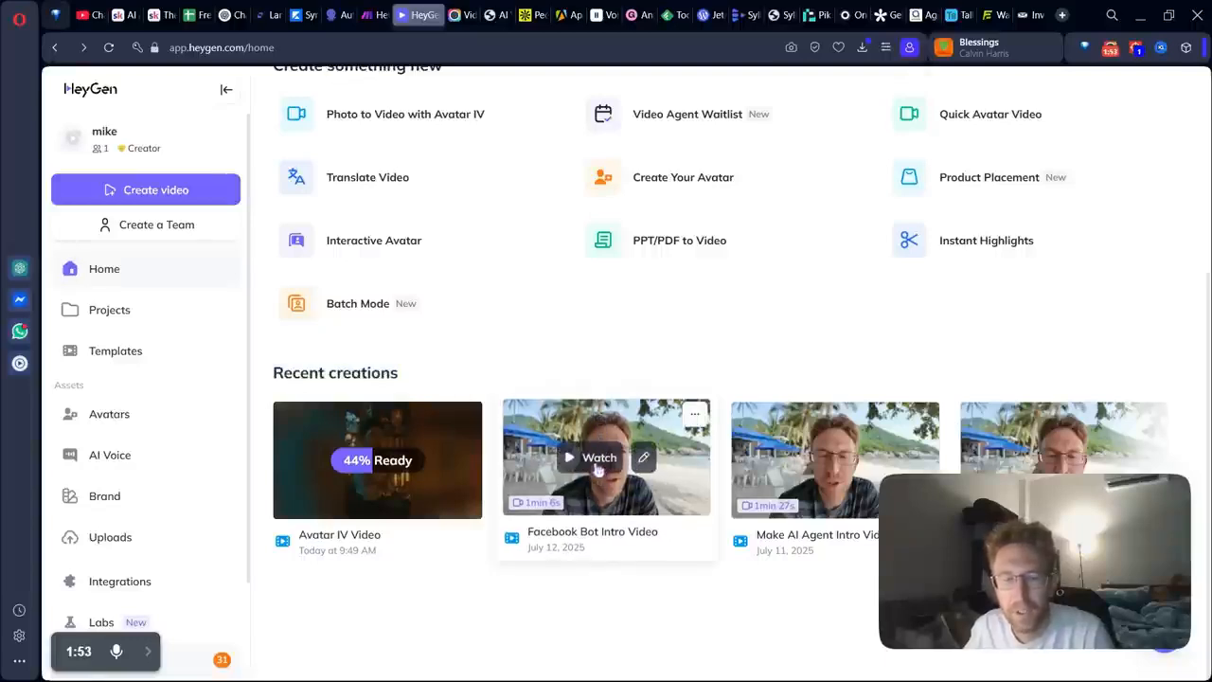
pyautogui.click(606, 464)
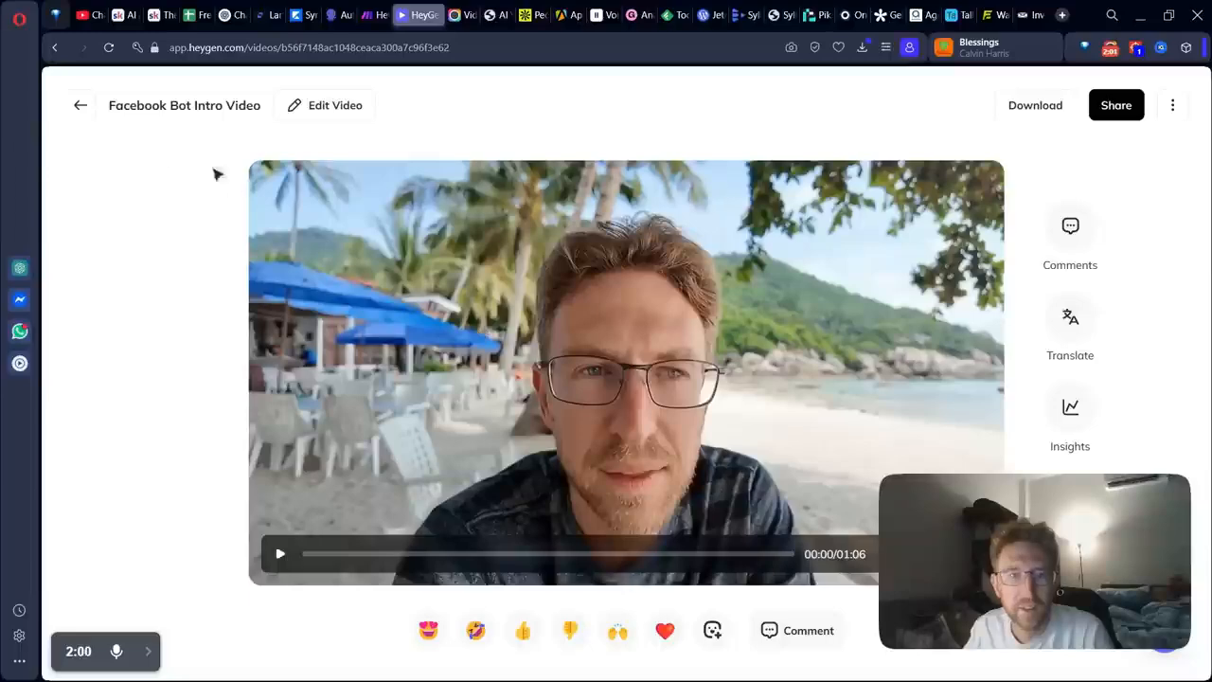
pyautogui.click(349, 110)
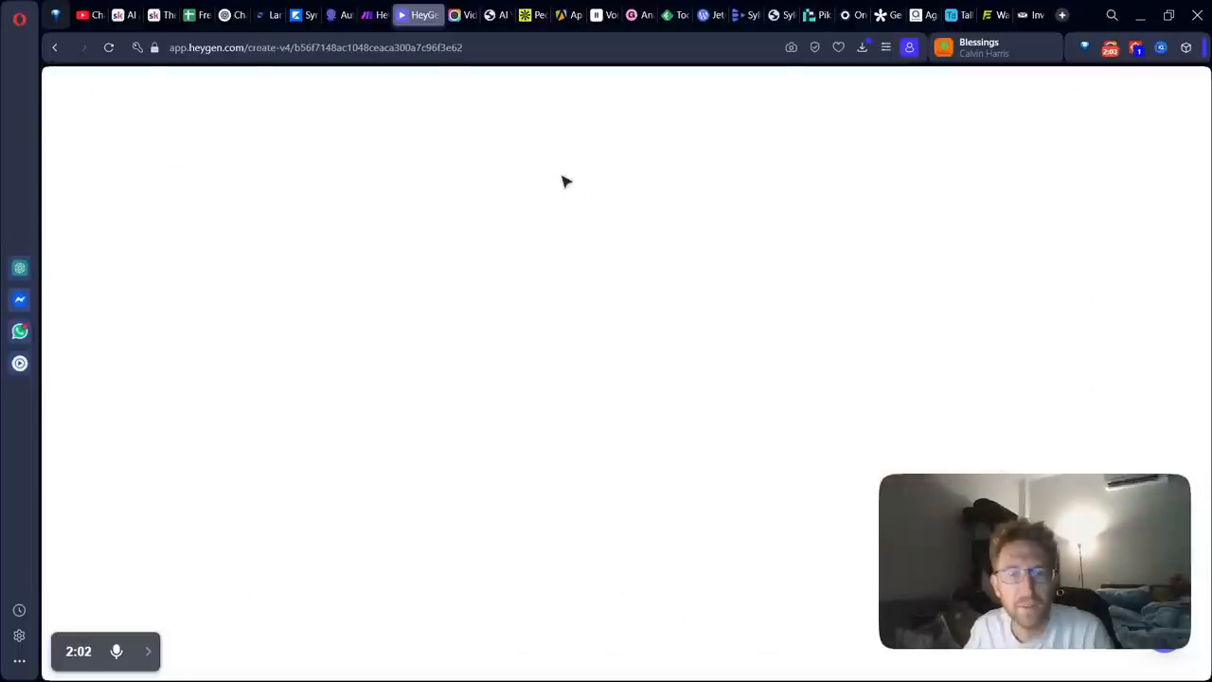
pyautogui.click(54, 47)
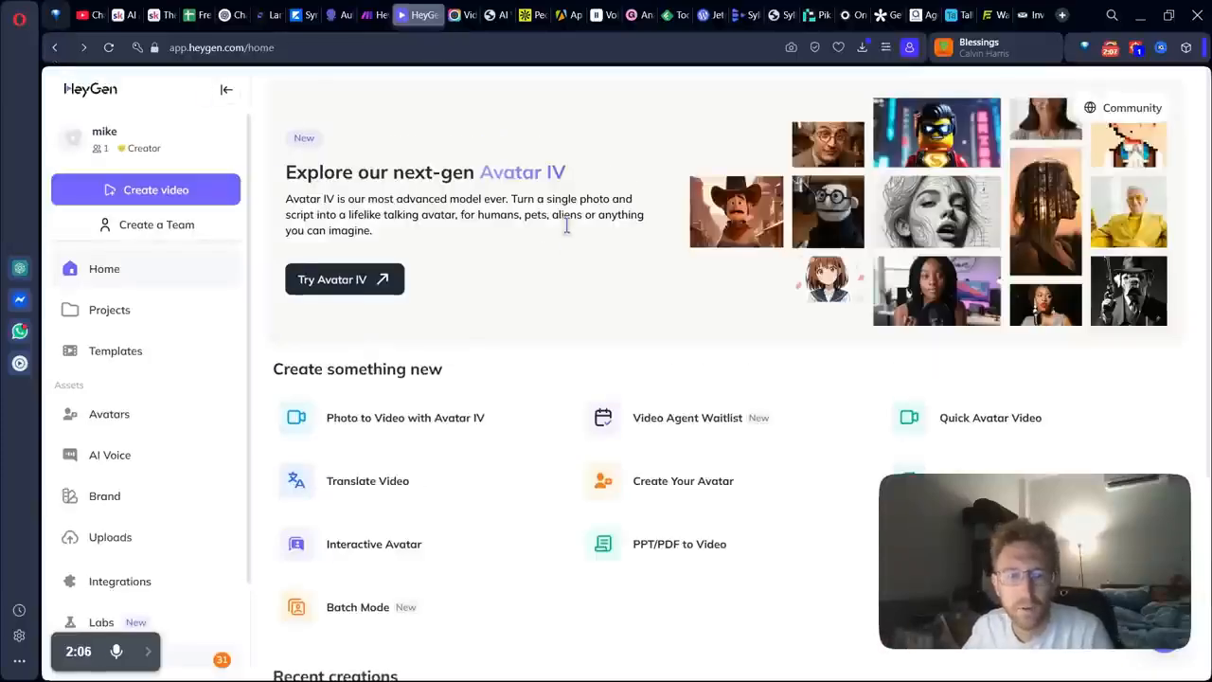
pyautogui.scroll(-4, 546, 268)
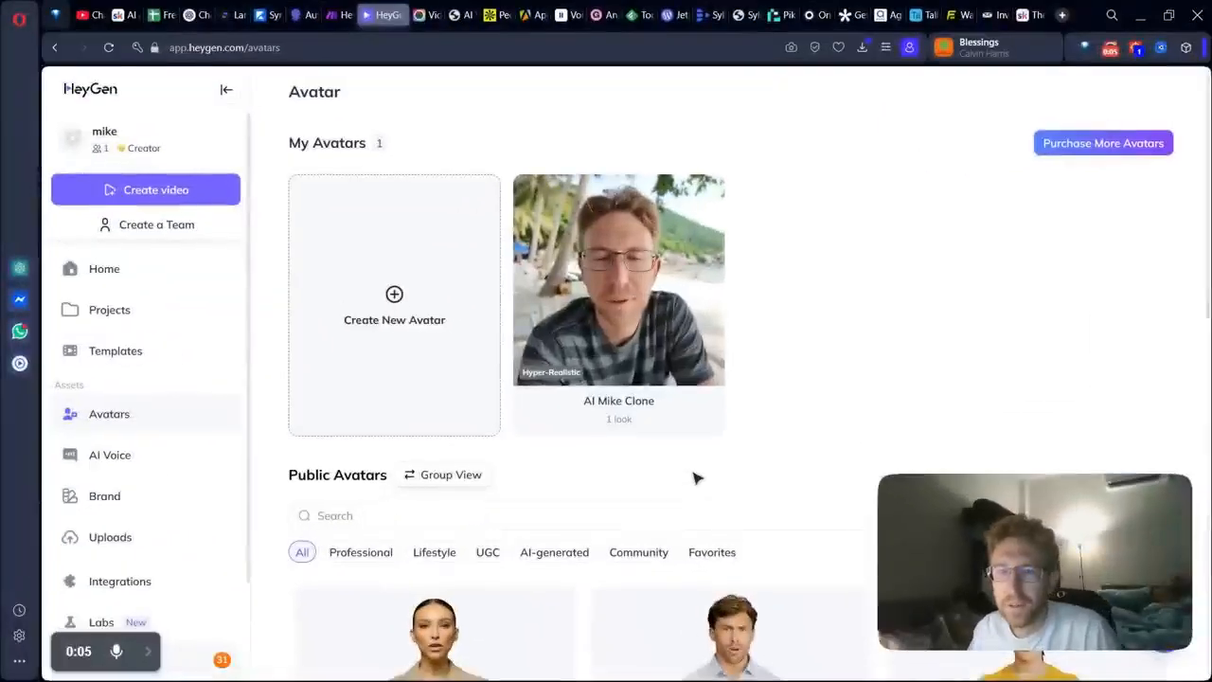
# - Open the personal hyper-realistic avatar, look at its preview and gestures, and return to the Avatar page
pyautogui.click(633, 286)
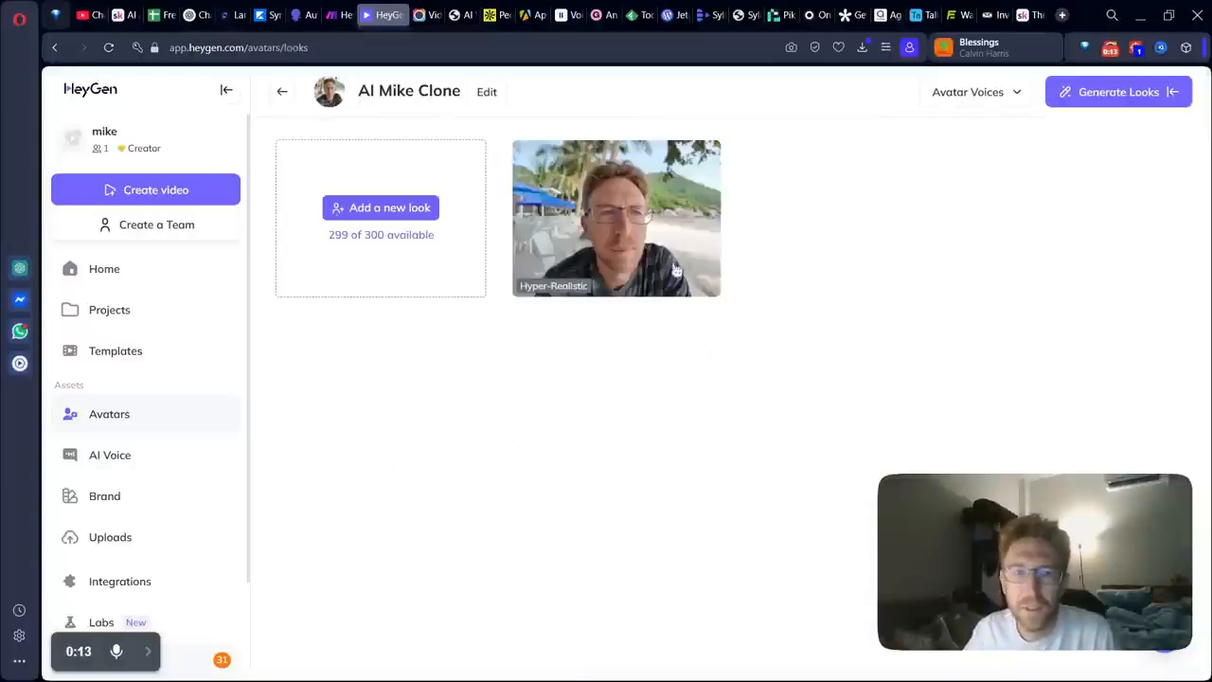
pyautogui.click(661, 250)
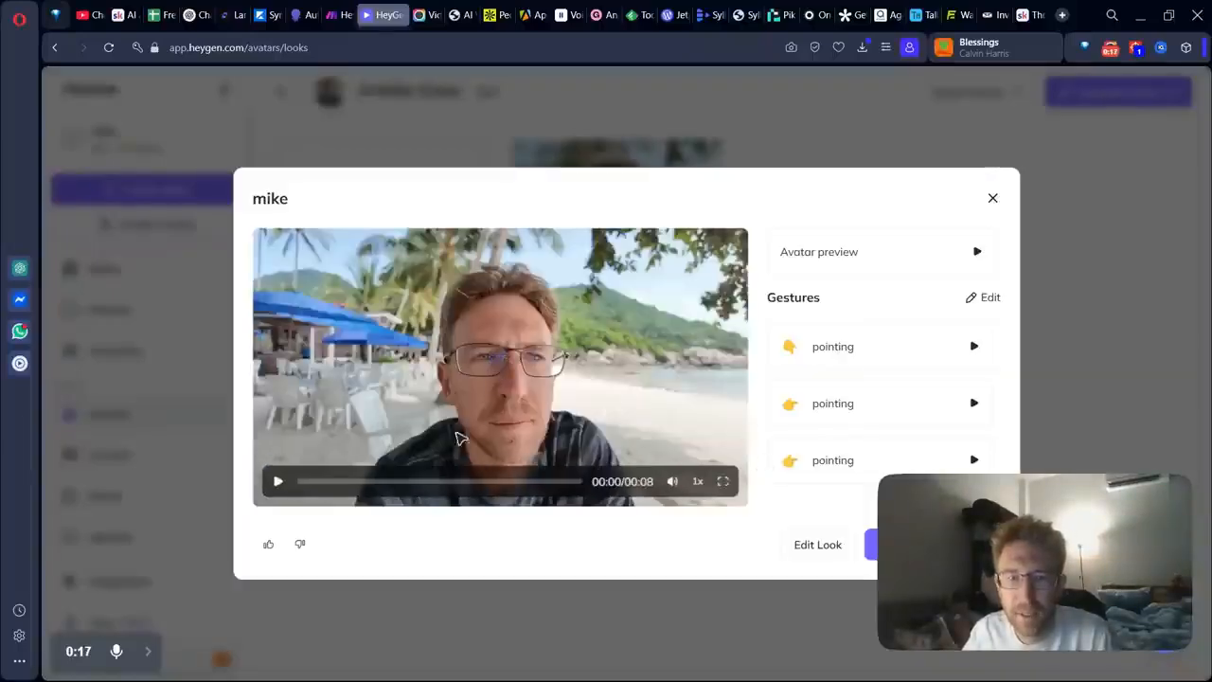
pyautogui.moveTo(312, 491)
pyautogui.mouseDown()
pyautogui.moveTo(424, 491)
pyautogui.moveTo(305, 483)
pyautogui.mouseUp()
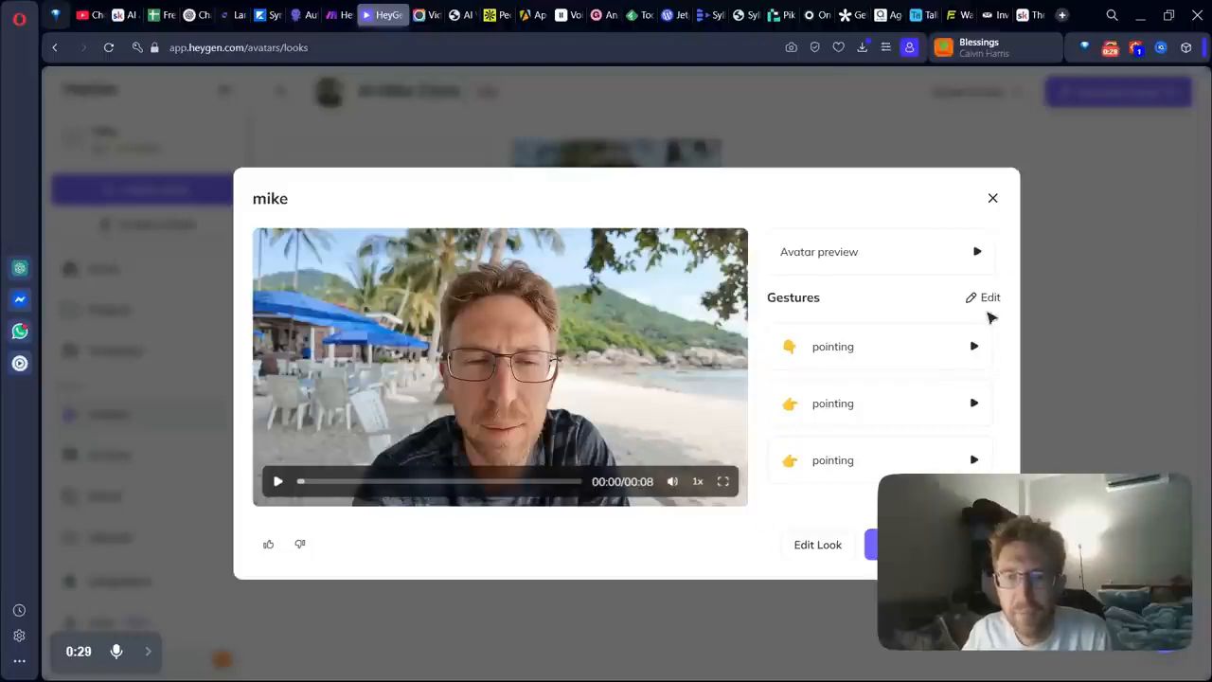
pyautogui.click(992, 199)
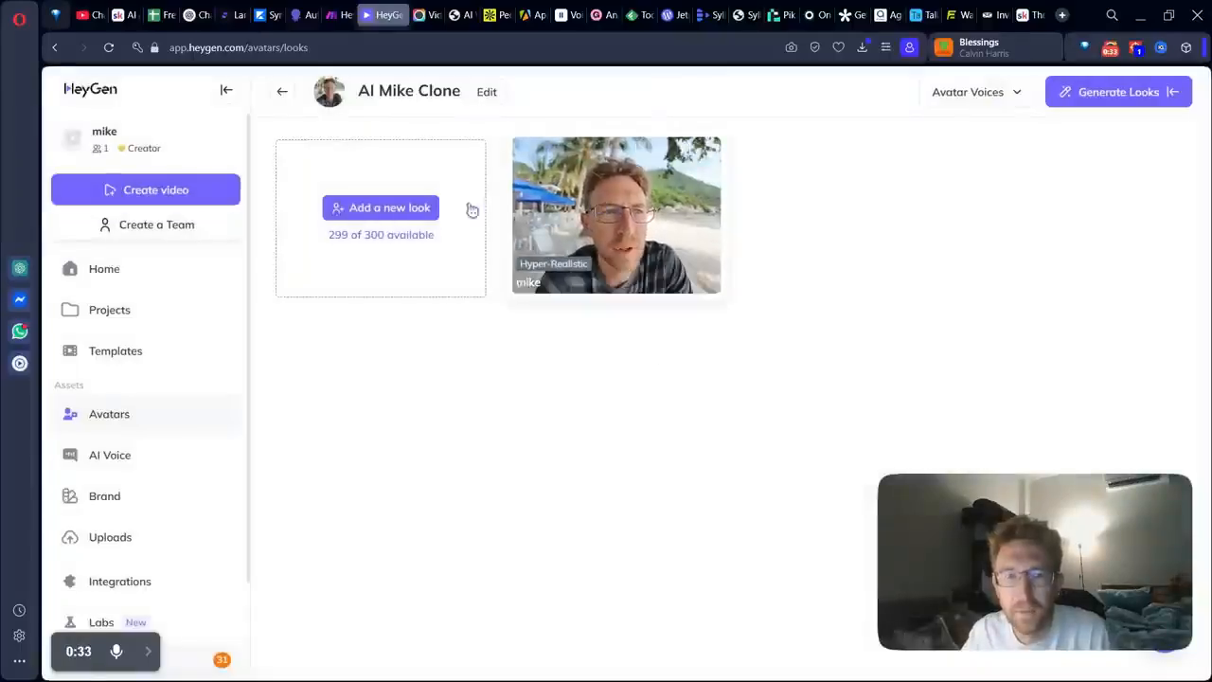
pyautogui.click(55, 47)
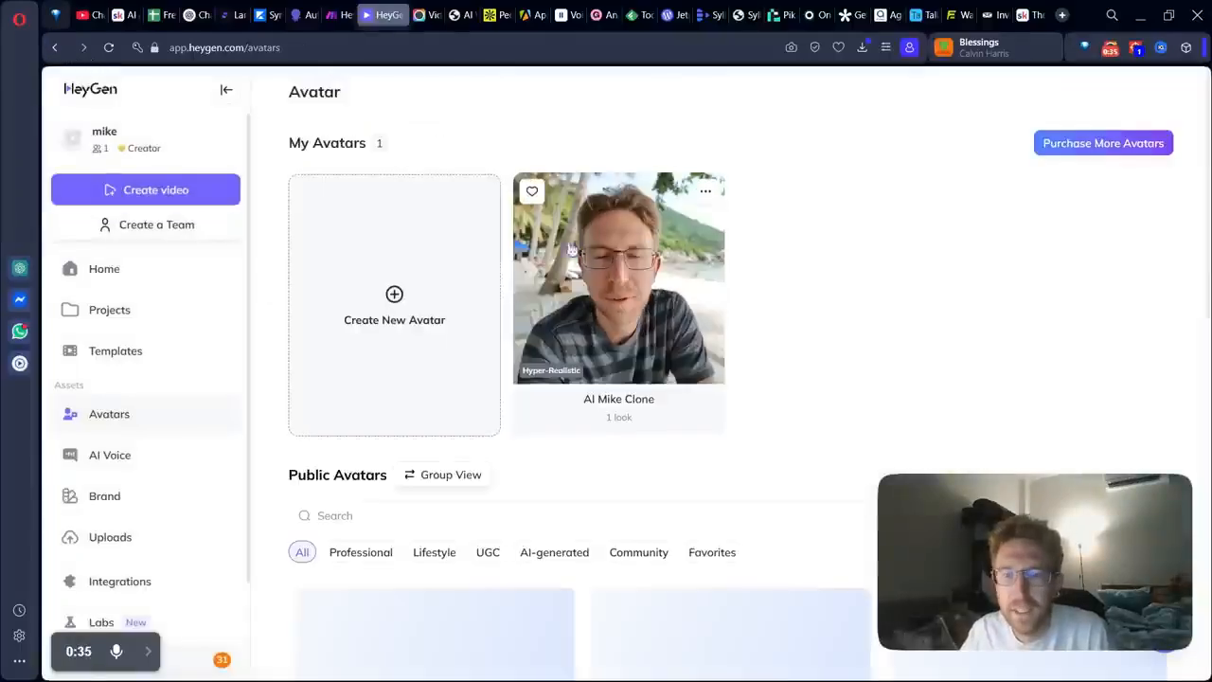
# - Try to create a new avatar starting with video, and close the Manage Add-ons dialog without buying anything
pyautogui.click(398, 290)
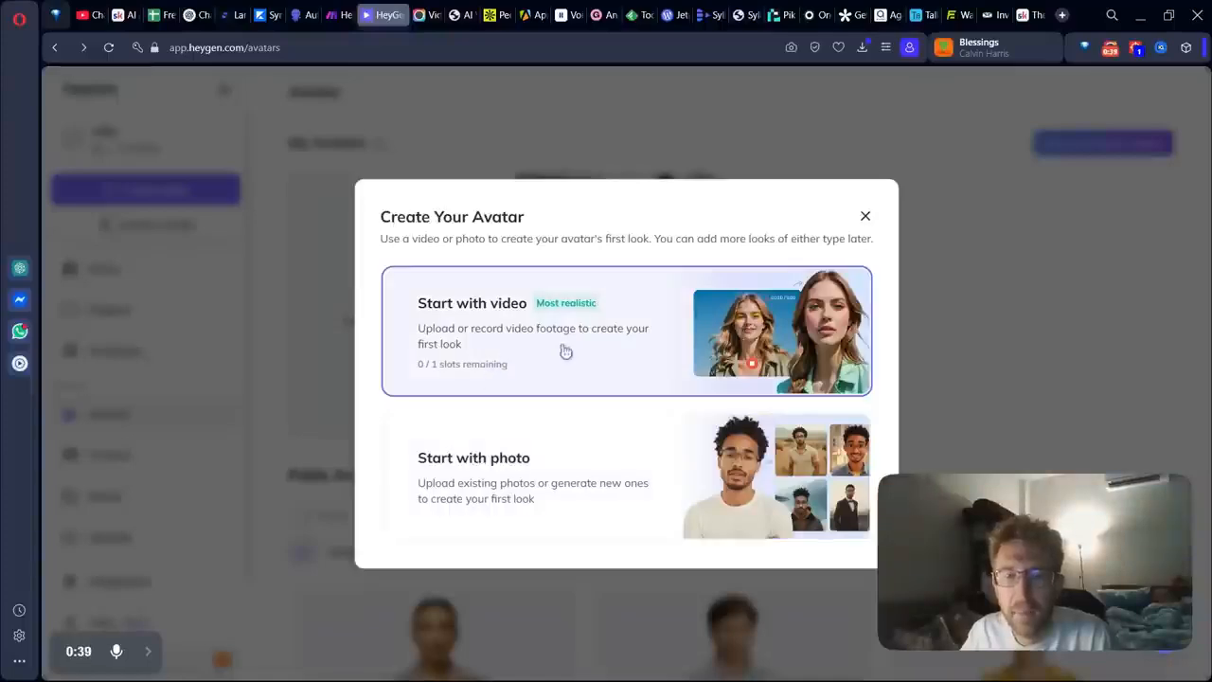
pyautogui.click(569, 357)
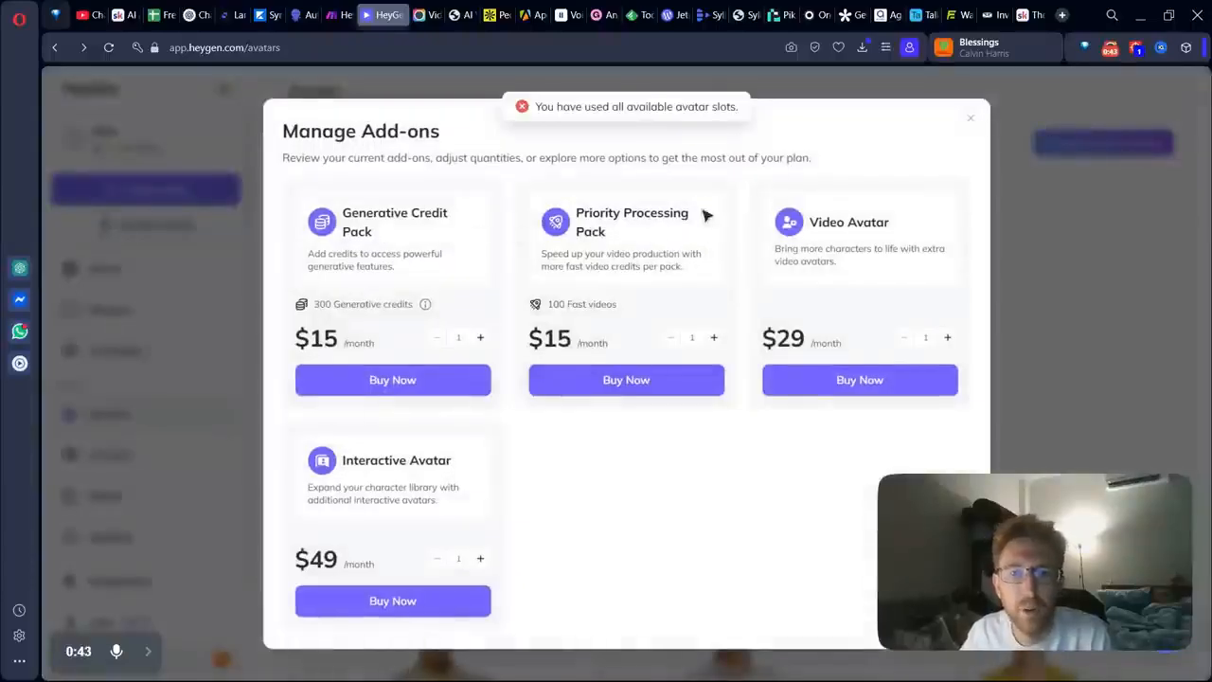
pyautogui.click(972, 123)
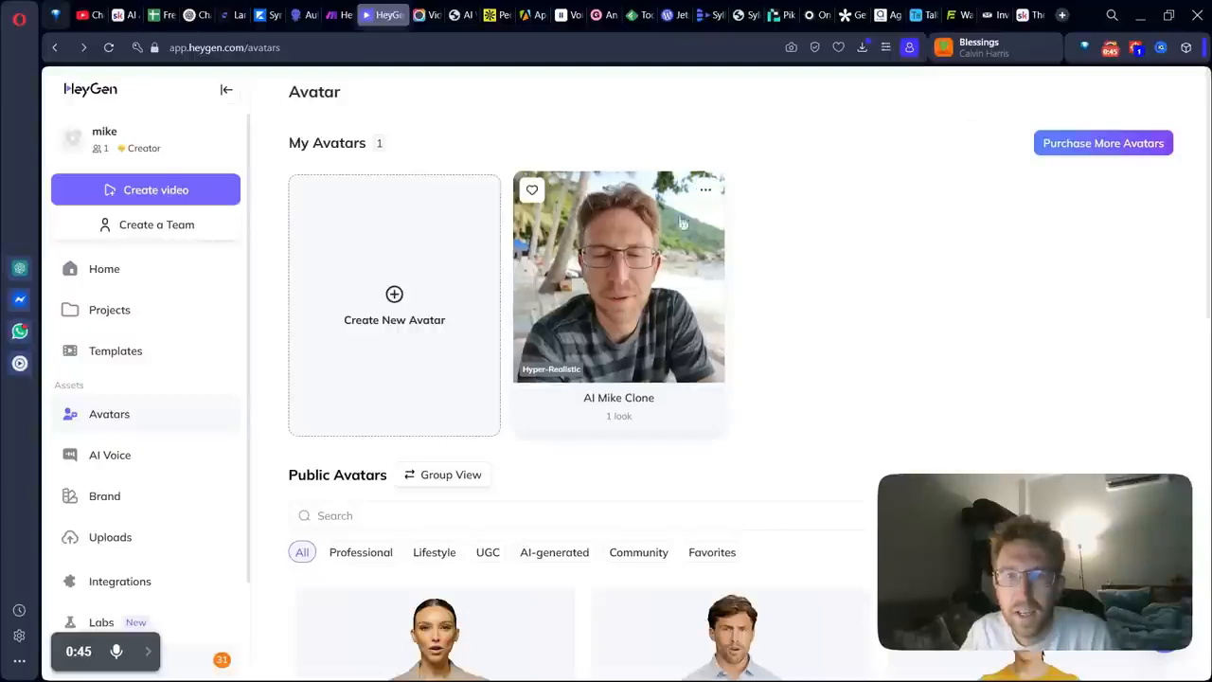
# - Delete the existing hyper-realistic avatar from My Avatars after reading the replacement warning
pyautogui.click(705, 189)
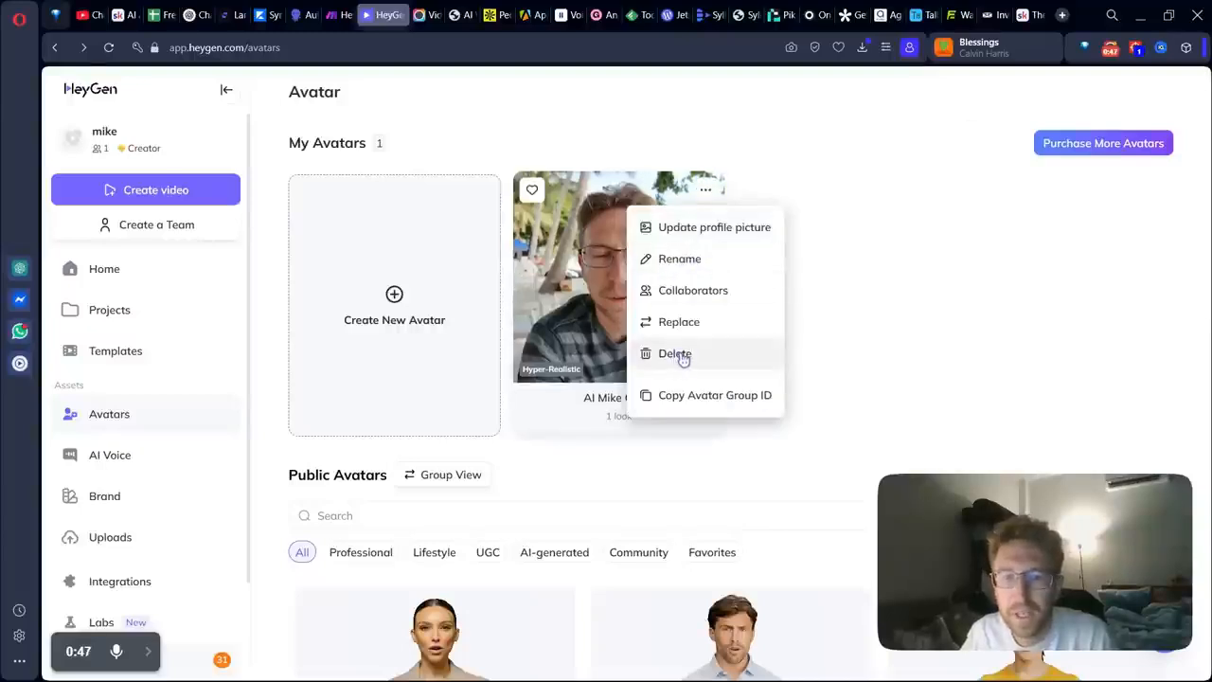
pyautogui.click(717, 356)
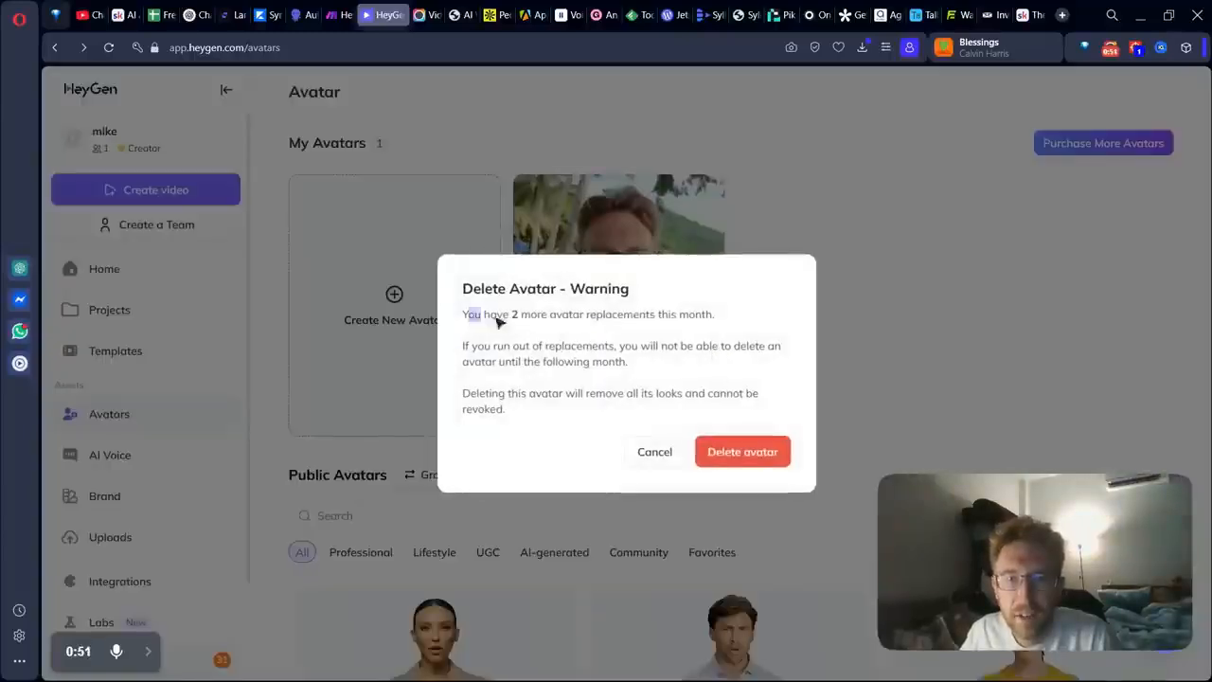
pyautogui.moveTo(495, 317); pyautogui.dragTo(717, 322)
pyautogui.click(552, 315)
pyautogui.click(717, 322)
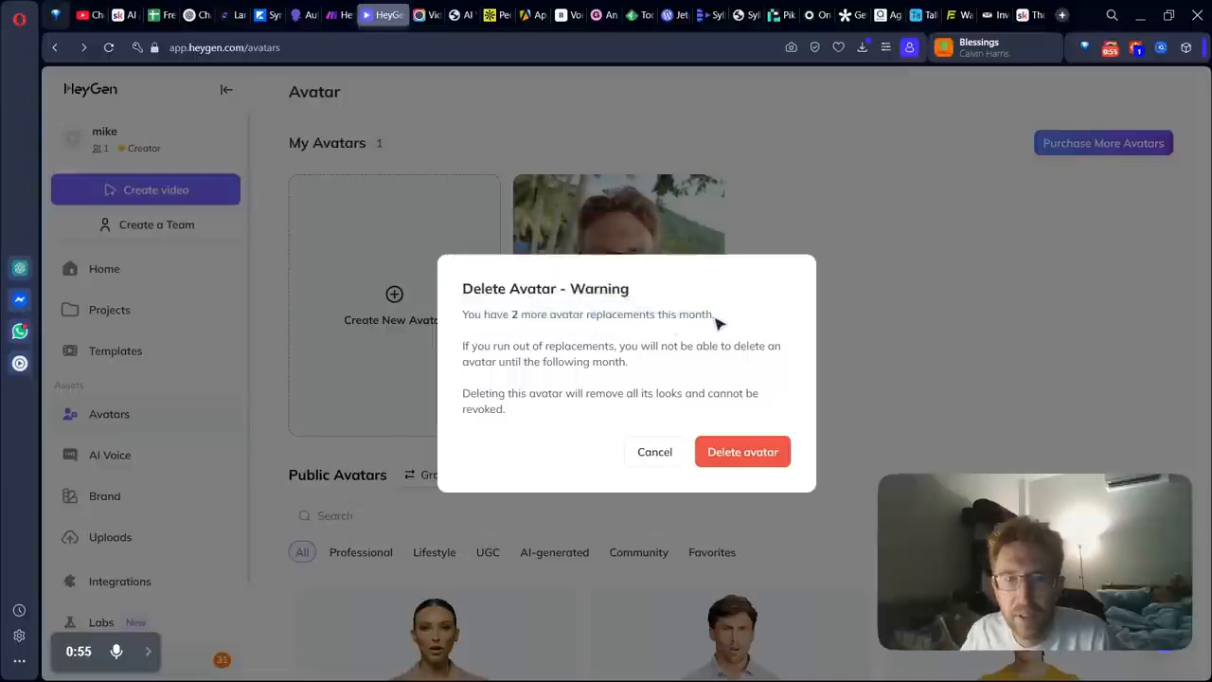
pyautogui.click(784, 457)
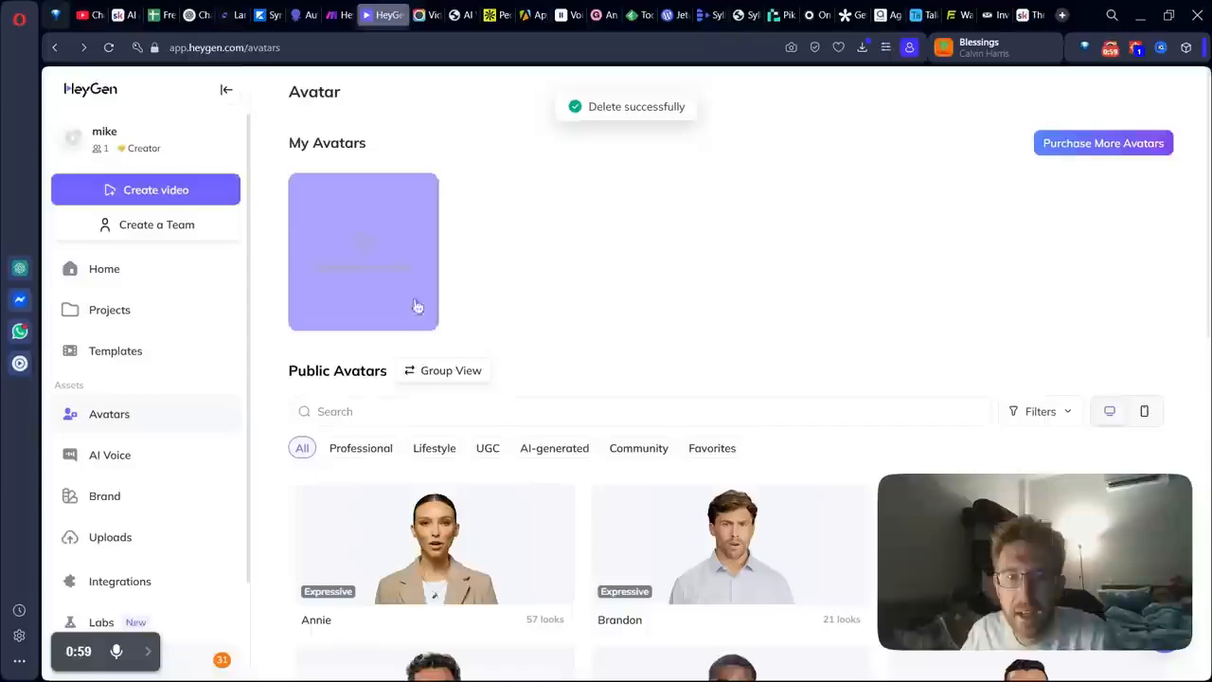
# - Start a new avatar from video and continue past the introduction to the footage instructions
pyautogui.click(381, 268)
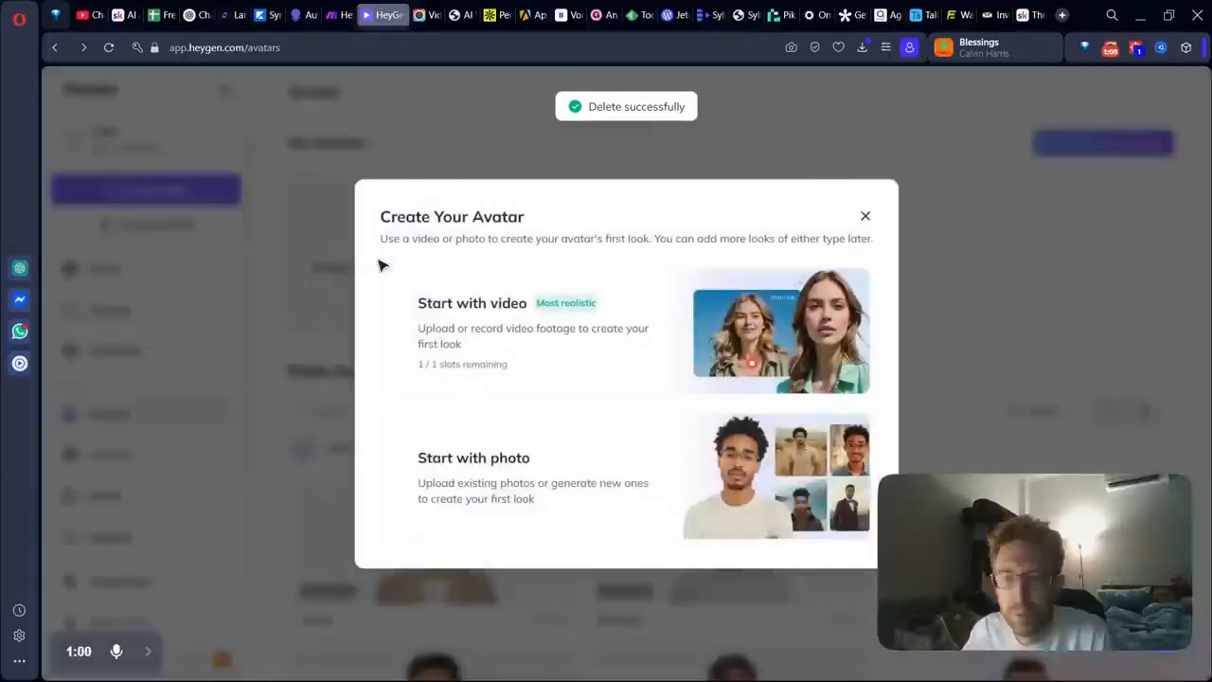
pyautogui.click(549, 352)
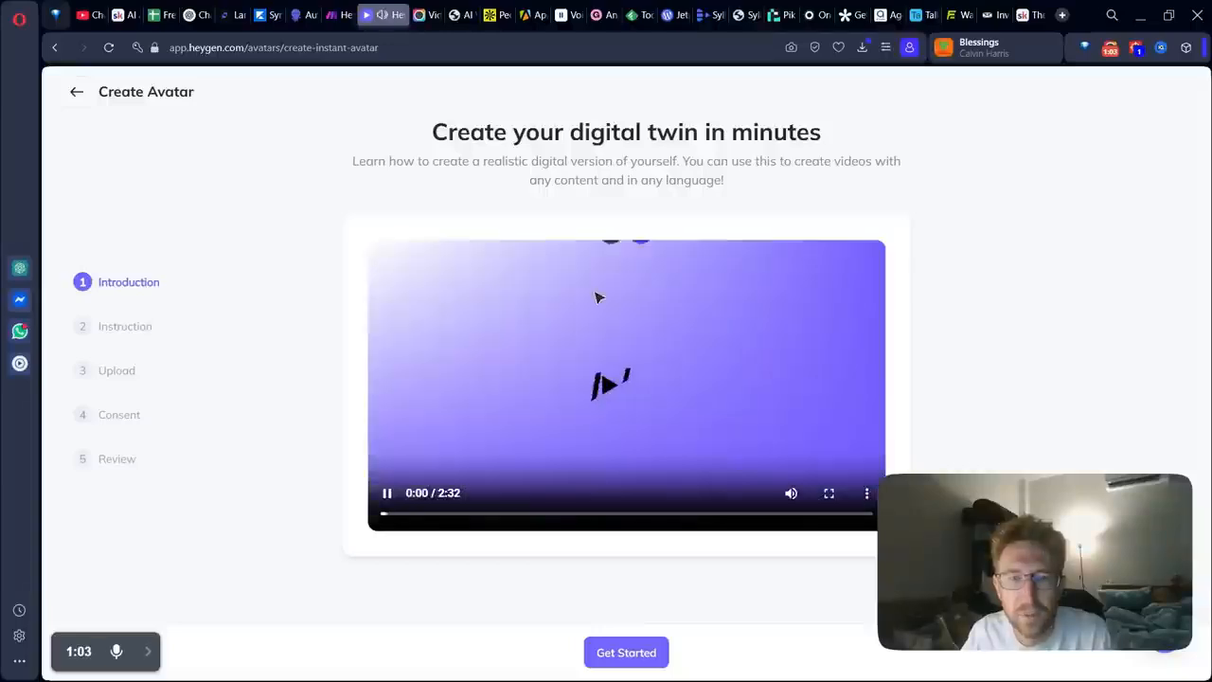
pyautogui.click(638, 654)
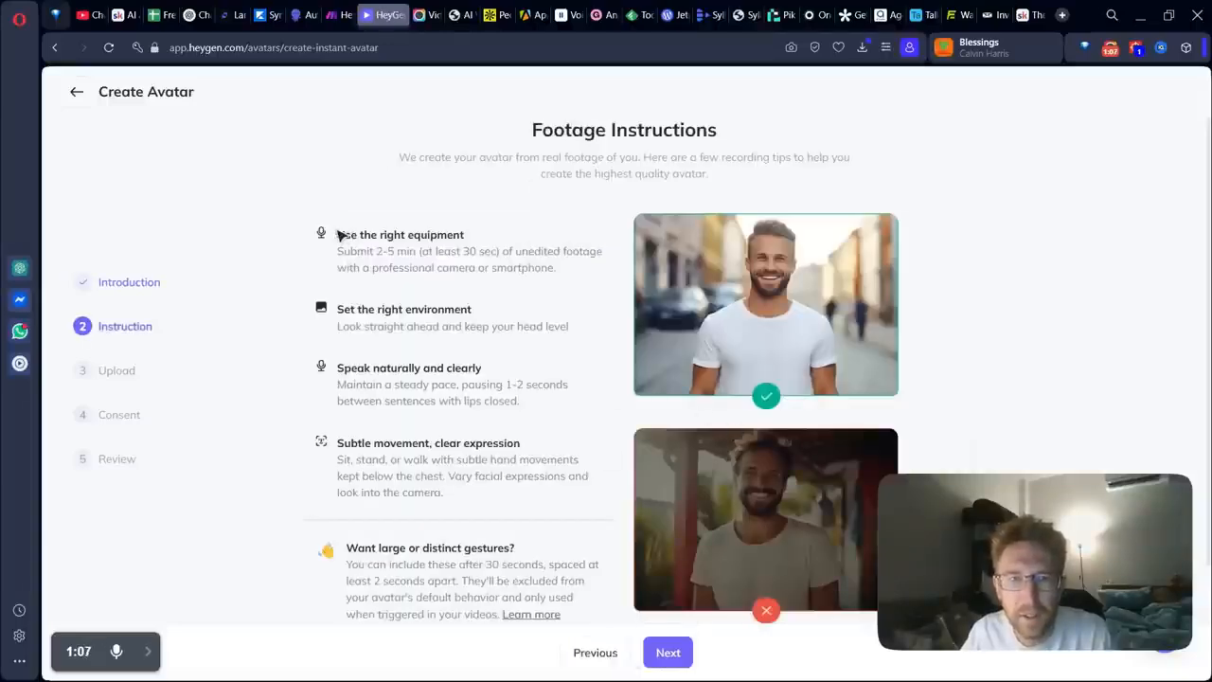
# - Read the Footage Instructions on equipment, environment, speaking clearly, subtle movement and gestures
pyautogui.moveTo(526, 128); pyautogui.dragTo(718, 131)
pyautogui.moveTo(335, 235); pyautogui.dragTo(490, 245)
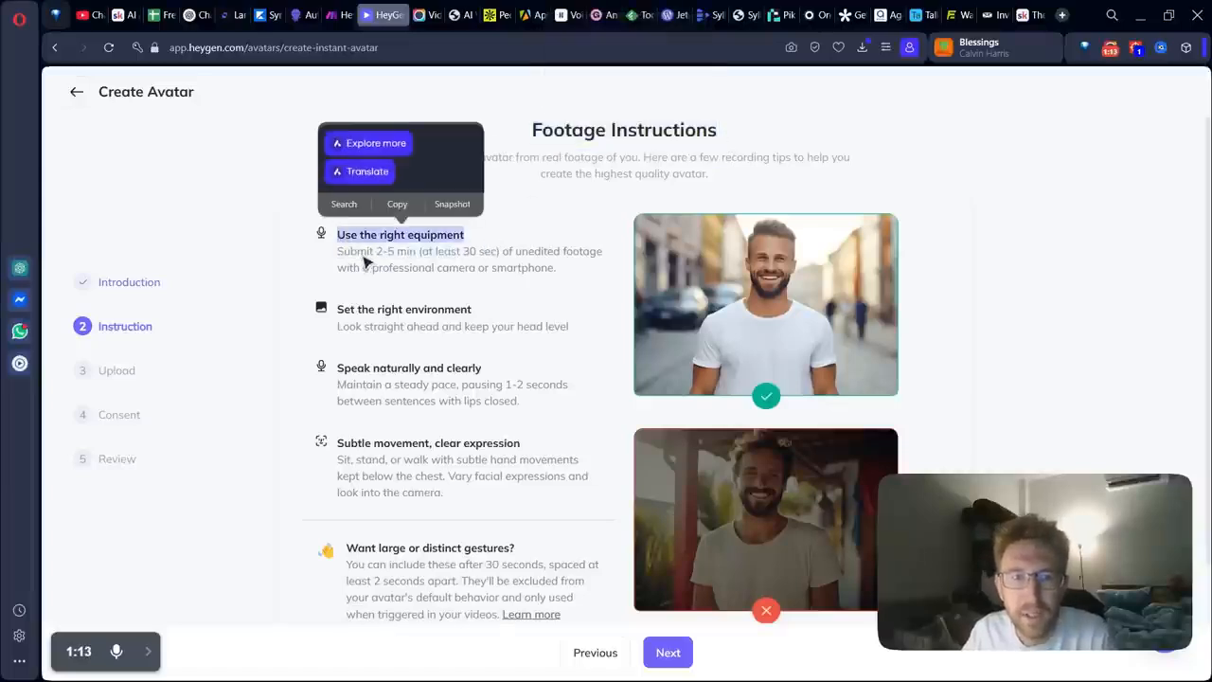
pyautogui.moveTo(372, 254); pyautogui.dragTo(596, 278)
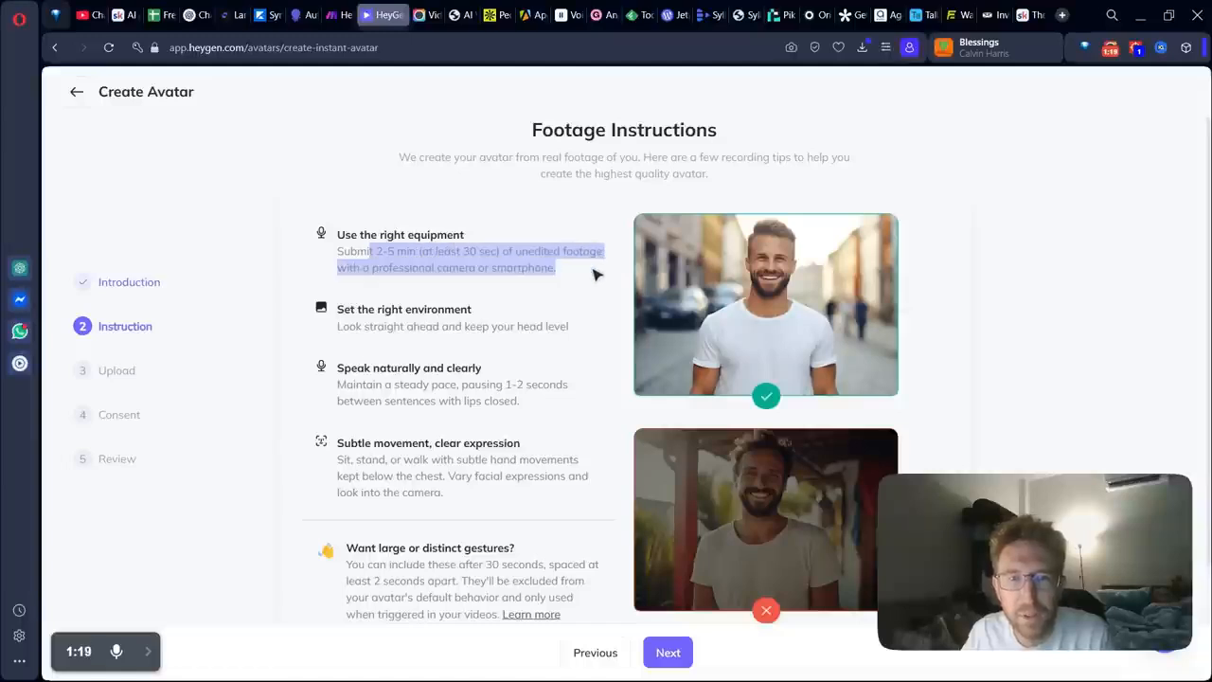
pyautogui.click(519, 282)
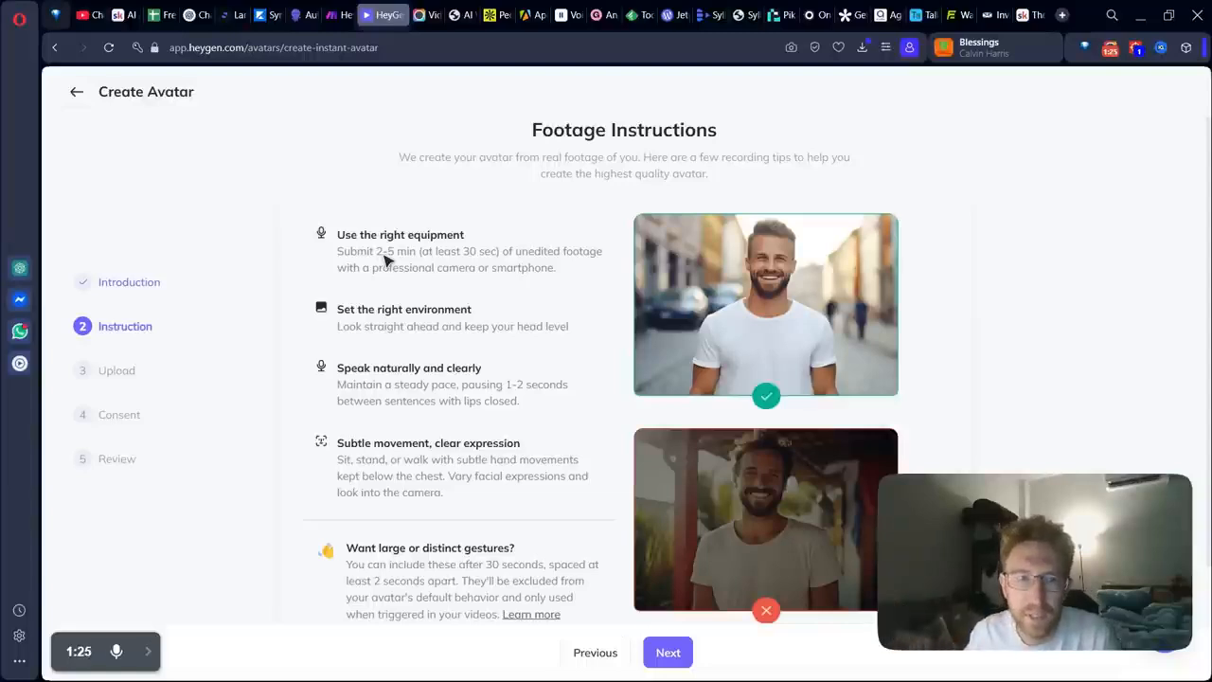
pyautogui.moveTo(338, 316); pyautogui.dragTo(506, 314)
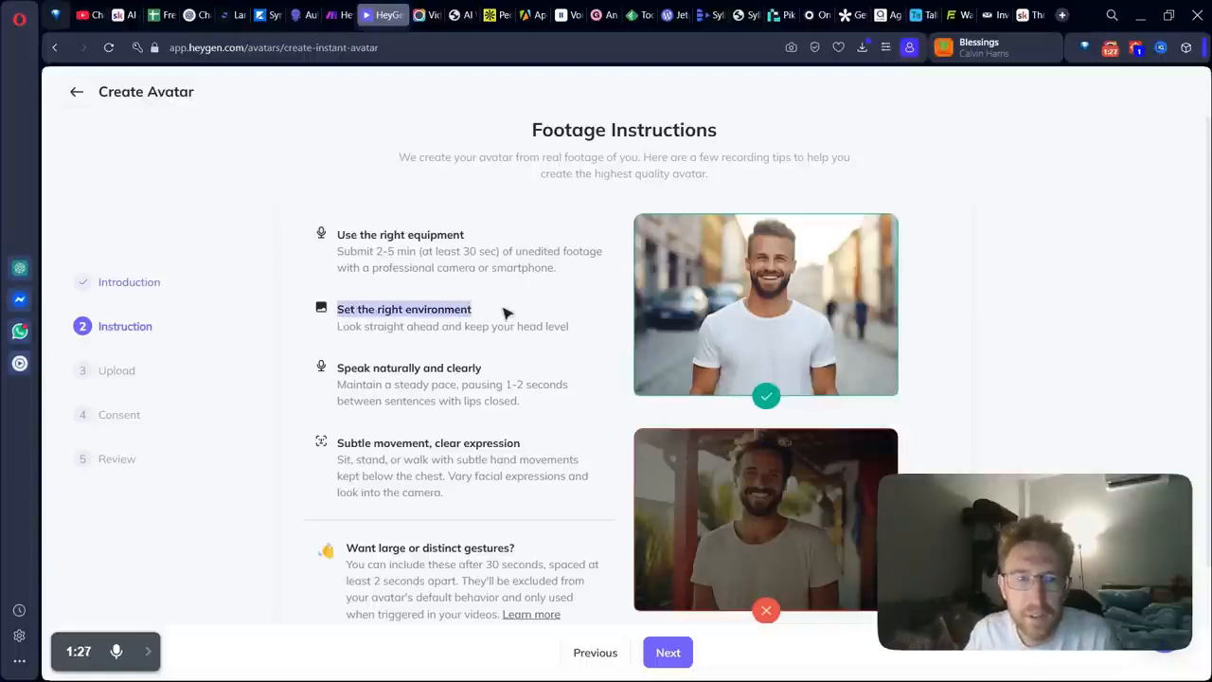
pyautogui.click(446, 335)
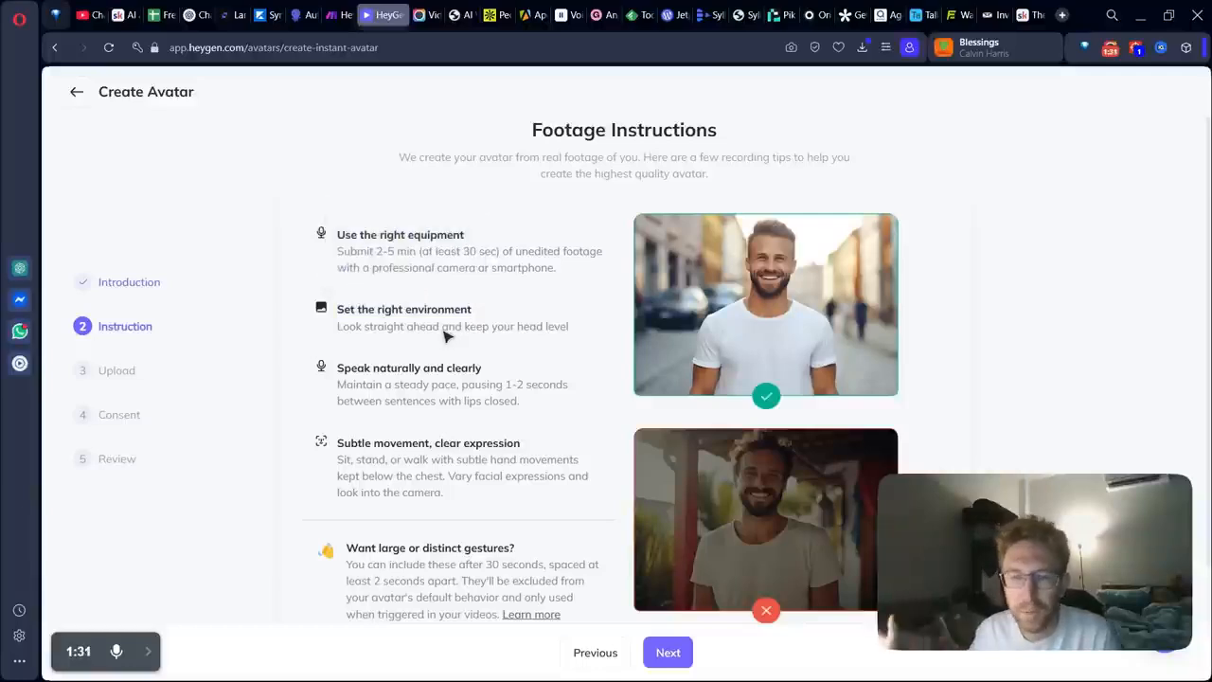
pyautogui.moveTo(407, 373); pyautogui.dragTo(560, 411)
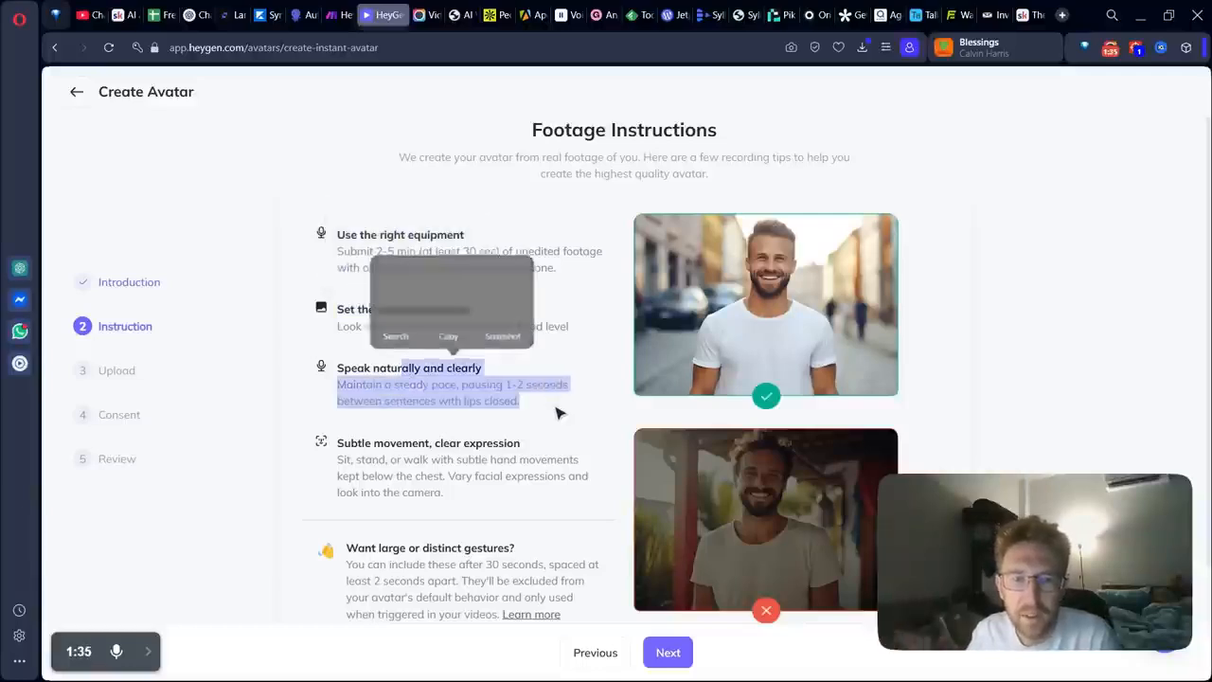
pyautogui.moveTo(464, 388); pyautogui.dragTo(565, 413)
pyautogui.click(565, 412)
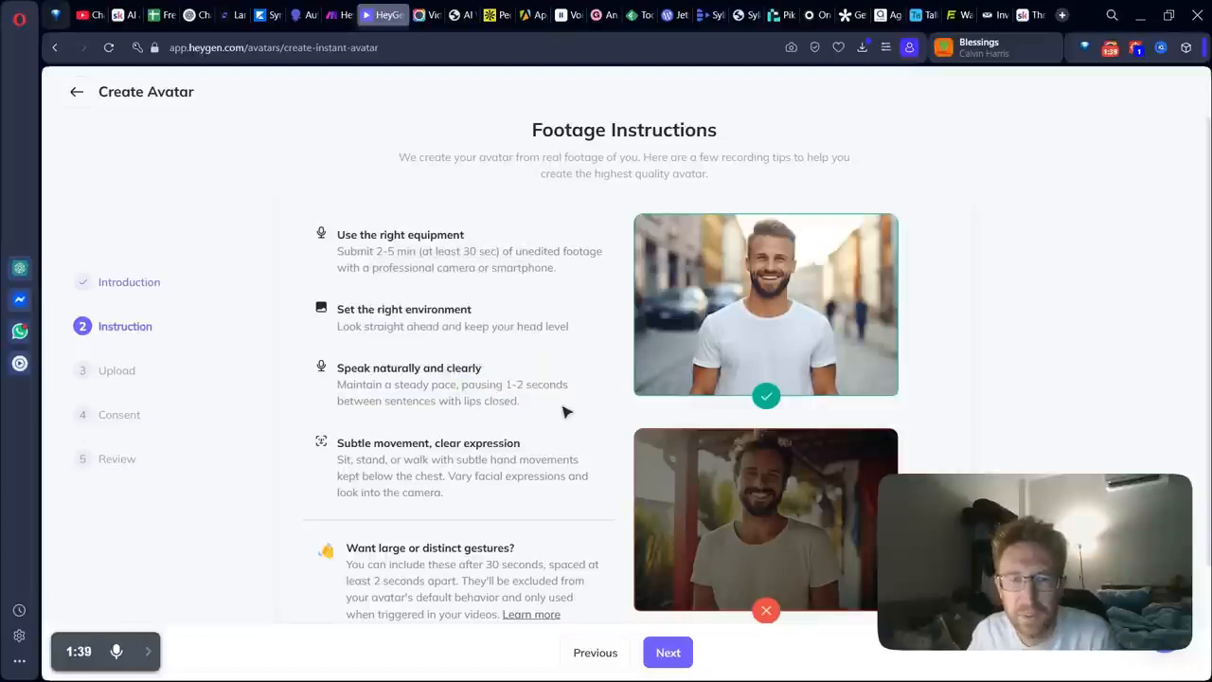
pyautogui.scroll(-1, 565, 412)
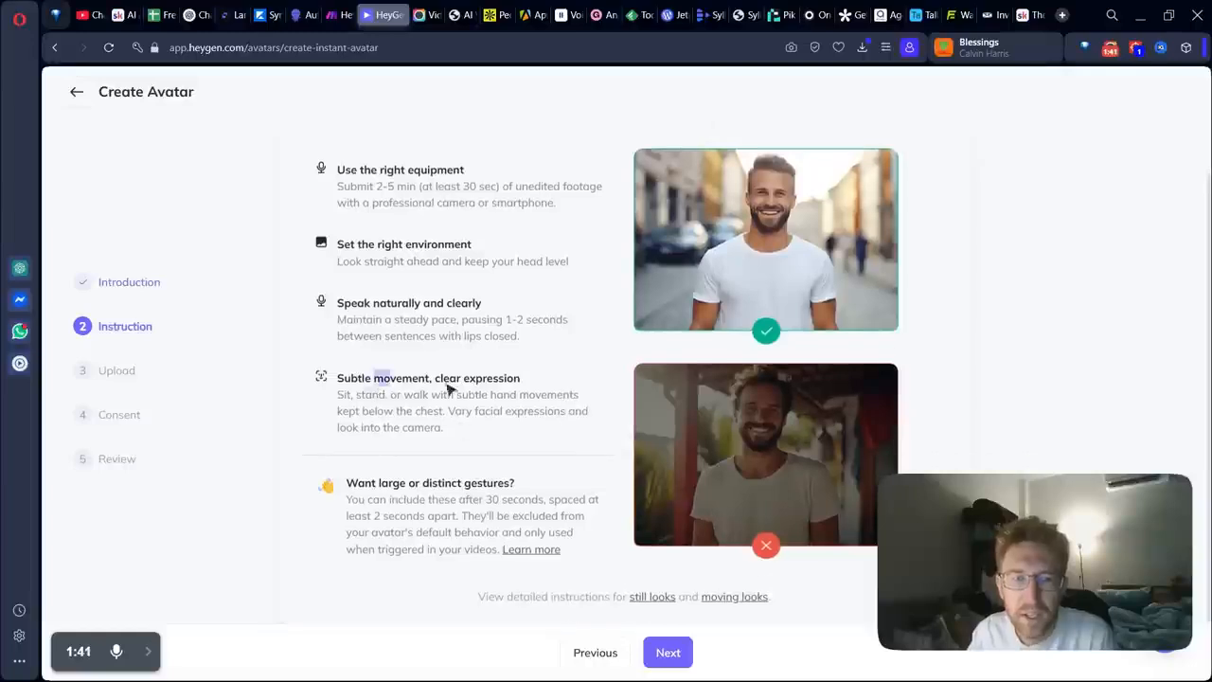
# - Continue to the footage upload stage and upload HeyGen Sample Video.mp4 from the Downloads folder
pyautogui.click(668, 652)
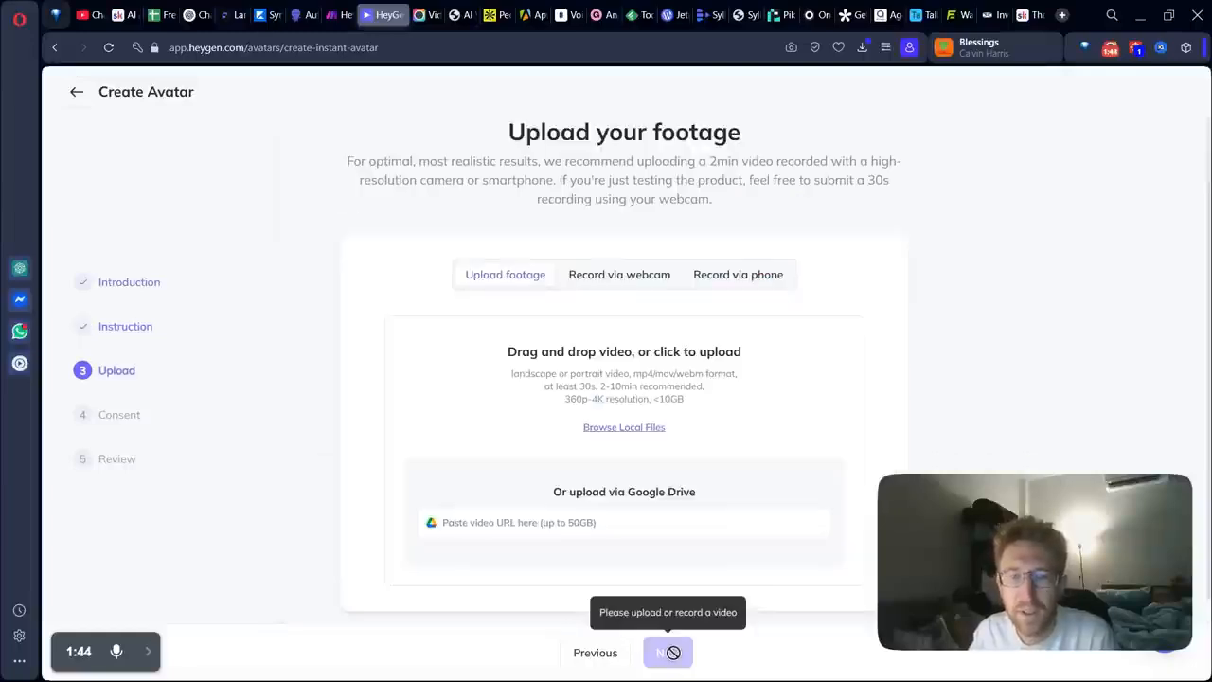
pyautogui.click(576, 376)
pyautogui.click(938, 304)
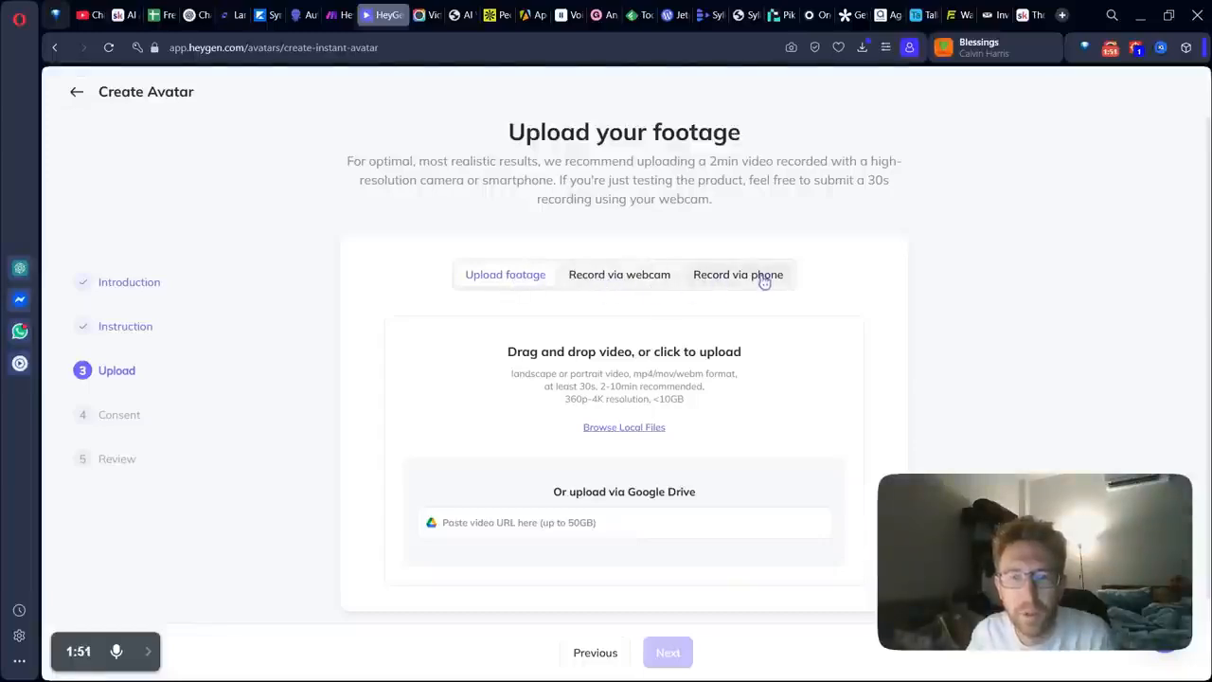
pyautogui.click(633, 388)
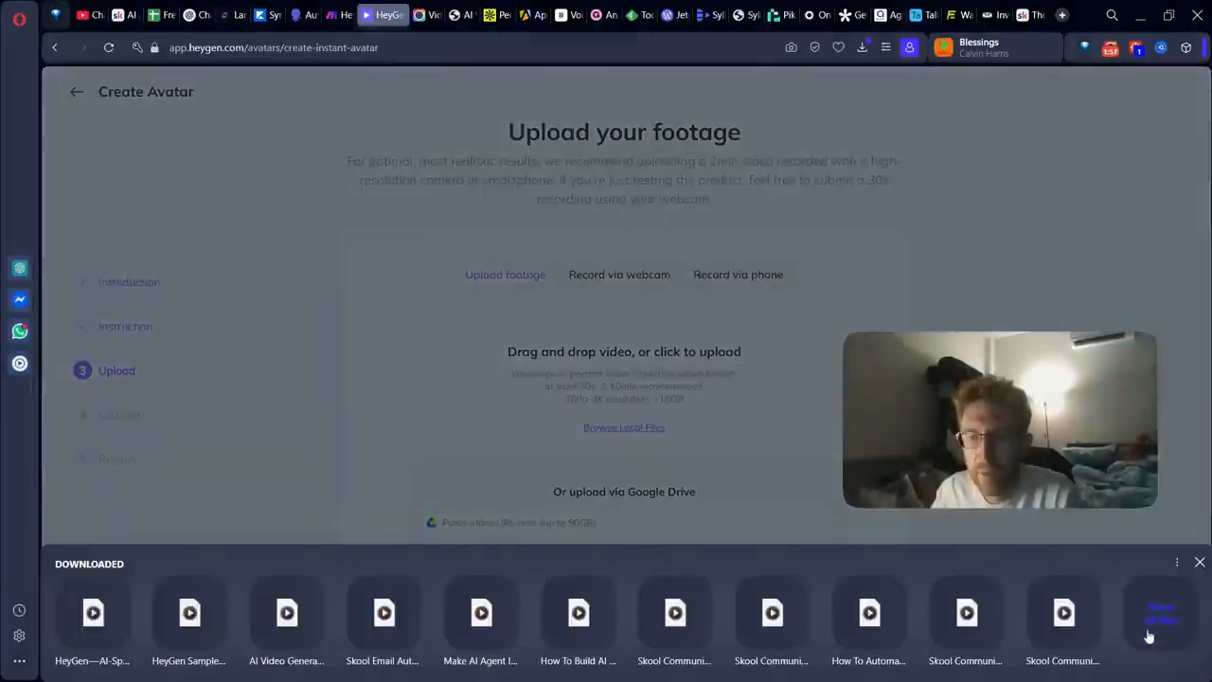
pyautogui.click(1148, 637)
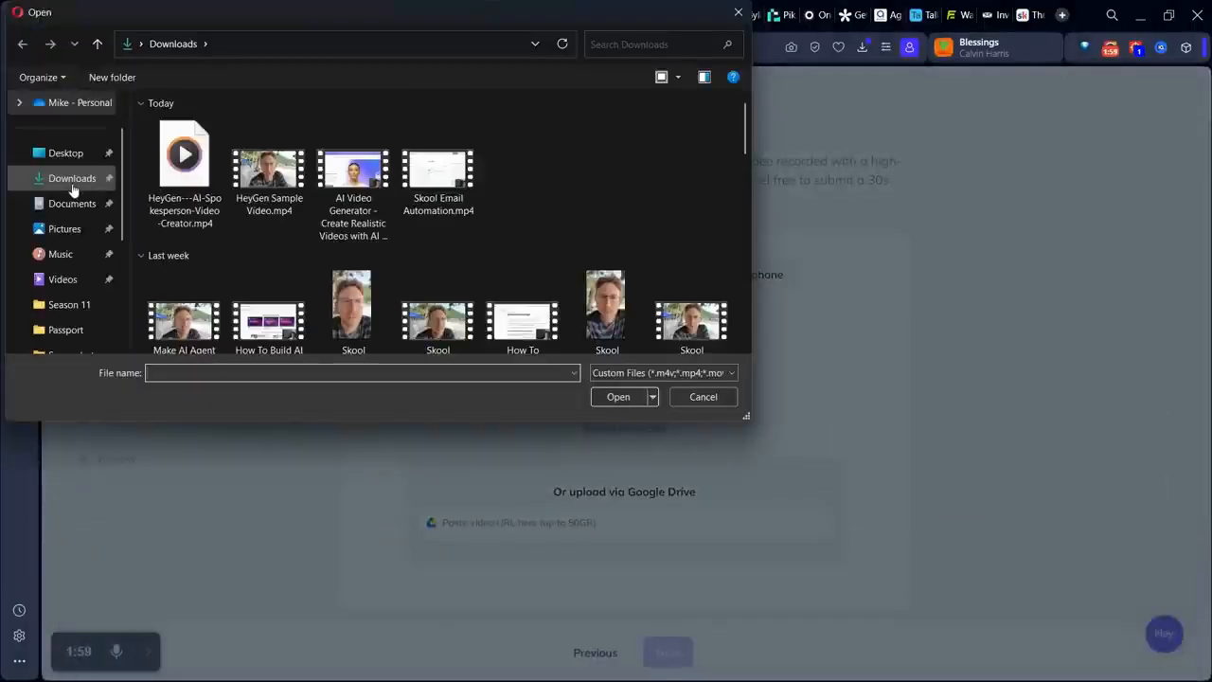
pyautogui.scroll(-1, 271, 161)
pyautogui.doubleClick(270, 161)
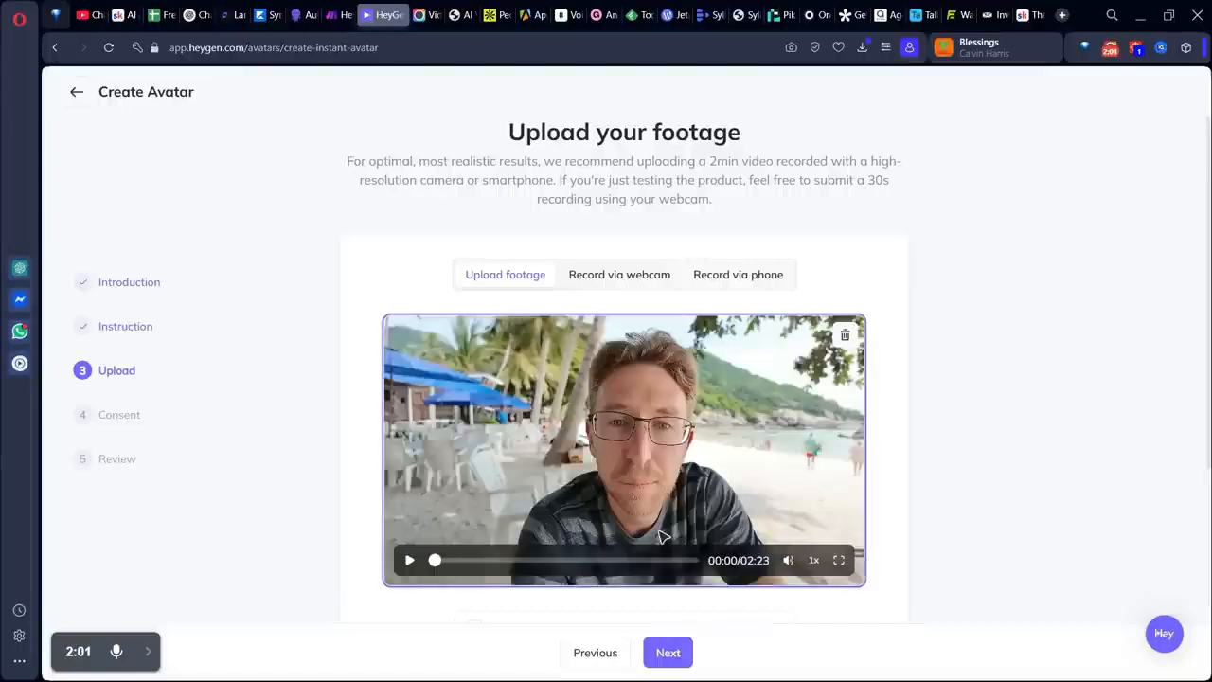
pyautogui.moveTo(148, 662)
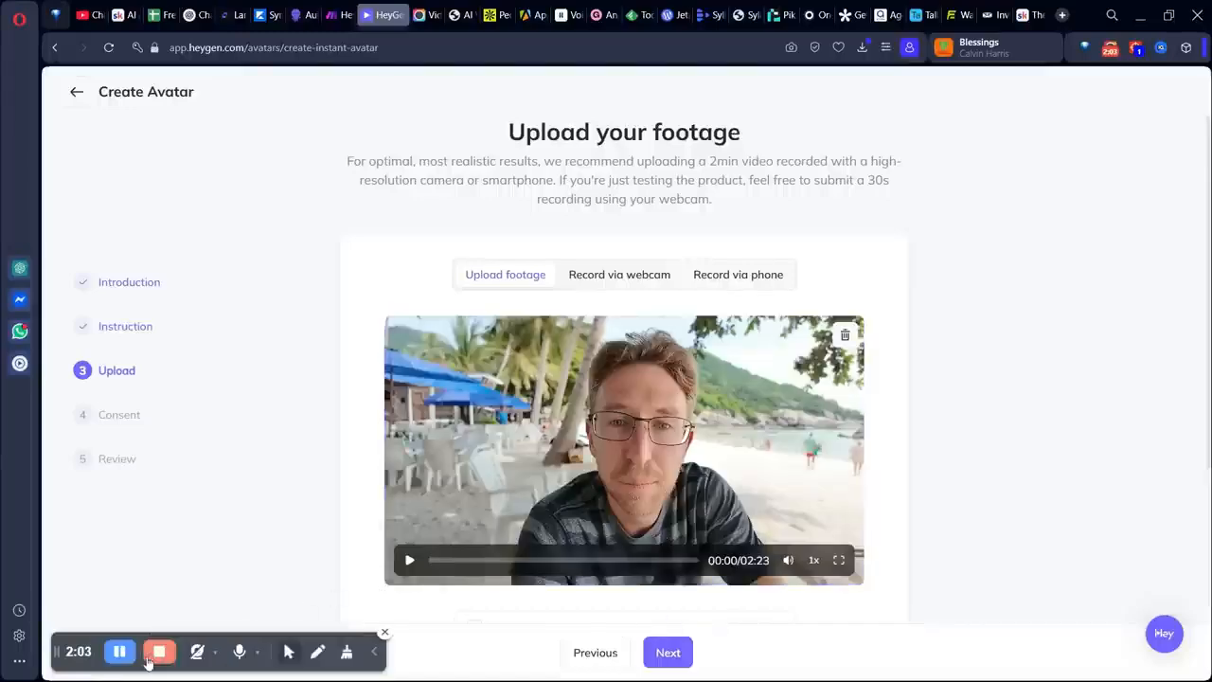
pyautogui.click(378, 657)
pyautogui.moveTo(1000, 409); pyautogui.dragTo(1024, 521)
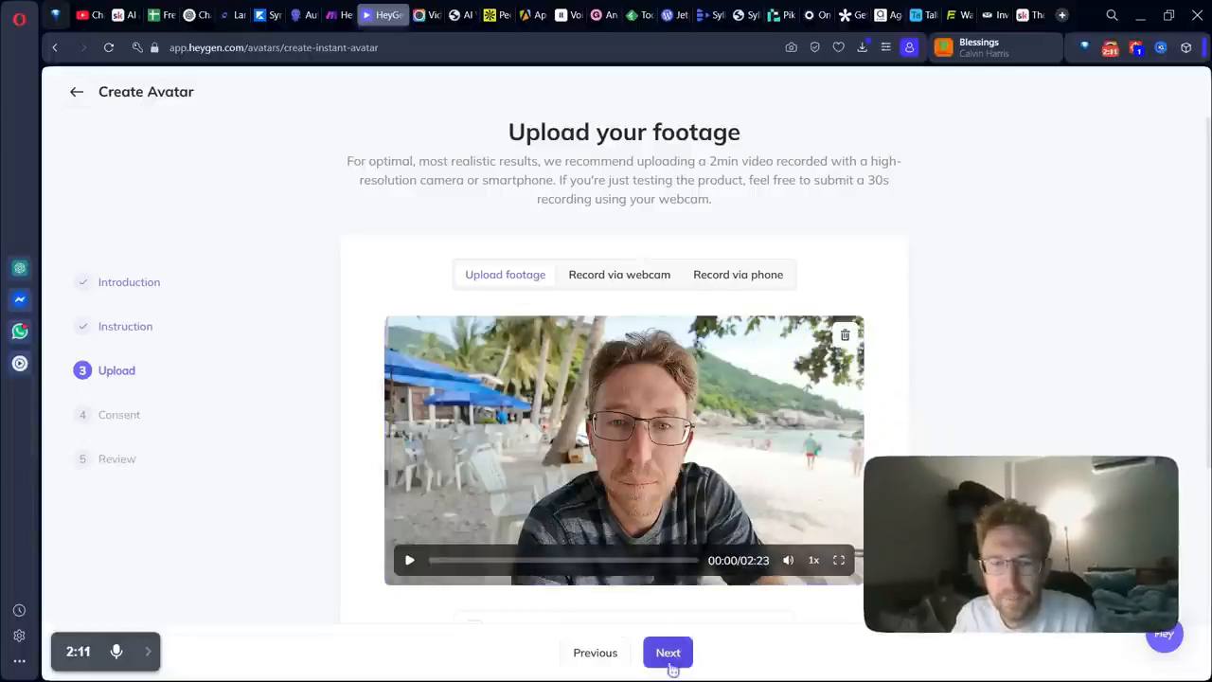
# - Skim the uploaded footage to about 0:48 and enable keeping ambient sounds in the recording
pyautogui.moveTo(435, 559); pyautogui.dragTo(521, 563)
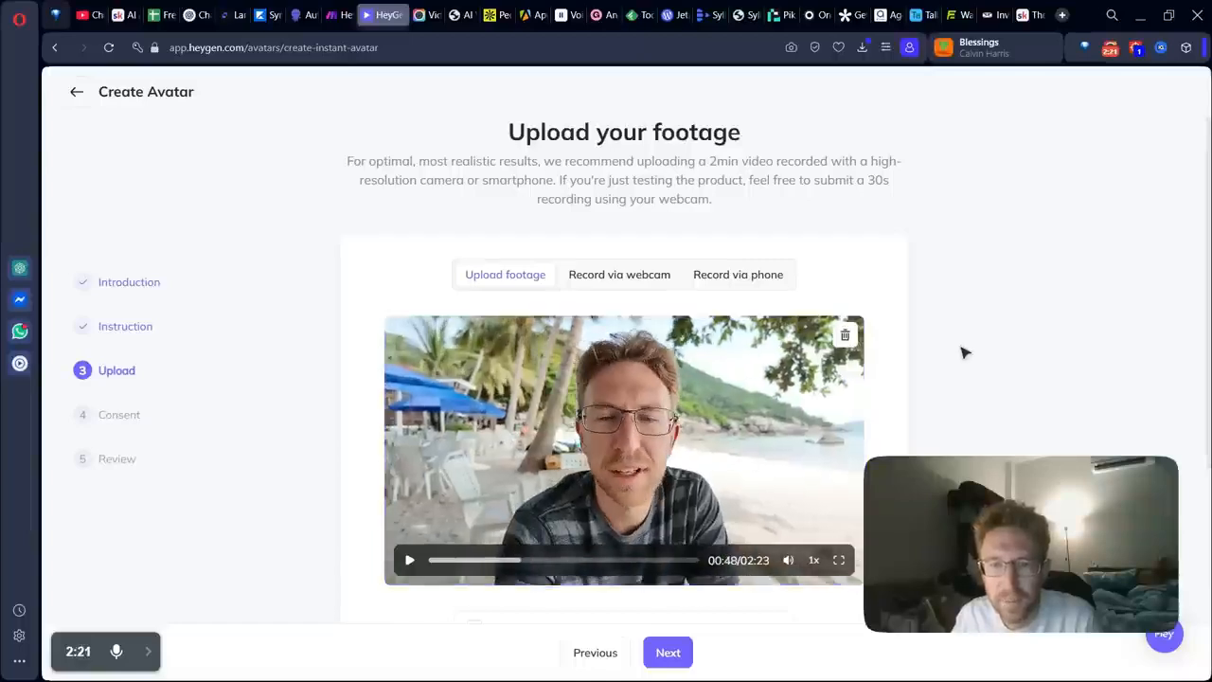
pyautogui.scroll(-1, 962, 341)
pyautogui.scroll(-2, 961, 332)
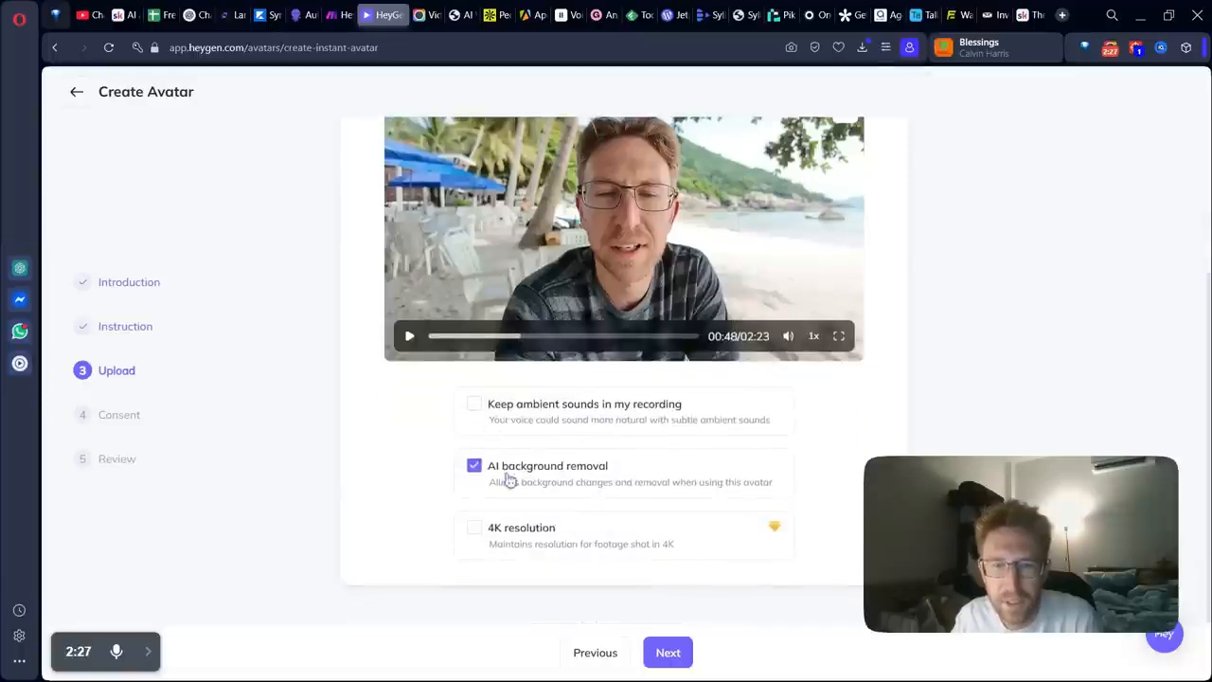
pyautogui.click(480, 417)
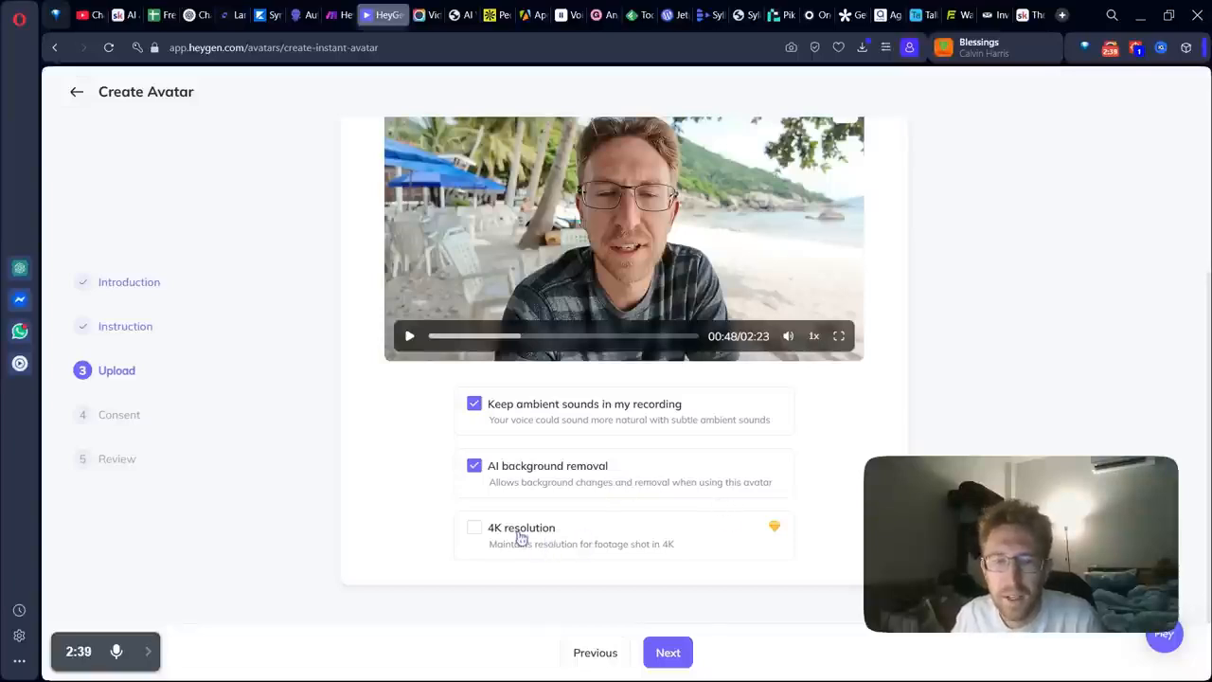
# - Try to enable 4K resolution, dismiss the Team plan upgrade offer and continue to the consent stage
pyautogui.click(474, 528)
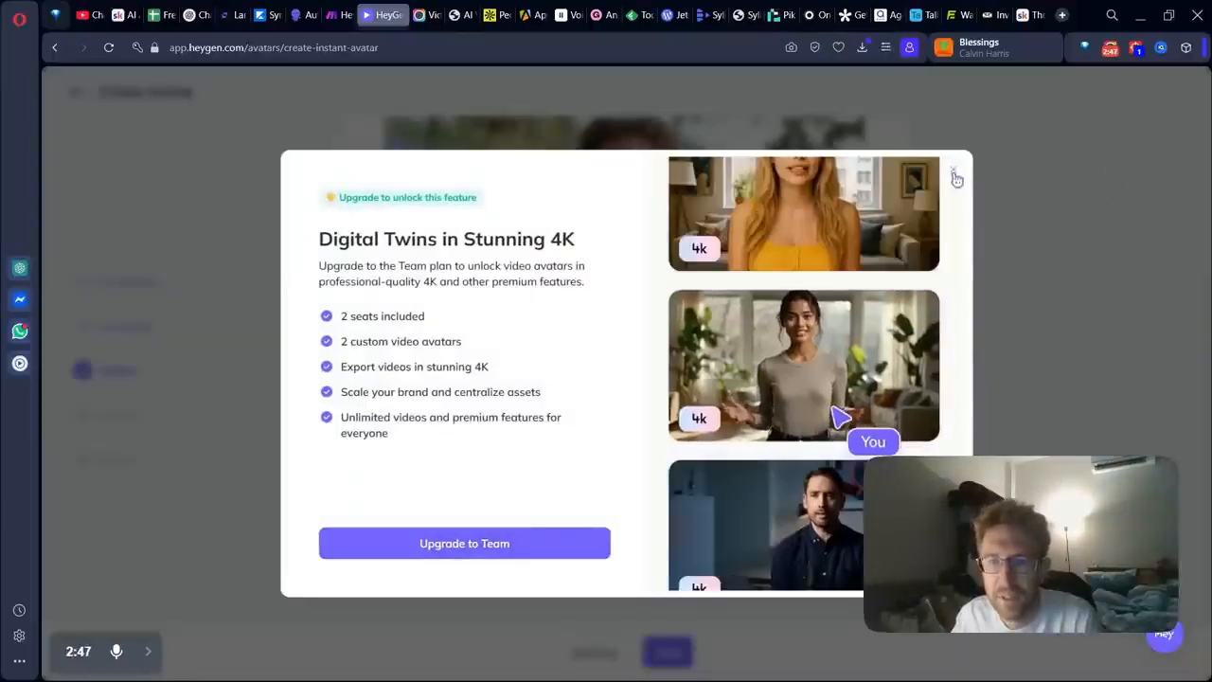
pyautogui.click(954, 175)
pyautogui.click(687, 652)
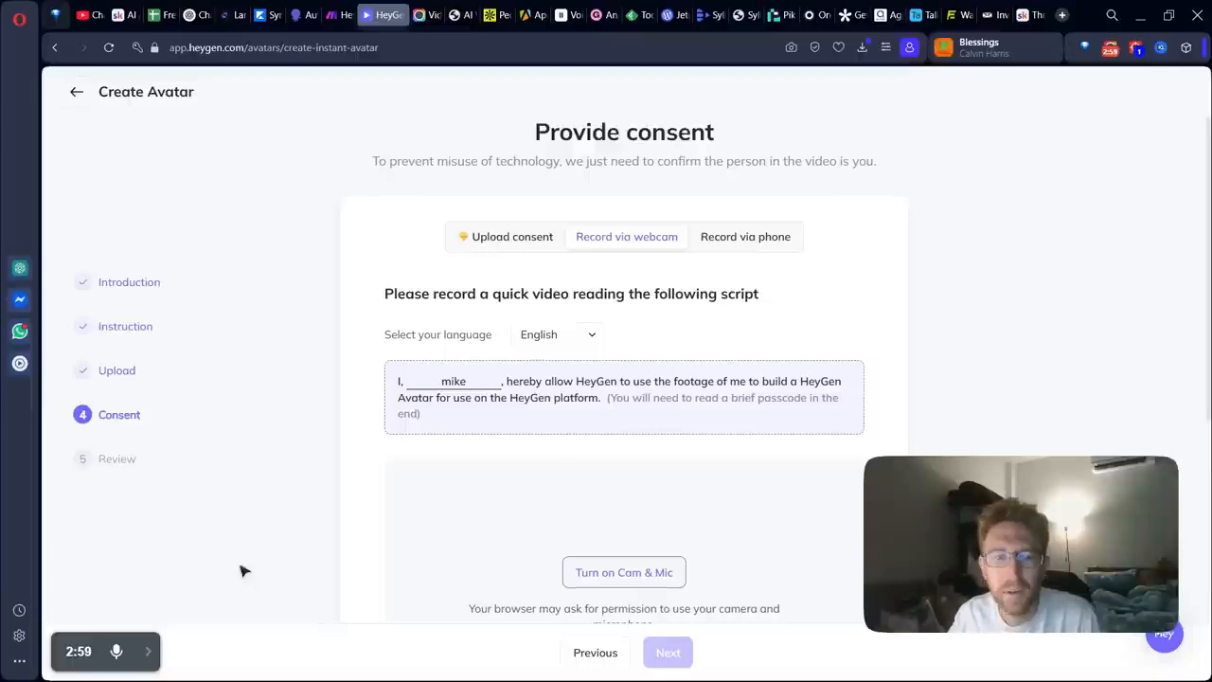
# - Provide the English consent recording via webcam and continue to the footage review
pyautogui.click(148, 655)
pyautogui.click(121, 655)
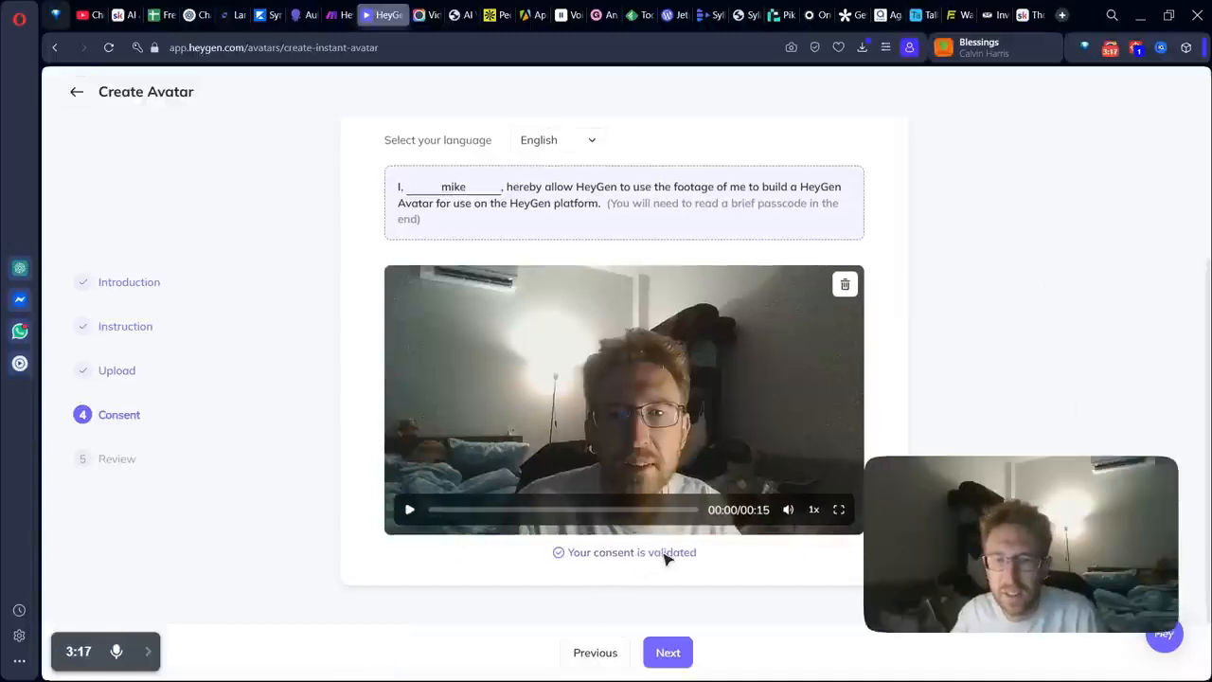
pyautogui.click(667, 653)
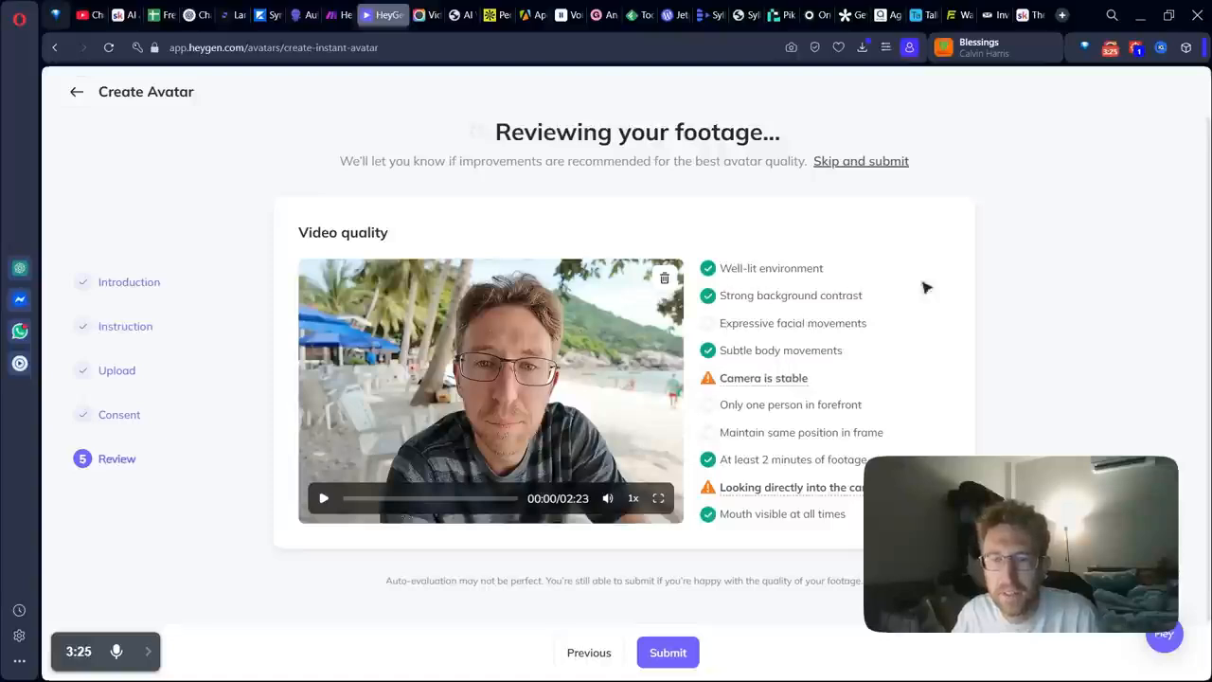
# - Examine the video quality checklist, covering lighting, facial and body movements, camera stability, footage length, people in frame and position
pyautogui.moveTo(780, 388)
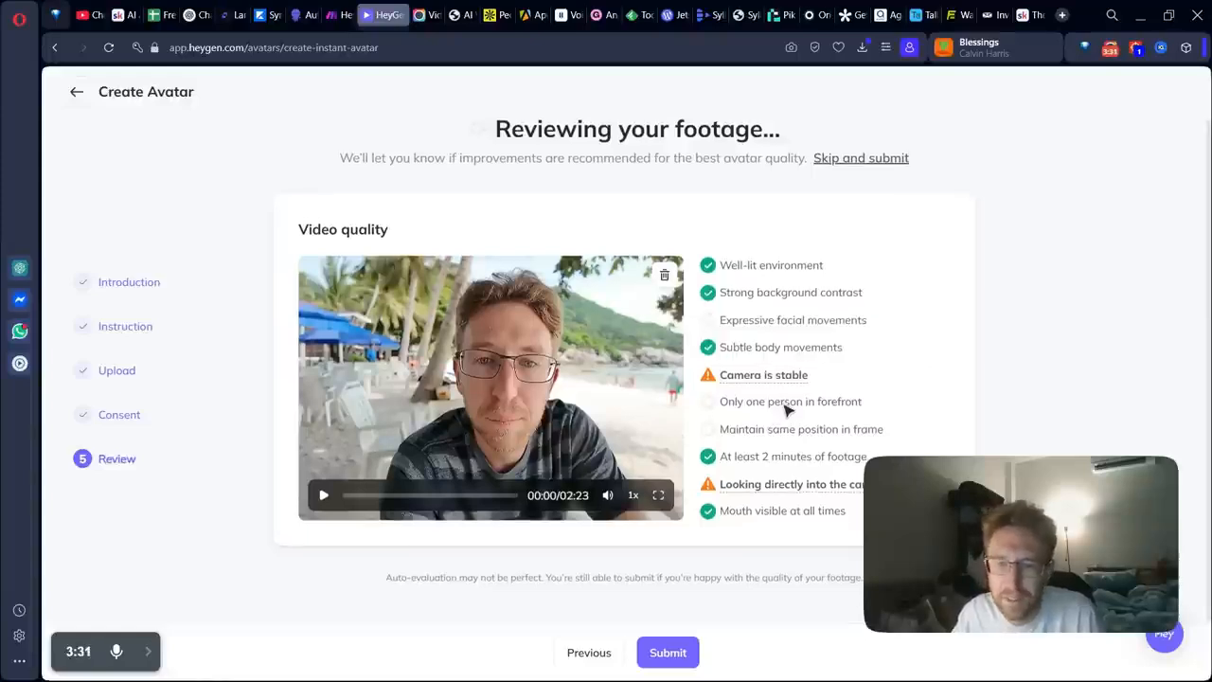
pyautogui.moveTo(766, 484)
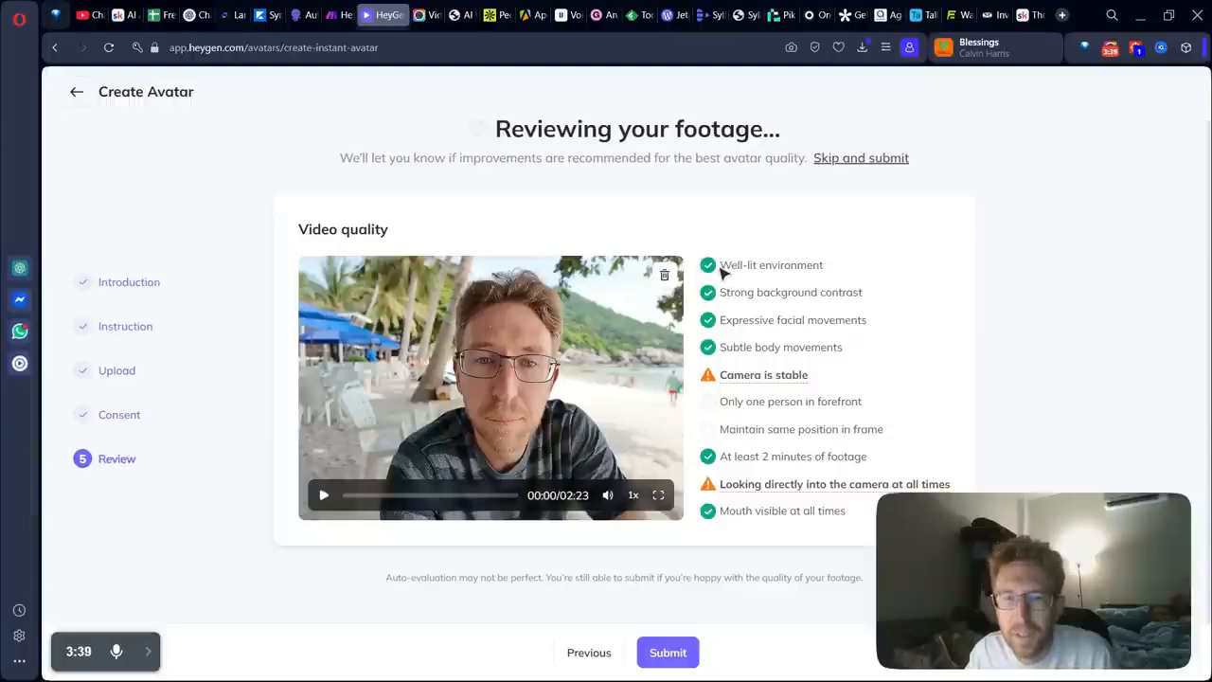
pyautogui.moveTo(723, 271); pyautogui.dragTo(852, 268)
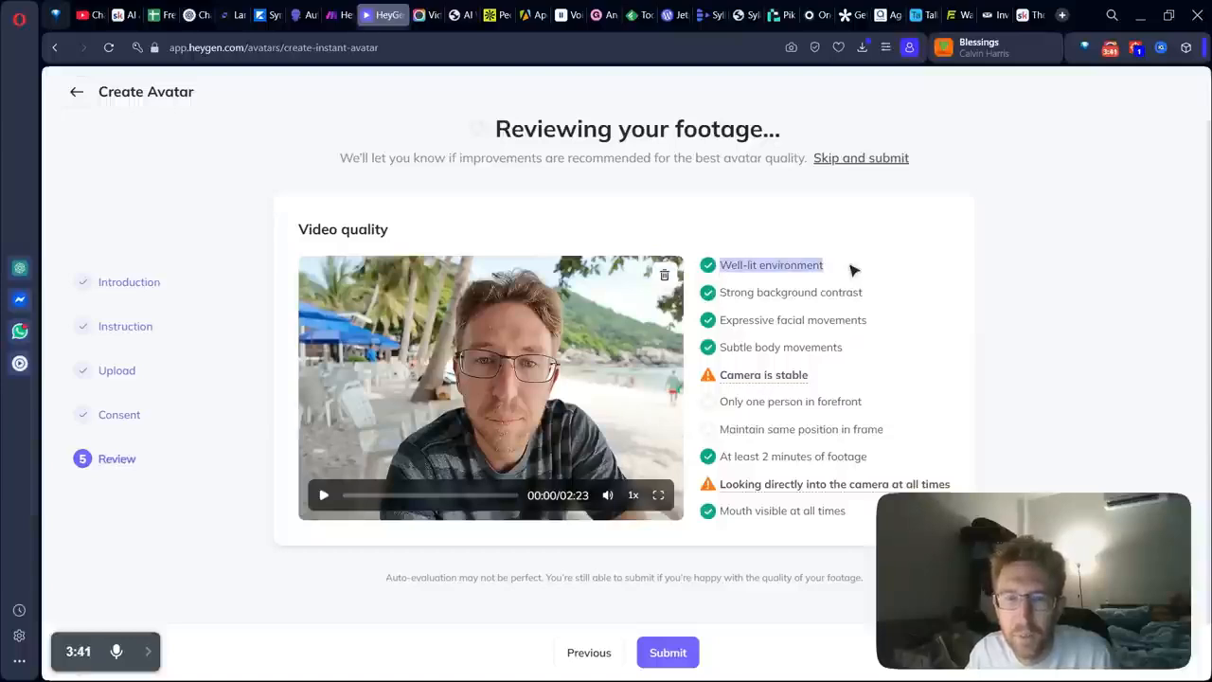
pyautogui.click(915, 306)
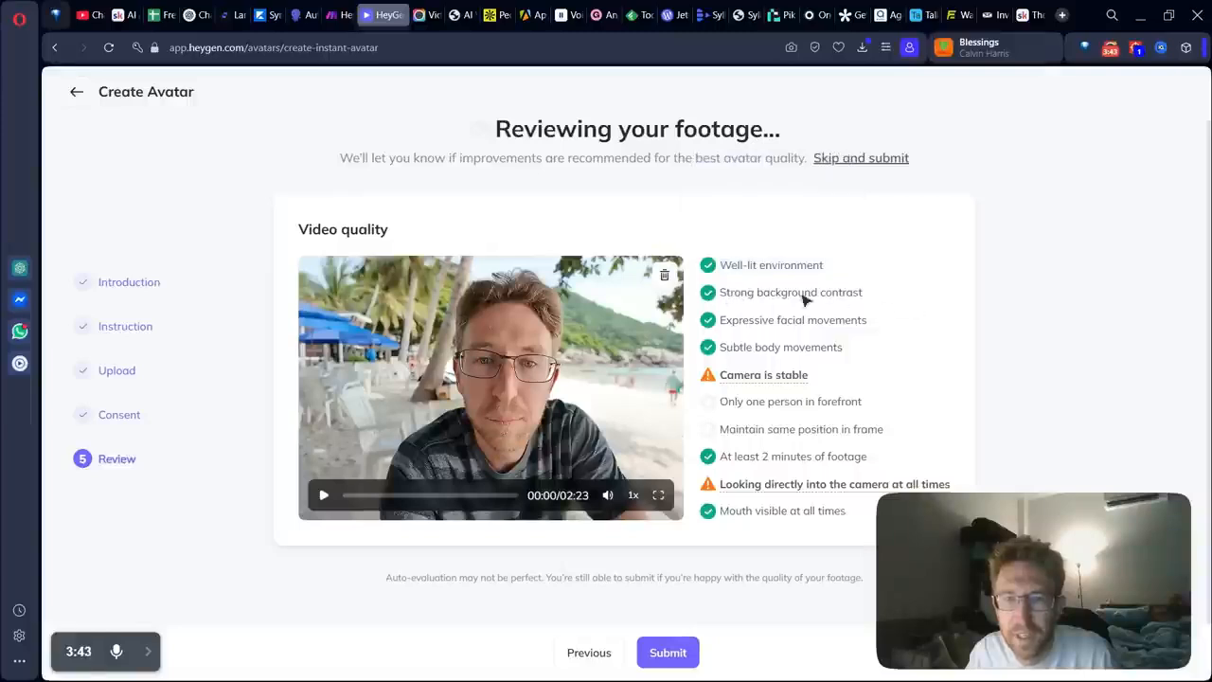
pyautogui.moveTo(732, 321); pyautogui.dragTo(878, 329)
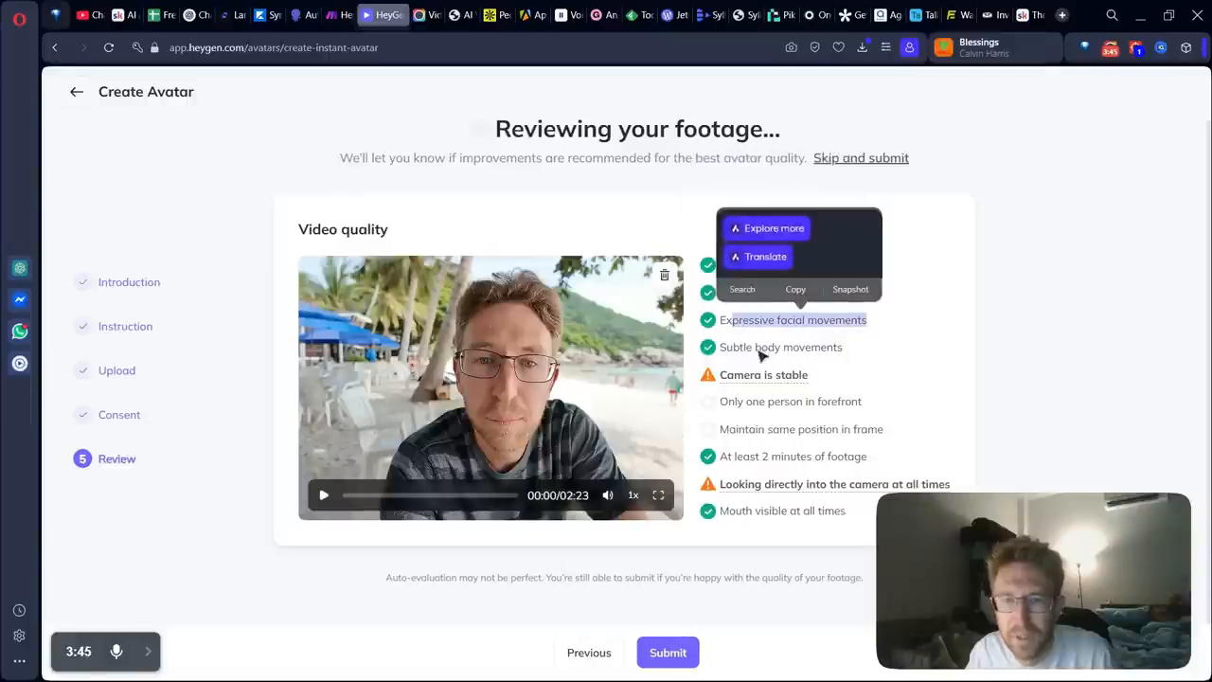
pyautogui.moveTo(741, 348); pyautogui.dragTo(848, 360)
pyautogui.click(848, 360)
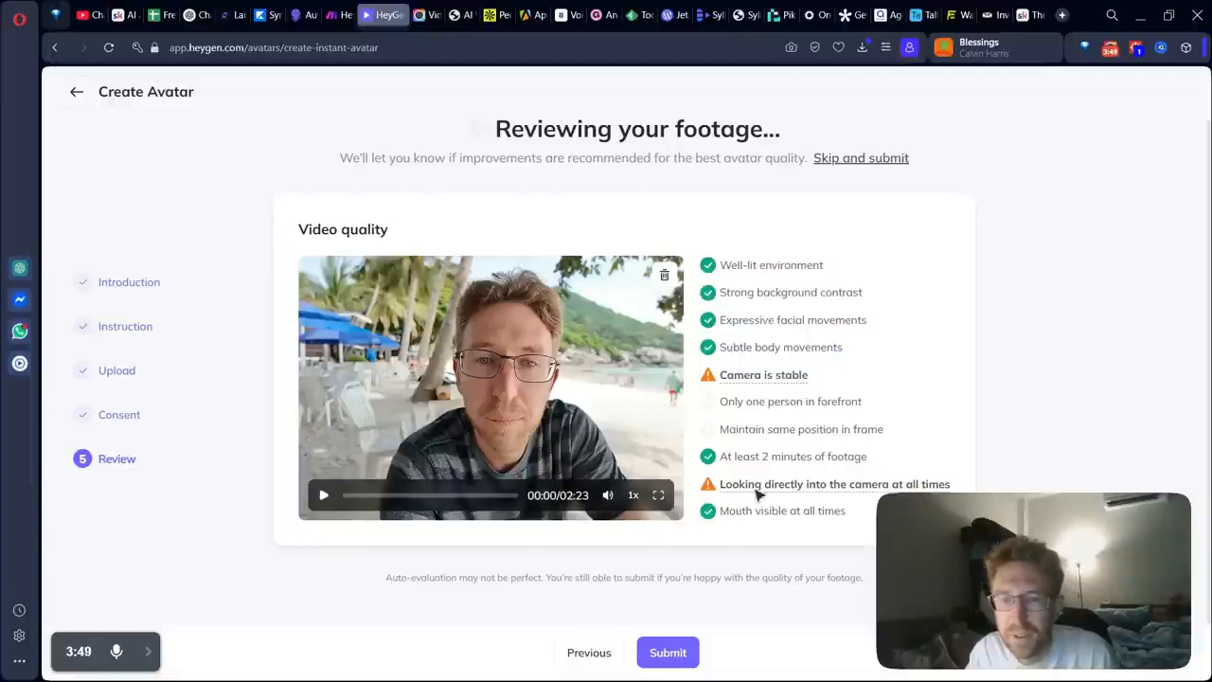
pyautogui.moveTo(774, 456); pyautogui.dragTo(727, 462)
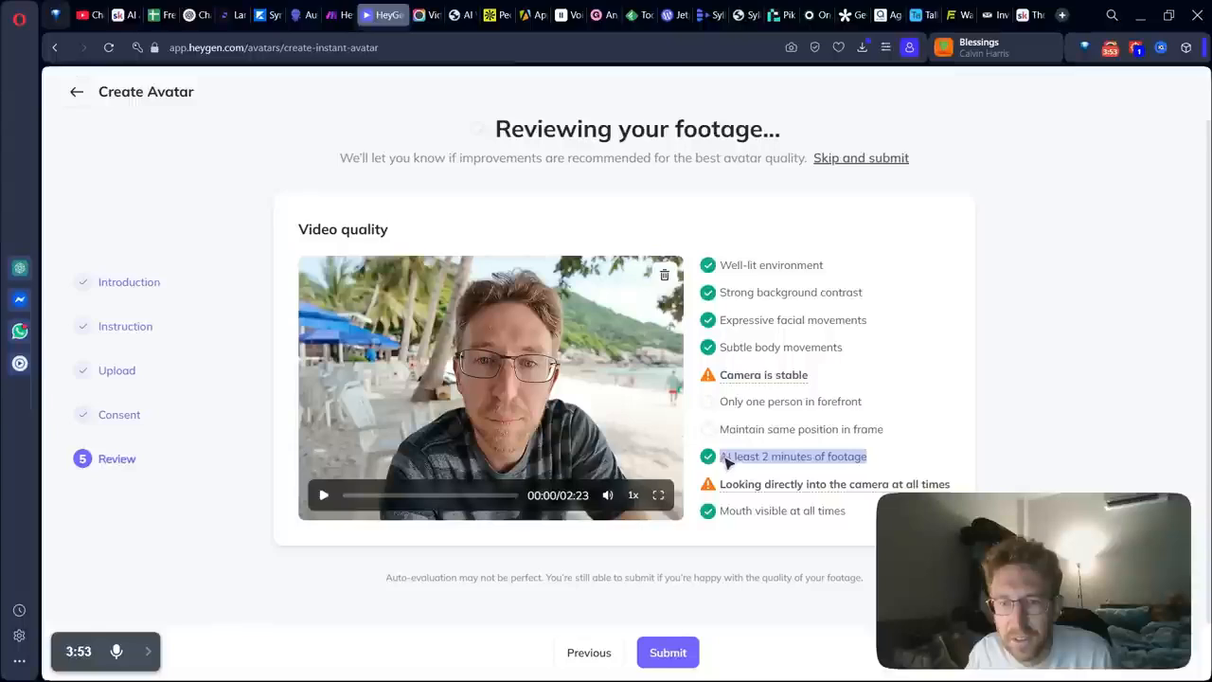
pyautogui.click(936, 402)
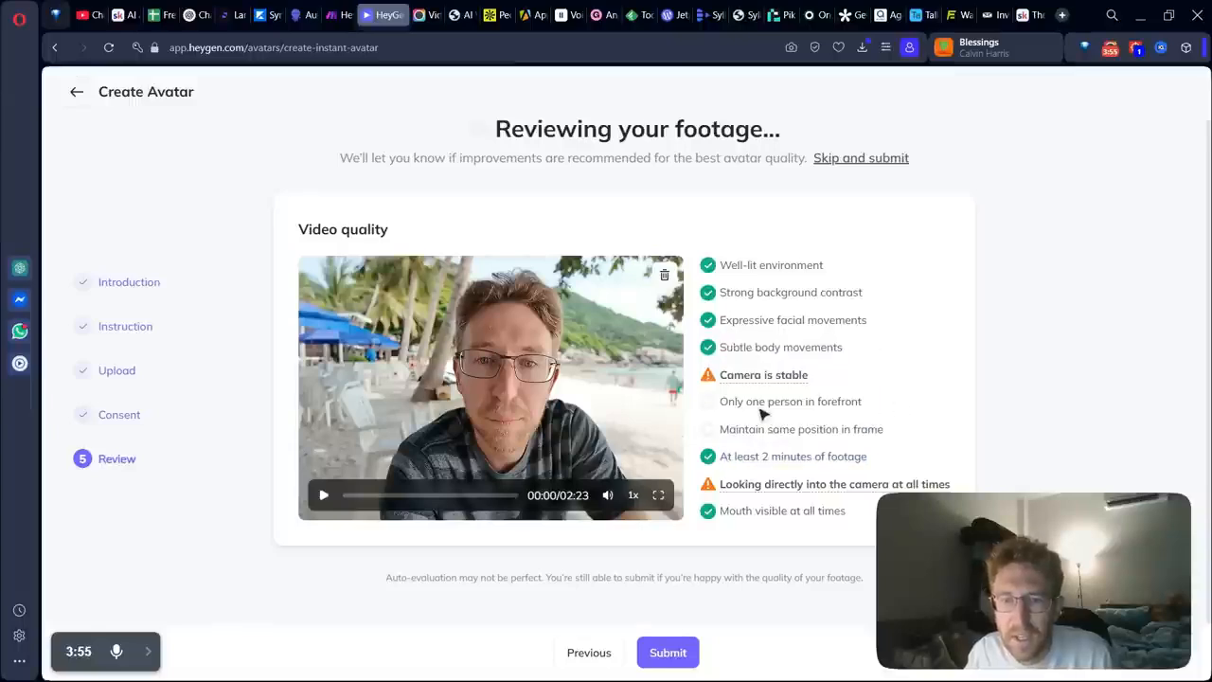
pyautogui.moveTo(725, 404); pyautogui.dragTo(887, 405)
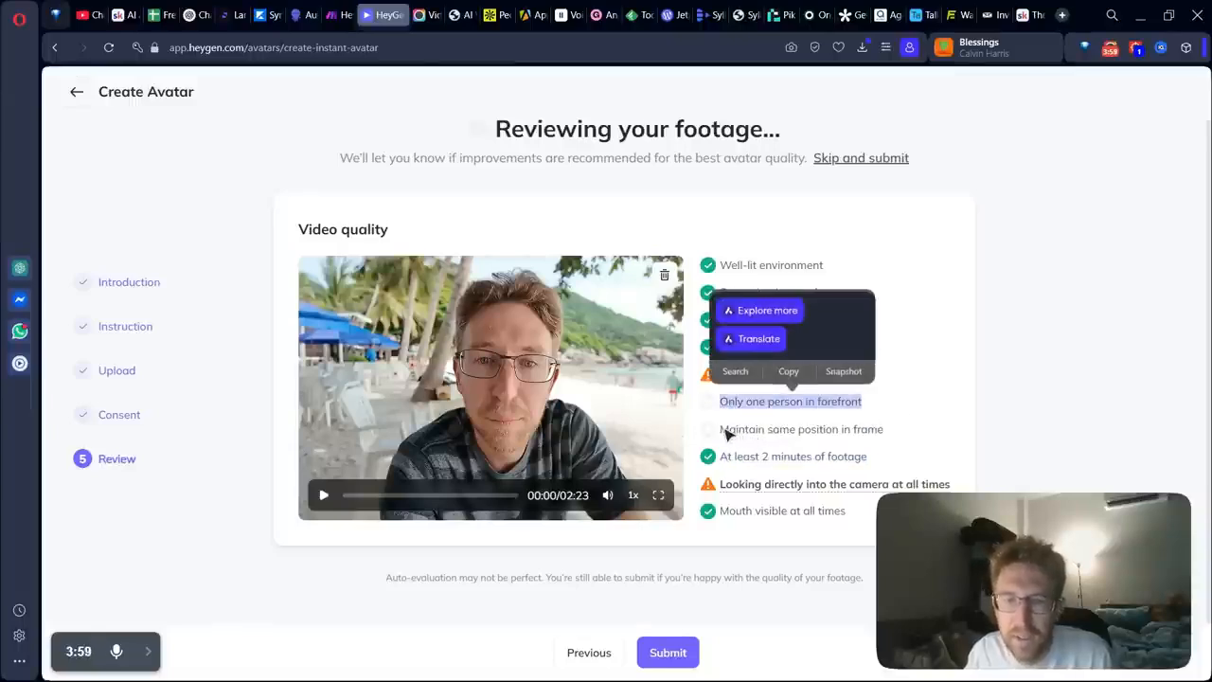
pyautogui.moveTo(727, 432); pyautogui.dragTo(900, 436)
pyautogui.click(931, 441)
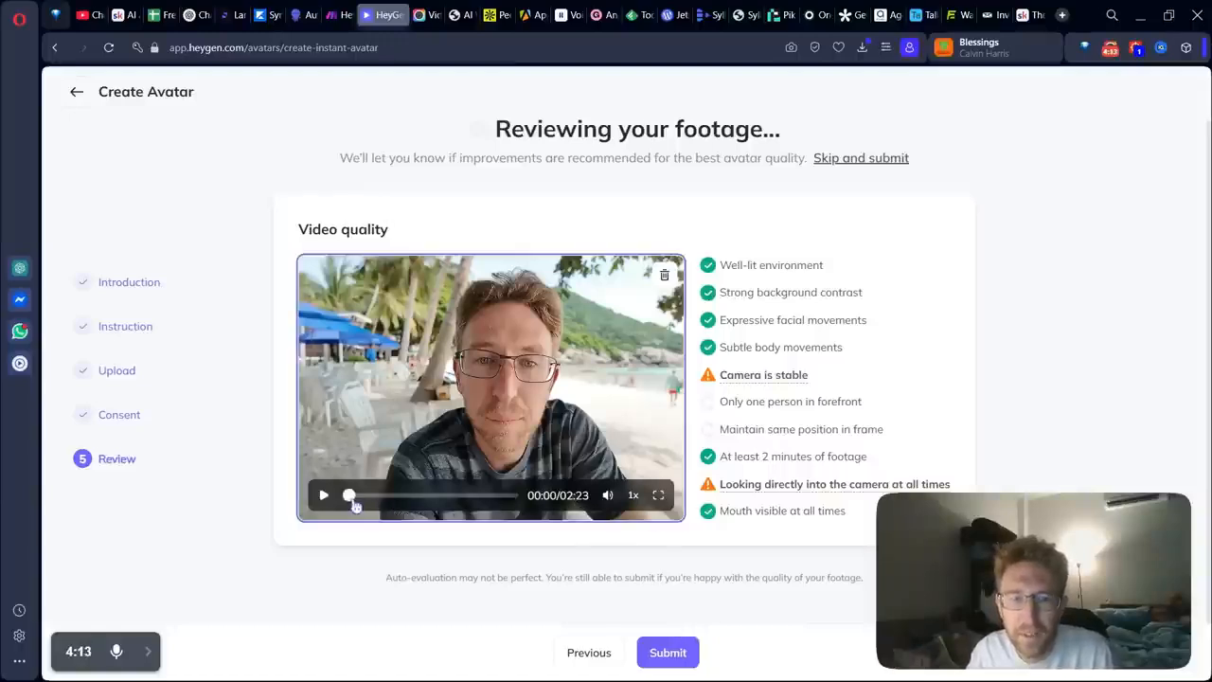
# - Skim the reviewed footage to about 1:08, submit it for avatar creation and finish the creation wizard
pyautogui.moveTo(350, 500); pyautogui.dragTo(431, 504)
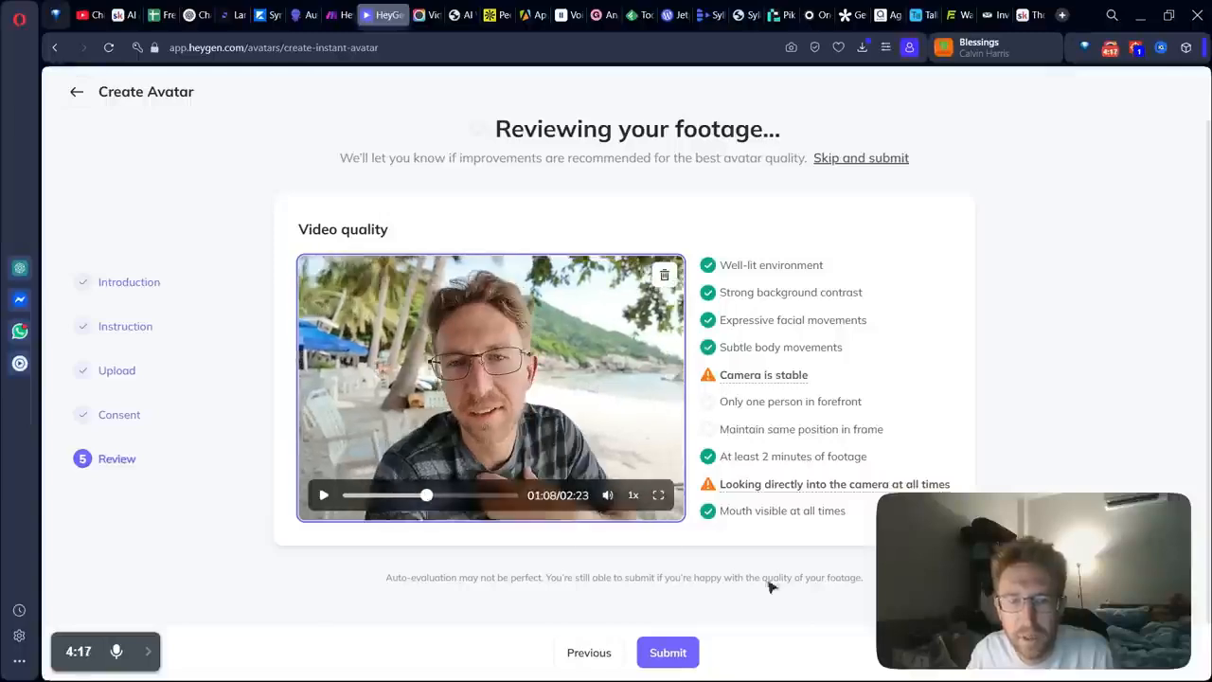
pyautogui.click(672, 652)
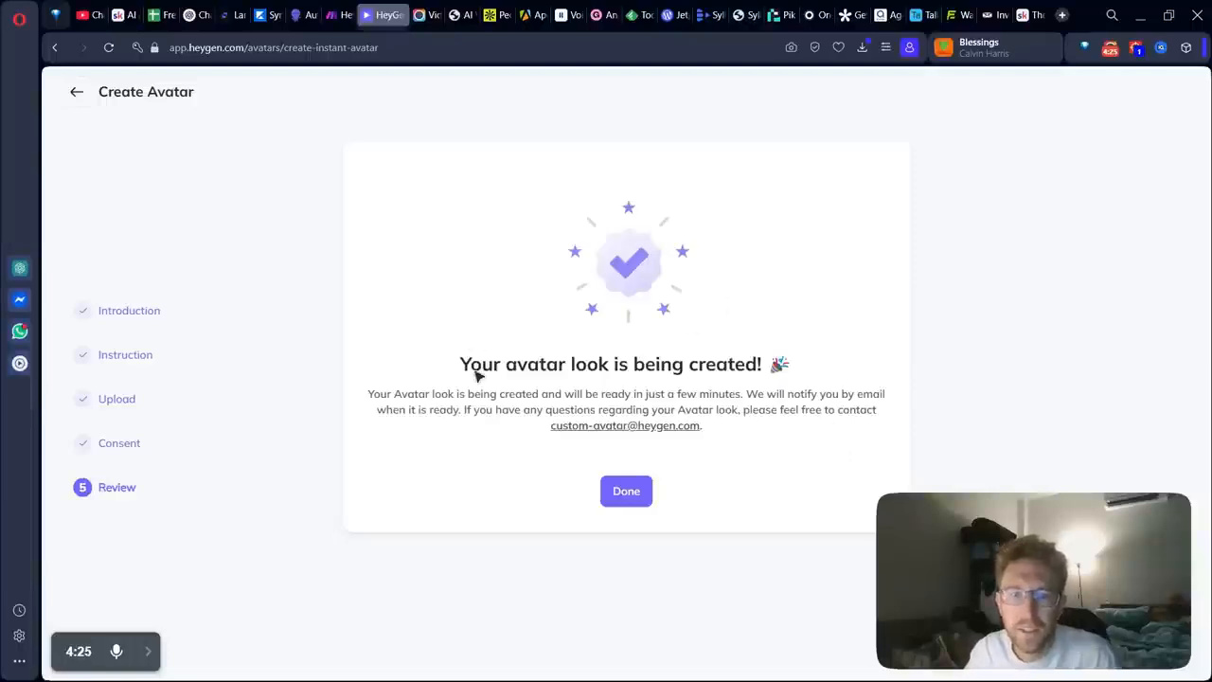
pyautogui.moveTo(620, 367); pyautogui.dragTo(812, 369)
pyautogui.click(825, 385)
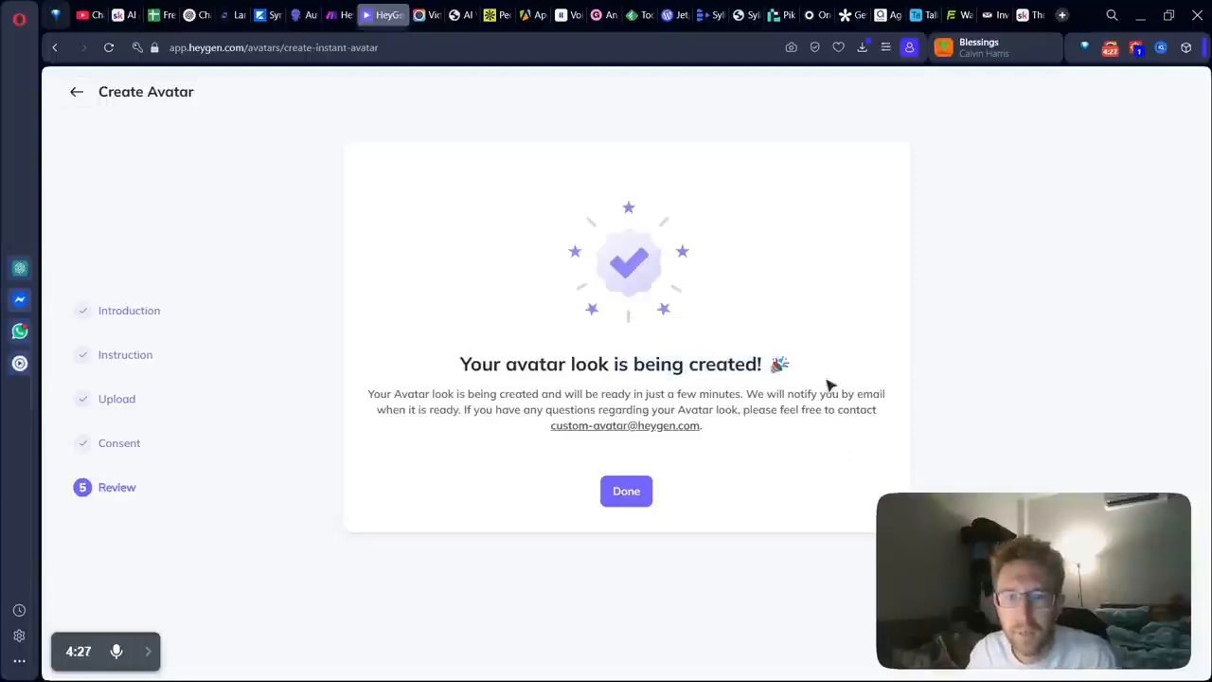
pyautogui.moveTo(512, 398); pyautogui.dragTo(896, 427)
pyautogui.click(880, 447)
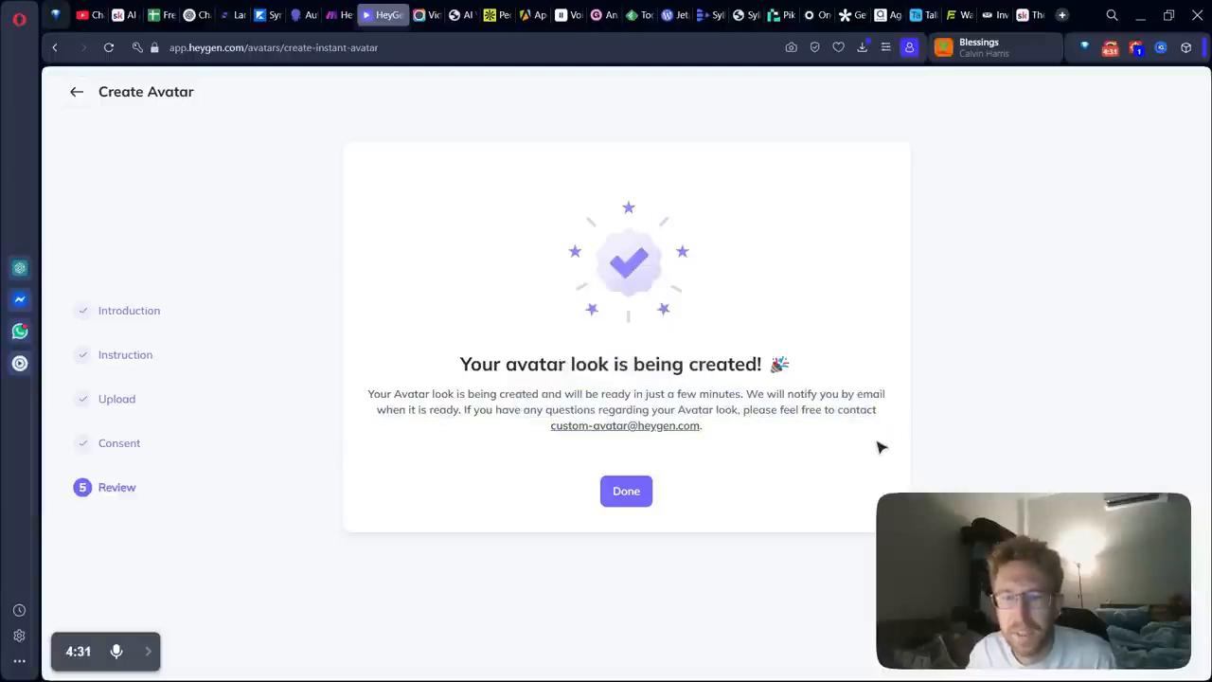
pyautogui.click(627, 492)
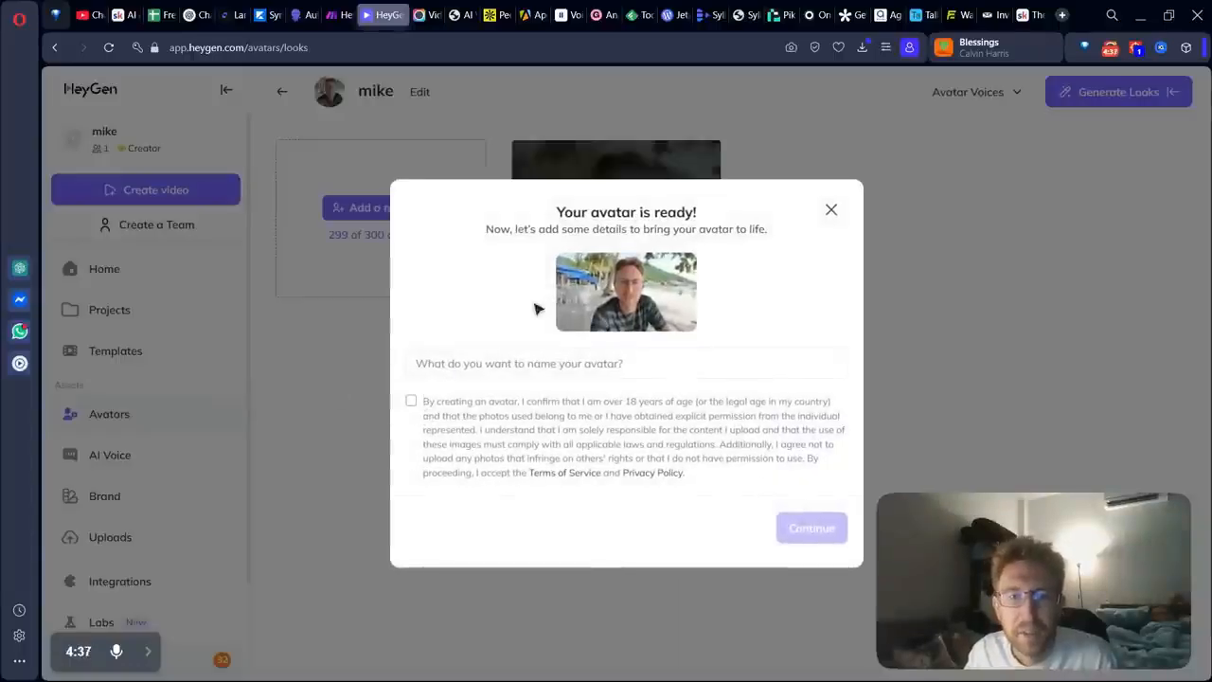
# - Accept the avatar terms and name the new avatar "AI" followed by the owner's first name
pyautogui.moveTo(631, 219); pyautogui.dragTo(709, 217)
pyautogui.click(714, 236)
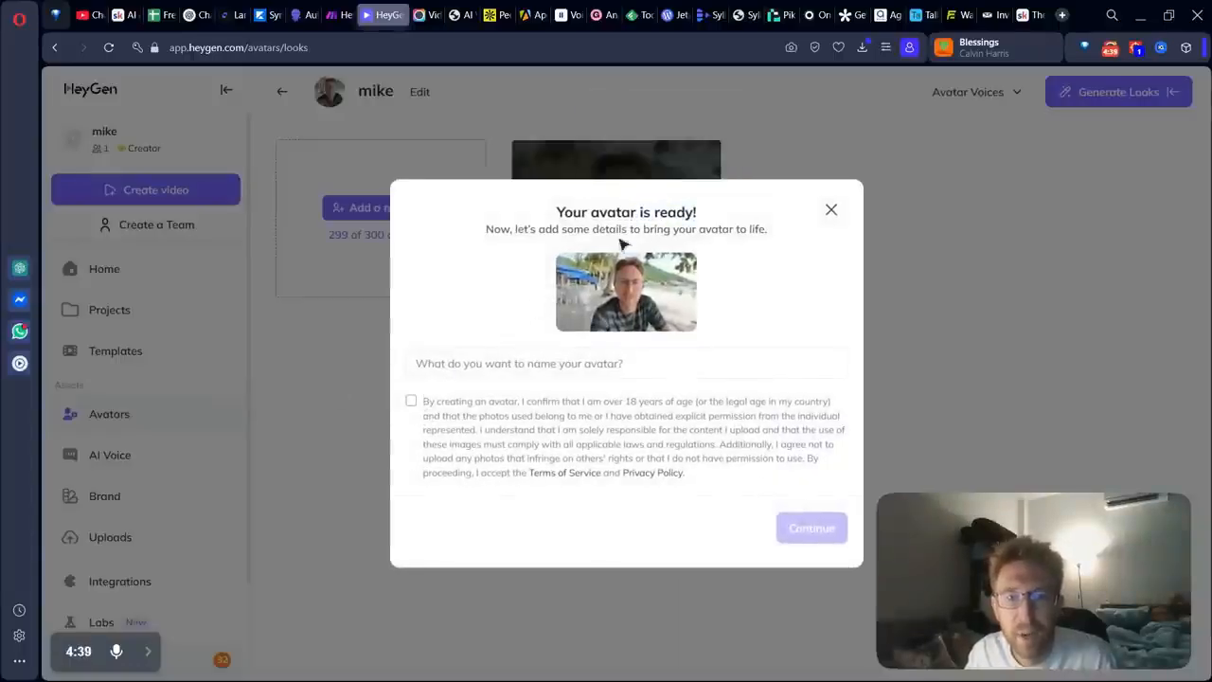
pyautogui.click(411, 401)
pyautogui.click(589, 364)
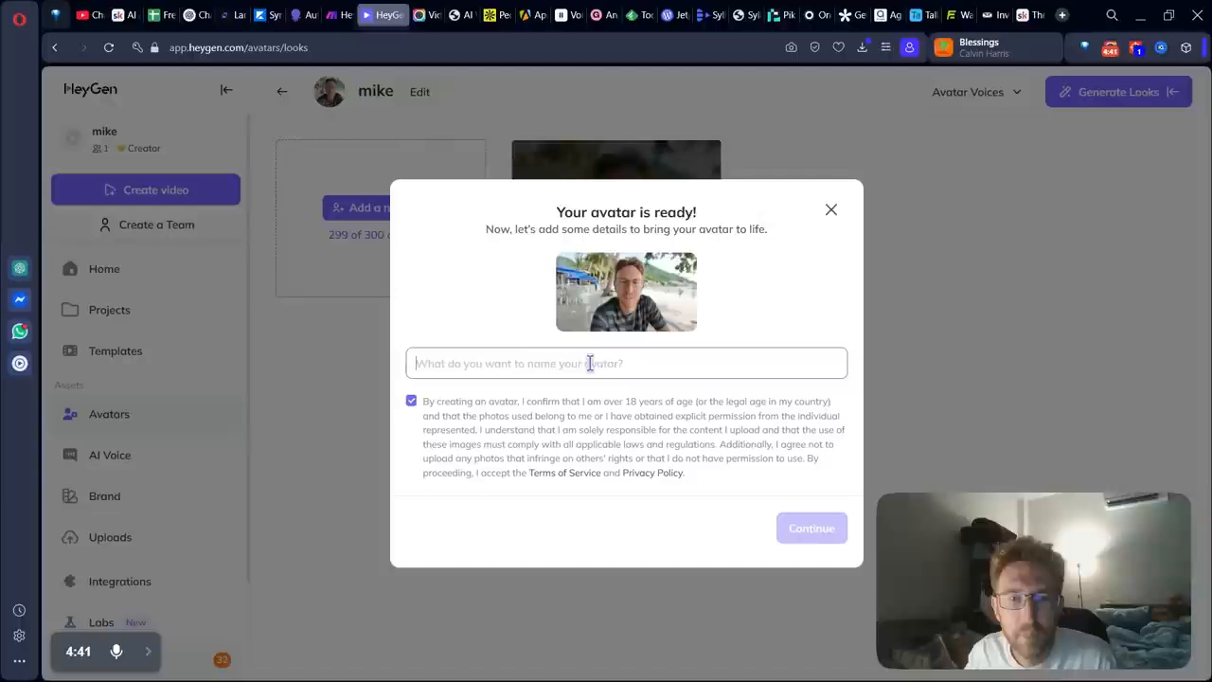
pyautogui.write('A')
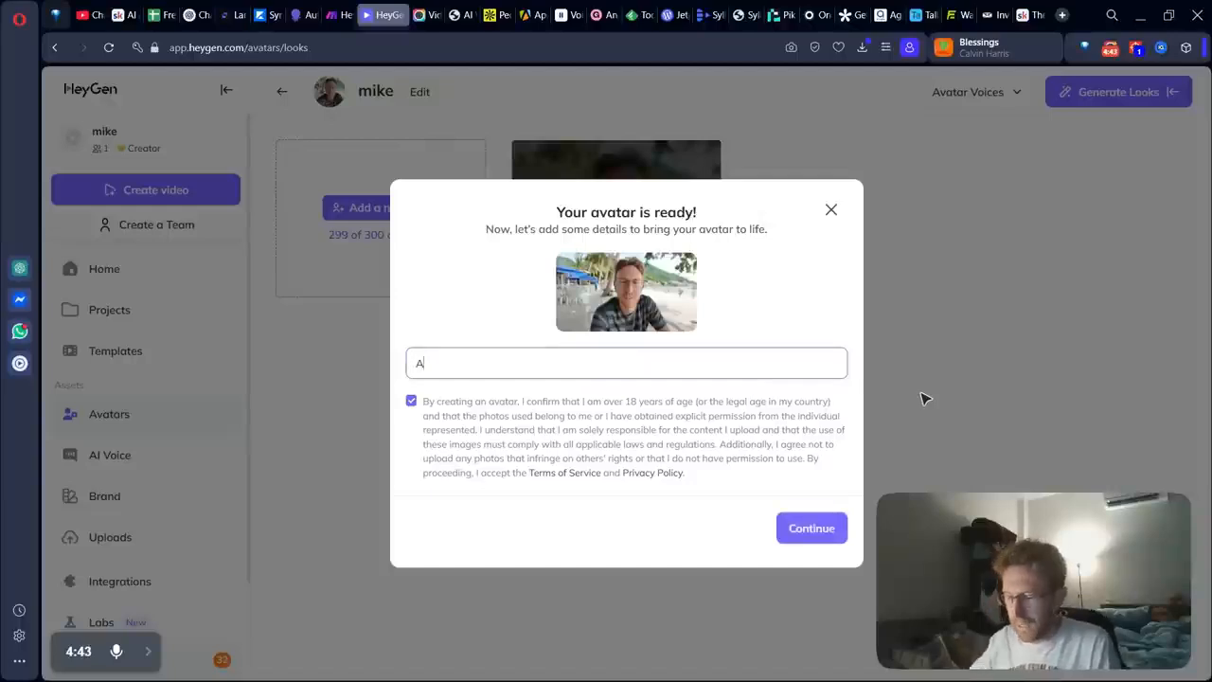
pyautogui.write('I Mike')
pyautogui.press('Return')
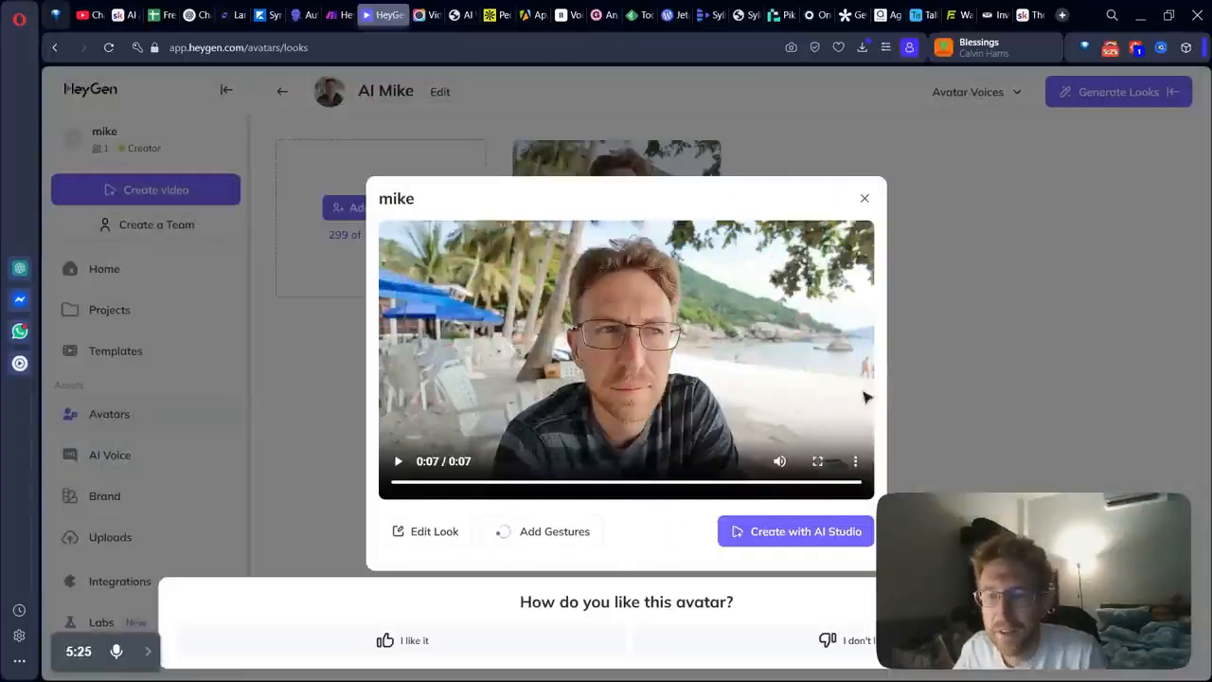
# - Rate the finished avatar as liked and start creating a video with it in AI Studio
pyautogui.click(495, 638)
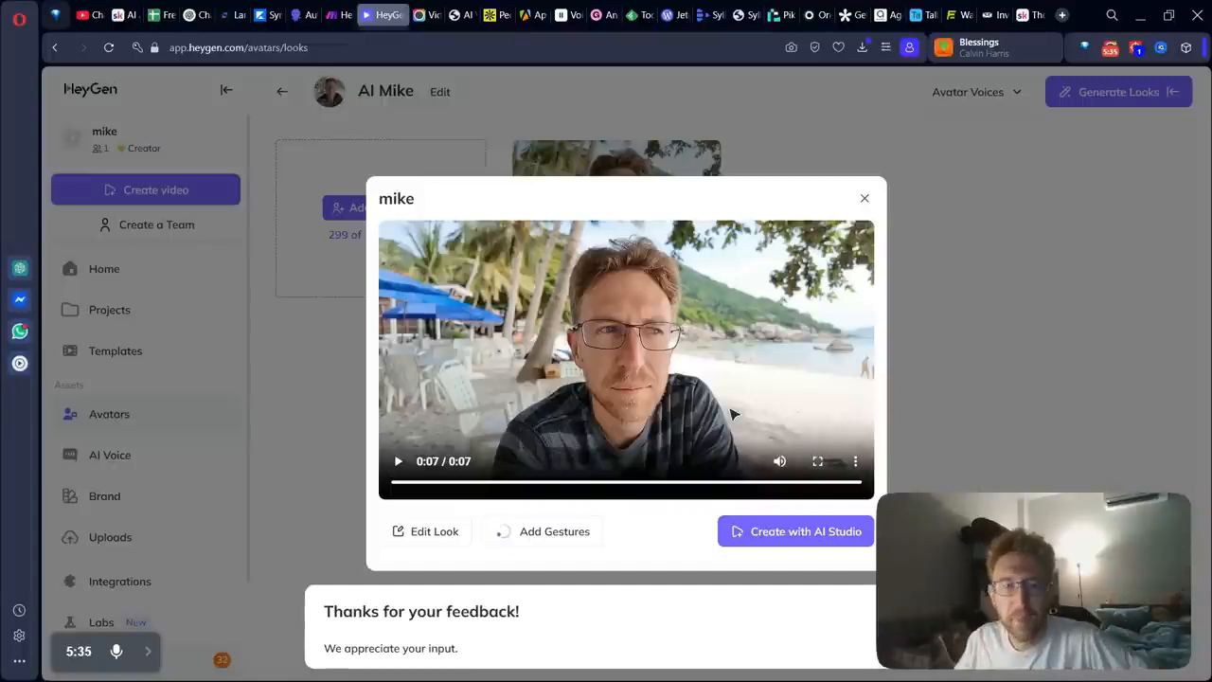
pyautogui.click(811, 537)
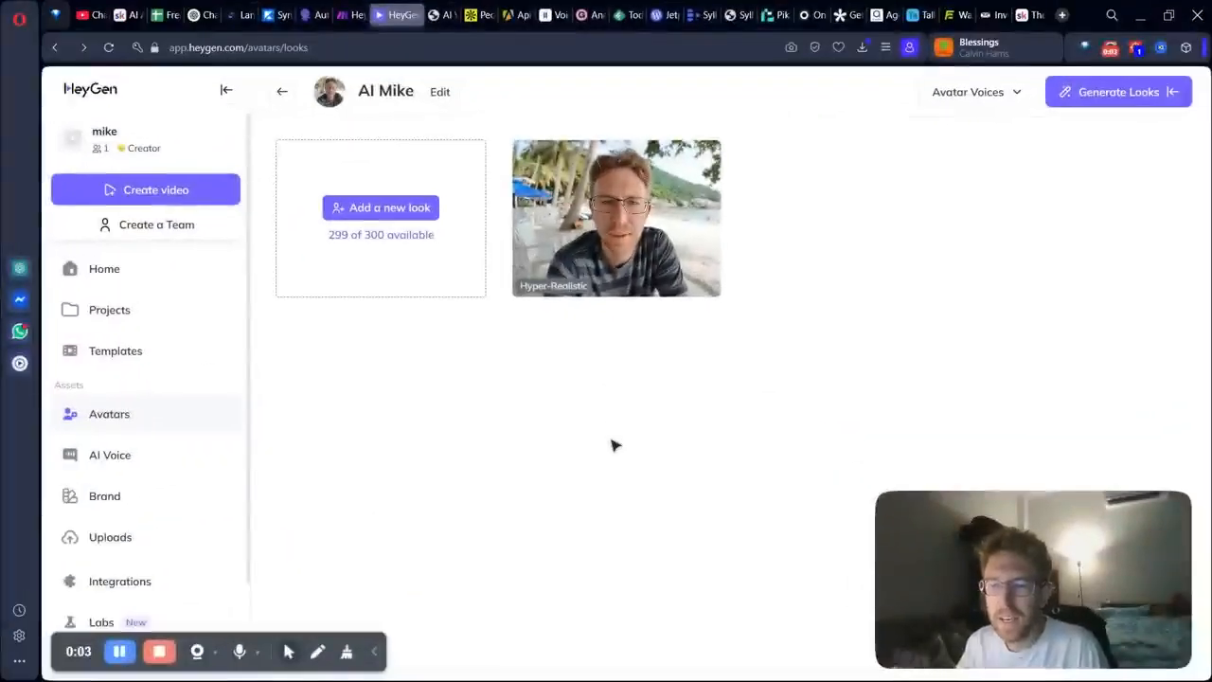
# - Open the AI Voice library and look through Instant Voice Cloning up to its audio upload requirements, accepting the recording notice
pyautogui.click(376, 651)
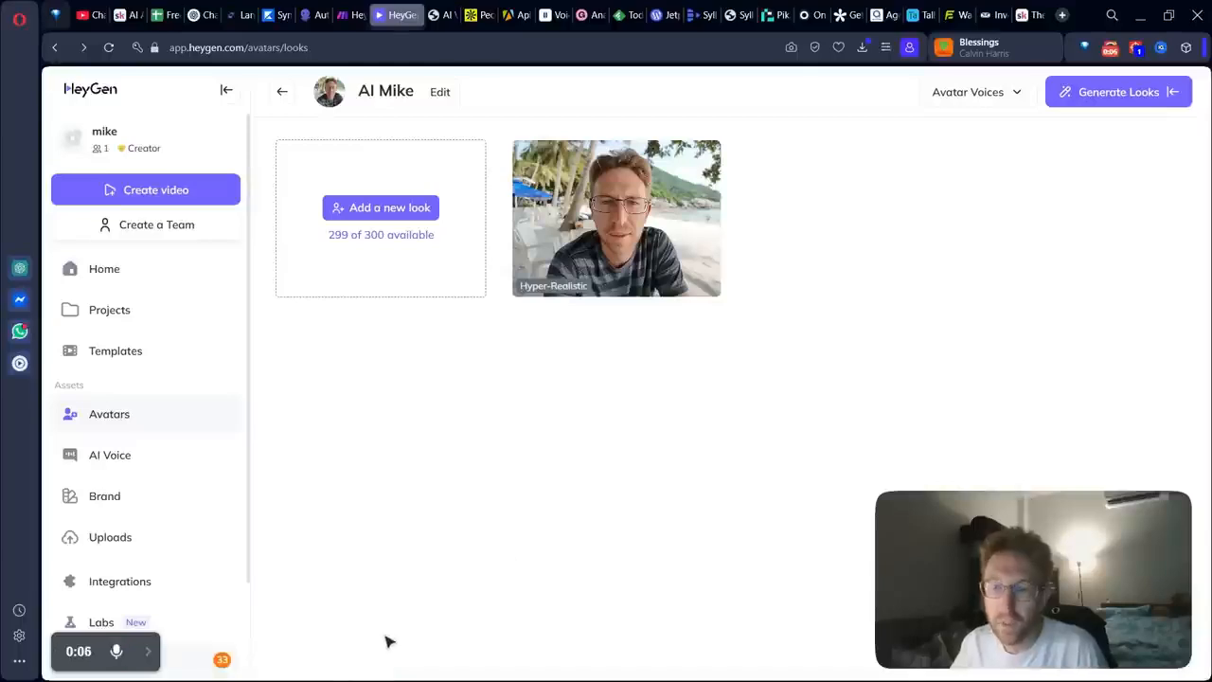
pyautogui.click(132, 456)
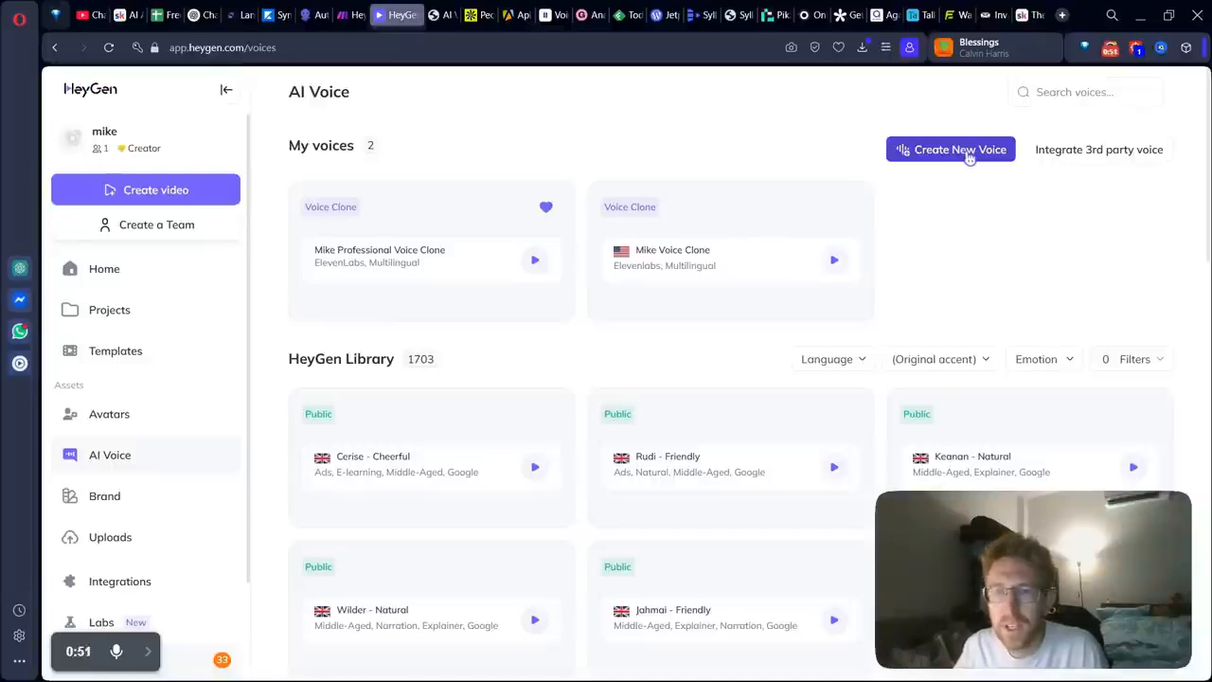
pyautogui.click(969, 158)
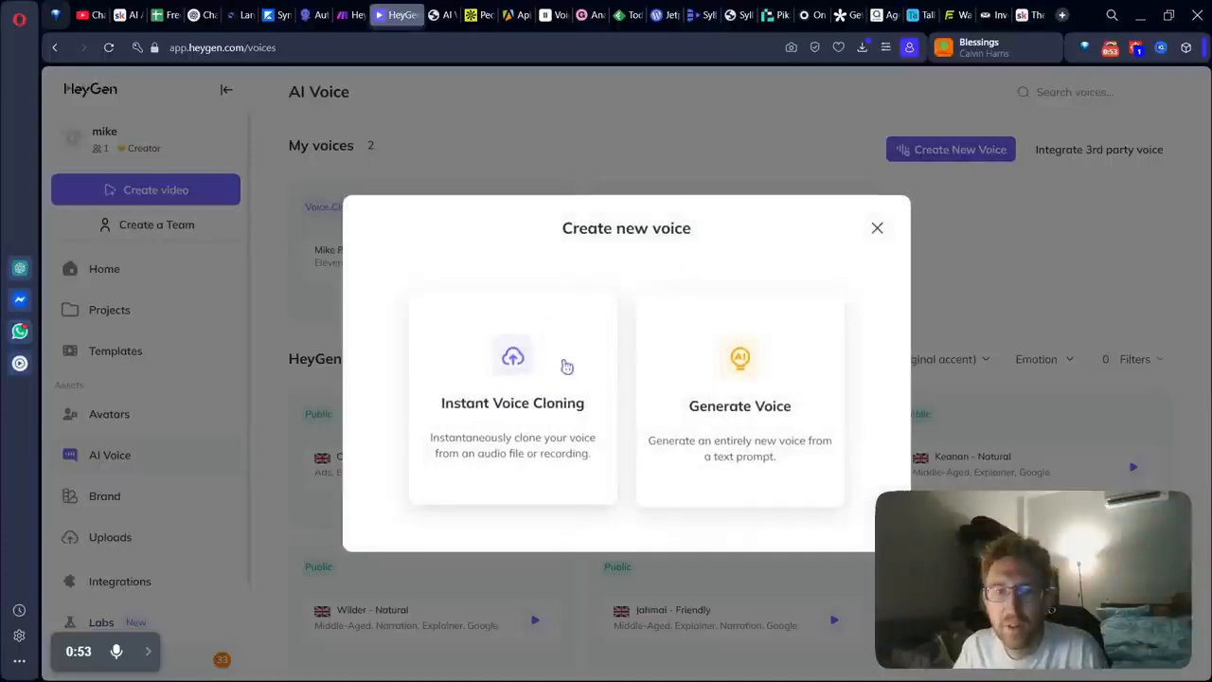
pyautogui.click(535, 428)
pyautogui.click(395, 366)
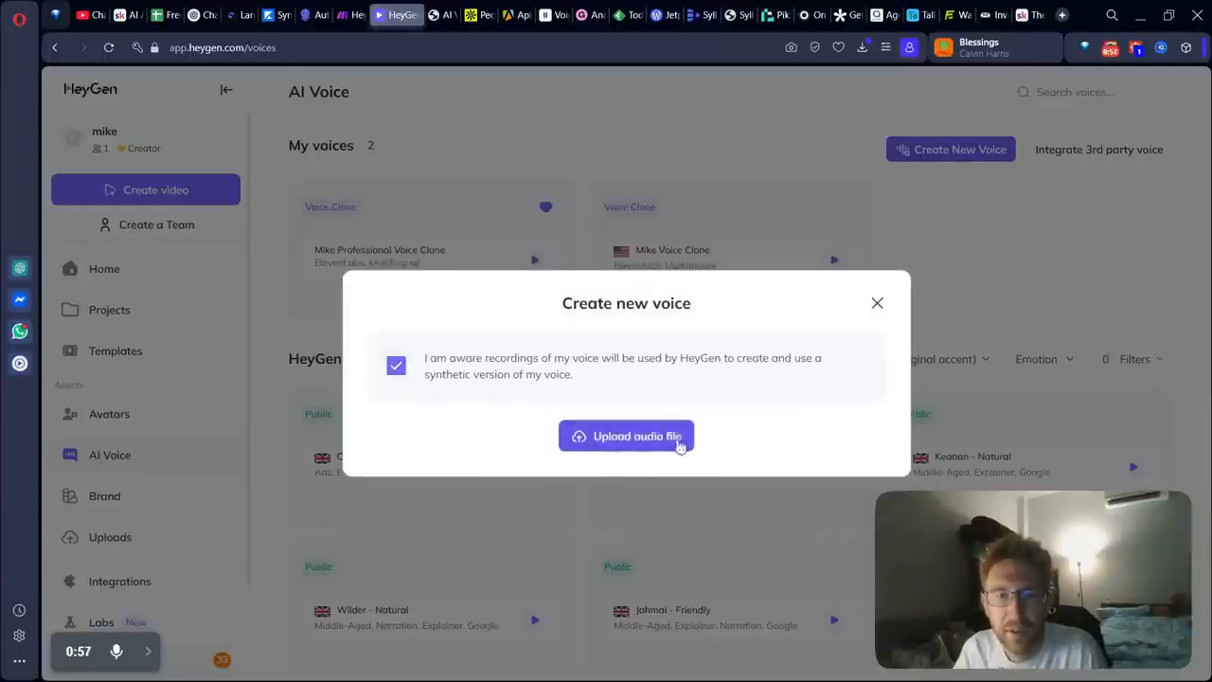
pyautogui.click(678, 446)
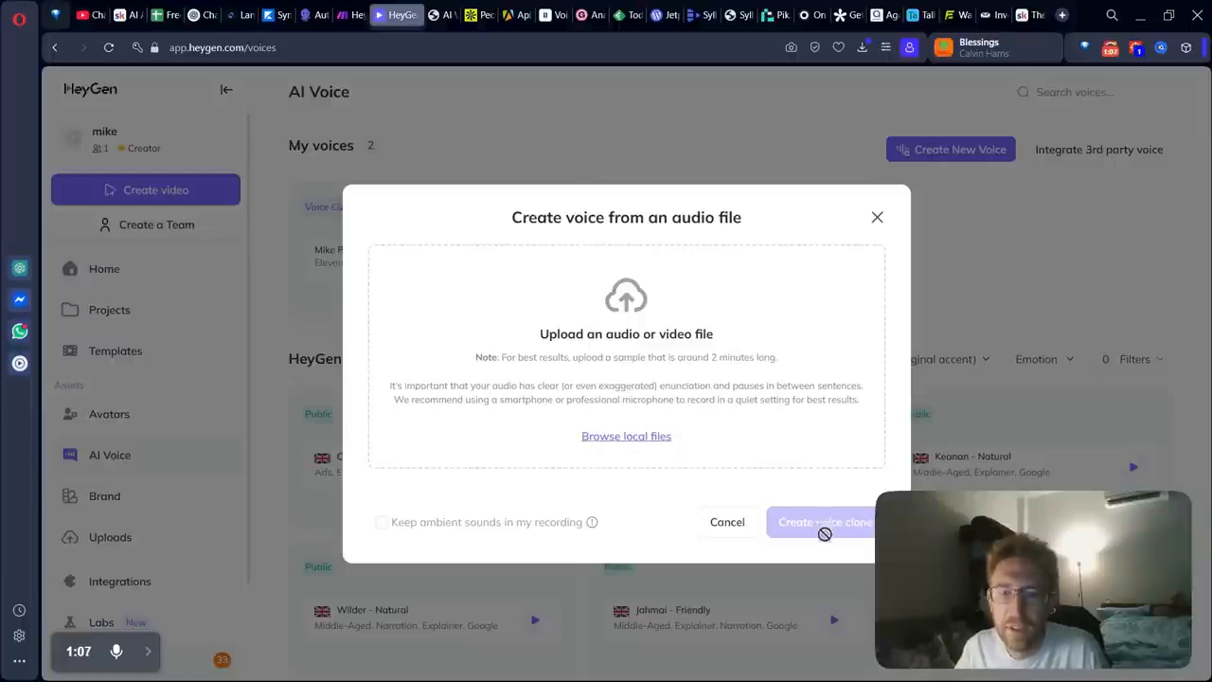
pyautogui.click(887, 218)
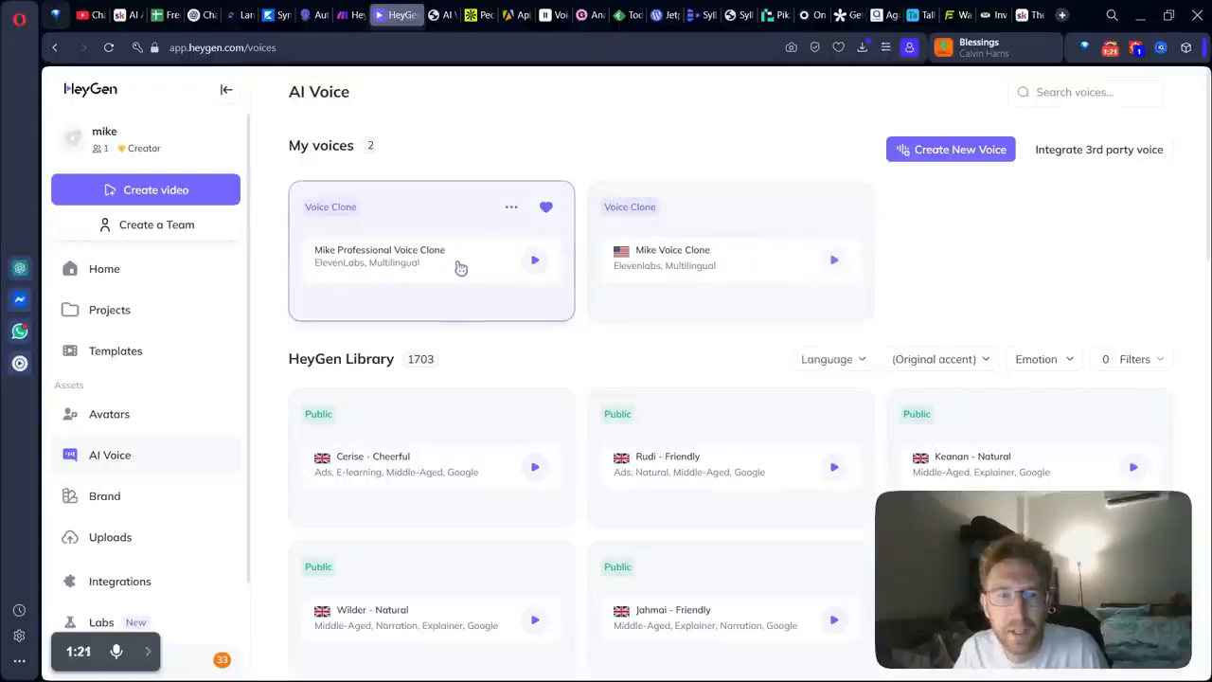
# - View the available options for the professional voice clone under My voices
pyautogui.click(511, 206)
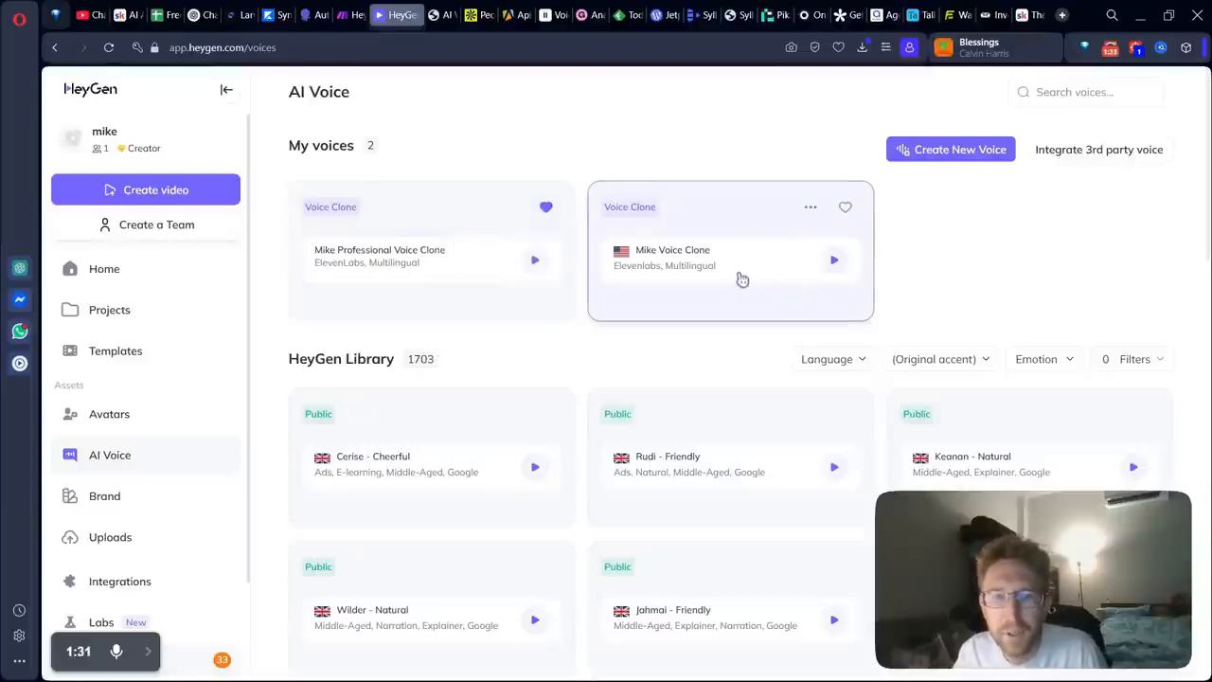
# - View the voice settings and the available options for the second voice clone under My voices
pyautogui.click(743, 279)
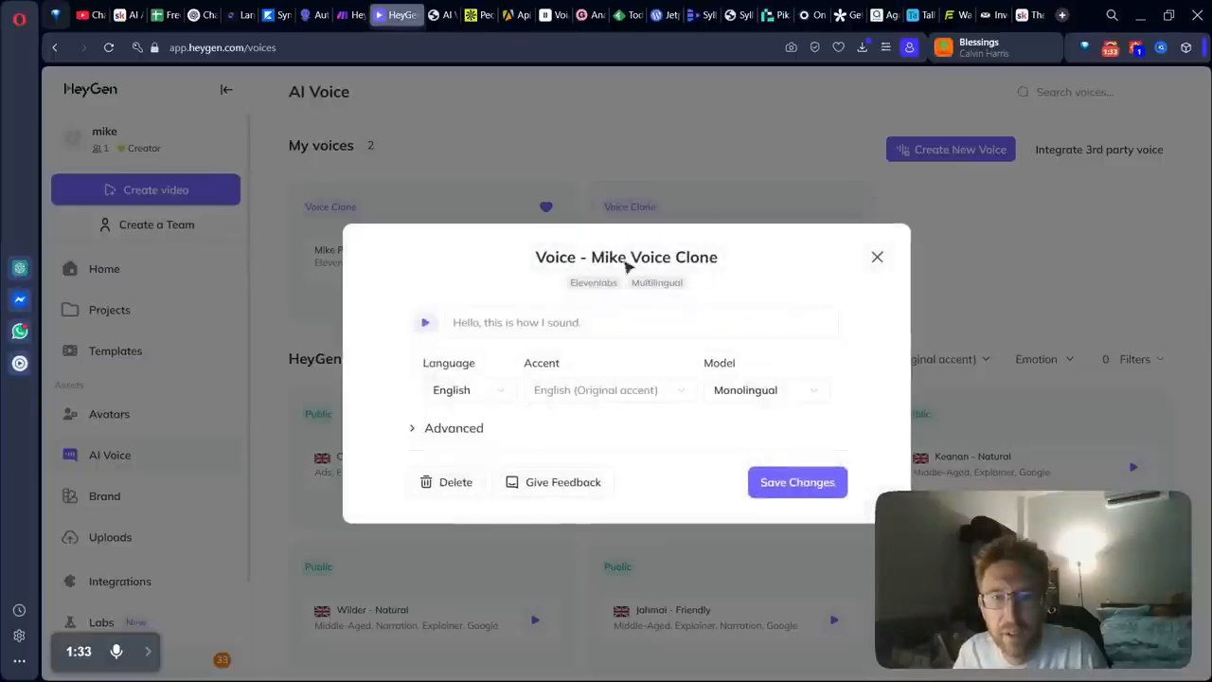
pyautogui.click(877, 256)
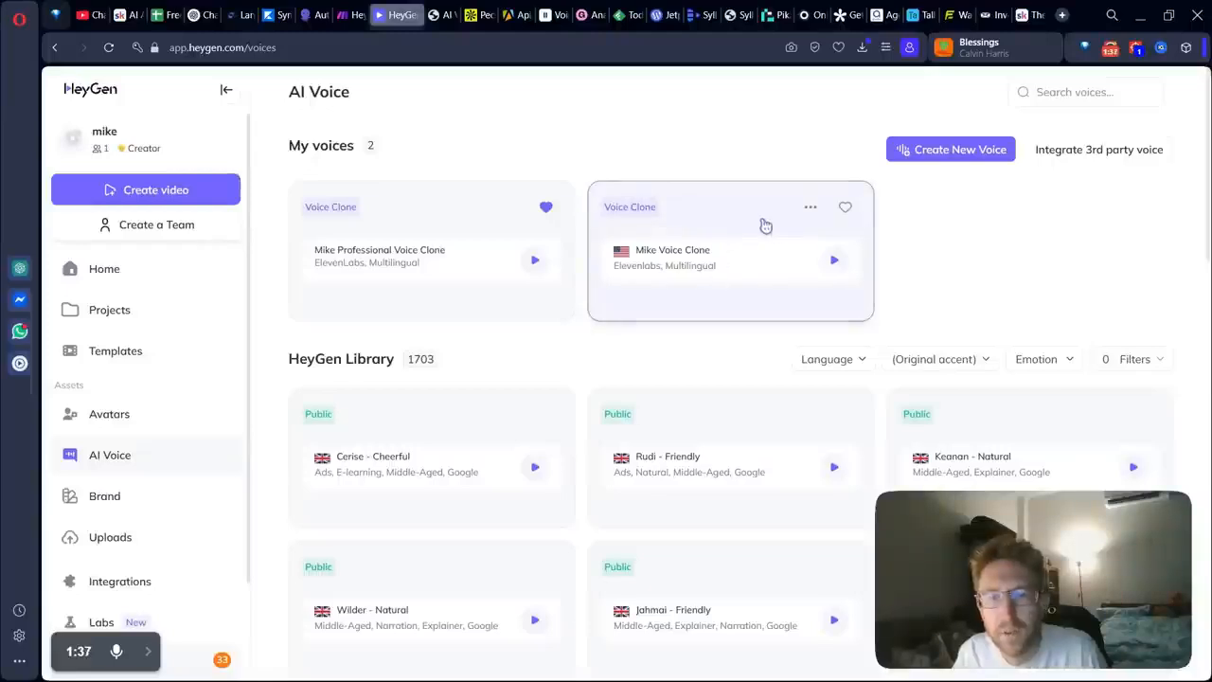
pyautogui.click(812, 207)
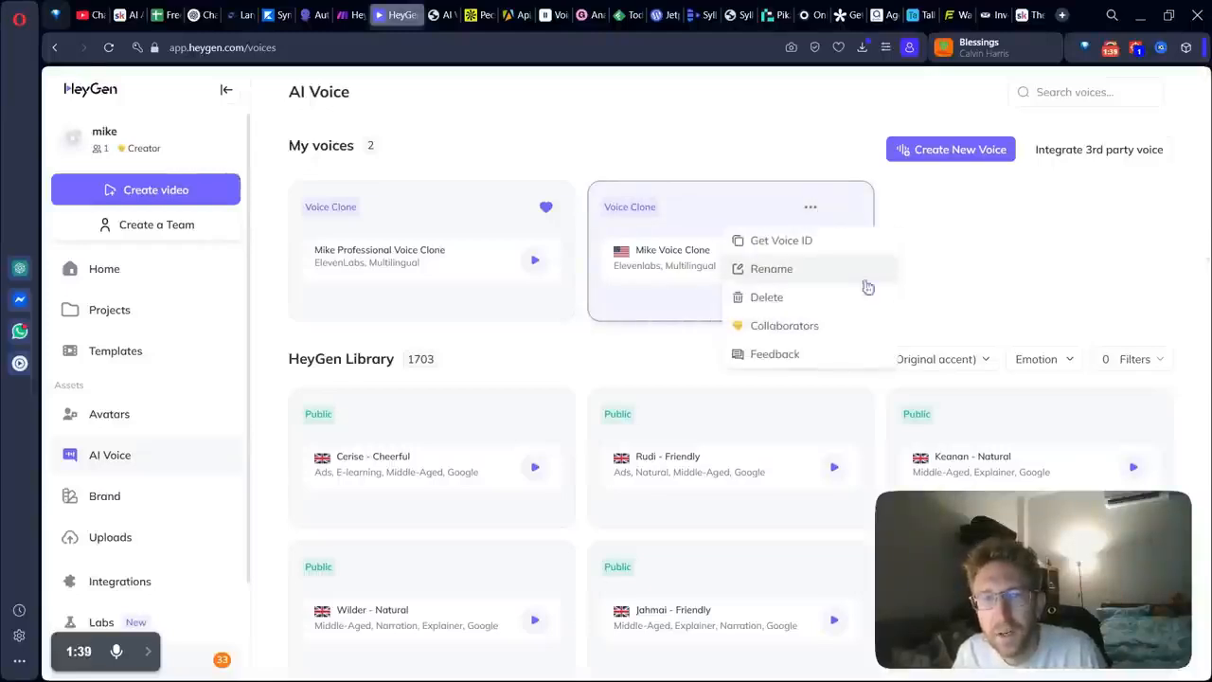
# - Start a new Instant Voice Cloning, accept the recording notice, check the audio upload requirements, and close it without uploading
pyautogui.click(962, 154)
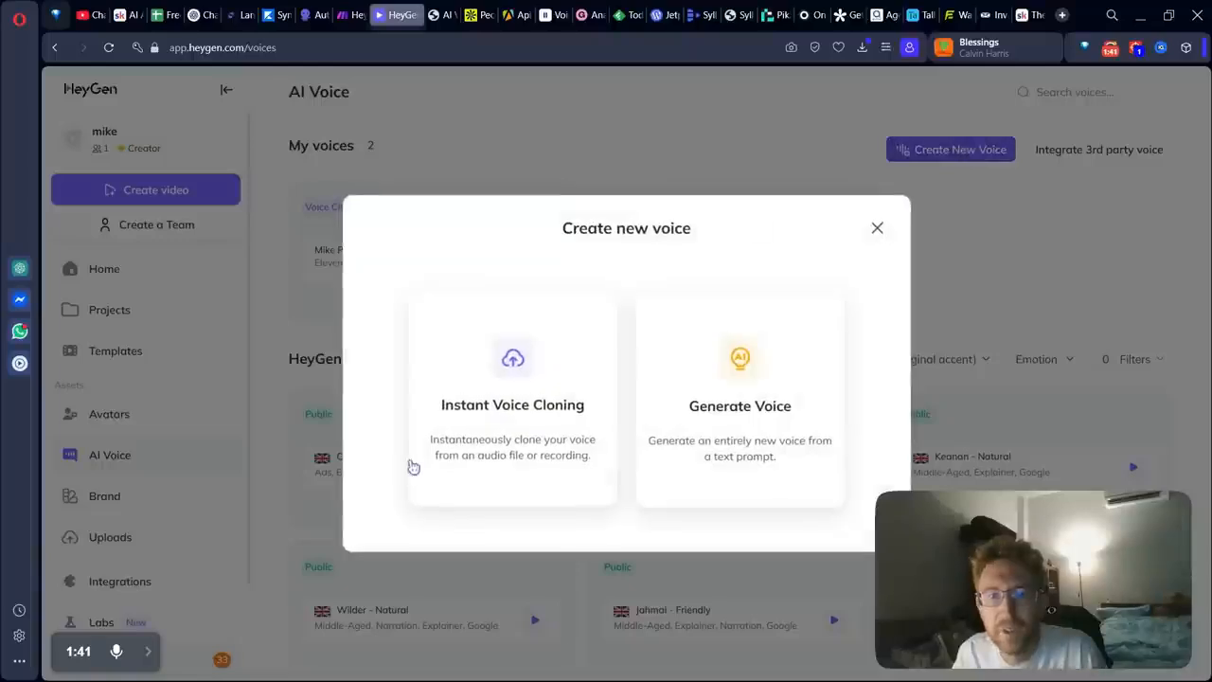
pyautogui.click(507, 404)
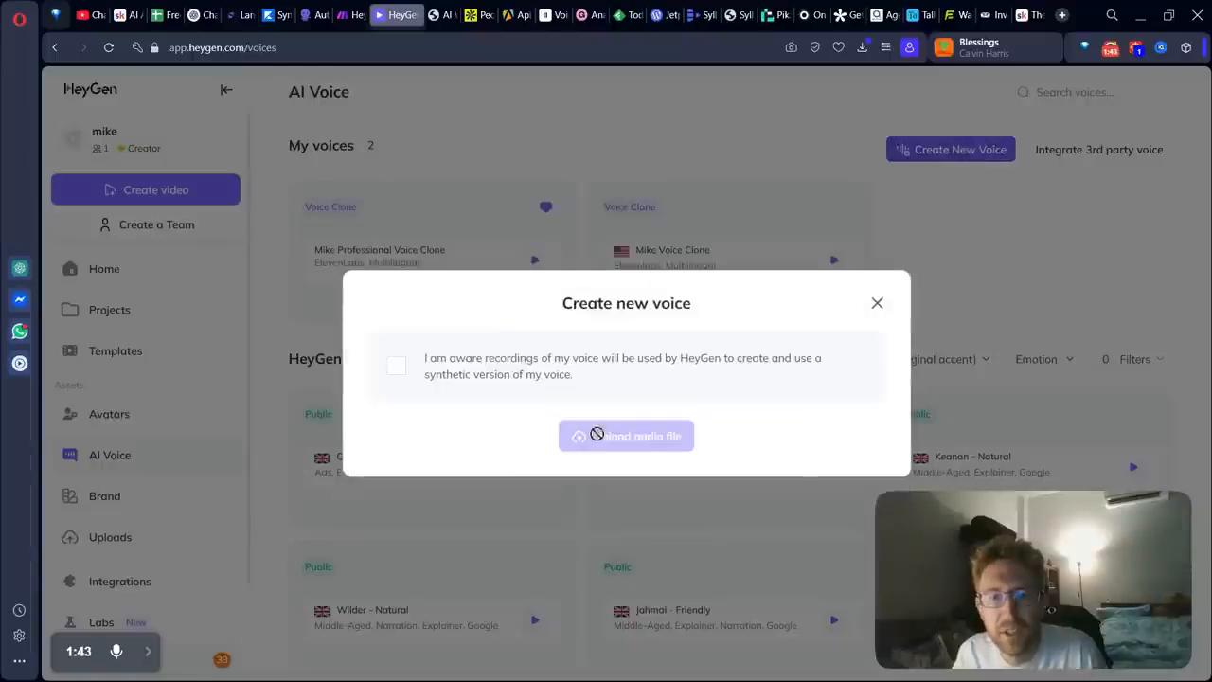
pyautogui.click(420, 371)
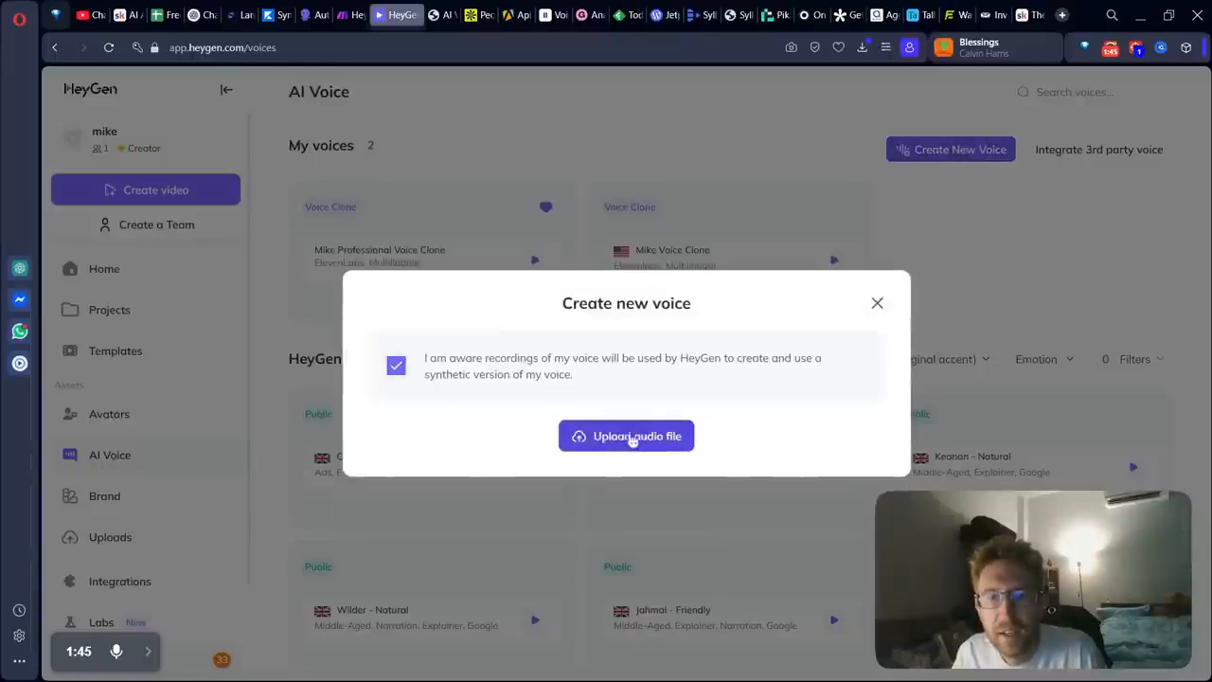
pyautogui.click(631, 437)
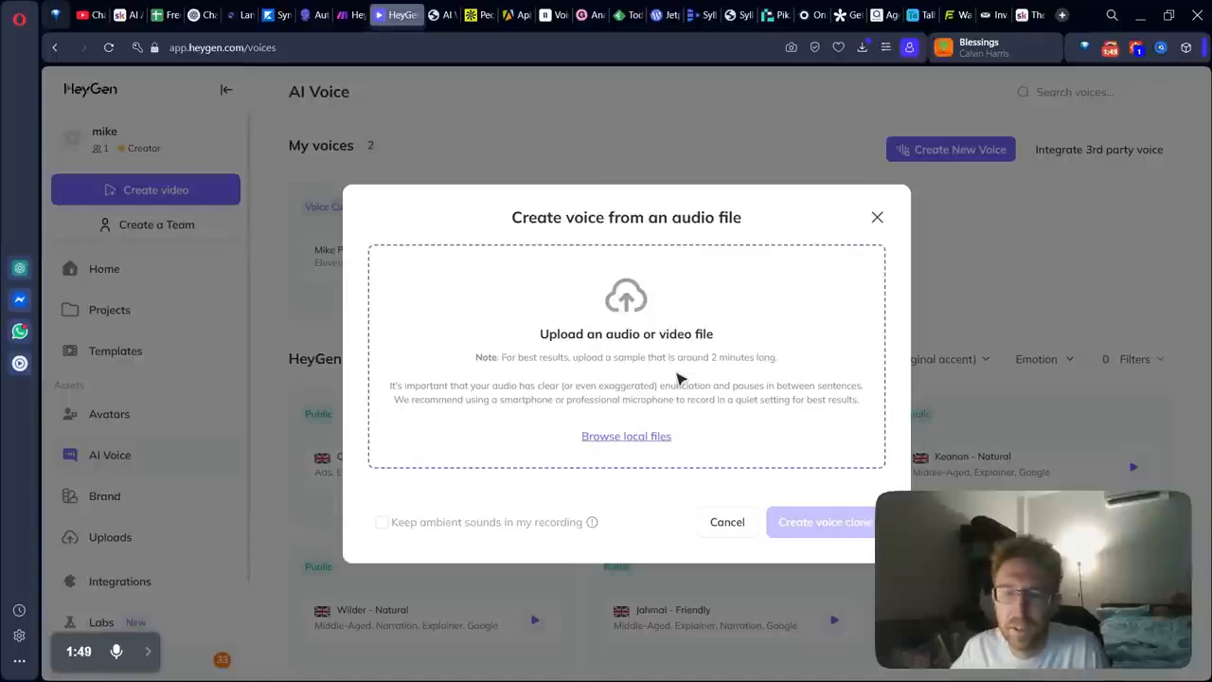
pyautogui.click(877, 219)
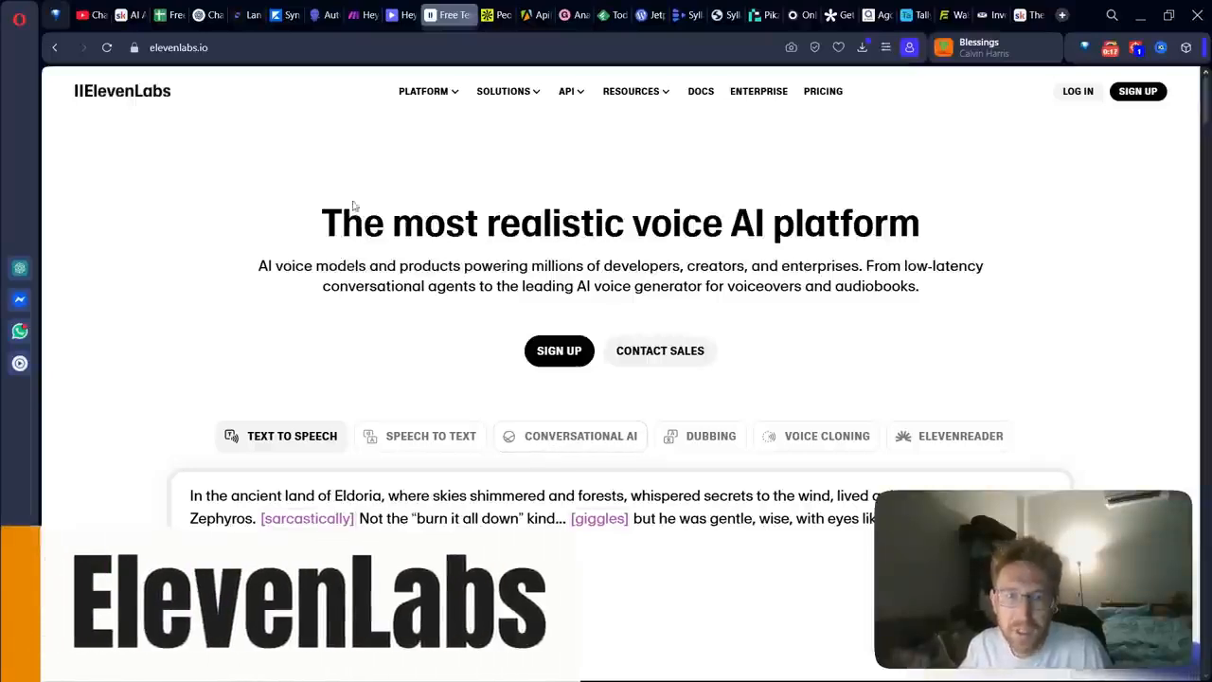
# - Switch to the ElevenLabs home page and examine its headline, audio generation use cases, and creators section
pyautogui.moveTo(325, 217); pyautogui.dragTo(937, 227)
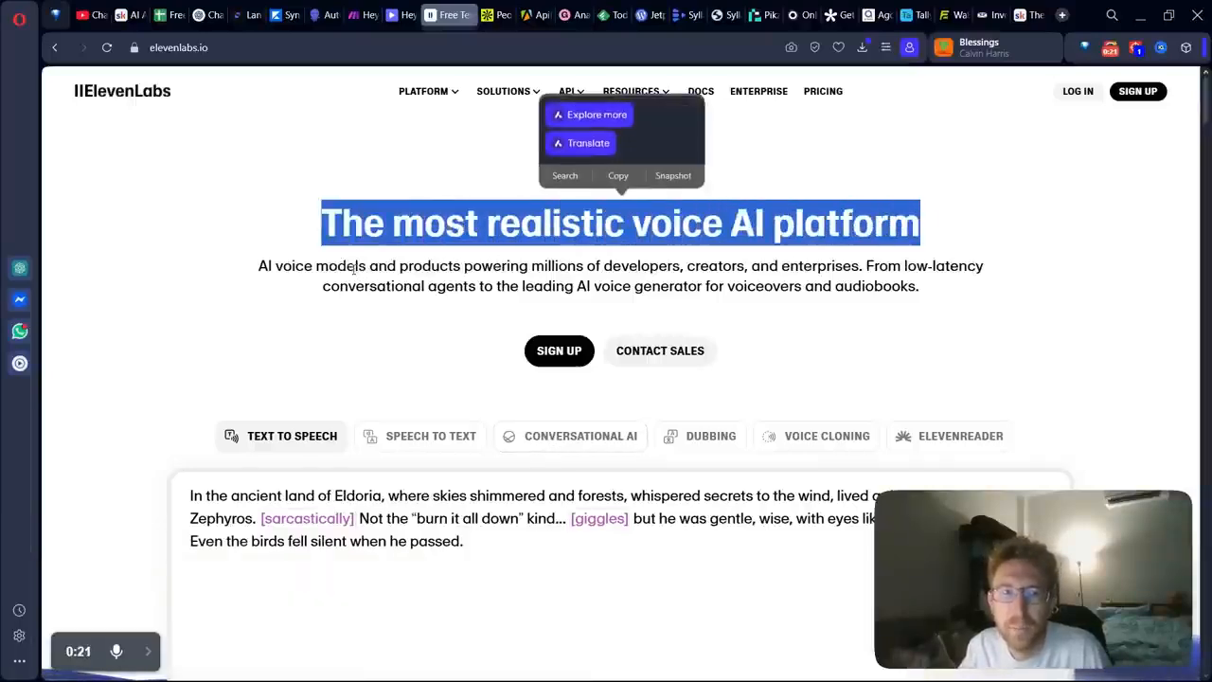
pyautogui.moveTo(299, 266); pyautogui.dragTo(969, 274)
pyautogui.click(796, 328)
pyautogui.scroll(-8, 567, 403)
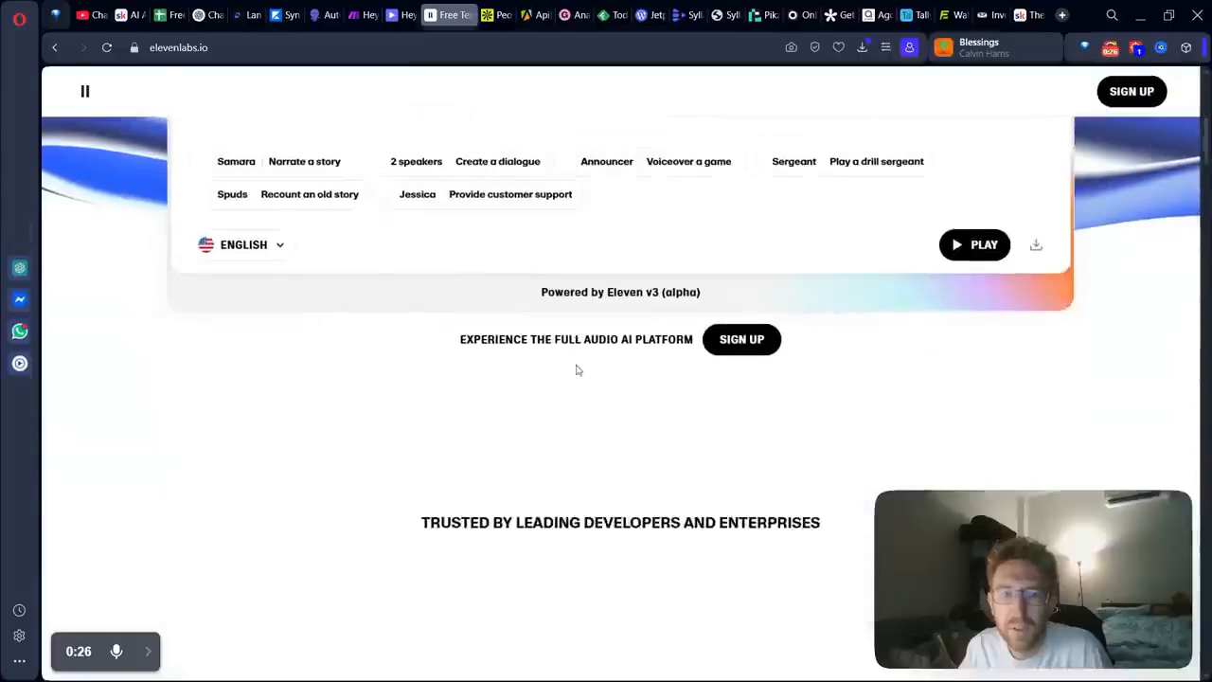
pyautogui.scroll(-12, 586, 368)
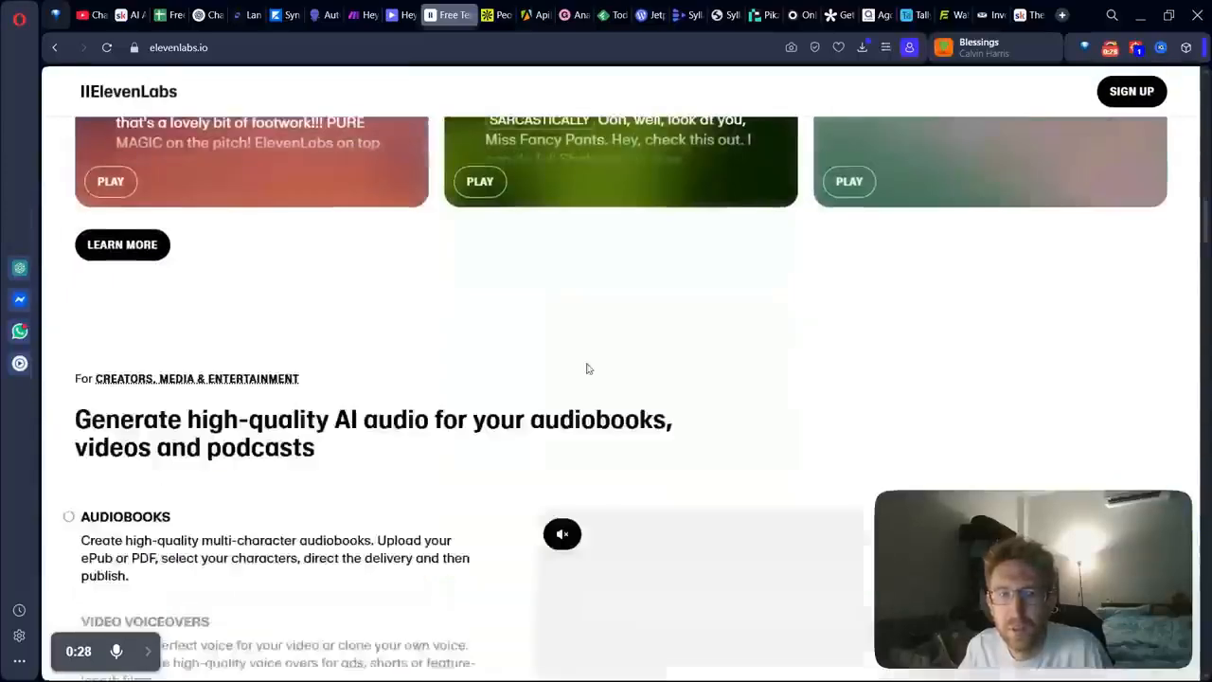
pyautogui.scroll(-1, 586, 368)
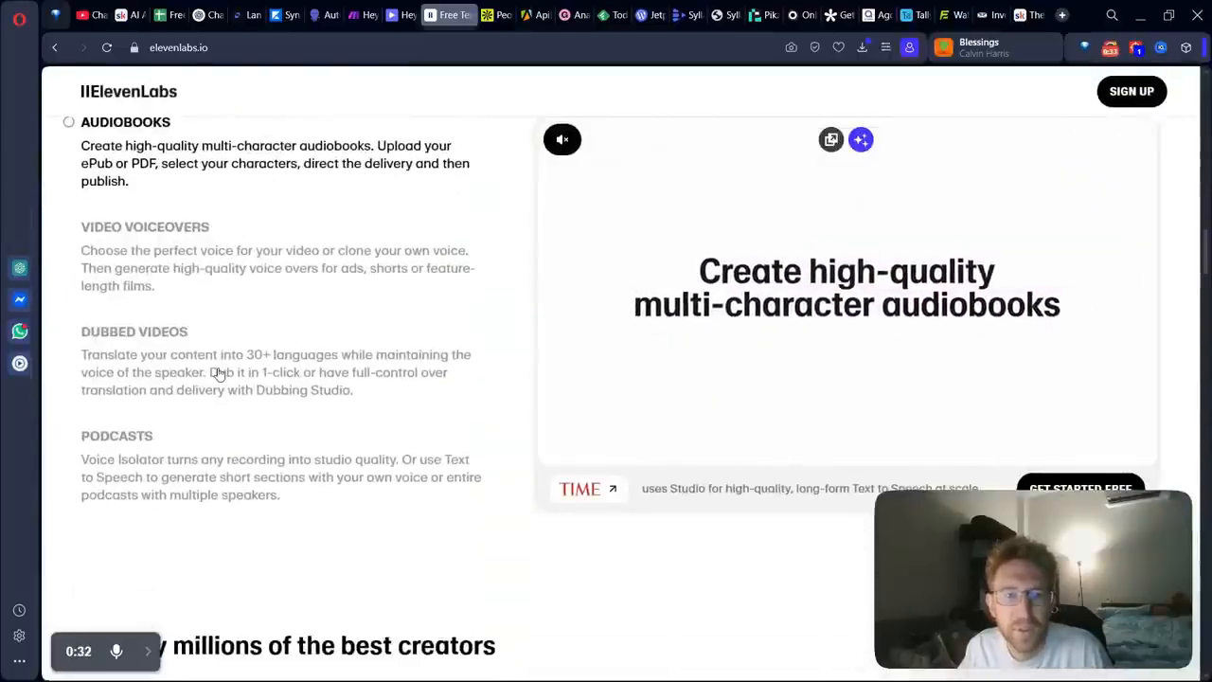
pyautogui.scroll(-2, 237, 373)
pyautogui.scroll(-5, 219, 373)
pyautogui.scroll(2, 274, 360)
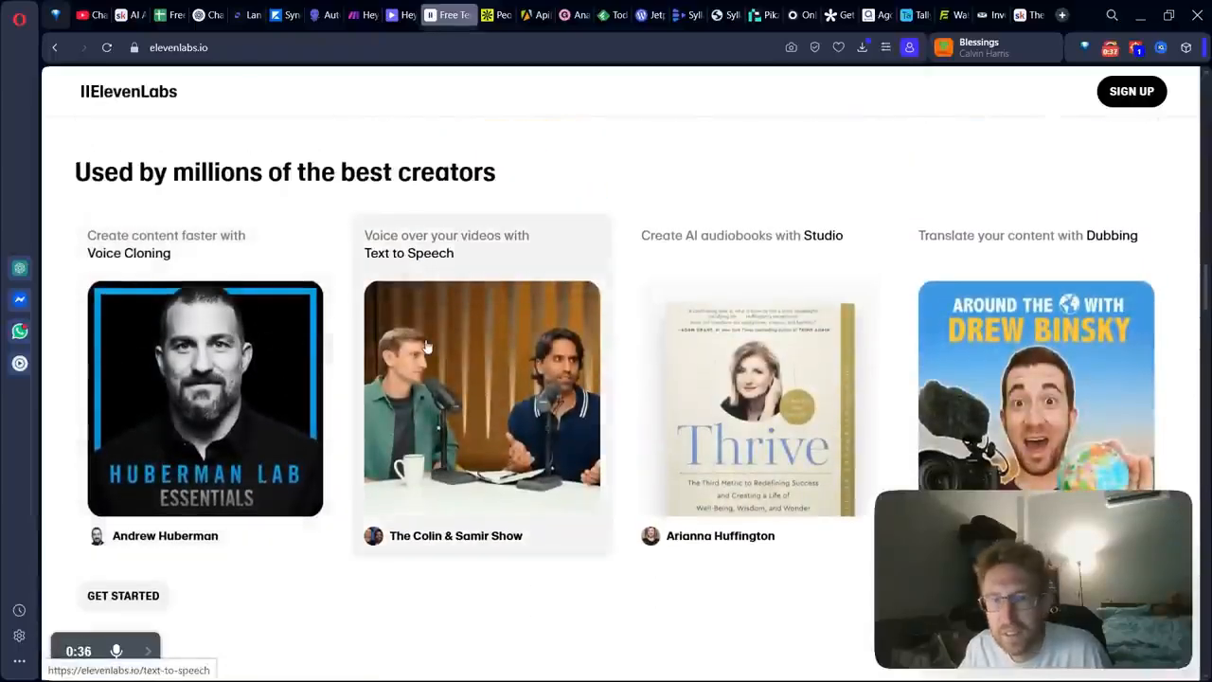
pyautogui.moveTo(1207, 281); pyautogui.dragTo(1209, 285)
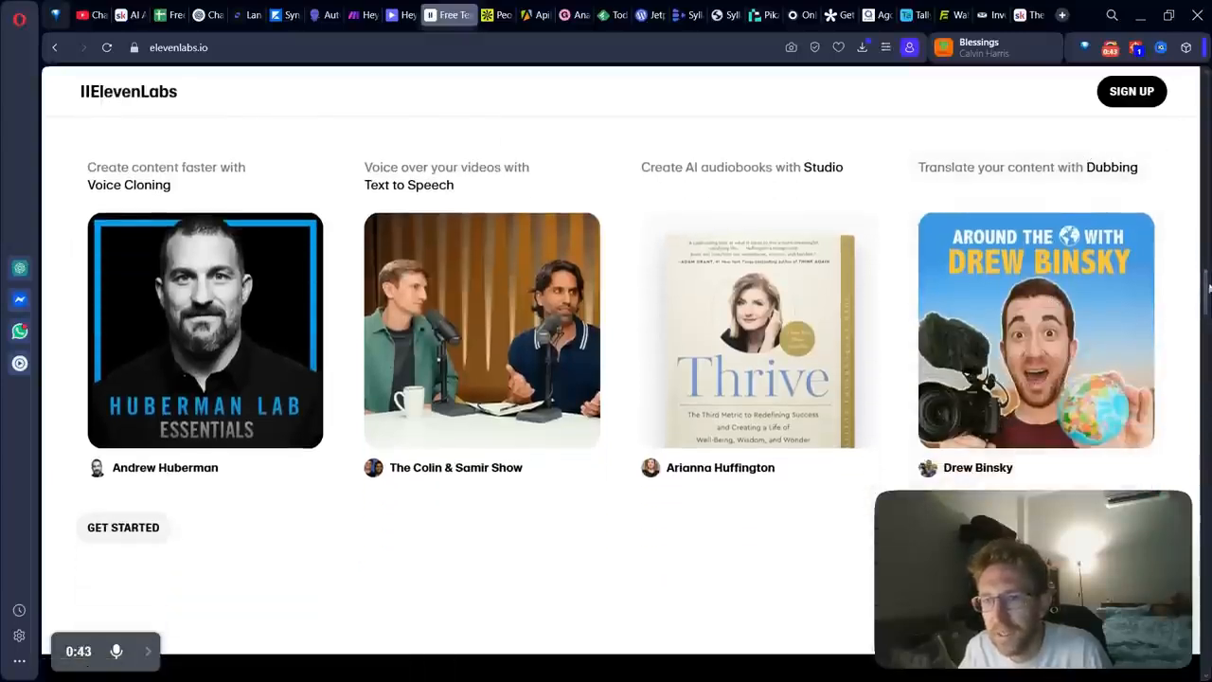
pyautogui.moveTo(1207, 287); pyautogui.dragTo(1207, 91)
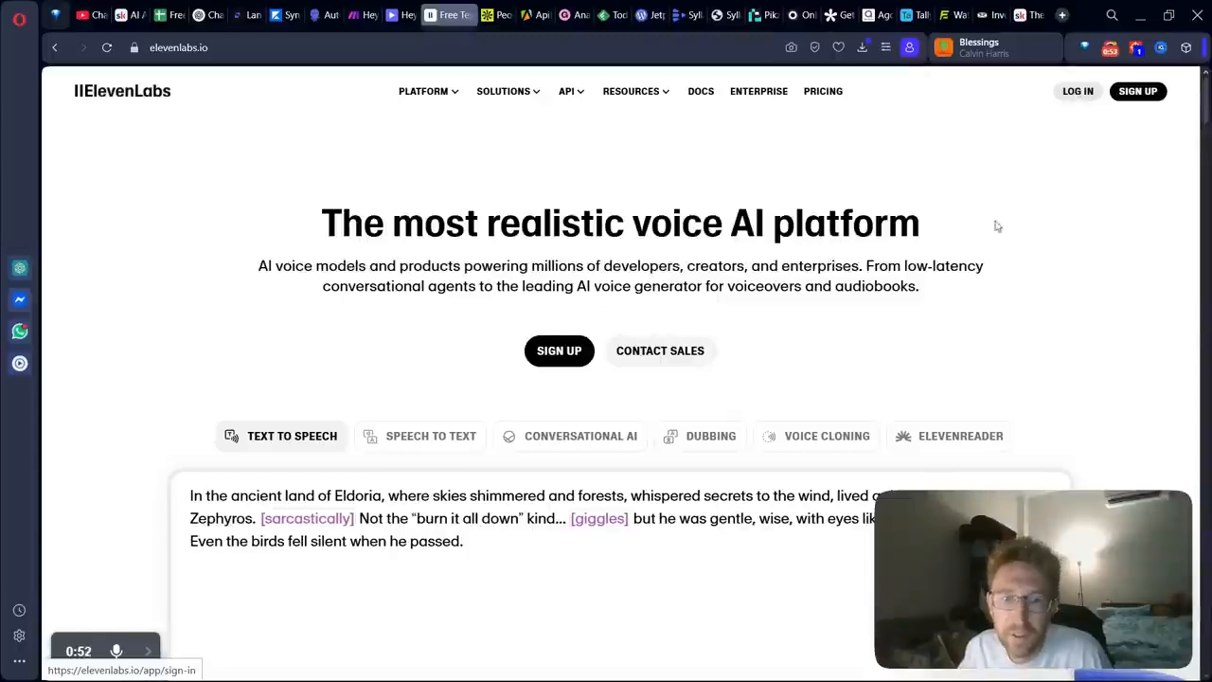
# - Preview the Dubbing, Conversational AI, and Voice Cloning demos on the home page
pyautogui.click(691, 438)
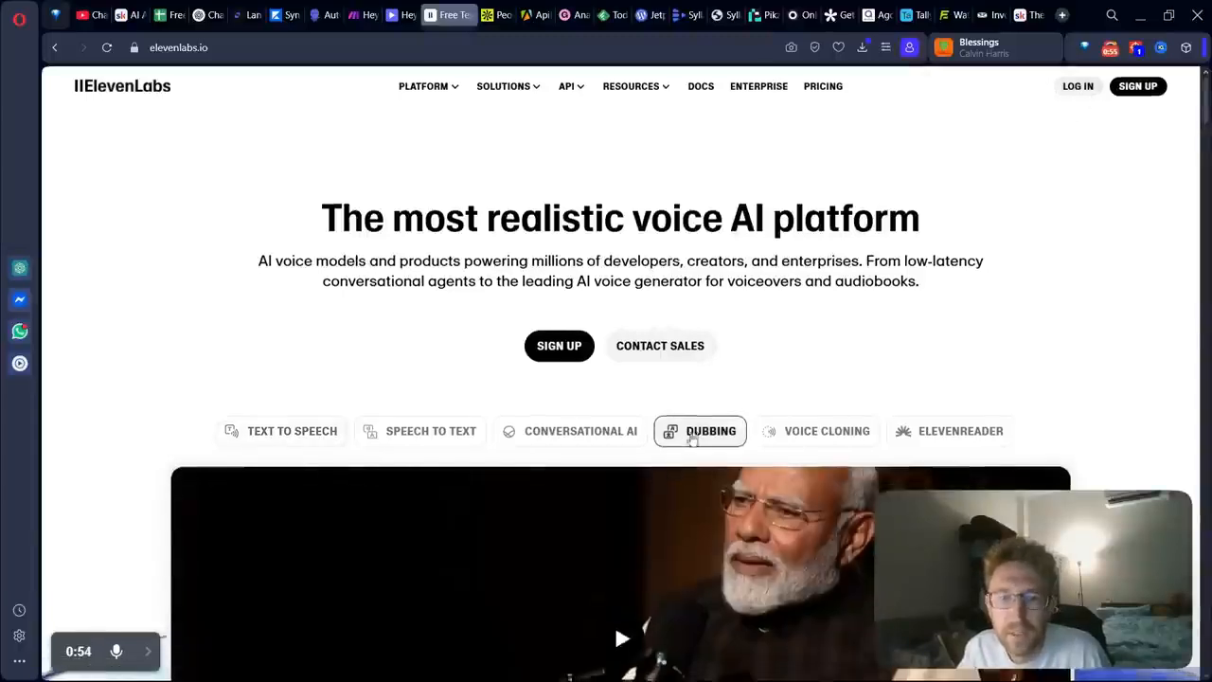
pyautogui.scroll(-2, 691, 437)
pyautogui.click(596, 282)
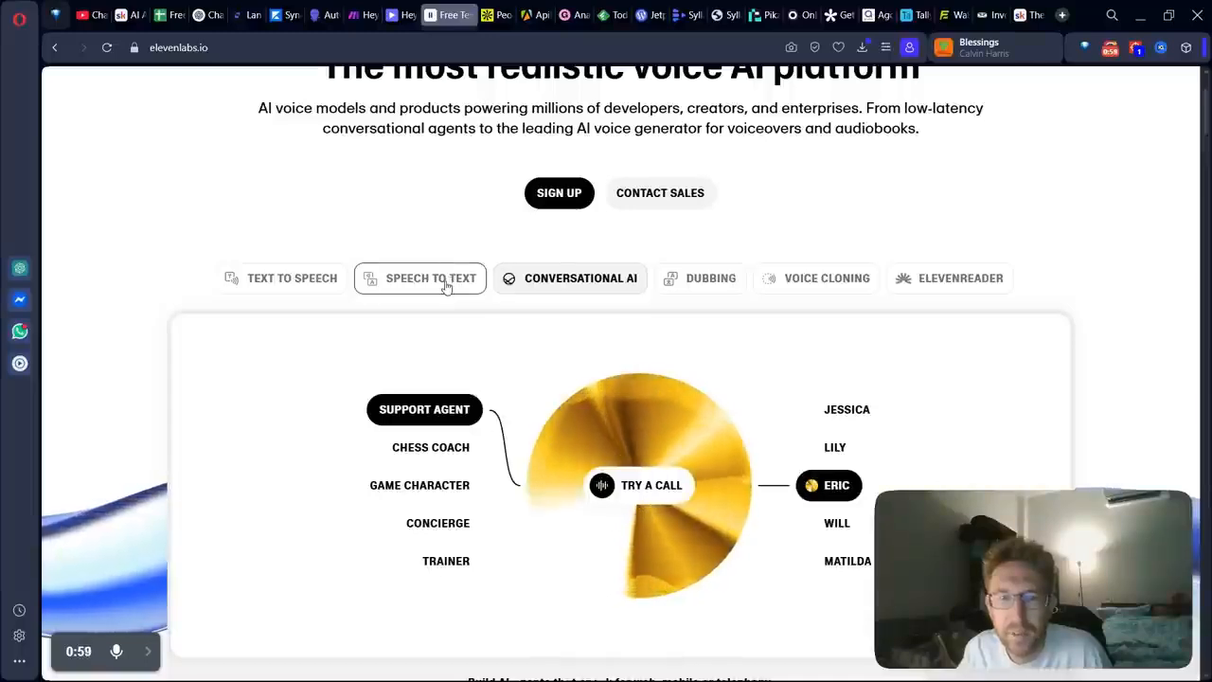
pyautogui.click(847, 280)
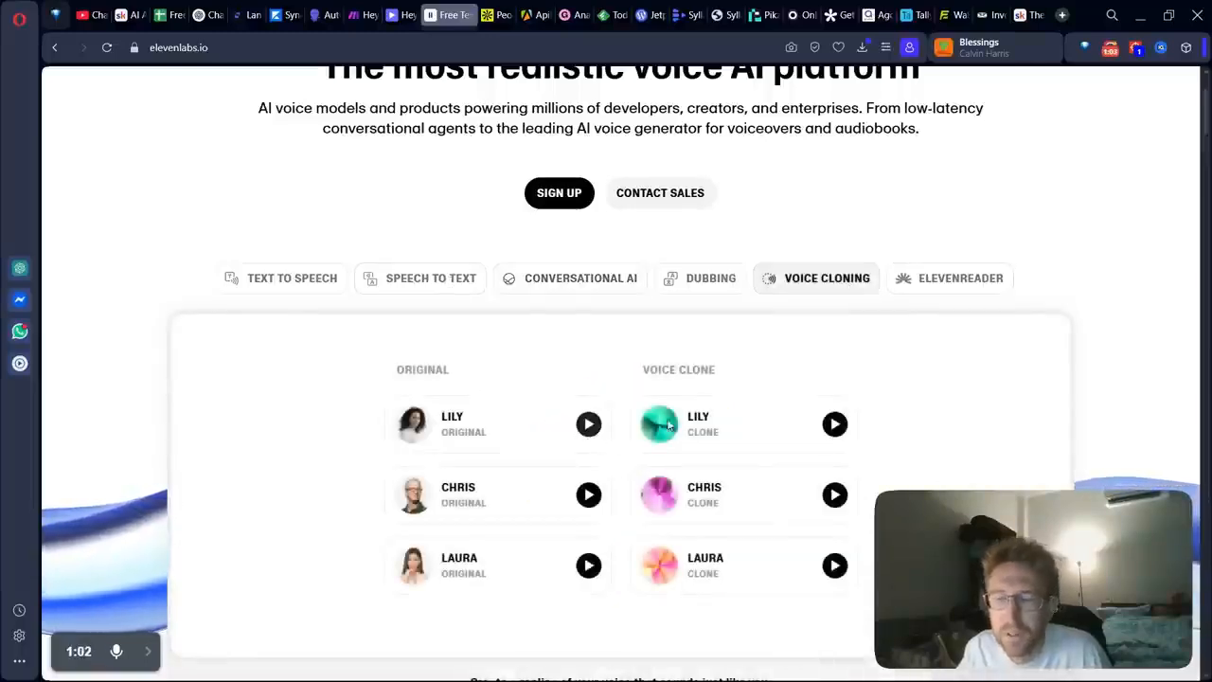
# - Open the pricing page and examine the Creator plan's features, including Professional Voice Cloning and audio quality
pyautogui.scroll(3, 668, 425)
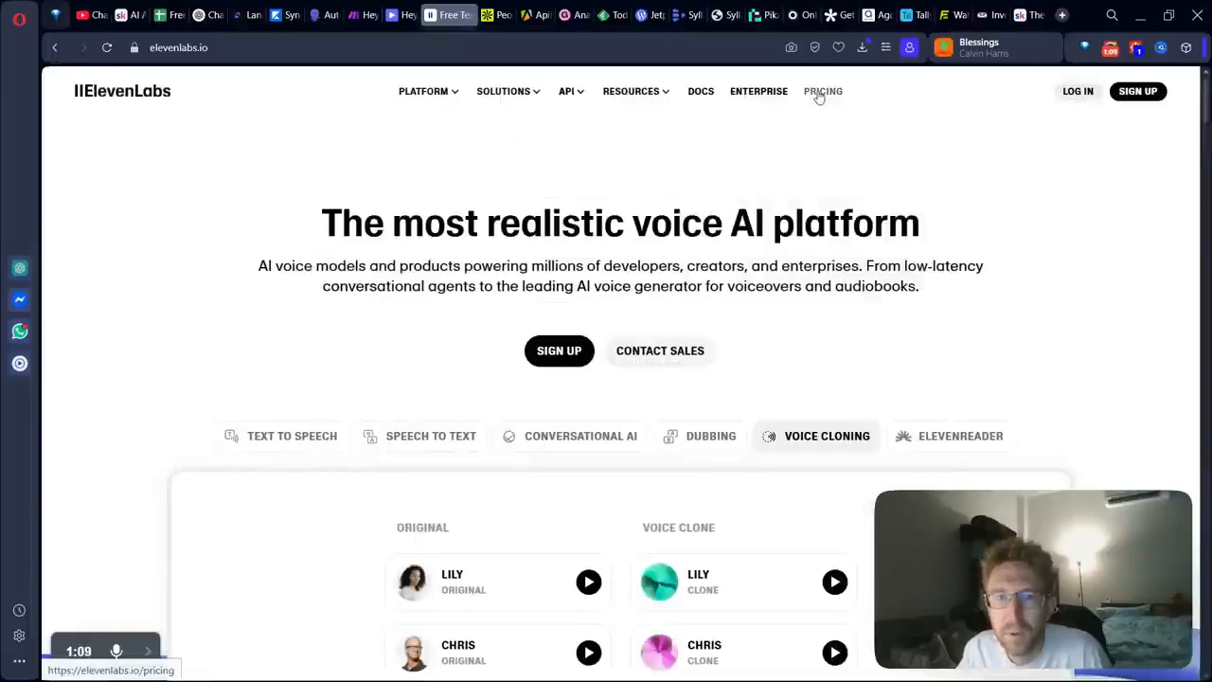
pyautogui.click(819, 96)
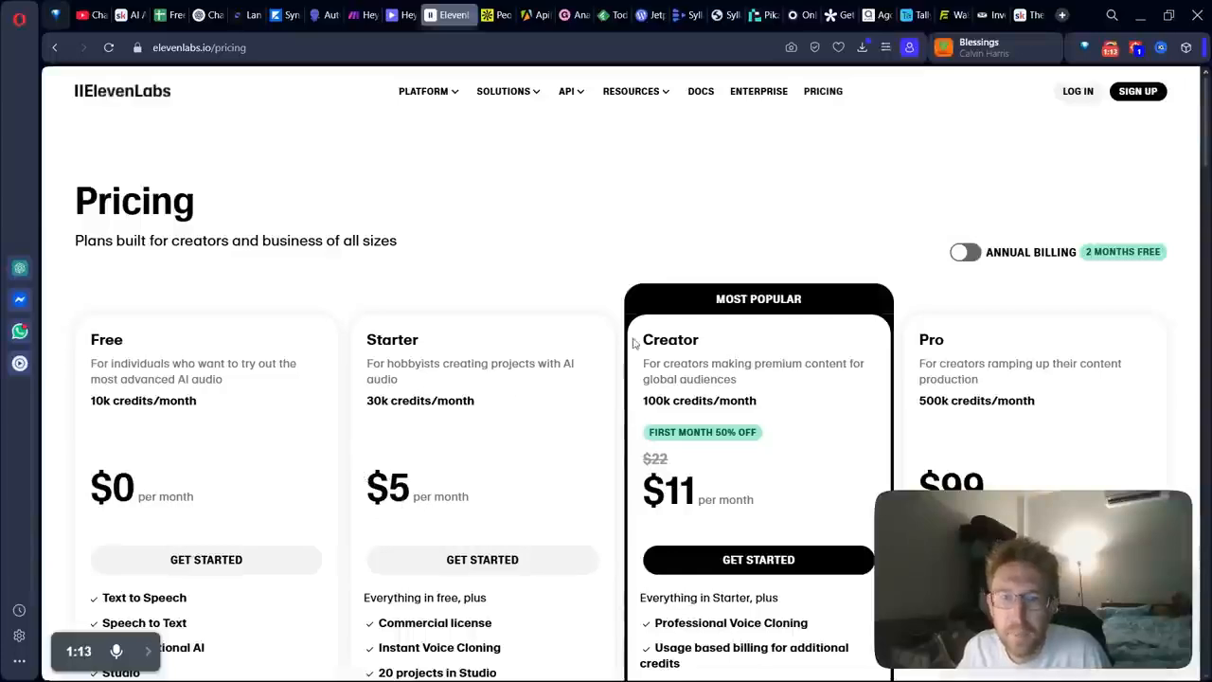
pyautogui.moveTo(632, 343); pyautogui.dragTo(783, 401)
pyautogui.click(783, 400)
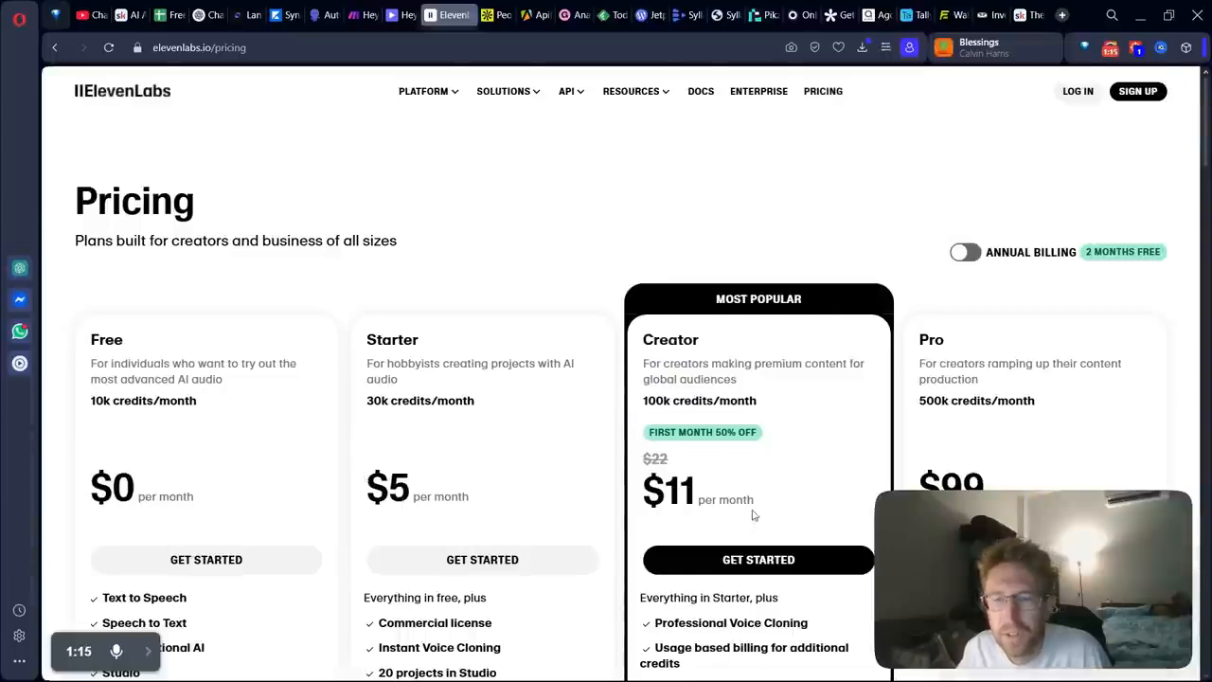
pyautogui.scroll(-2, 751, 511)
pyautogui.moveTo(655, 467); pyautogui.dragTo(826, 472)
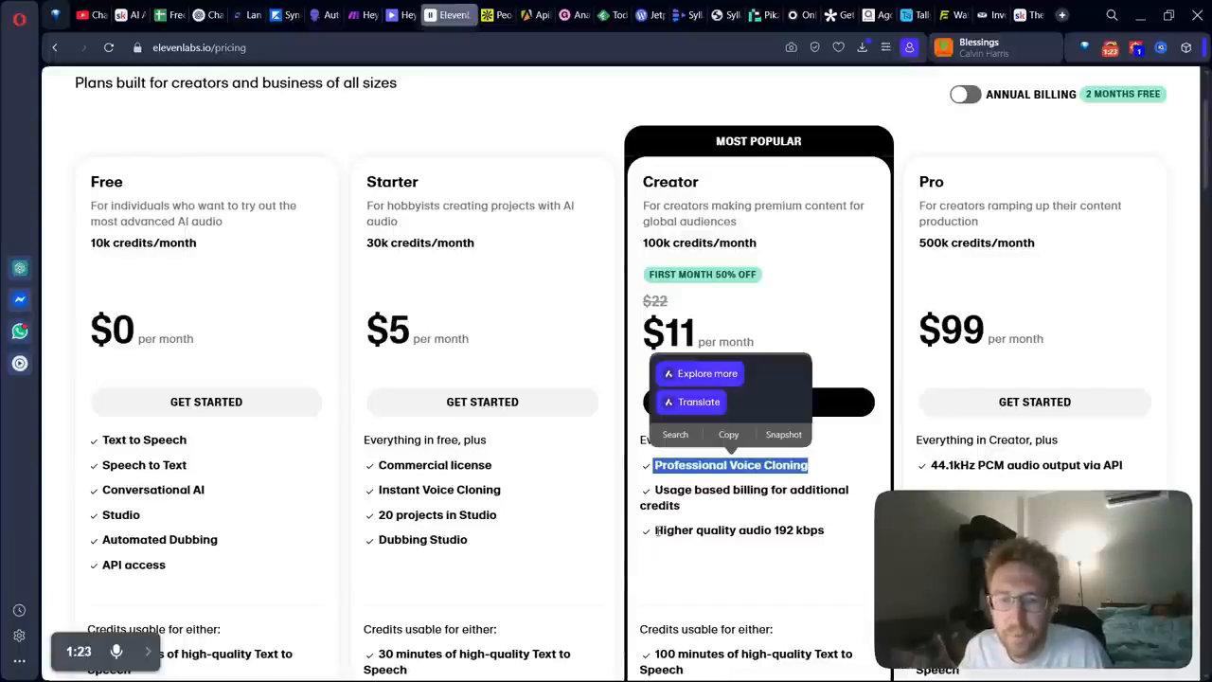
pyautogui.moveTo(657, 530); pyautogui.dragTo(850, 533)
pyautogui.click(810, 542)
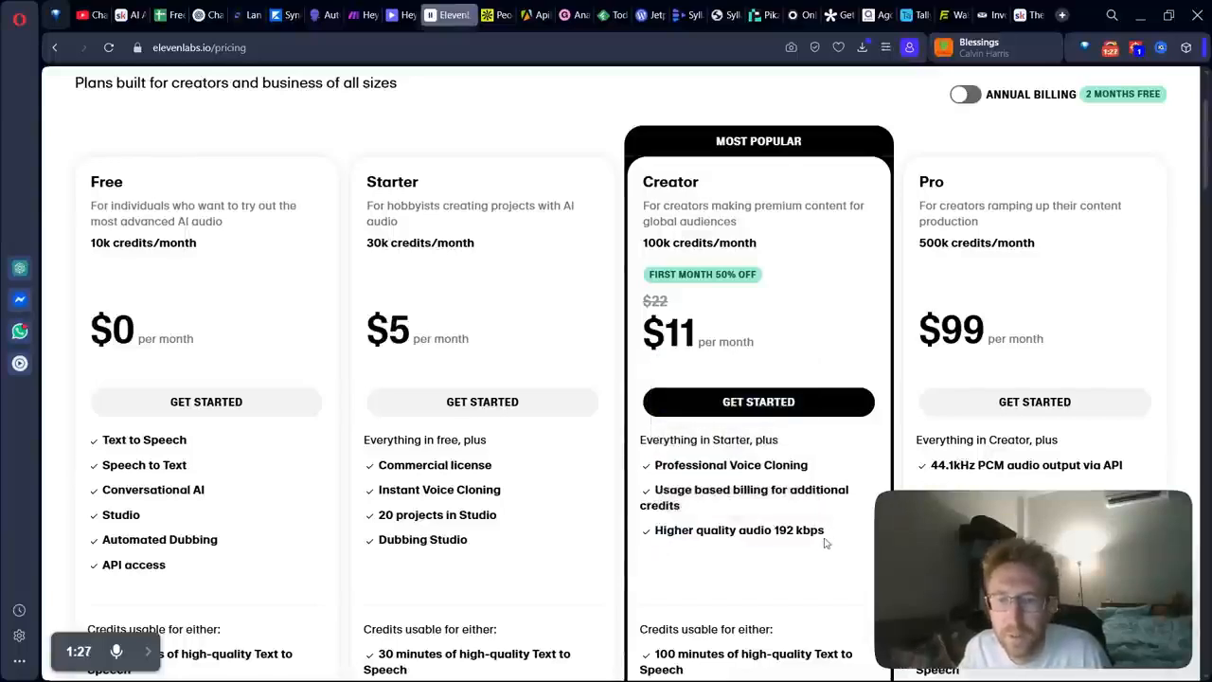
pyautogui.scroll(-3, 826, 542)
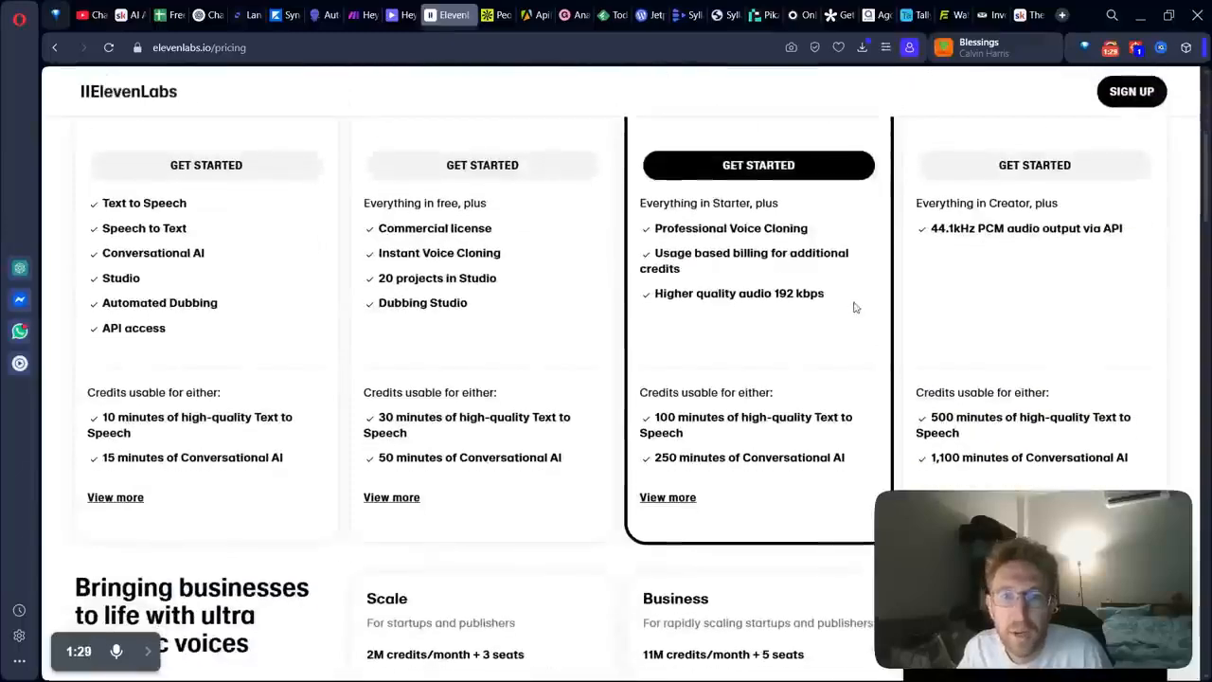
# - Compare the Creator plan's monthly and annual billing prices, finishing with annual billing enabled
pyautogui.scroll(4, 795, 331)
pyautogui.click(964, 254)
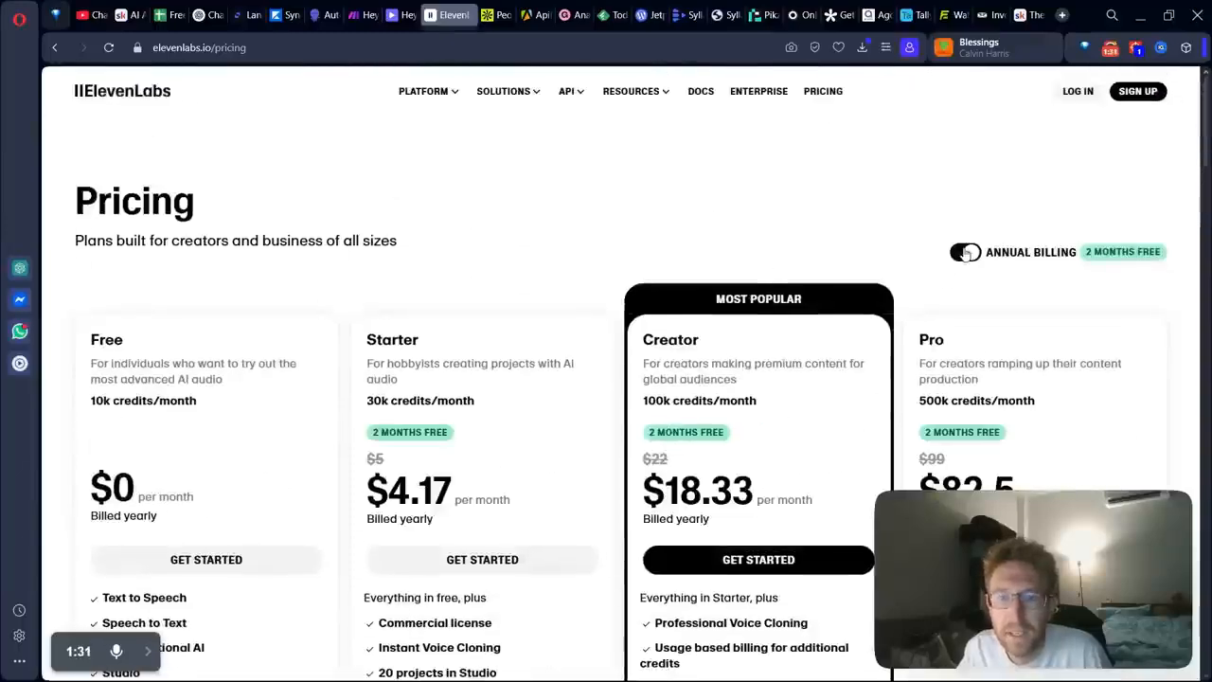
pyautogui.click(973, 256)
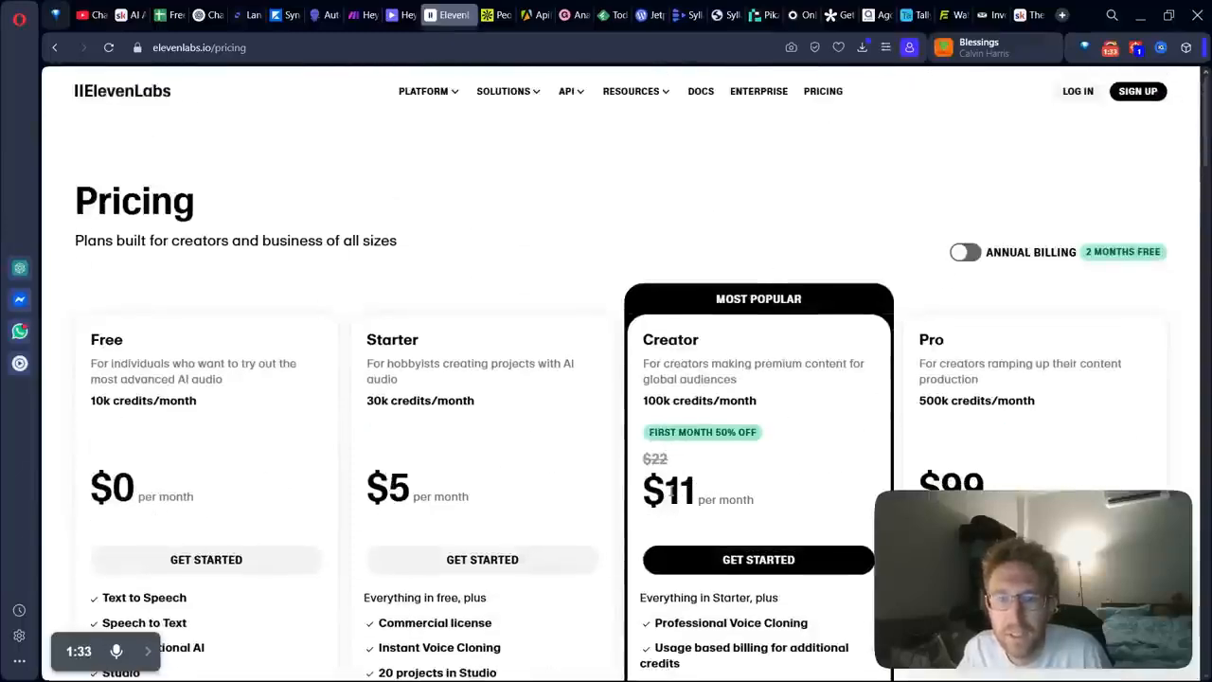
pyautogui.moveTo(670, 490); pyautogui.dragTo(786, 500)
pyautogui.click(787, 501)
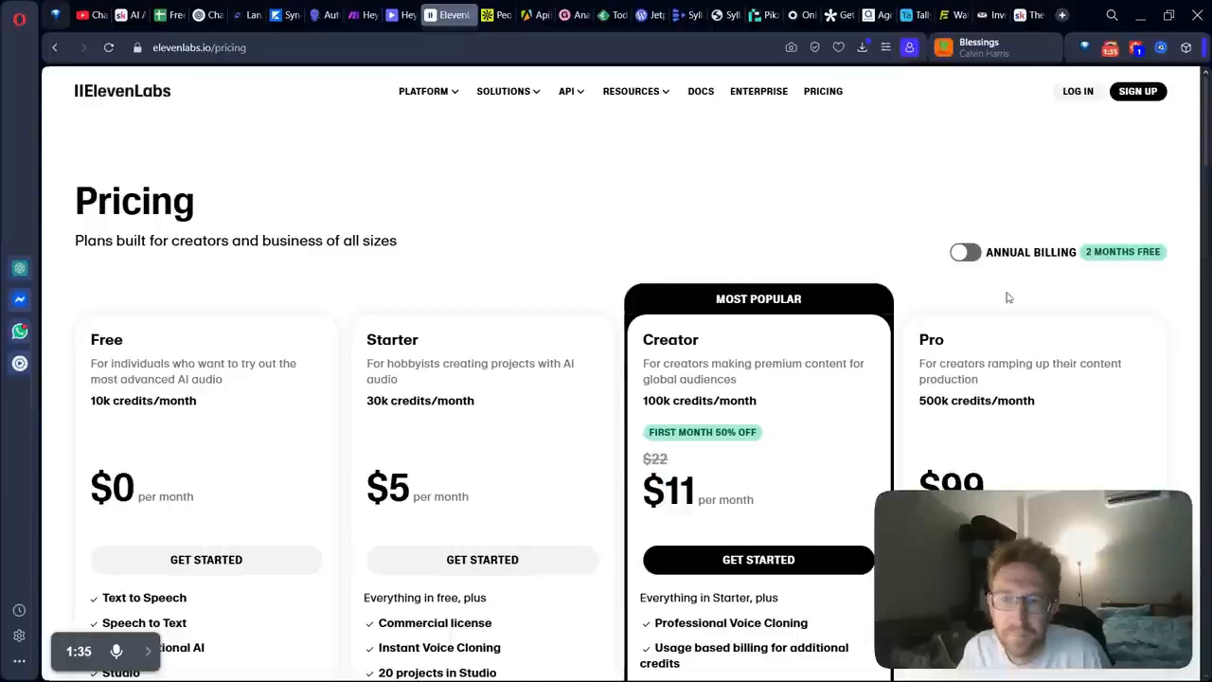
pyautogui.click(964, 254)
pyautogui.moveTo(666, 490); pyautogui.dragTo(775, 520)
pyautogui.click(775, 520)
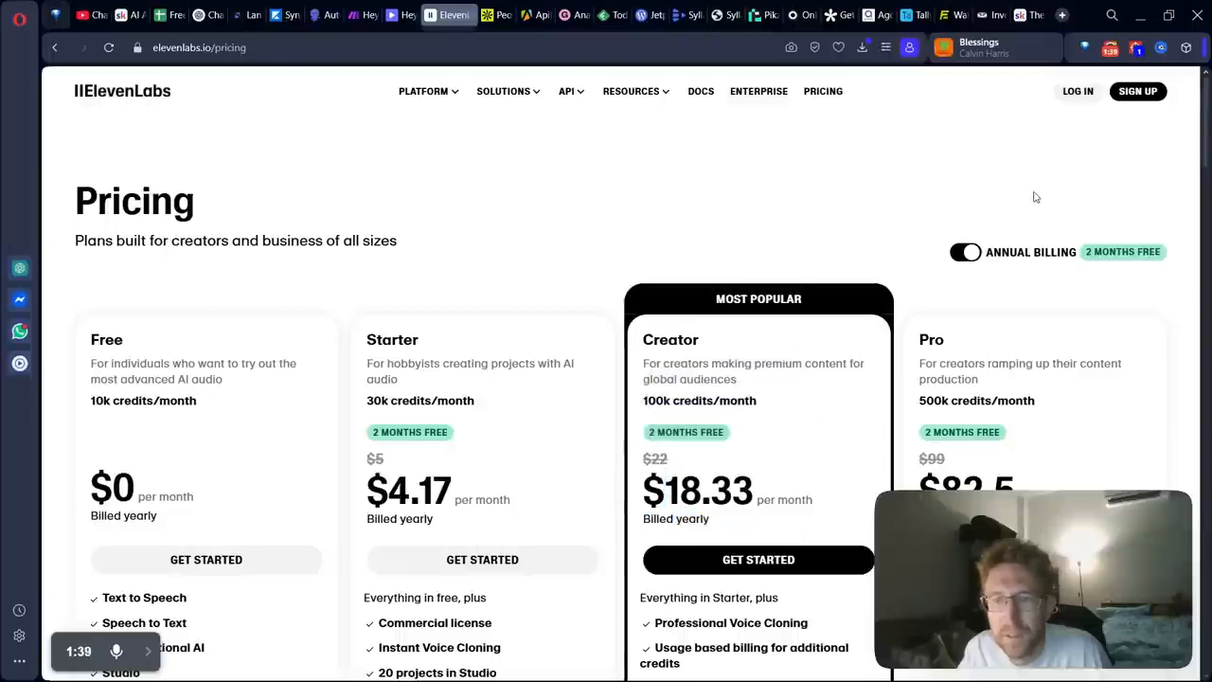
# - Log in to ElevenLabs using Google sign-in
pyautogui.click(1077, 92)
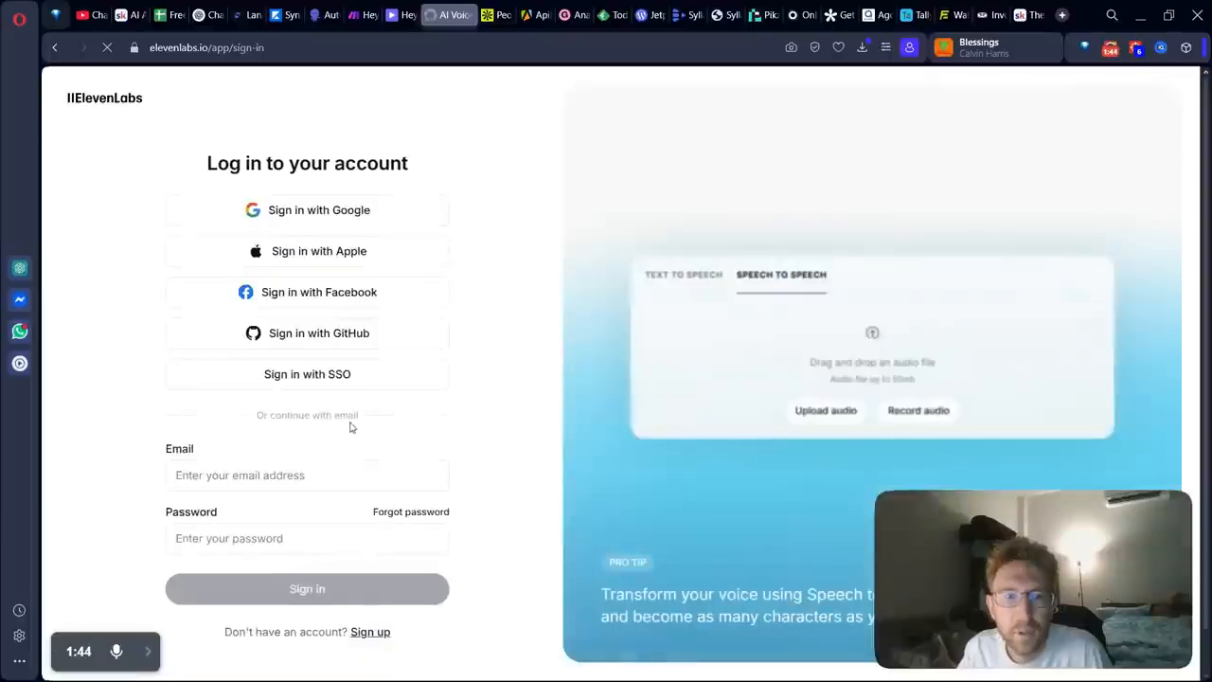
pyautogui.click(318, 475)
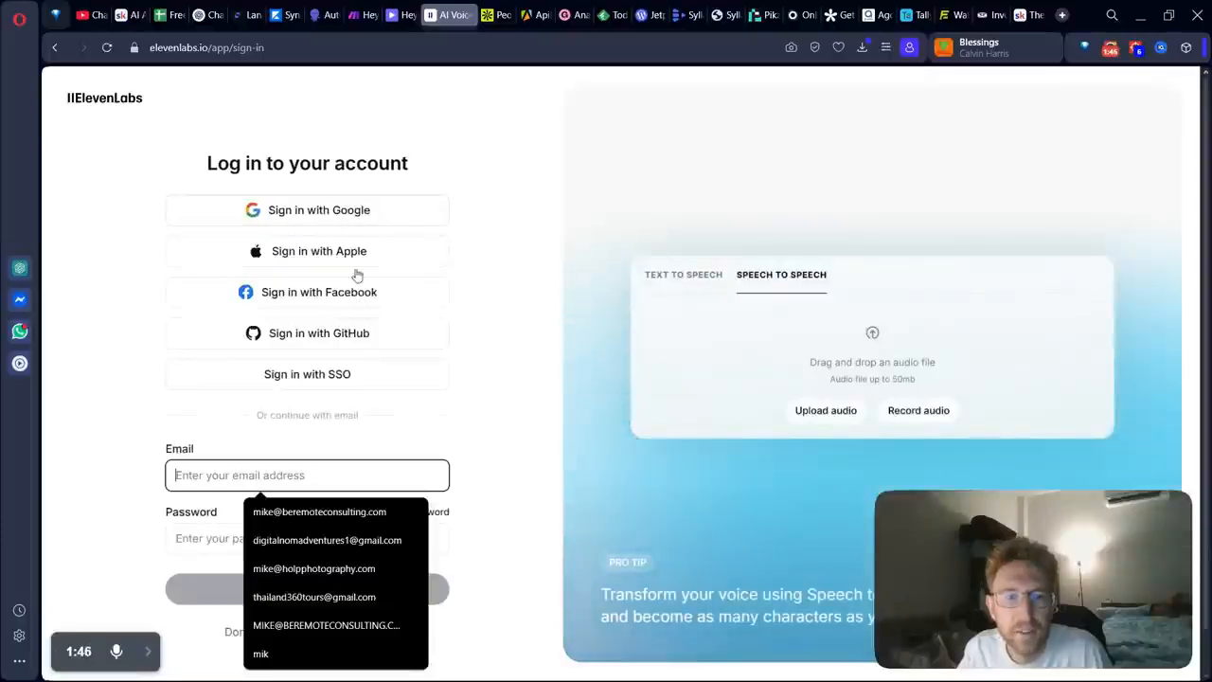
pyautogui.click(358, 210)
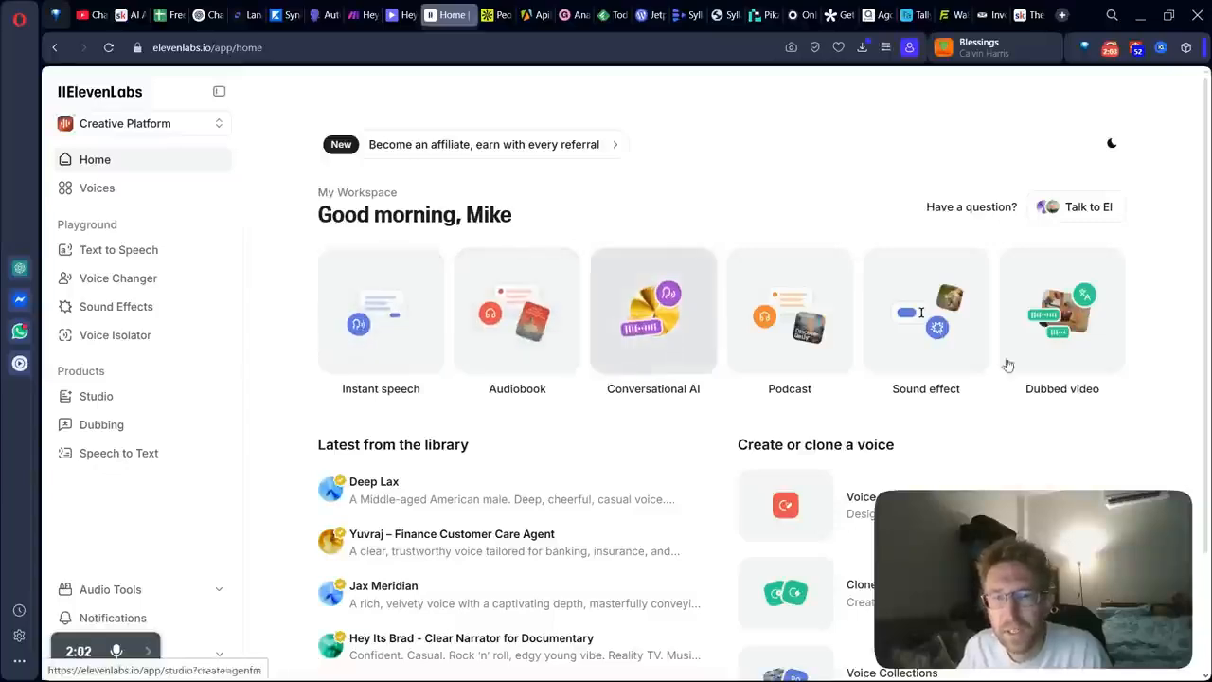
# - Find the section for creating or cloning a voice on the workspace home page and open Clone your Voice
pyautogui.scroll(-1, 694, 352)
pyautogui.scroll(-2, 694, 352)
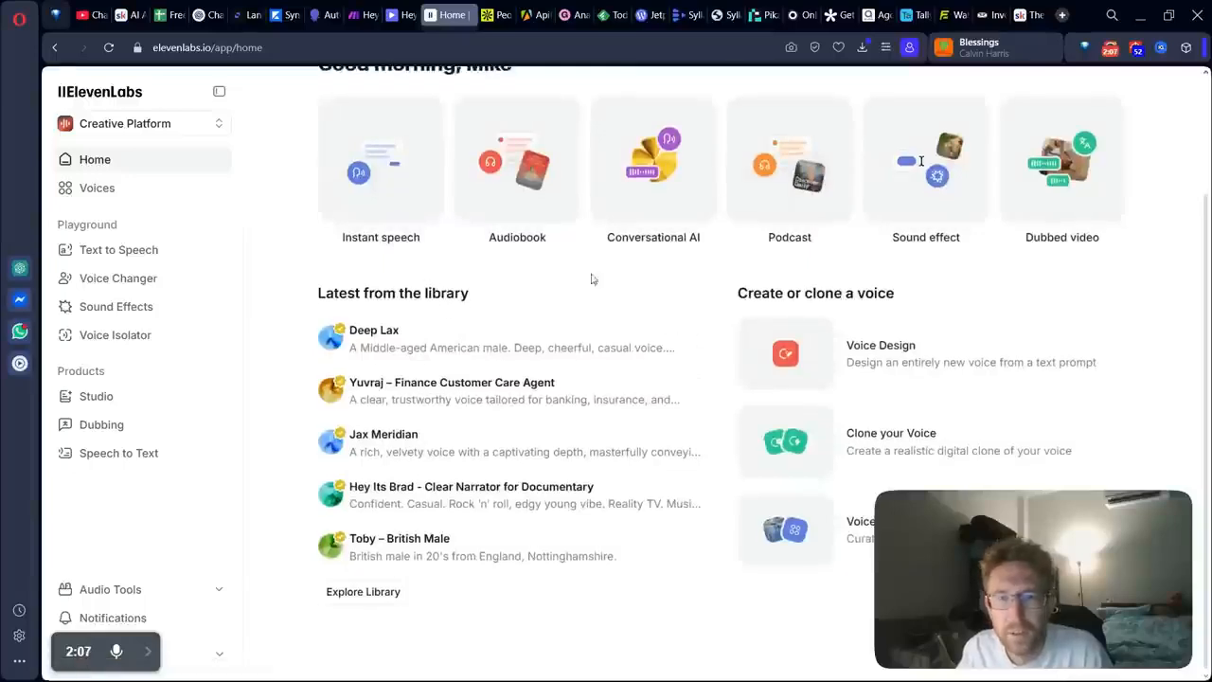
pyautogui.moveTo(762, 297); pyautogui.dragTo(938, 309)
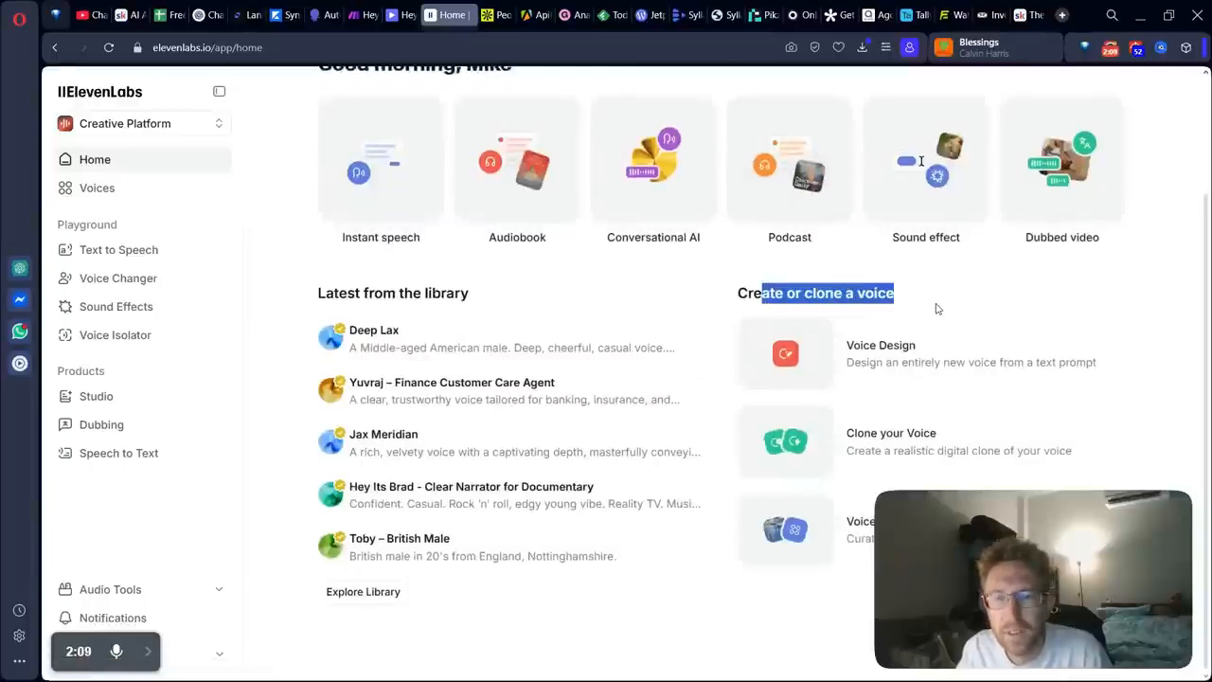
pyautogui.click(933, 312)
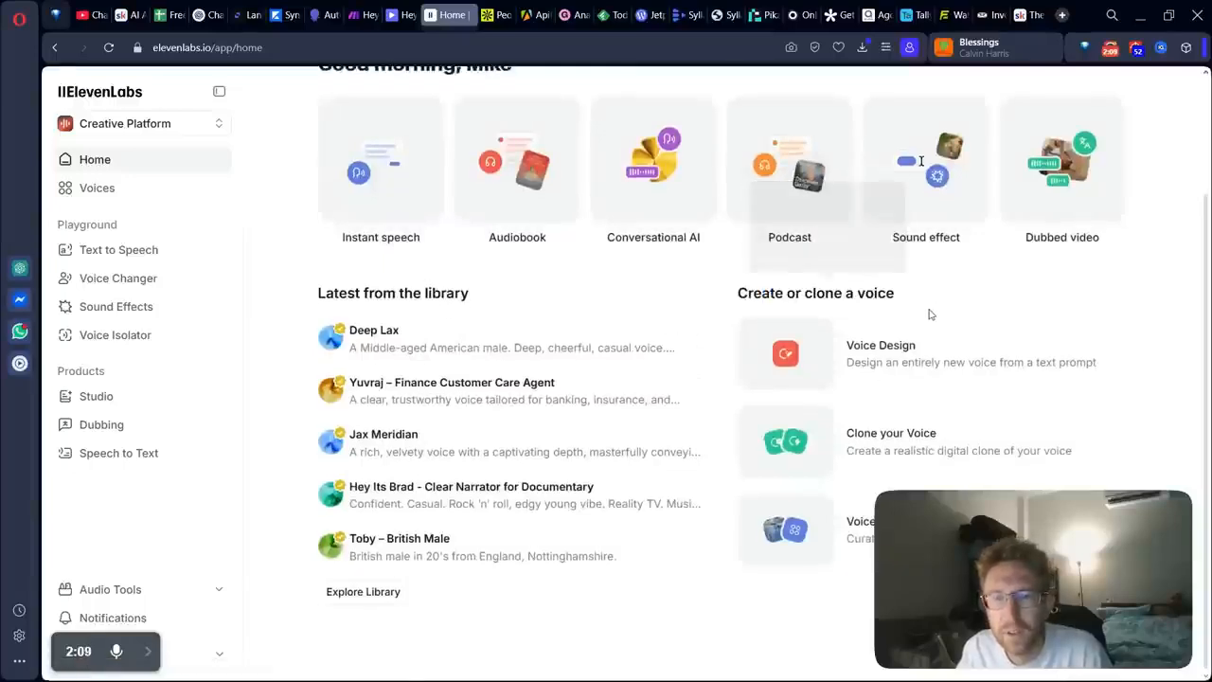
pyautogui.click(917, 452)
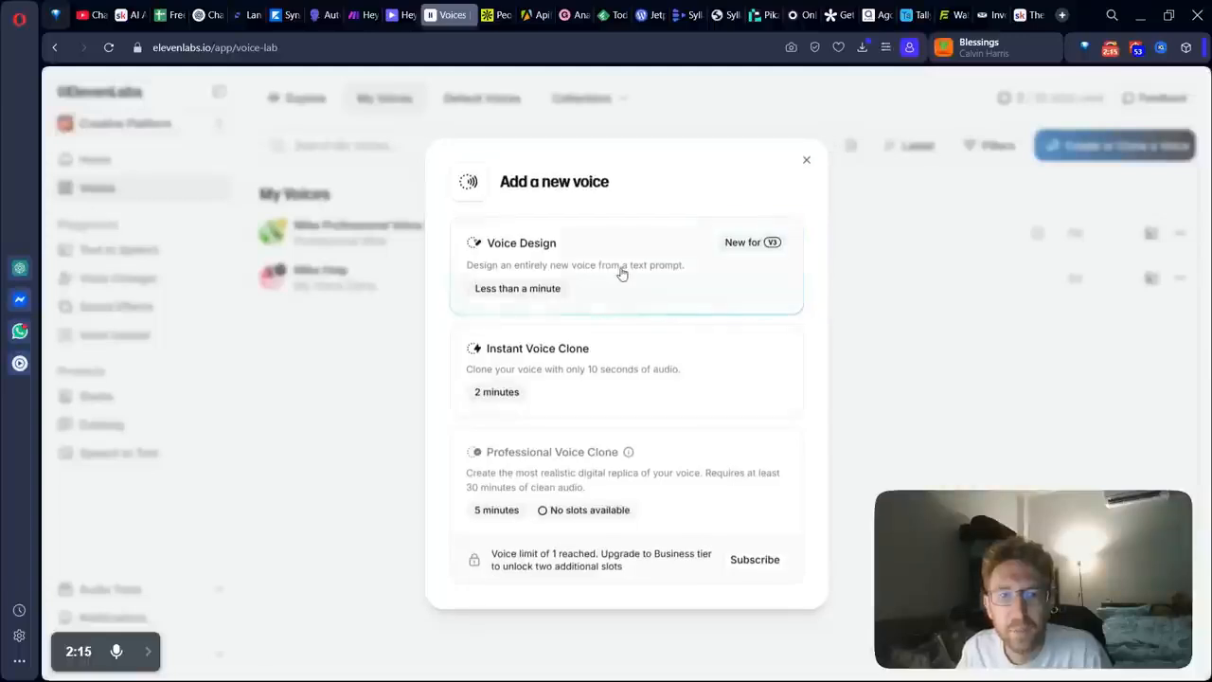
# - Examine the options for adding a new voice, including the slot limit and upgrade terms for Professional Voice Clone
pyautogui.moveTo(498, 187); pyautogui.dragTo(636, 210)
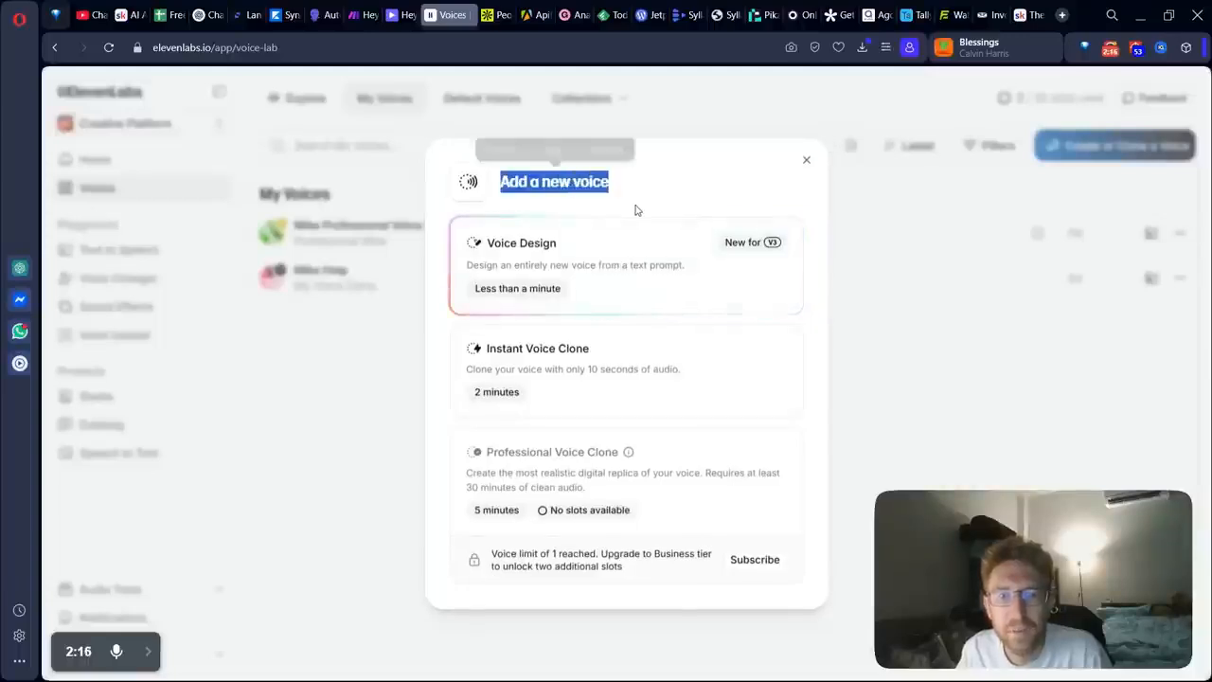
pyautogui.click(636, 211)
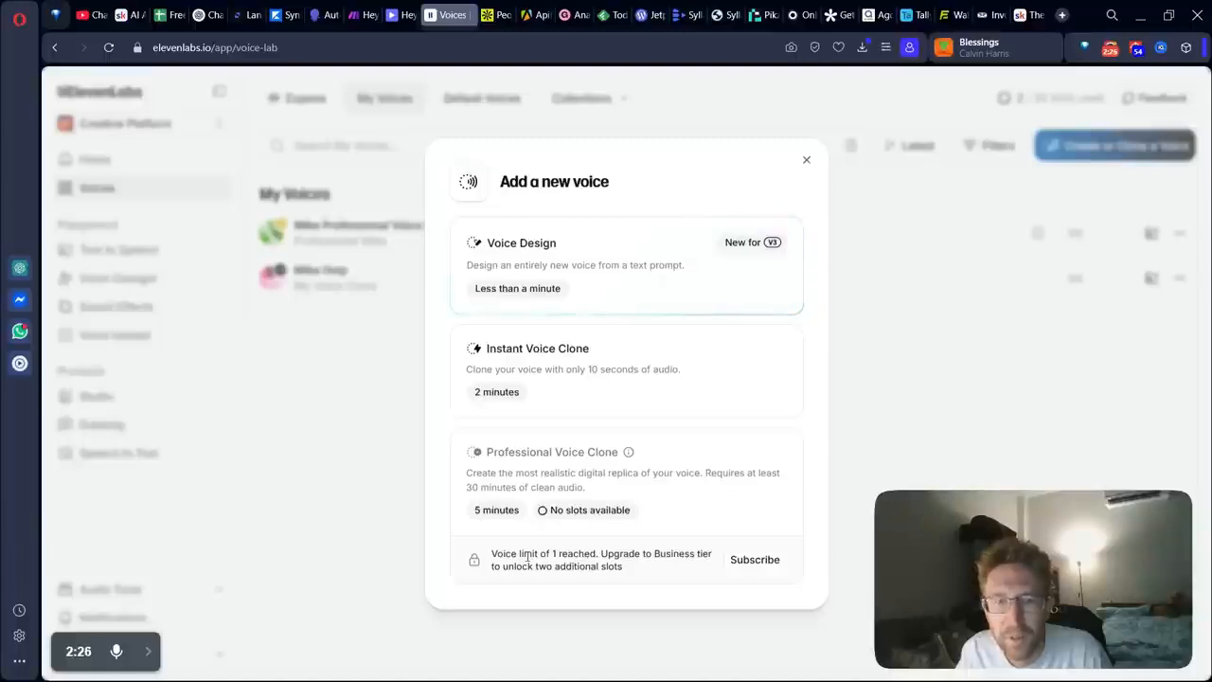
pyautogui.moveTo(491, 555); pyautogui.dragTo(650, 577)
pyautogui.click(577, 571)
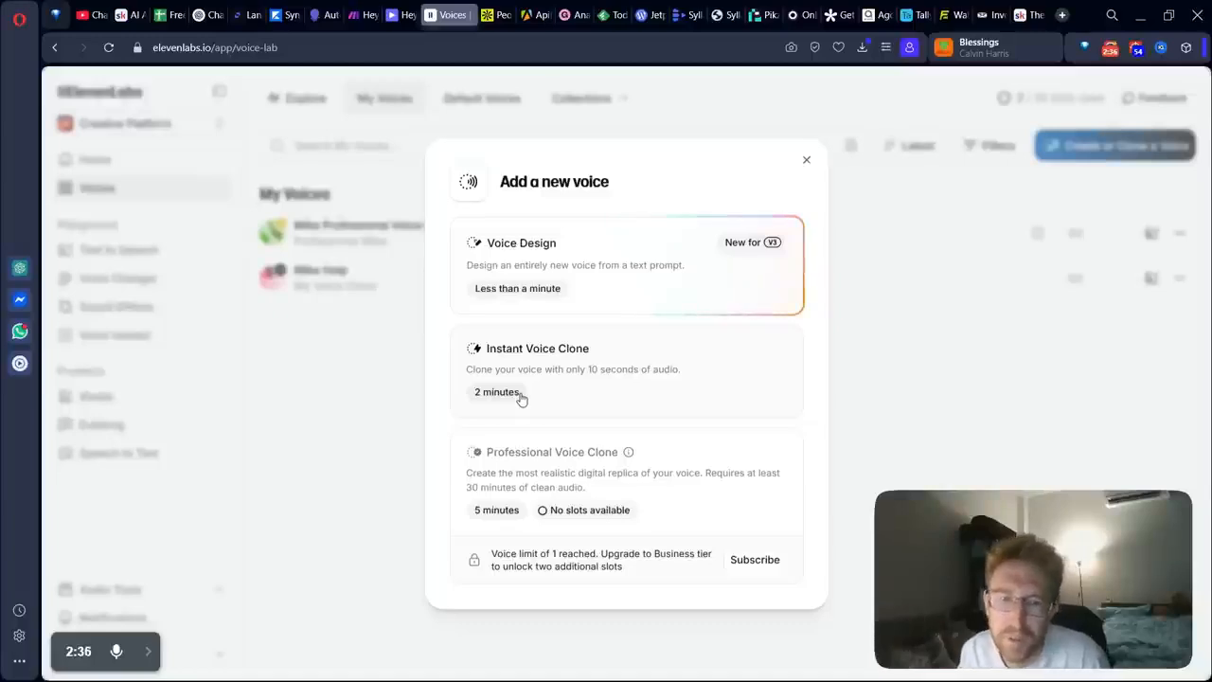
# - Open Instant Voice Clone to examine its audio upload requirements, and return to the My Voices list
pyautogui.click(576, 385)
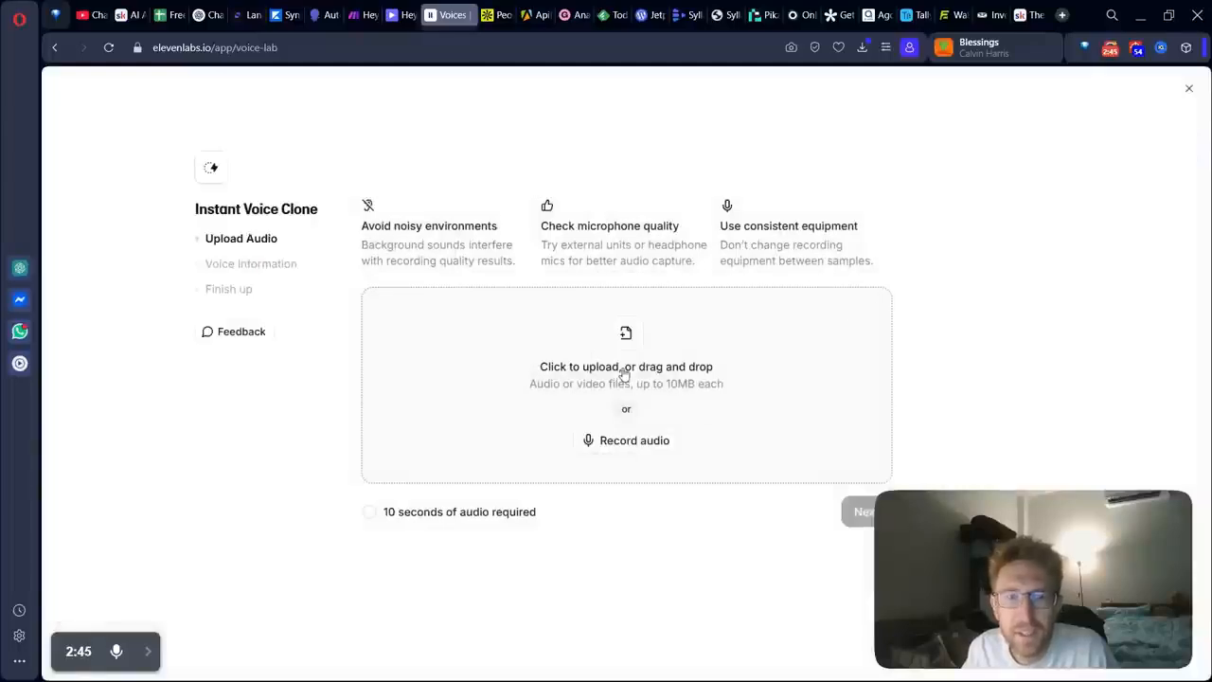
pyautogui.moveTo(469, 510); pyautogui.dragTo(602, 447)
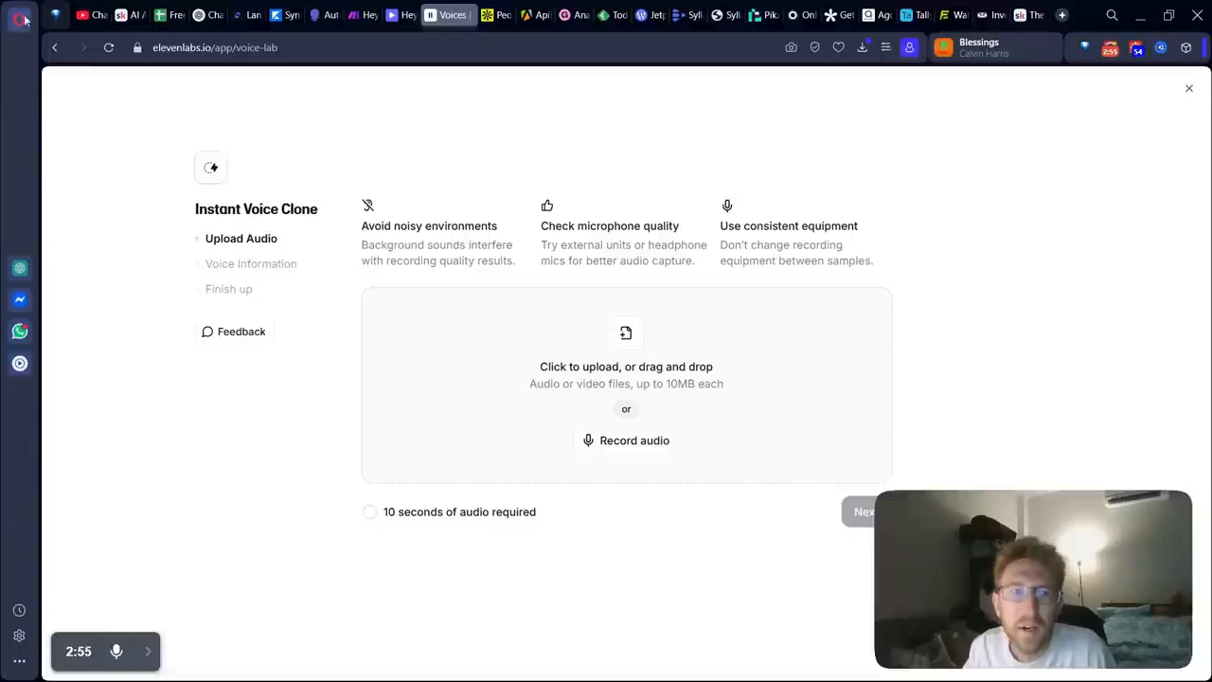
pyautogui.click(54, 47)
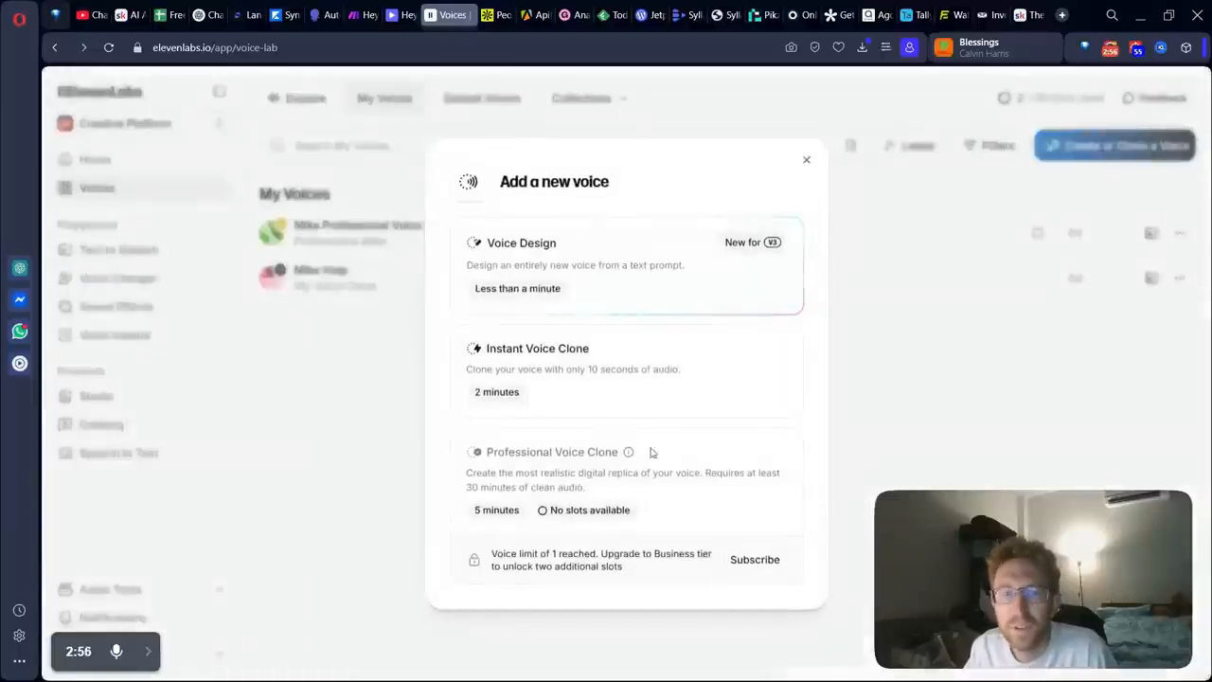
pyautogui.click(805, 159)
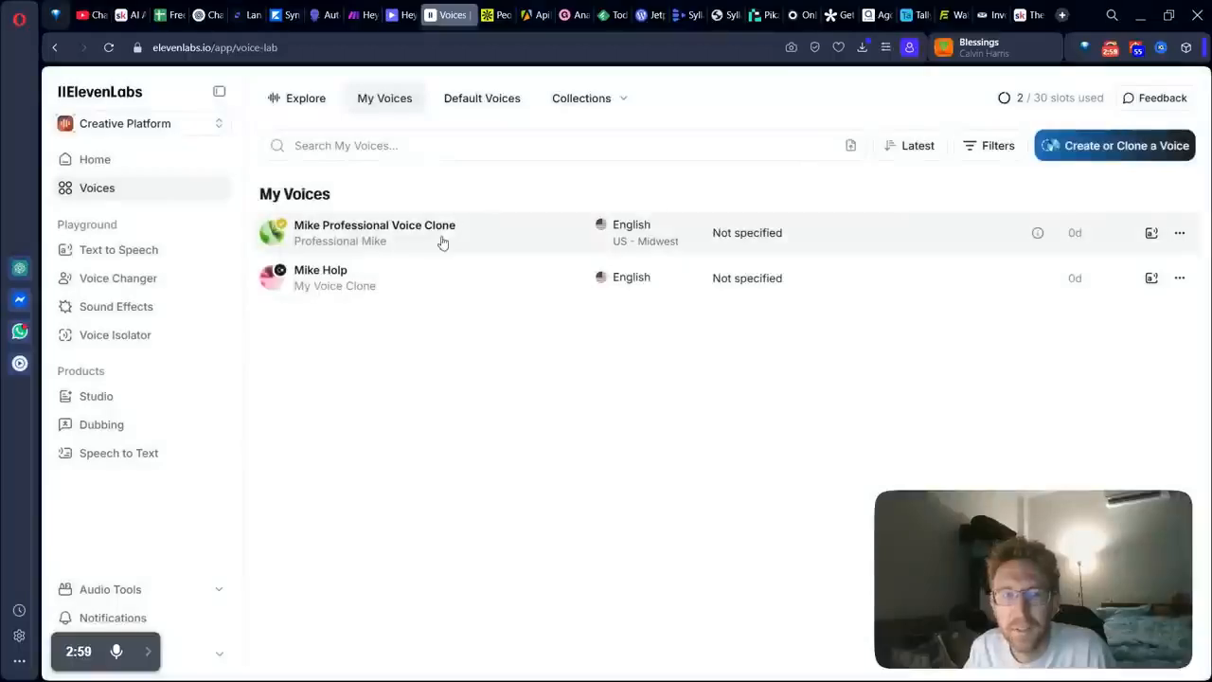
# - Play short previews of the instant voice clone and the professional voice clone to compare them
pyautogui.moveTo(440, 243)
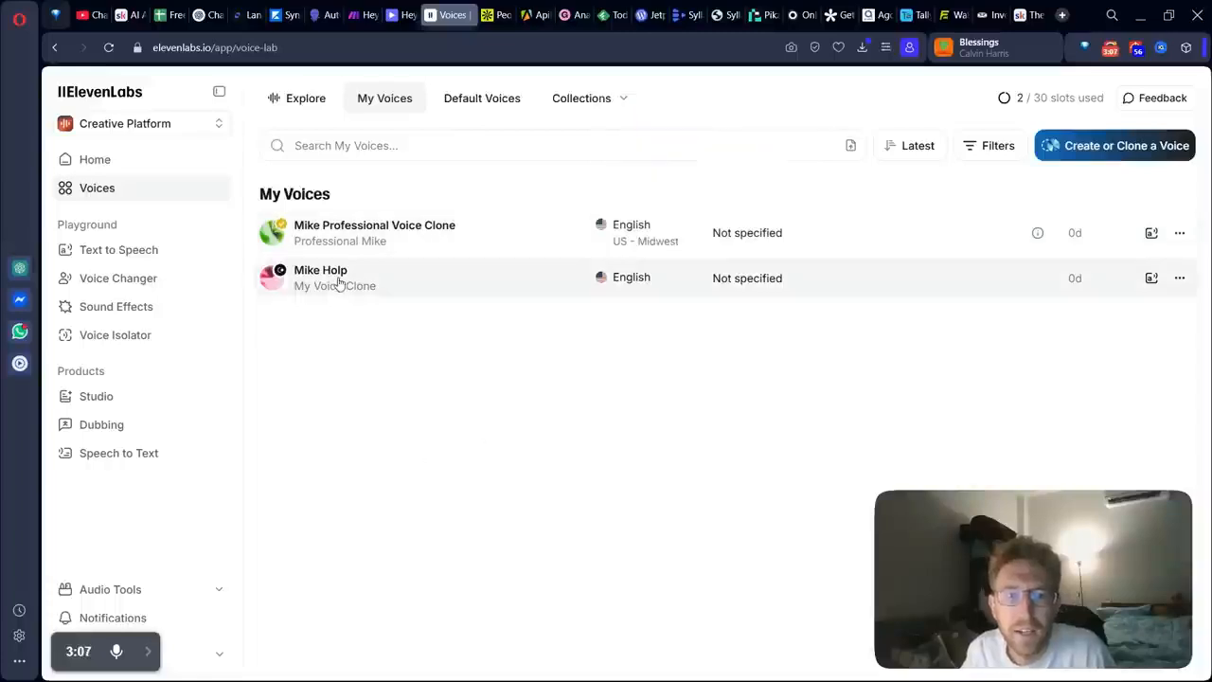
pyautogui.click(381, 278)
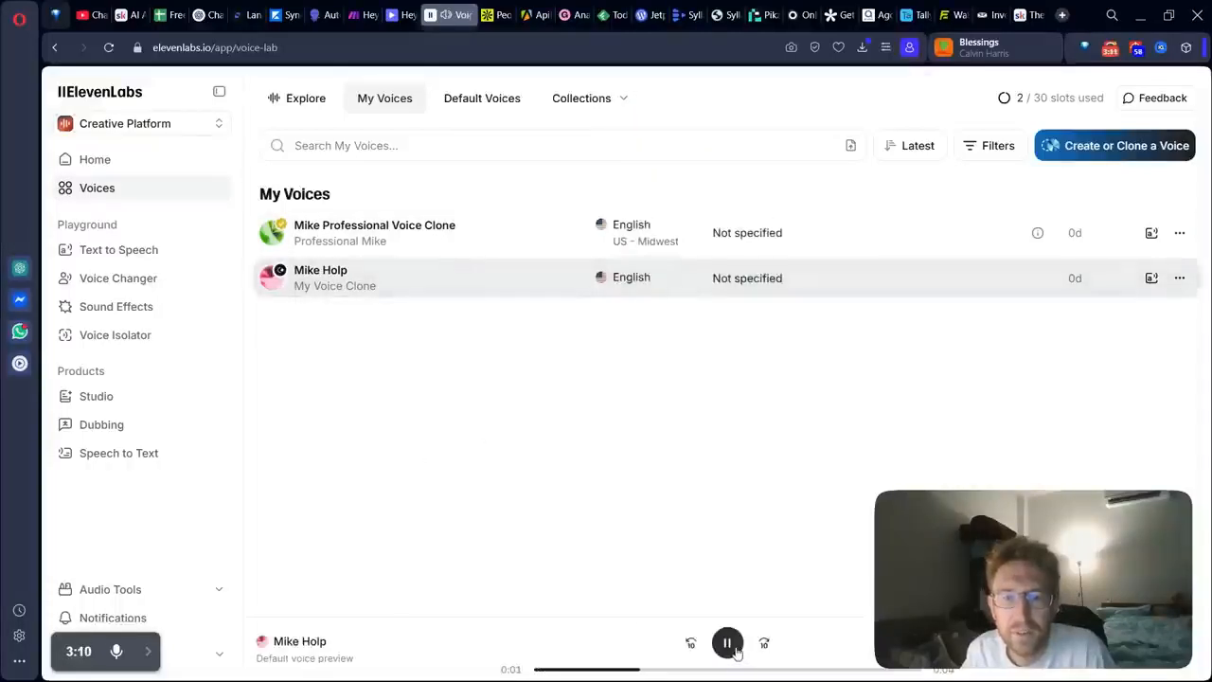
pyautogui.click(736, 650)
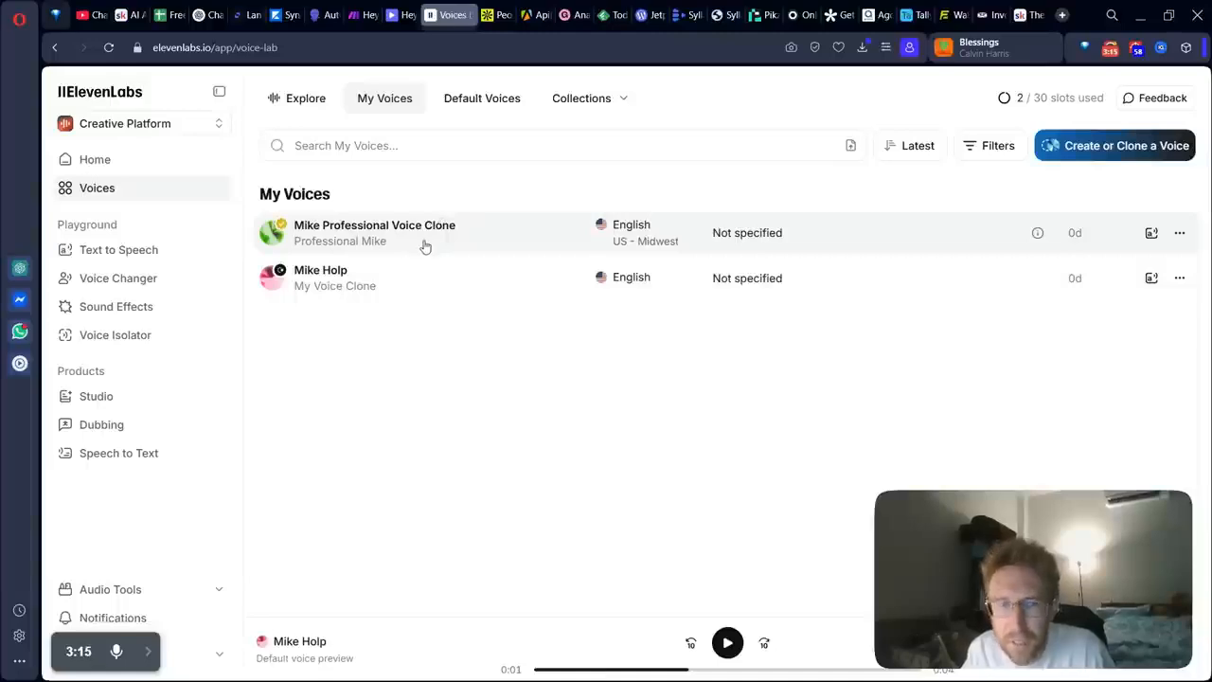
pyautogui.click(425, 244)
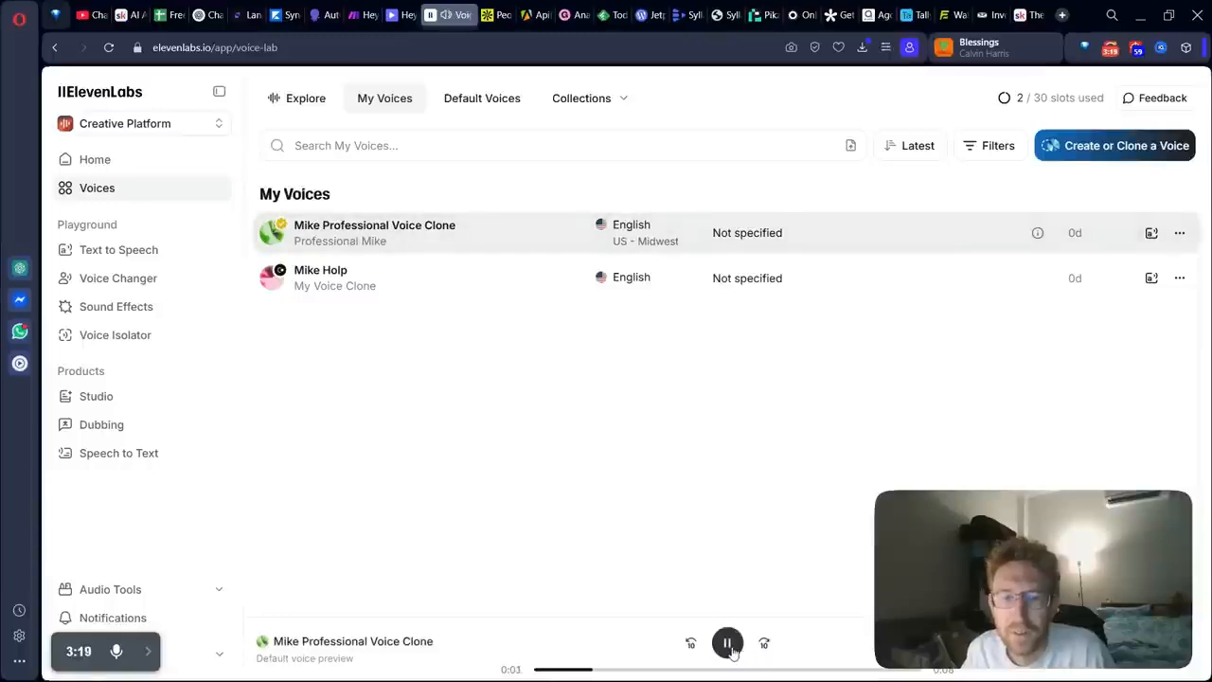
pyautogui.click(729, 648)
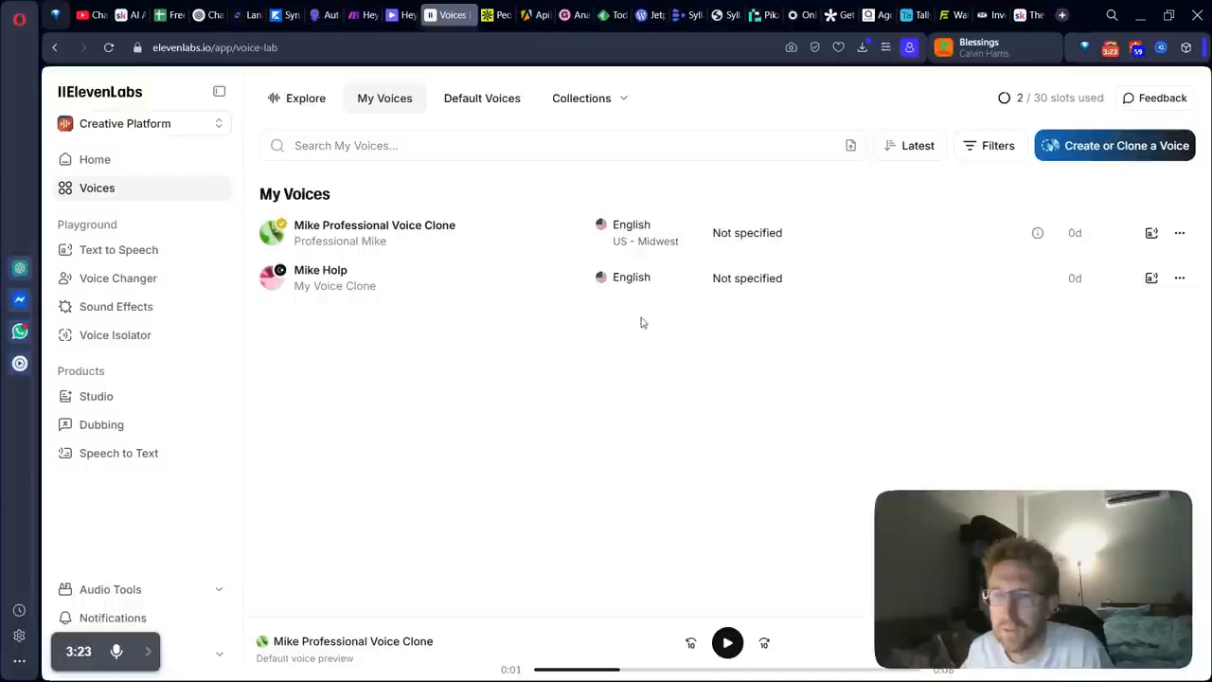
# - Copy the voice ID of the professional voice clone in My Voices
pyautogui.click(1179, 233)
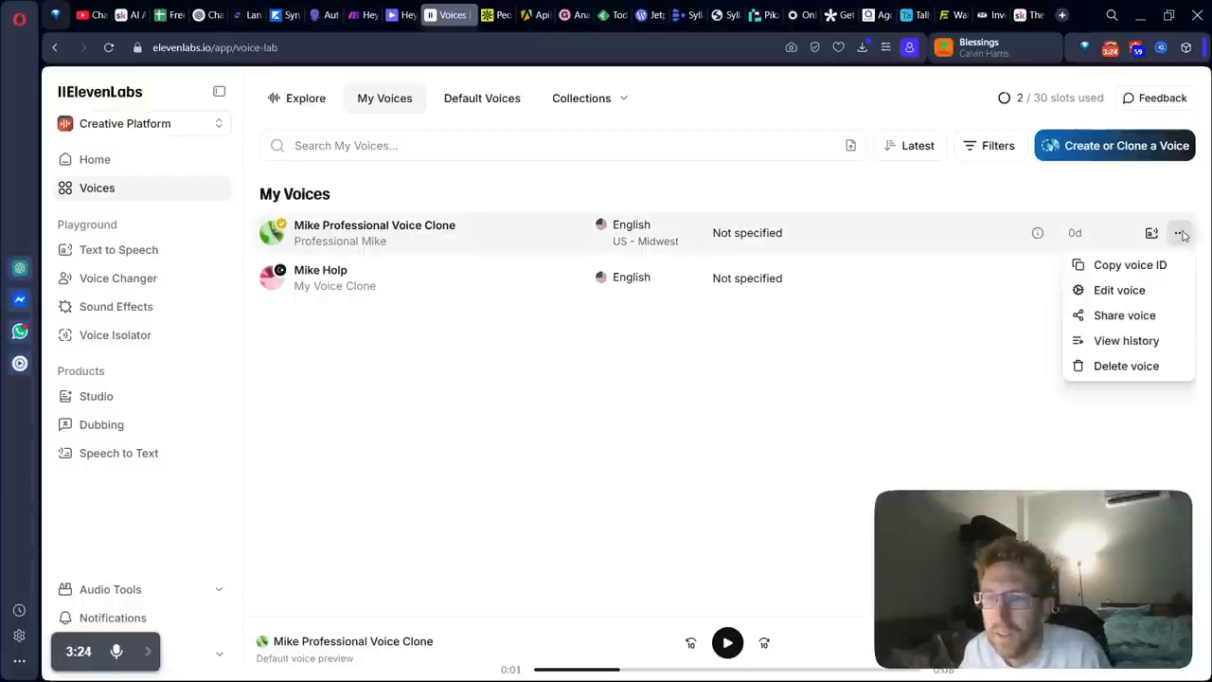
pyautogui.click(1132, 268)
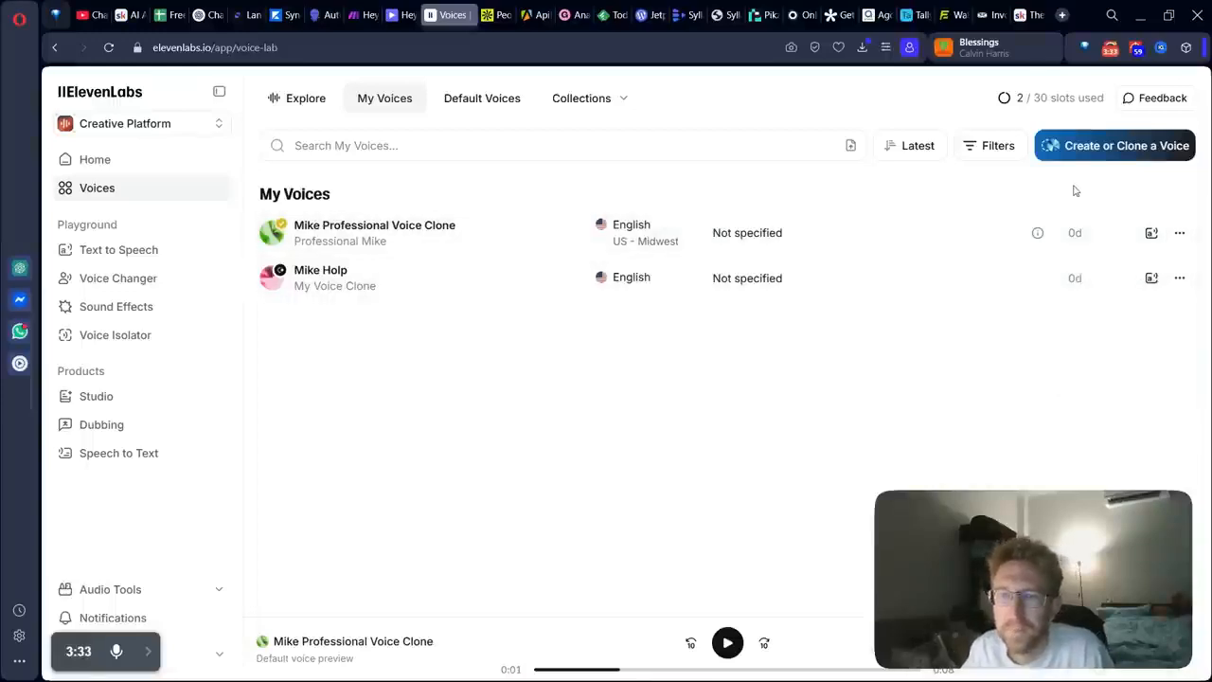
pyautogui.click(427, 238)
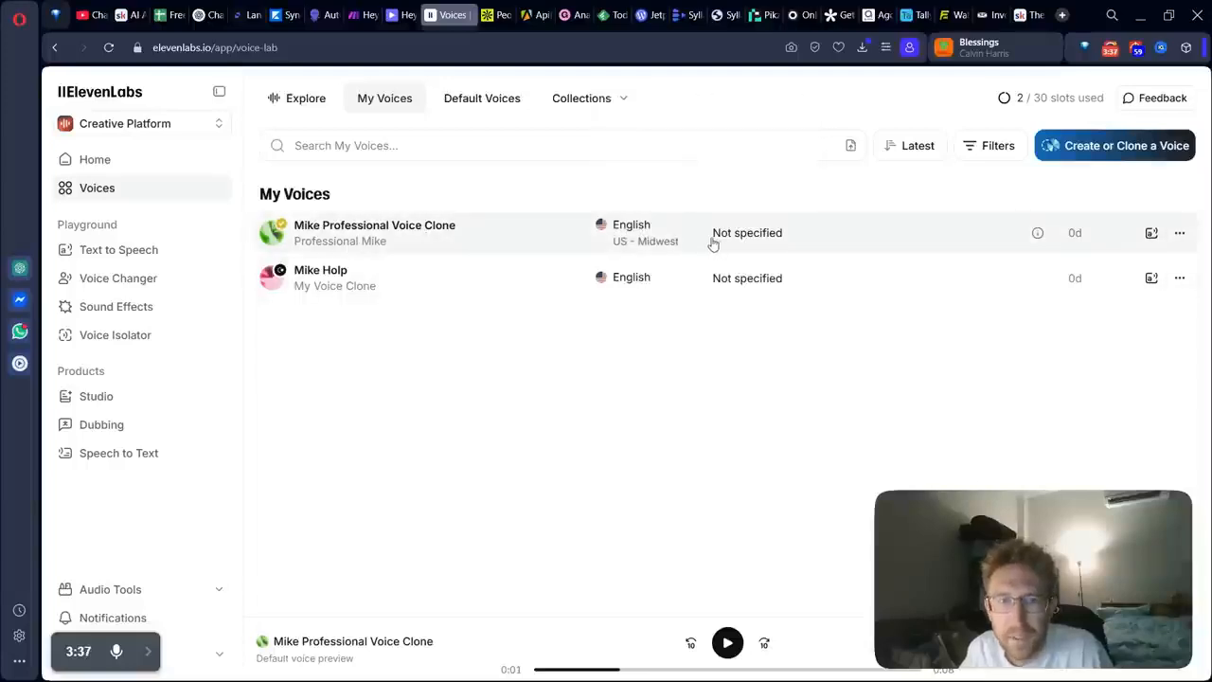
pyautogui.moveTo(407, 239)
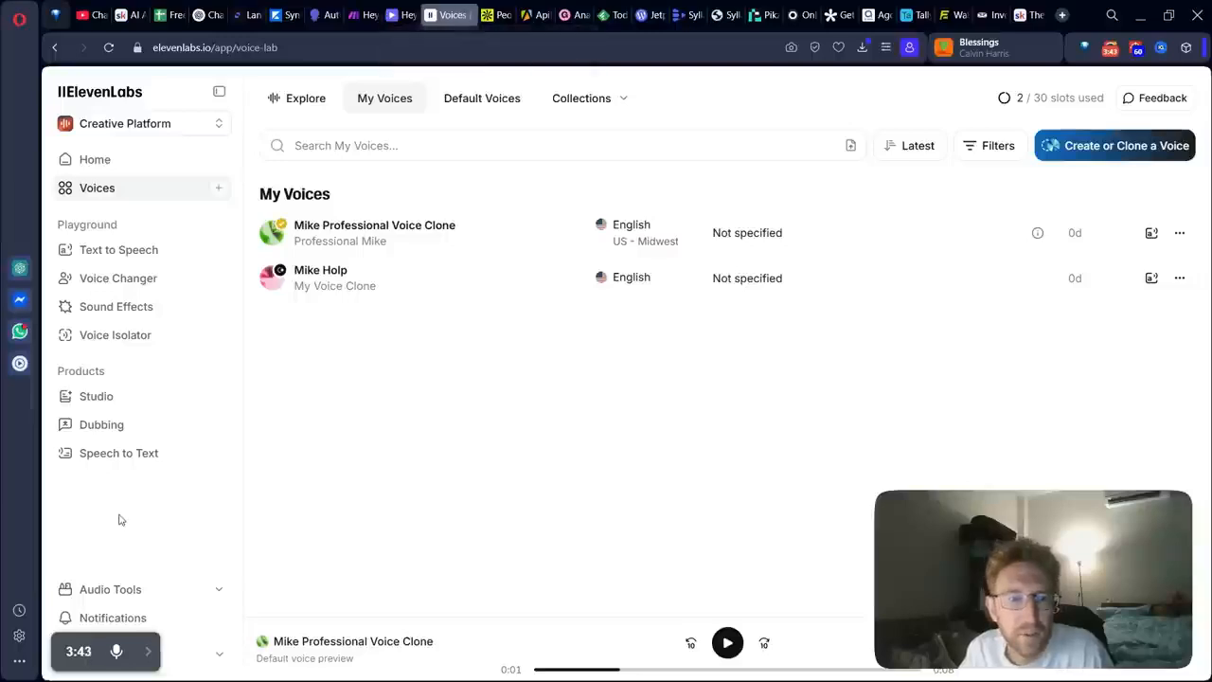
# - Open the account's API Keys settings and search the existing keys for HeyGen
pyautogui.click(218, 654)
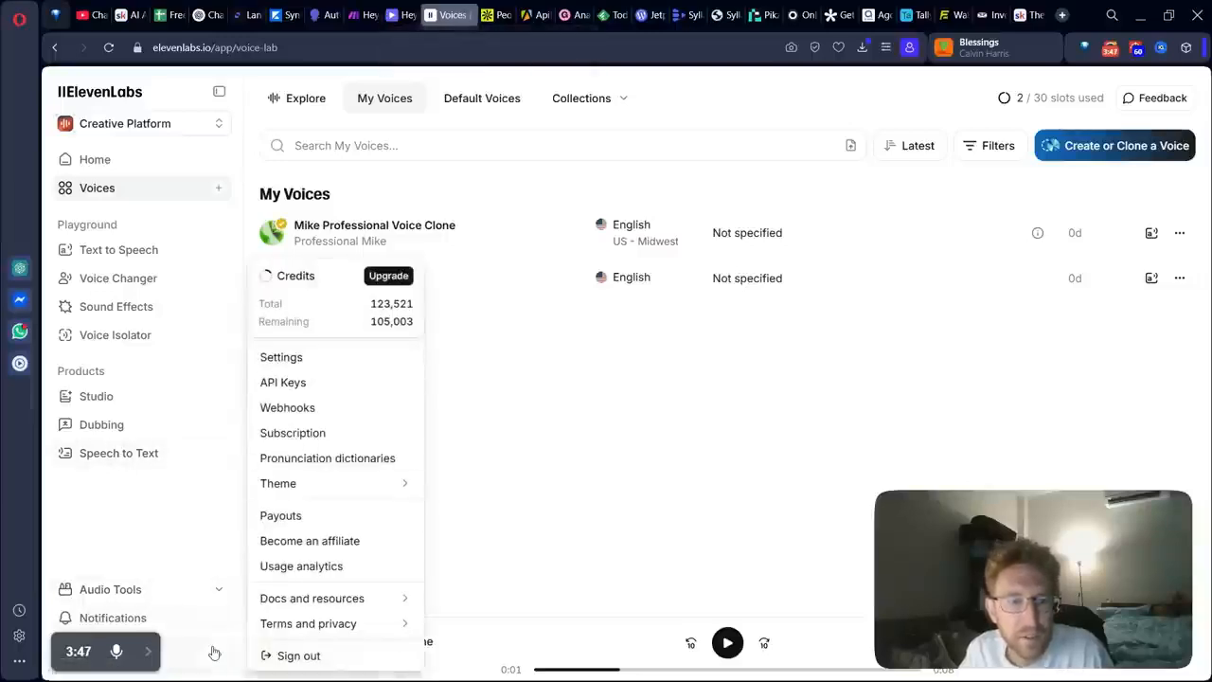
pyautogui.click(214, 653)
pyautogui.click(215, 655)
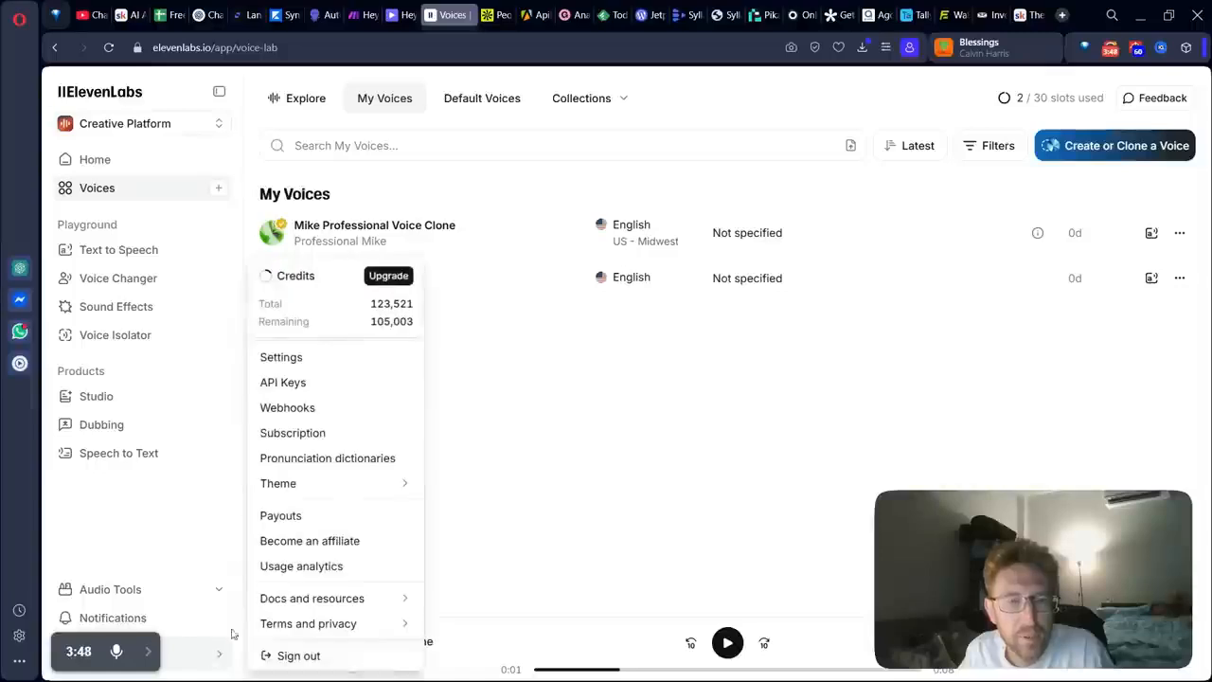
pyautogui.click(309, 393)
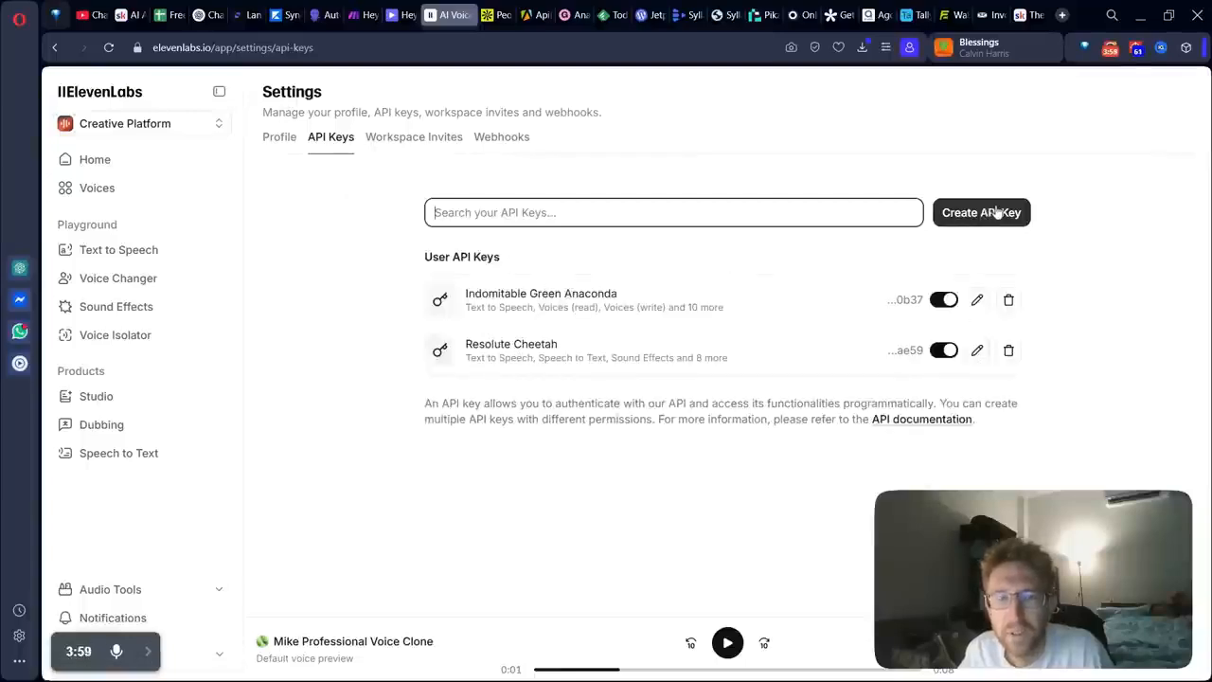
pyautogui.write('H')
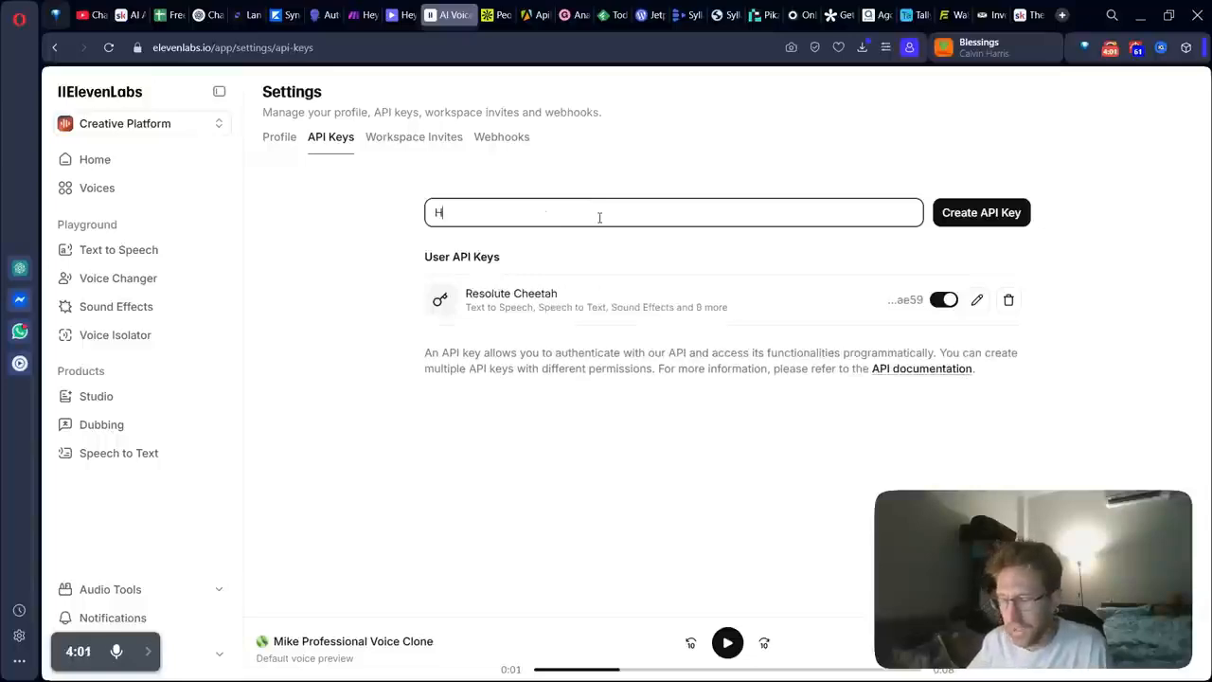
pyautogui.write('eyu')
pyautogui.write('en')
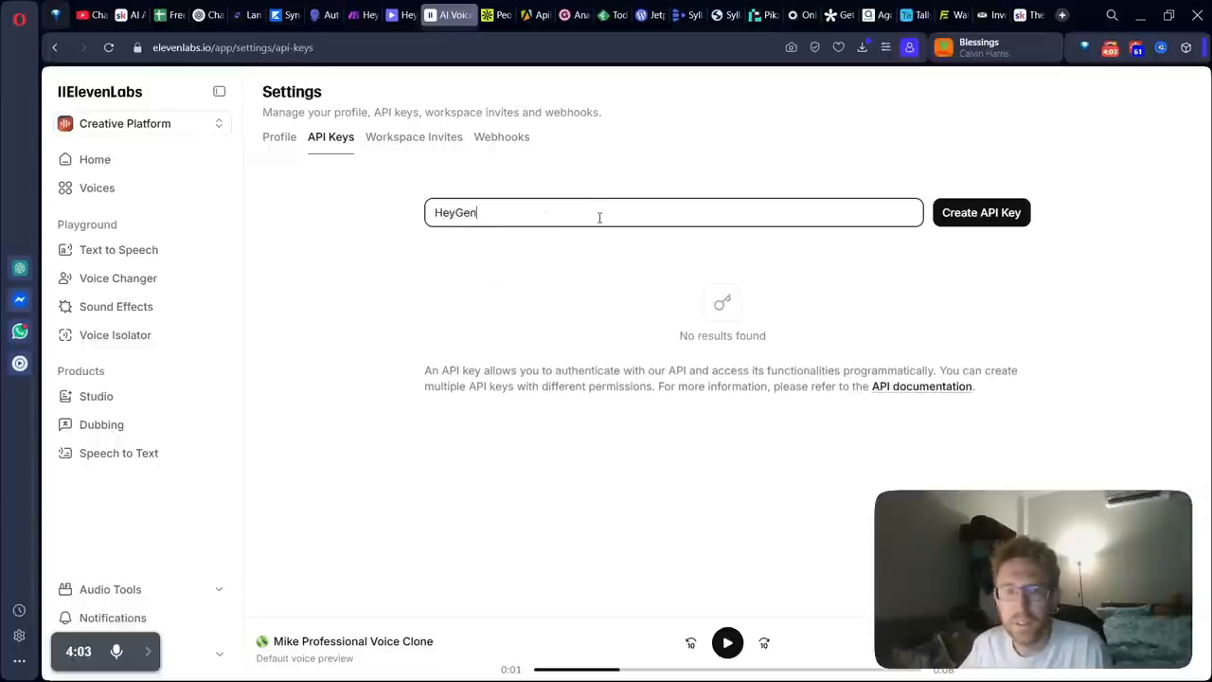
# - Start a new restricted API key and set its Voices permission to Read only
pyautogui.click(1004, 220)
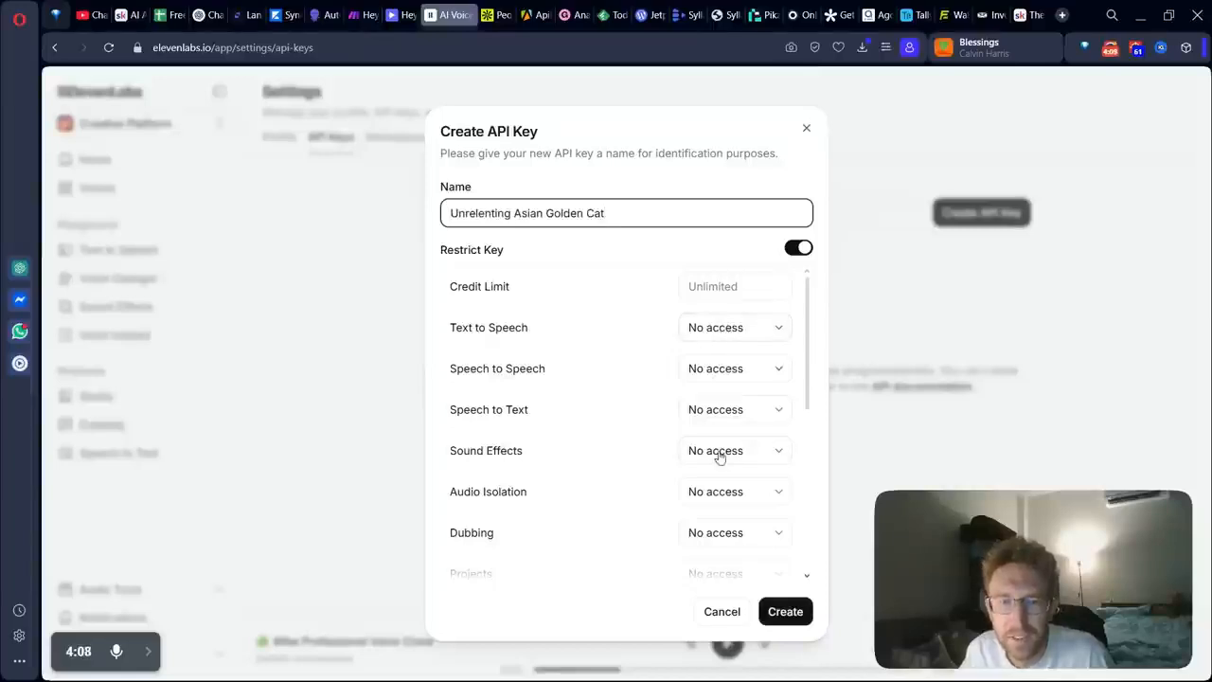
pyautogui.scroll(-5, 721, 455)
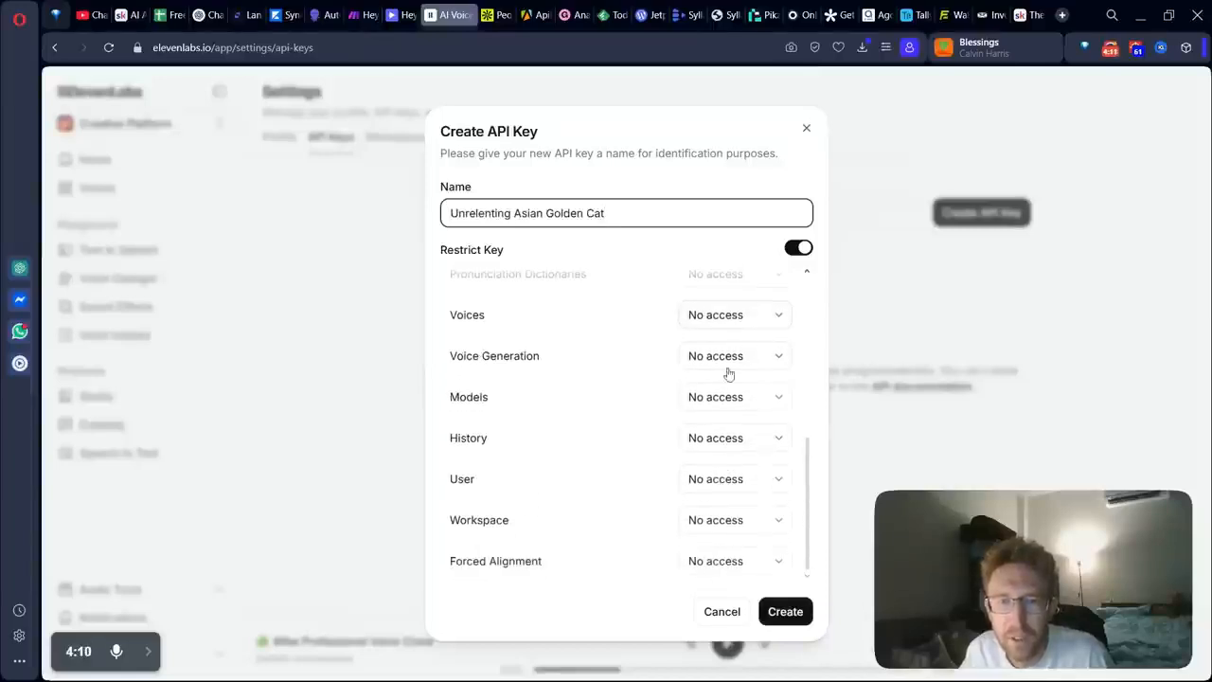
pyautogui.click(729, 357)
pyautogui.click(751, 319)
pyautogui.click(748, 322)
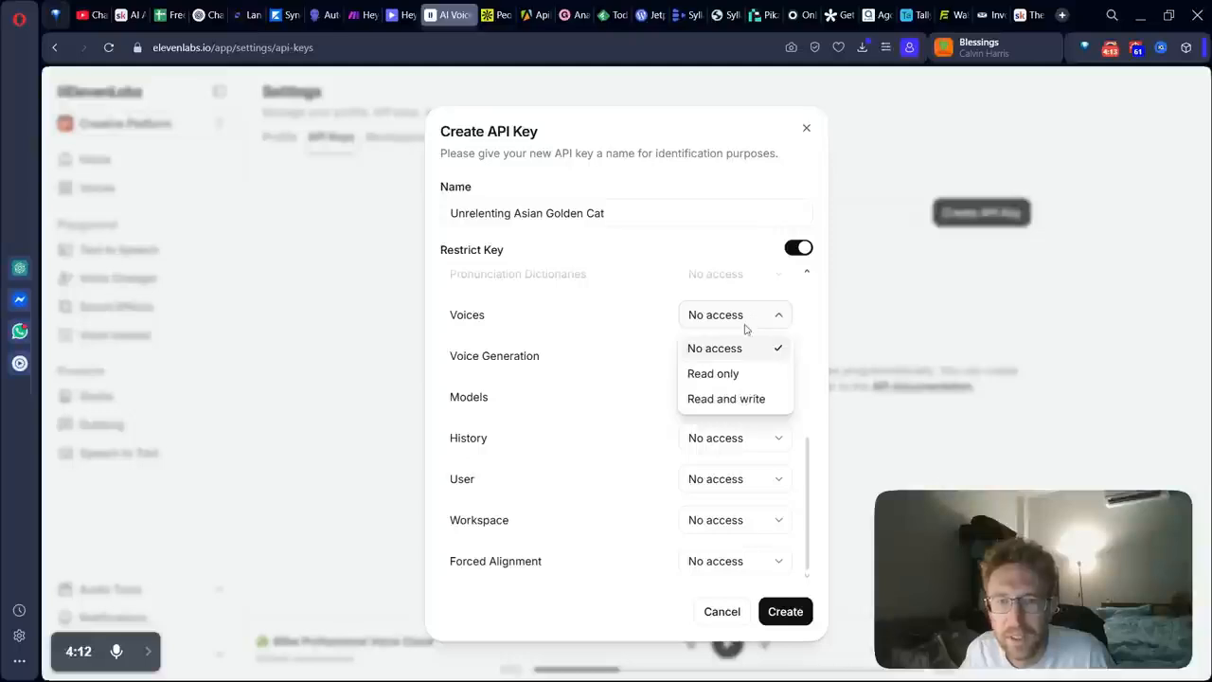
pyautogui.click(746, 377)
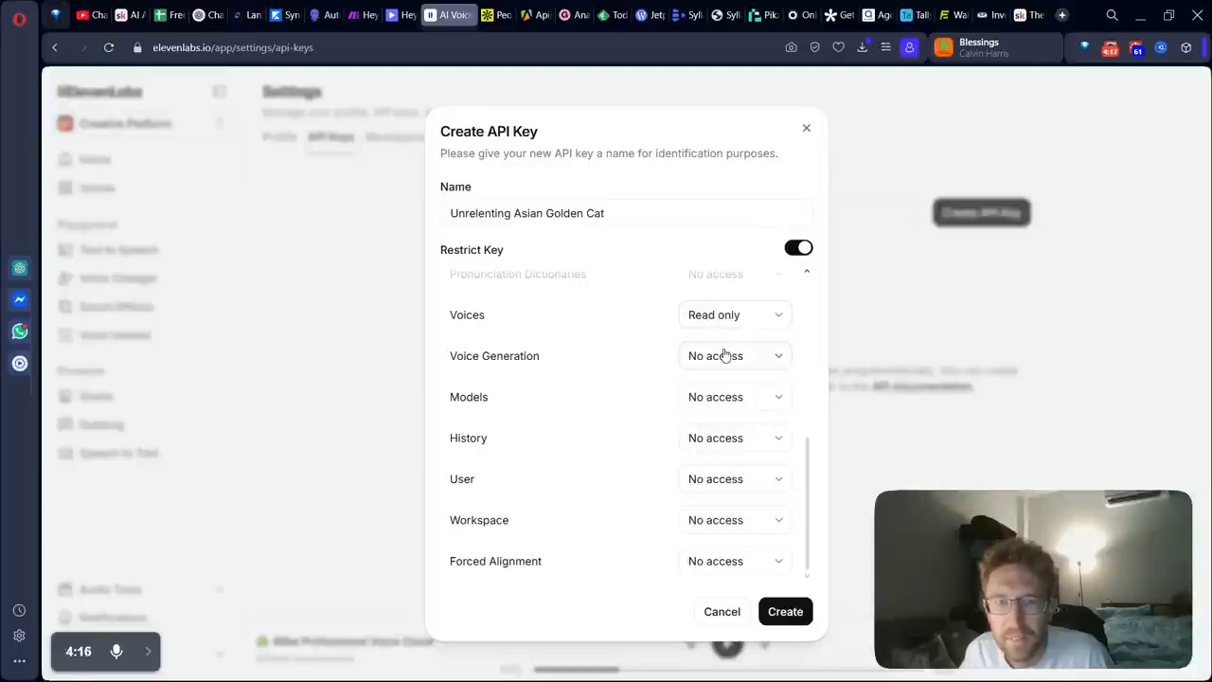
# - Set the new key's Text to Speech and Speech to Speech permissions to Has access
pyautogui.scroll(5, 710, 422)
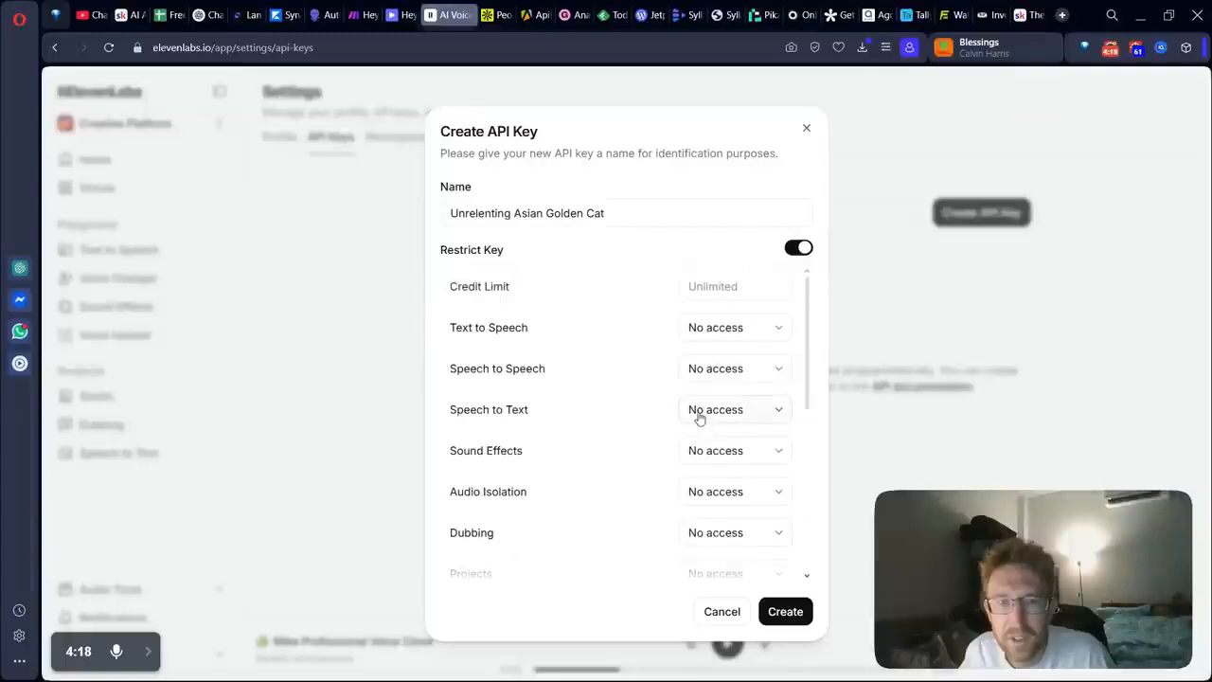
pyautogui.click(725, 328)
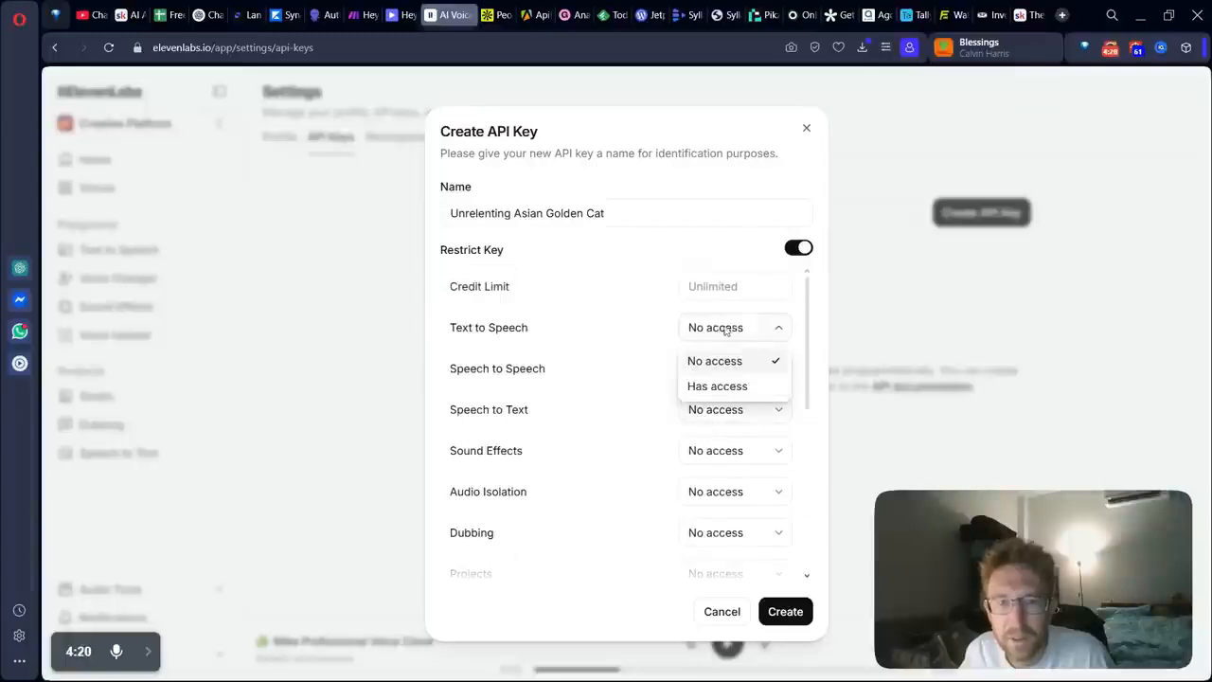
pyautogui.click(738, 388)
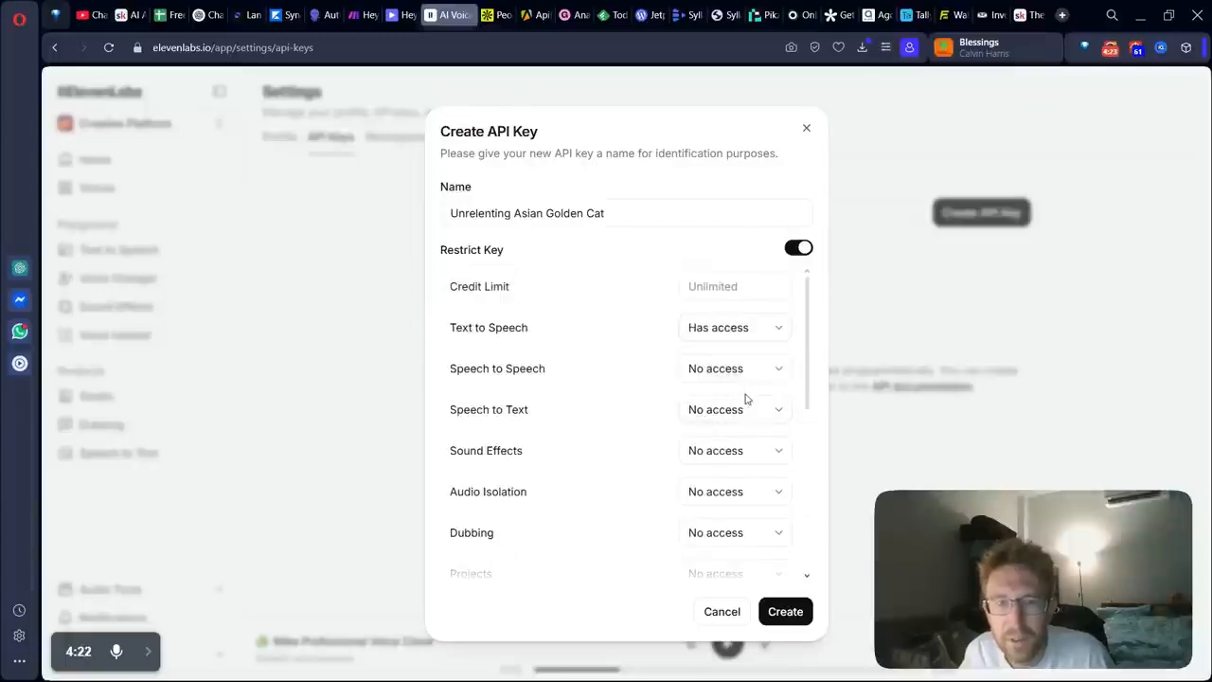
pyautogui.click(735, 368)
pyautogui.click(724, 426)
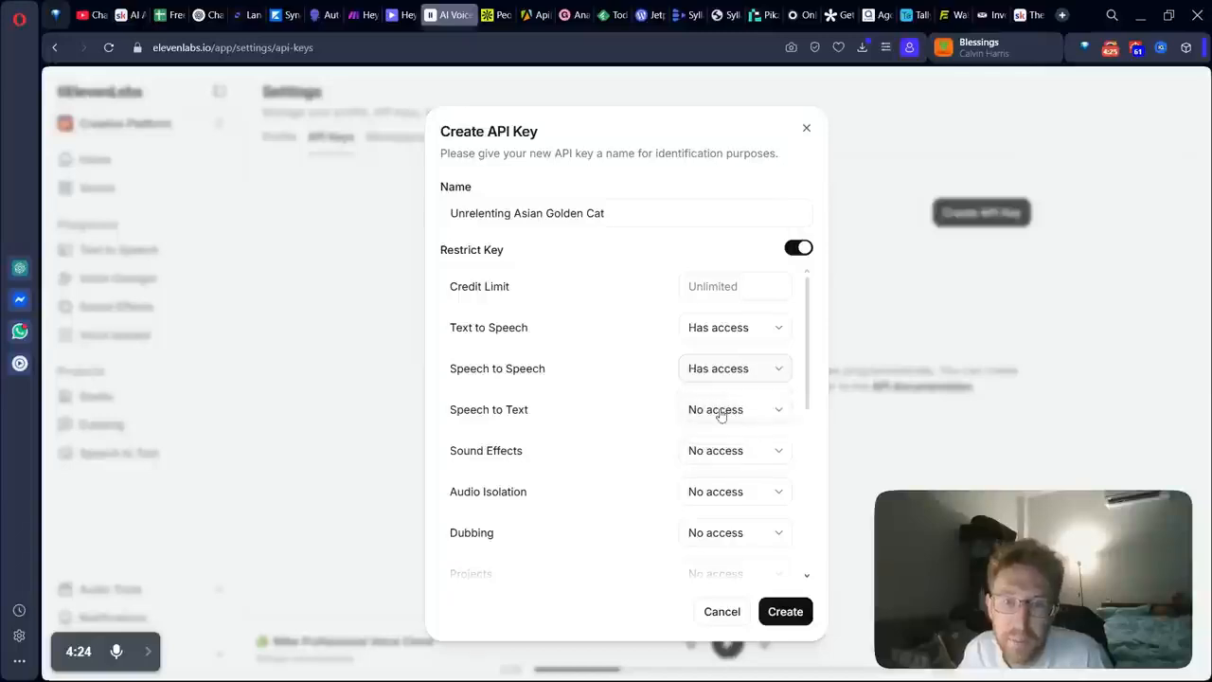
pyautogui.click(719, 414)
pyautogui.click(601, 477)
# - Set the Voice Generation permission to Has access and create the API key
pyautogui.scroll(-2, 600, 476)
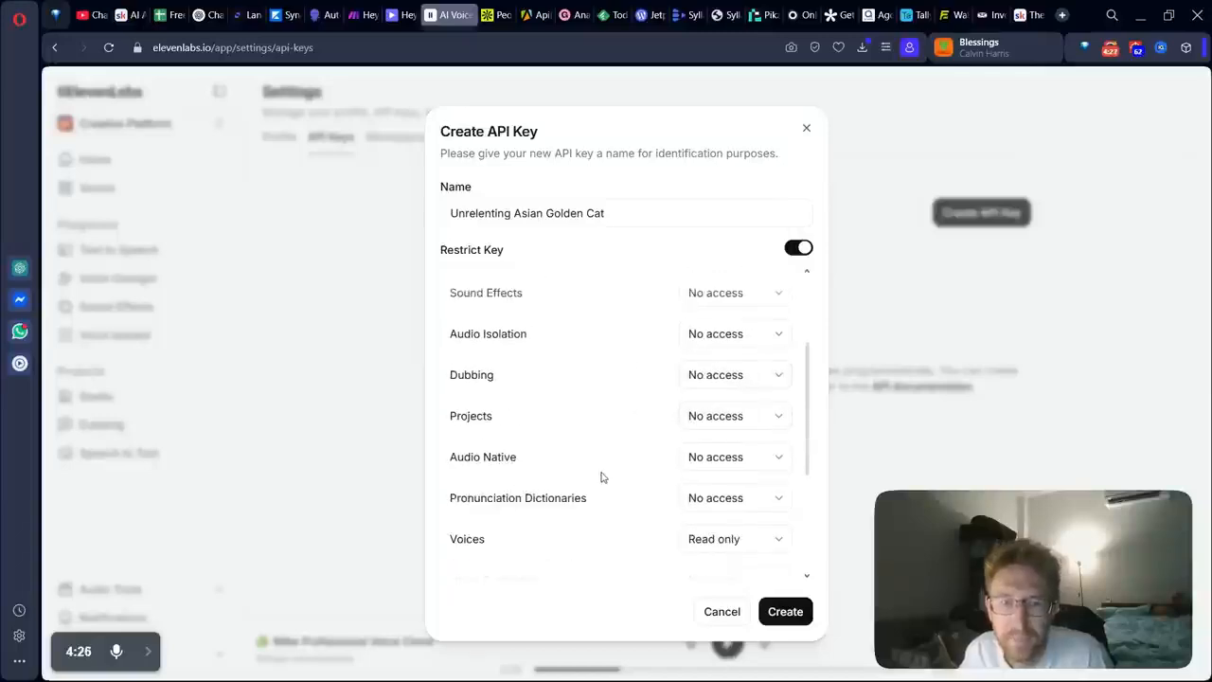
pyautogui.scroll(-3, 601, 476)
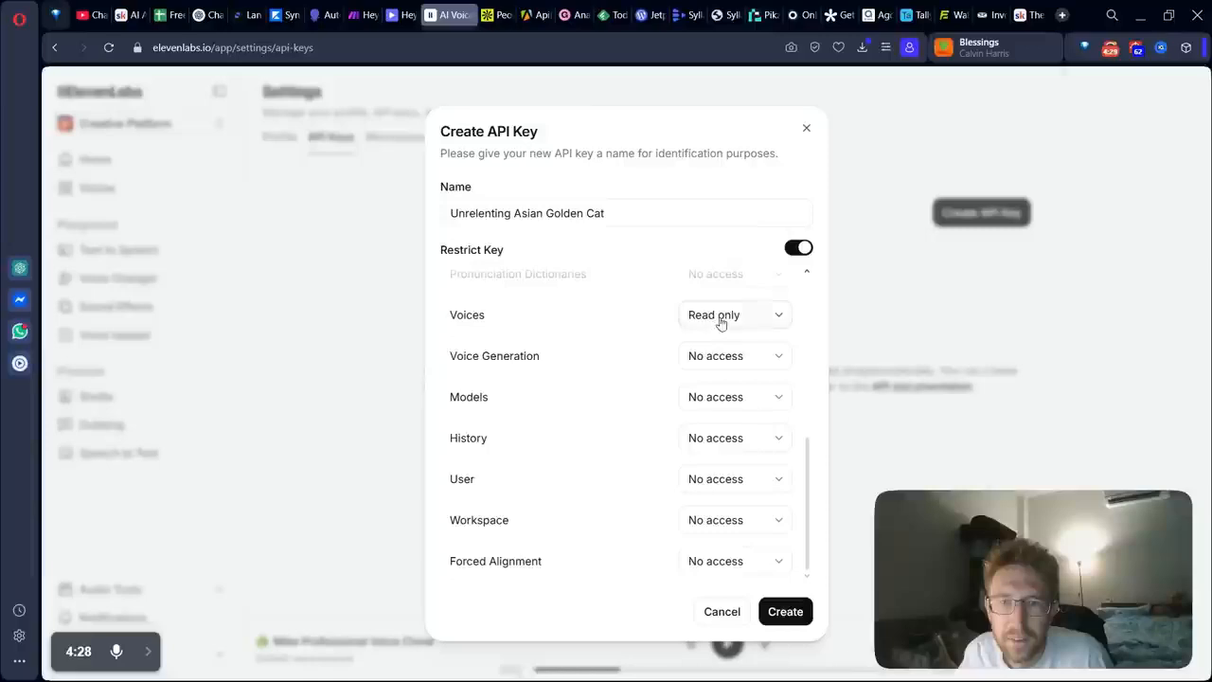
pyautogui.click(705, 364)
pyautogui.click(718, 416)
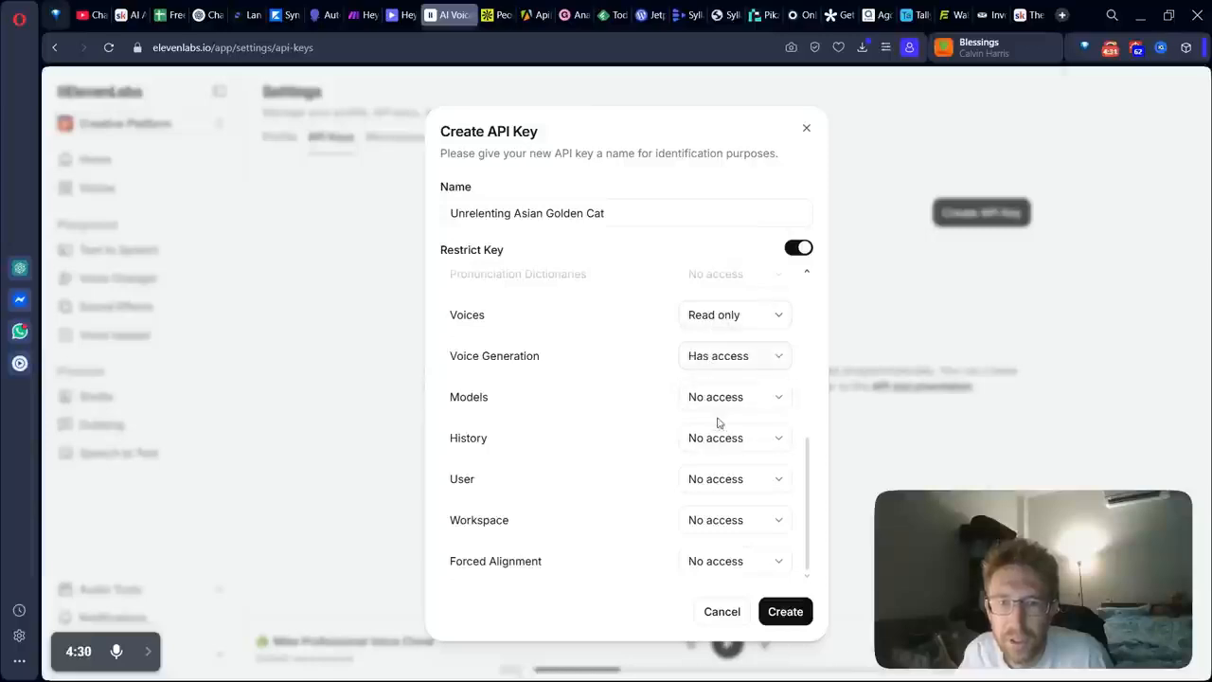
pyautogui.click(784, 612)
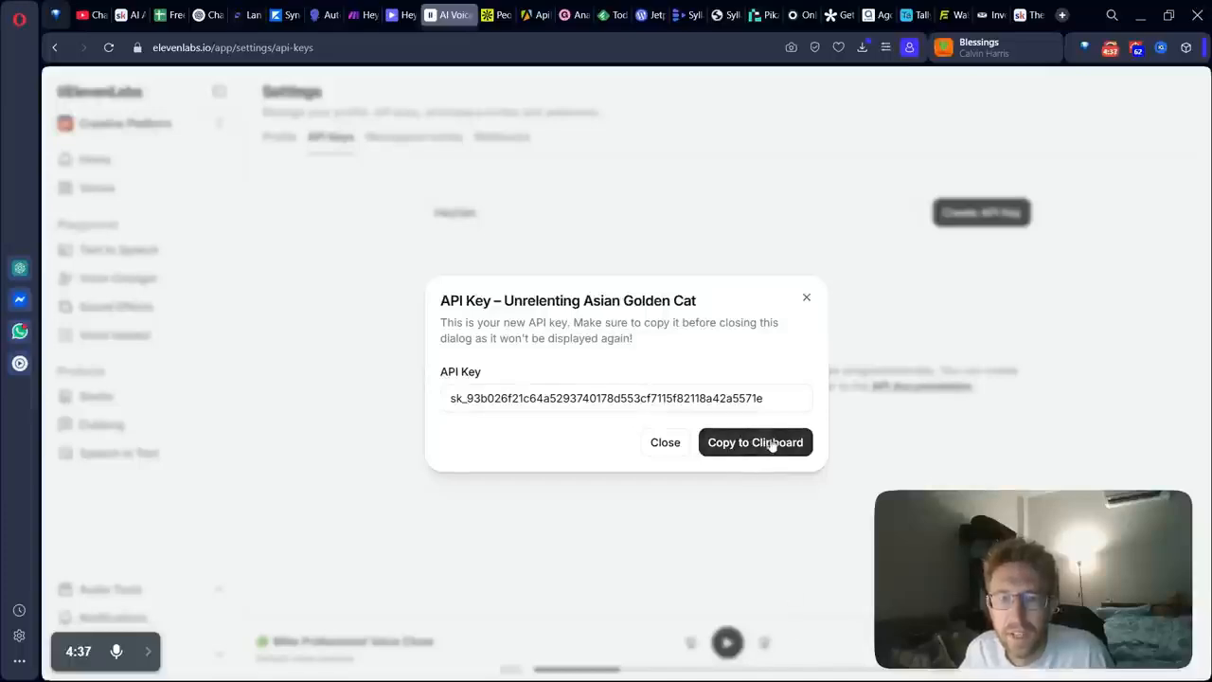
# - Close the new API key's dialog, switch to HeyGen's AI Voice page, and open the third-party voice integration
pyautogui.click(806, 298)
pyautogui.click(408, 12)
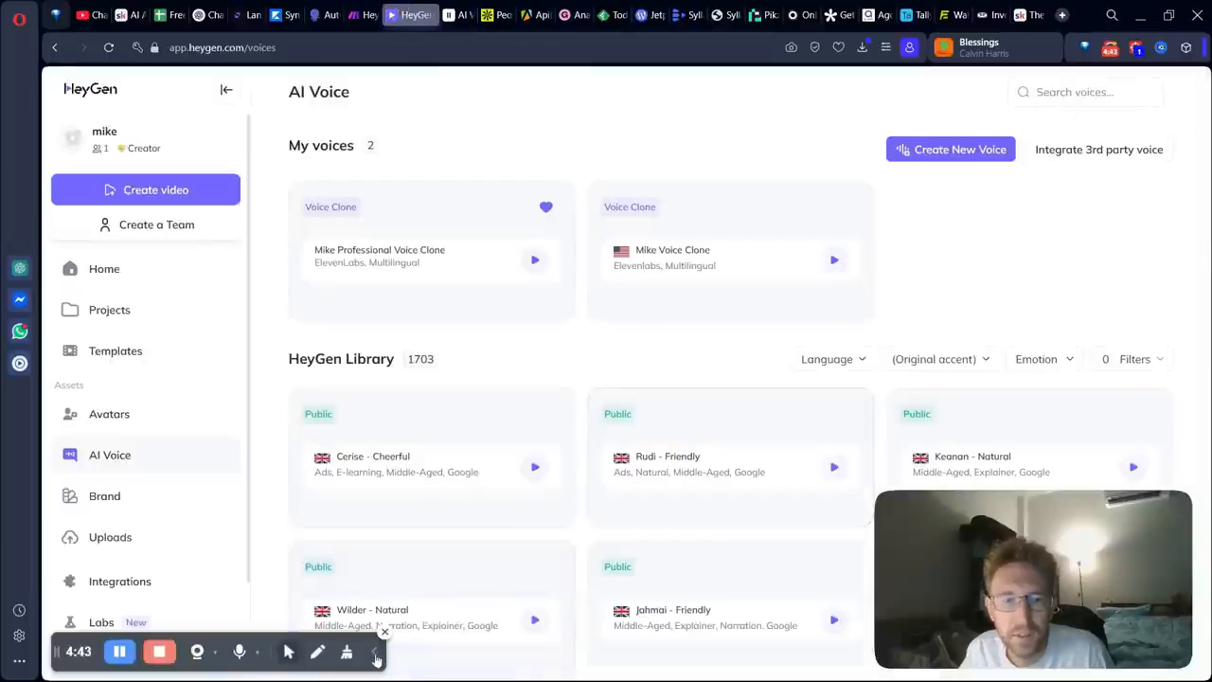
pyautogui.click(1107, 151)
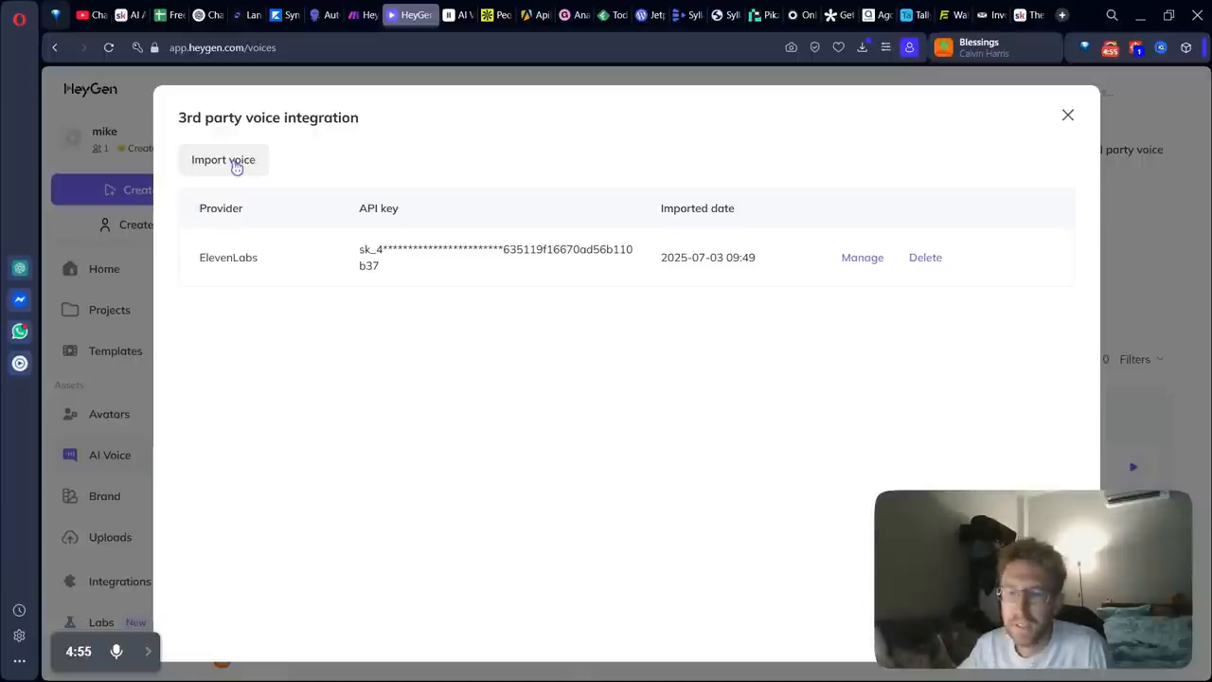
# - Try importing a voice with ElevenLabs as the service provider by entering the API key in the import form
pyautogui.click(236, 165)
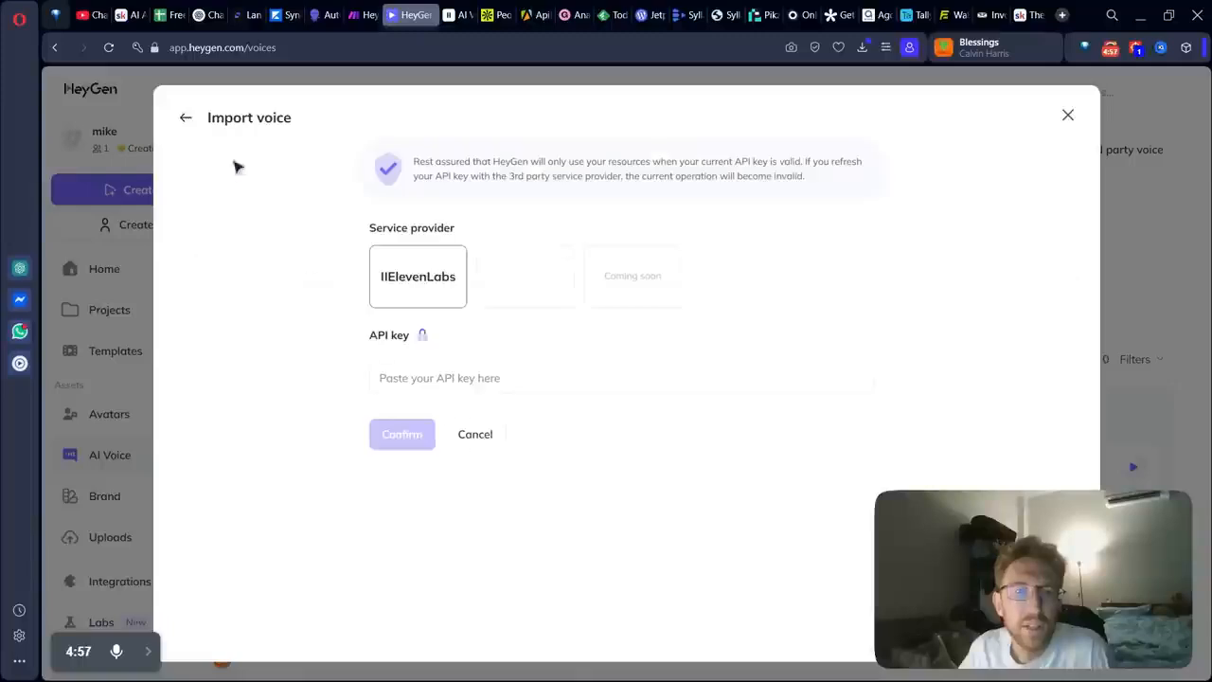
pyautogui.click(433, 377)
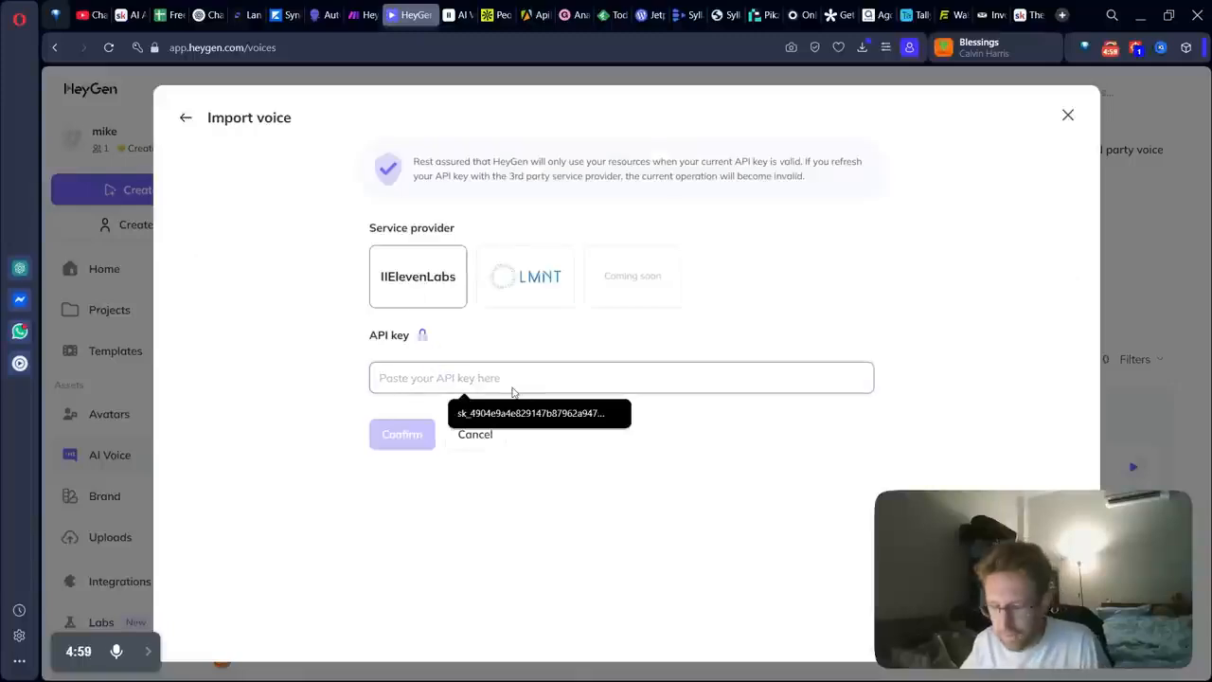
pyautogui.hotkey('ctrl', 'v')
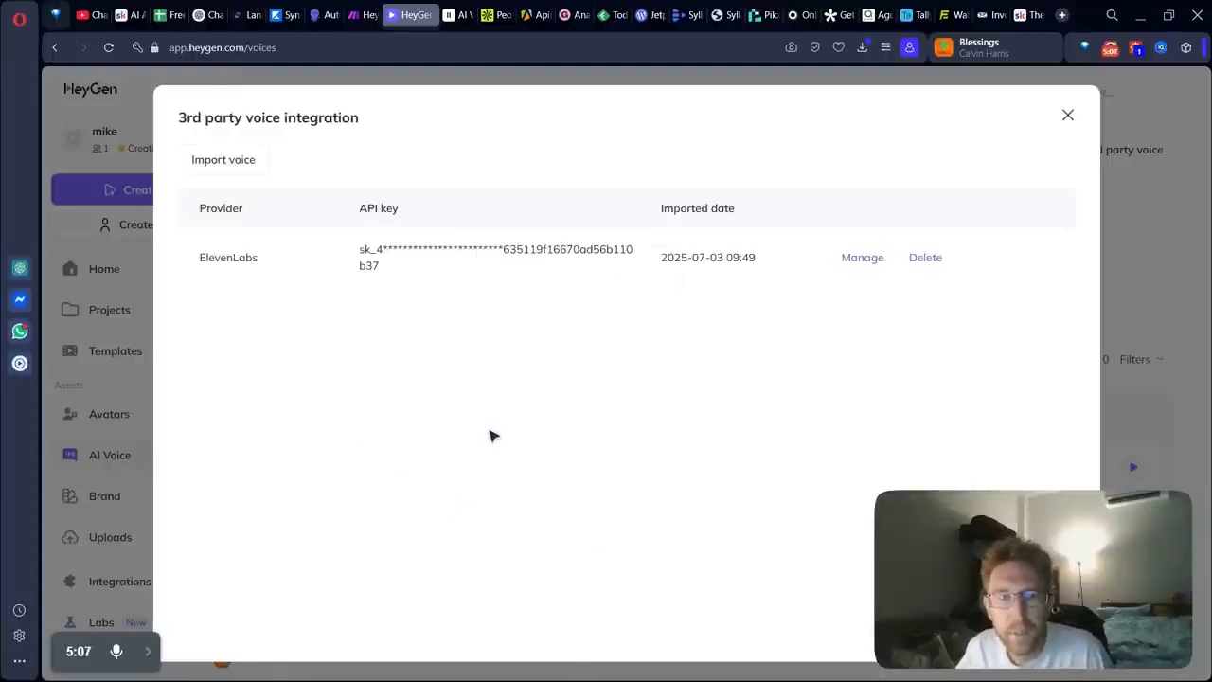
# - Check the professional voice clone's import setting in the ElevenLabs integration's voice management, and get that clone's voice ID from My voices
pyautogui.click(861, 263)
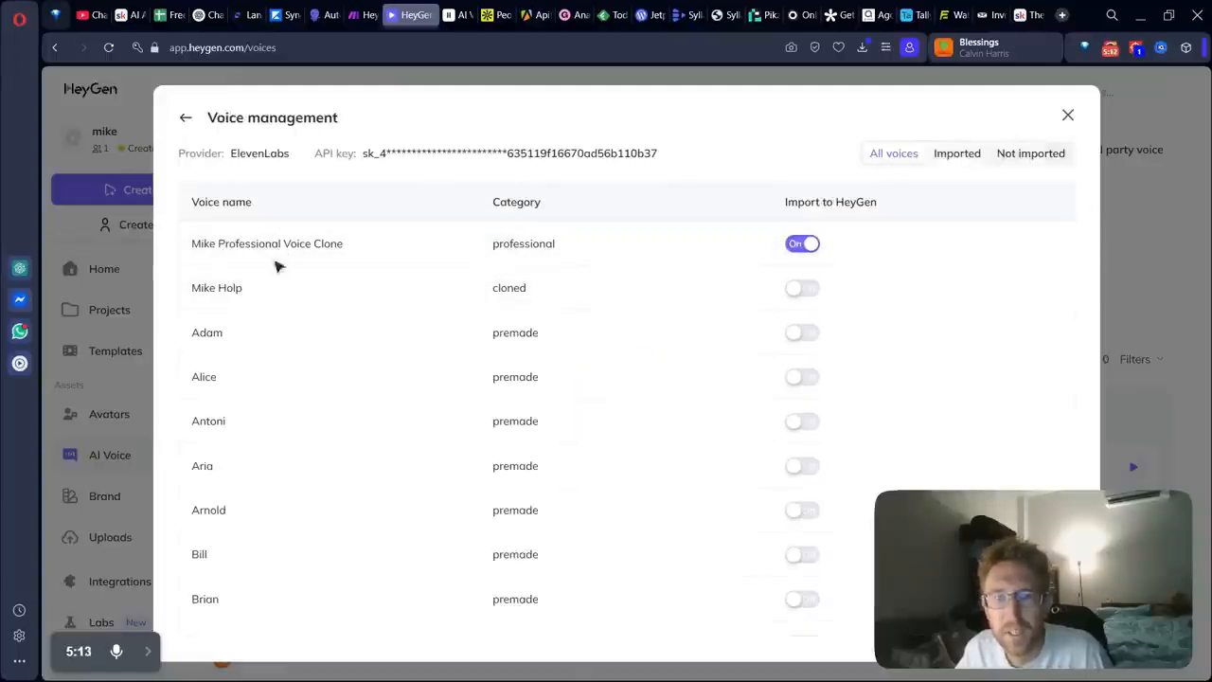
pyautogui.moveTo(193, 244); pyautogui.dragTo(365, 249)
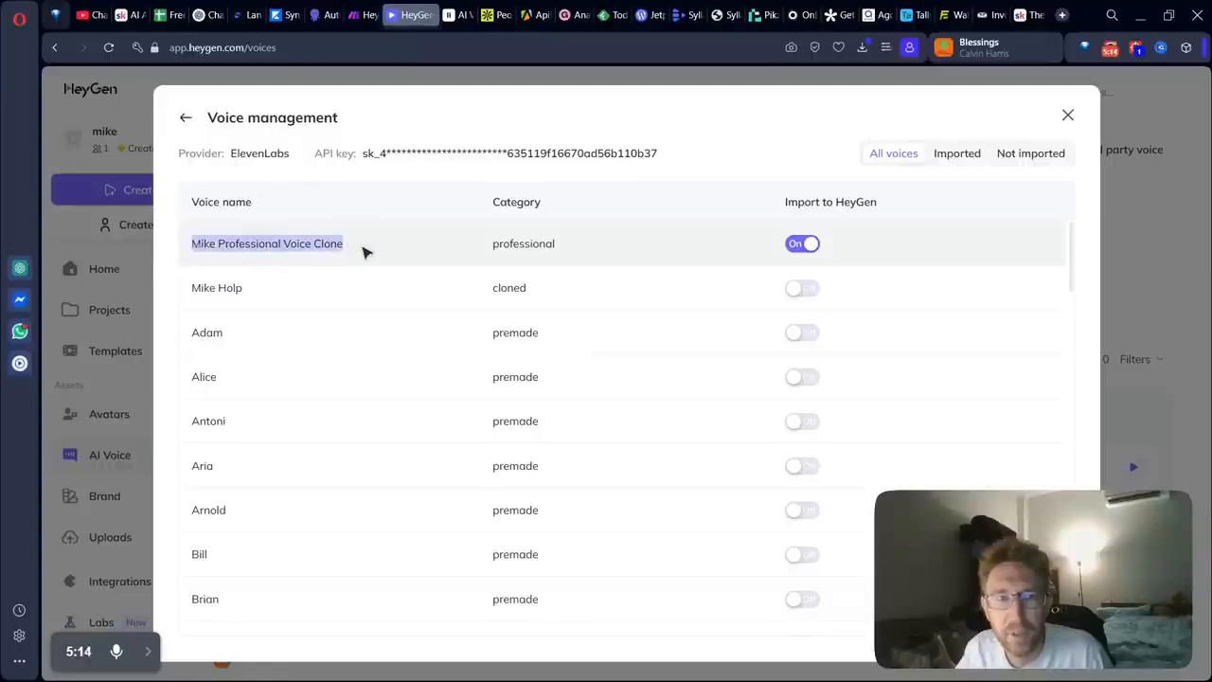
pyautogui.click(315, 250)
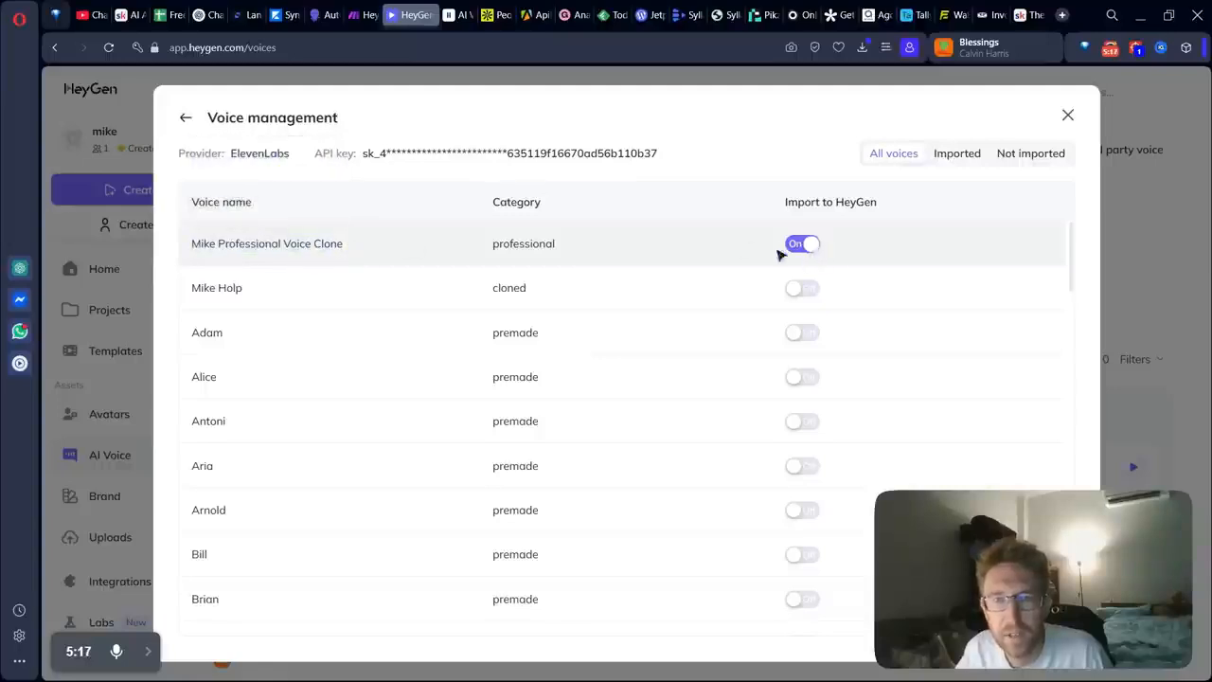
pyautogui.click(1066, 114)
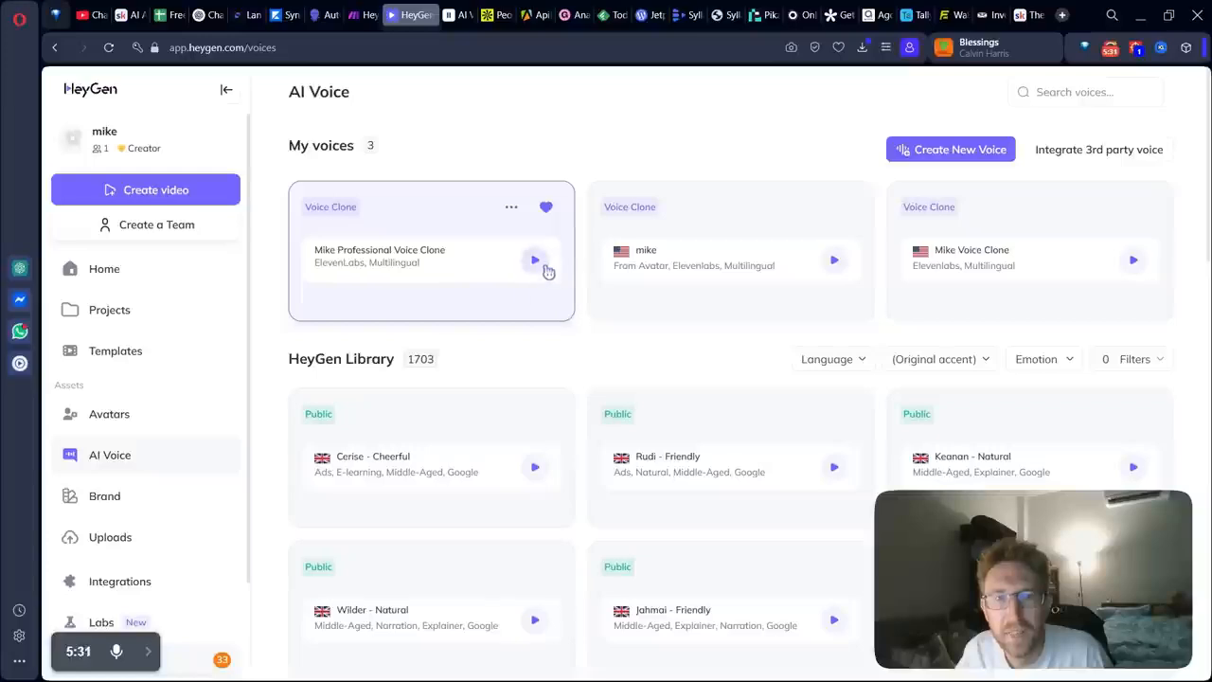
pyautogui.click(511, 210)
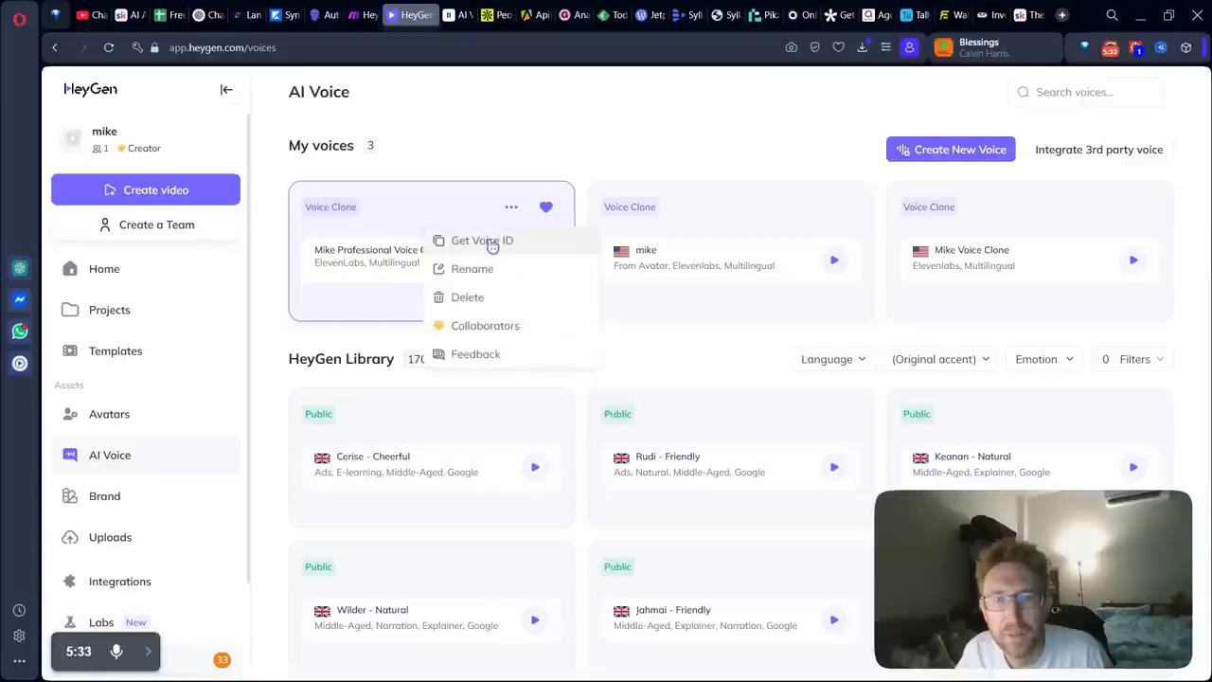
pyautogui.click(482, 241)
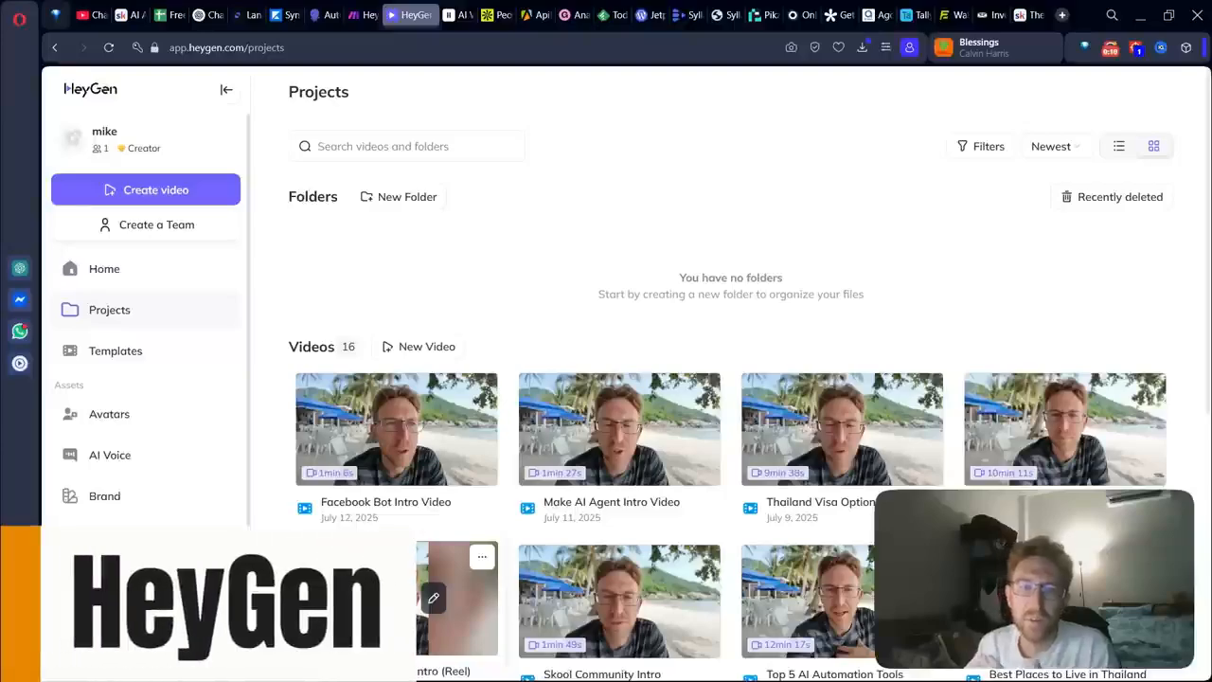
# - Look through the existing videos in Projects and create a new landscape video from scratch
pyautogui.scroll(-4, 634, 449)
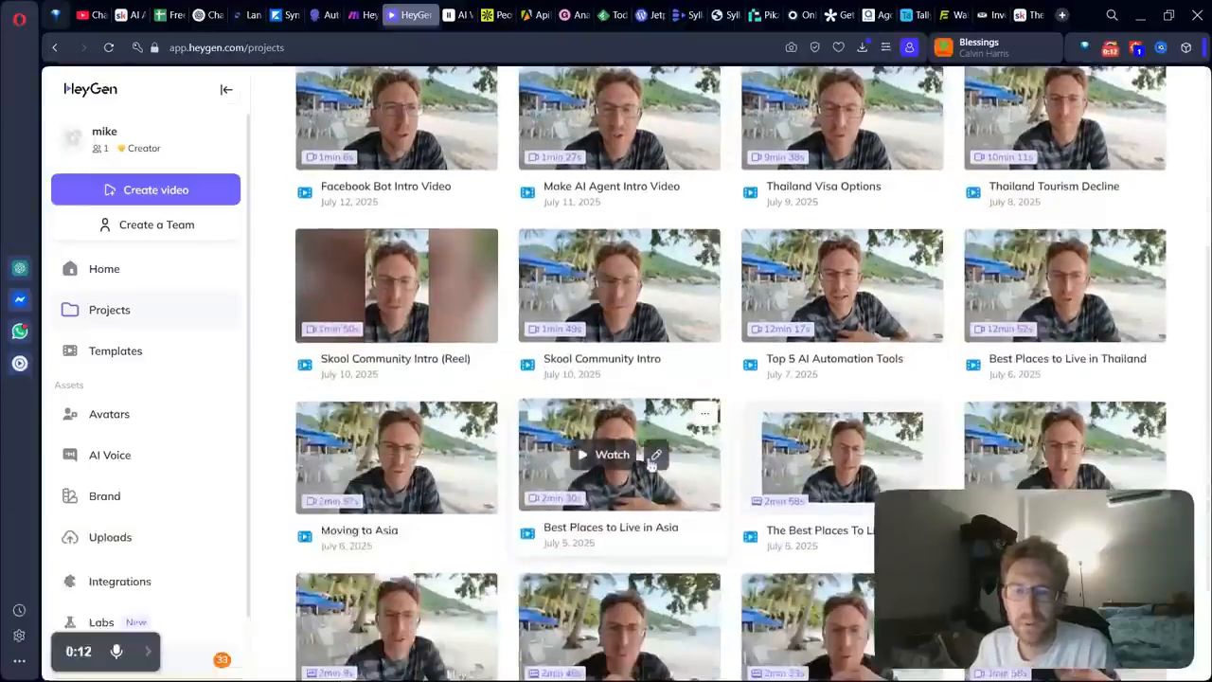
pyautogui.scroll(-2, 651, 464)
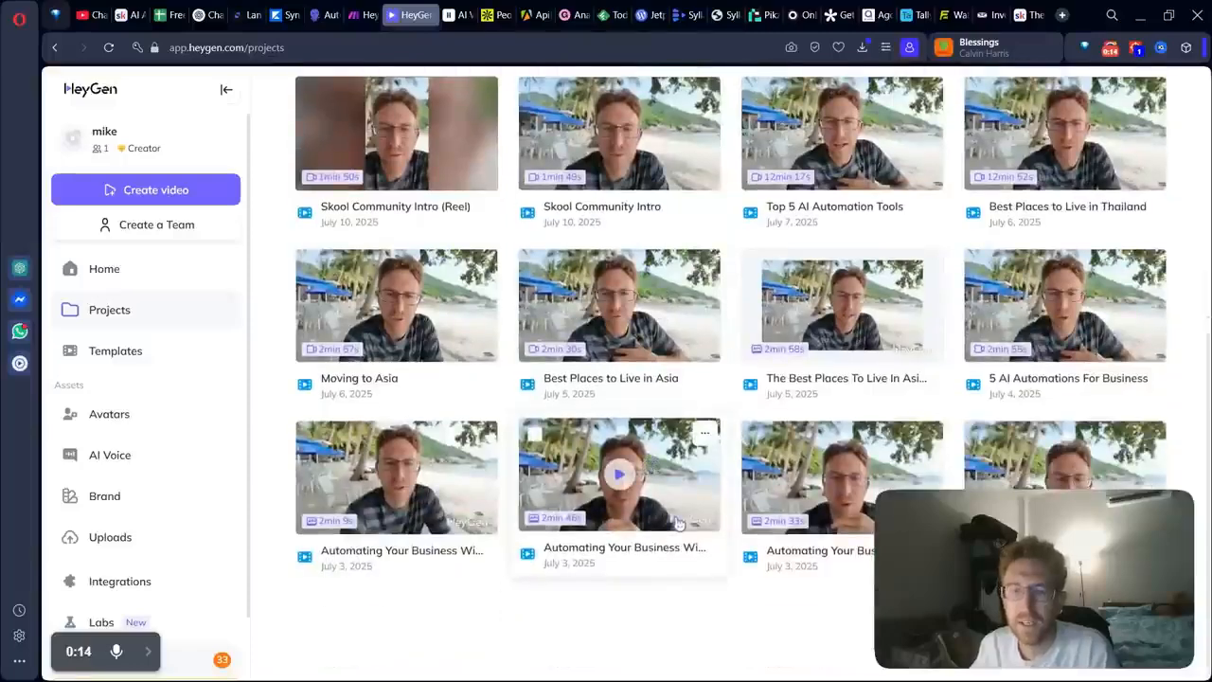
pyautogui.scroll(6, 680, 523)
pyautogui.scroll(-1, 684, 522)
pyautogui.scroll(-3, 684, 522)
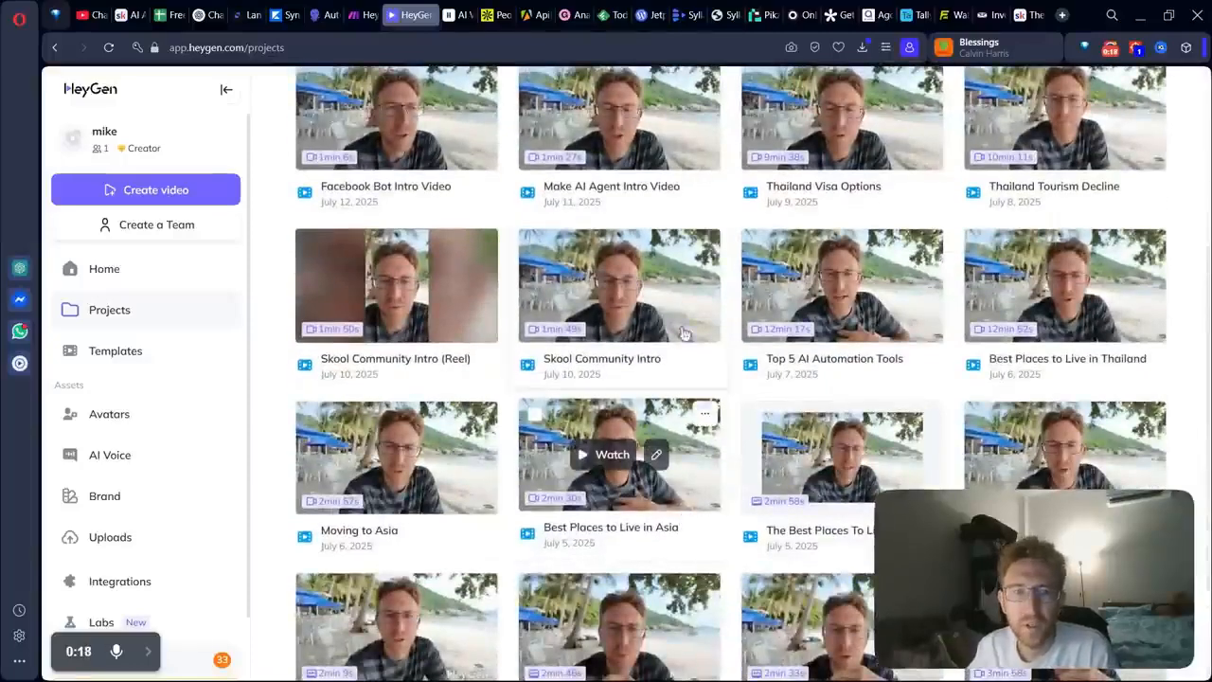
pyautogui.scroll(5, 833, 369)
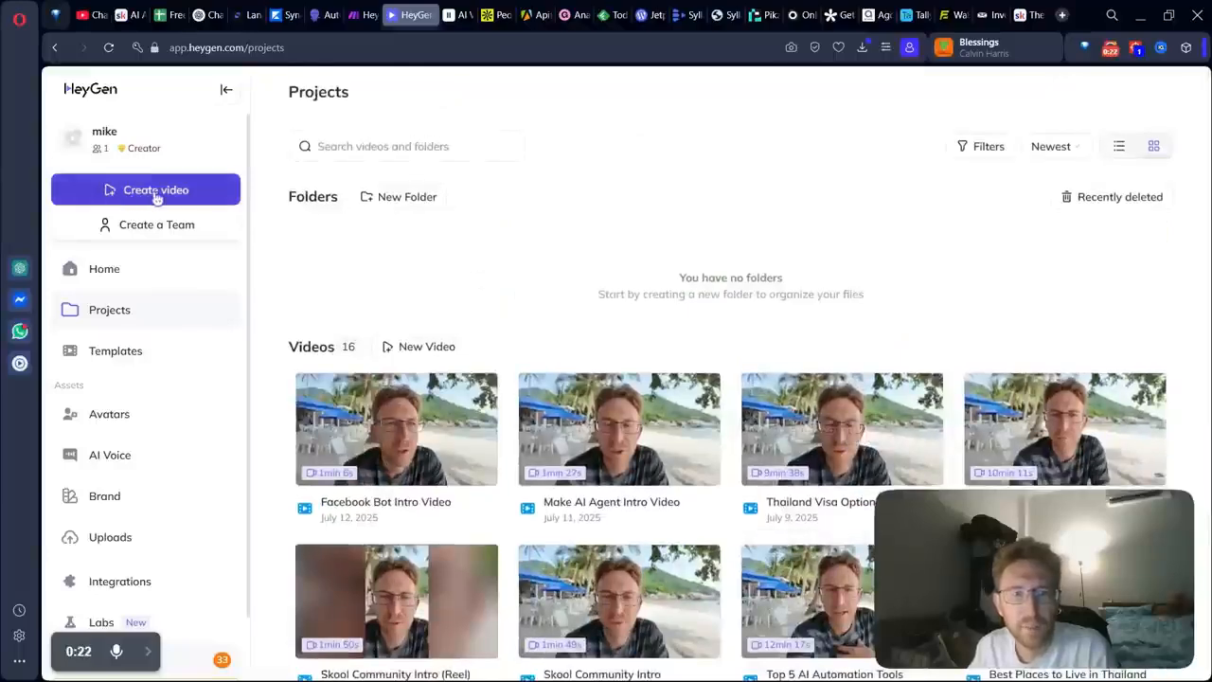
pyautogui.click(156, 193)
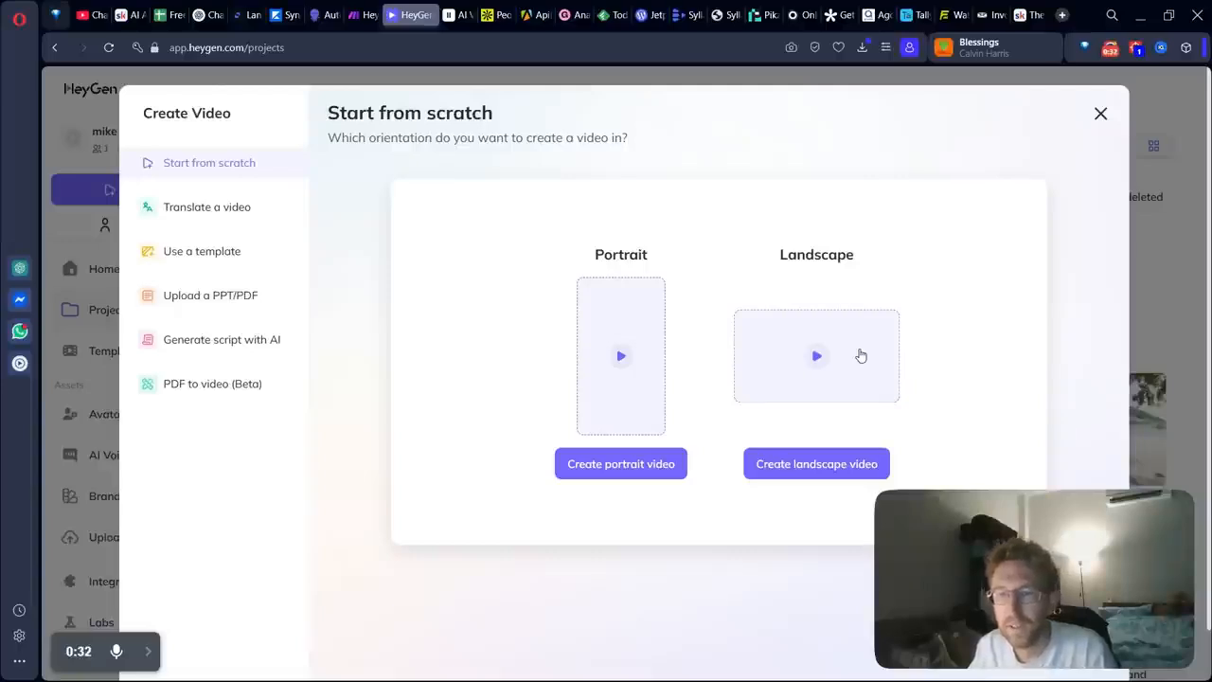
pyautogui.click(798, 464)
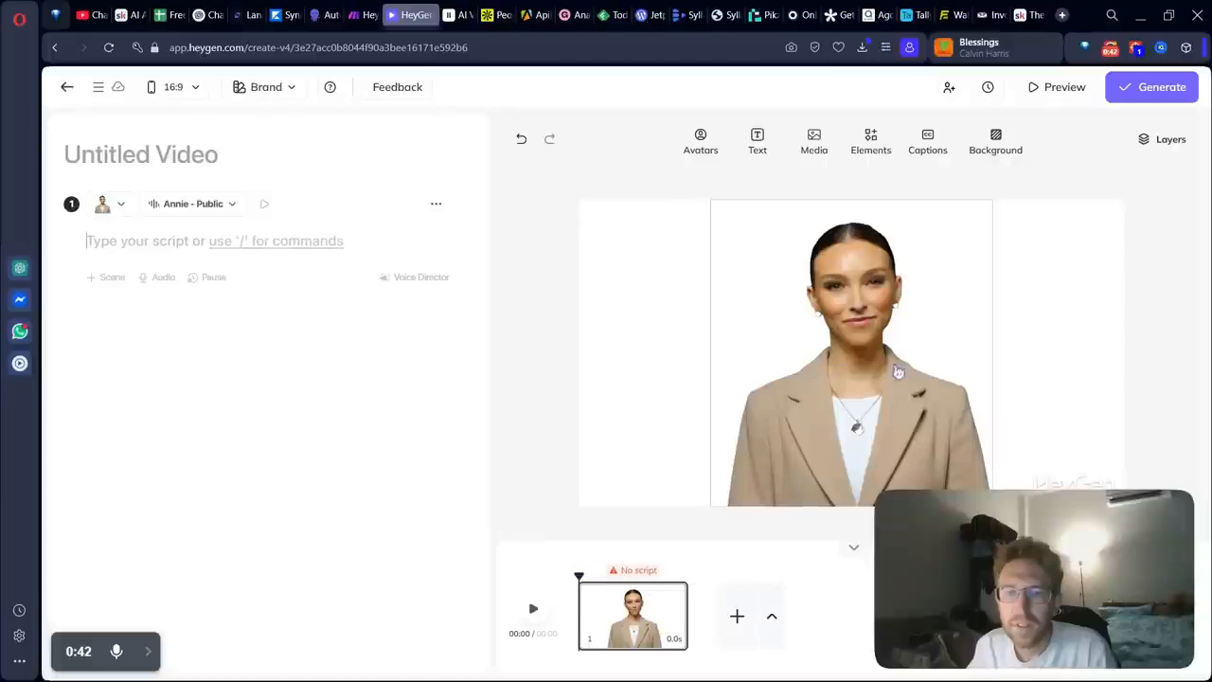
# - Replace the default avatar in scene 1 with the custom beach avatar from My Avatars
pyautogui.click(873, 330)
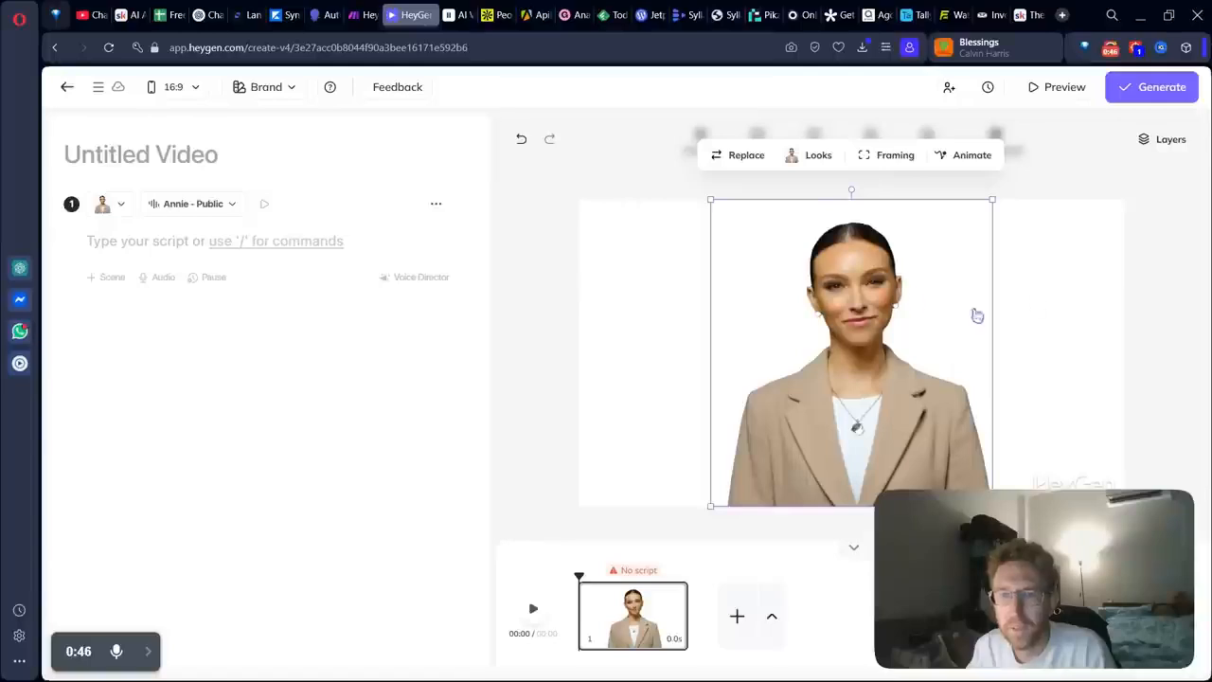
pyautogui.click(1137, 306)
pyautogui.click(126, 206)
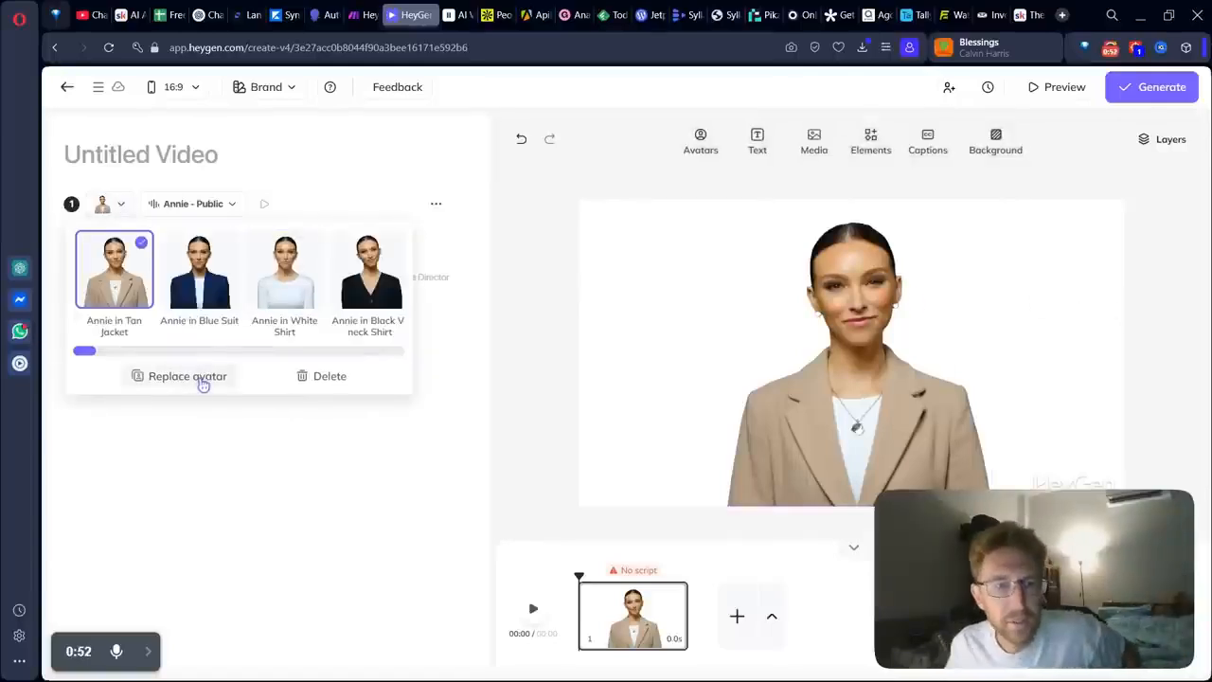
pyautogui.click(203, 381)
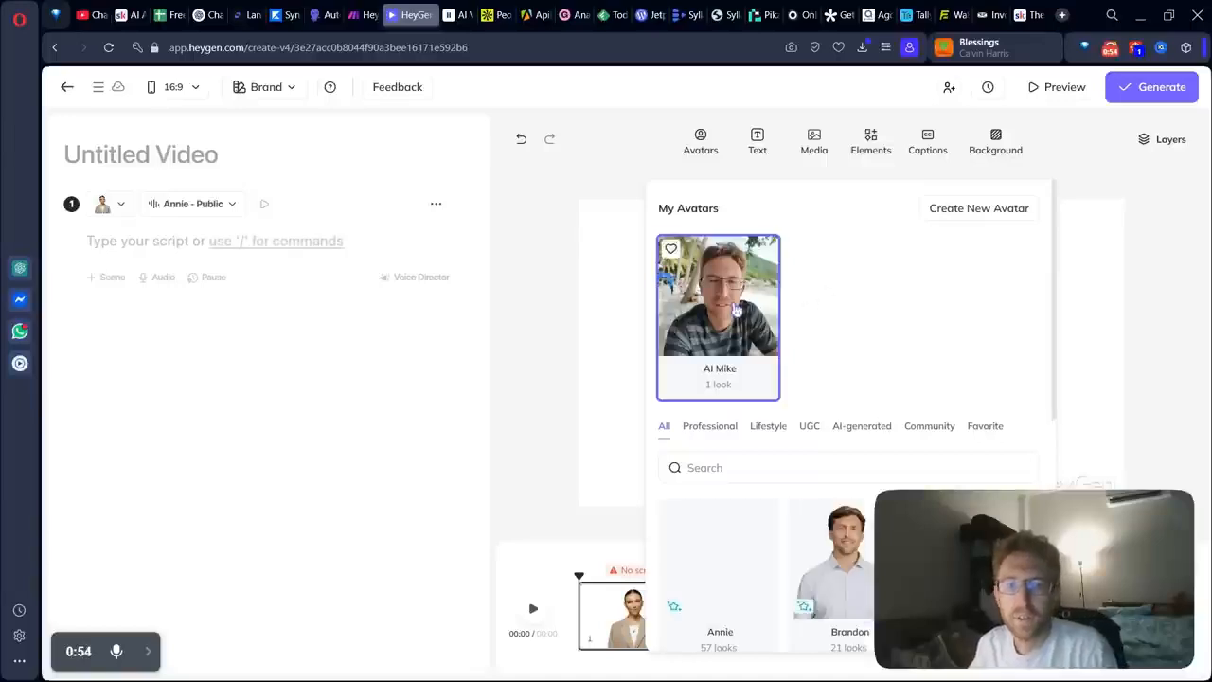
pyautogui.click(732, 306)
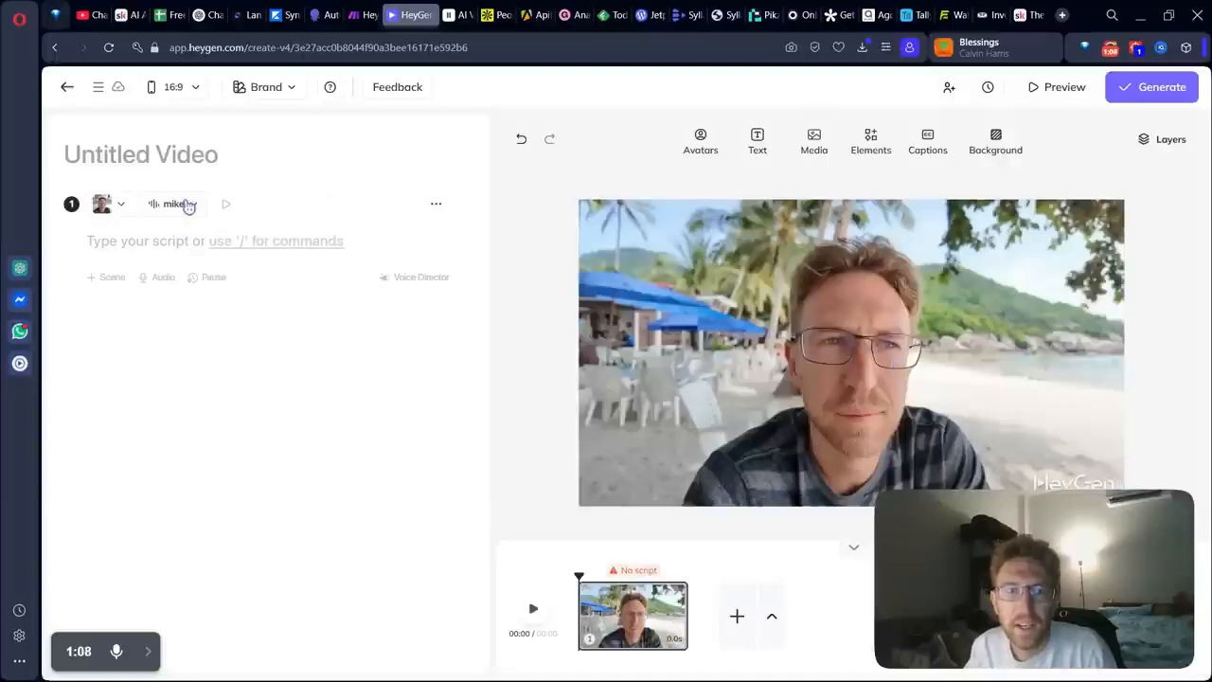
# - Change scene 1's voice to the ElevenLabs professional voice clone from My Voices
pyautogui.click(188, 205)
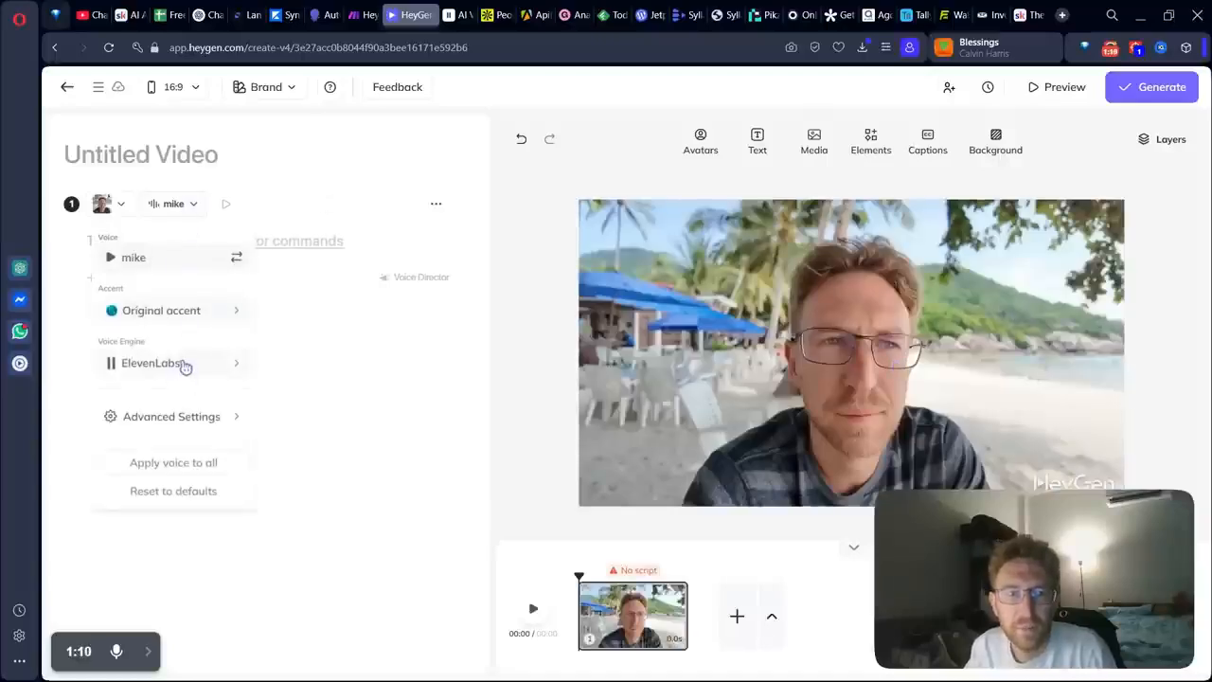
pyautogui.click(154, 257)
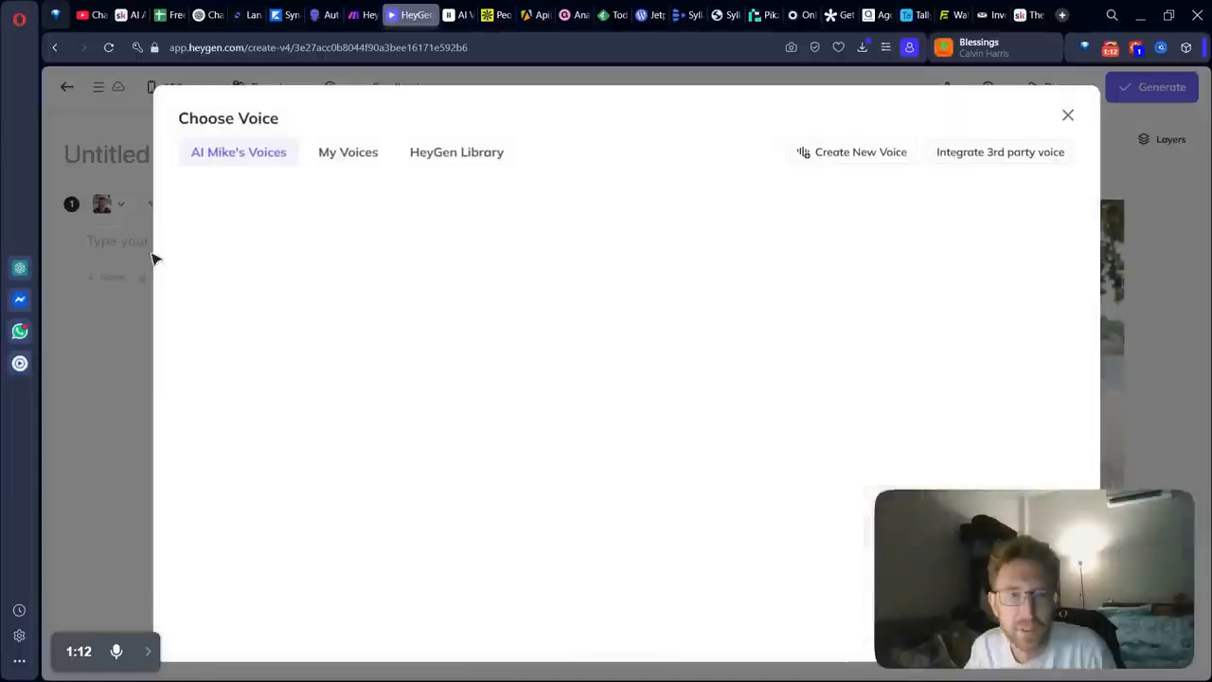
pyautogui.click(350, 153)
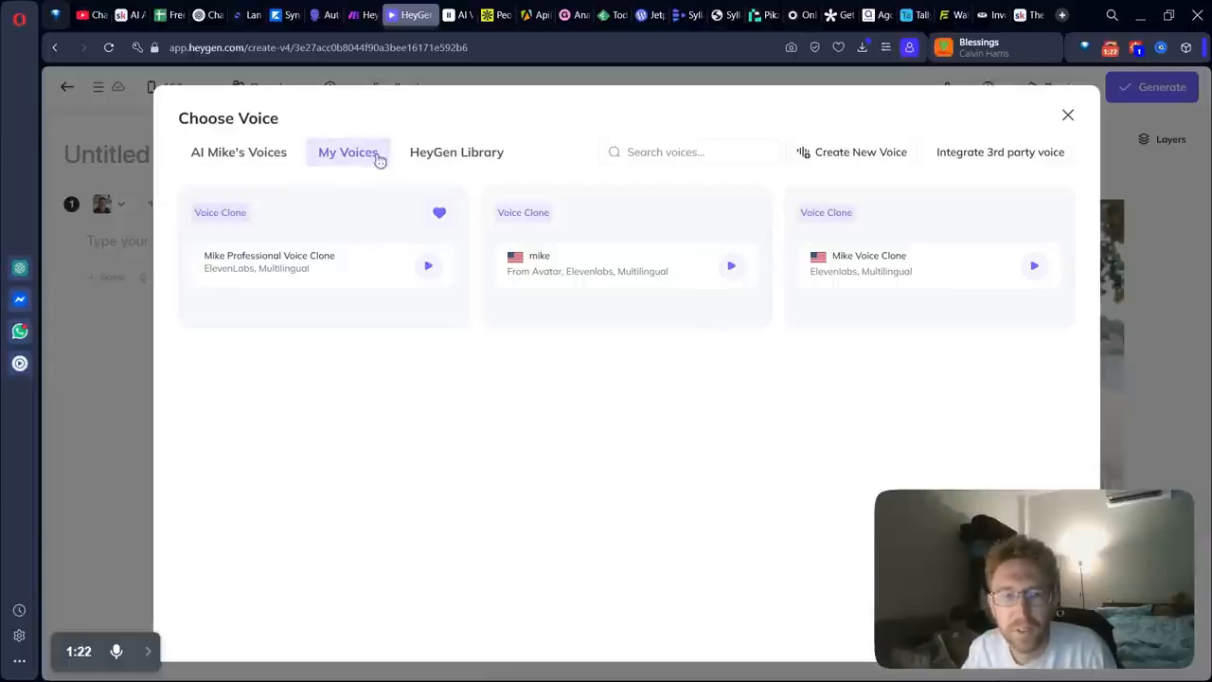
pyautogui.click(346, 234)
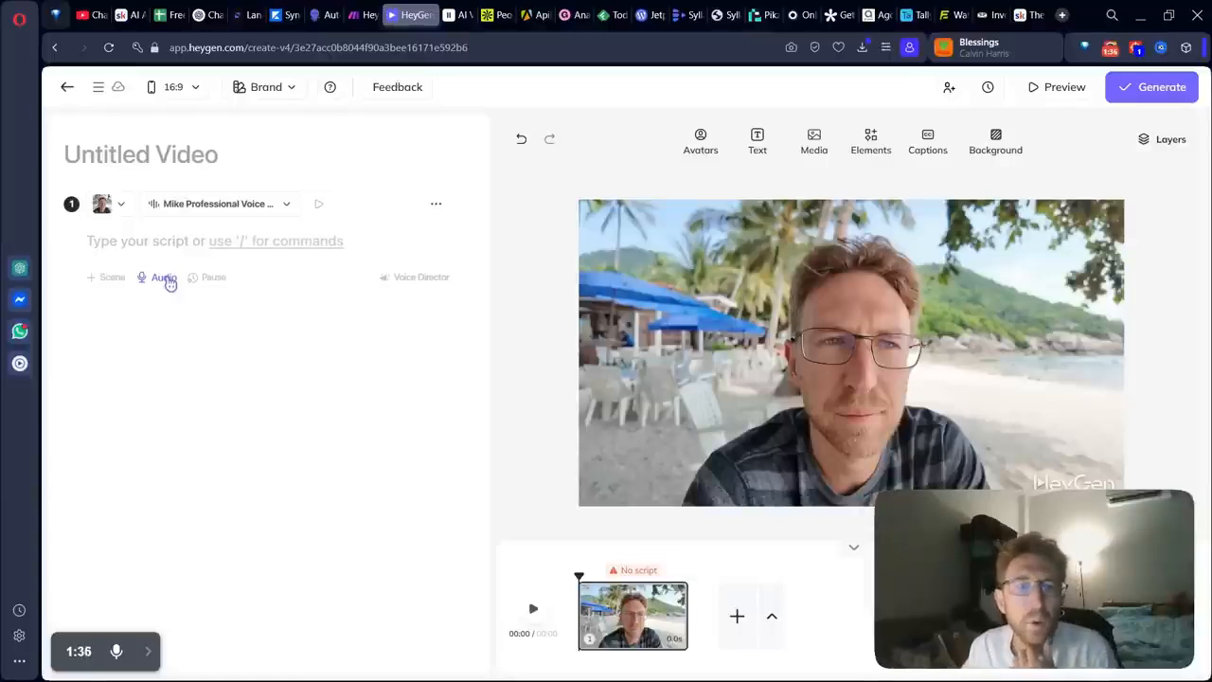
# - Switch to the ChatGPT sidebar and send the prompt "create a script for an ai avatar video introducing people to my free skool community"
pyautogui.click(18, 272)
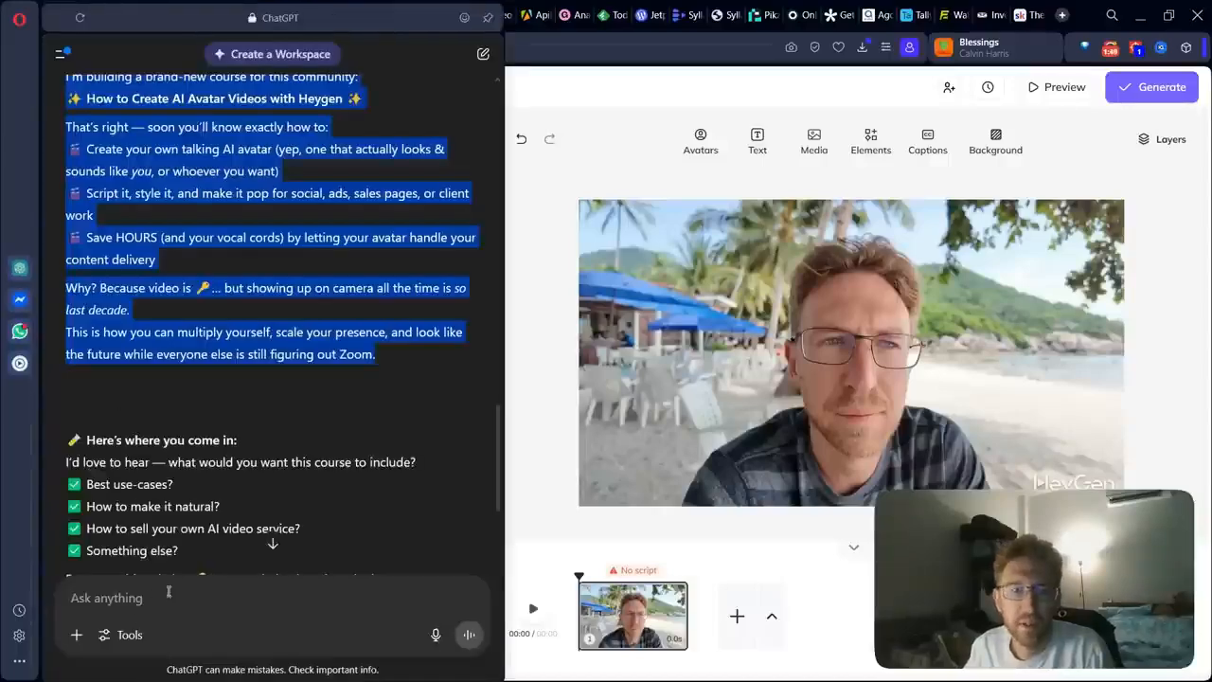
pyautogui.scroll(3, 197, 282)
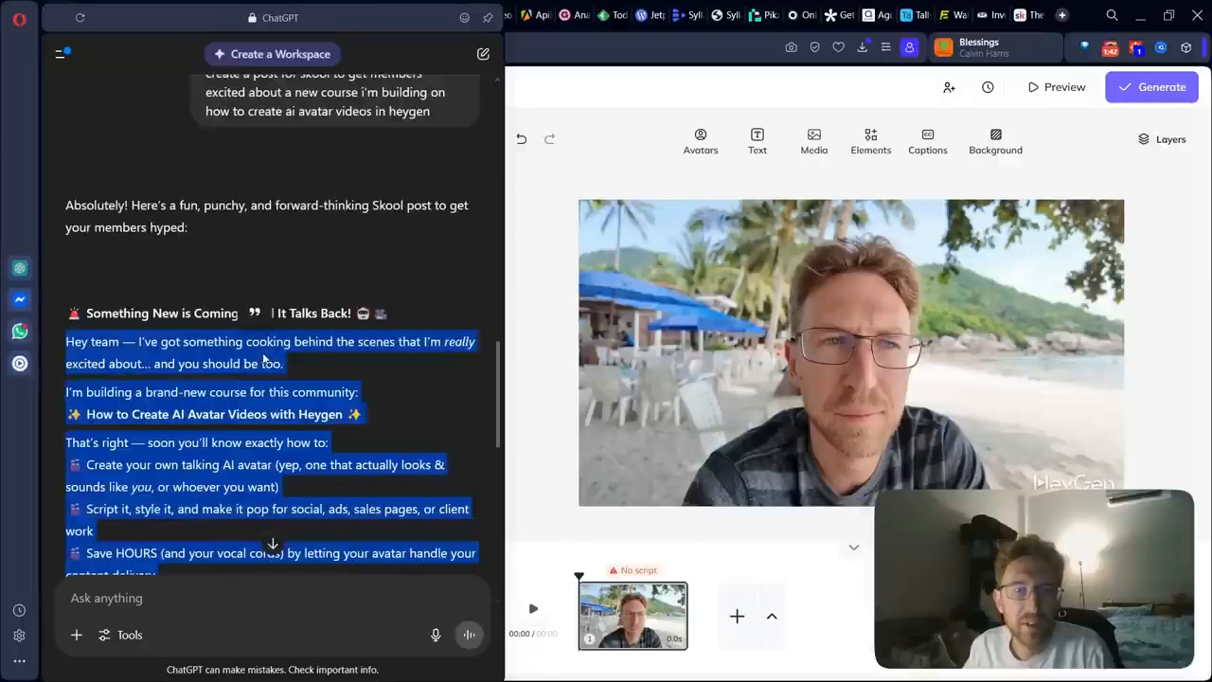
pyautogui.scroll(-3, 265, 359)
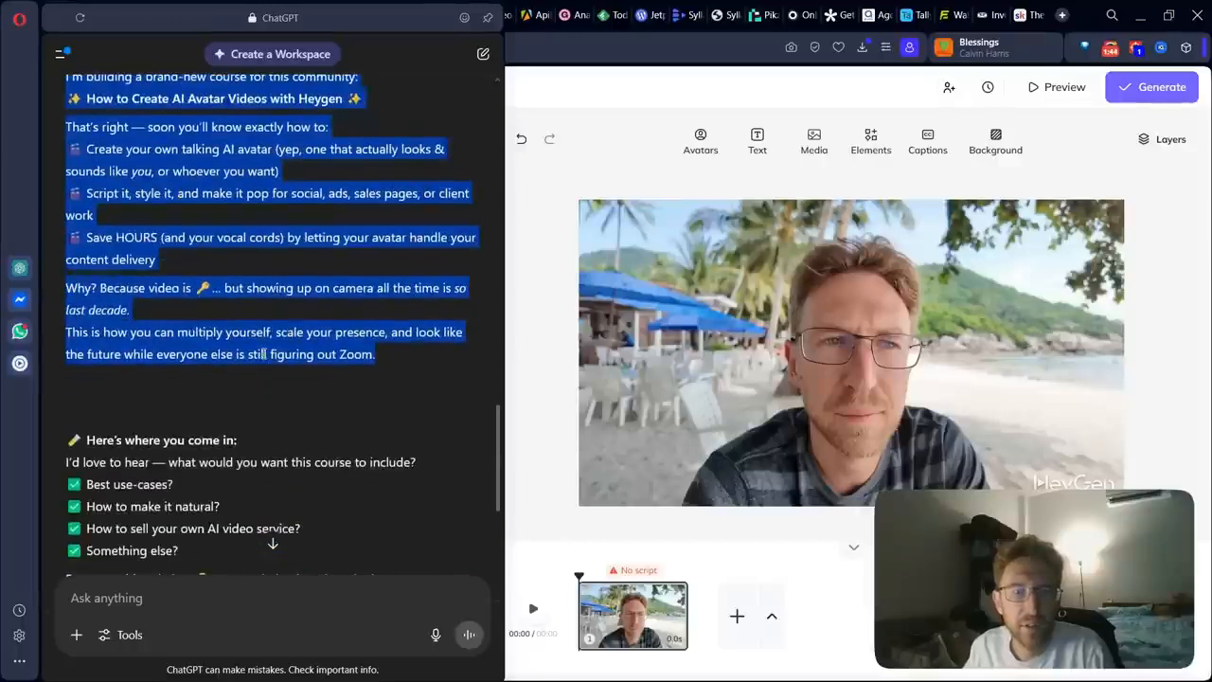
pyautogui.click(159, 592)
pyautogui.write('create ')
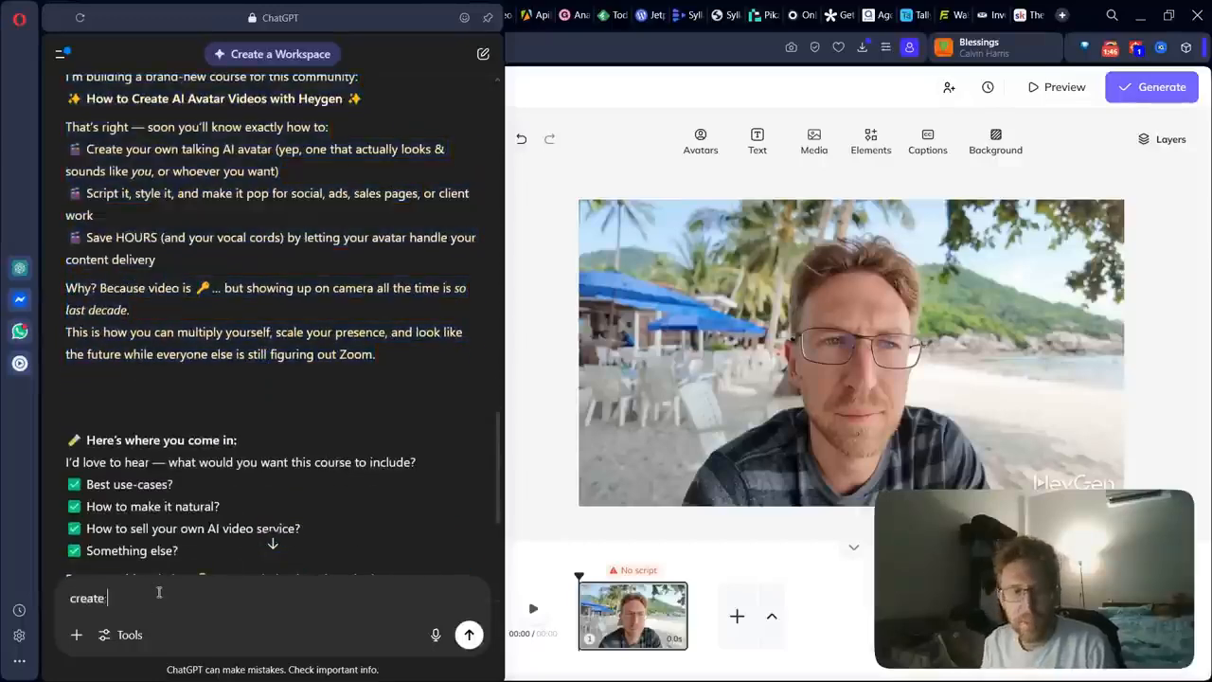
pyautogui.write('a script for an ai')
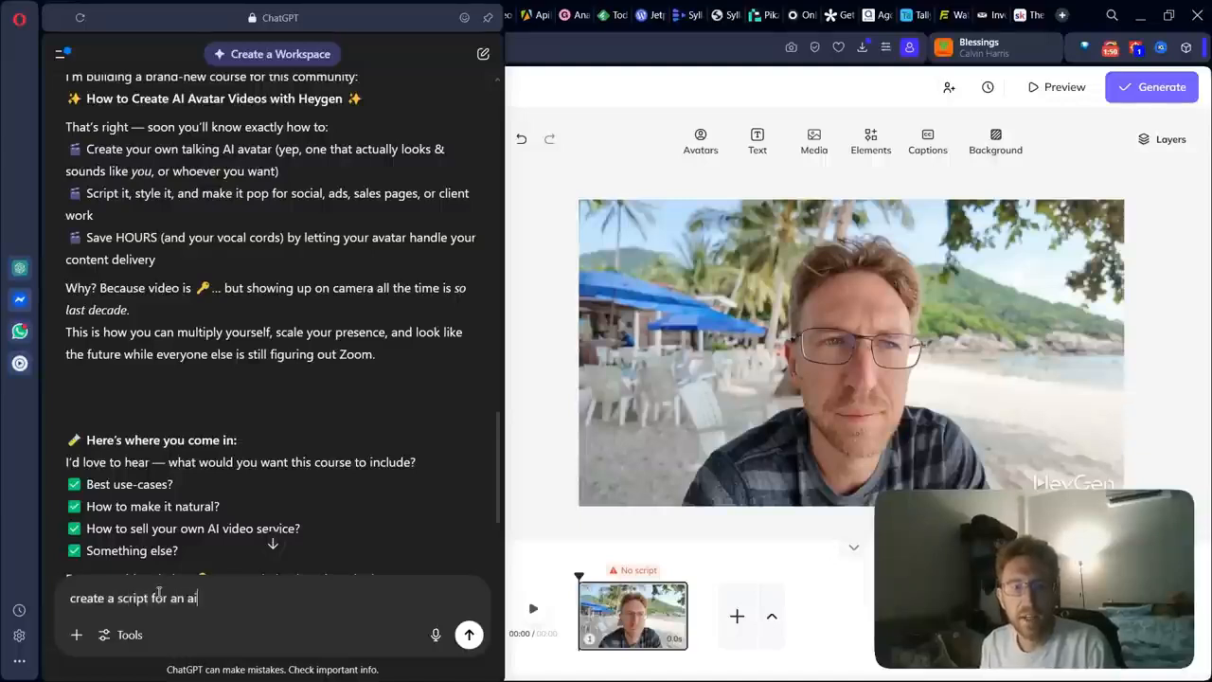
pyautogui.press('BackSpace')
pyautogui.press('BackSpace')
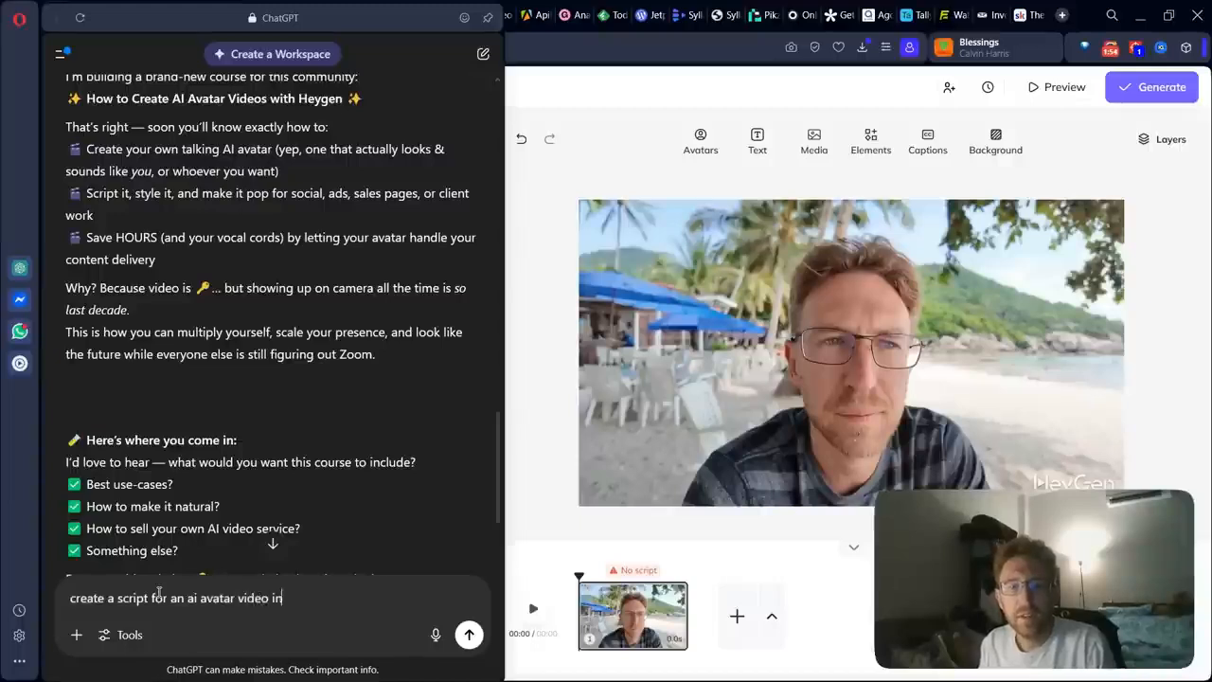
pyautogui.write('o my fre')
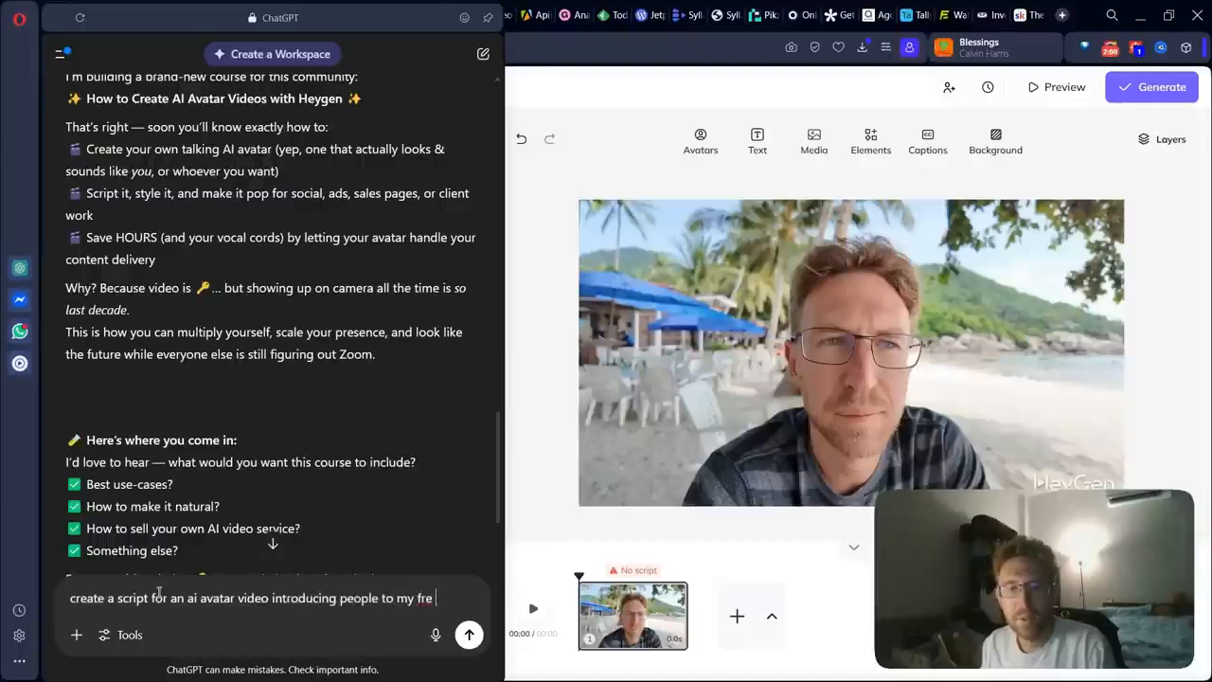
pyautogui.write('e skool community')
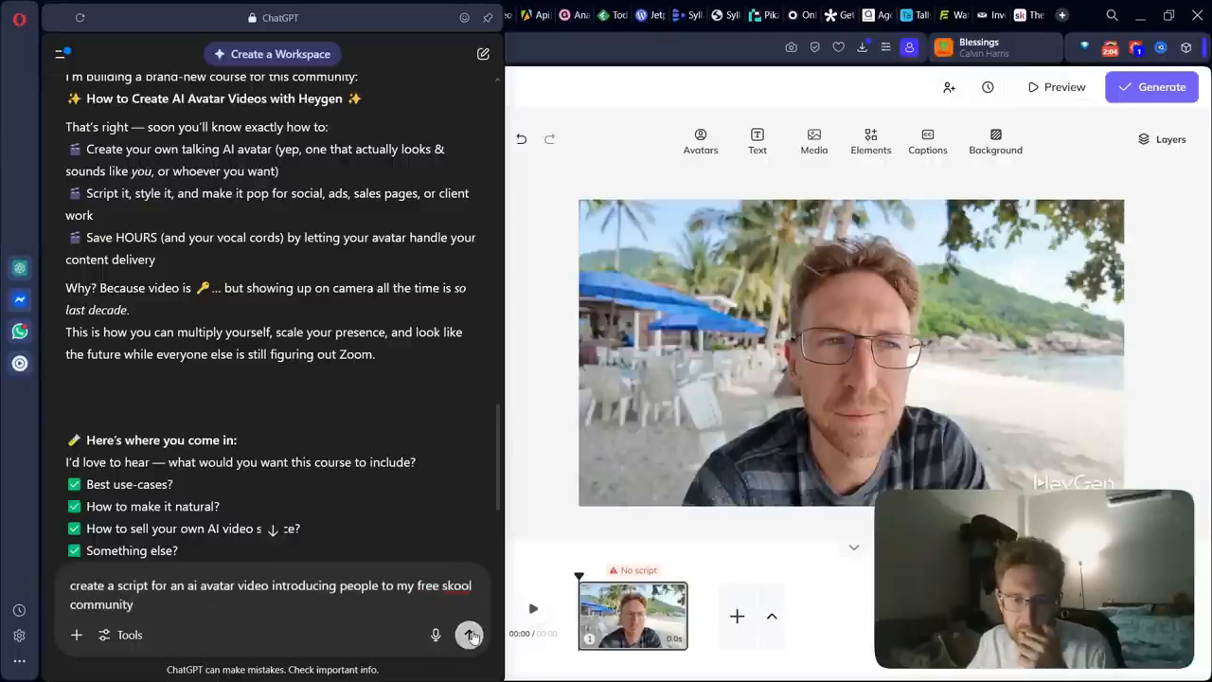
pyautogui.click(469, 634)
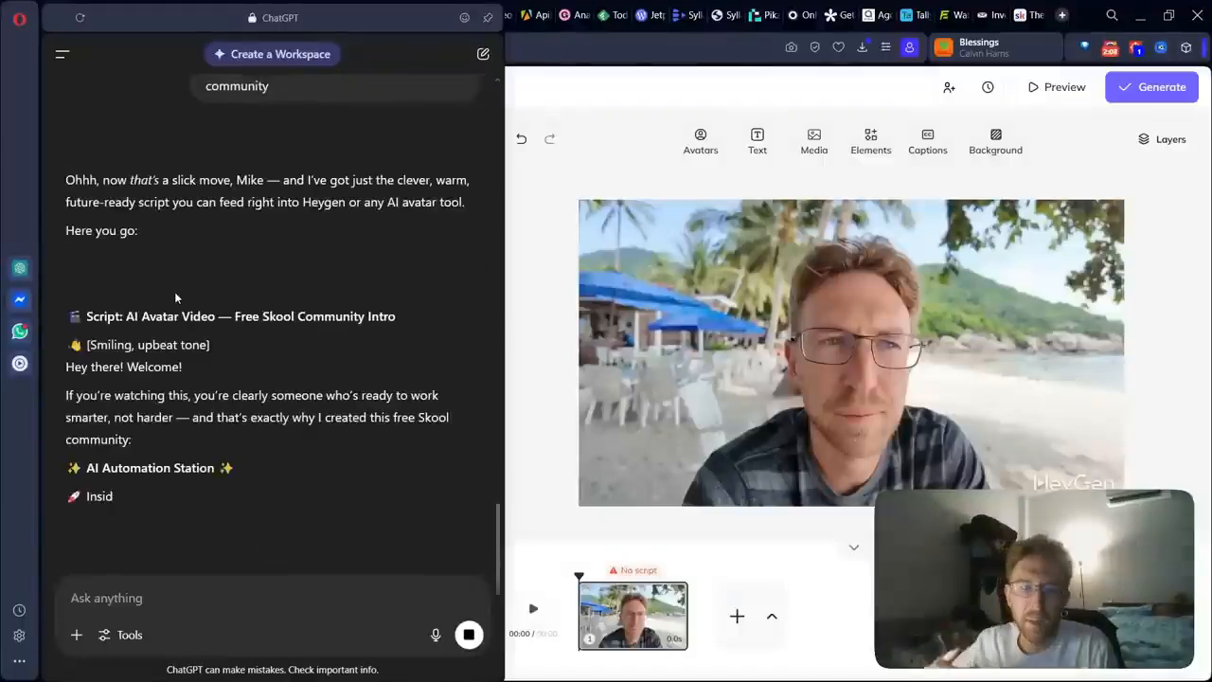
# - Copy the generated Free Skool Community Intro script from ChatGPT and paste it as scene 1's script in HeyGen
pyautogui.scroll(-2, 209, 366)
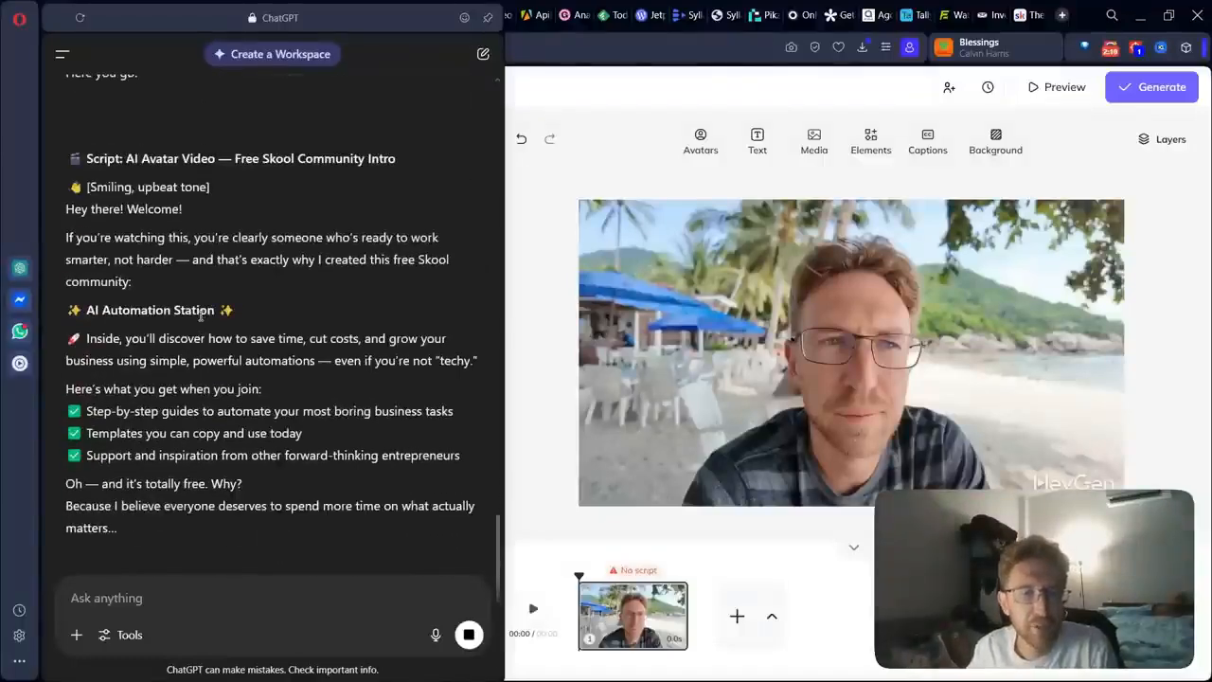
pyautogui.moveTo(68, 155); pyautogui.dragTo(149, 420)
pyautogui.click(553, 346)
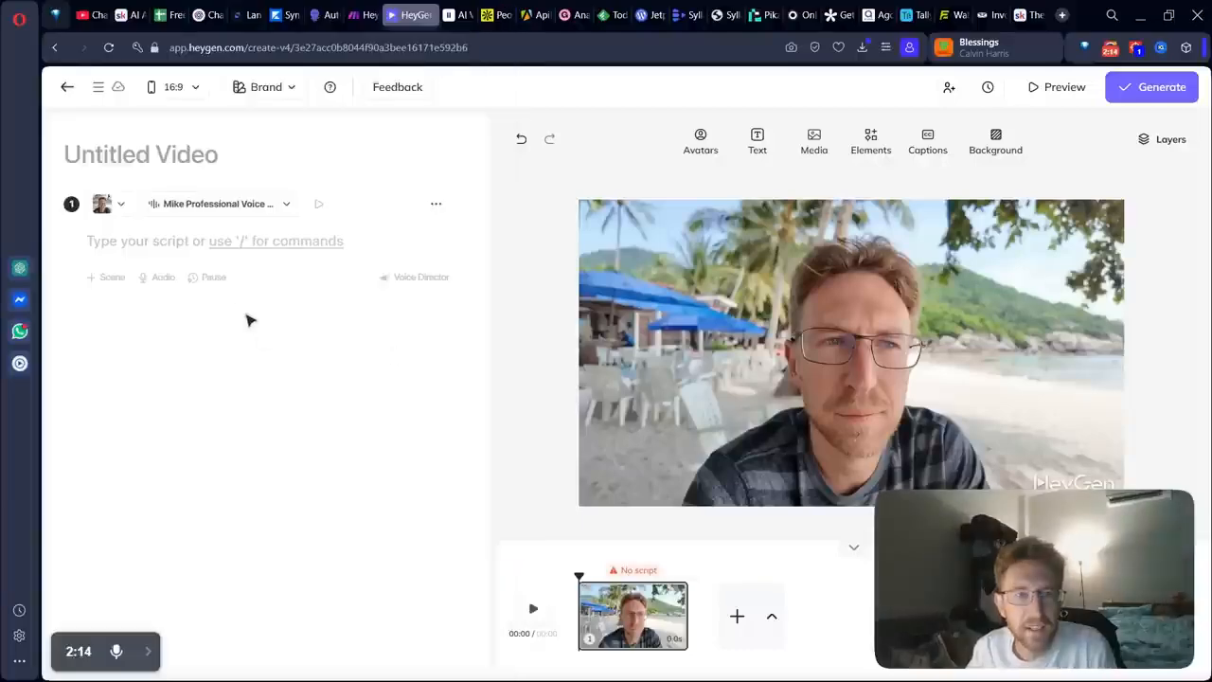
pyautogui.hotkey('ctrl', 'v')
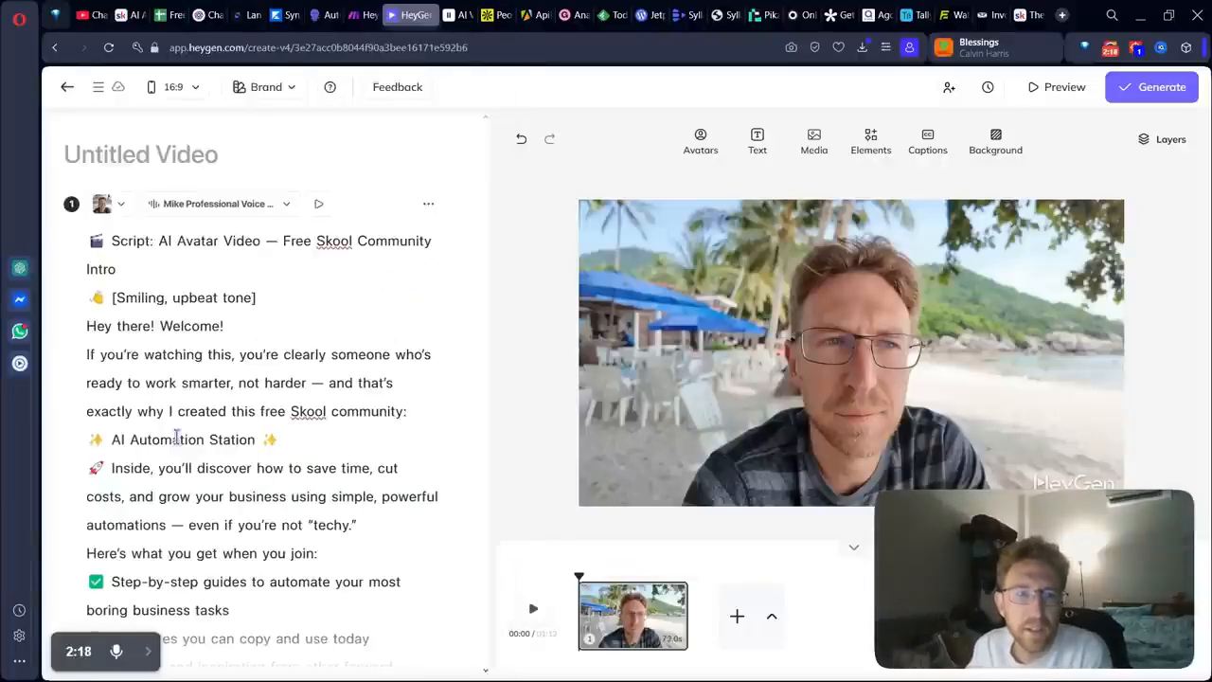
pyautogui.moveTo(99, 299); pyautogui.dragTo(267, 314)
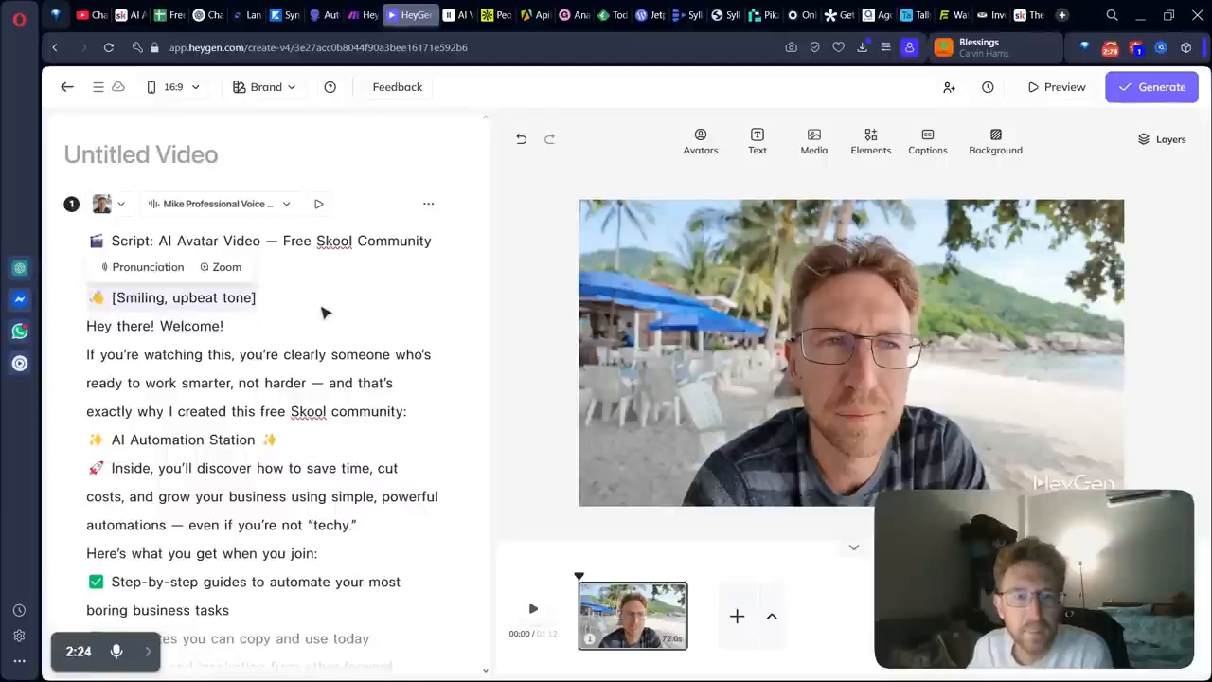
pyautogui.click(322, 313)
# - Switch to the full scenario list in Make and look through the scenarios whose names contain "create" or "script"
pyautogui.click(363, 11)
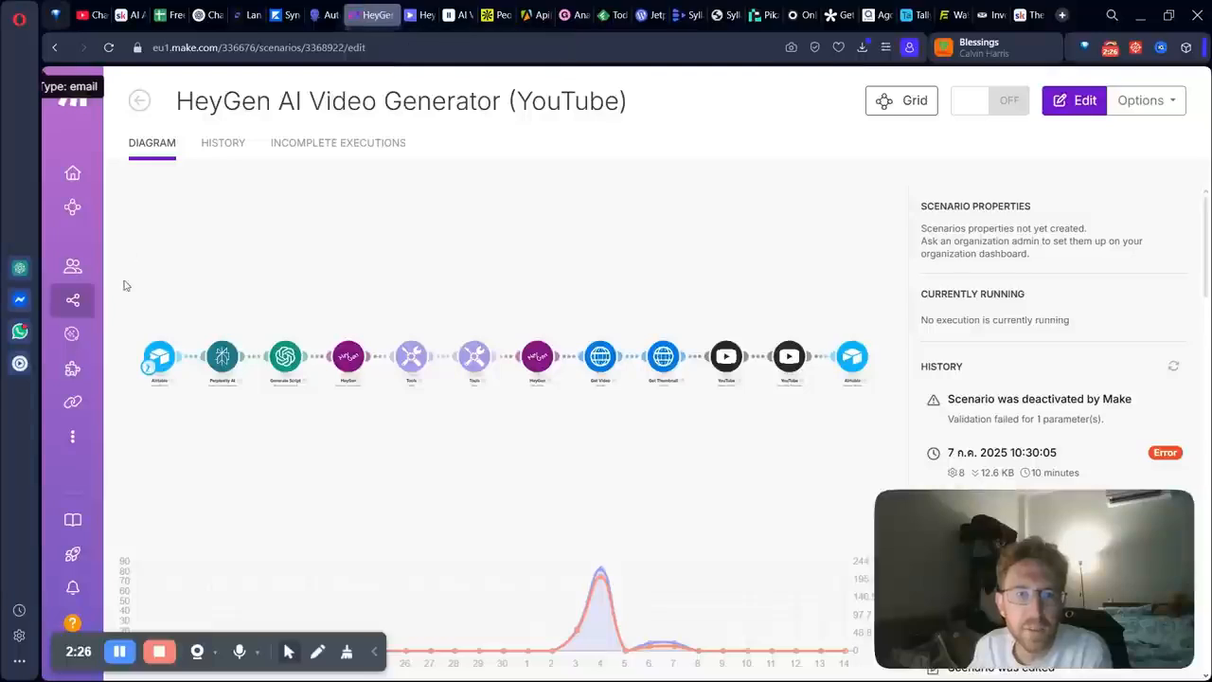
pyautogui.click(76, 301)
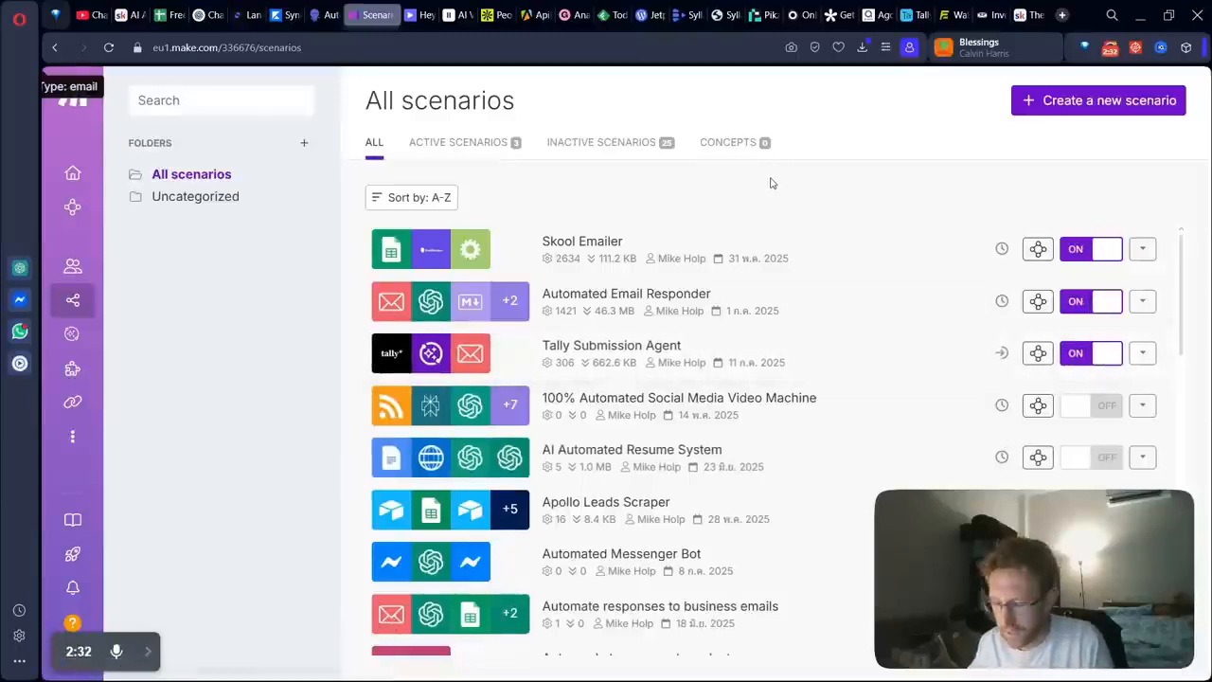
pyautogui.hotkey('ctrl', 'f')
pyautogui.write('create')
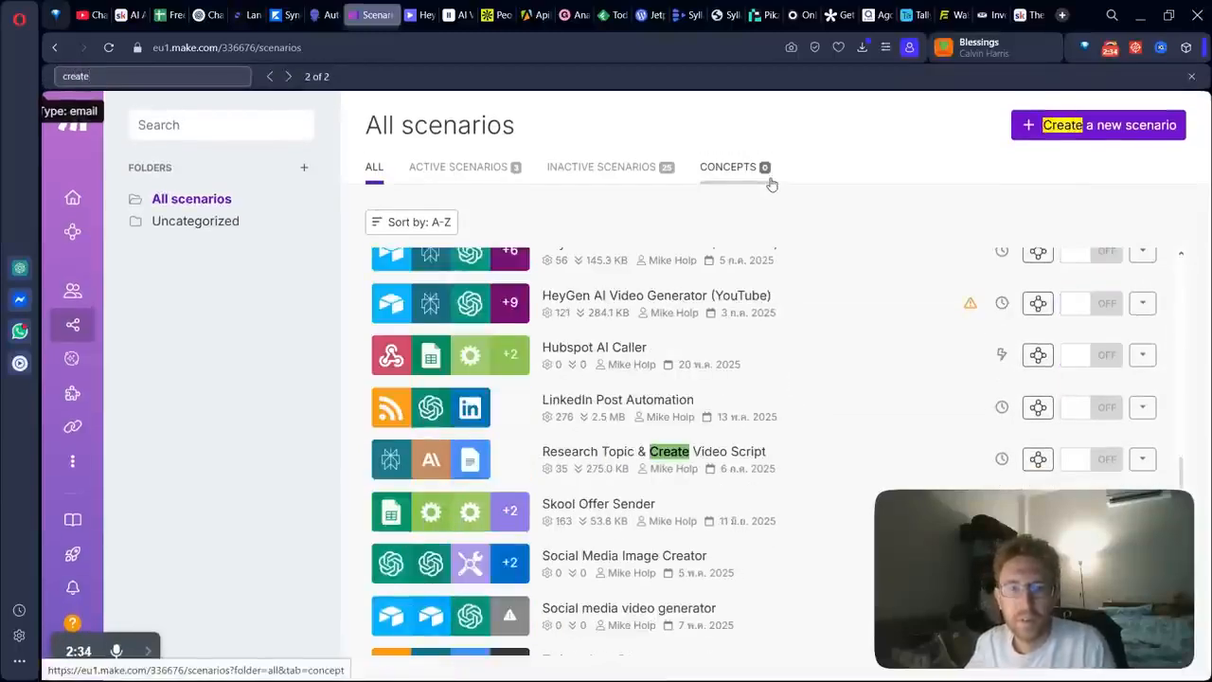
pyautogui.scroll(10, 743, 461)
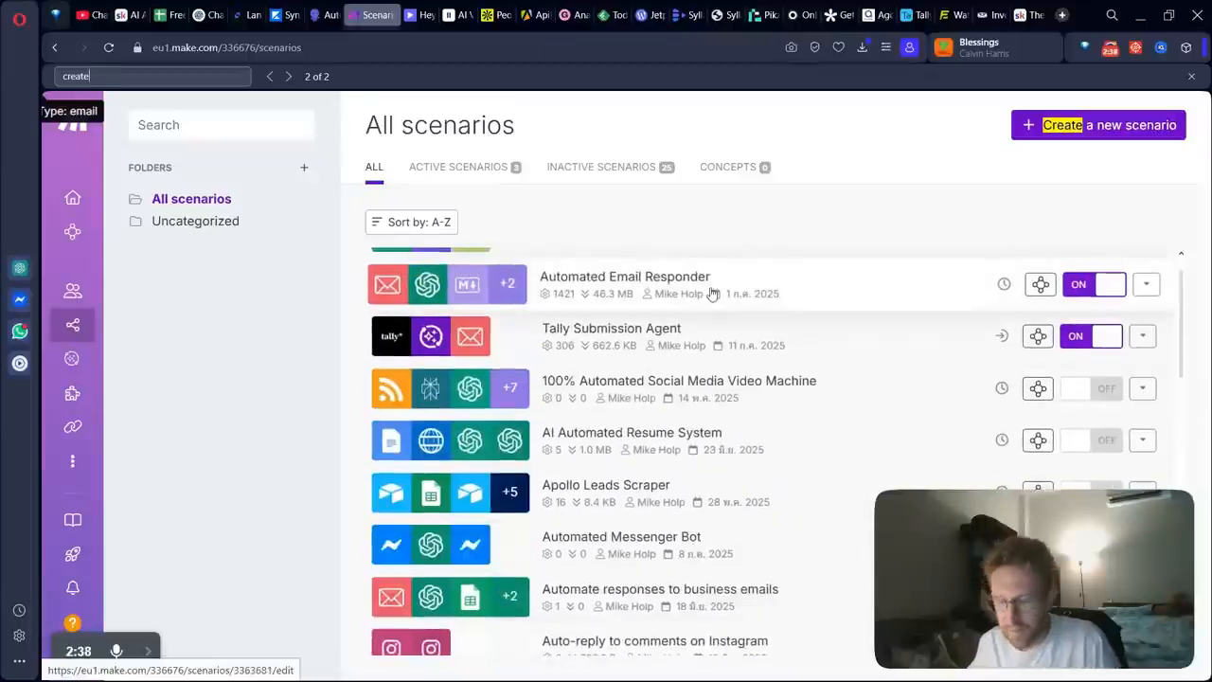
pyautogui.write('scrip')
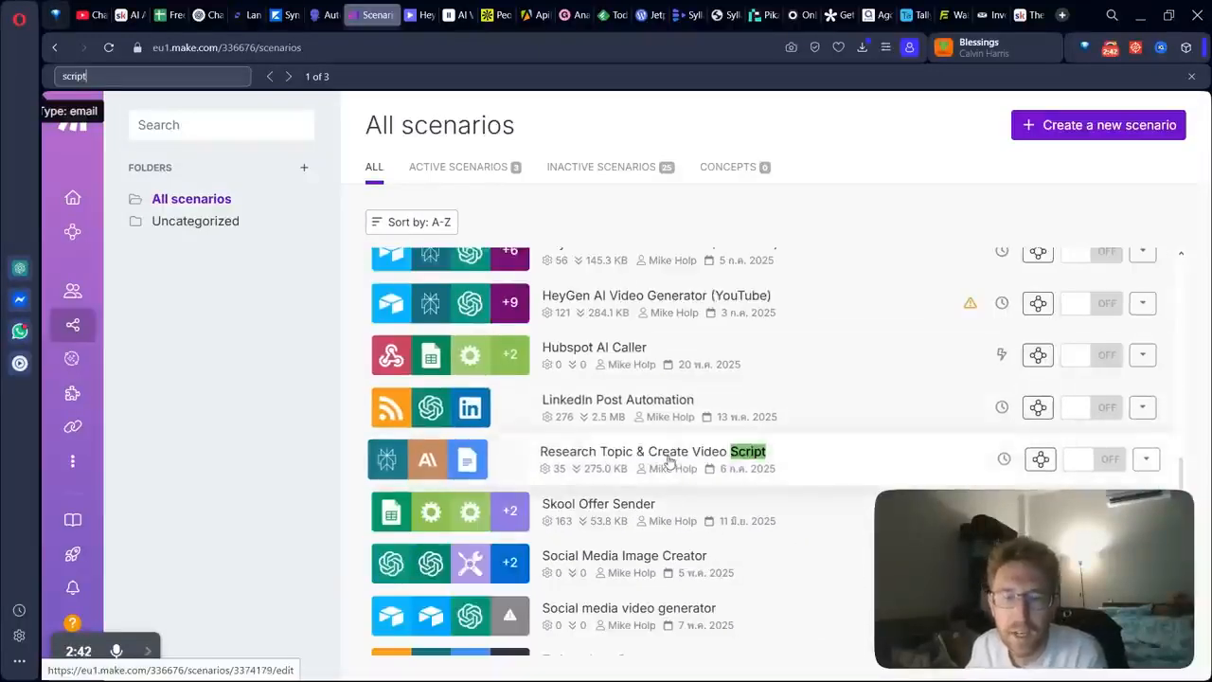
pyautogui.press('Return')
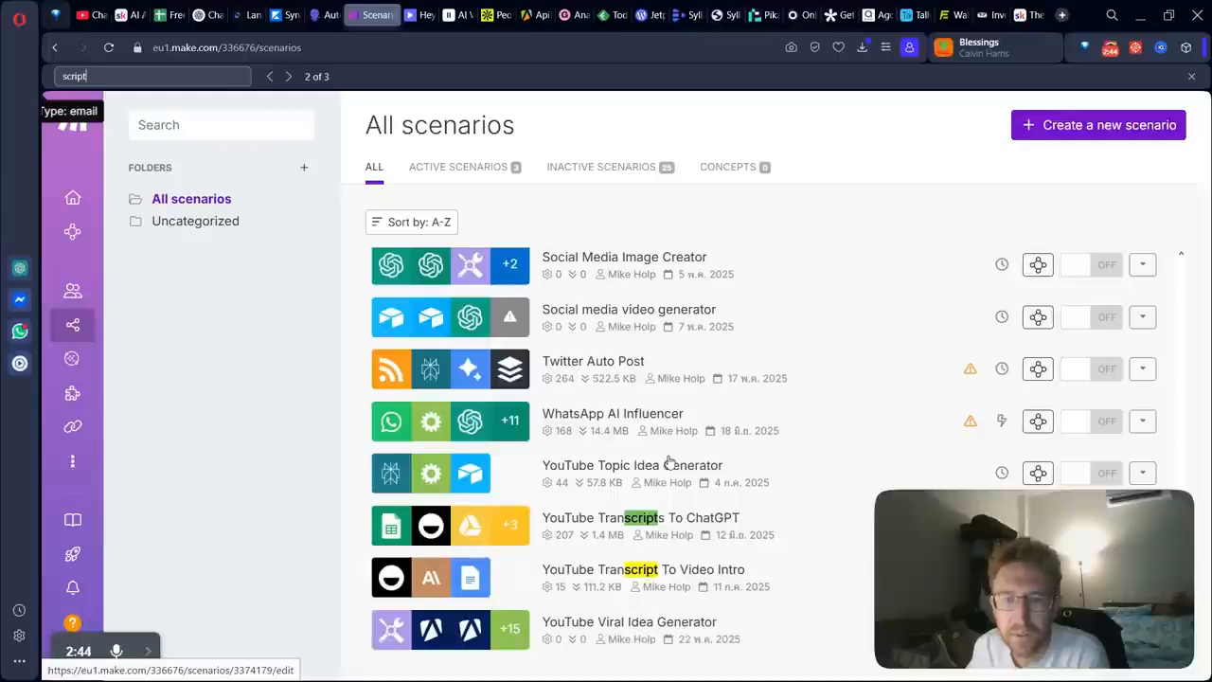
pyautogui.press('Return')
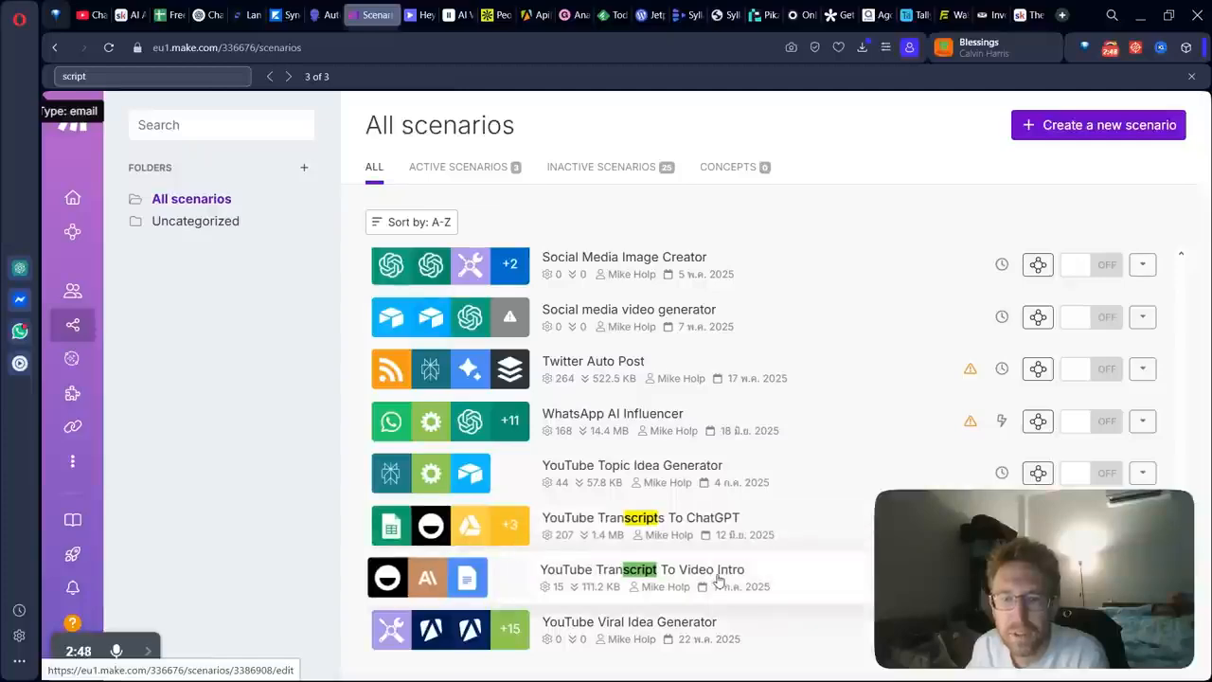
pyautogui.press('Return')
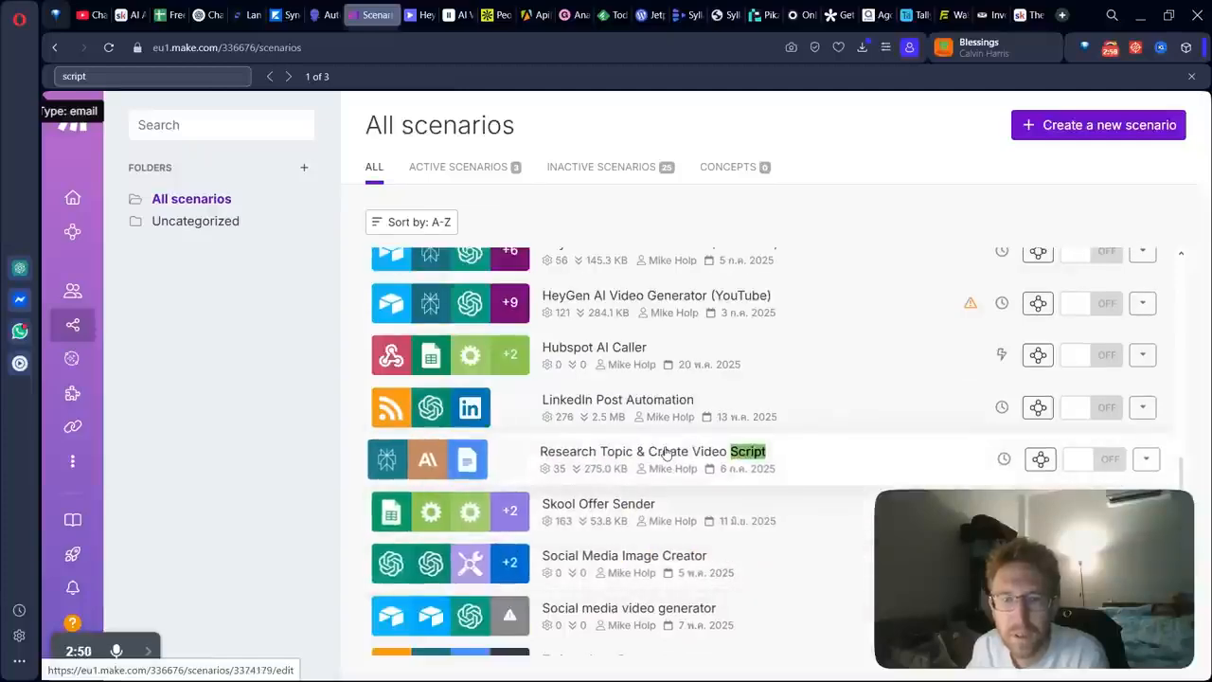
pyautogui.scroll(10, 667, 453)
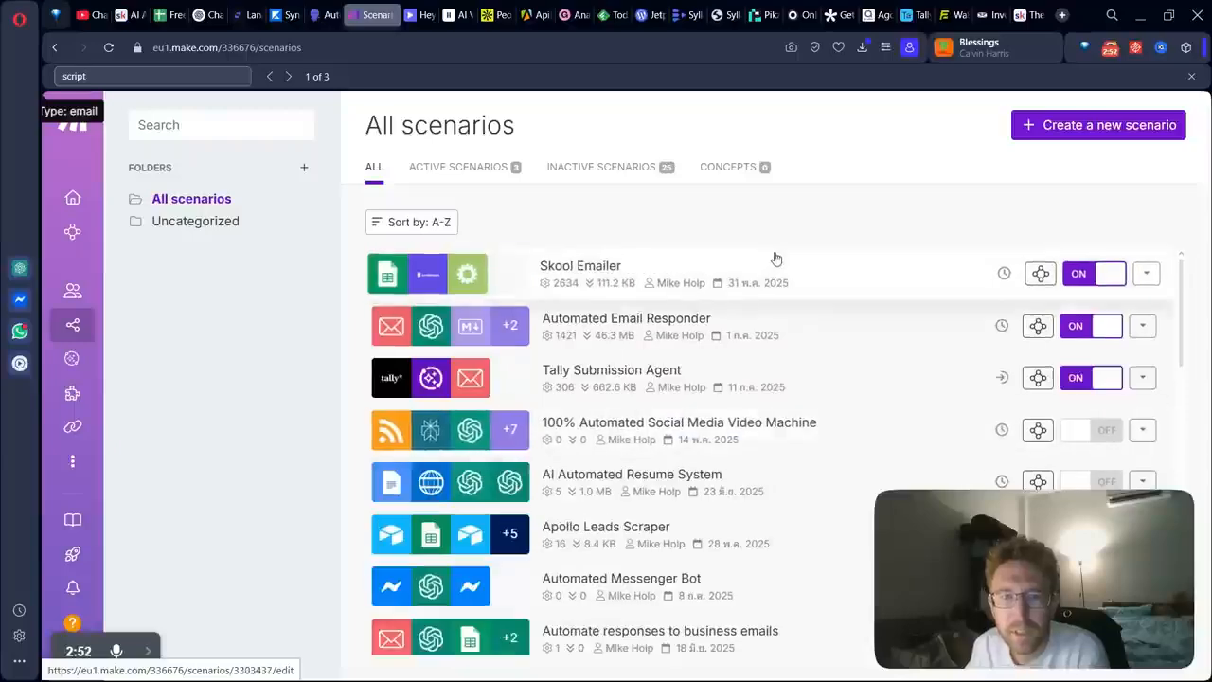
# - Repeat the page searches for "create" and "script" in the Make scenario list, step through the "script" matches and end the search
pyautogui.write('create')
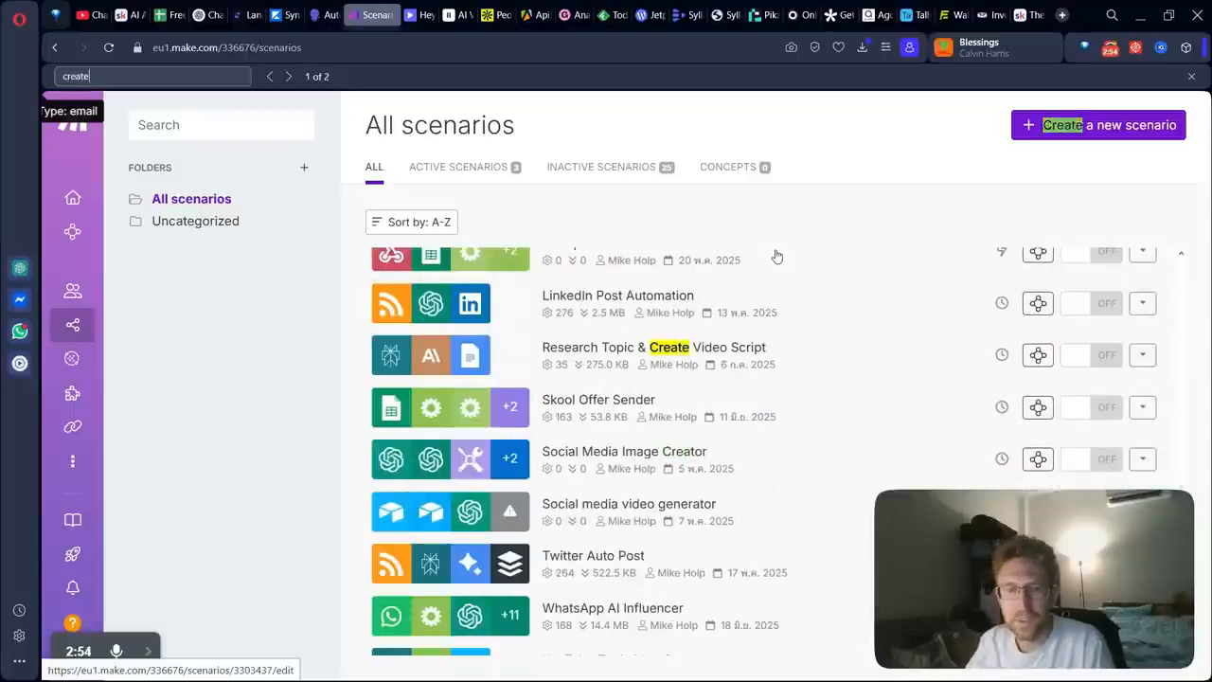
pyautogui.press('BackSpace')
pyautogui.press('BackSpace')
pyautogui.press('BackSpace')
pyautogui.press('BackSpace')
pyautogui.press('BackSpace')
pyautogui.press('BackSpace')
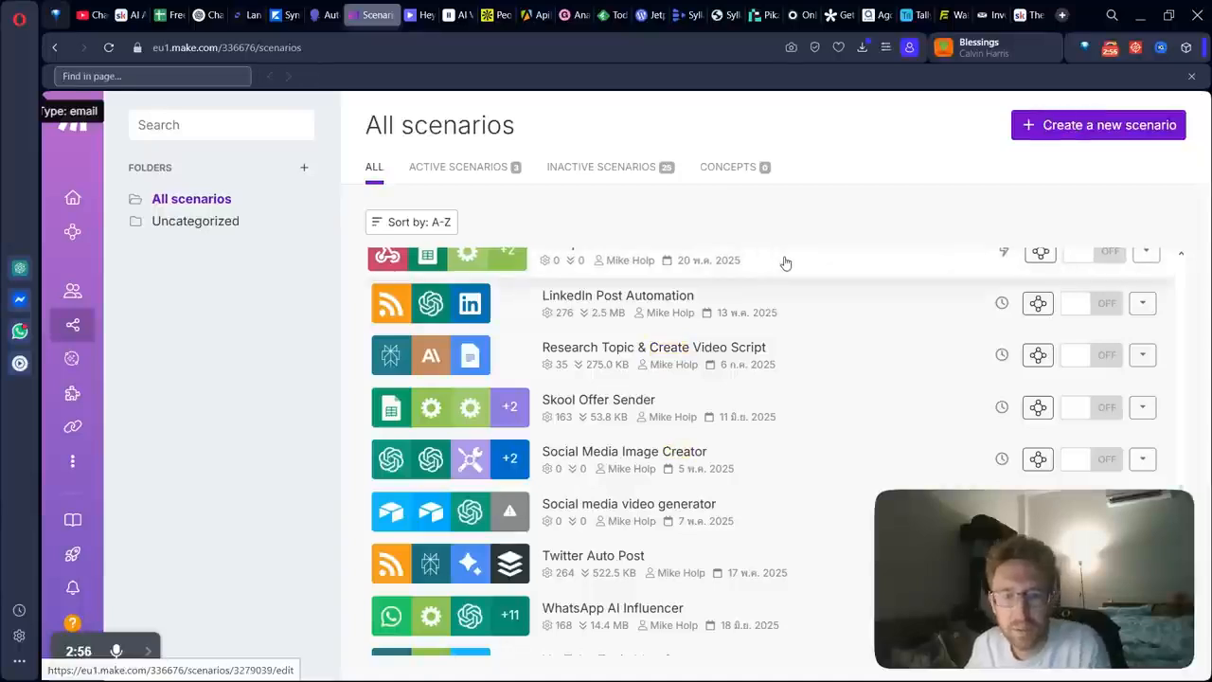
pyautogui.write('script')
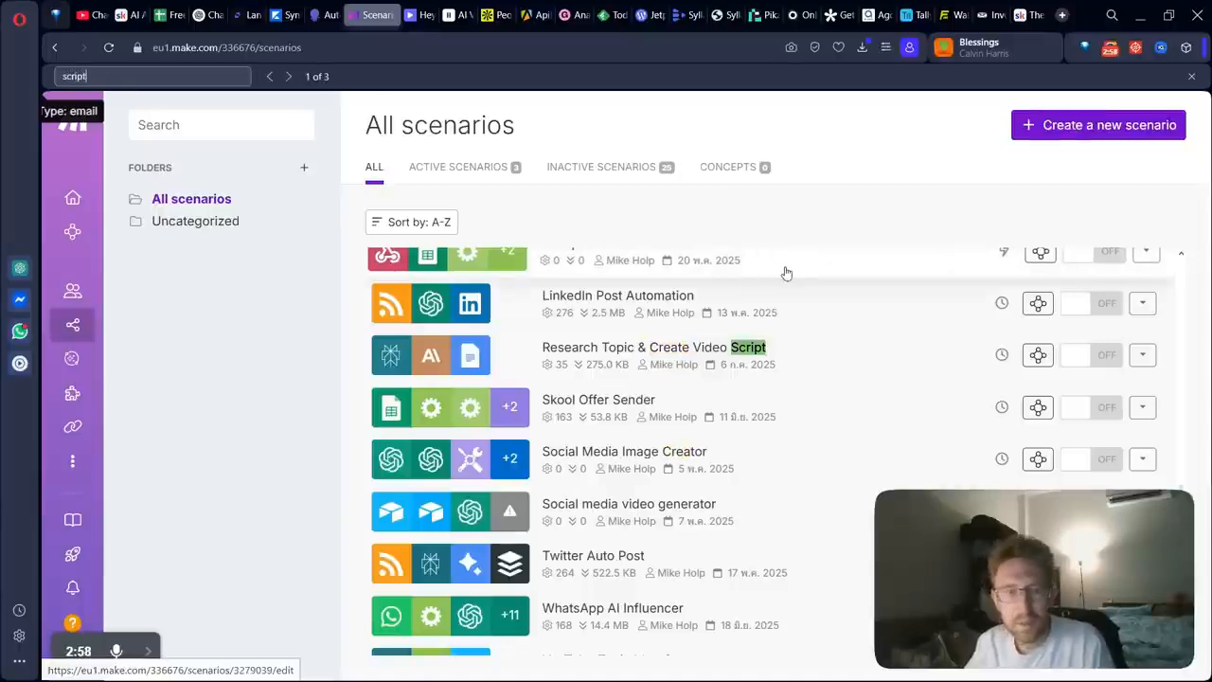
pyautogui.press('Return')
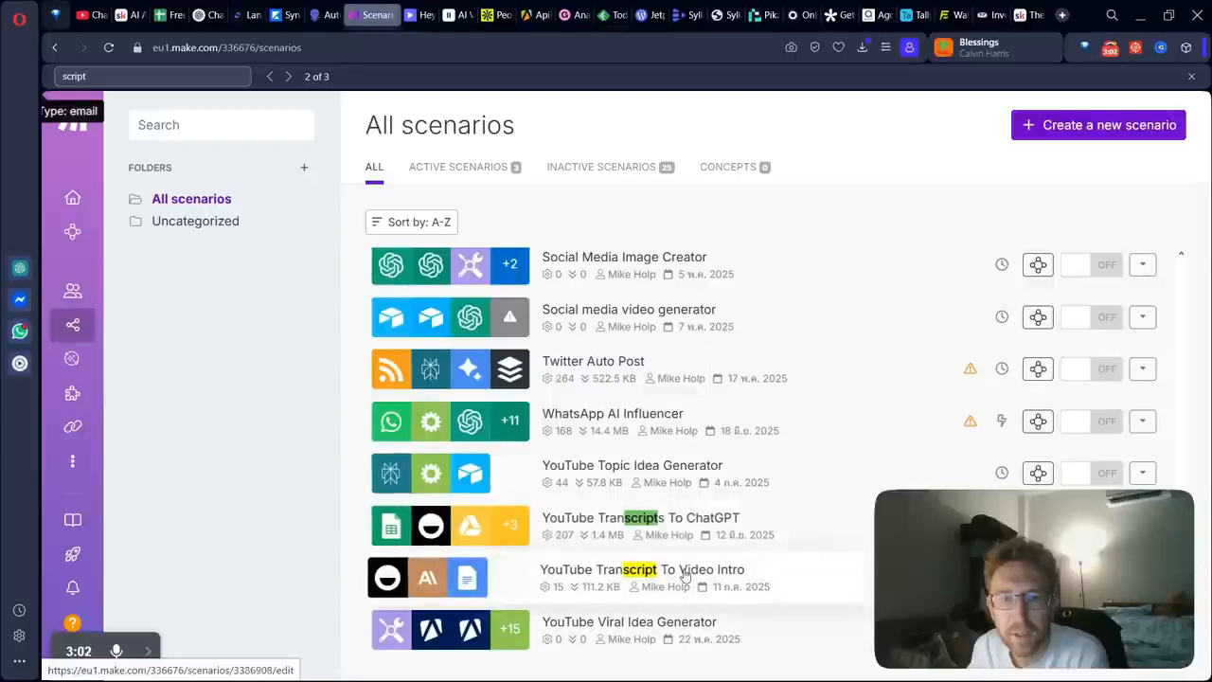
pyautogui.press('Return')
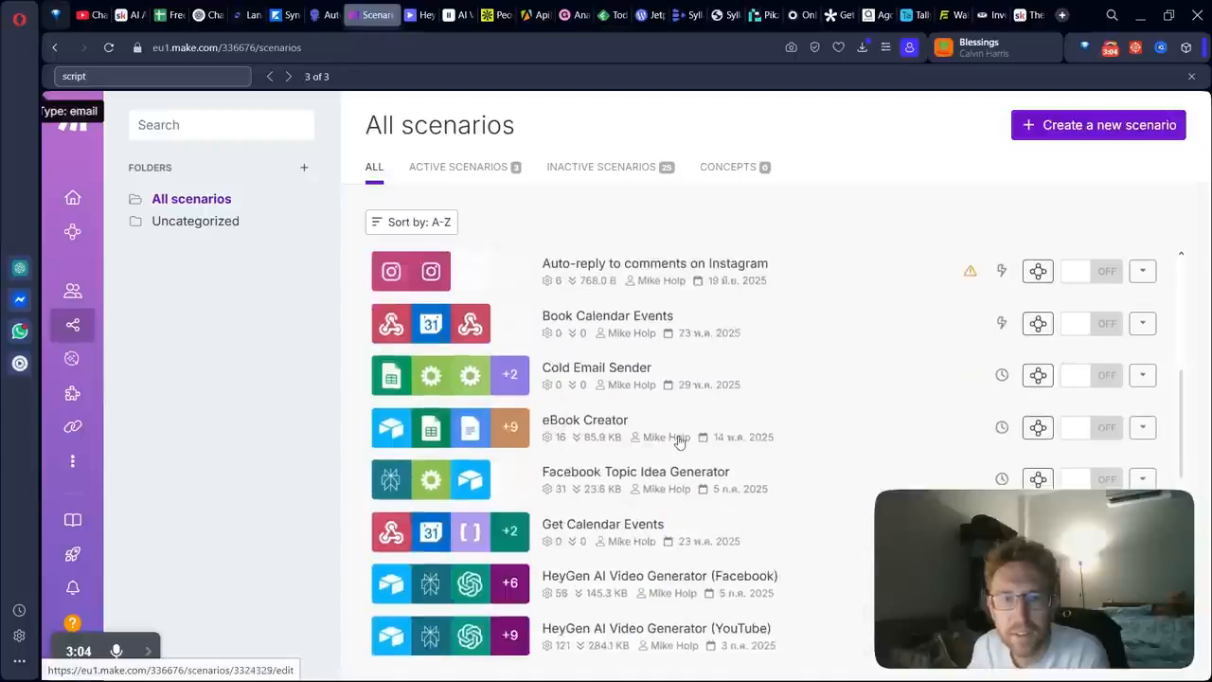
pyautogui.press('Escape')
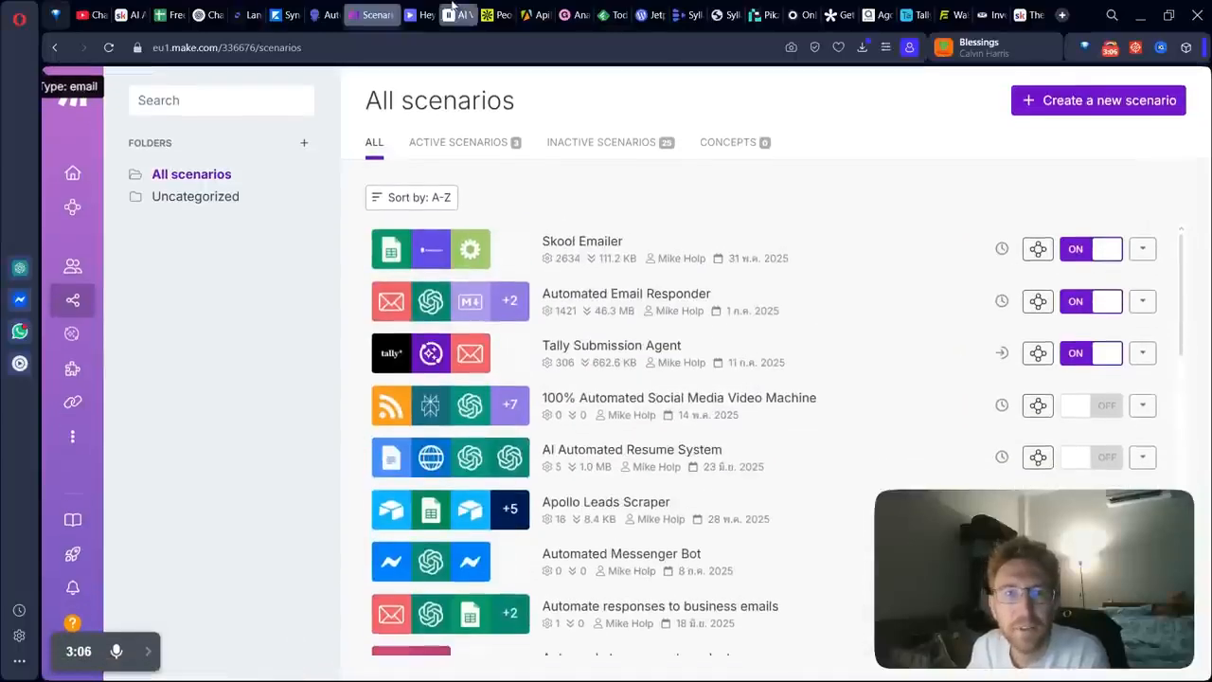
# - Return to the HeyGen editor and title the video "Example Video"
pyautogui.click(420, 14)
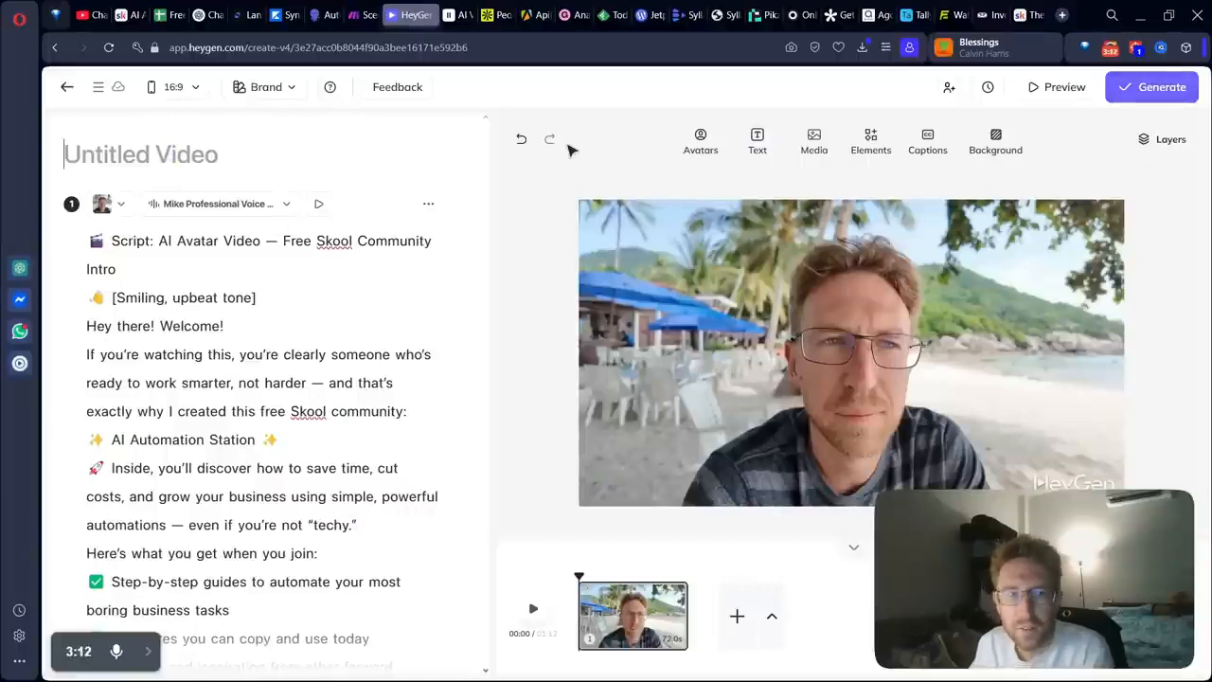
pyautogui.write('Examp')
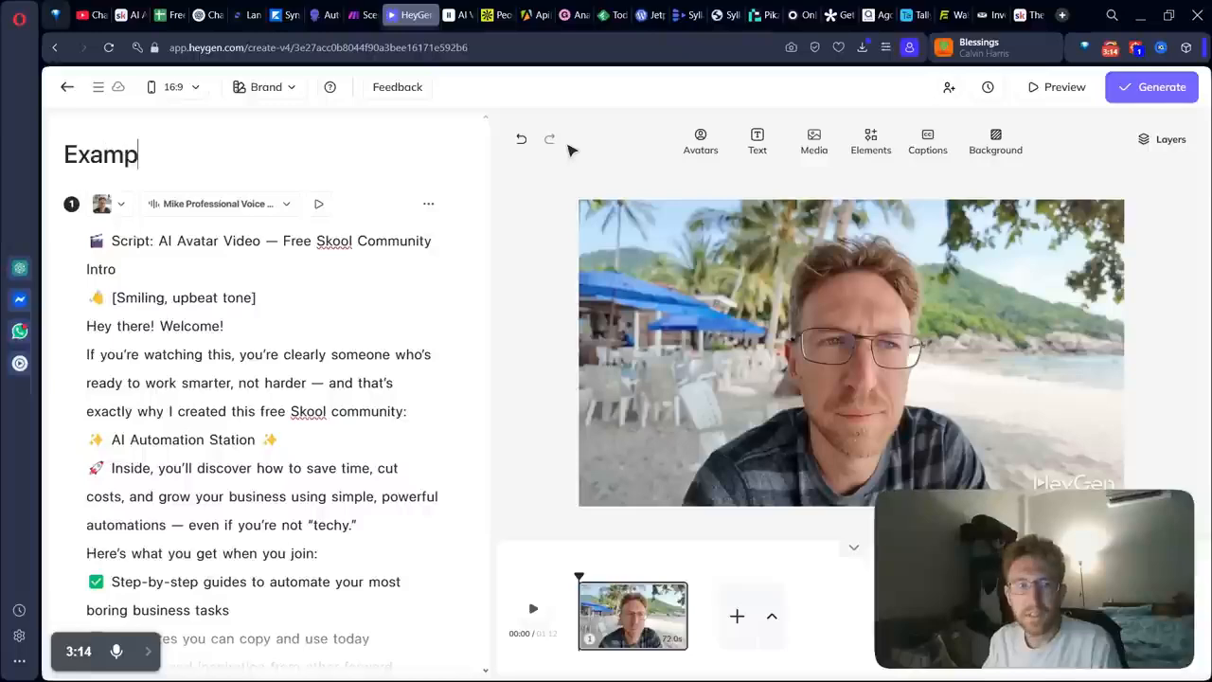
pyautogui.write('le Video')
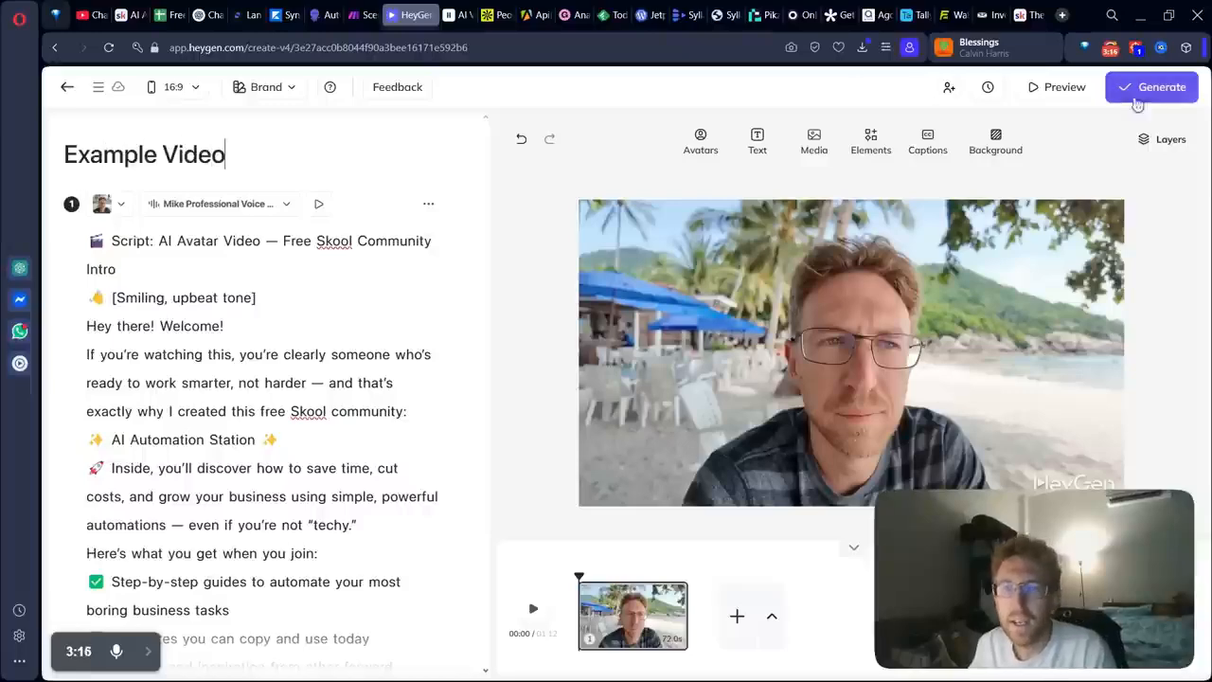
# - Start generating the video and set its output to 1080p resolution at 30 fps
pyautogui.click(1147, 92)
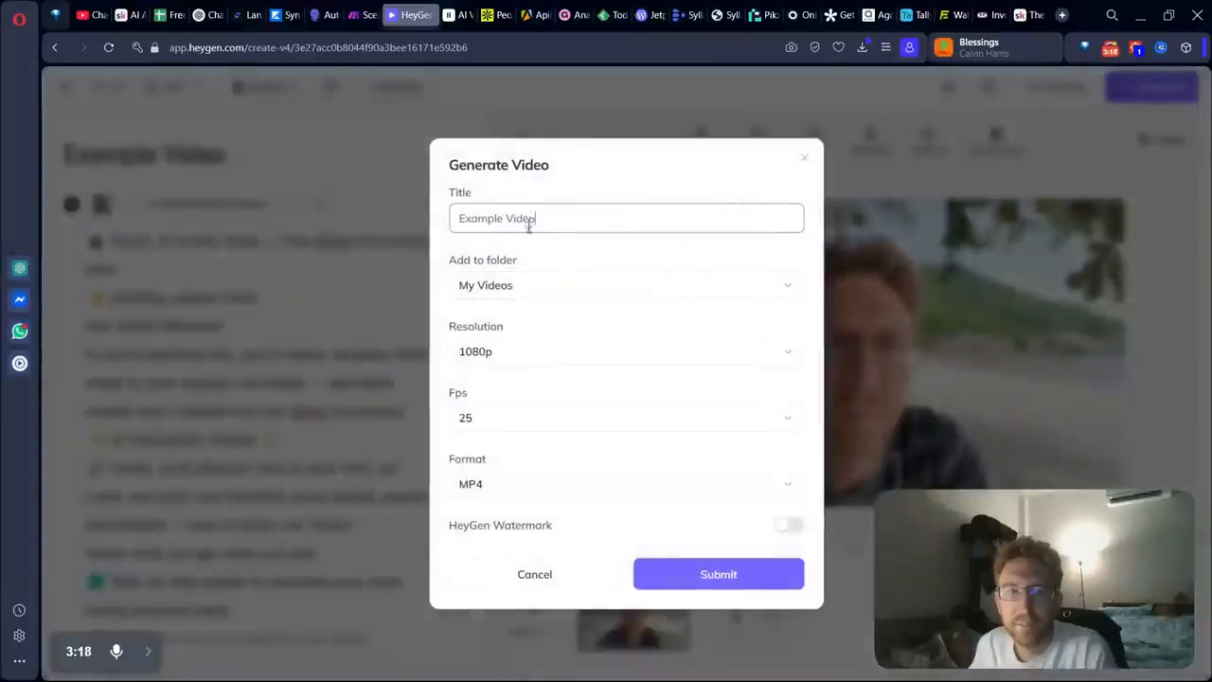
pyautogui.doubleClick(528, 218)
pyautogui.click(503, 351)
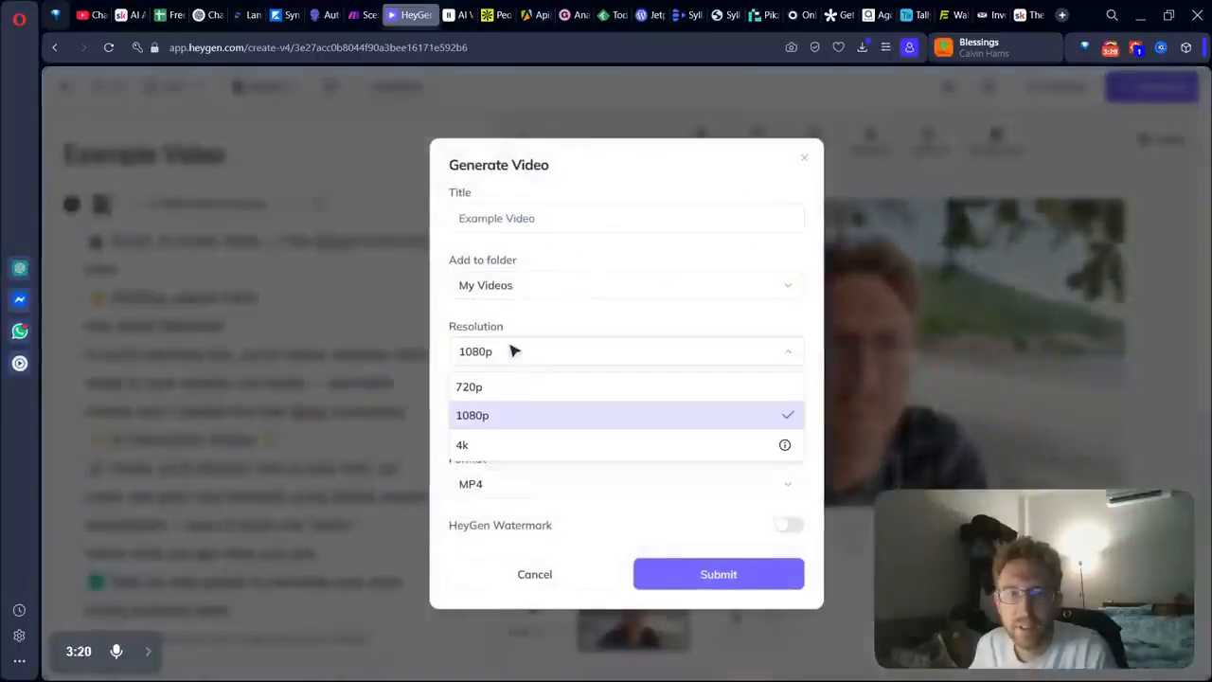
pyautogui.click(517, 353)
pyautogui.click(519, 362)
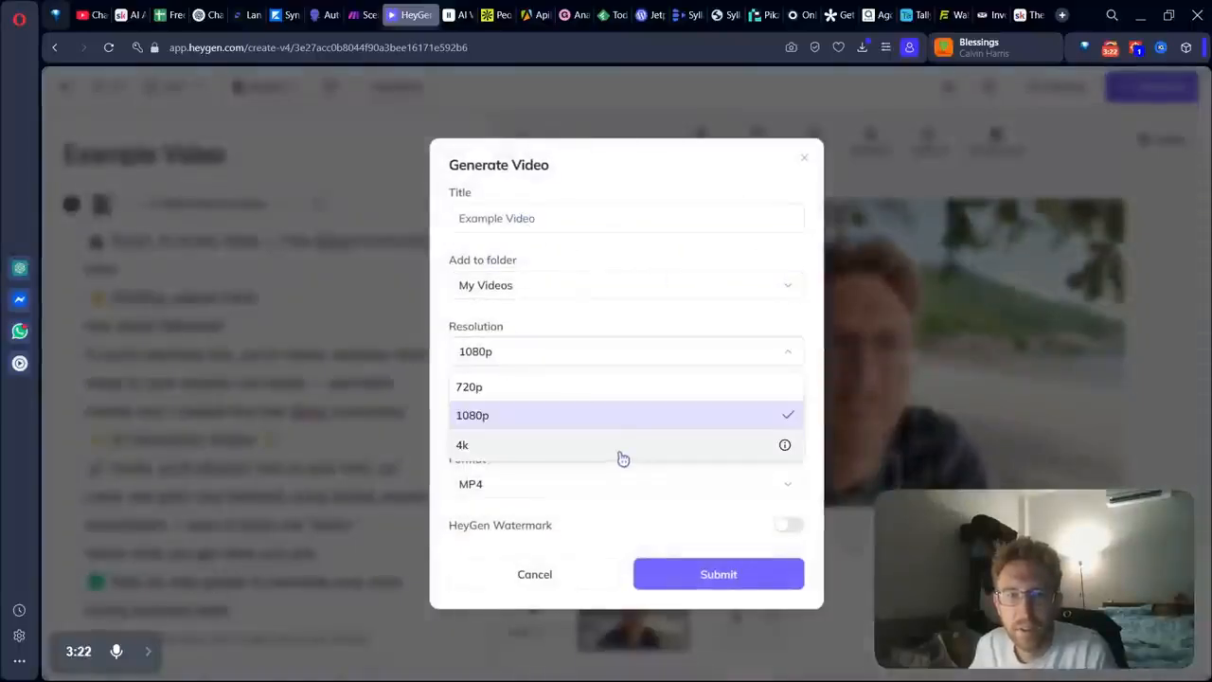
pyautogui.click(555, 349)
pyautogui.click(494, 422)
pyautogui.click(471, 481)
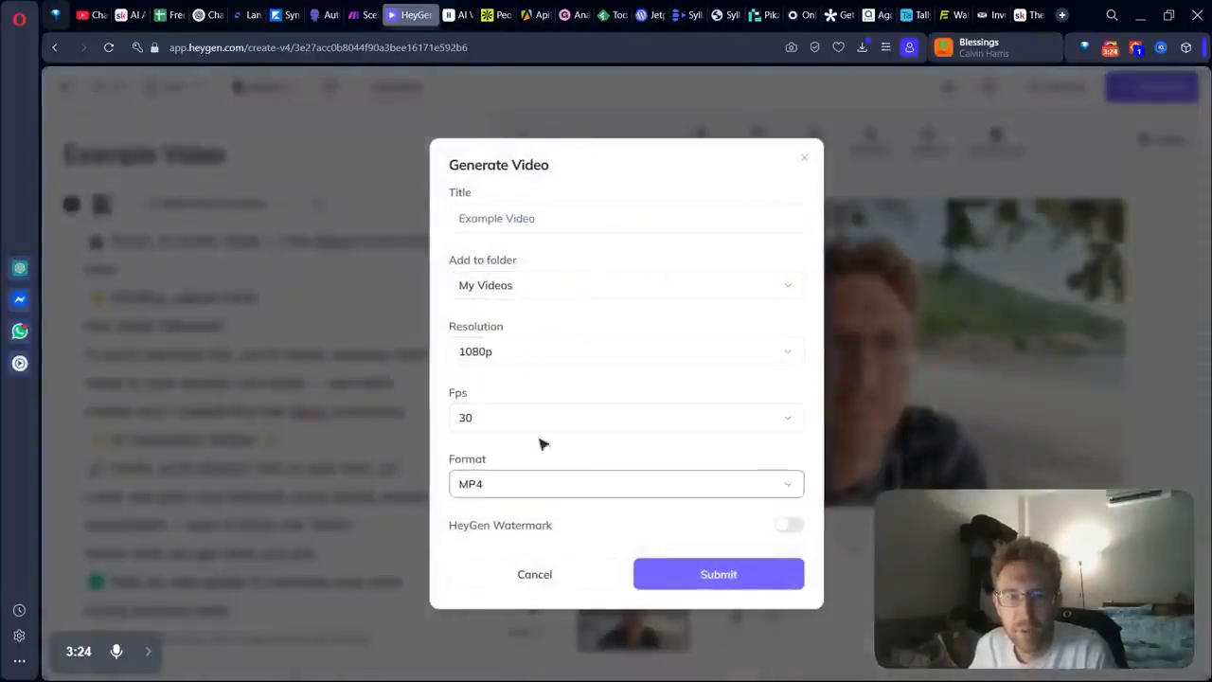
# - Choose the MP4 format with the HeyGen watermark off and submit the video for generation
pyautogui.click(792, 529)
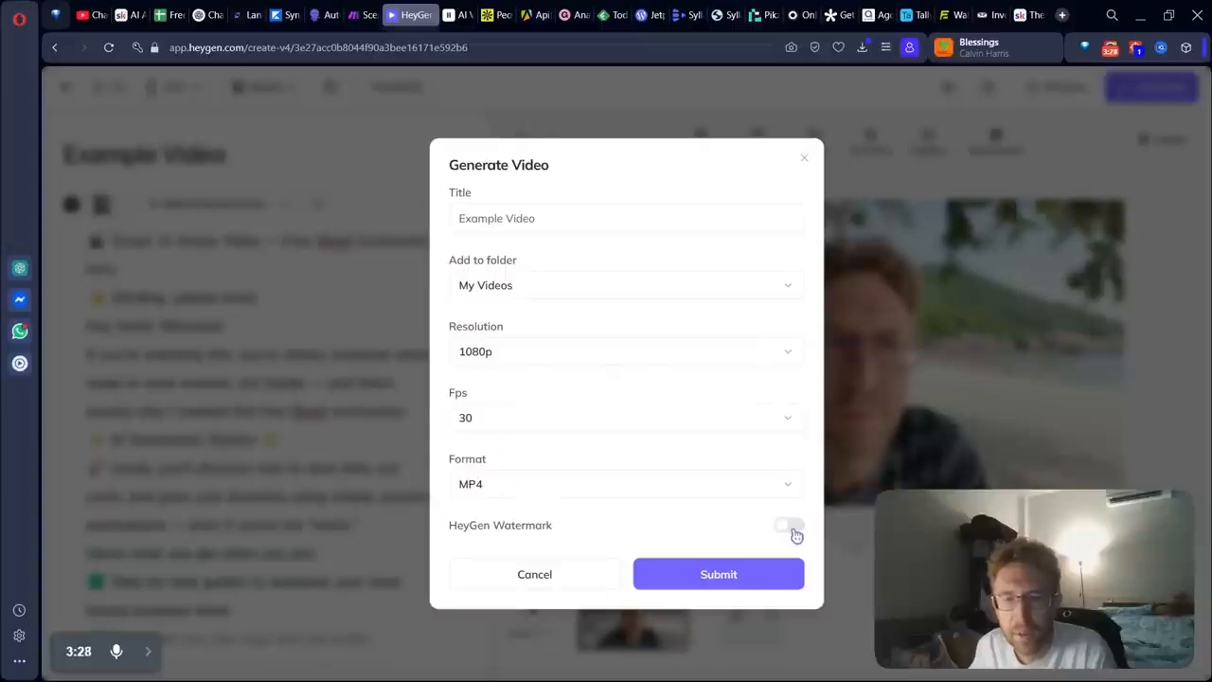
pyautogui.click(554, 483)
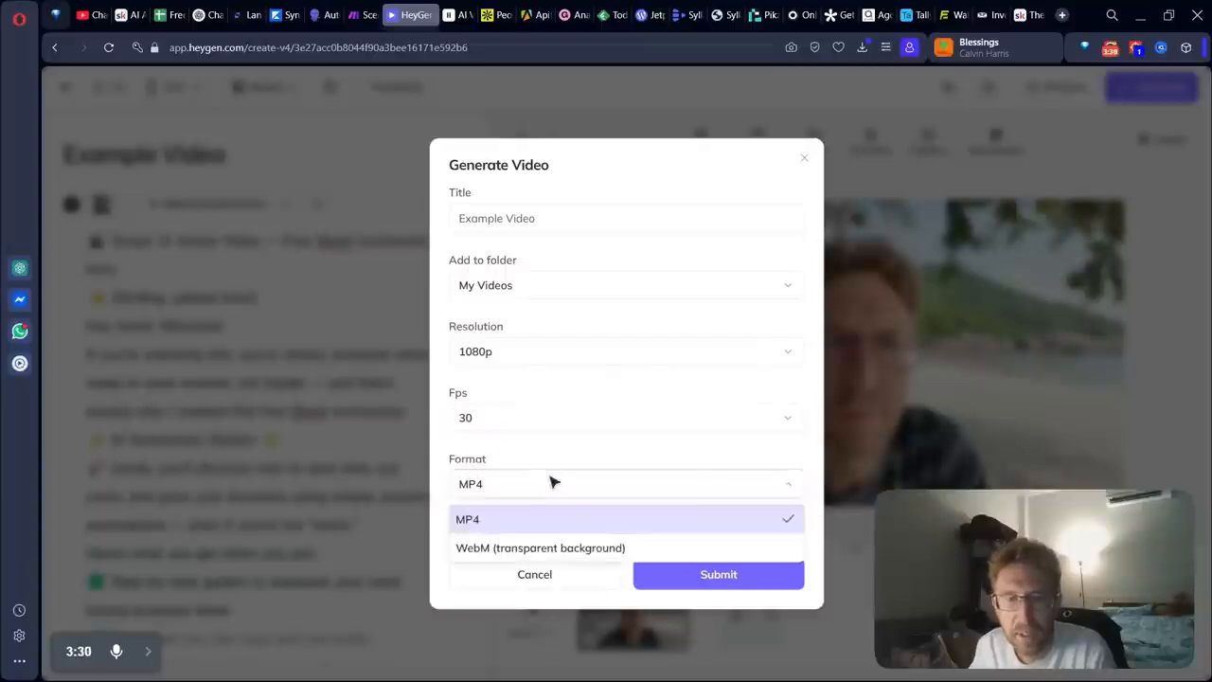
pyautogui.click(496, 529)
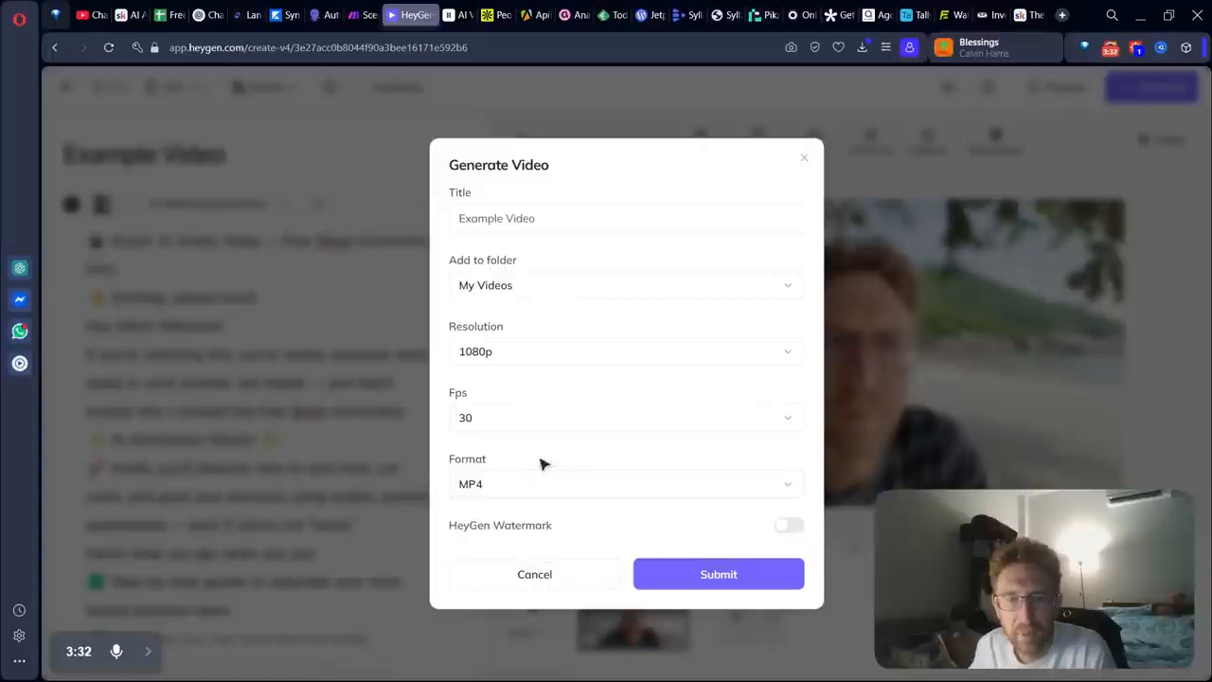
pyautogui.click(748, 575)
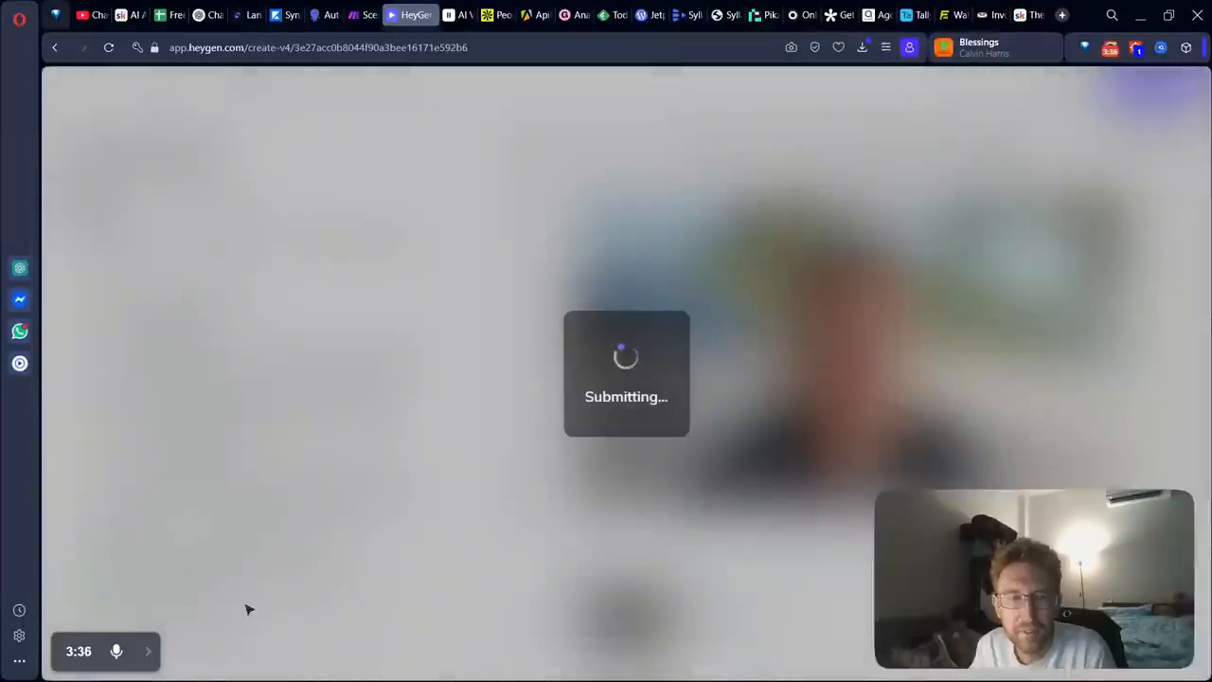
pyautogui.click(148, 658)
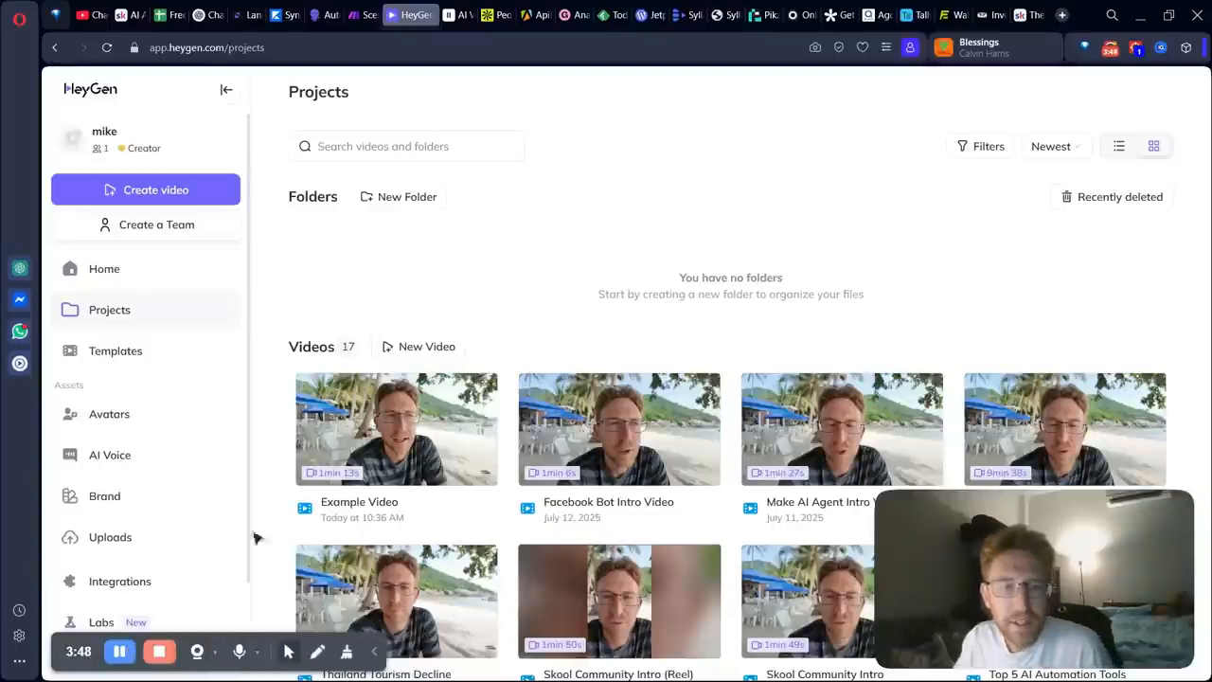
# - Open the finished Example Video from Projects and play its first few seconds to check the avatar and voice
pyautogui.moveTo(396, 452)
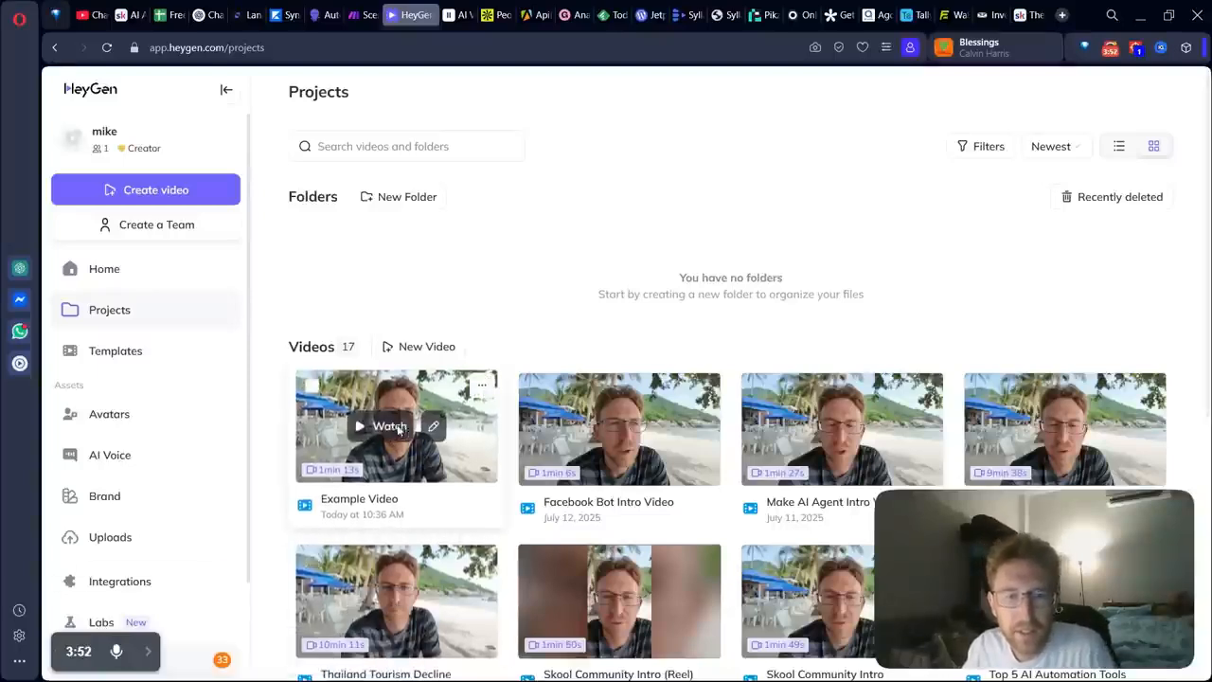
pyautogui.click(398, 427)
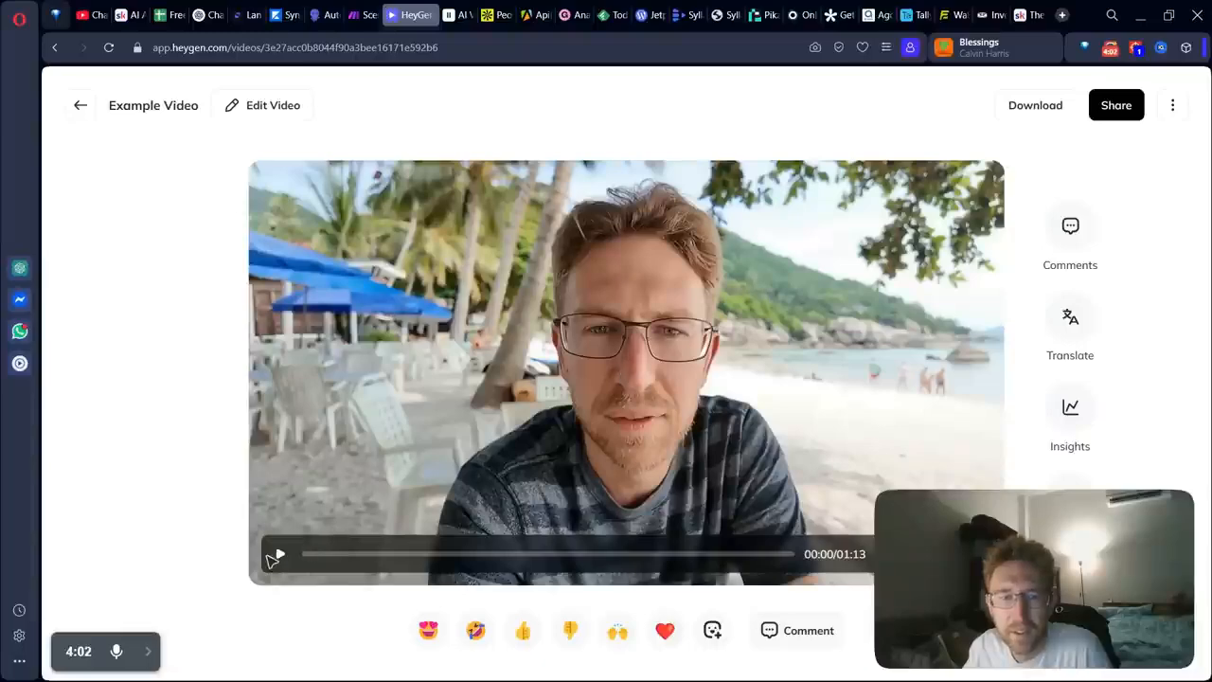
pyautogui.click(279, 556)
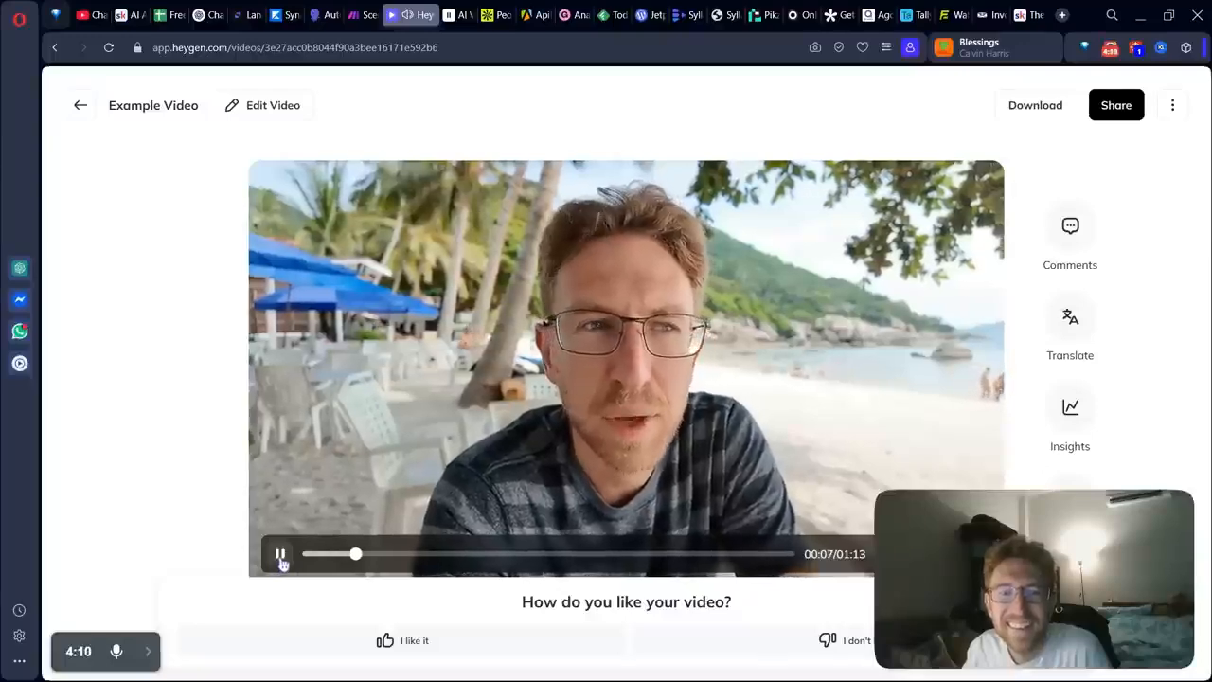
pyautogui.click(280, 555)
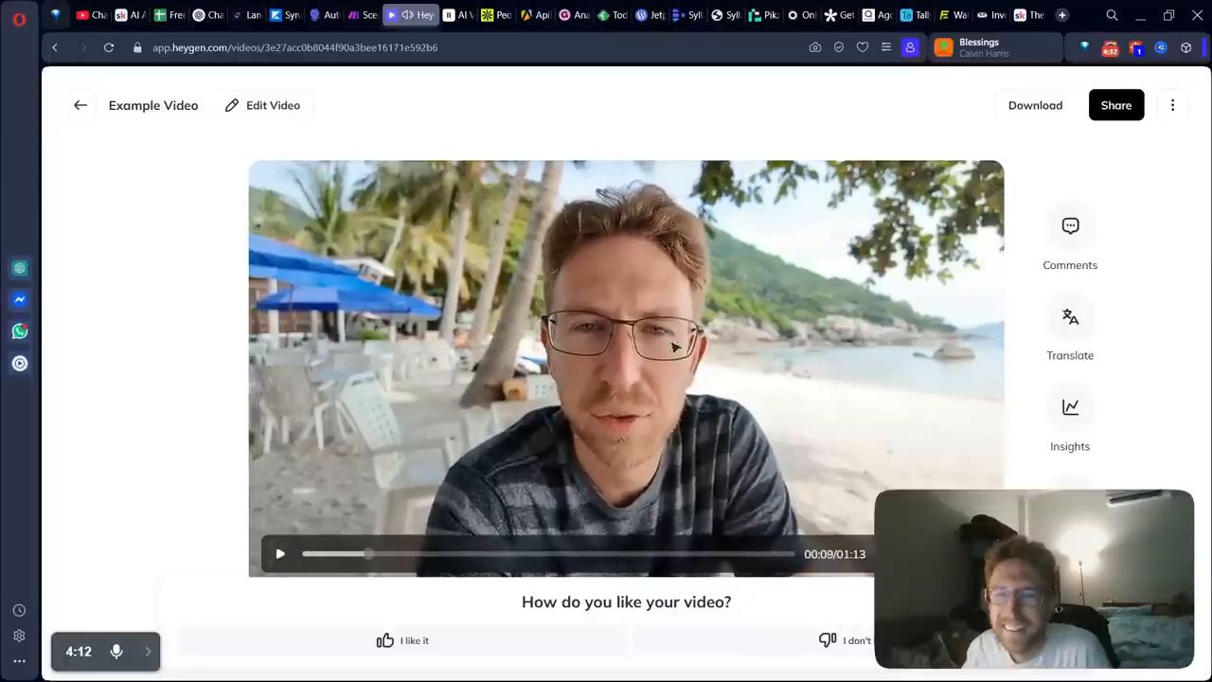
# - Go back to Projects, reopen Example Video and bring up its sharing options
pyautogui.click(81, 107)
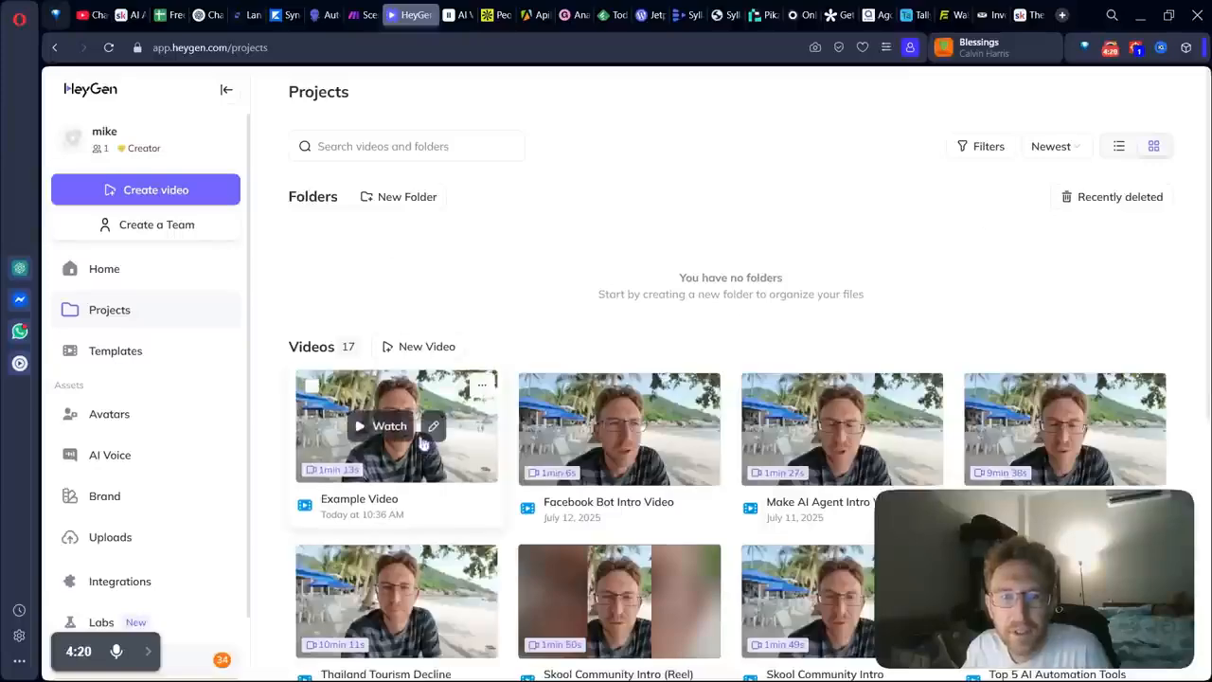
pyautogui.click(397, 433)
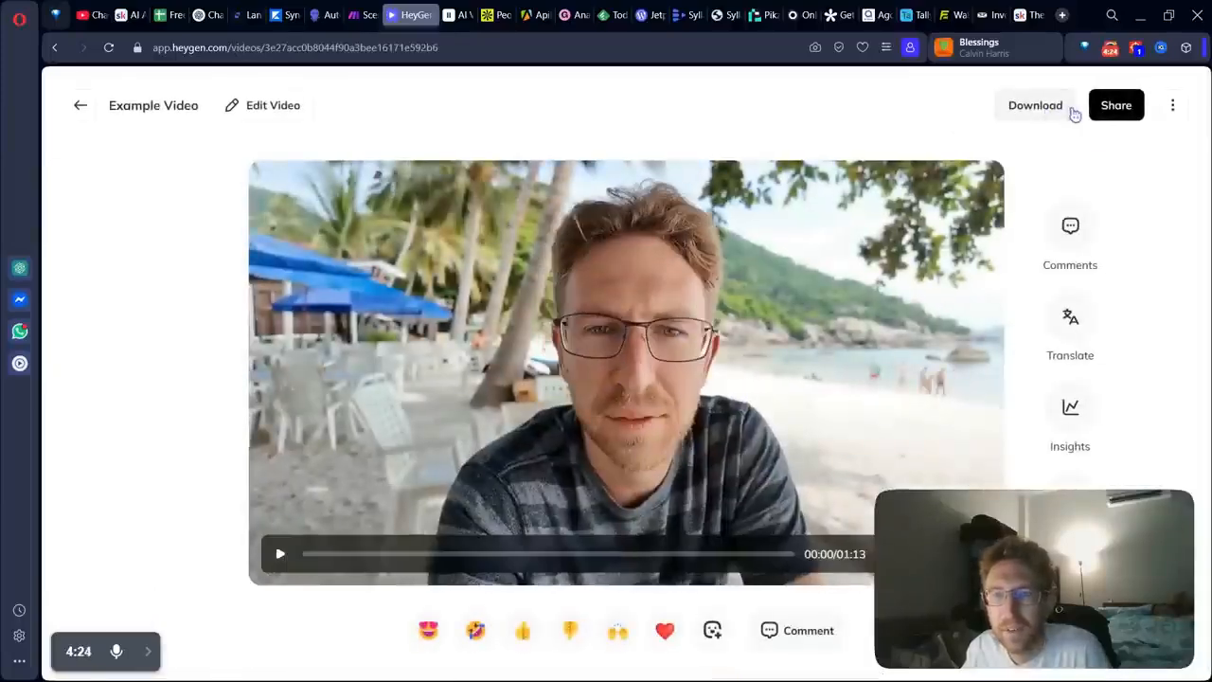
pyautogui.click(1113, 106)
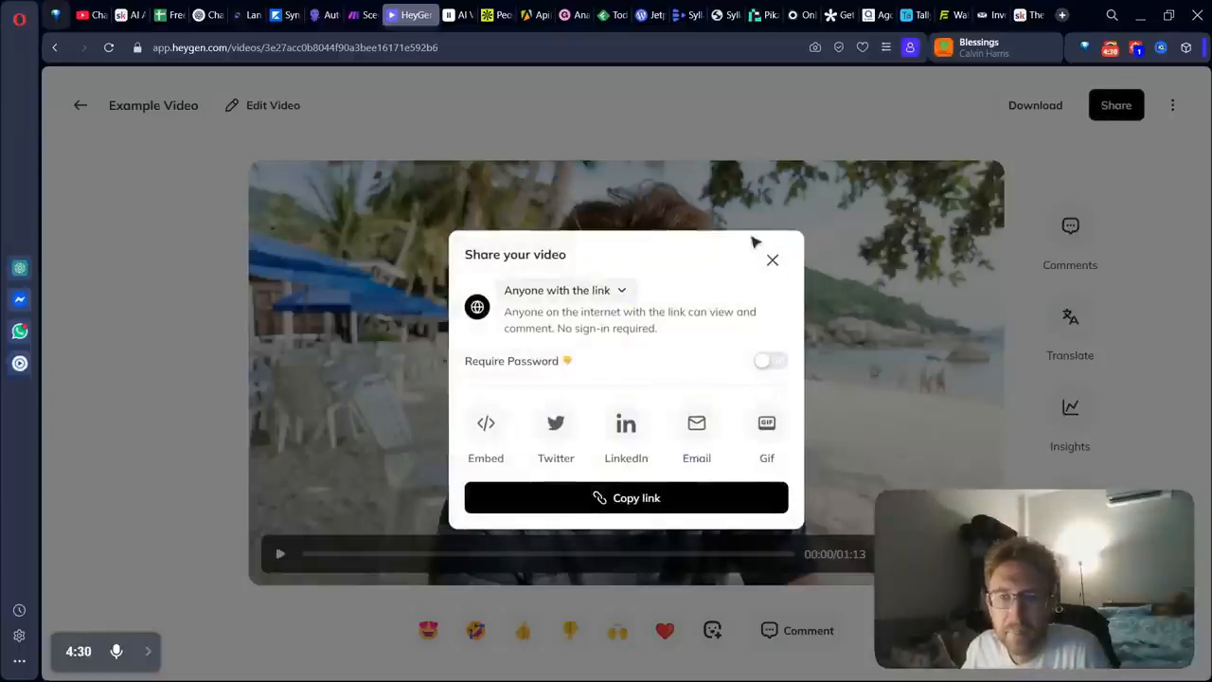
# - Close the sharing options, copy Example Video's video ID and return to the Projects page
pyautogui.click(772, 261)
pyautogui.click(1172, 106)
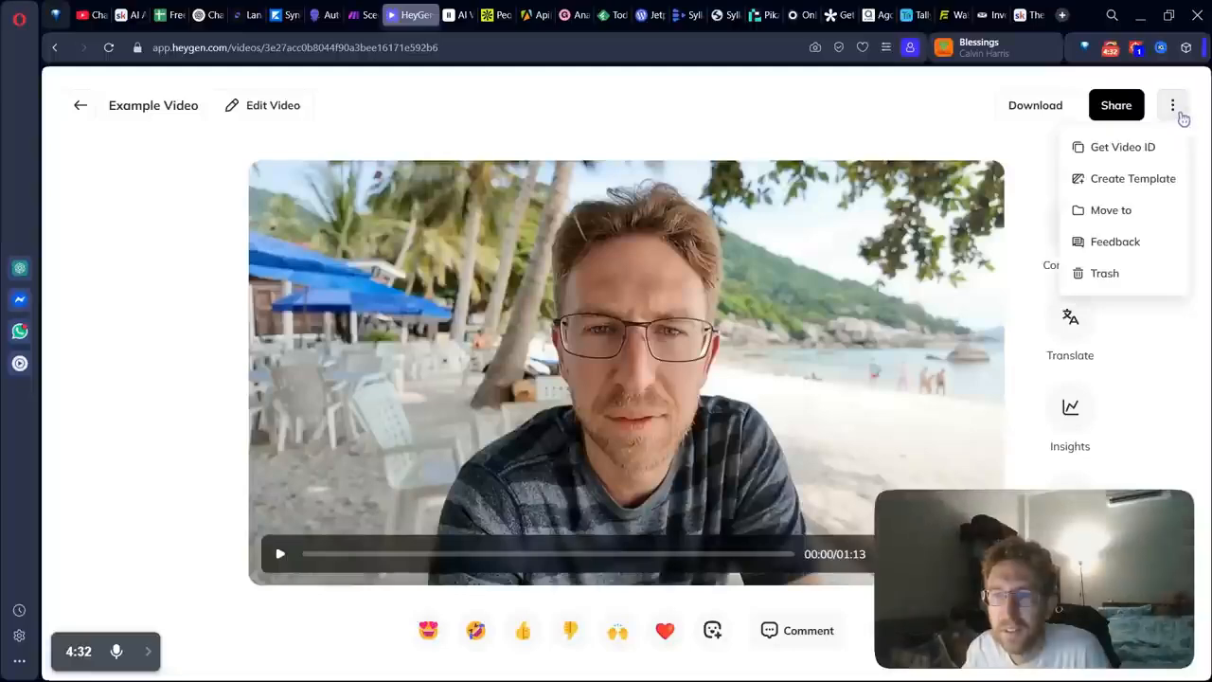
pyautogui.click(1125, 151)
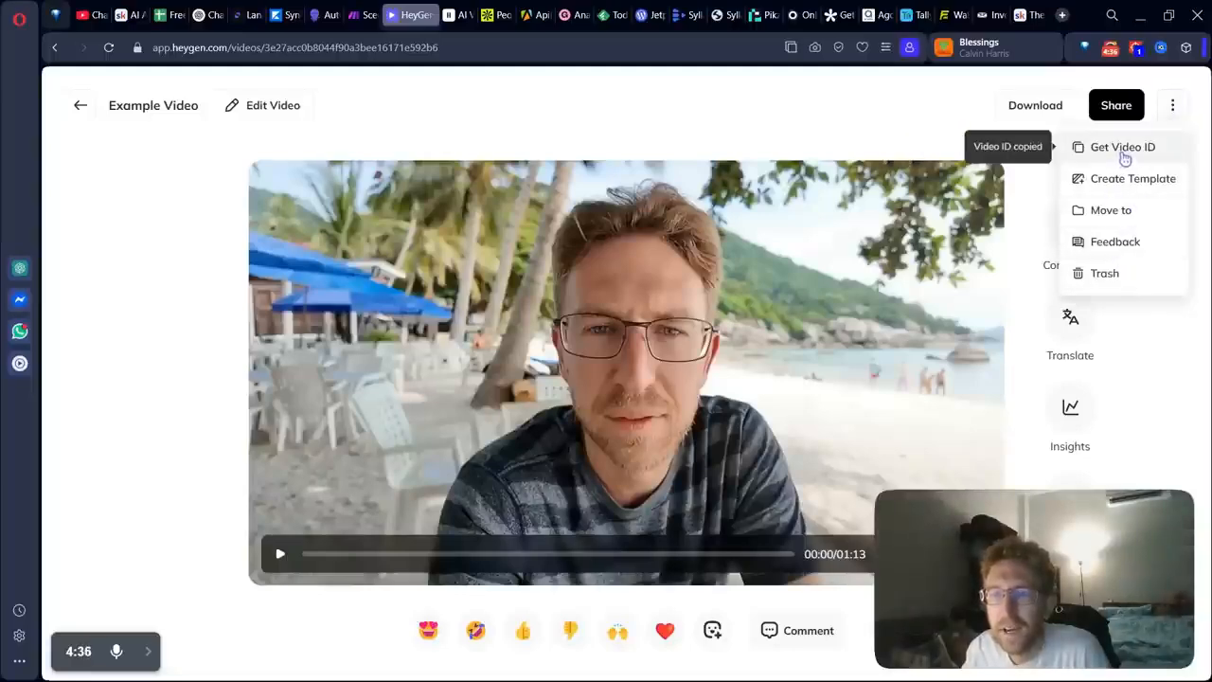
pyautogui.click(597, 140)
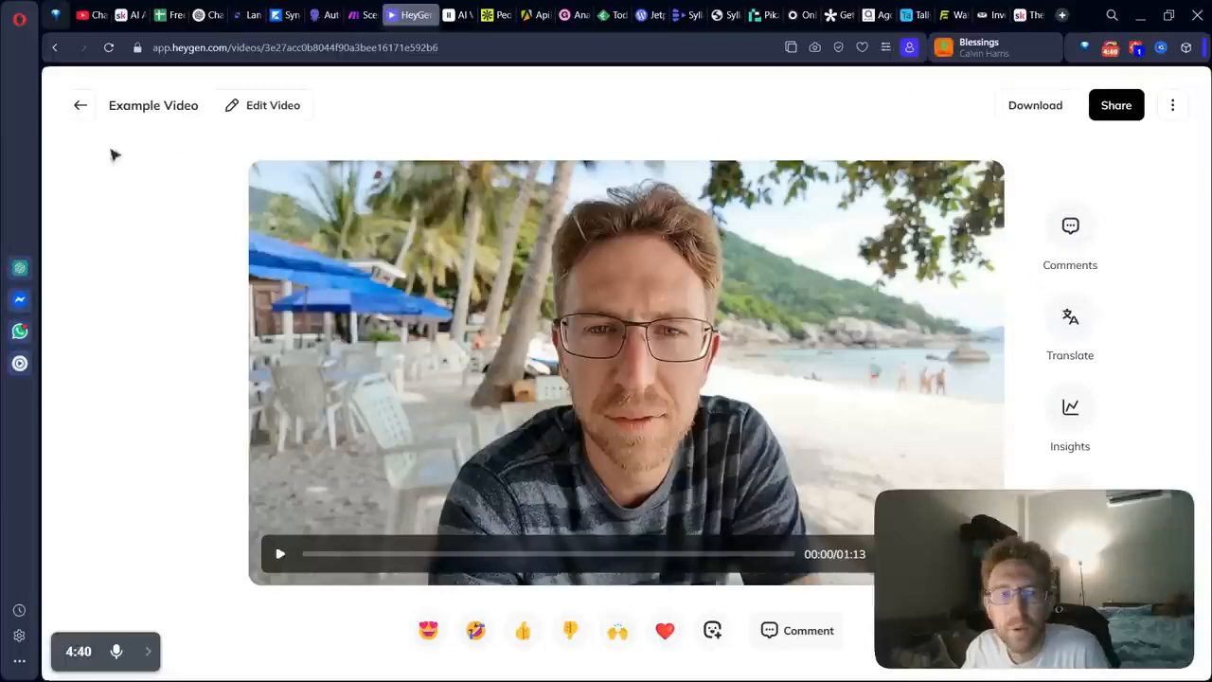
pyautogui.click(82, 106)
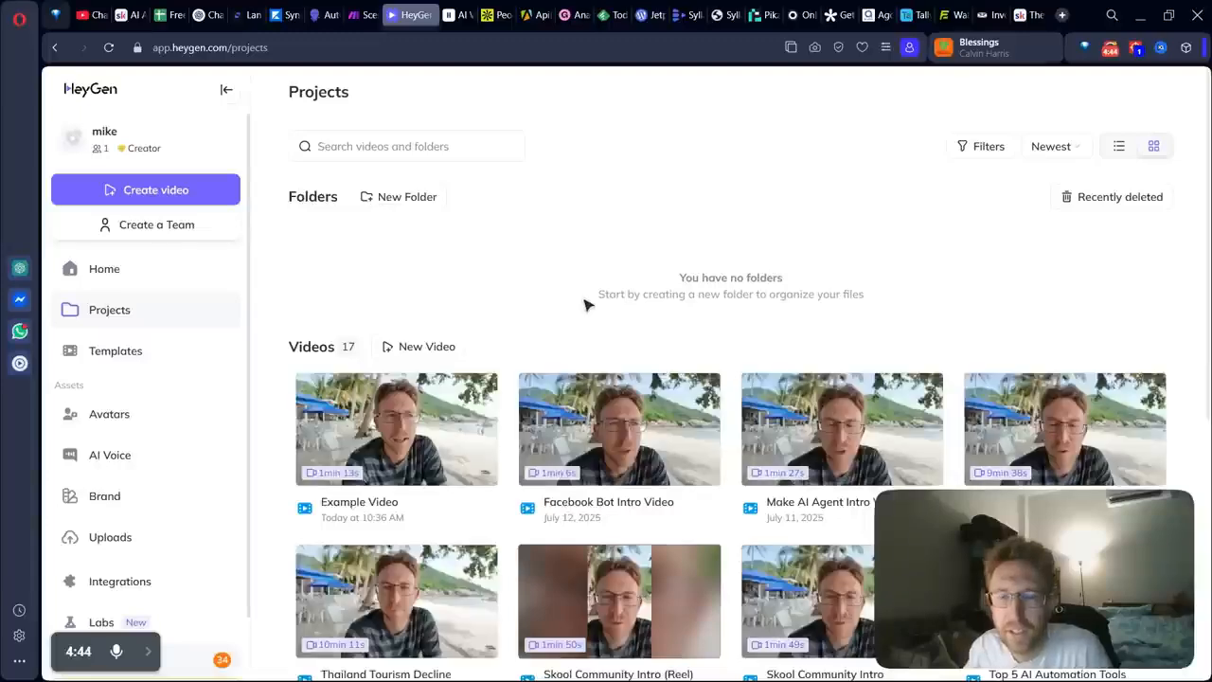
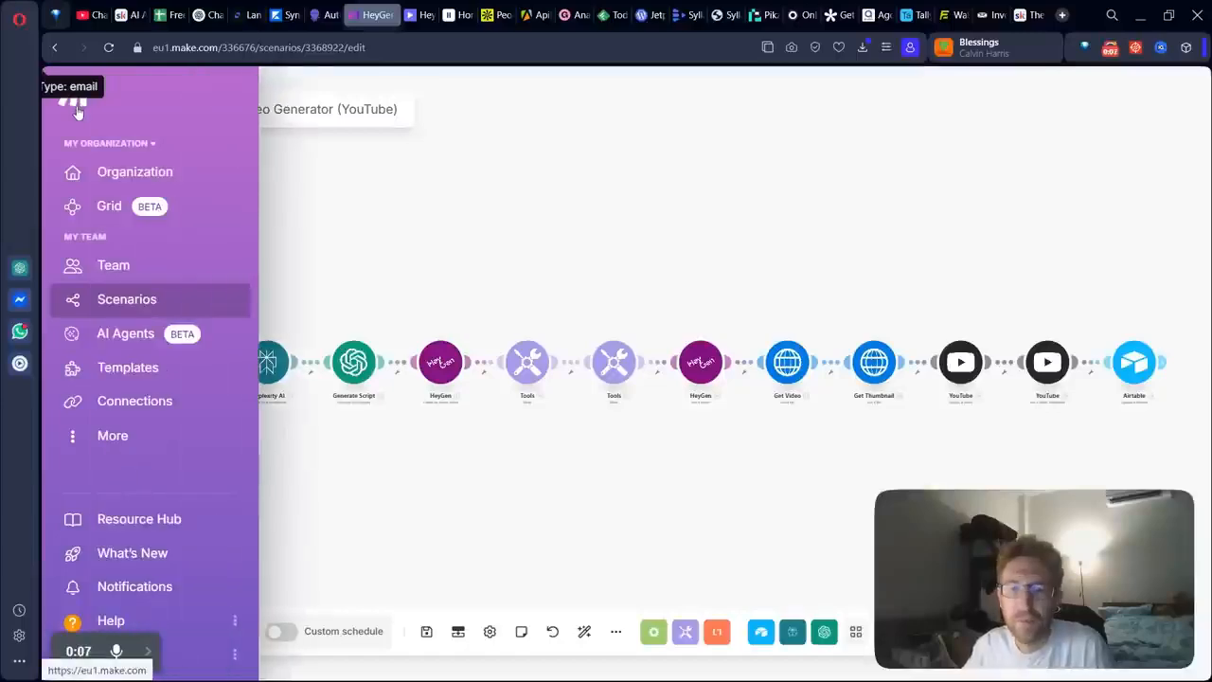
# - In Make, open the team dashboard and go on to the list of all scenarios
pyautogui.click(78, 112)
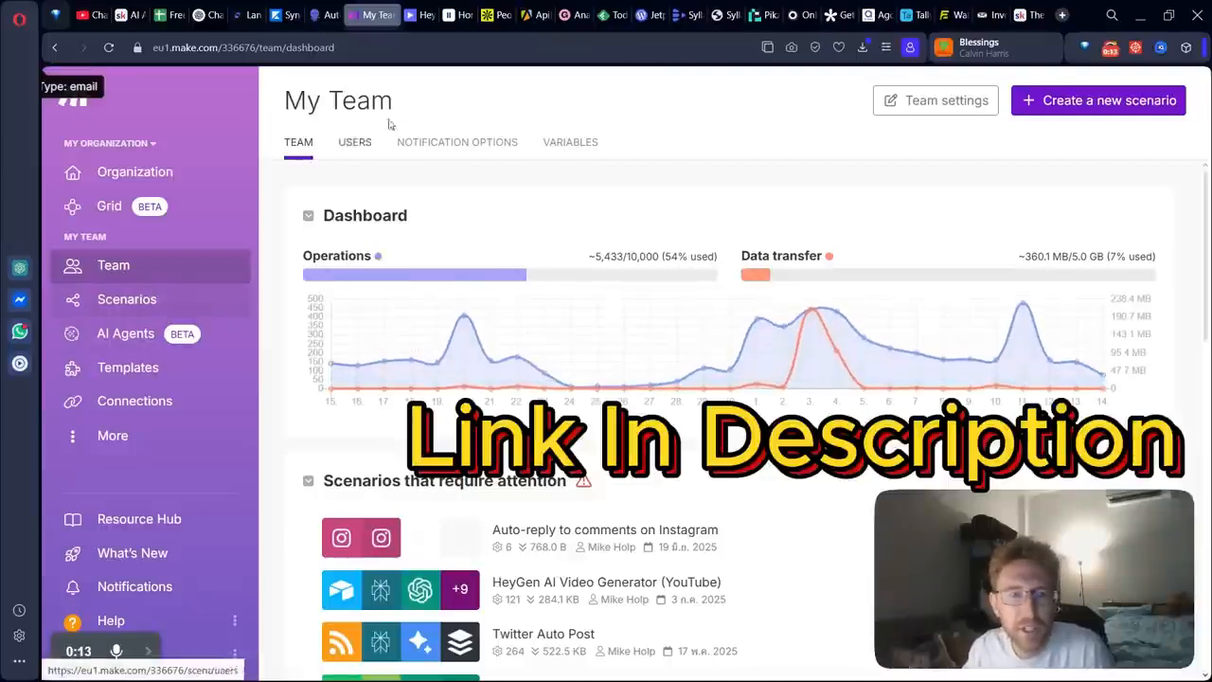
pyautogui.moveTo(273, 107); pyautogui.dragTo(407, 110)
pyautogui.click(419, 120)
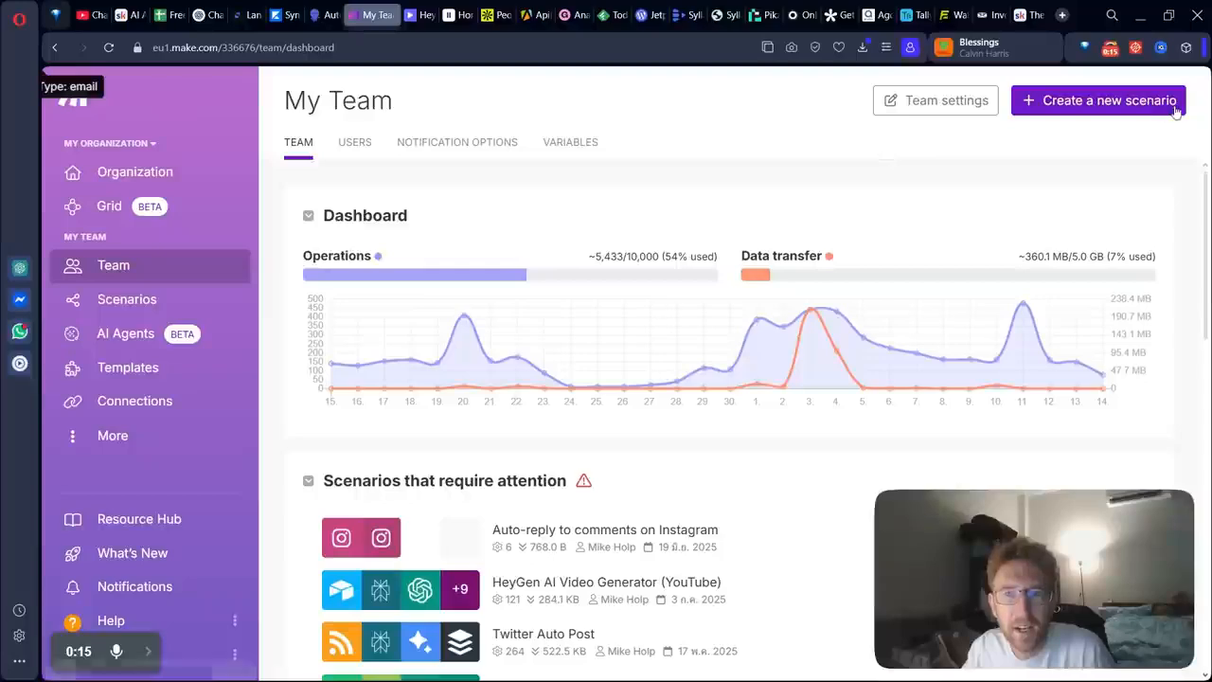
pyautogui.click(122, 306)
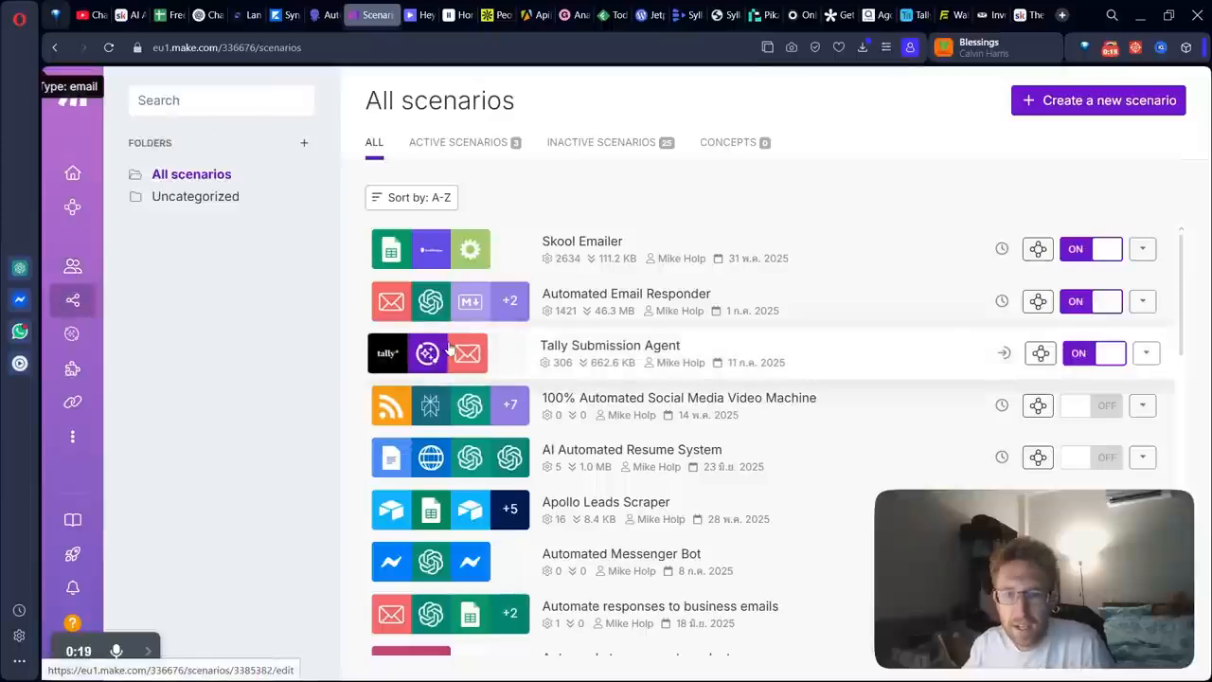
# - Search the scenario list for "heyg" and open the HeyGen AI Video Generator (YouTube) scenario
pyautogui.hotkey('ctrl', 'f')
pyautogui.write('h')
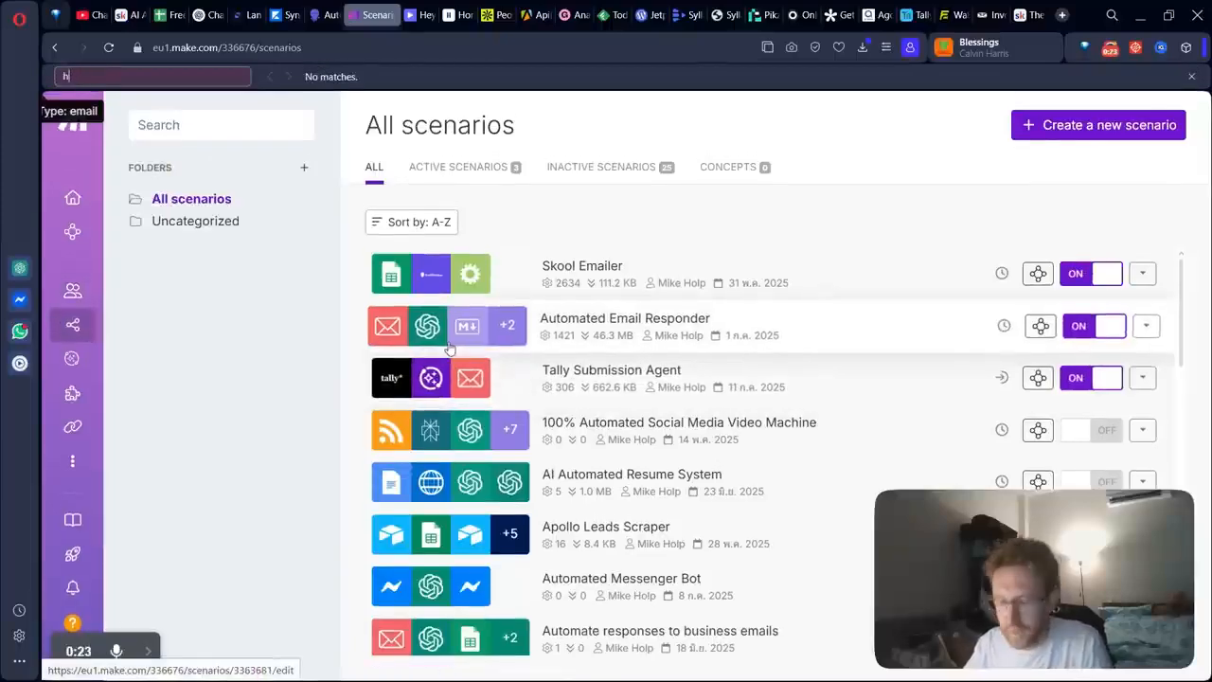
pyautogui.write('reyeyg')
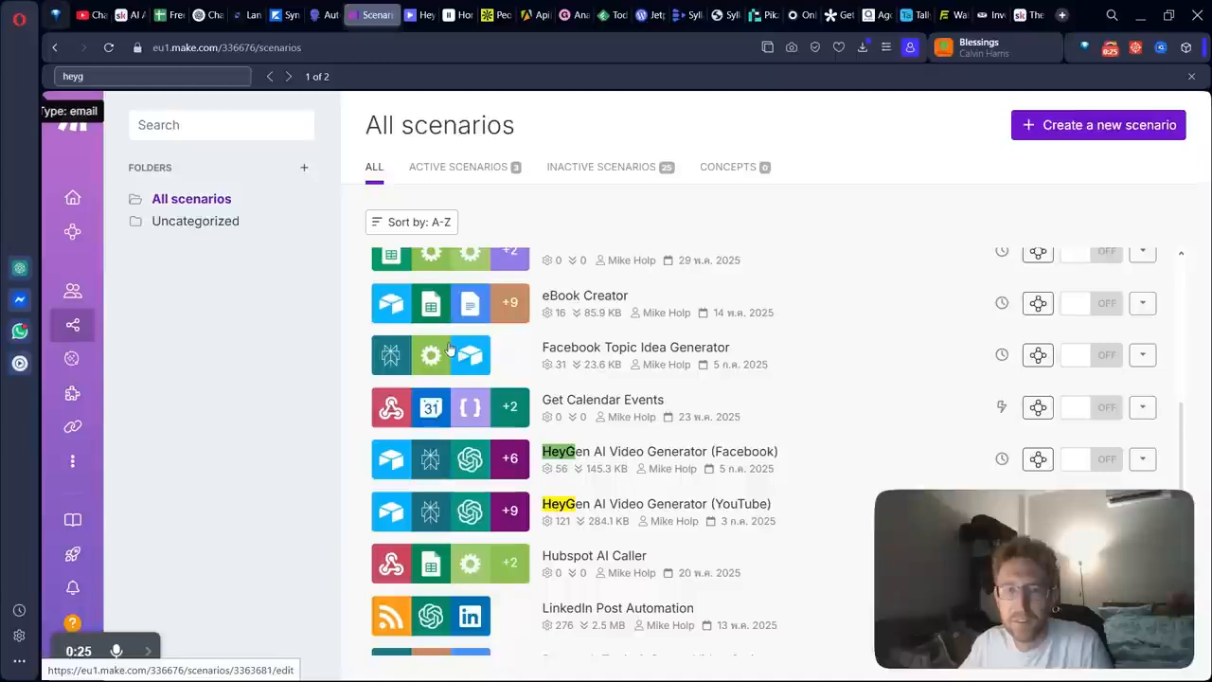
pyautogui.click(758, 509)
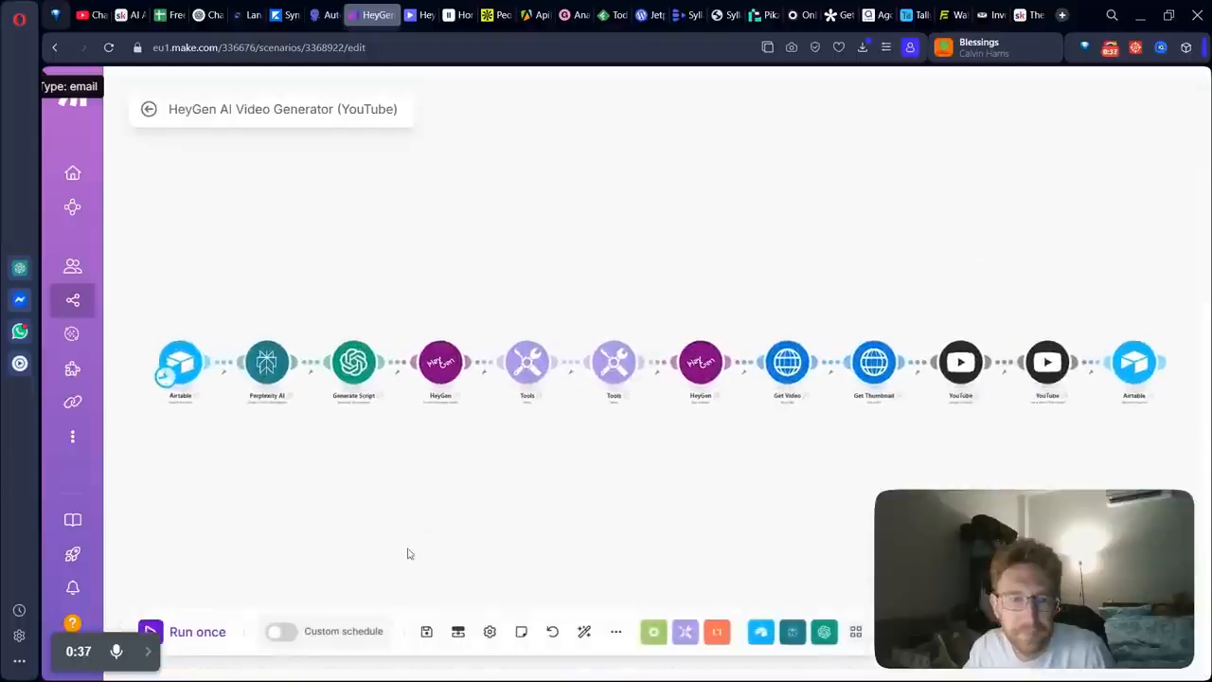
# - Check the scenario's blueprint import and export options and examine its module chain from the Airtable search onward
pyautogui.click(618, 633)
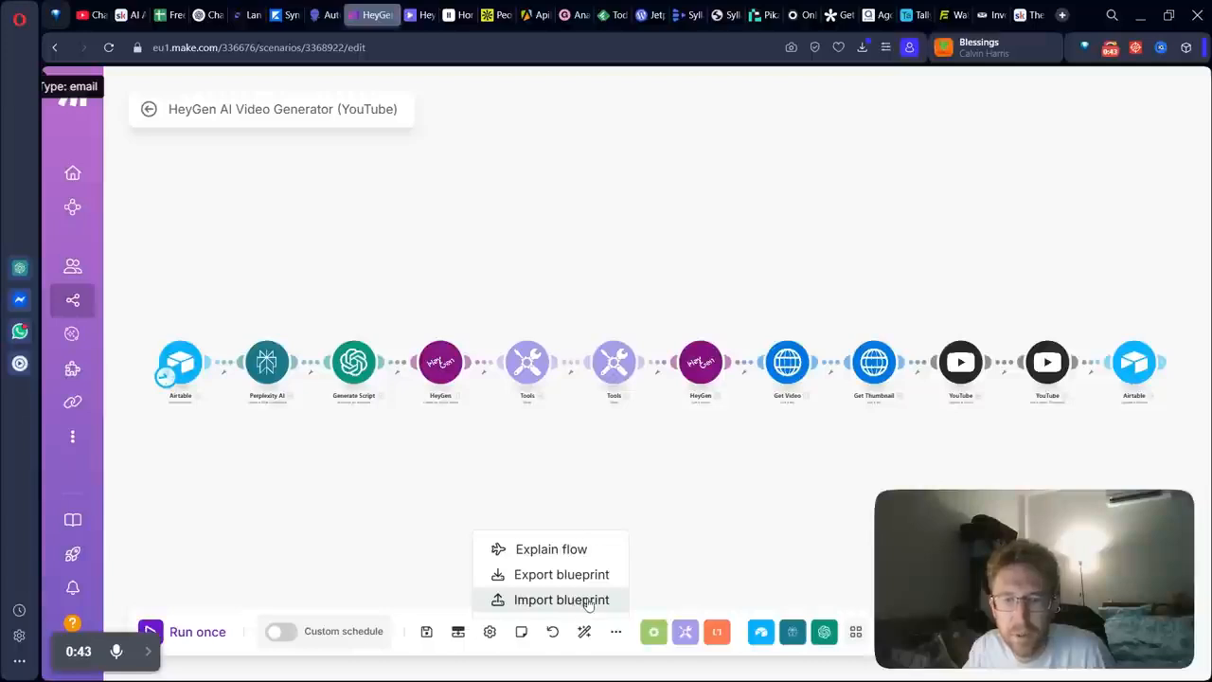
pyautogui.click(477, 451)
pyautogui.scroll(4, 426, 376)
pyautogui.moveTo(409, 521); pyautogui.dragTo(734, 534)
pyautogui.moveTo(291, 531); pyautogui.dragTo(410, 493)
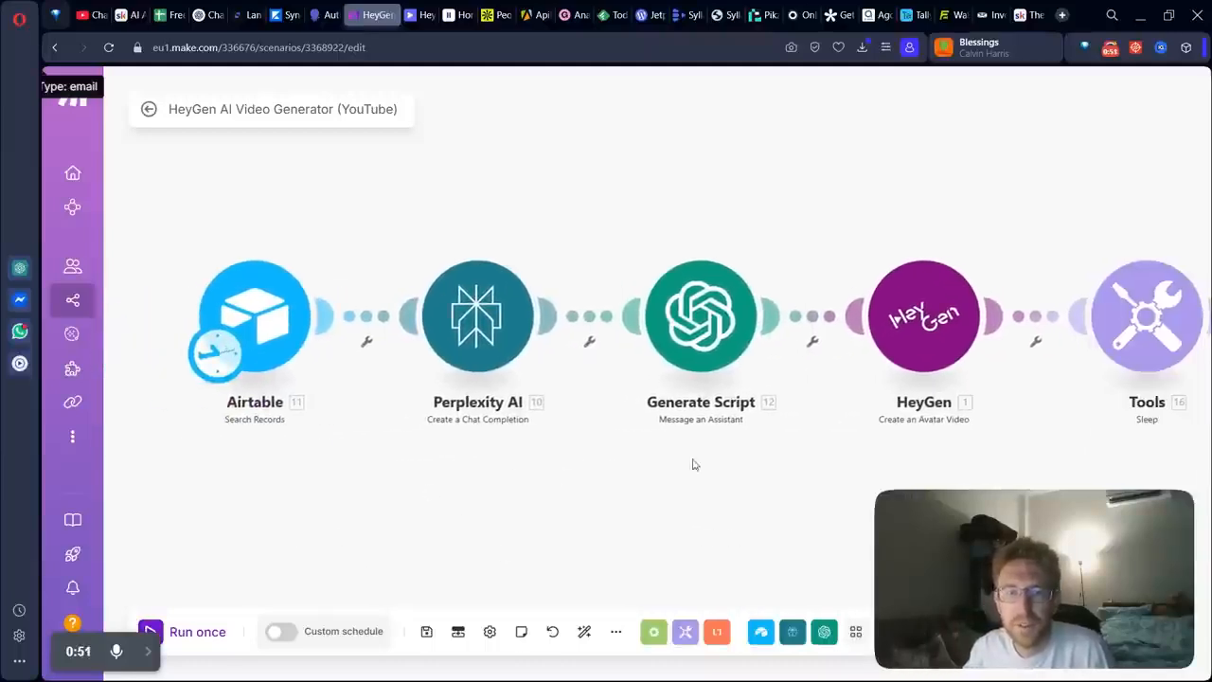
pyautogui.moveTo(739, 479)
pyautogui.mouseDown()
pyautogui.moveTo(506, 476)
pyautogui.moveTo(601, 492)
pyautogui.moveTo(645, 447)
pyautogui.moveTo(579, 438)
pyautogui.mouseUp()
pyautogui.moveTo(745, 446)
pyautogui.mouseDown()
pyautogui.moveTo(338, 470)
pyautogui.moveTo(606, 477)
pyautogui.mouseUp()
pyautogui.moveTo(255, 493)
pyautogui.mouseDown()
pyautogui.moveTo(441, 490)
pyautogui.moveTo(713, 521)
pyautogui.moveTo(844, 498)
pyautogui.mouseUp()
pyautogui.moveTo(427, 498); pyautogui.dragTo(587, 477)
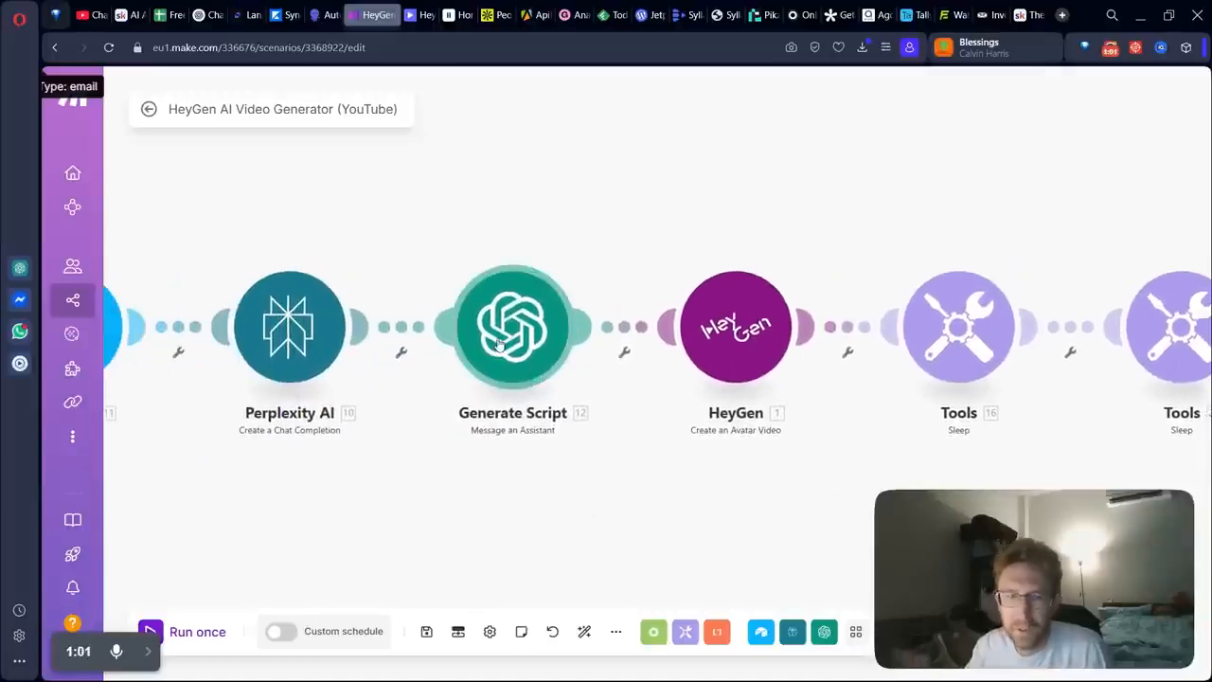
pyautogui.moveTo(515, 480); pyautogui.dragTo(678, 476)
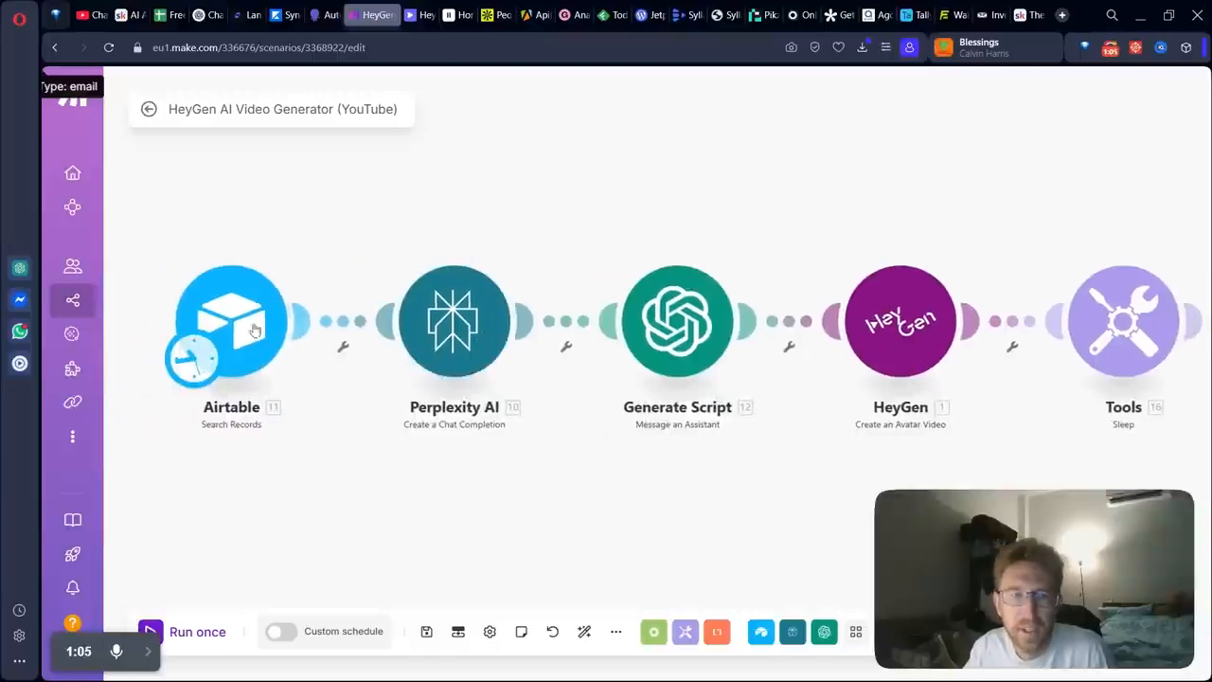
# - Review the settings of the Airtable Search Records module and the Perplexity AI module's message content, closing both without saving
pyautogui.click(265, 352)
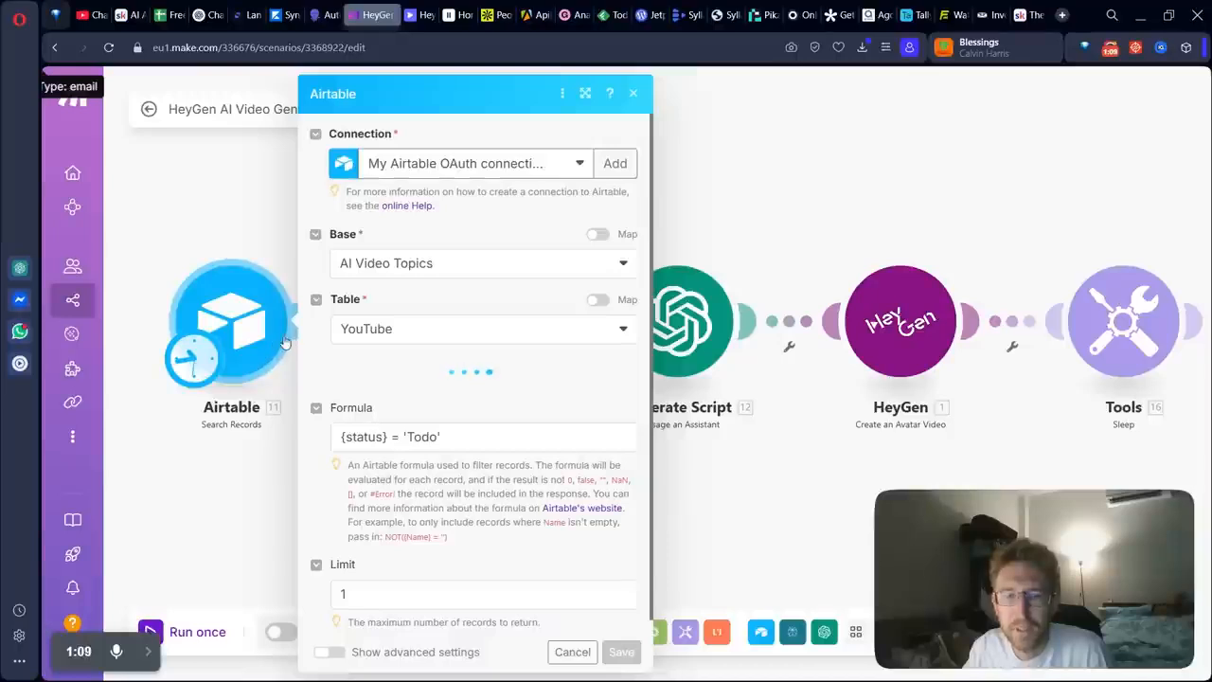
pyautogui.click(570, 651)
pyautogui.click(467, 327)
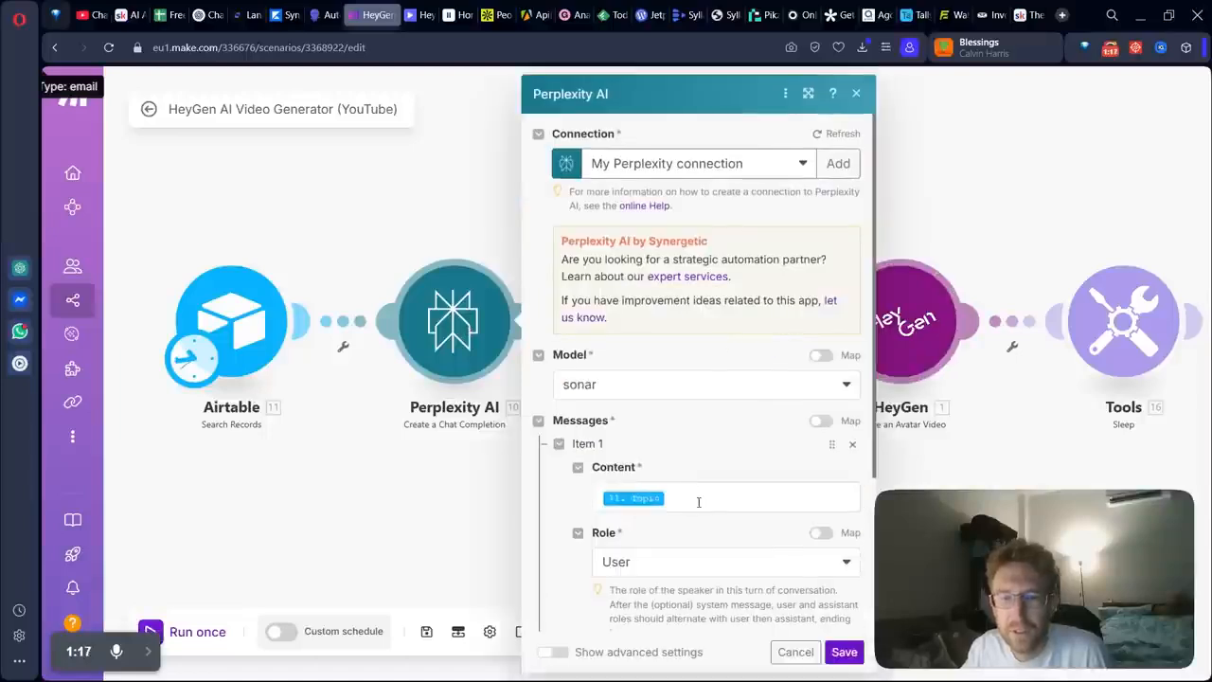
pyautogui.click(694, 501)
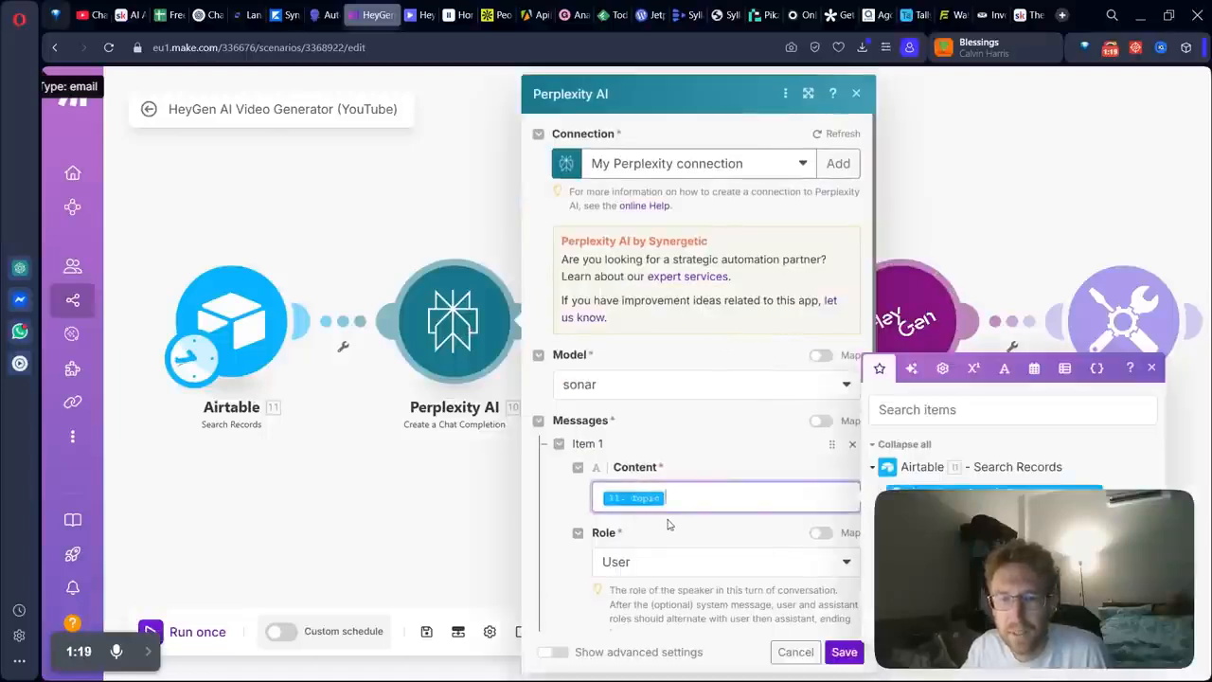
pyautogui.scroll(-2, 668, 523)
pyautogui.scroll(2, 668, 519)
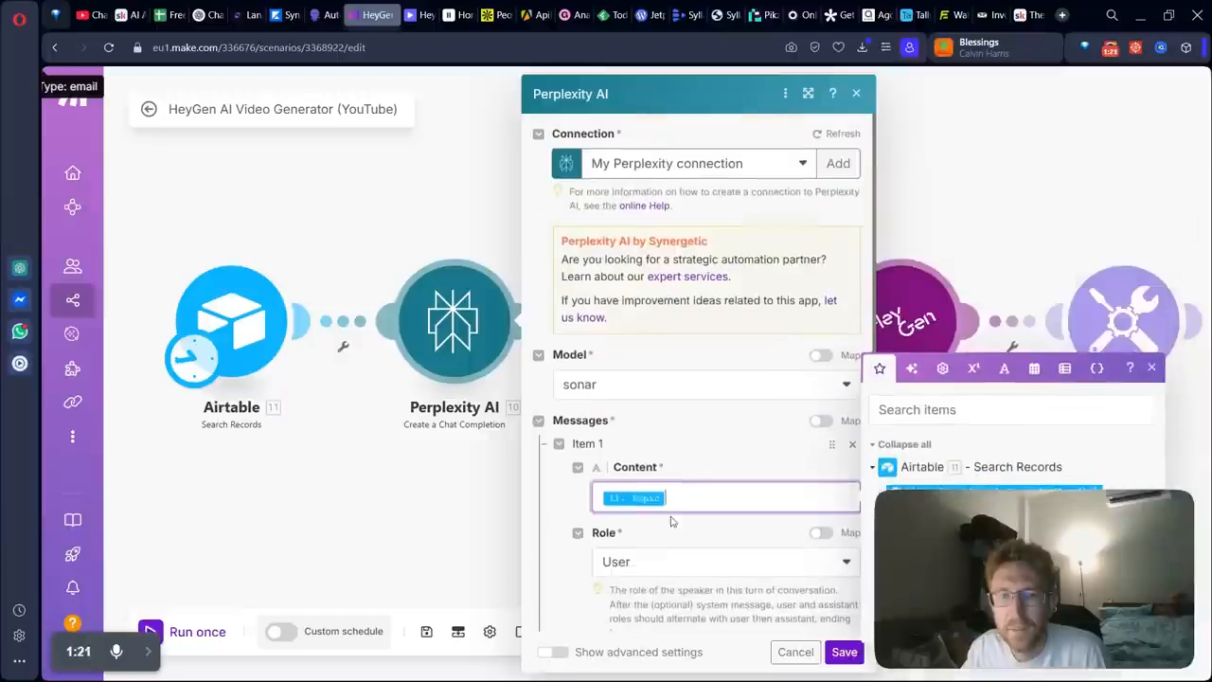
pyautogui.click(799, 652)
# - Open the Generate Script module and examine its assistant message, highlighting the "5-minute" script length
pyautogui.click(680, 331)
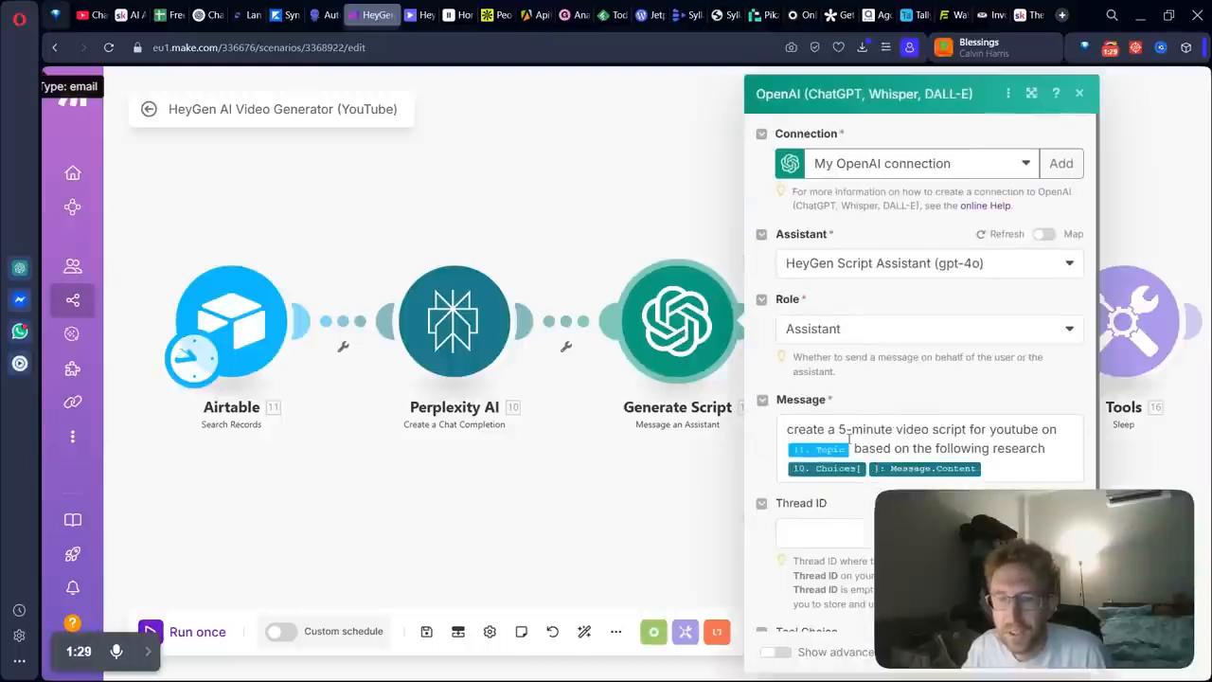
pyautogui.moveTo(845, 430); pyautogui.dragTo(1027, 448)
pyautogui.click(1025, 448)
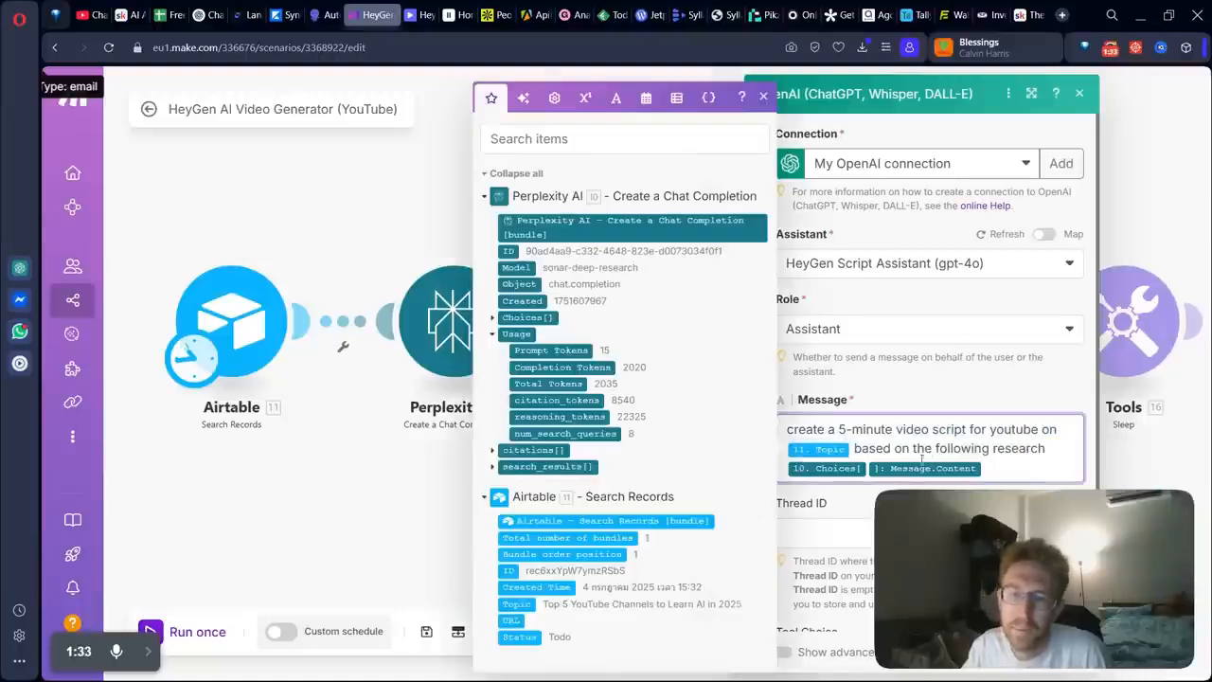
pyautogui.moveTo(893, 429); pyautogui.dragTo(846, 429)
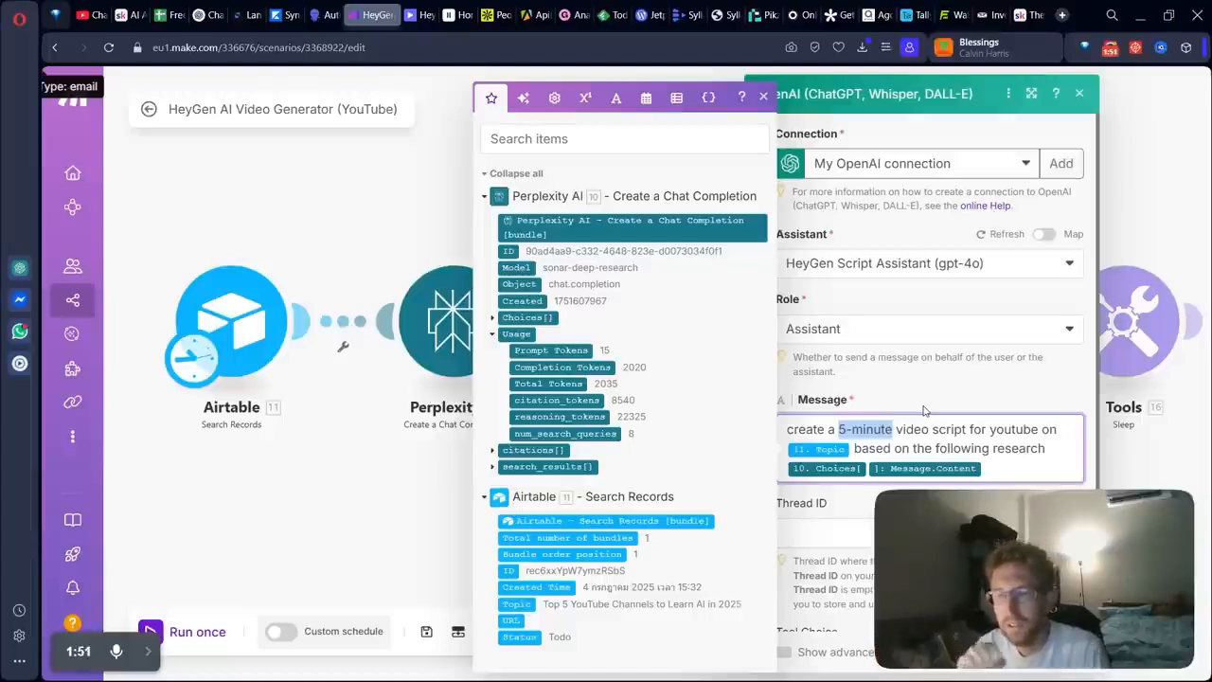
# - Change the script length in the Generate Script assistant's message to "1,000 word" and save the module
pyautogui.write('1,000')
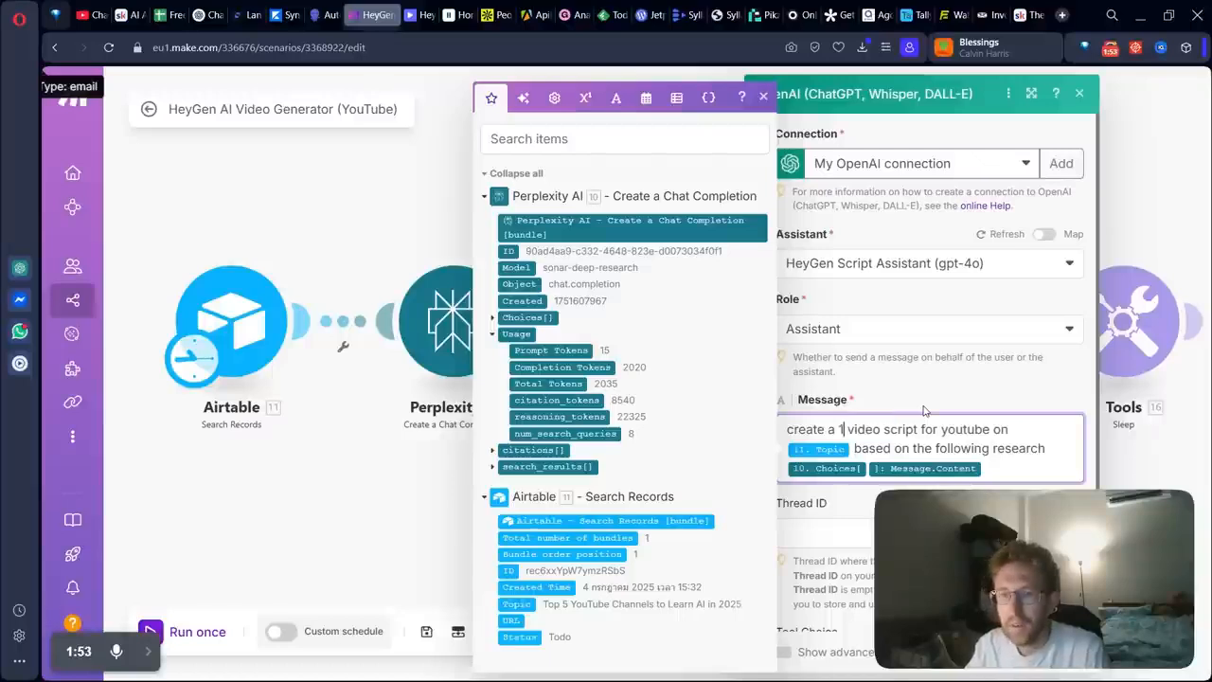
pyautogui.write('word')
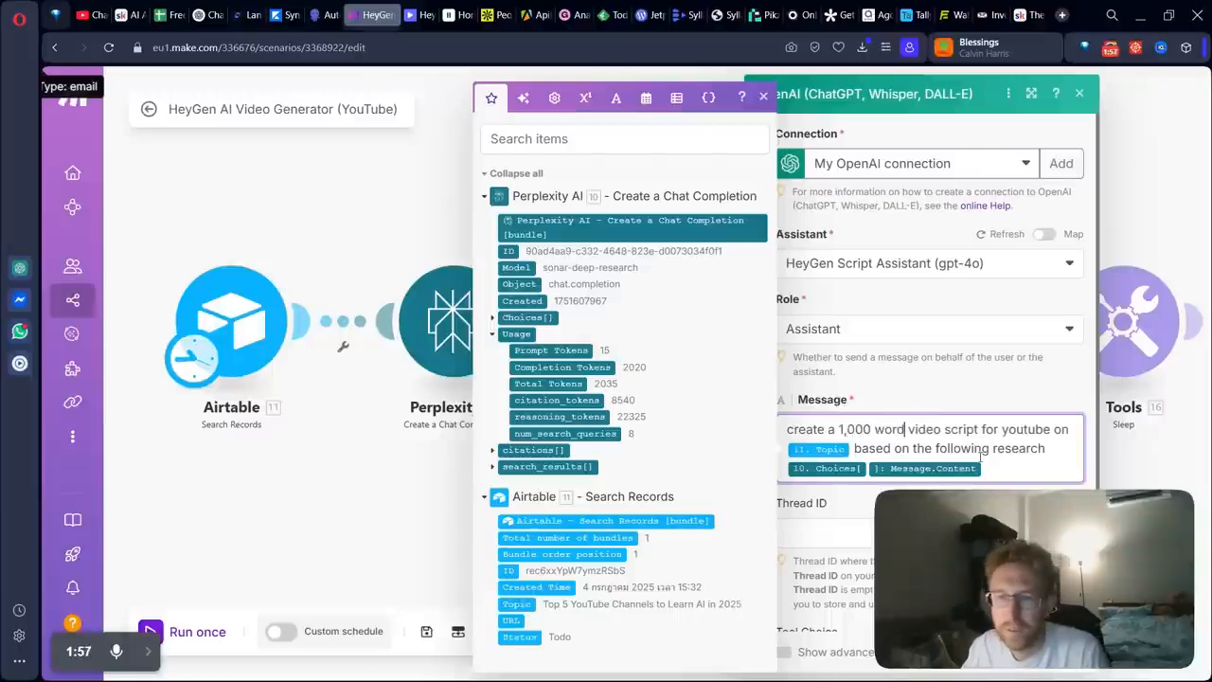
pyautogui.moveTo(1051, 527); pyautogui.dragTo(343, 158)
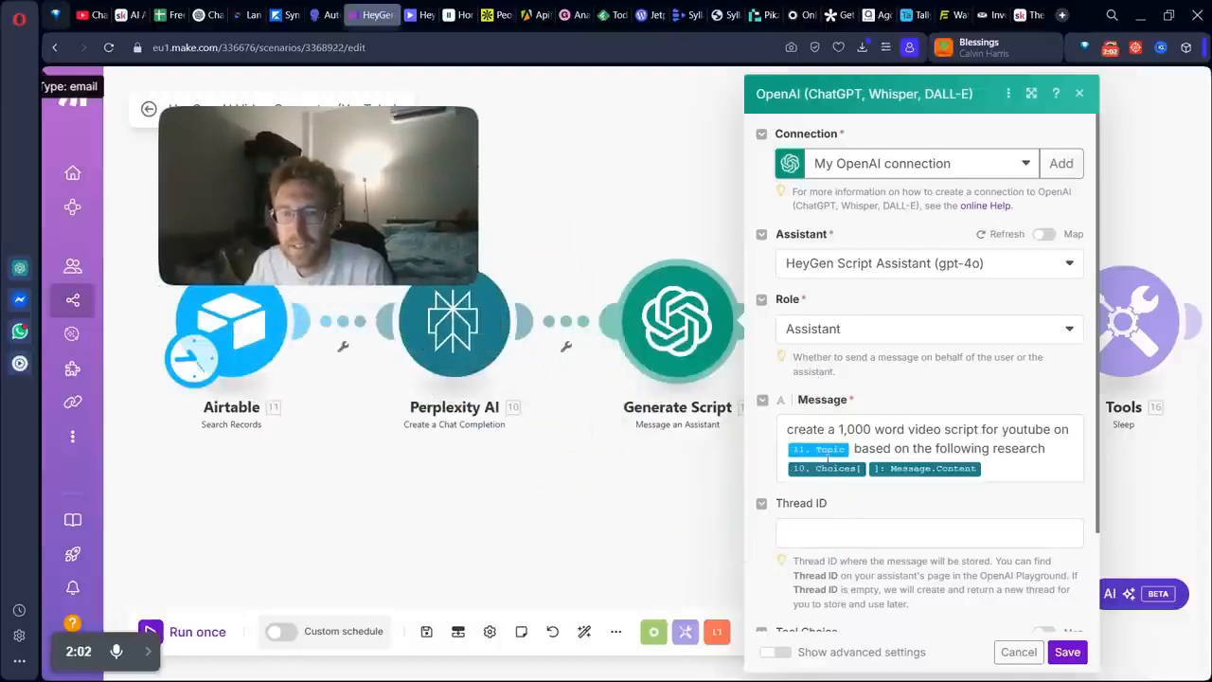
pyautogui.click(1023, 465)
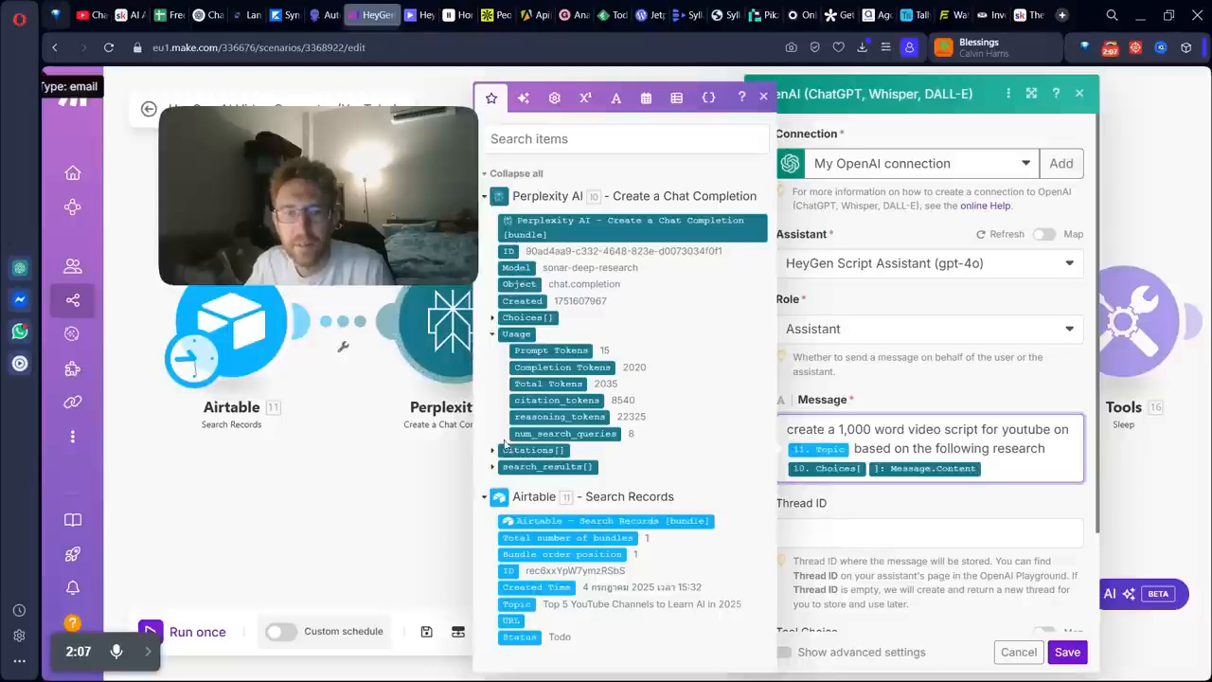
pyautogui.click(1067, 652)
# - Add a separate HeyGen Create an Avatar Video module to an empty area of the canvas and delete it again
pyautogui.moveTo(822, 489); pyautogui.dragTo(594, 545)
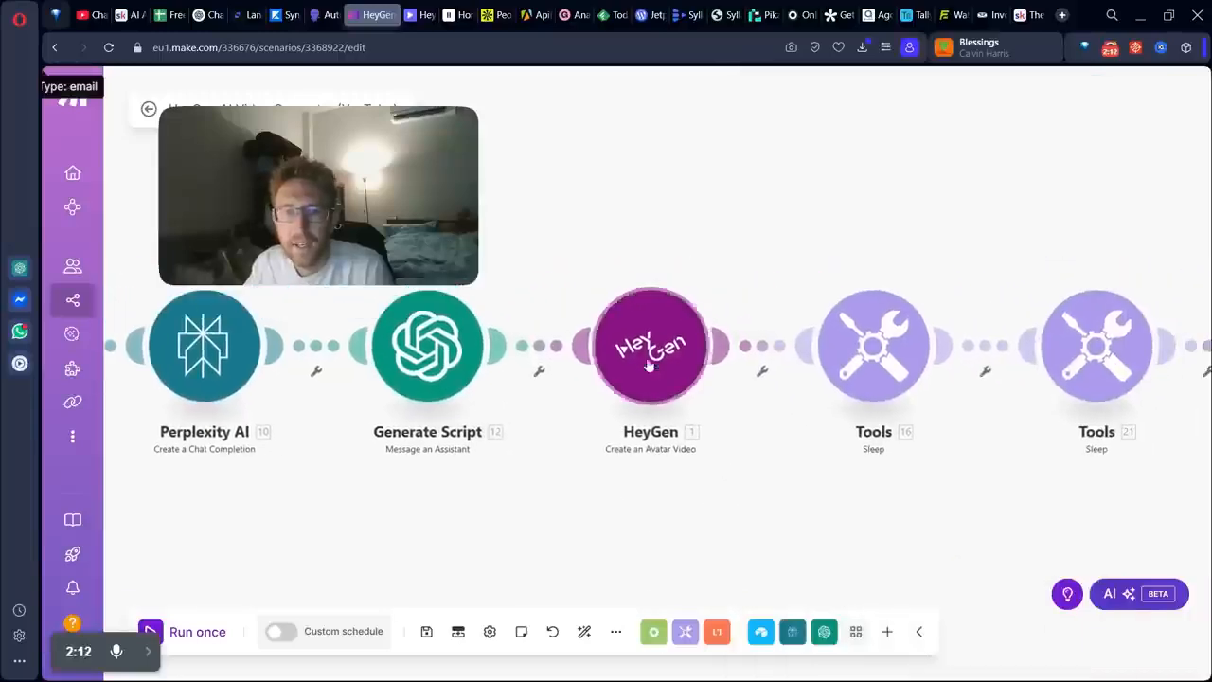
pyautogui.rightClick(744, 206)
pyautogui.click(757, 215)
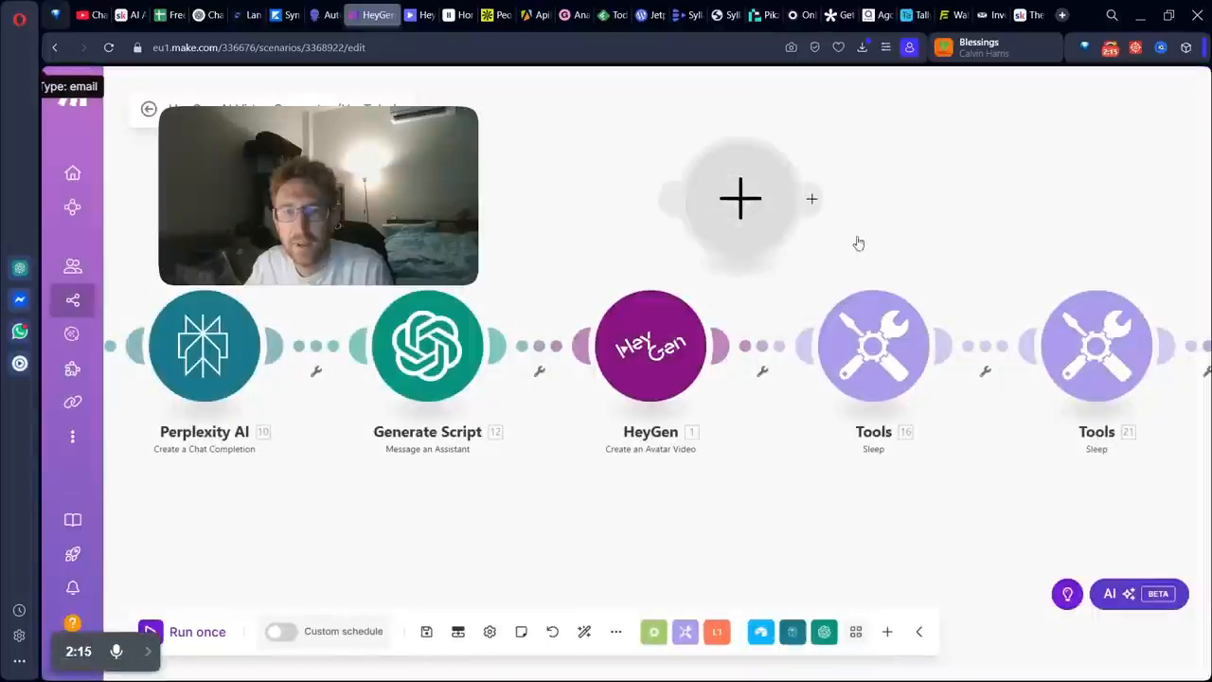
pyautogui.click(901, 280)
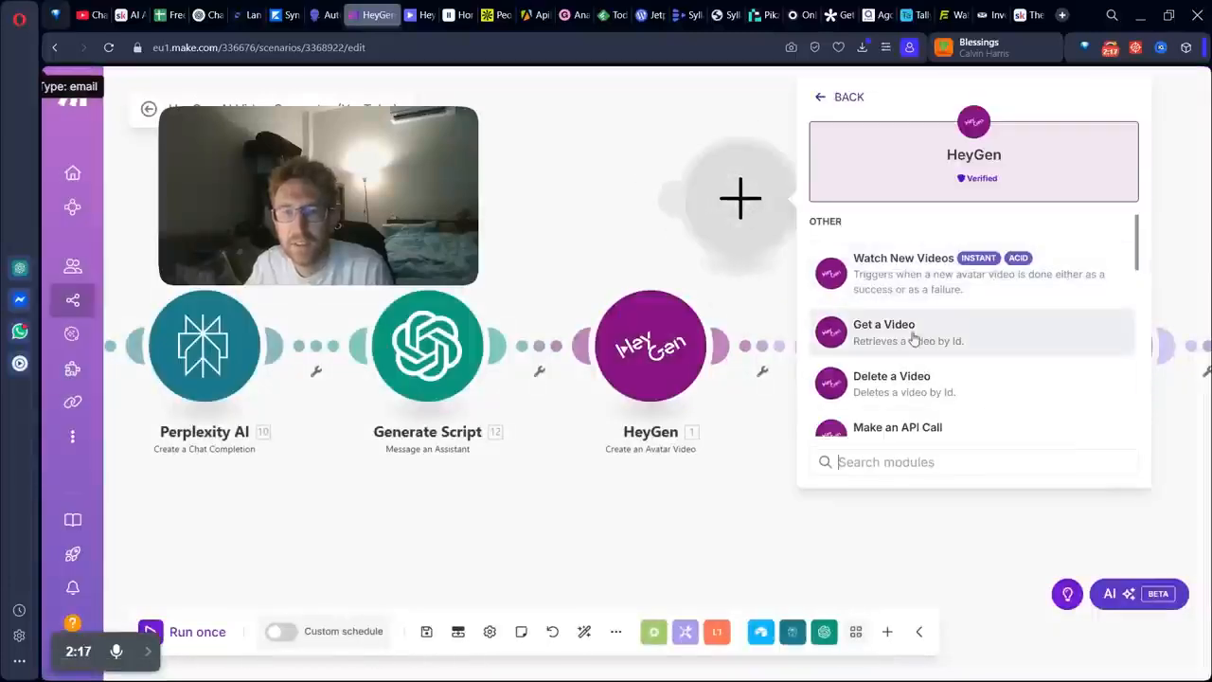
pyautogui.scroll(-5, 967, 322)
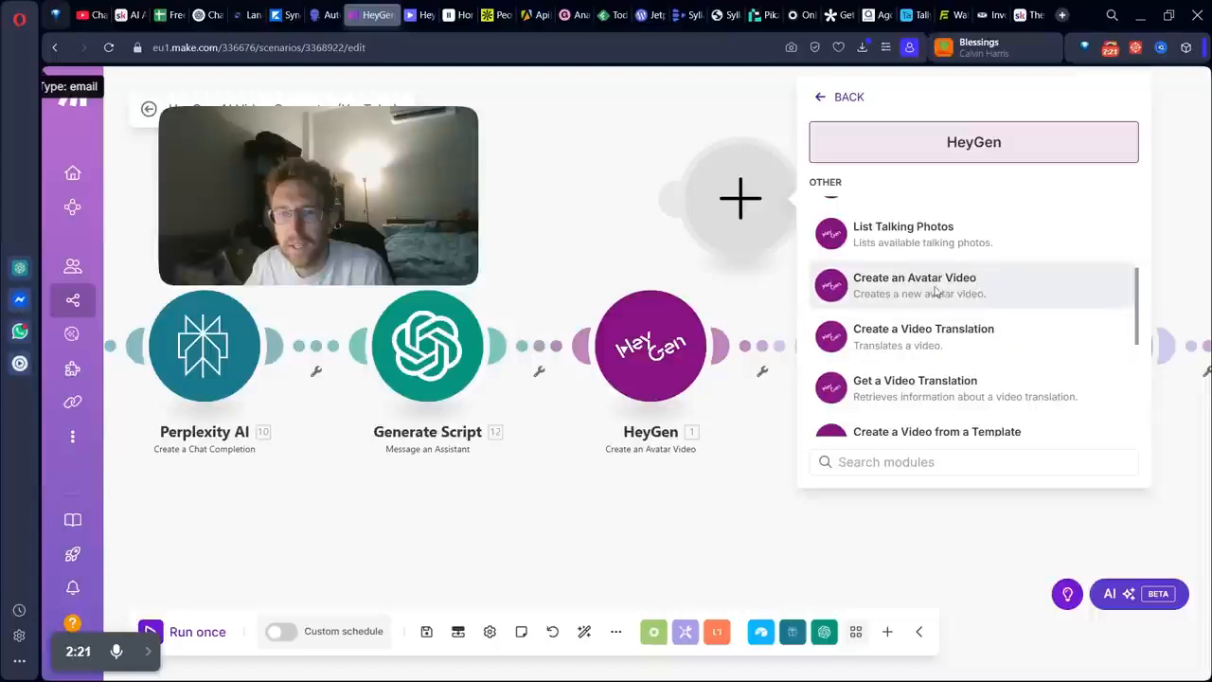
pyautogui.click(936, 290)
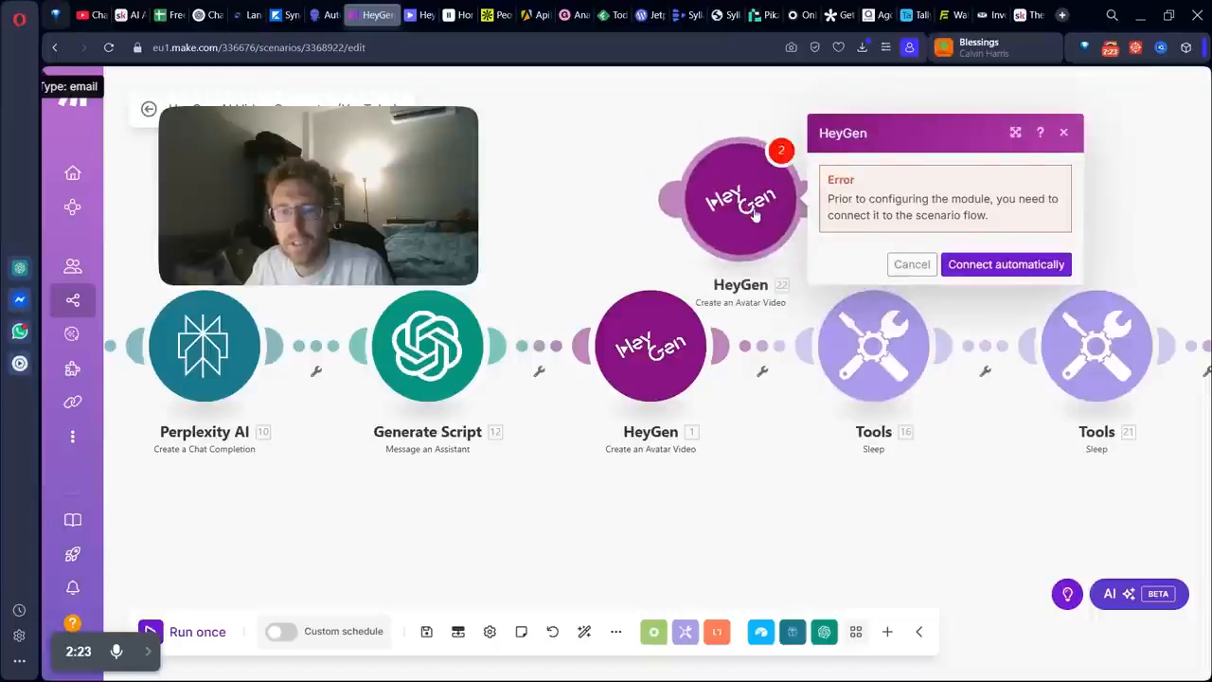
pyautogui.rightClick(754, 216)
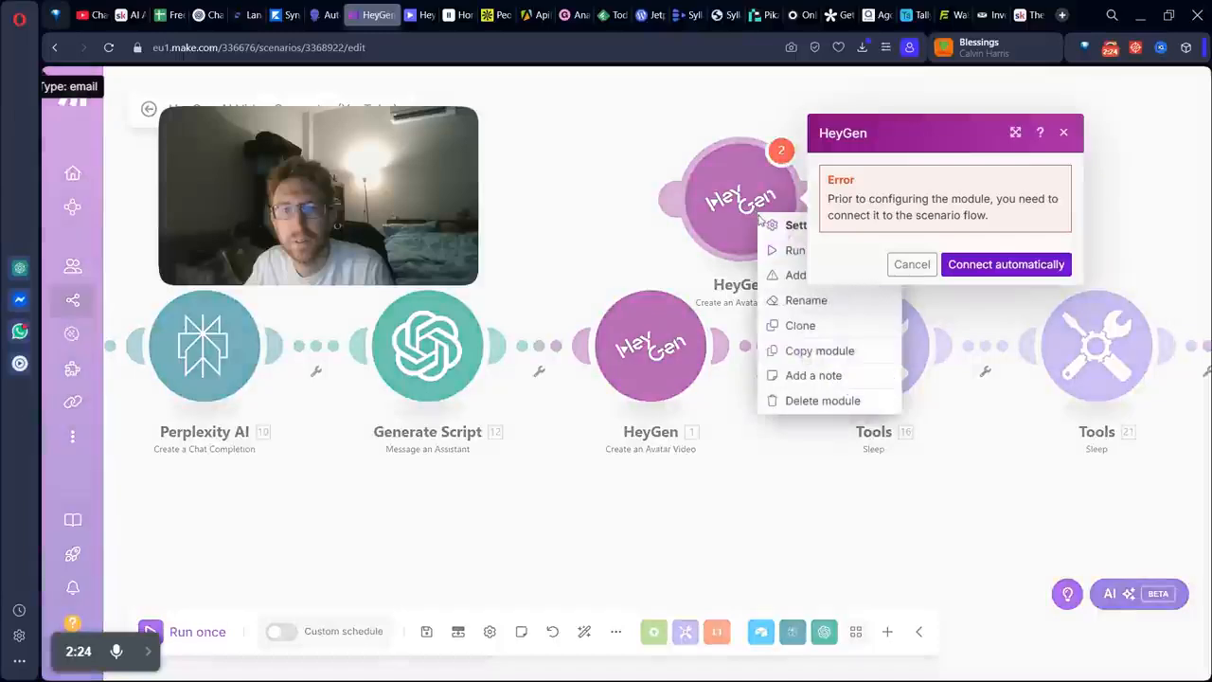
pyautogui.click(820, 400)
# - Open the existing HeyGen avatar video module and view the HeyGen oAuth2 option for a new connection without creating one
pyautogui.click(666, 352)
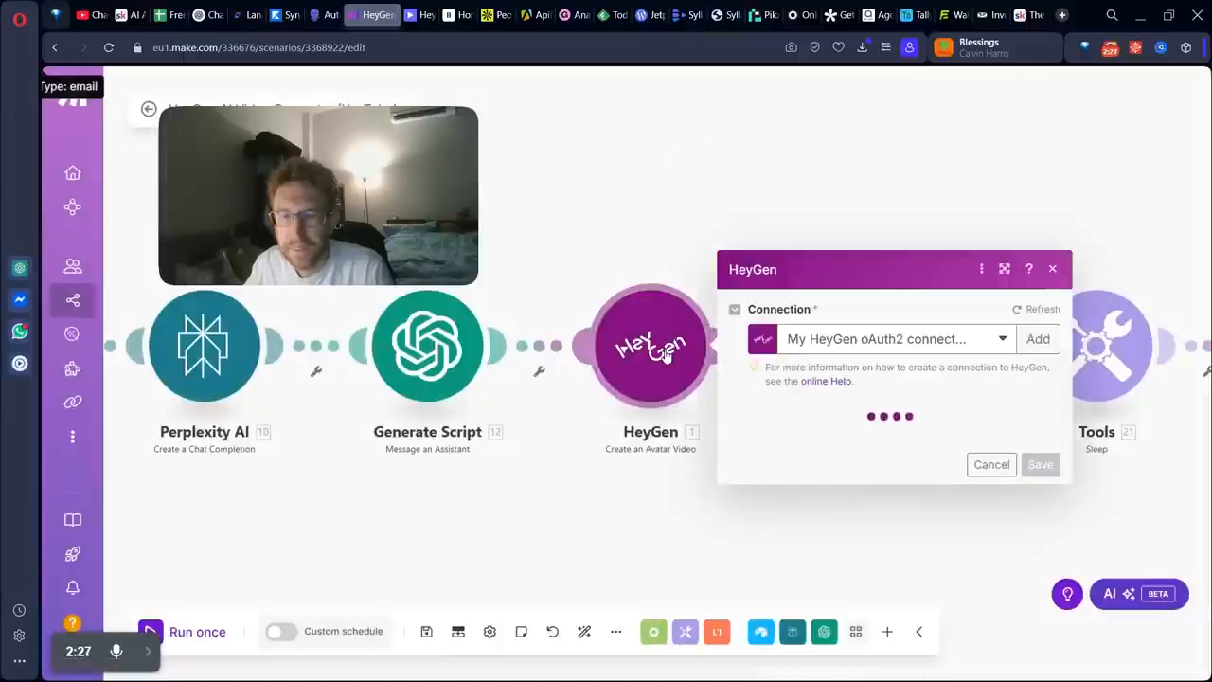
pyautogui.click(1037, 163)
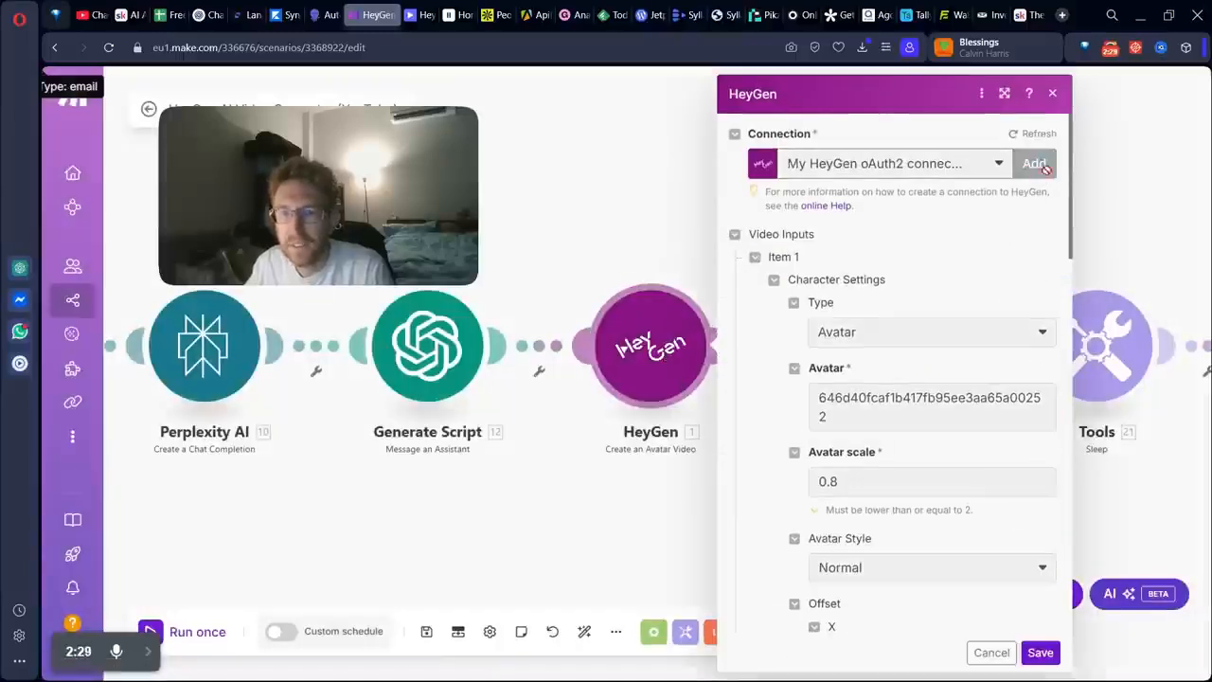
pyautogui.click(826, 169)
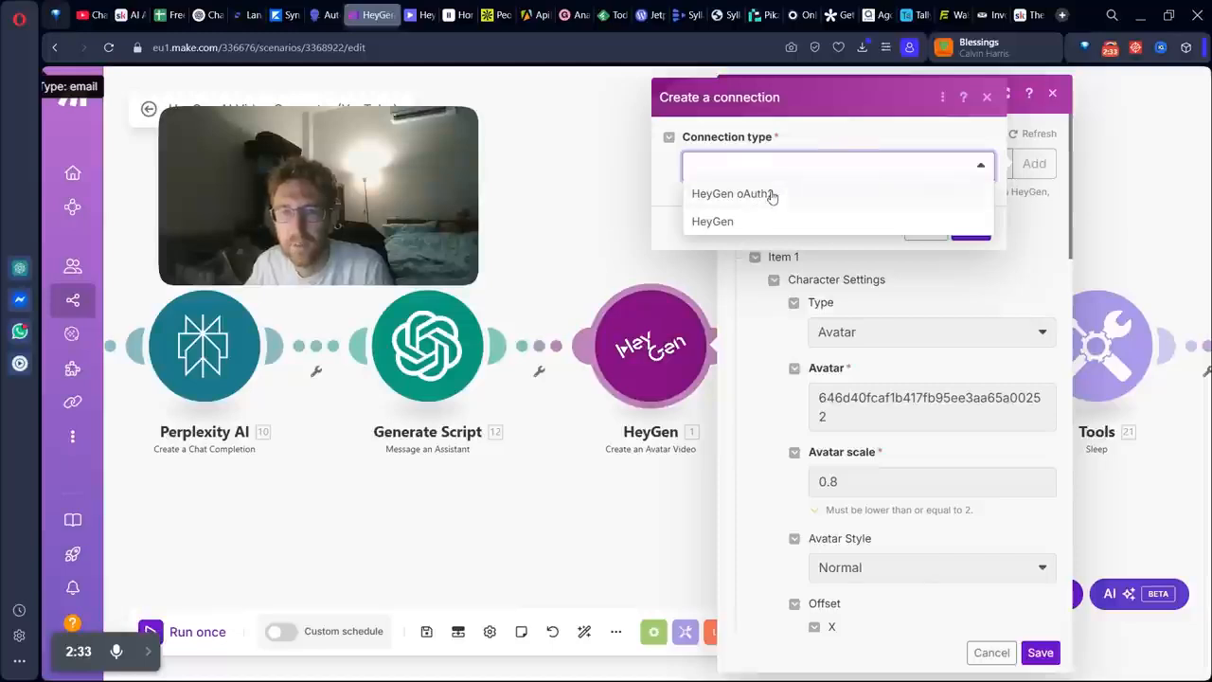
pyautogui.click(772, 195)
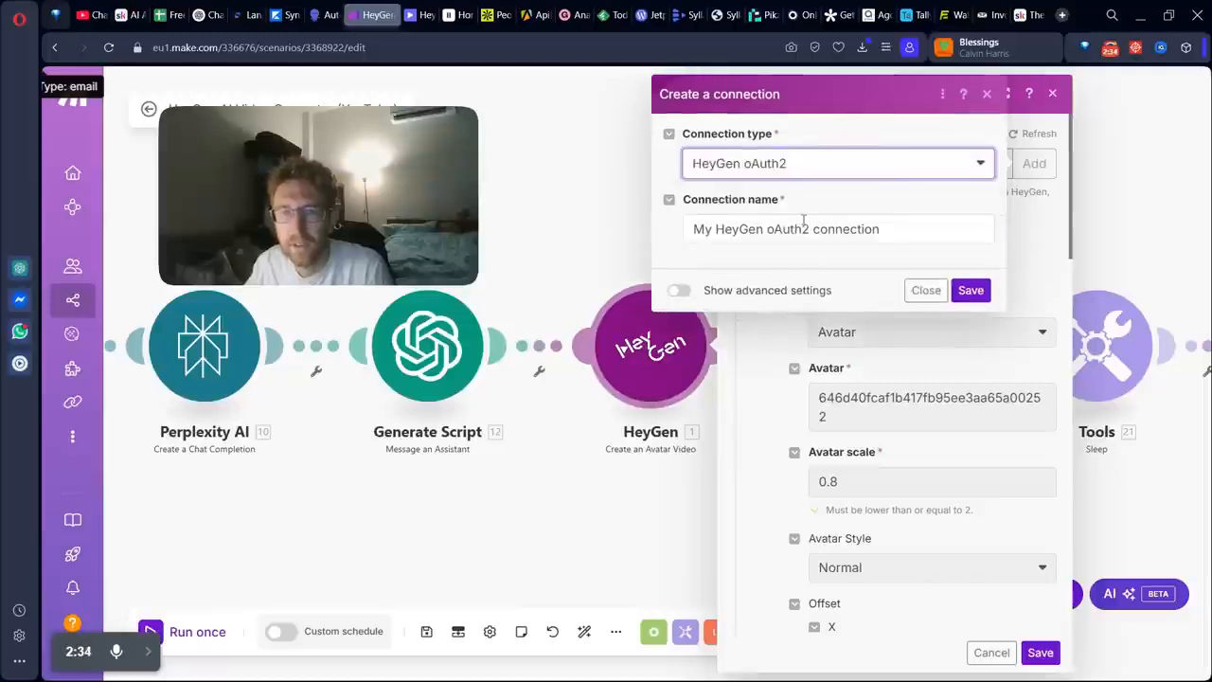
pyautogui.click(924, 291)
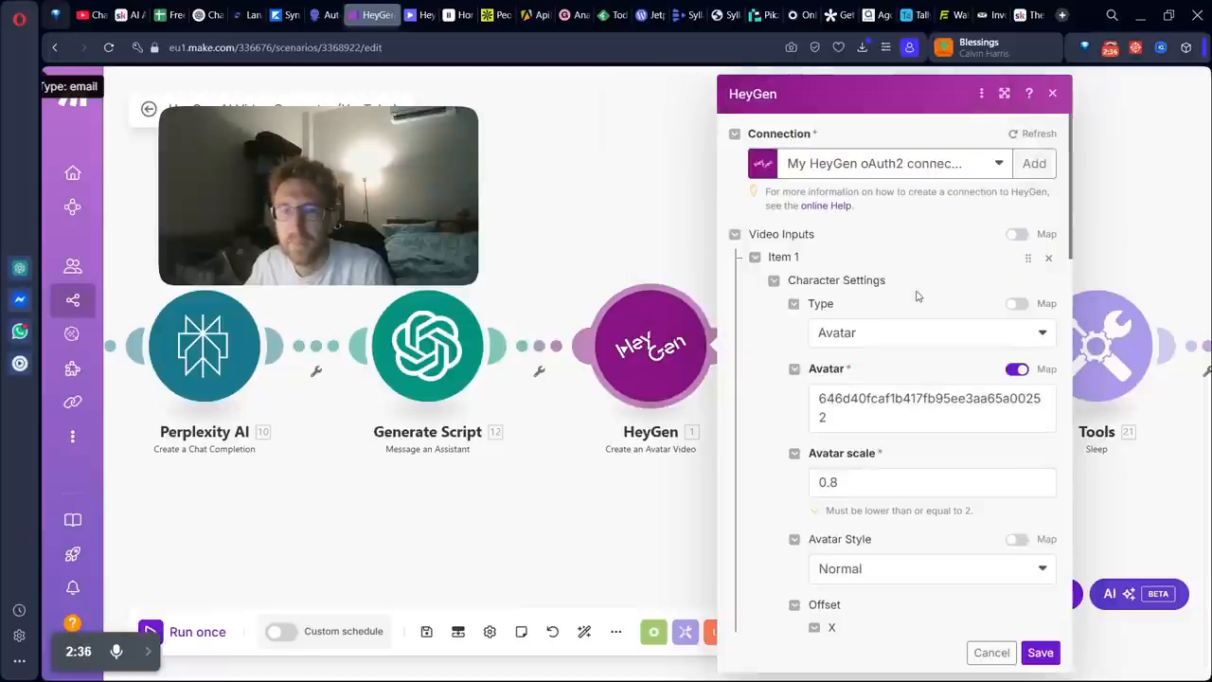
# - Choose Avatar as the character type for Item 1 of the video inputs
pyautogui.click(867, 336)
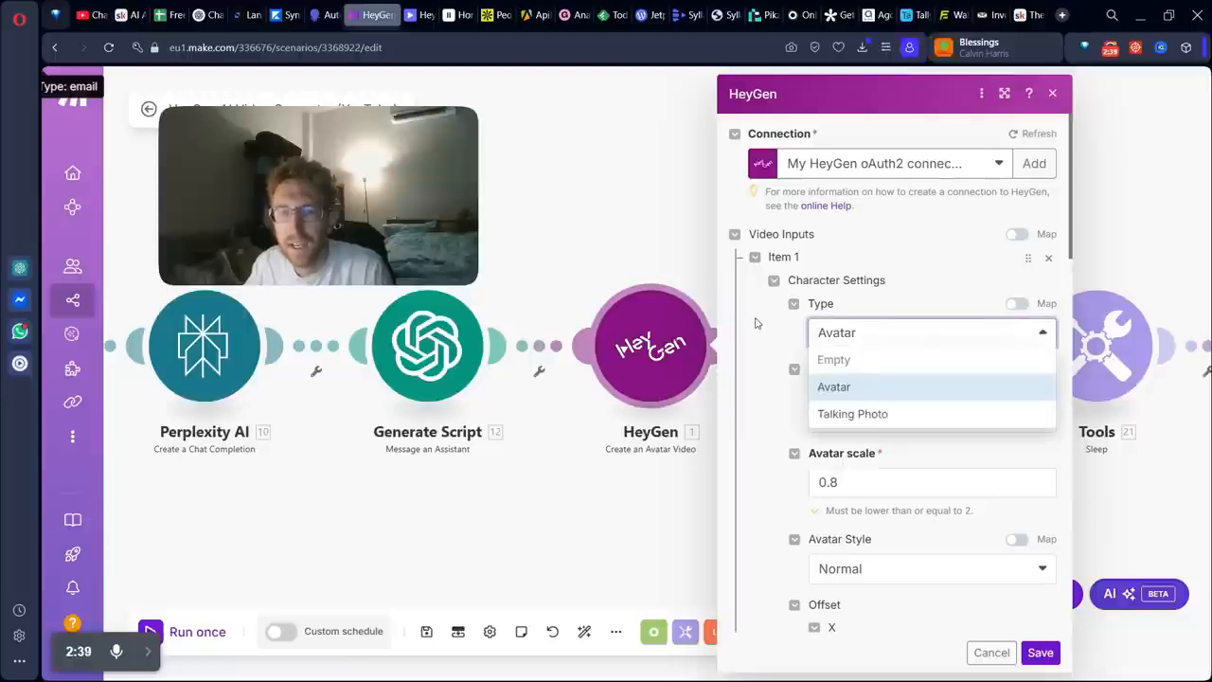
pyautogui.click(878, 386)
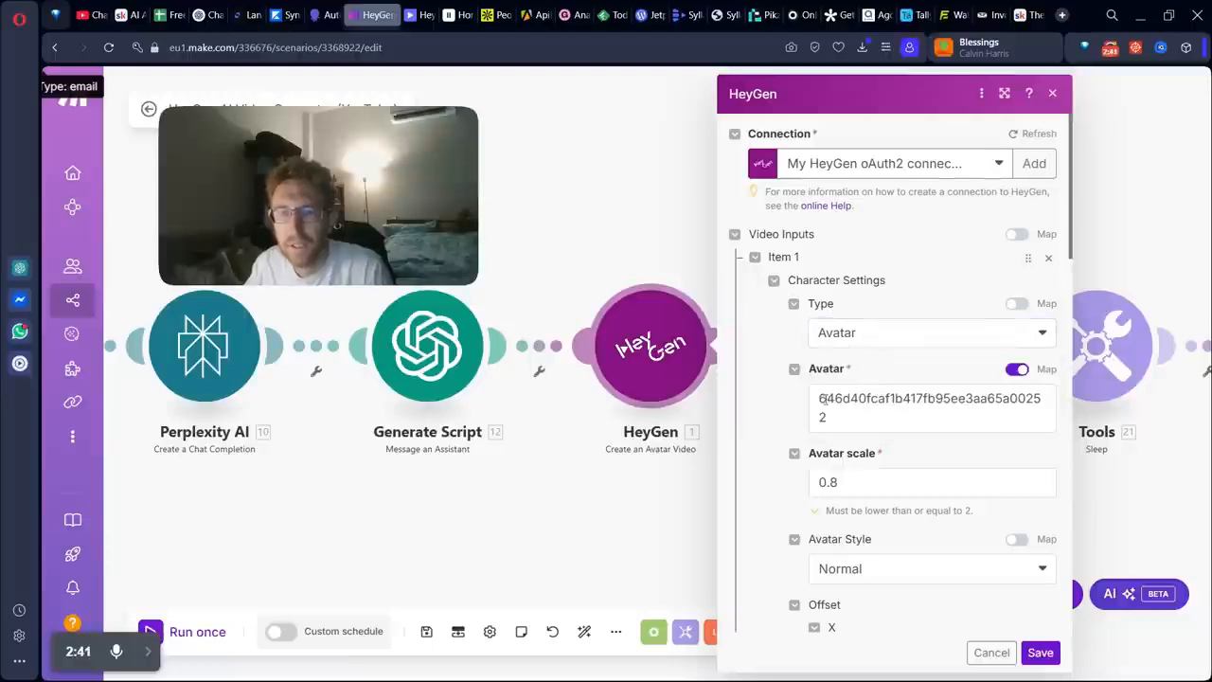
pyautogui.moveTo(821, 399); pyautogui.dragTo(848, 423)
pyautogui.click(936, 266)
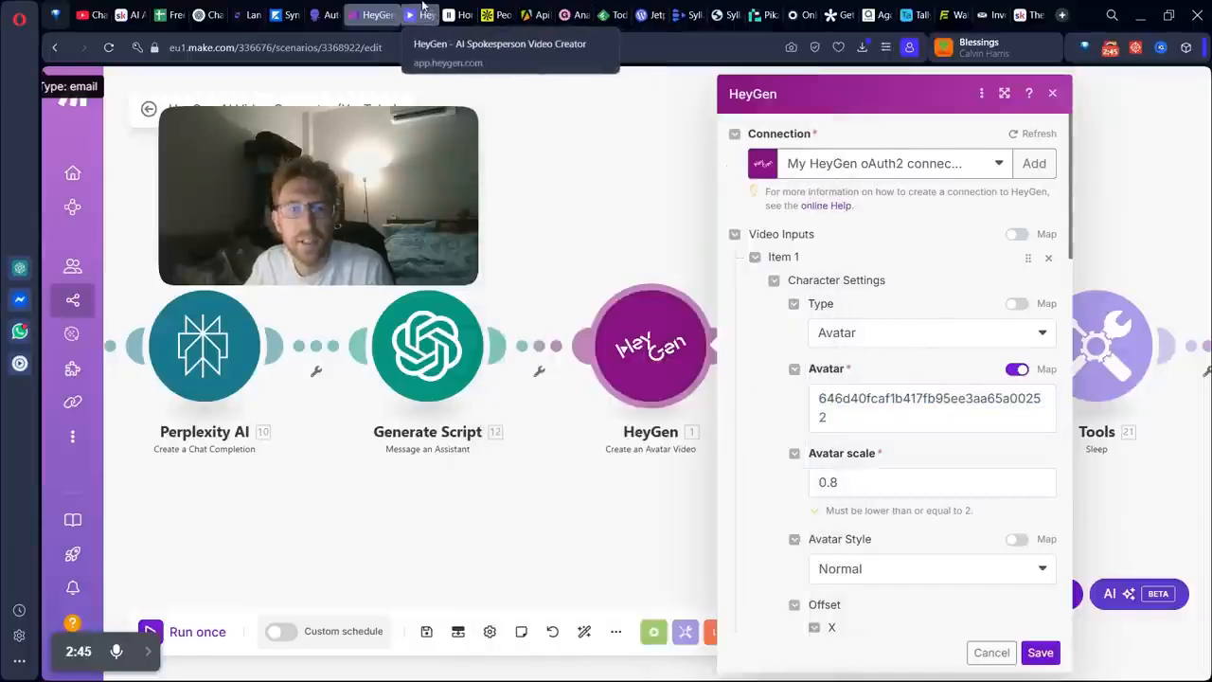
# - Switch to HeyGen, open the custom avatar under My Avatars and copy the Avatar ID of its Hyper-Realistic look
pyautogui.click(423, 7)
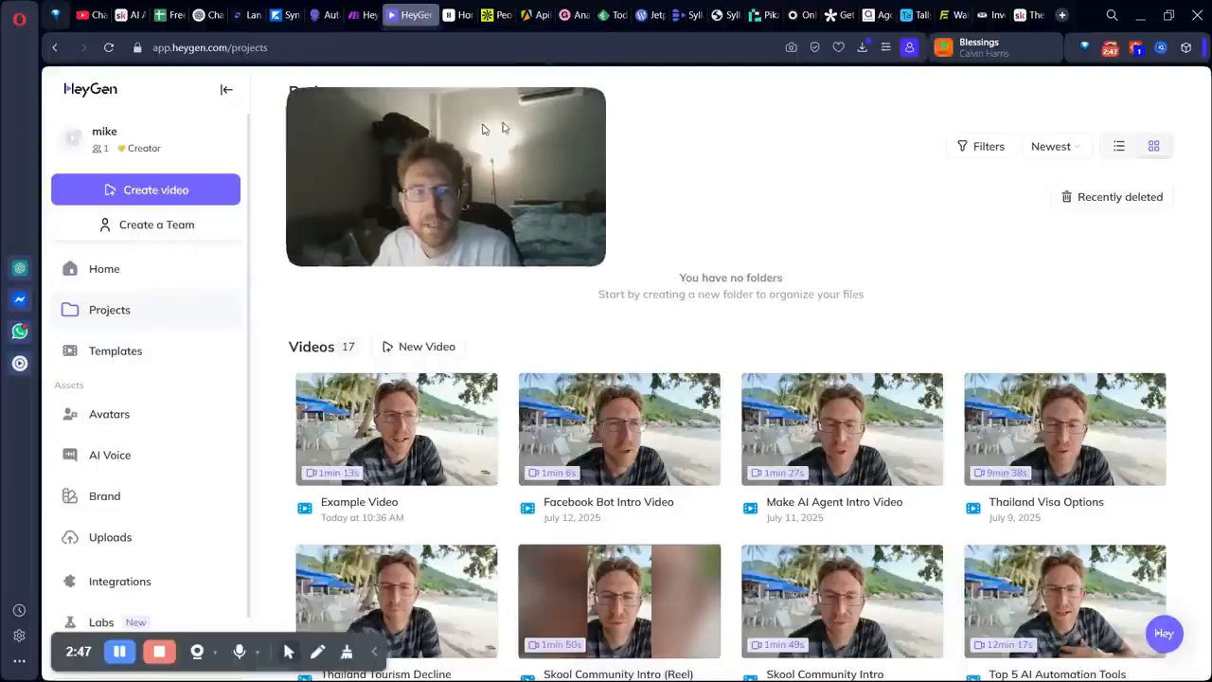
pyautogui.click(113, 423)
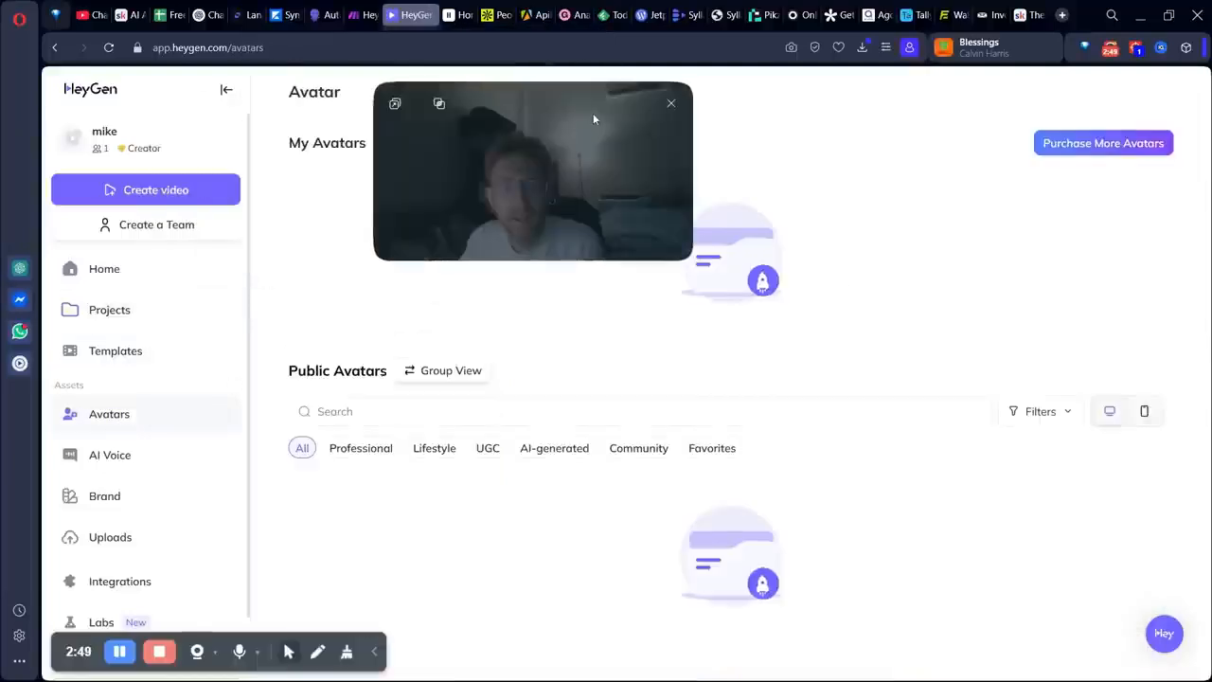
pyautogui.click(708, 193)
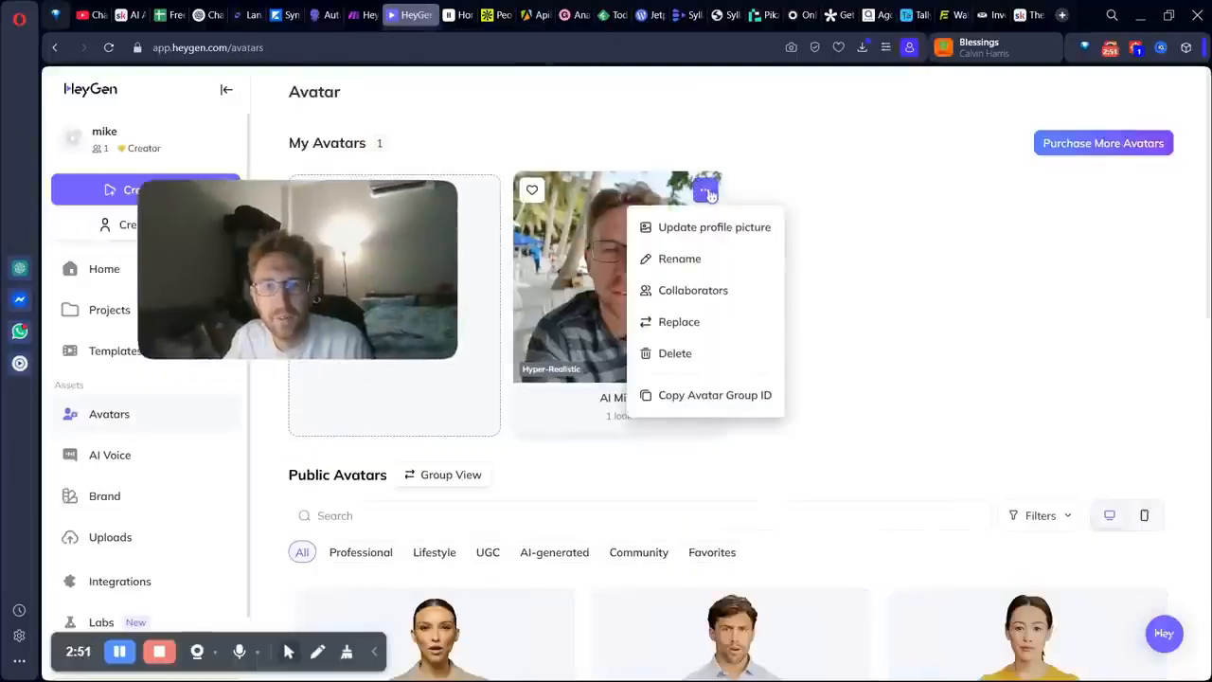
pyautogui.click(606, 260)
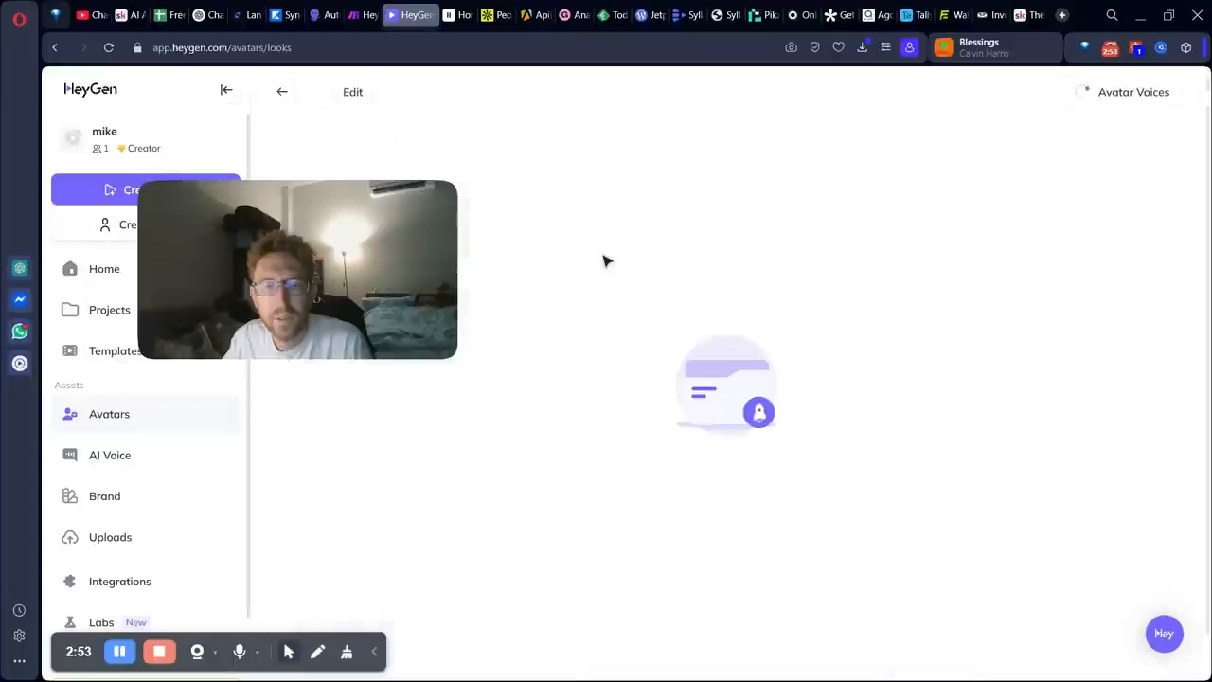
pyautogui.click(708, 157)
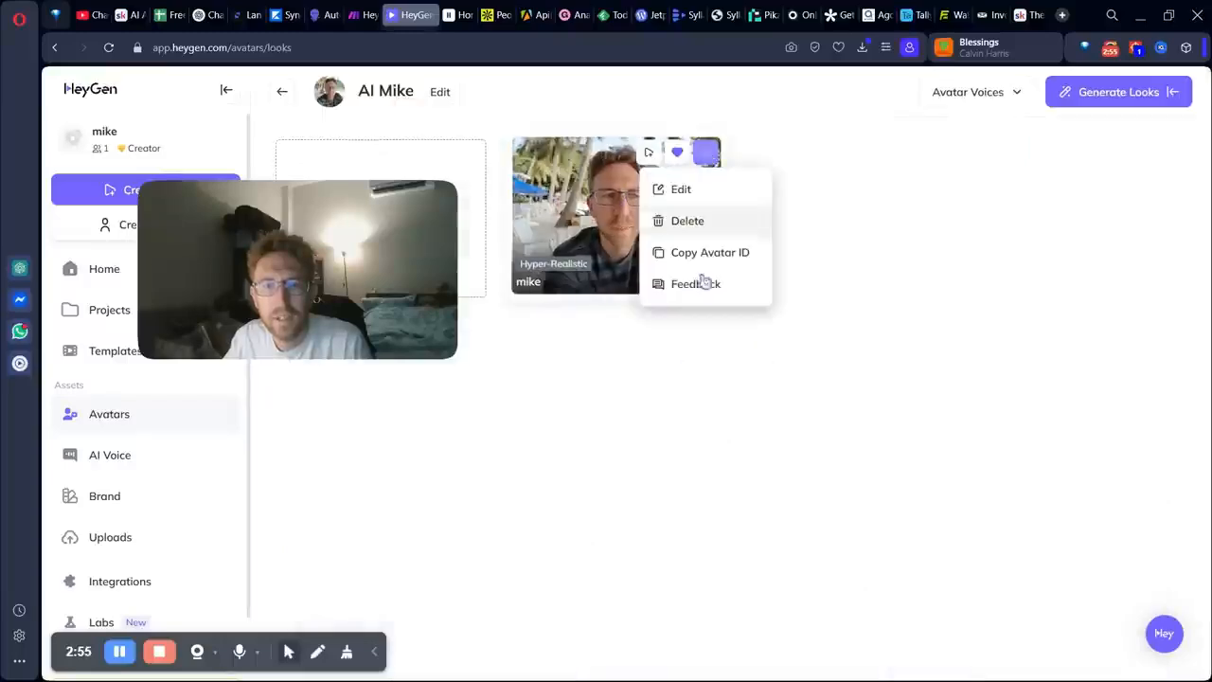
pyautogui.click(717, 254)
pyautogui.click(705, 153)
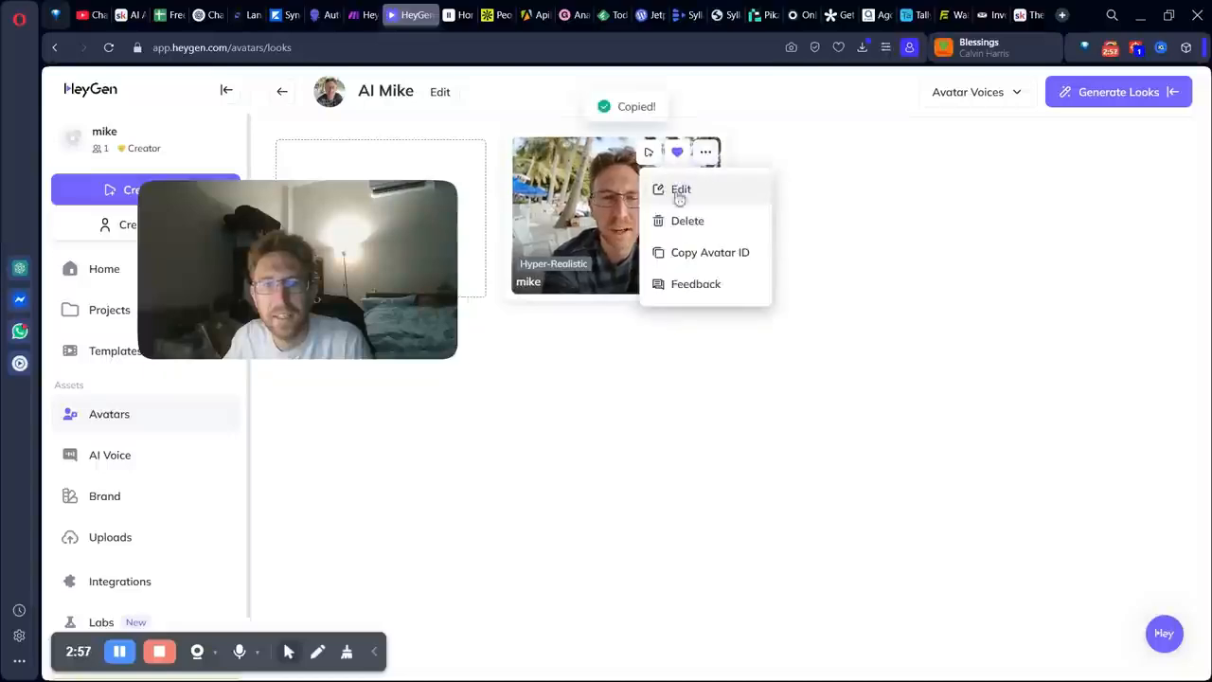
pyautogui.click(733, 260)
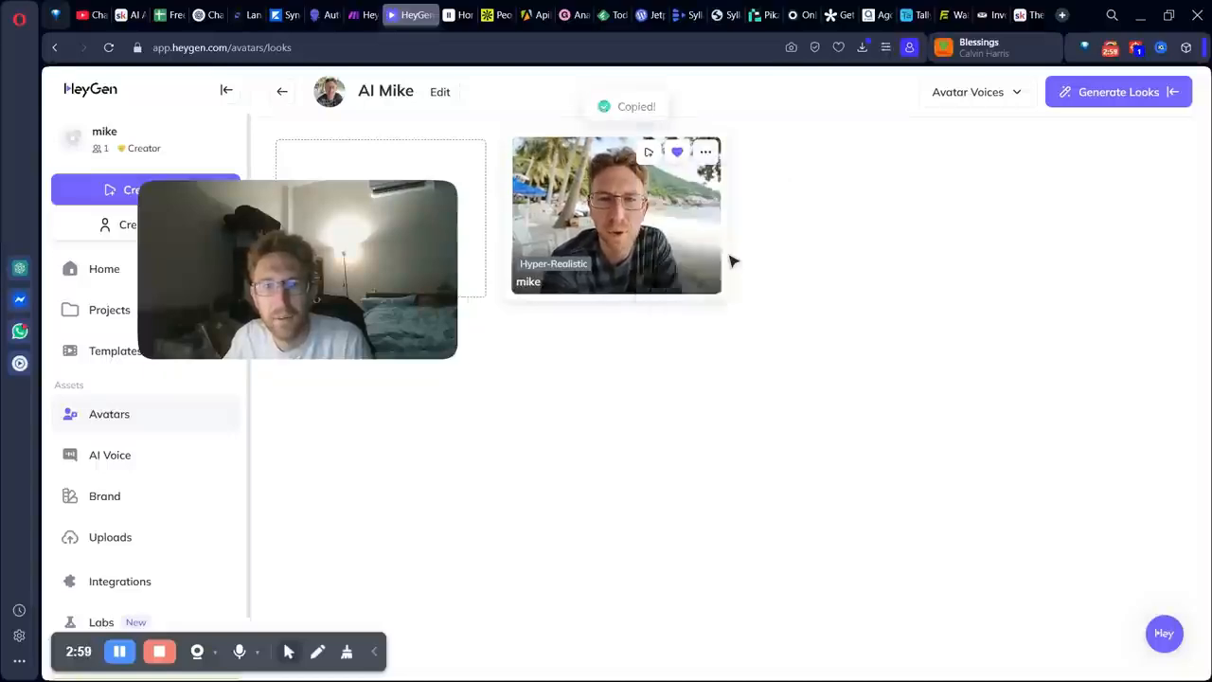
# - Switch back to the Make scenario and view the selectable avatars for the Avatar field, then restore its mapping
pyautogui.click(365, 11)
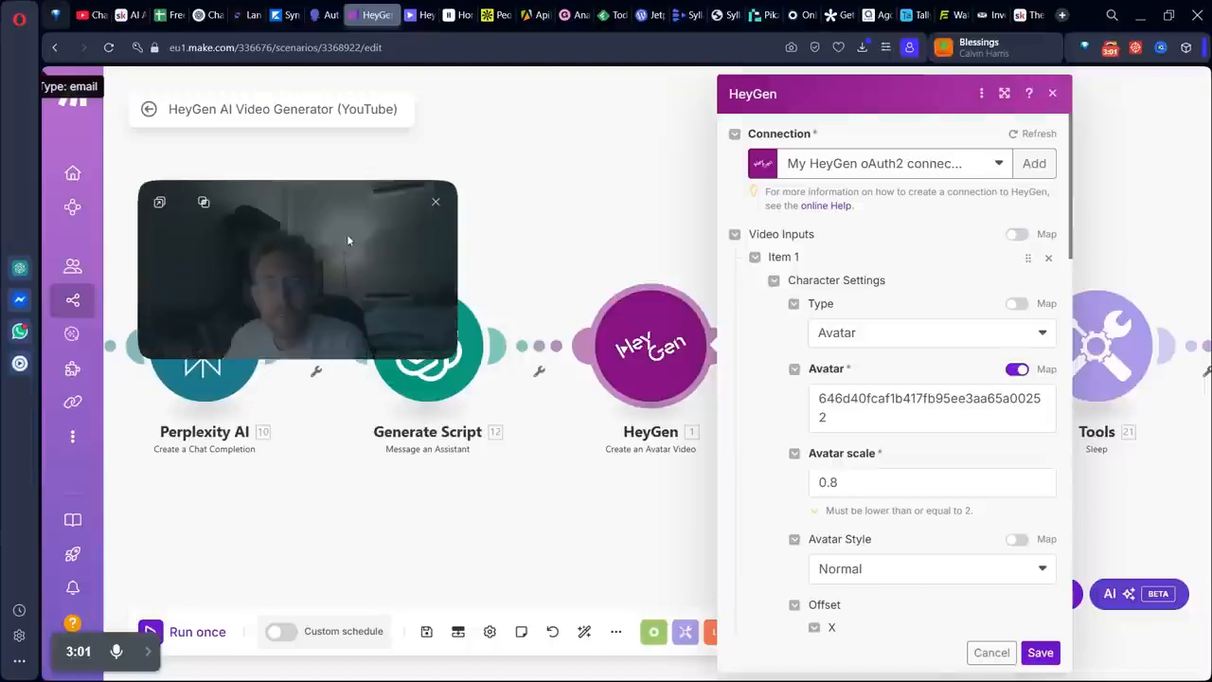
pyautogui.click(843, 410)
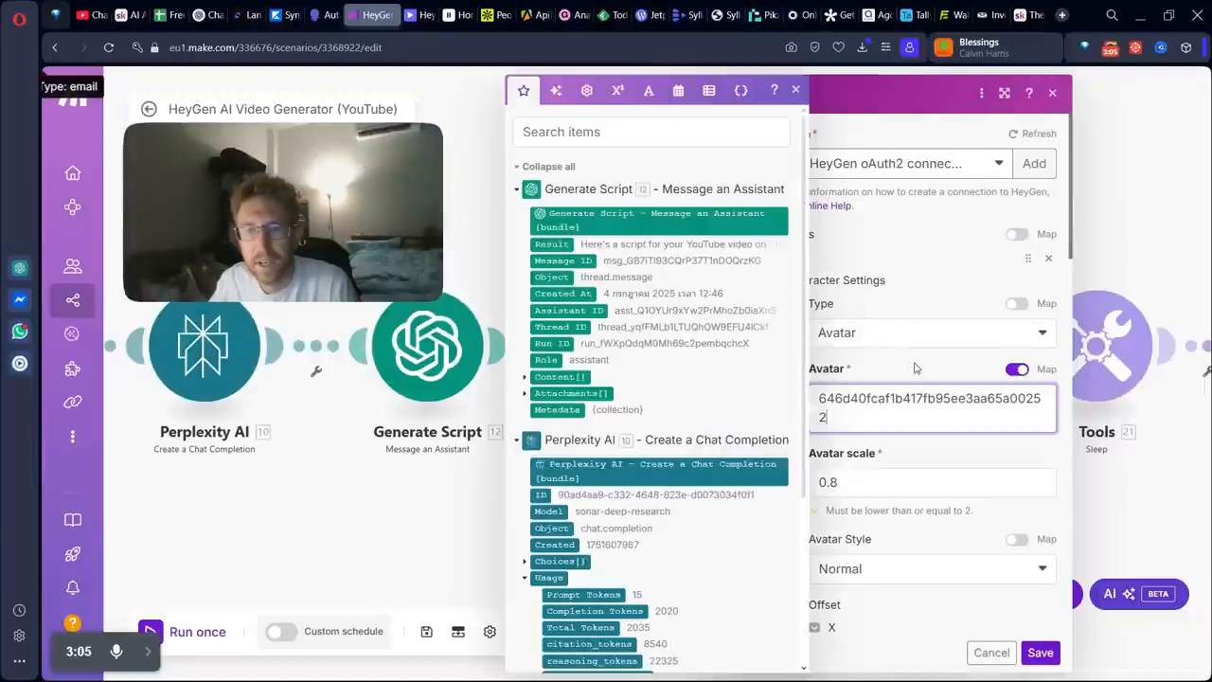
pyautogui.click(1018, 370)
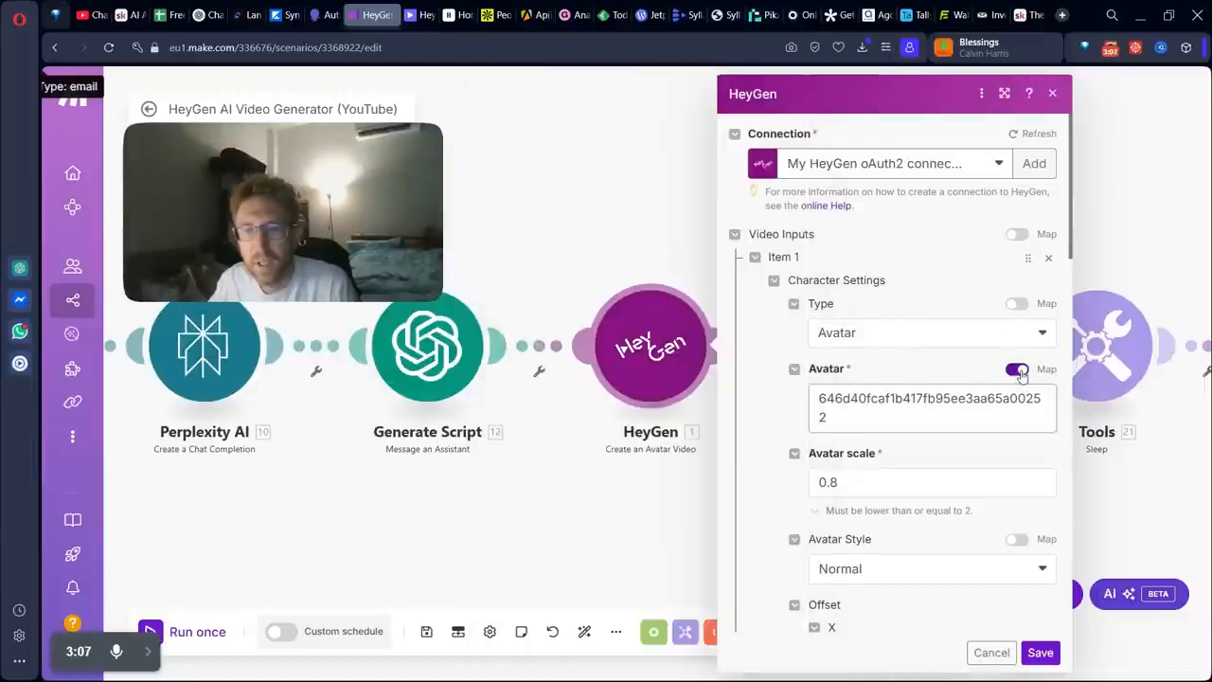
pyautogui.click(884, 398)
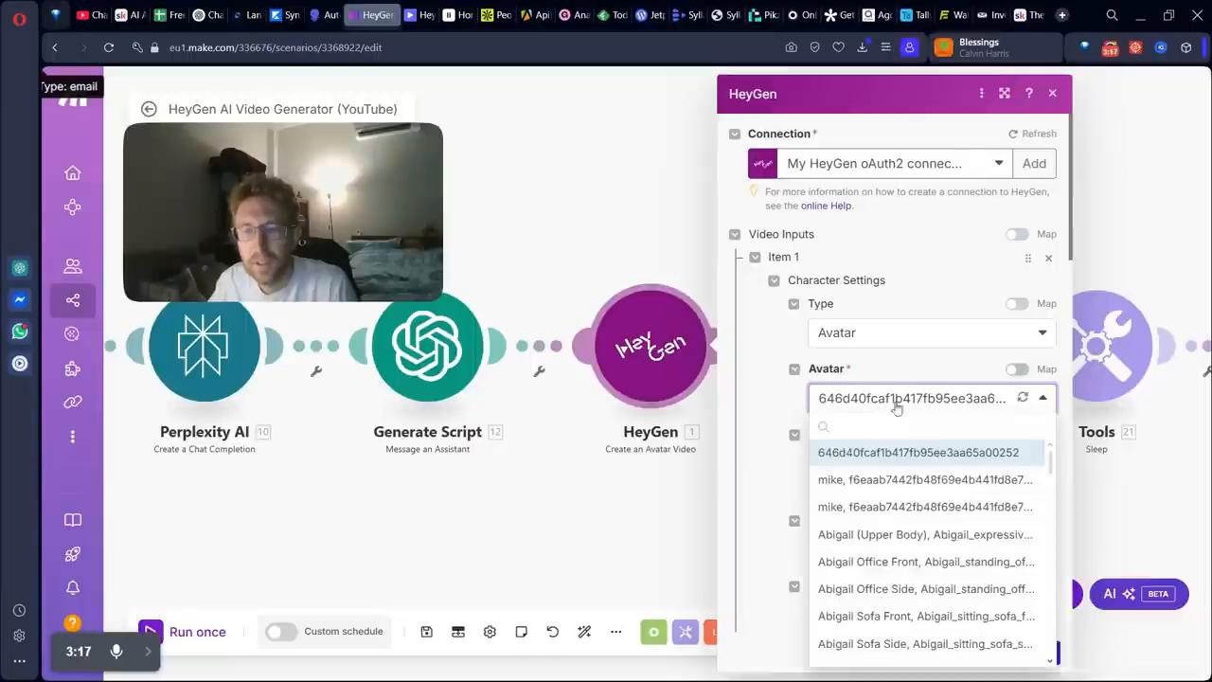
pyautogui.click(1016, 369)
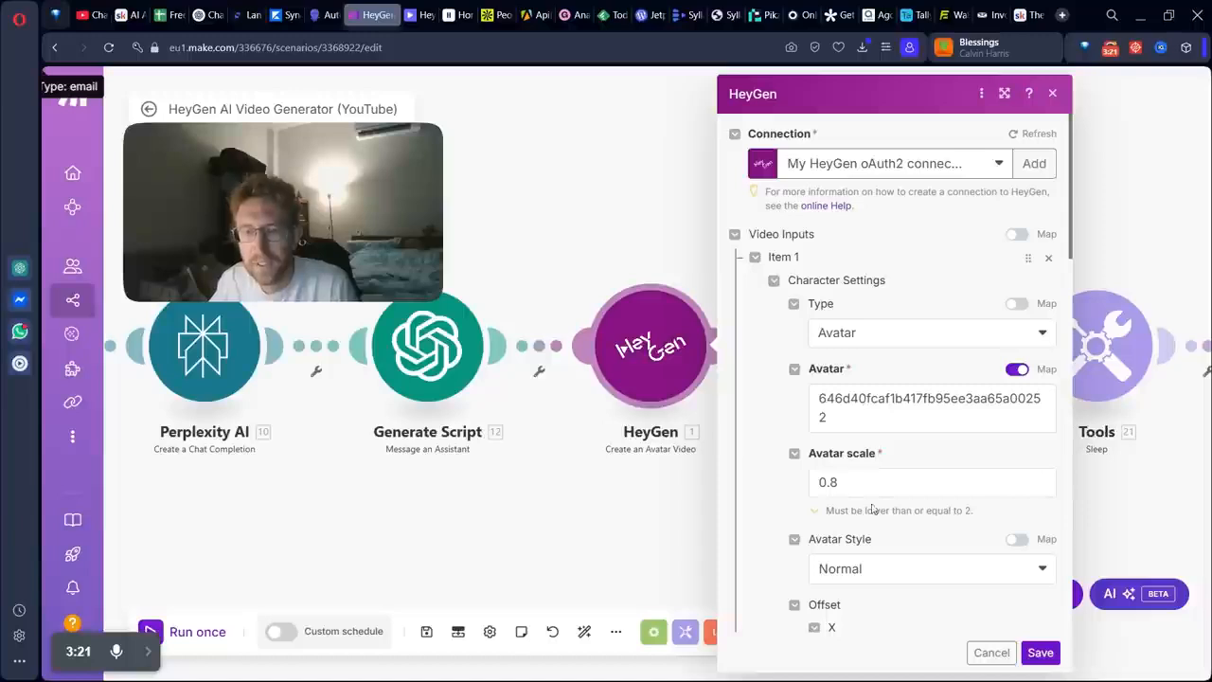
# - Keep Text as the voice type for Item 1 and set its Voice ID to the Professional Voice Clone
pyautogui.click(845, 480)
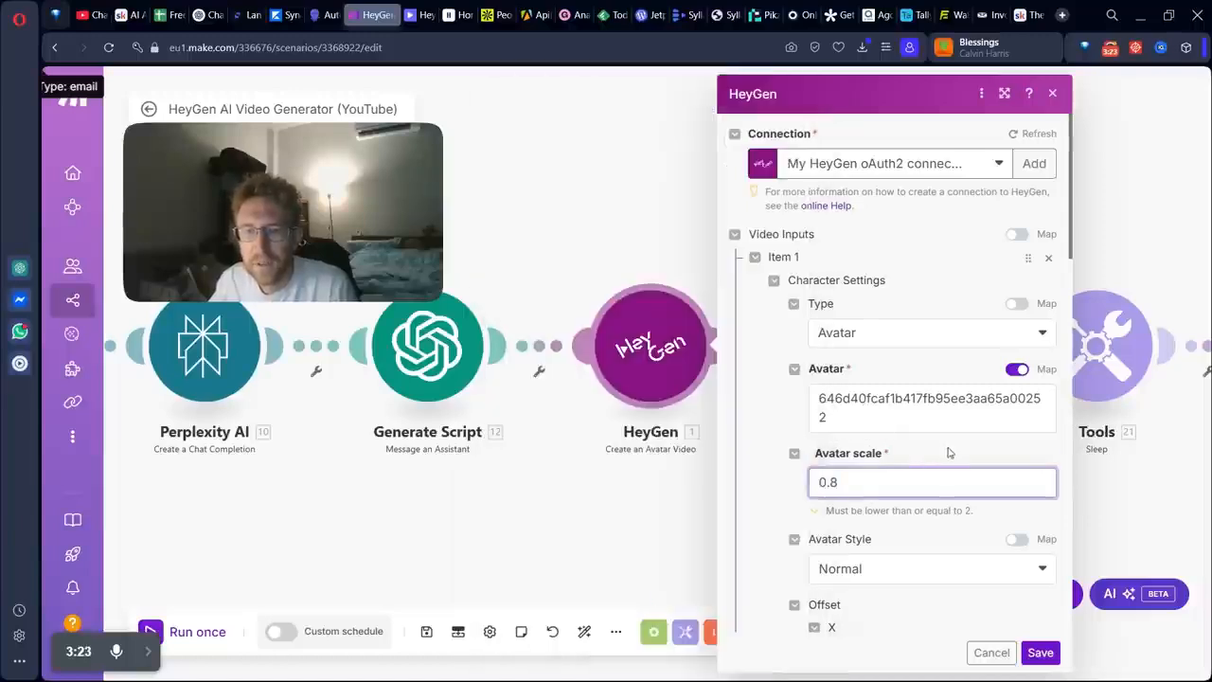
pyautogui.scroll(-3, 909, 445)
pyautogui.scroll(-4, 890, 398)
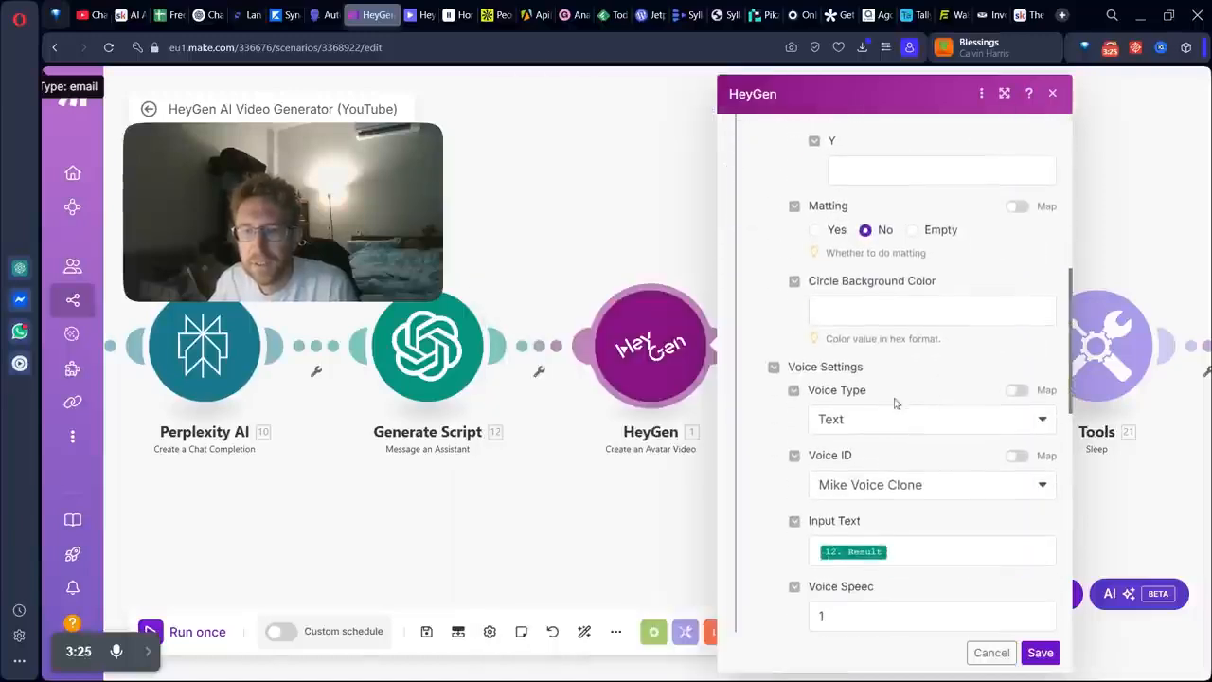
pyautogui.click(849, 422)
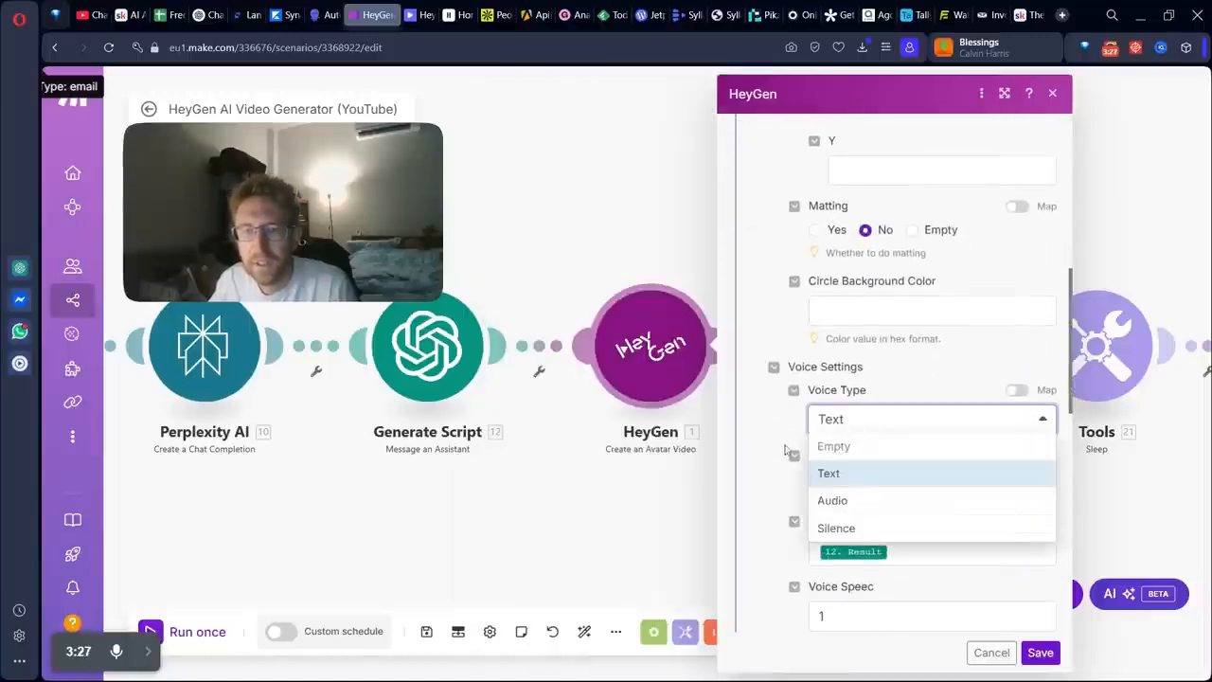
pyautogui.click(859, 425)
pyautogui.click(860, 425)
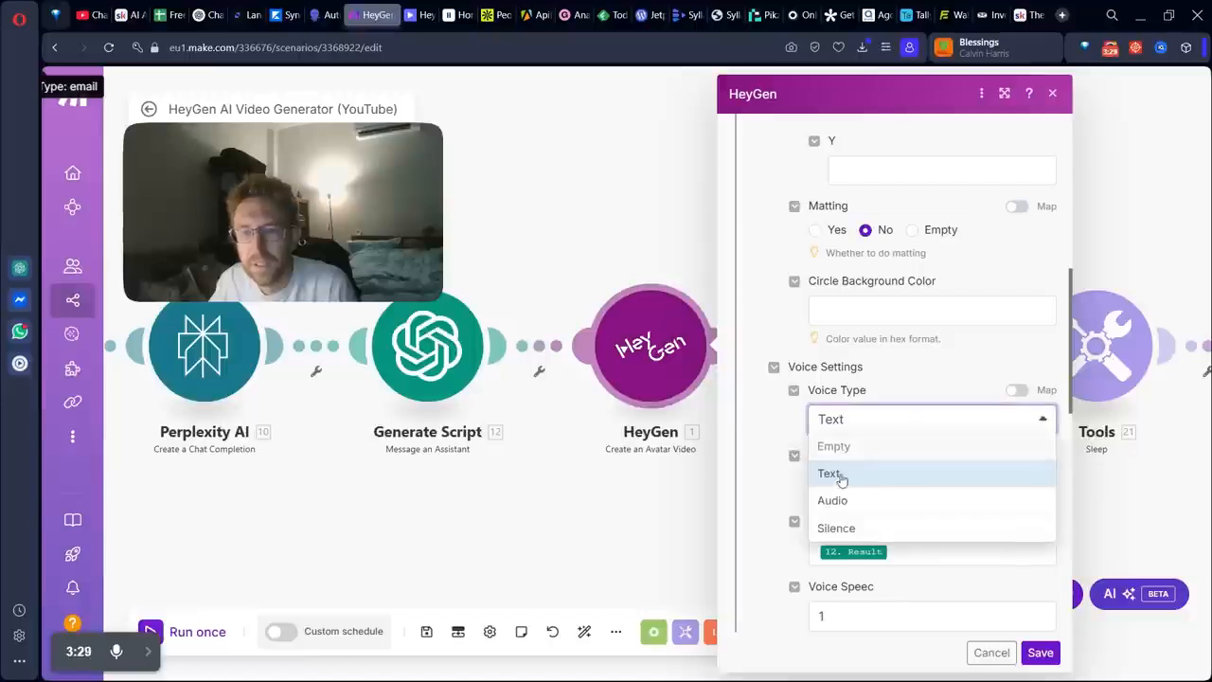
pyautogui.click(855, 476)
pyautogui.click(887, 487)
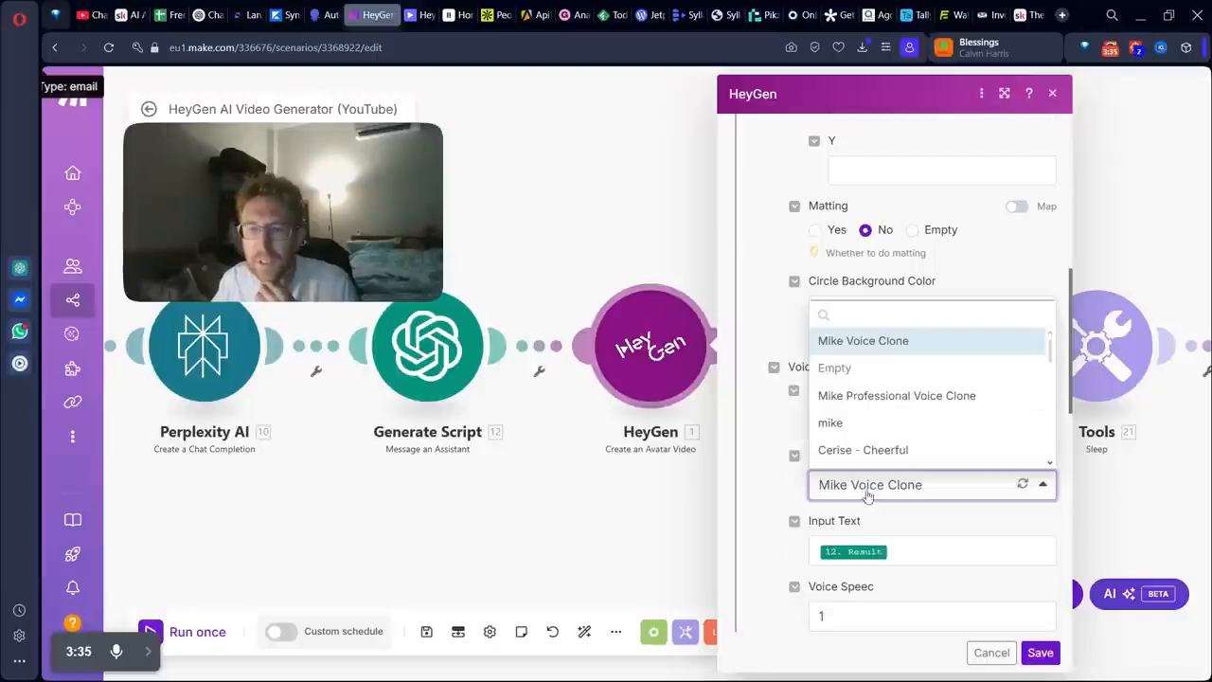
pyautogui.click(930, 397)
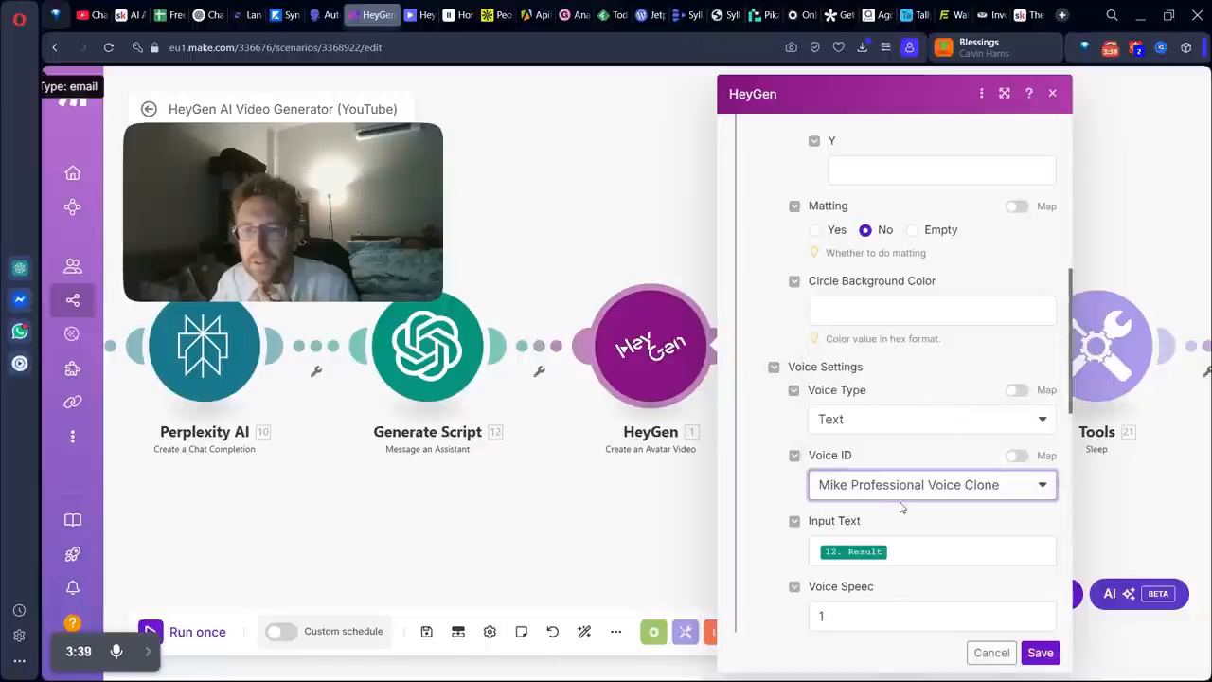
# - View the items available for the Input Text field and check its mapping to the Generate Script Result
pyautogui.click(920, 560)
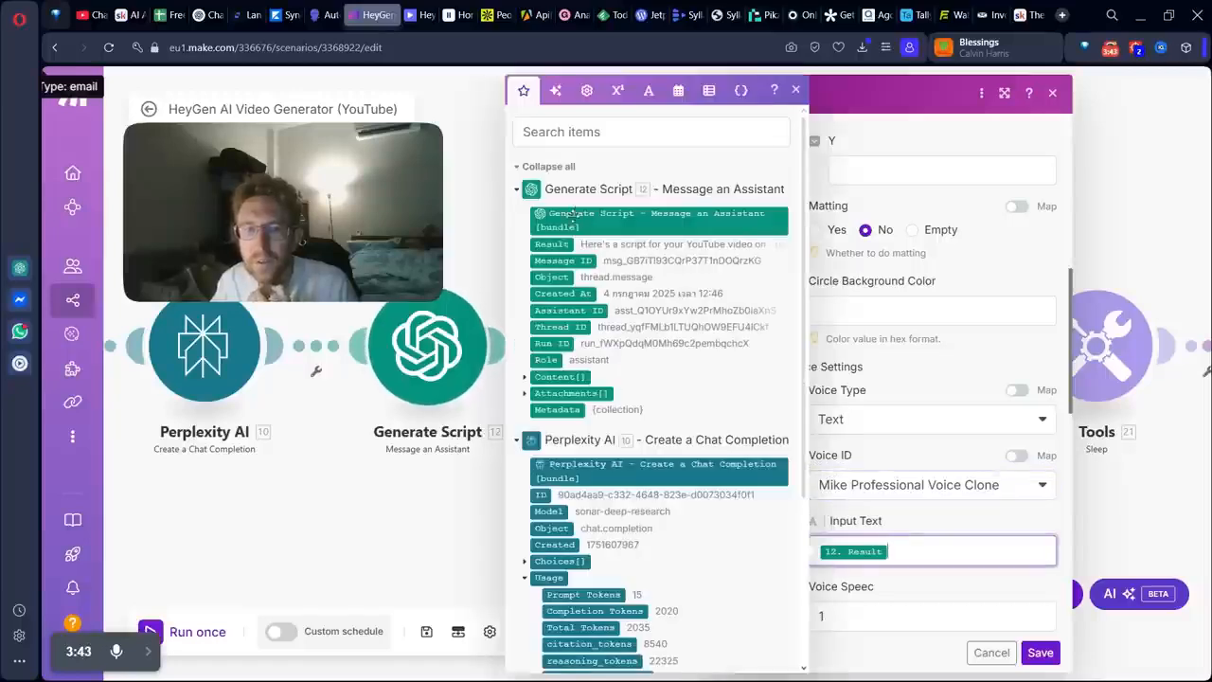
pyautogui.moveTo(552, 244); pyautogui.dragTo(581, 253)
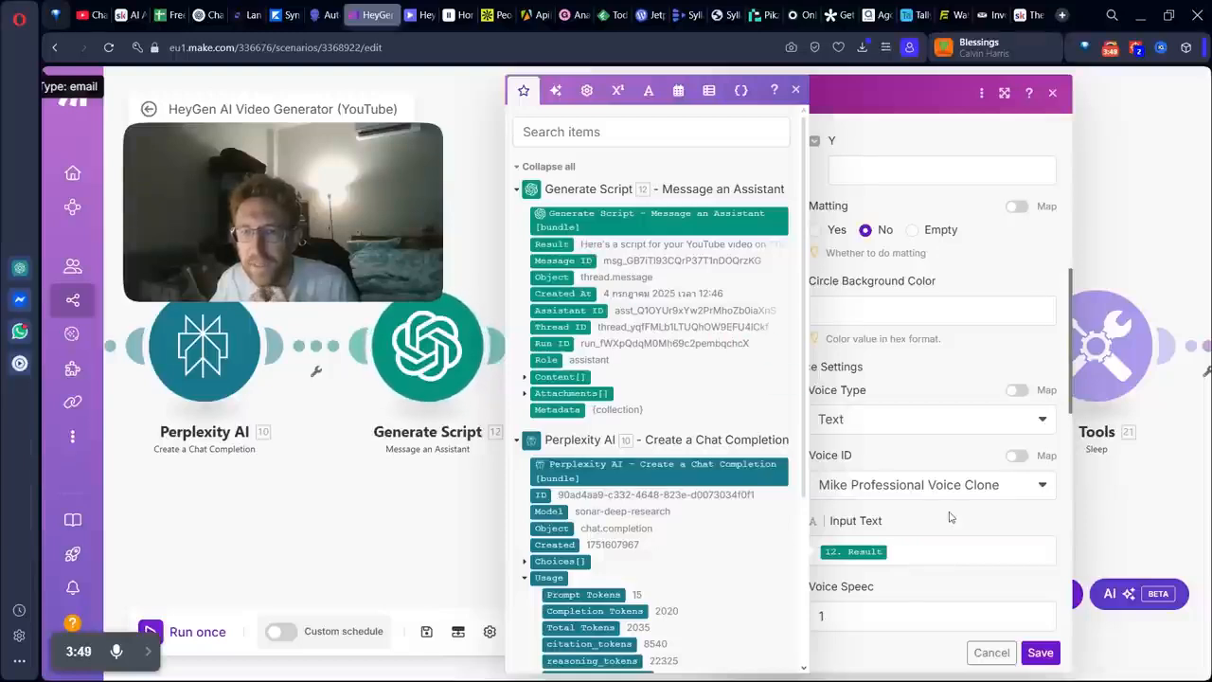
pyautogui.scroll(-2, 951, 519)
pyautogui.click(795, 90)
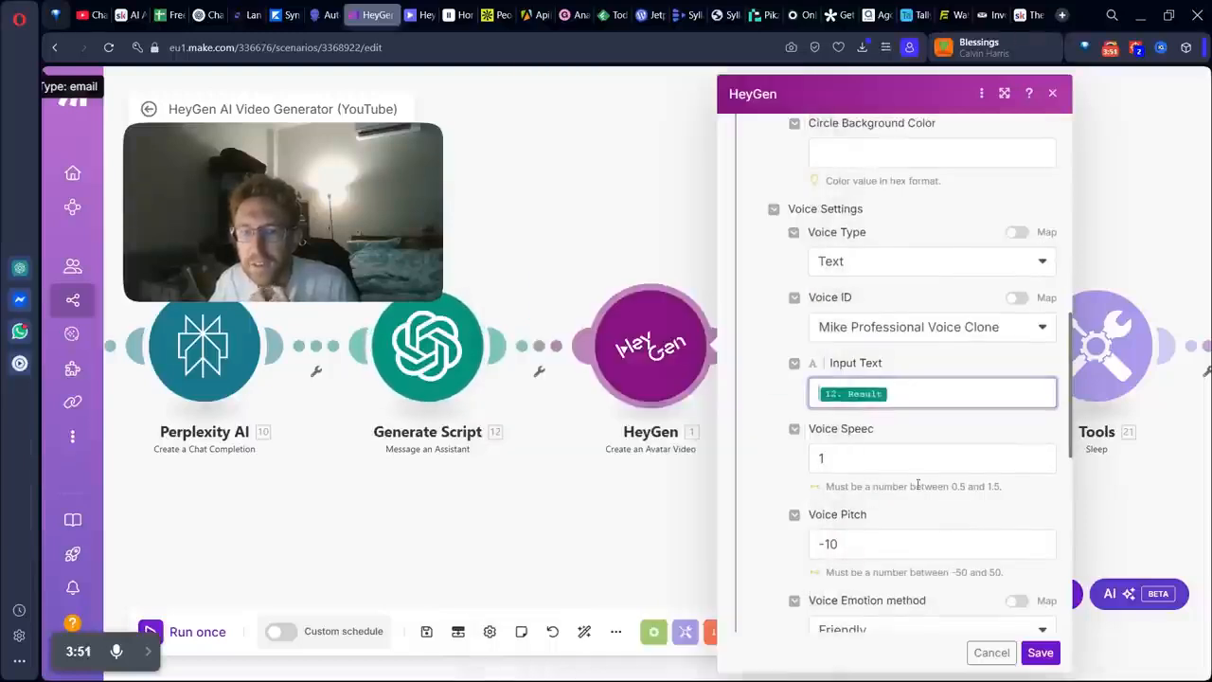
# - Set the Voice Emotion method for Item 1 to Excited
pyautogui.scroll(-2, 918, 484)
pyautogui.click(887, 478)
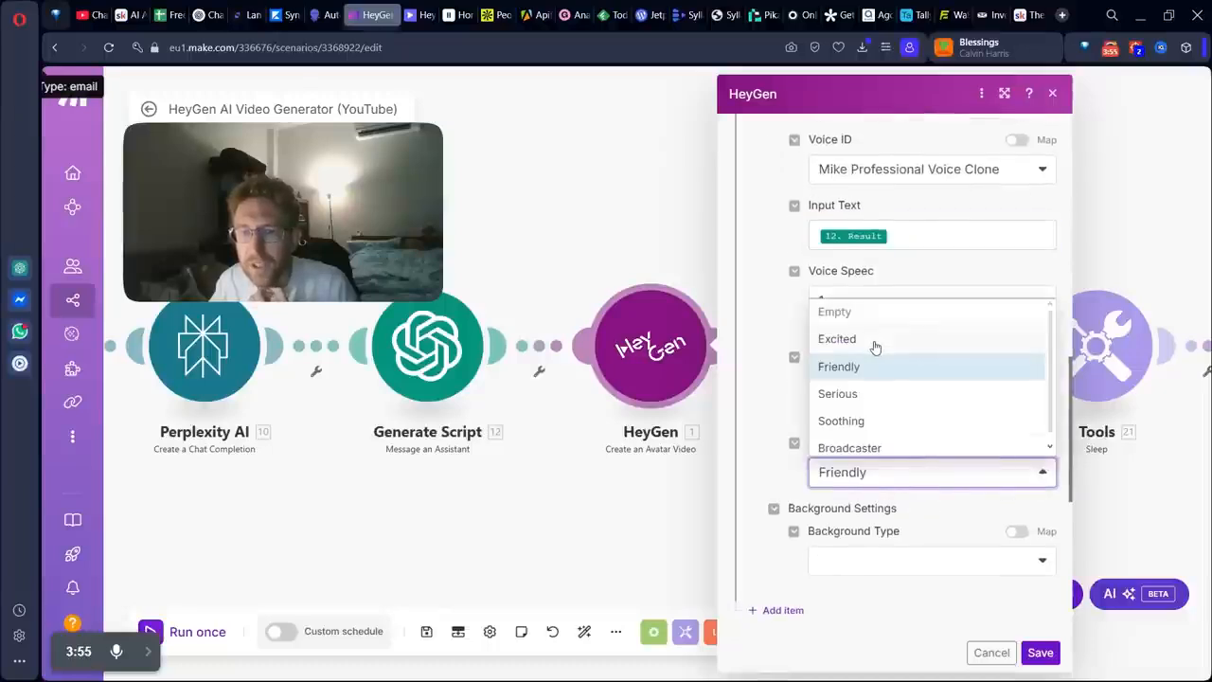
pyautogui.click(837, 339)
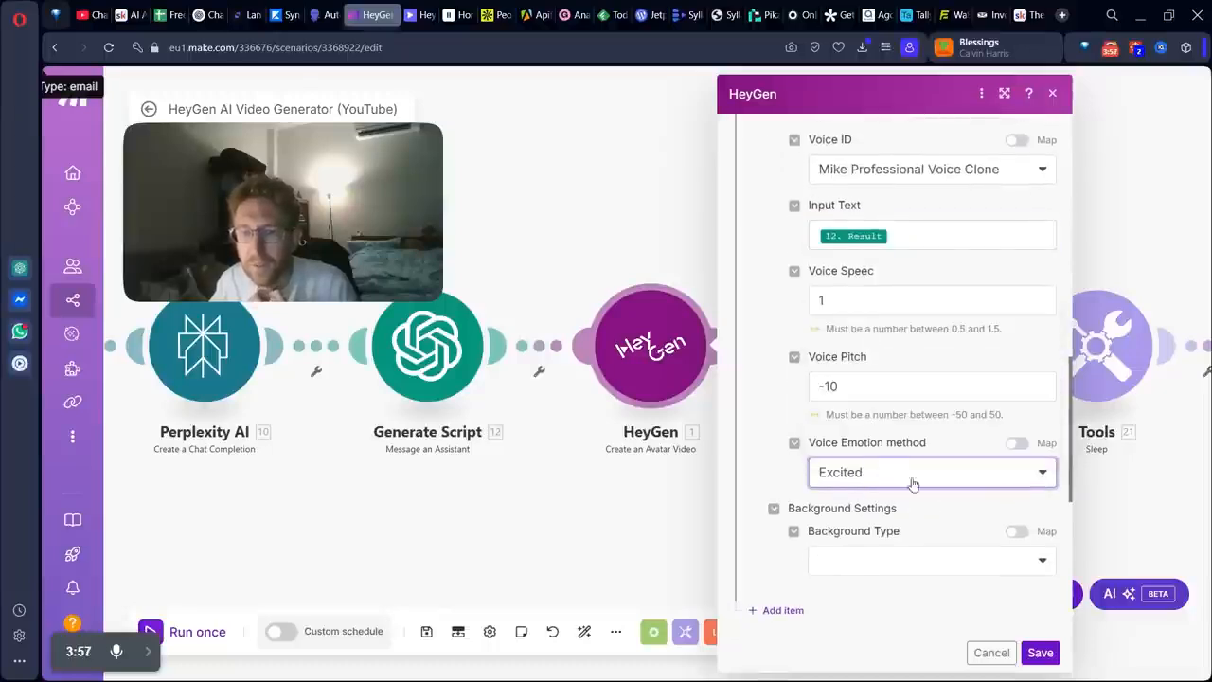
# - Review the video title mapping, captions option and output dimensions, and save the Create an Avatar Video module
pyautogui.scroll(-3, 1023, 516)
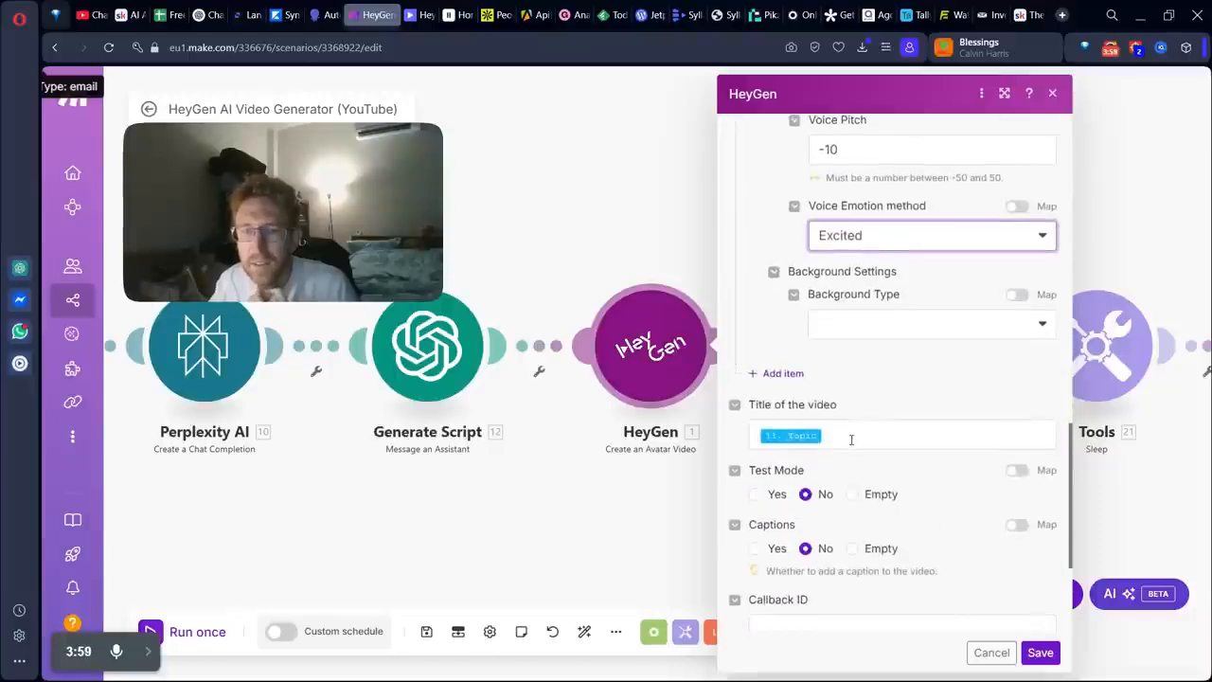
pyautogui.click(852, 439)
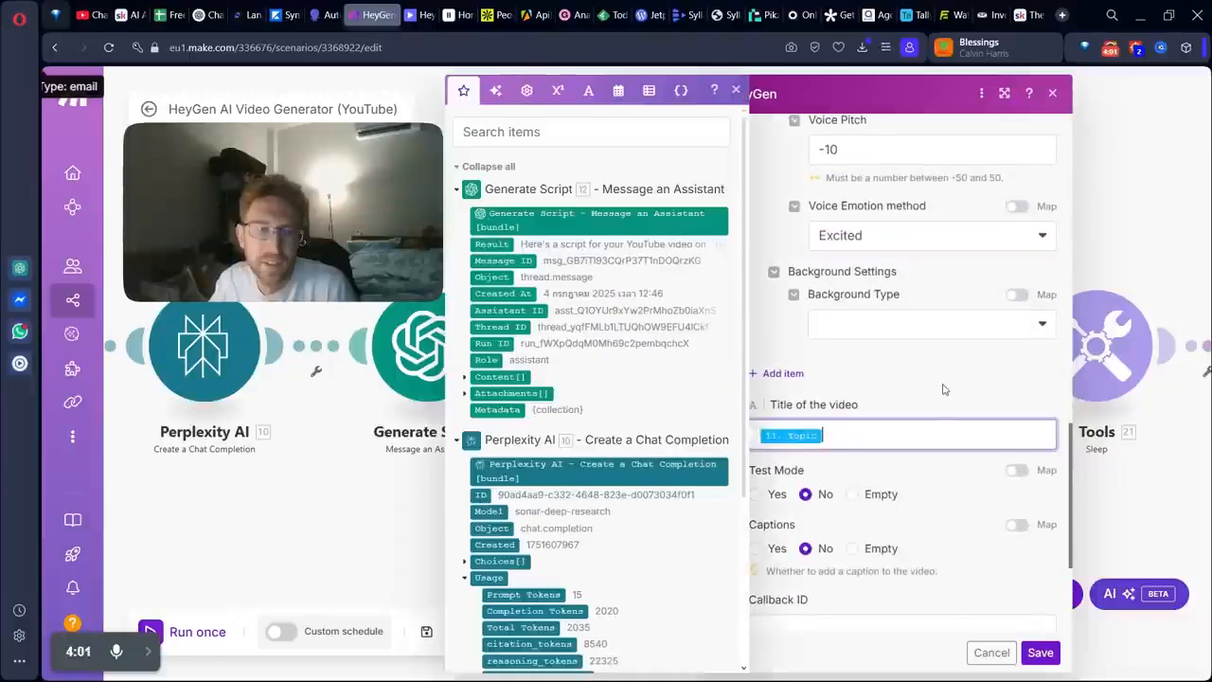
pyautogui.moveTo(943, 389); pyautogui.dragTo(921, 409)
pyautogui.scroll(-2, 835, 511)
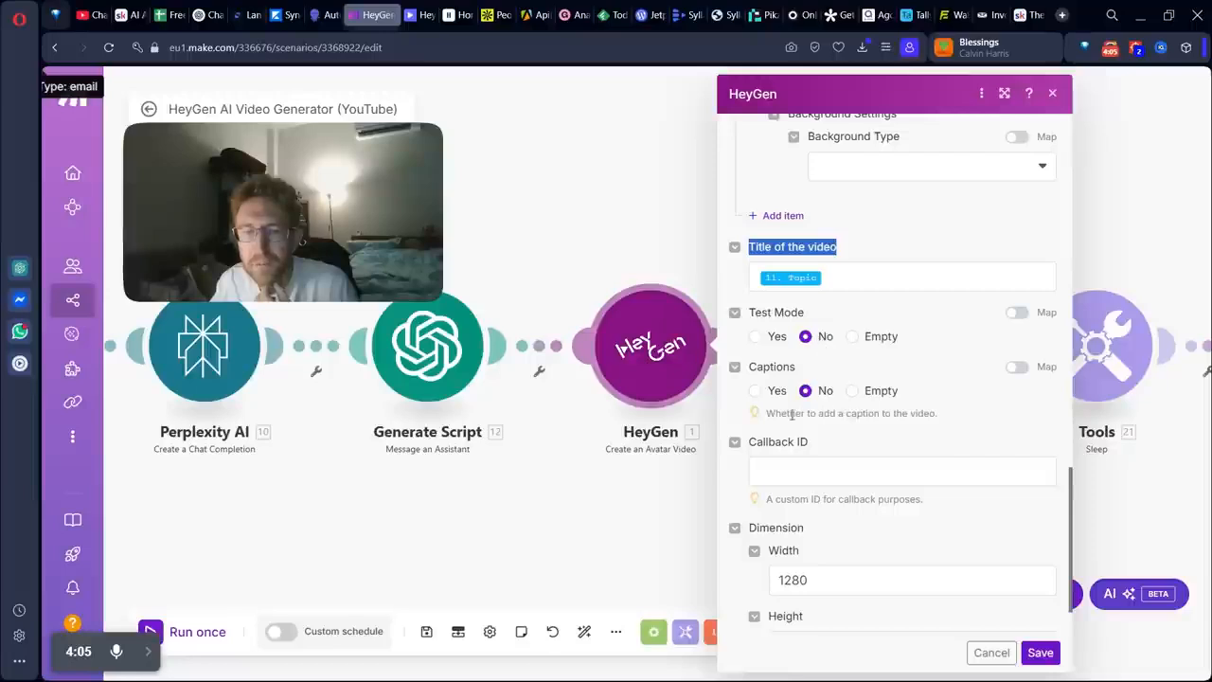
pyautogui.scroll(-1, 852, 464)
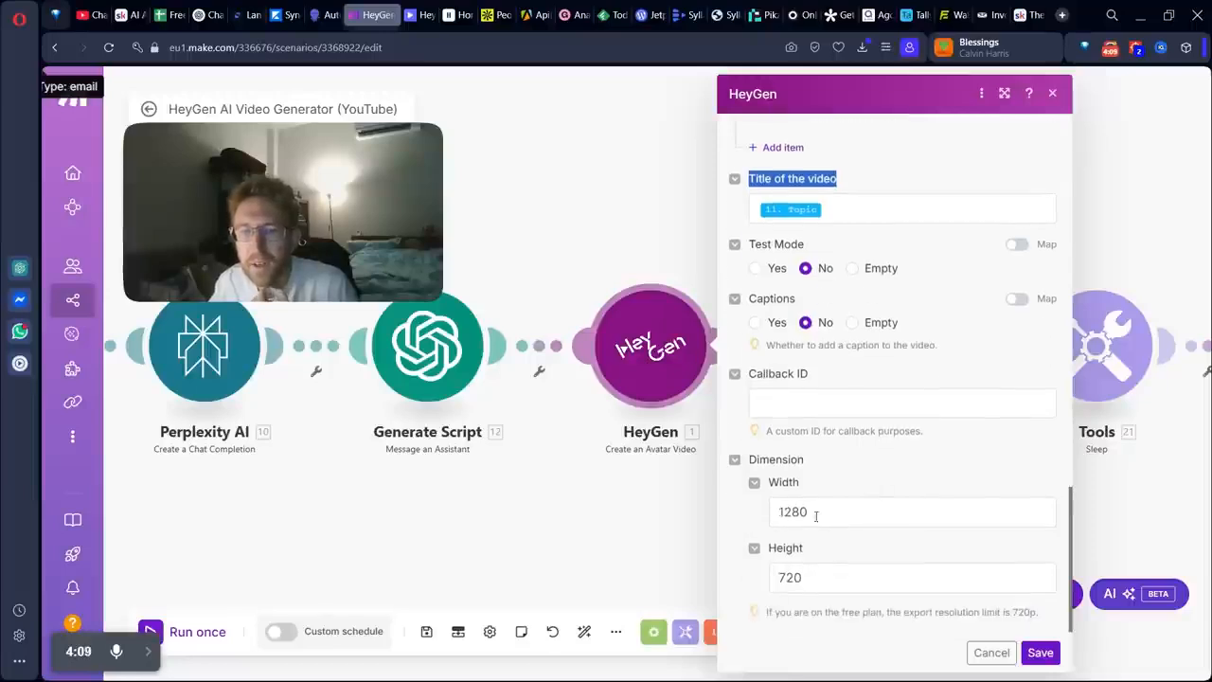
pyautogui.click(815, 515)
pyautogui.click(872, 471)
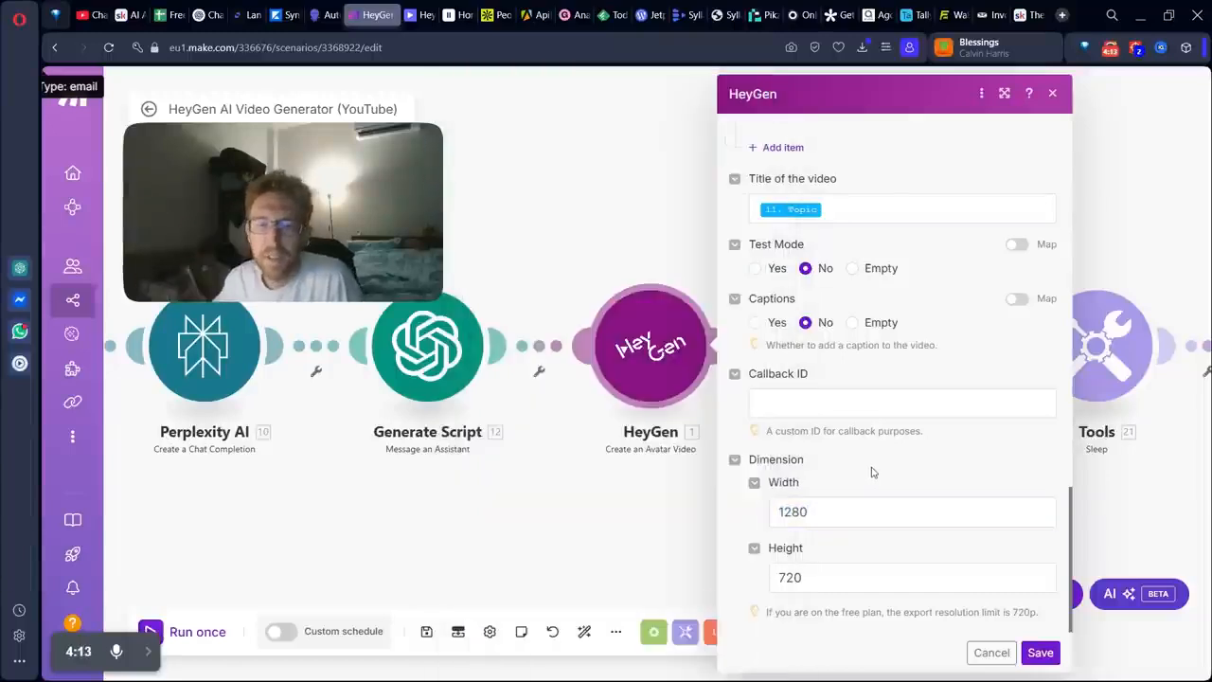
pyautogui.moveTo(803, 577); pyautogui.dragTo(786, 575)
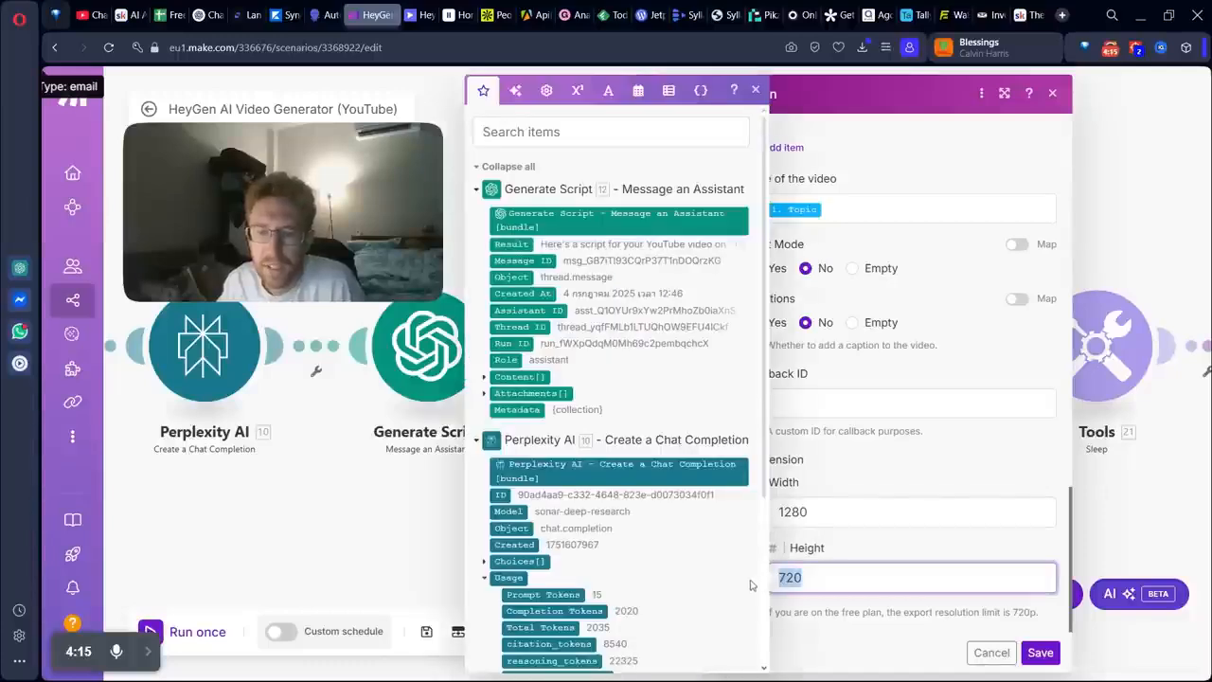
pyautogui.click(858, 612)
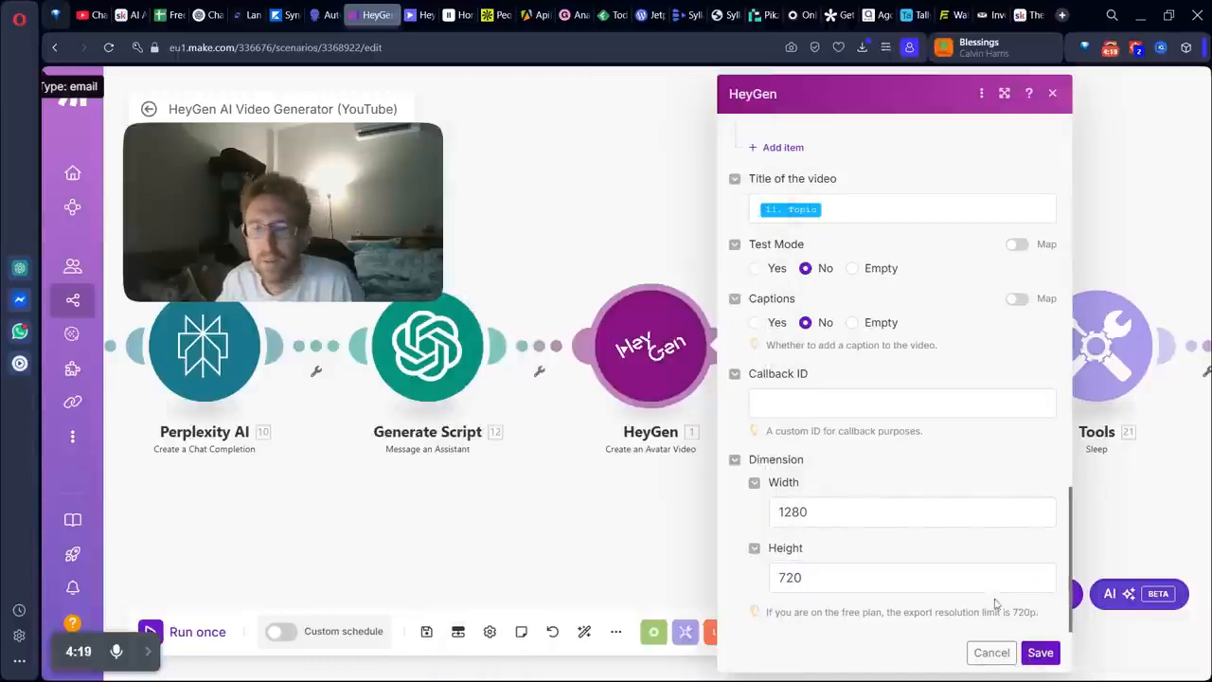
pyautogui.click(1039, 652)
# - Review the delay in both Sleep modules following the avatar video module and save each with 300 seconds
pyautogui.moveTo(962, 505); pyautogui.dragTo(739, 571)
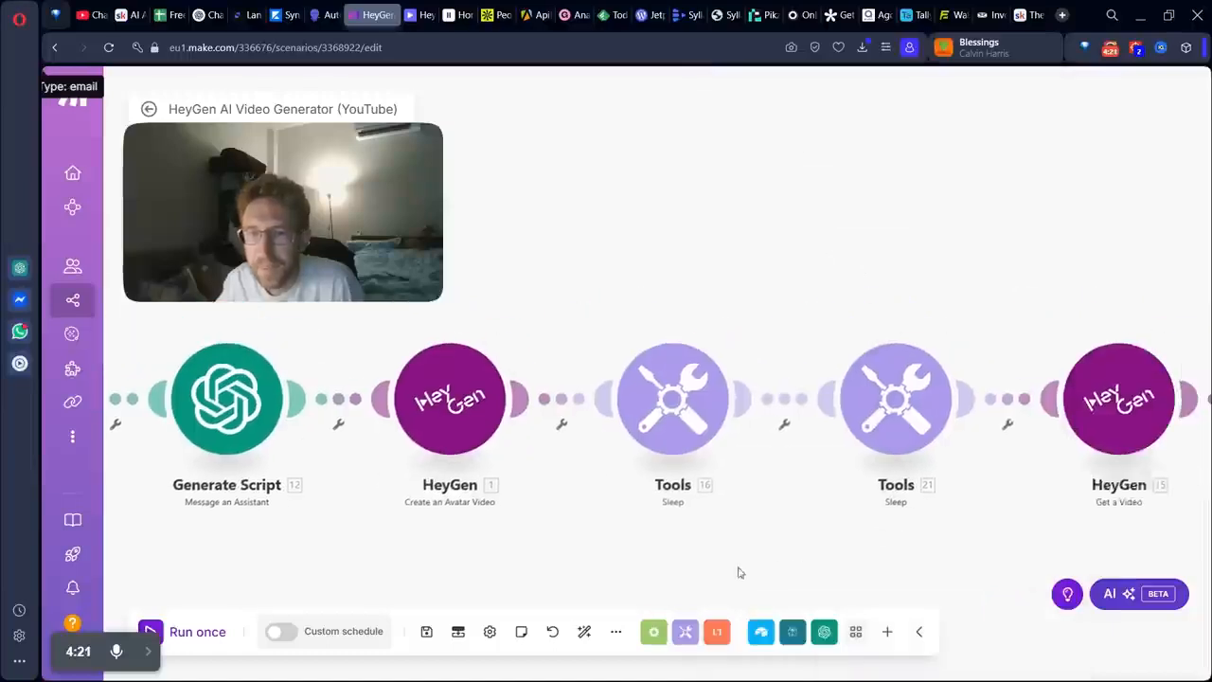
pyautogui.click(651, 455)
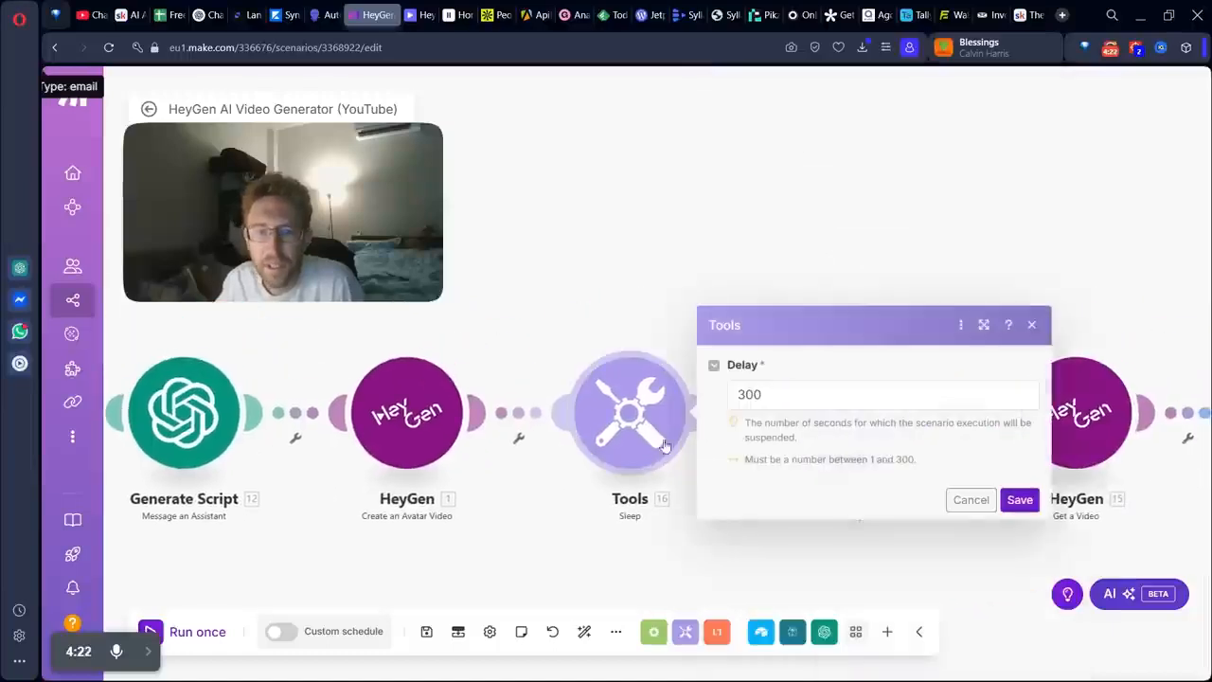
pyautogui.click(771, 394)
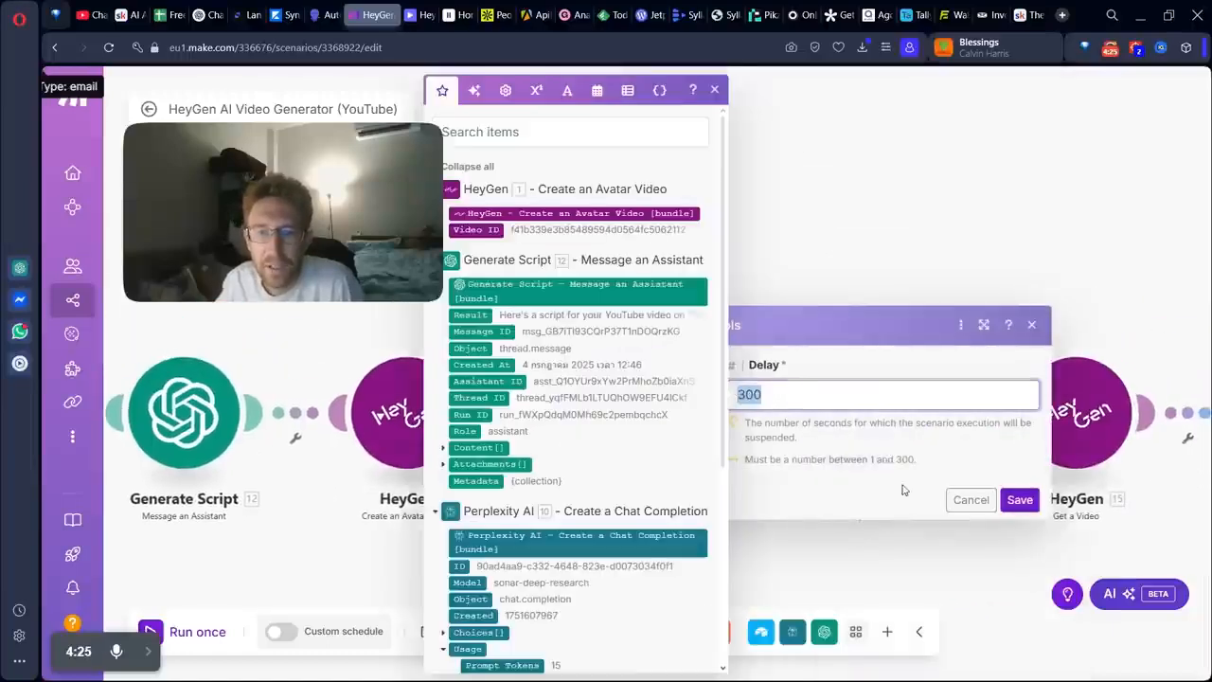
pyautogui.click(1019, 499)
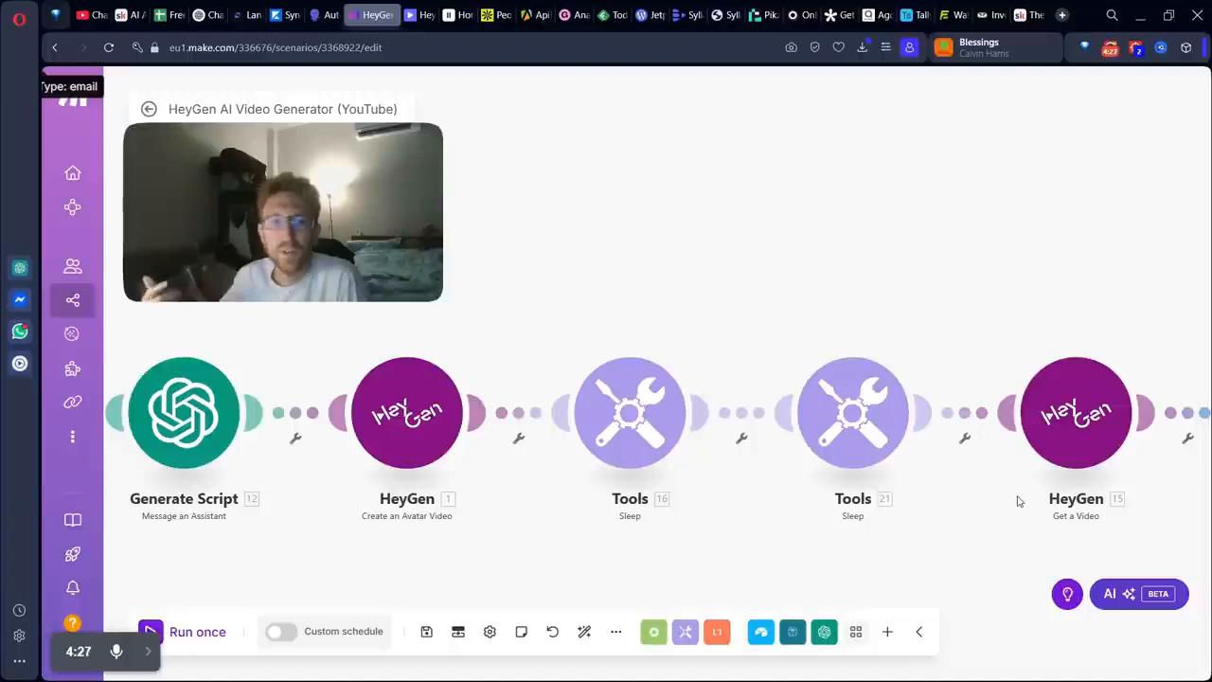
pyautogui.click(857, 393)
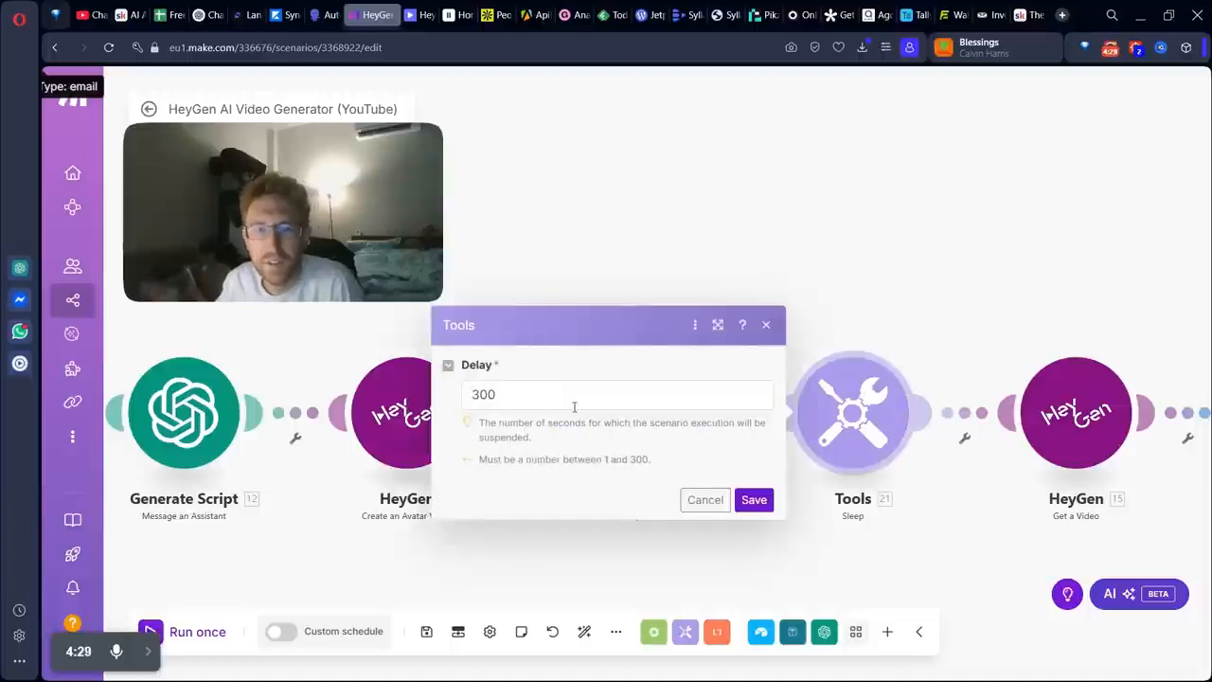
pyautogui.doubleClick(499, 386)
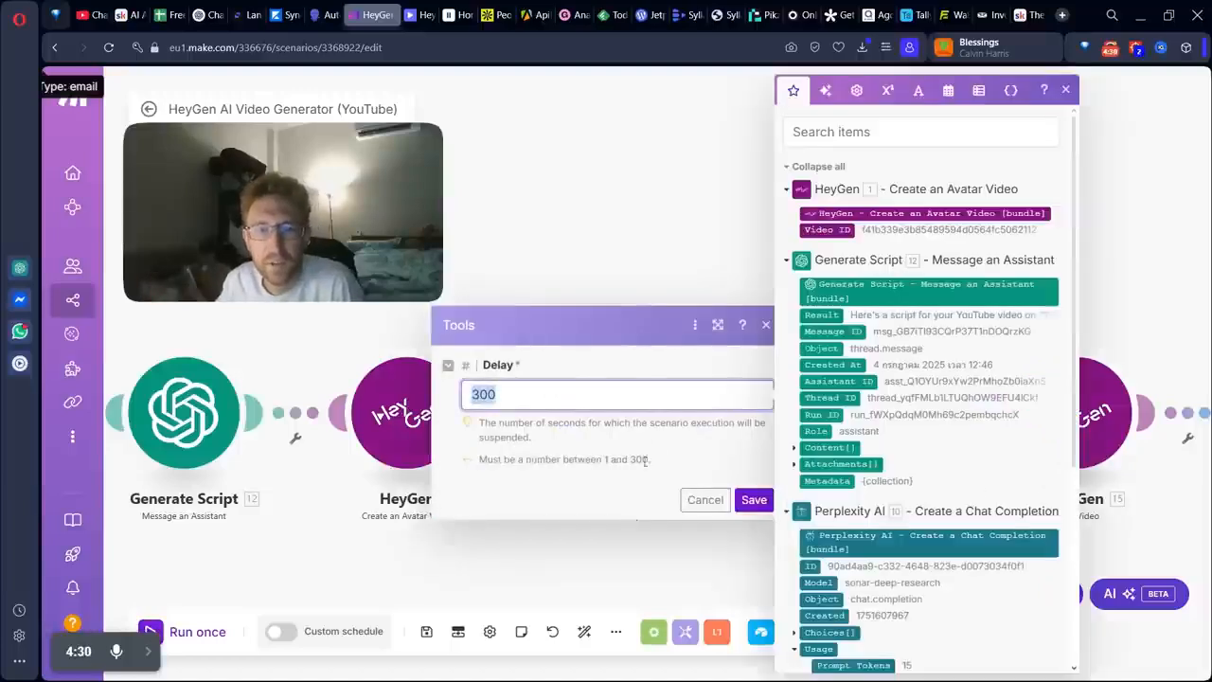
pyautogui.click(757, 500)
# - Save the HeyGen Get a Video module with its Video ID mapped from Create an Avatar Video
pyautogui.hscroll(5, 752, 238)
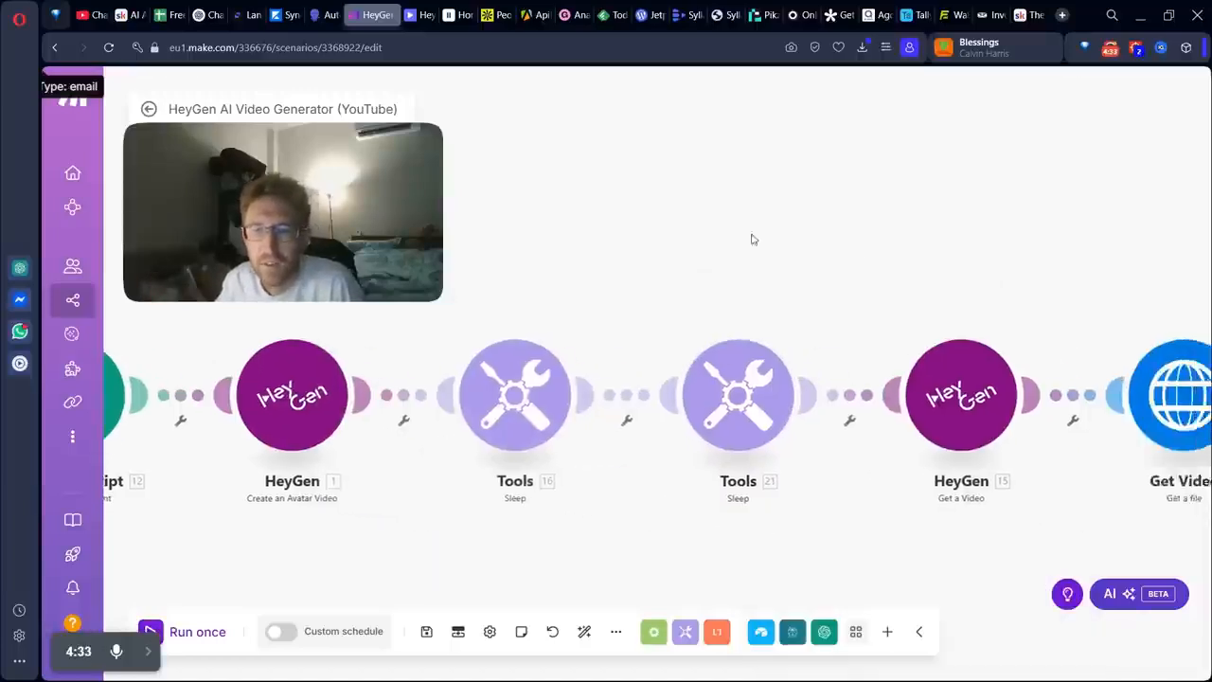
pyautogui.click(788, 352)
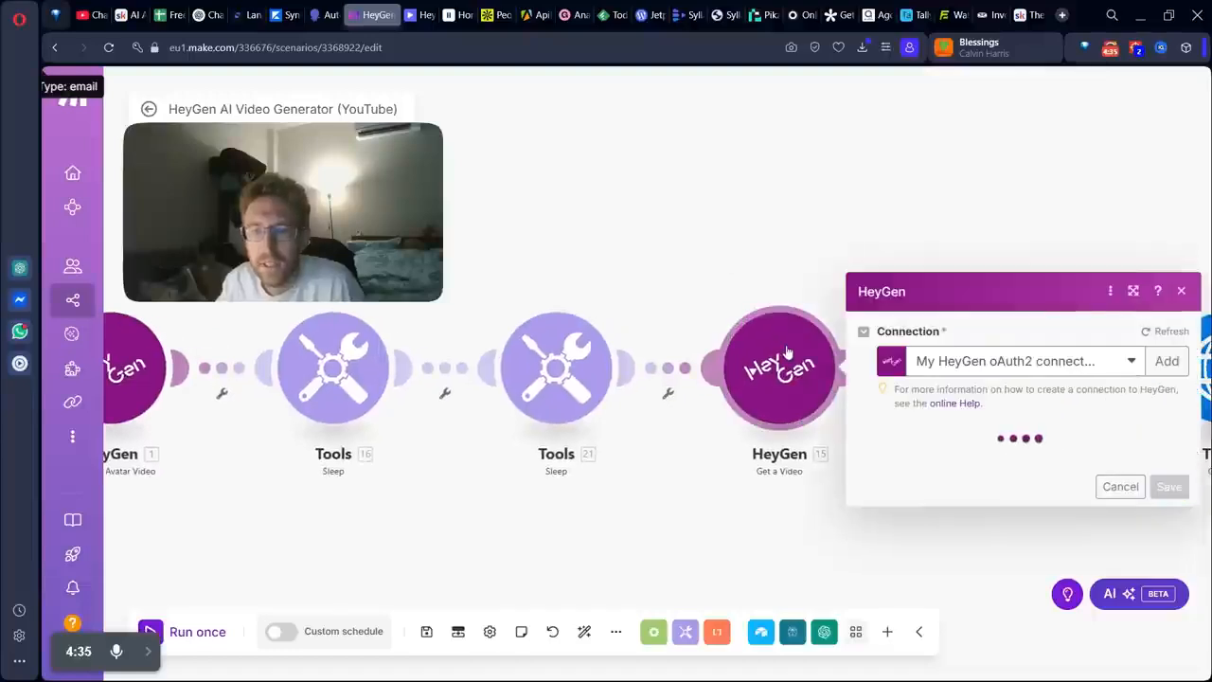
pyautogui.click(988, 428)
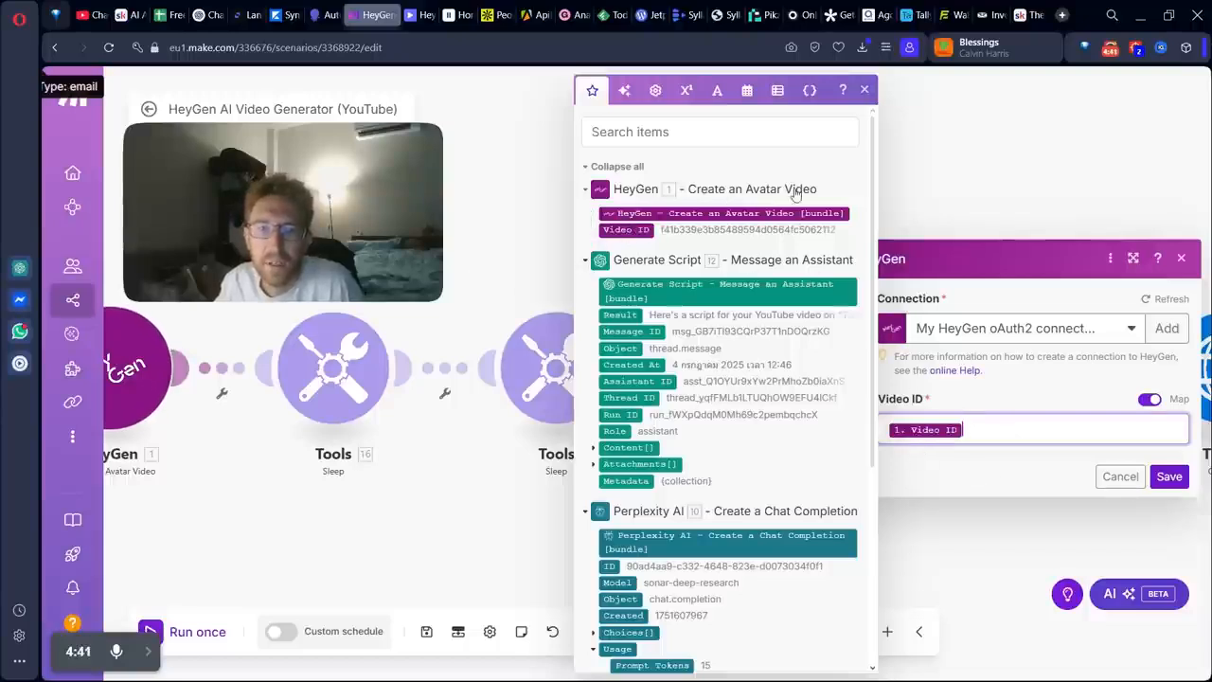
pyautogui.moveTo(617, 230); pyautogui.dragTo(992, 441)
pyautogui.press('BackSpace')
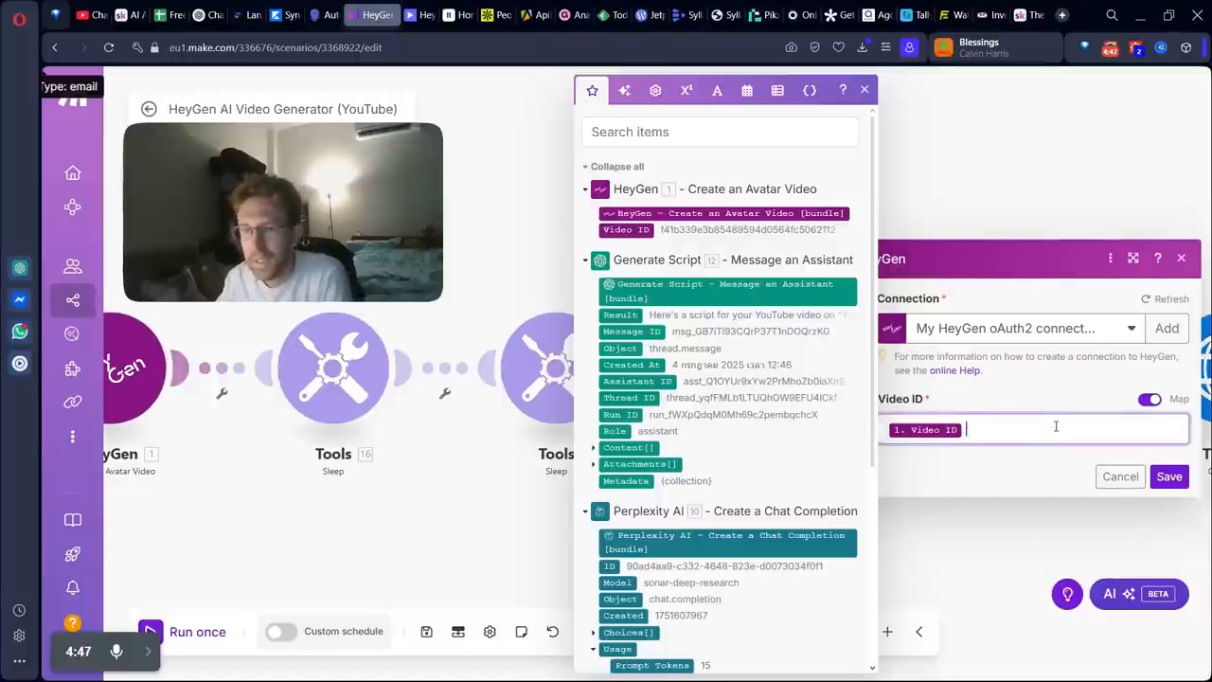
pyautogui.click(1171, 478)
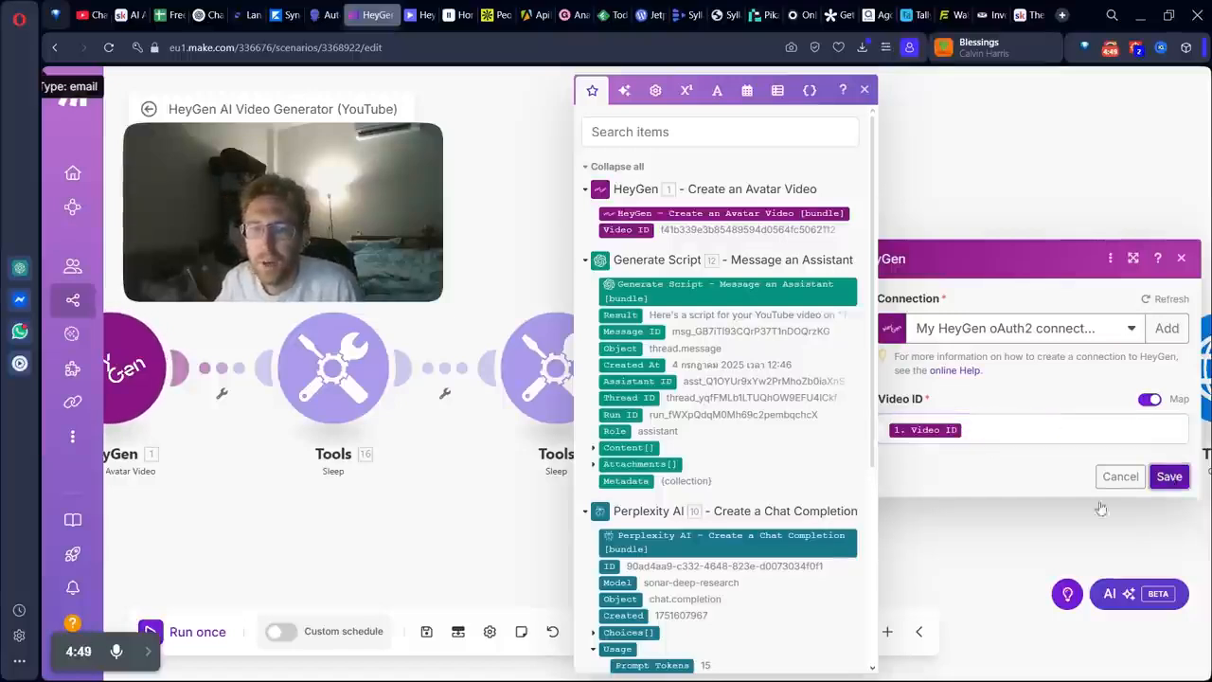
# - Save the Get Video HTTP module with its URL mapped to video_url from the HeyGen Get a Video module
pyautogui.moveTo(874, 523); pyautogui.dragTo(665, 512)
pyautogui.click(800, 371)
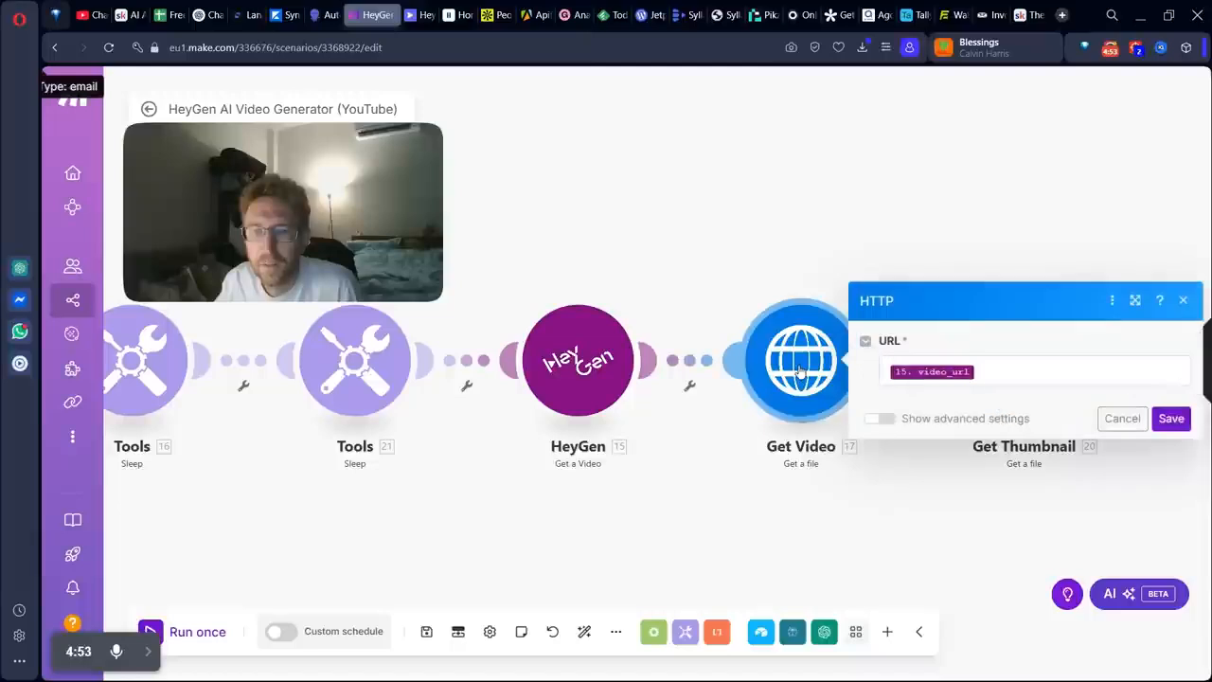
pyautogui.click(1005, 379)
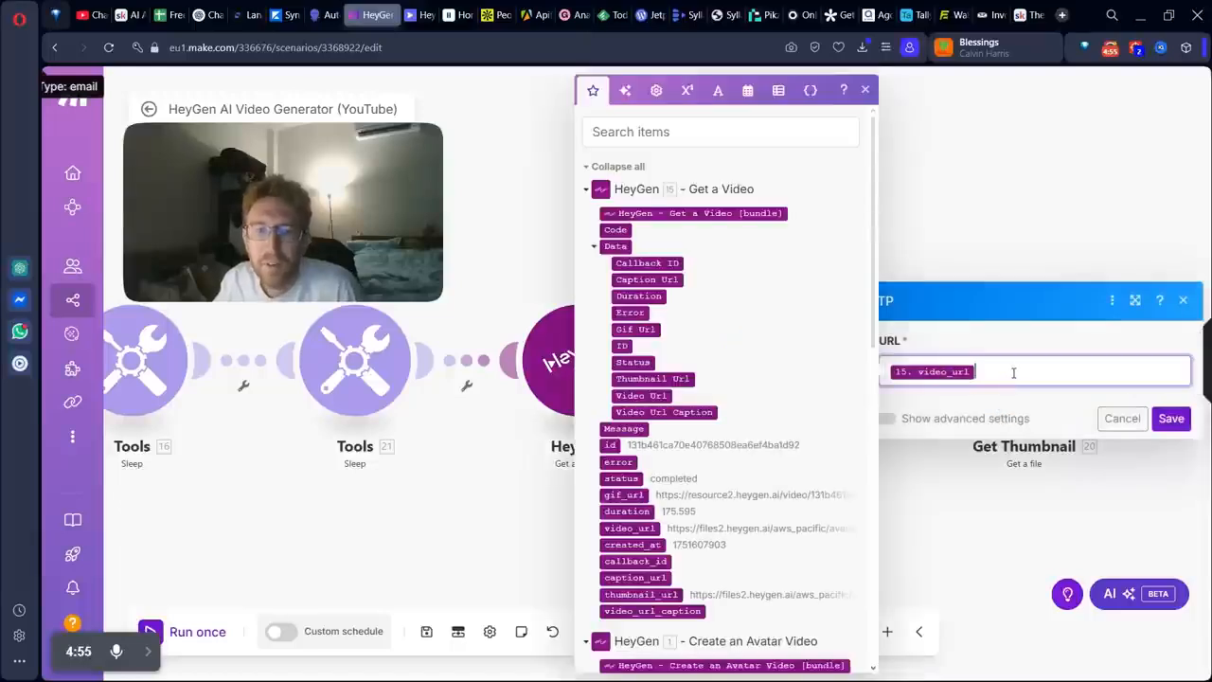
pyautogui.moveTo(666, 398); pyautogui.dragTo(1041, 371)
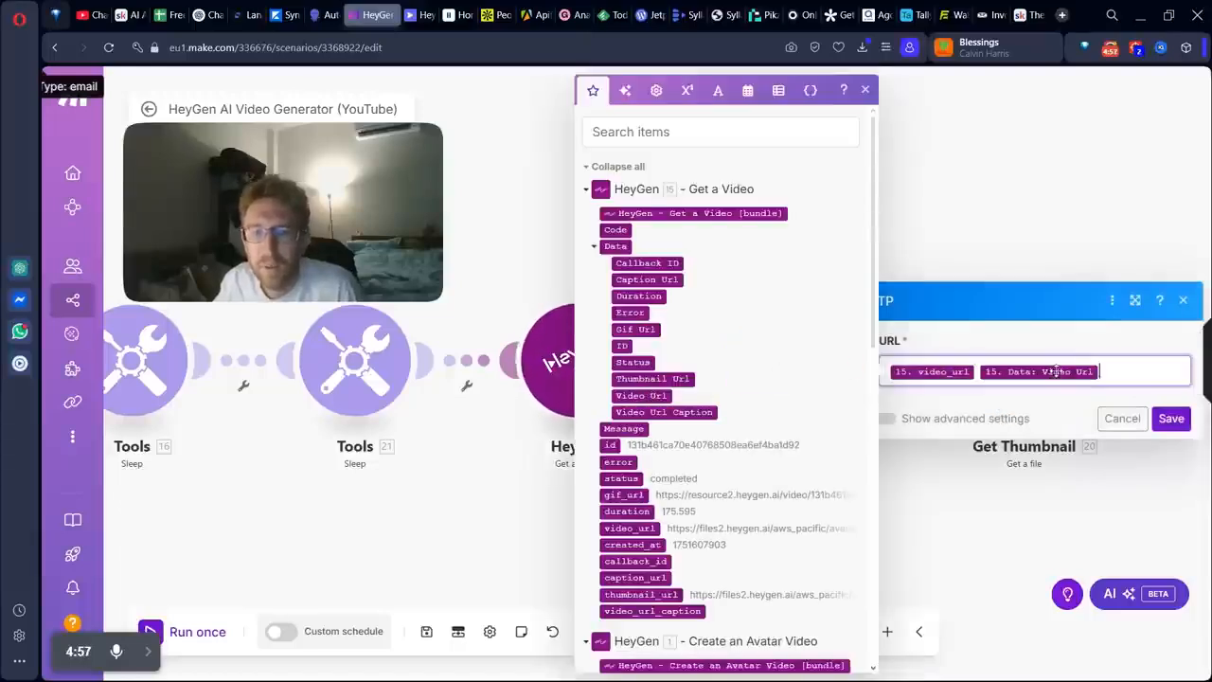
pyautogui.press('BackSpace')
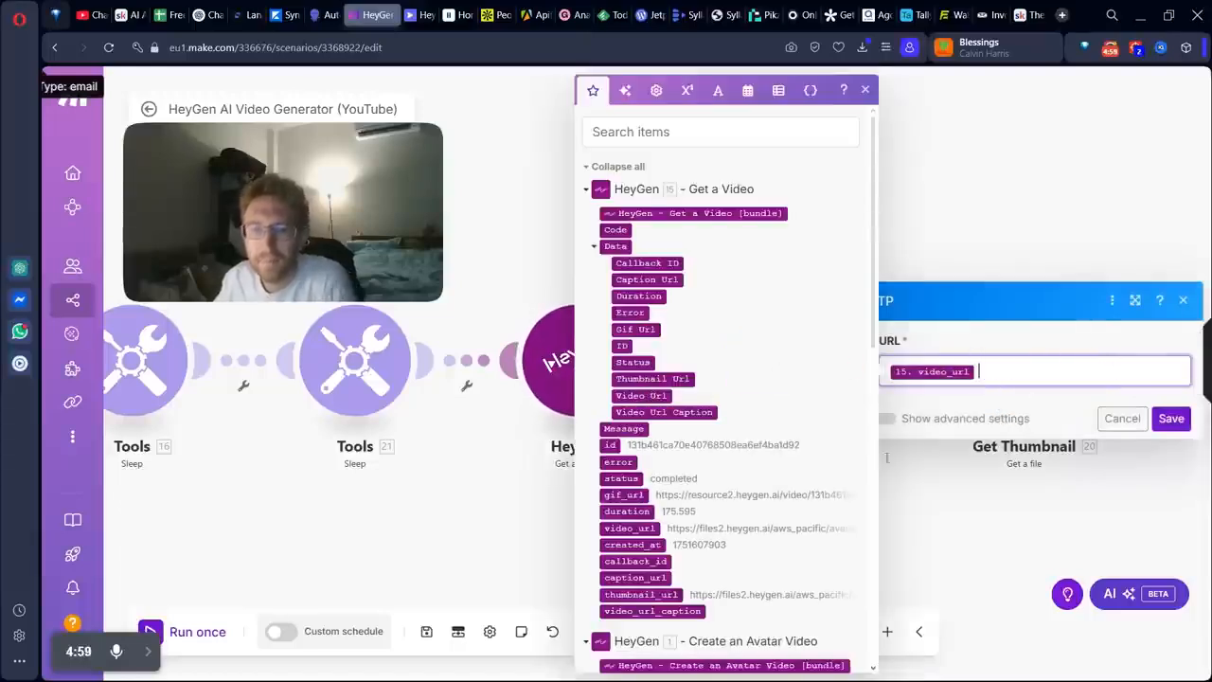
pyautogui.moveTo(632, 528); pyautogui.dragTo(1081, 374)
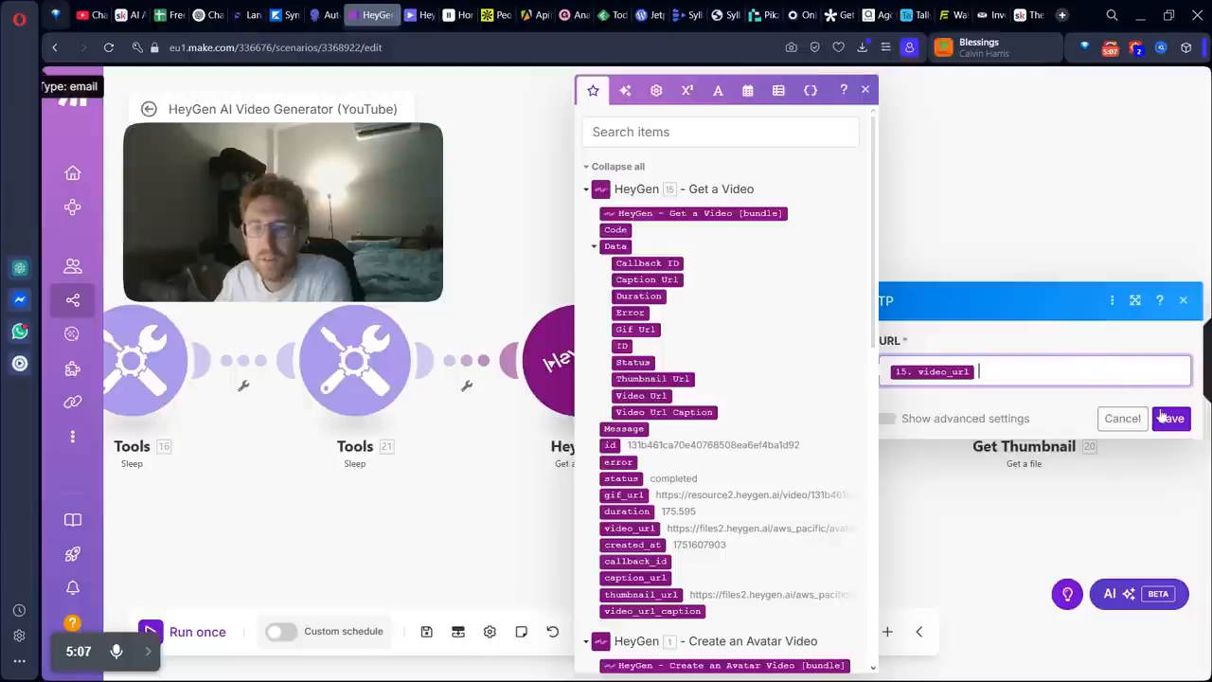
pyautogui.click(1172, 418)
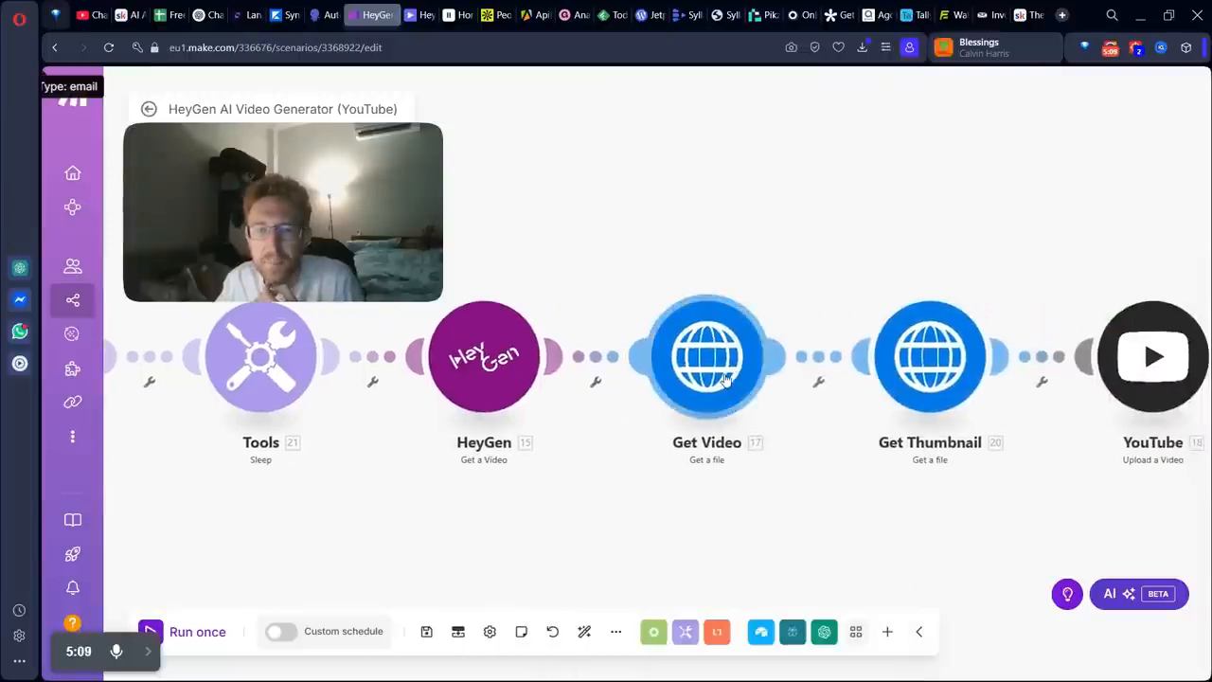
# - Recheck the URL mapping in the Get Video module and save the module again
pyautogui.moveTo(810, 527); pyautogui.dragTo(644, 533)
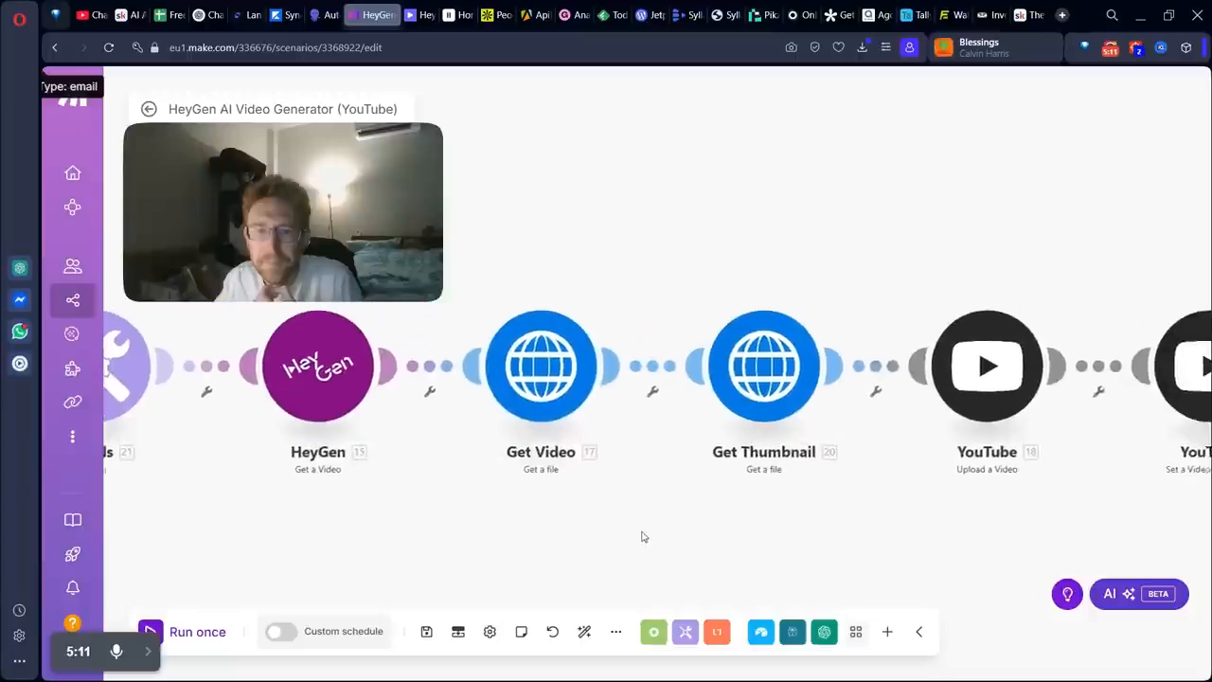
pyautogui.click(572, 393)
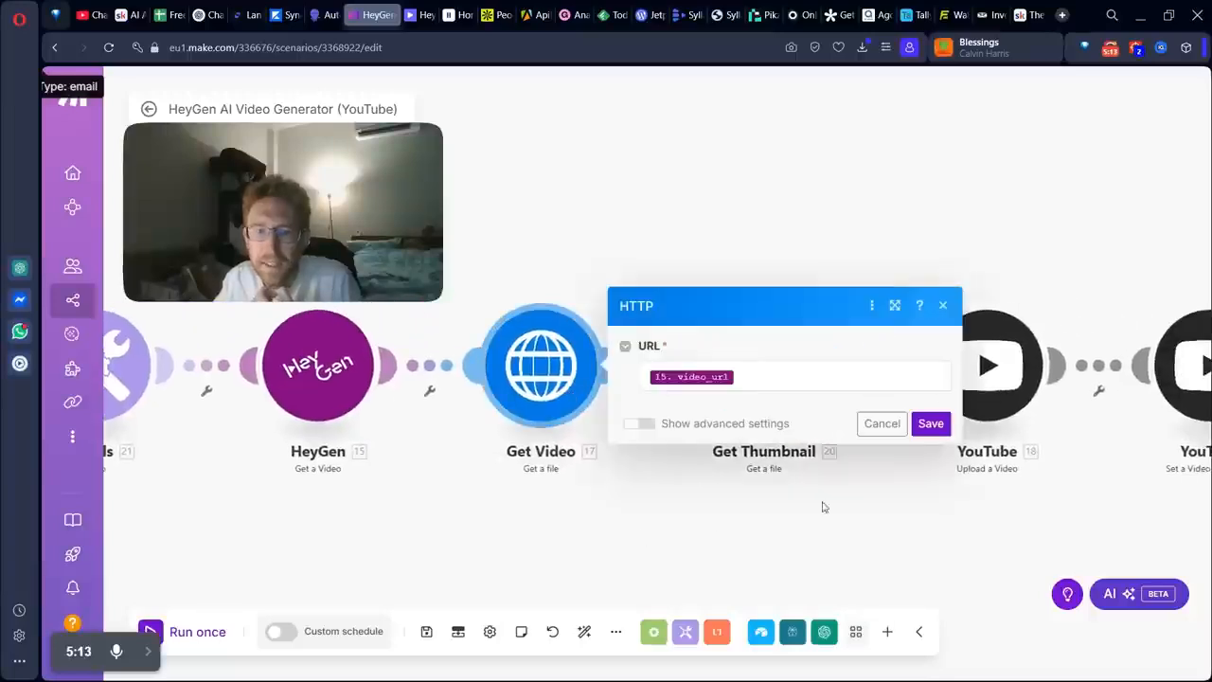
pyautogui.click(930, 424)
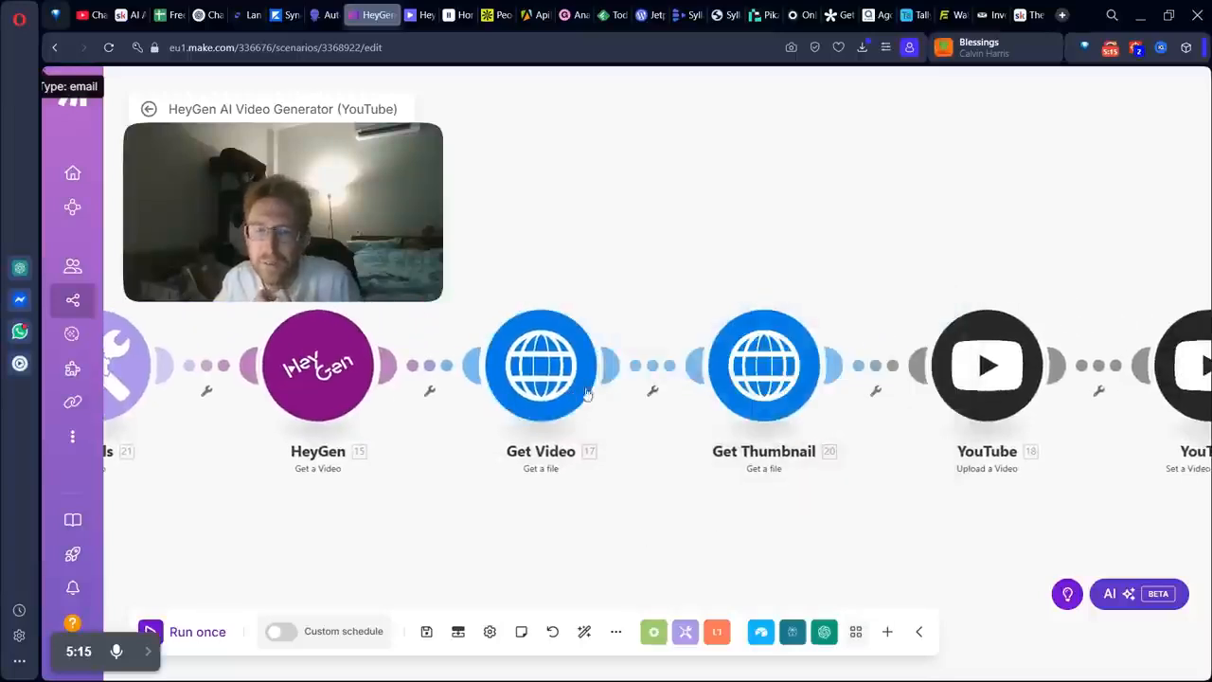
# - Add a standalone HTTP Get a file module above the scenario flow and delete it again
pyautogui.rightClick(684, 237)
pyautogui.click(747, 247)
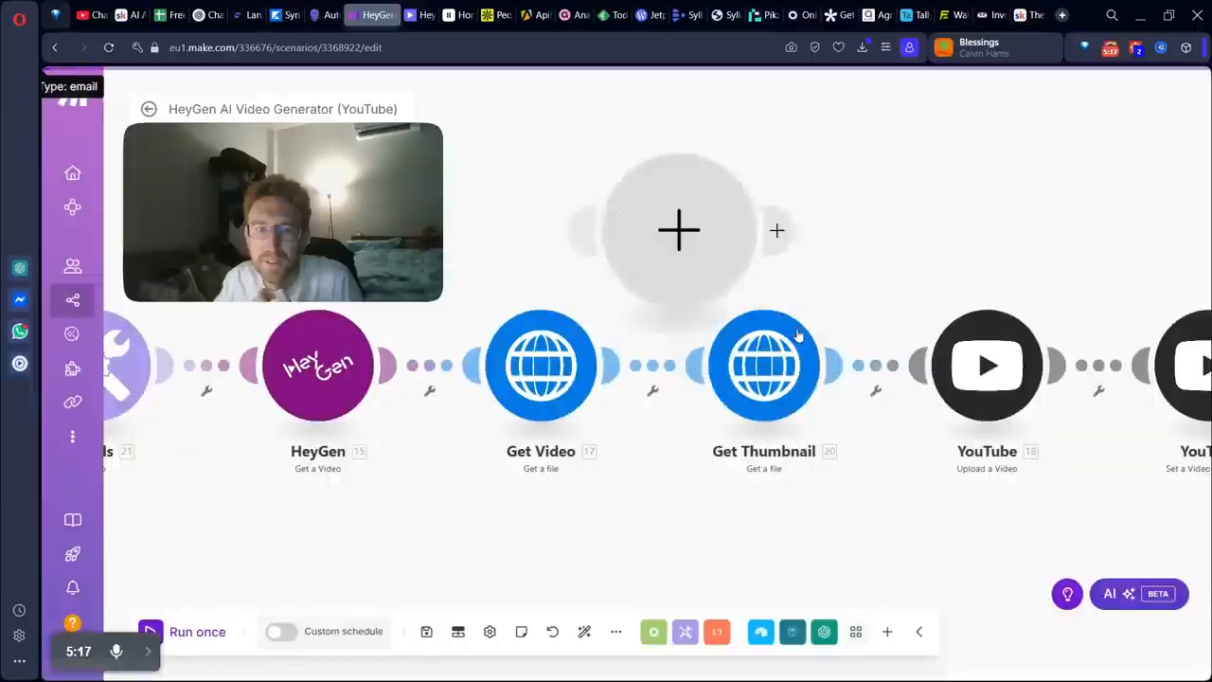
pyautogui.click(700, 238)
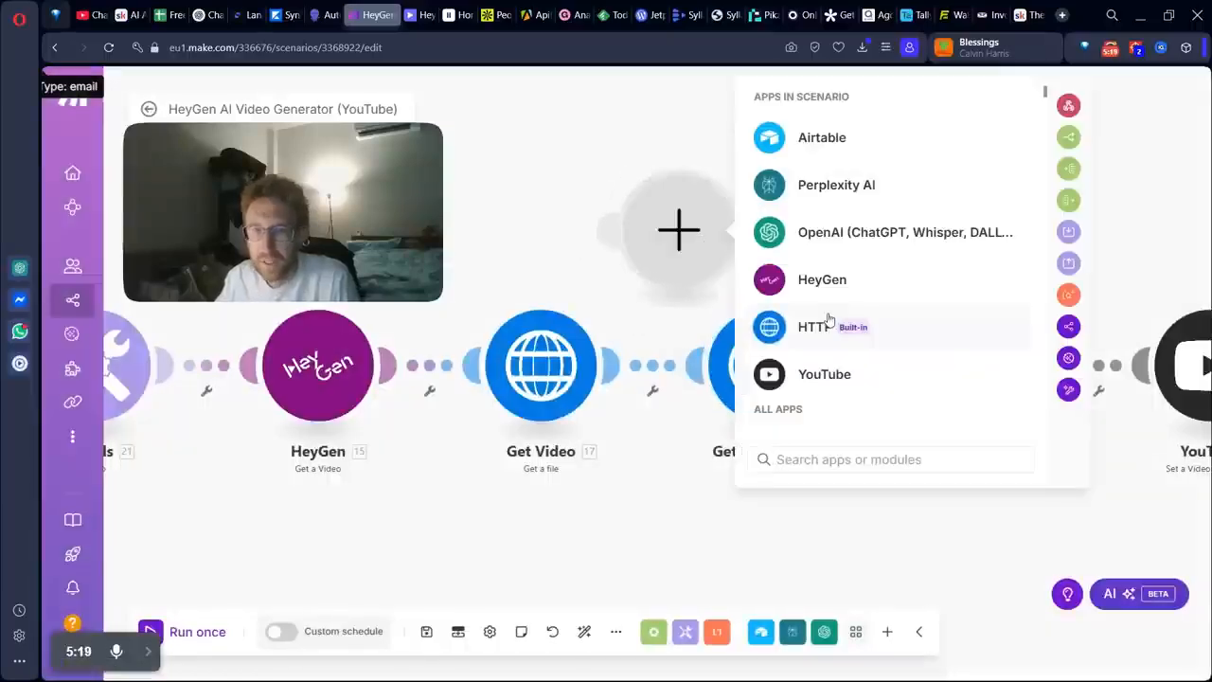
pyautogui.write('http')
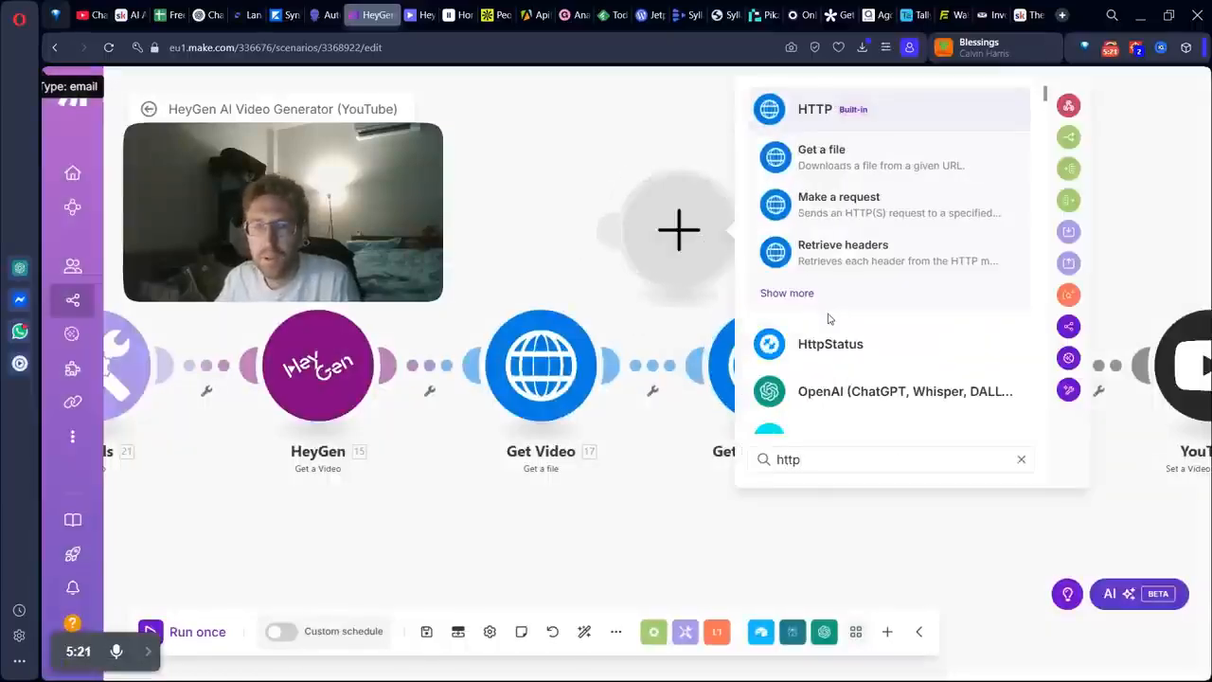
pyautogui.click(852, 154)
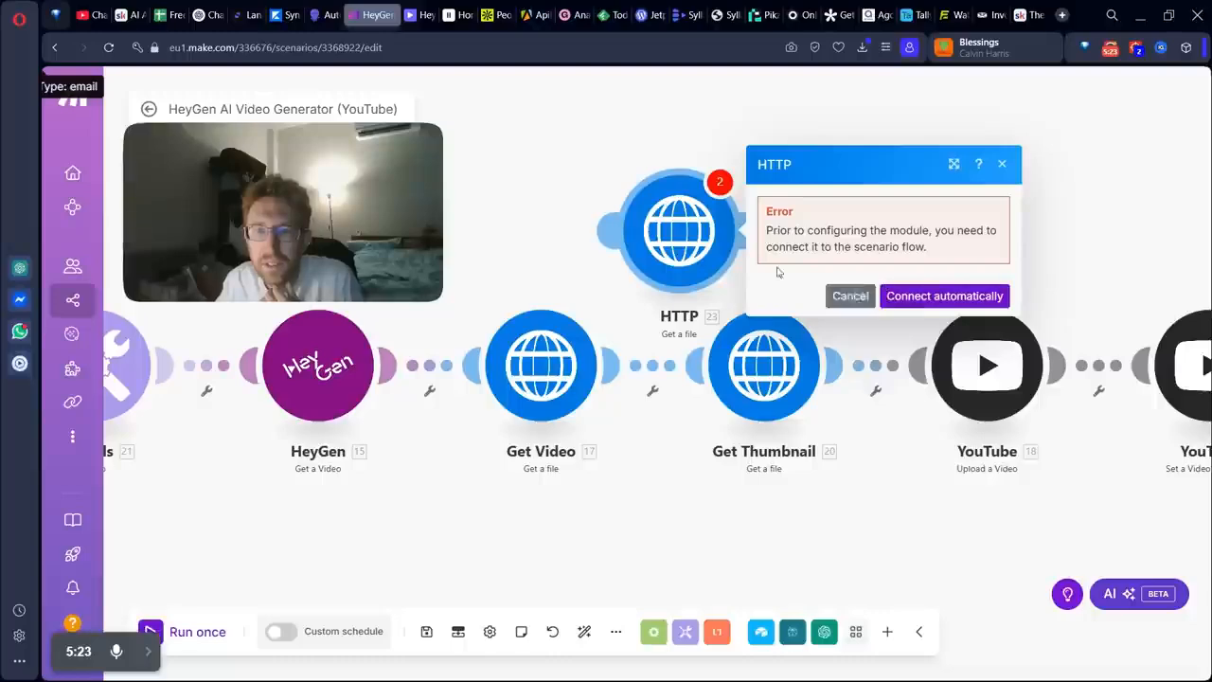
pyautogui.rightClick(680, 238)
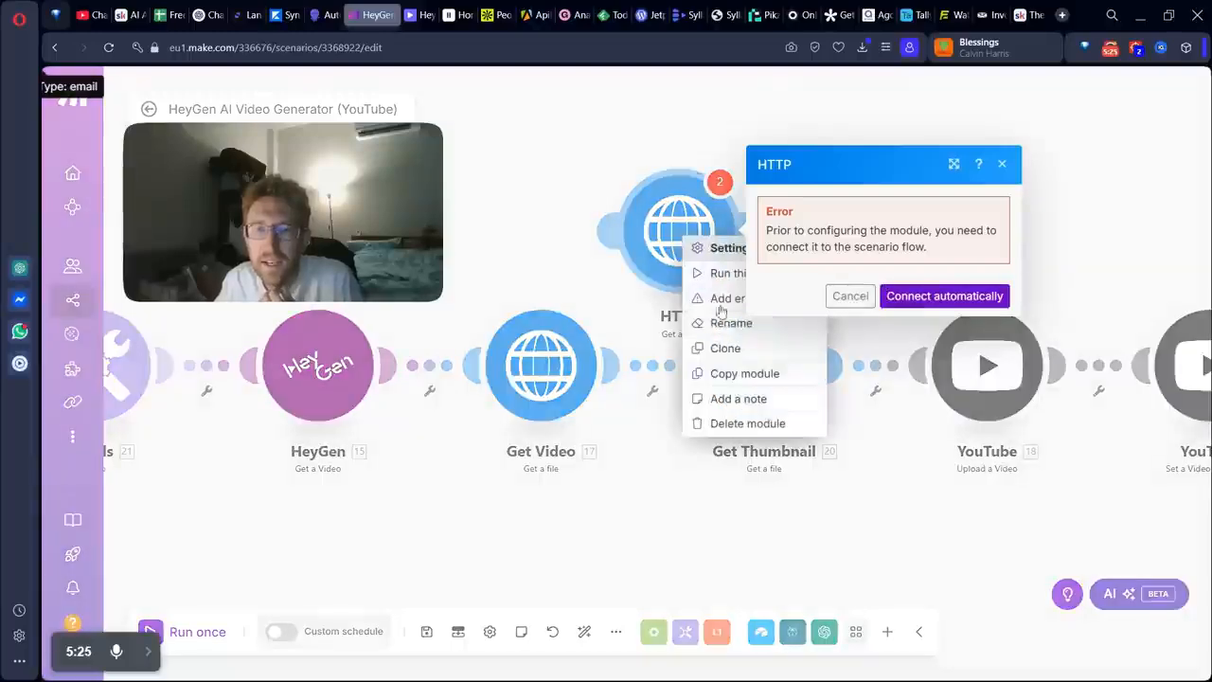
pyautogui.click(734, 424)
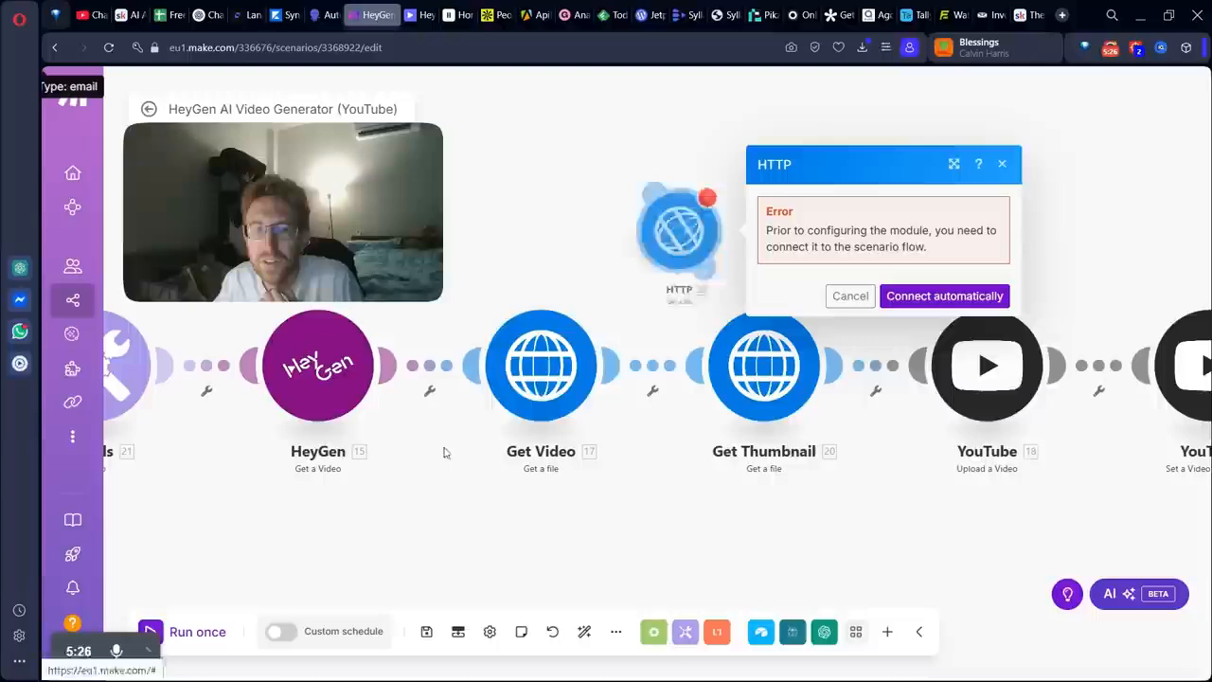
# - Check the thumbnail_url mapping in the Get Thumbnail module against the HeyGen Get a Video outputs, and close it without saving
pyautogui.click(765, 388)
pyautogui.click(1045, 379)
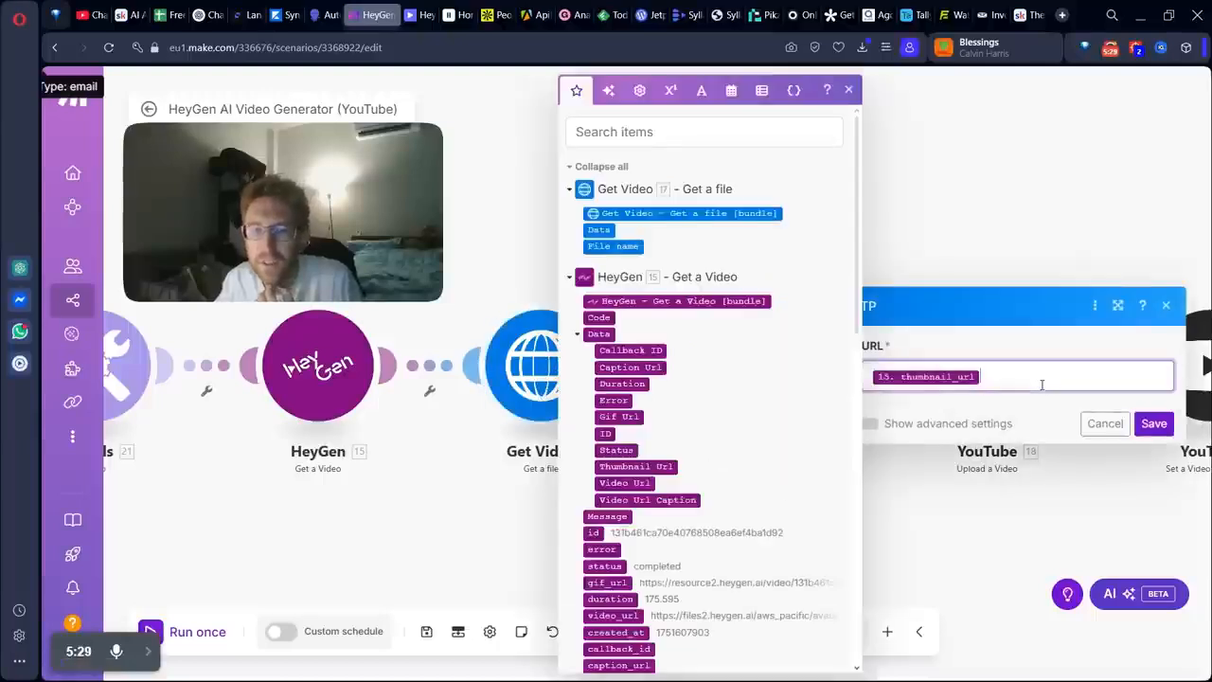
pyautogui.scroll(-2, 715, 606)
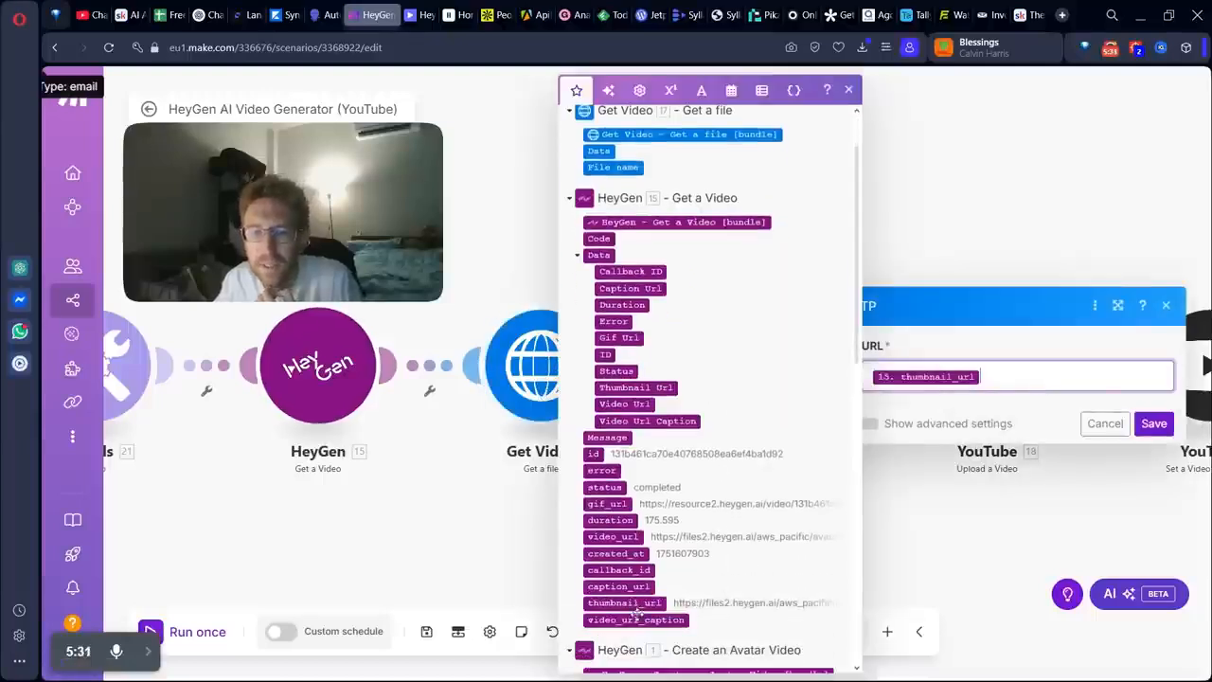
pyautogui.moveTo(626, 603); pyautogui.dragTo(669, 607)
pyautogui.click(1105, 424)
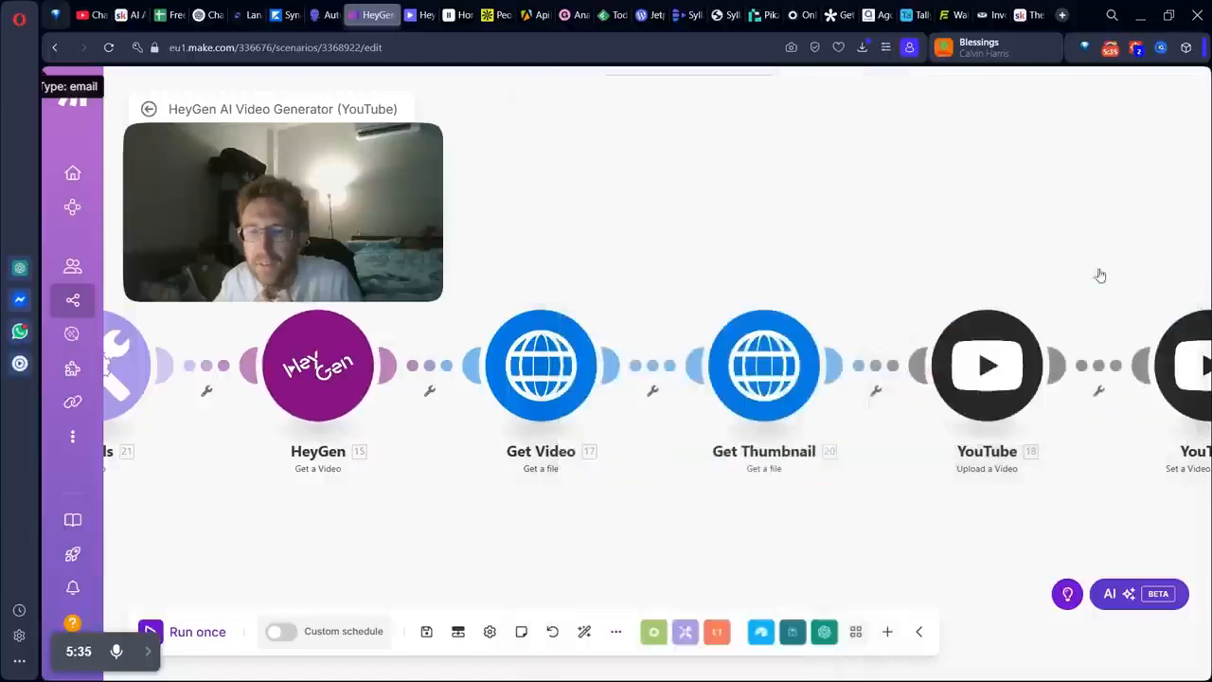
# - Add a standalone Instagram for Business Create a reel post module above the YouTube modules and delete it again
pyautogui.moveTo(1041, 284); pyautogui.dragTo(689, 286)
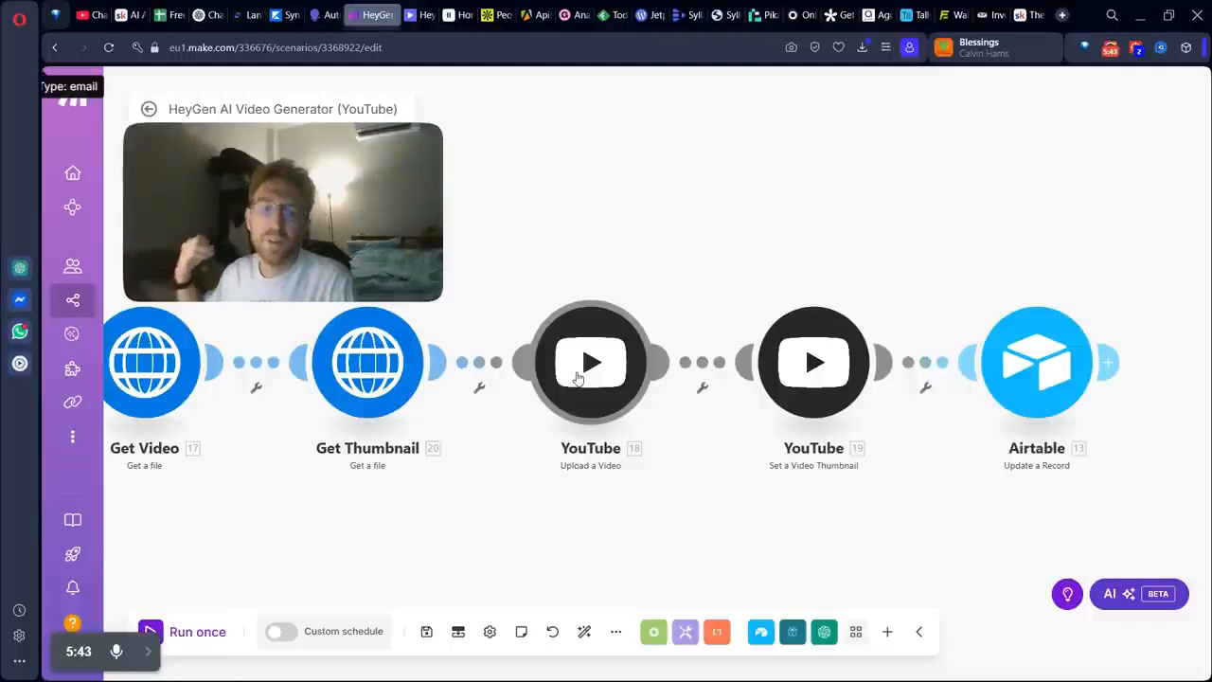
pyautogui.rightClick(678, 229)
pyautogui.click(721, 235)
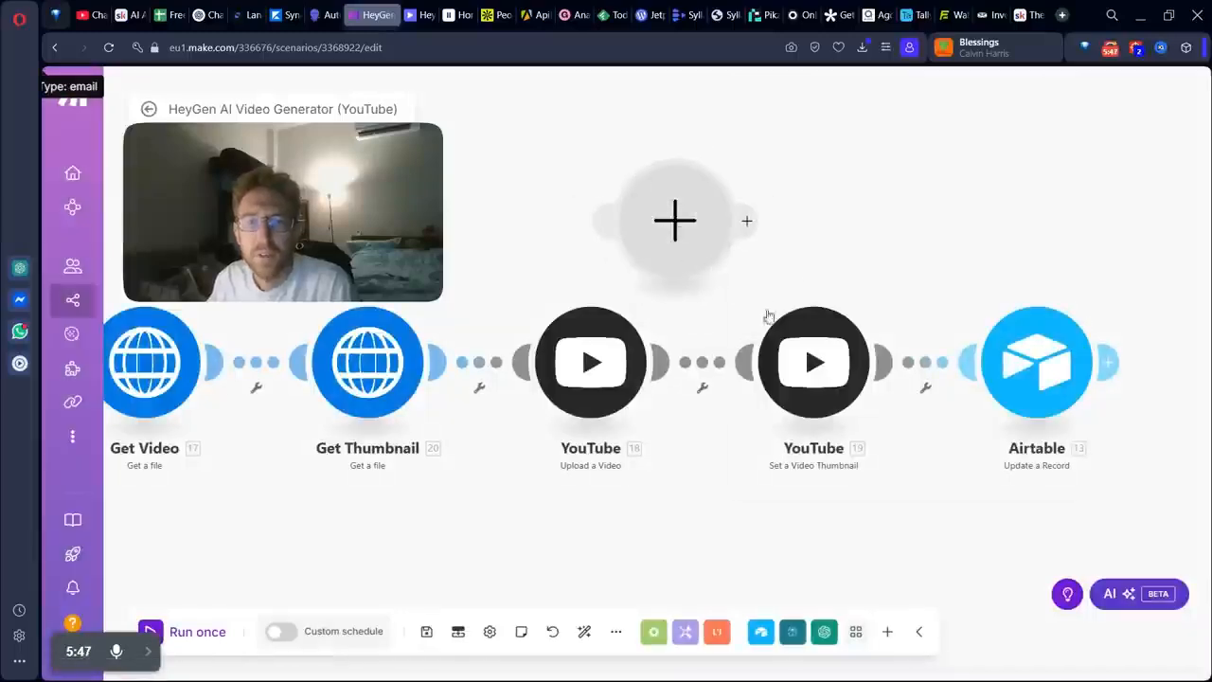
pyautogui.write('instag')
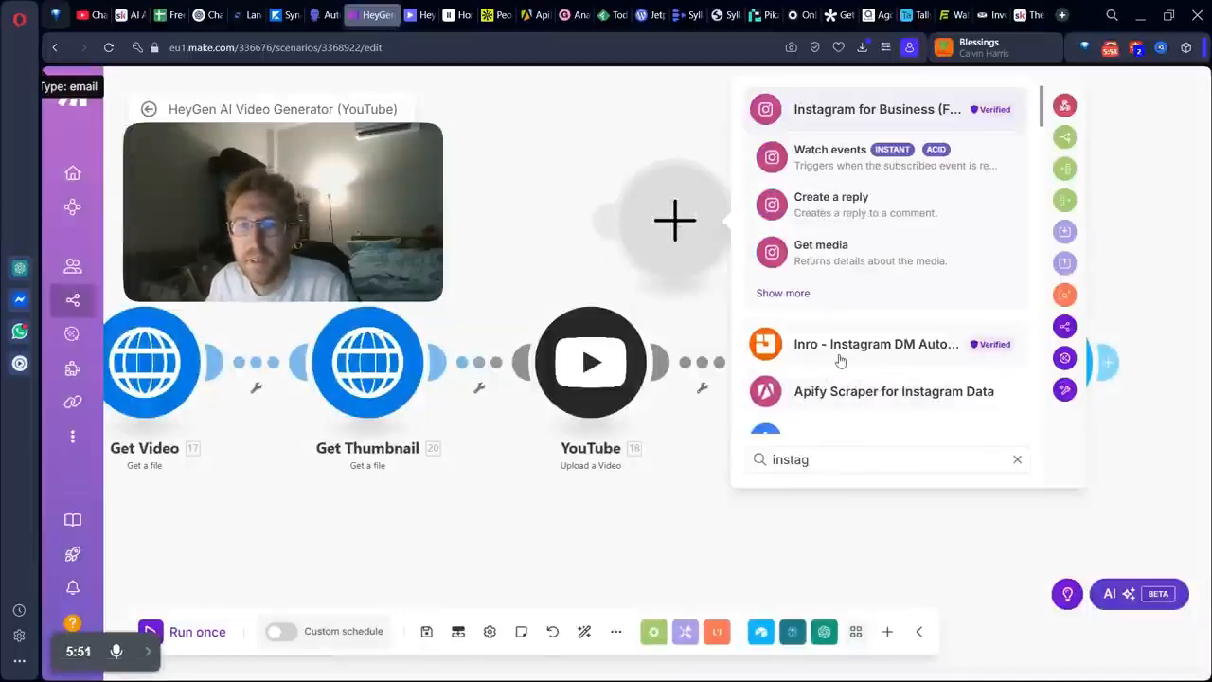
pyautogui.click(800, 292)
pyautogui.scroll(-4, 857, 360)
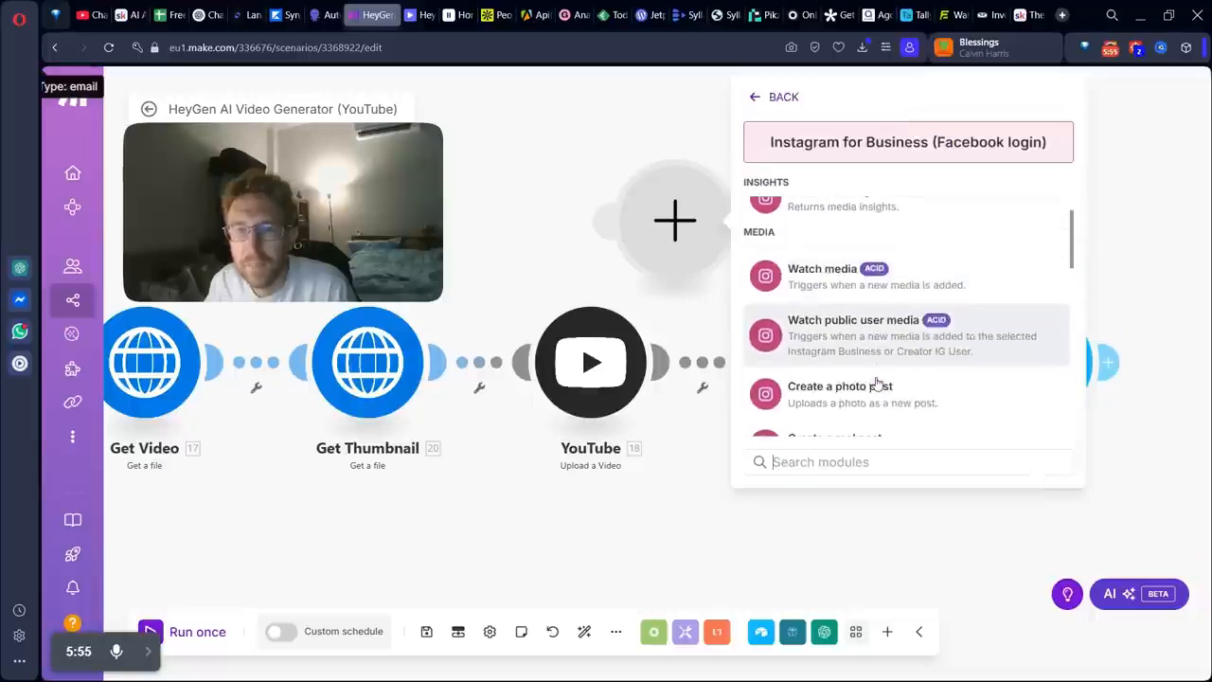
pyautogui.scroll(-2, 876, 382)
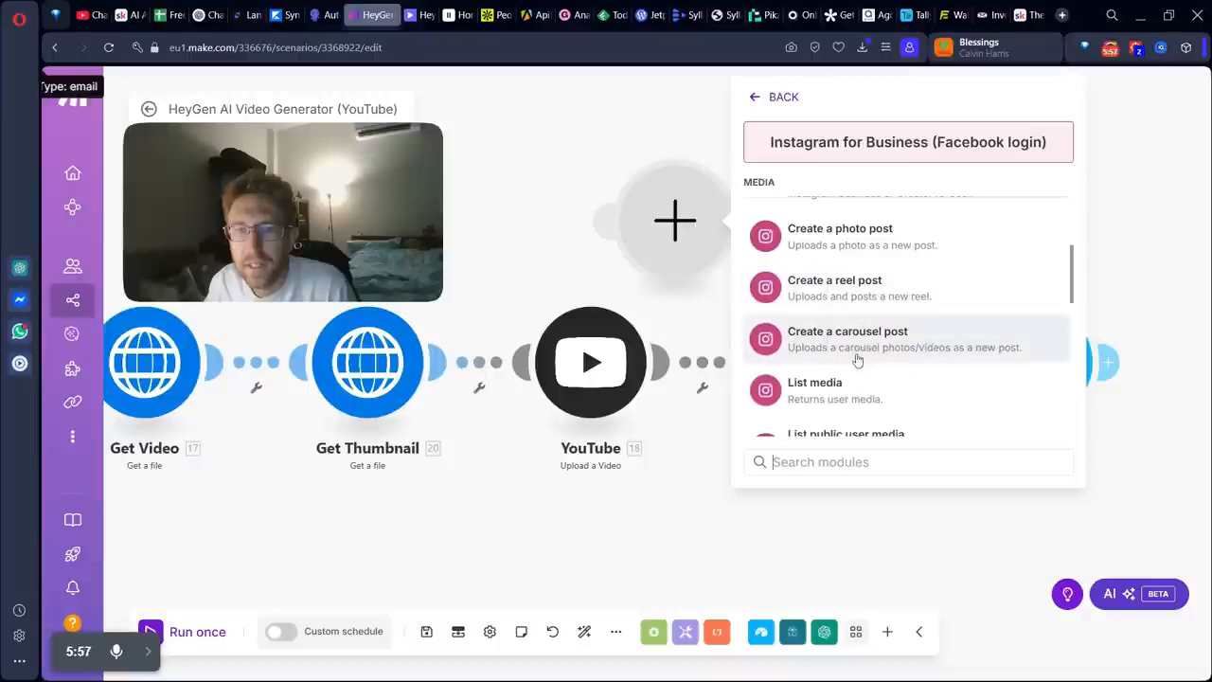
pyautogui.click(862, 297)
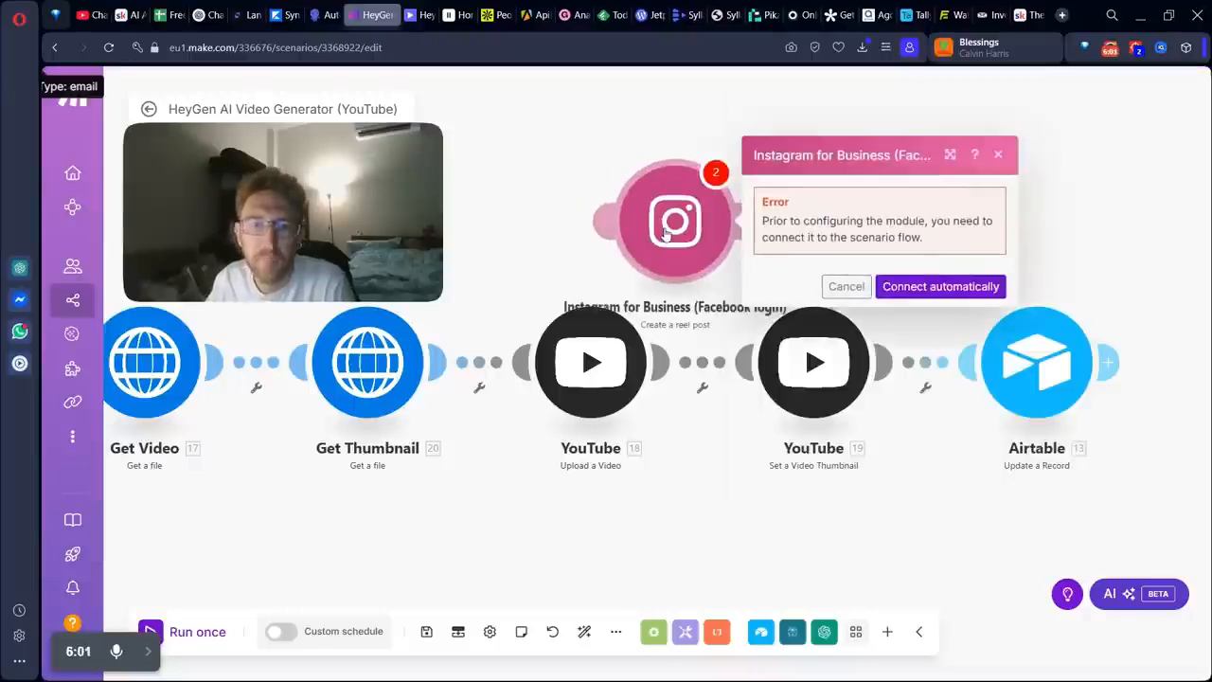
pyautogui.rightClick(666, 233)
pyautogui.click(720, 420)
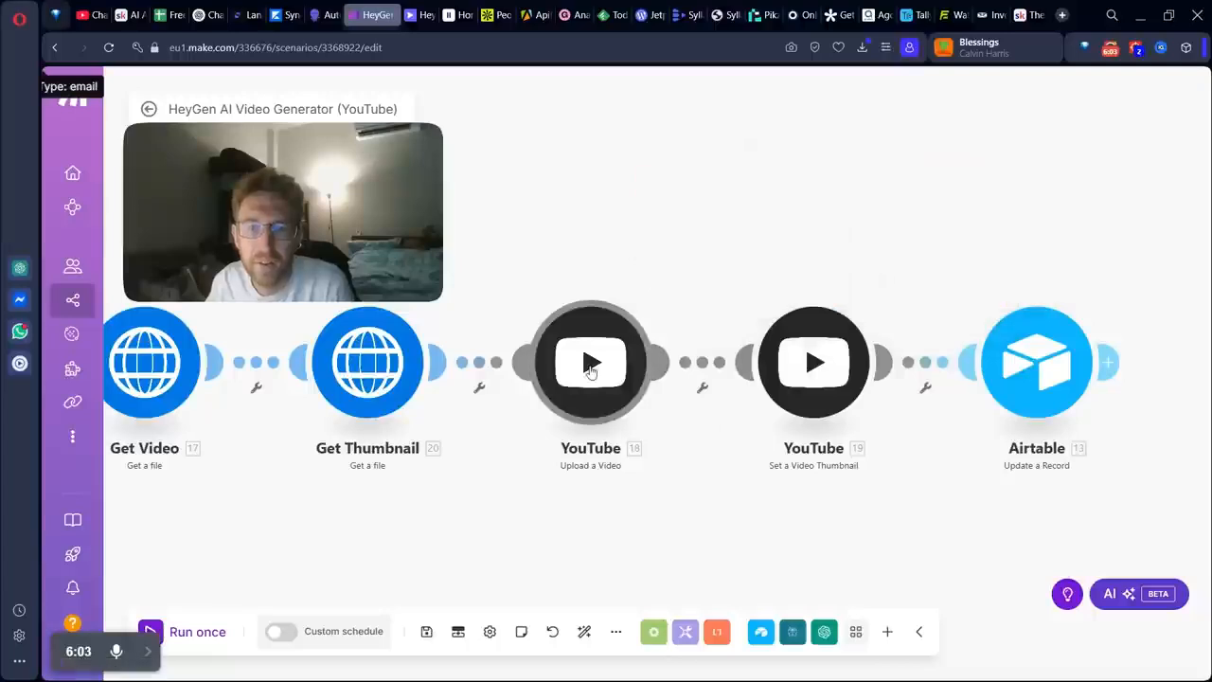
# - Open the YouTube Upload a Video module and review its Topic title mapping and selected HTTP file source
pyautogui.click(589, 369)
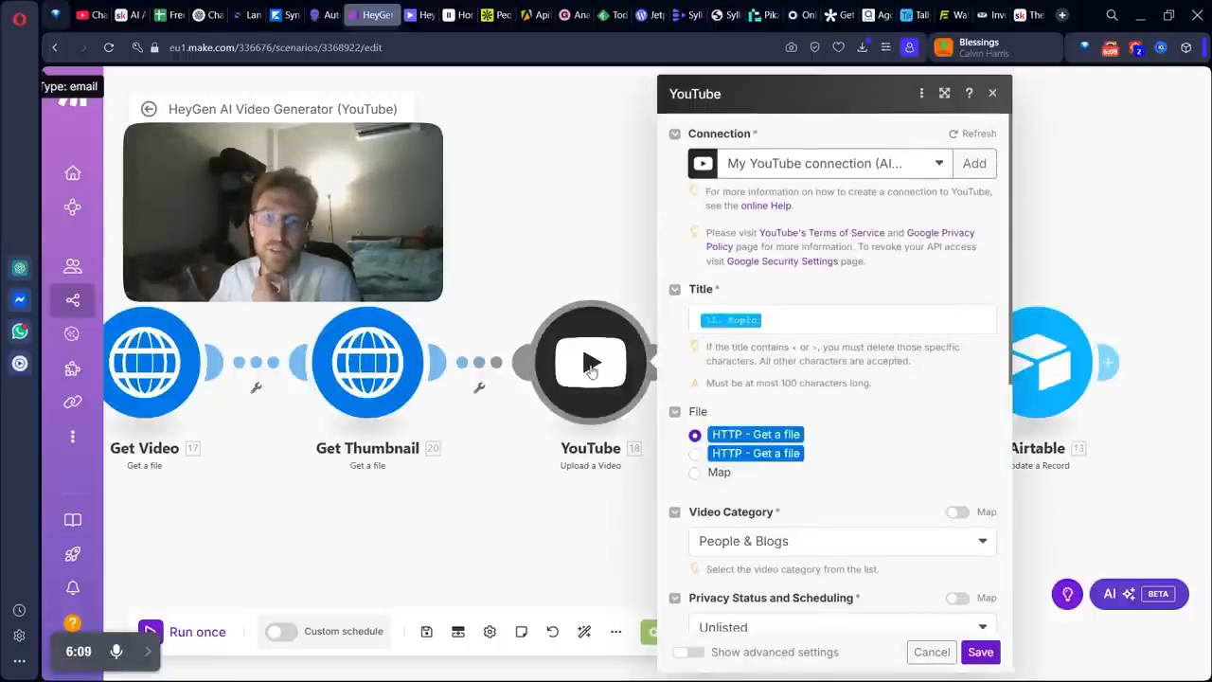
pyautogui.click(789, 323)
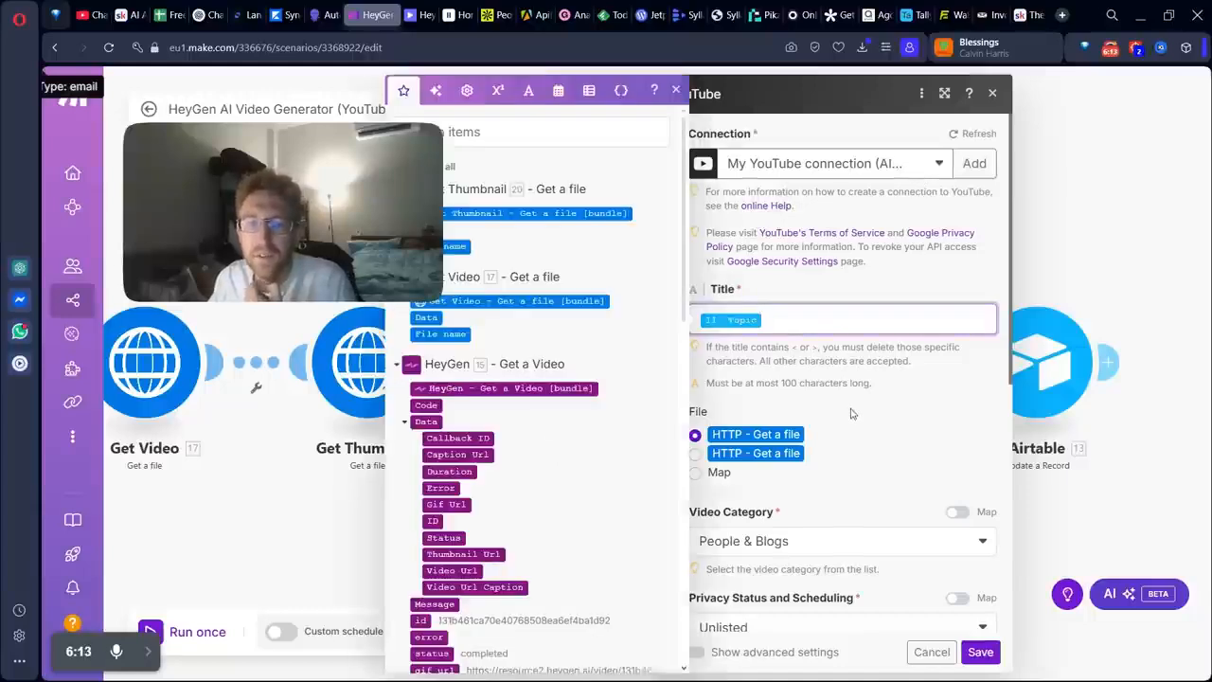
pyautogui.click(850, 414)
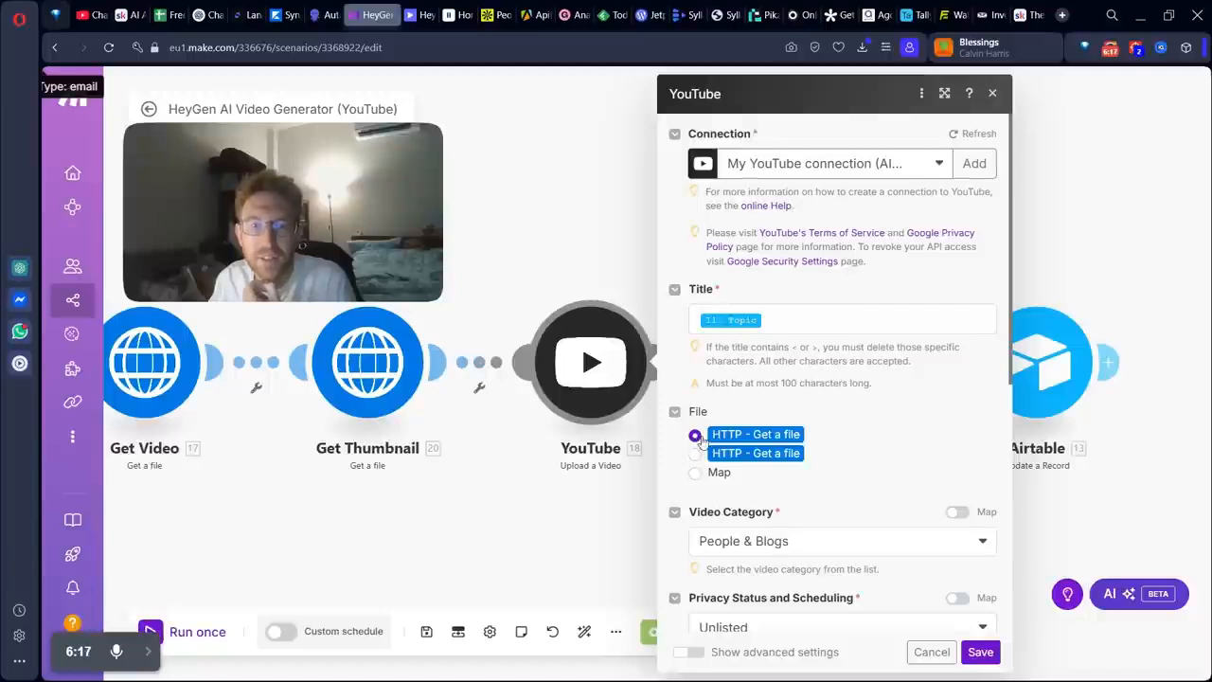
# - Review the upload's category, privacy, description and altered/synthetic media settings, and save the Upload a Video module
pyautogui.scroll(-3, 748, 379)
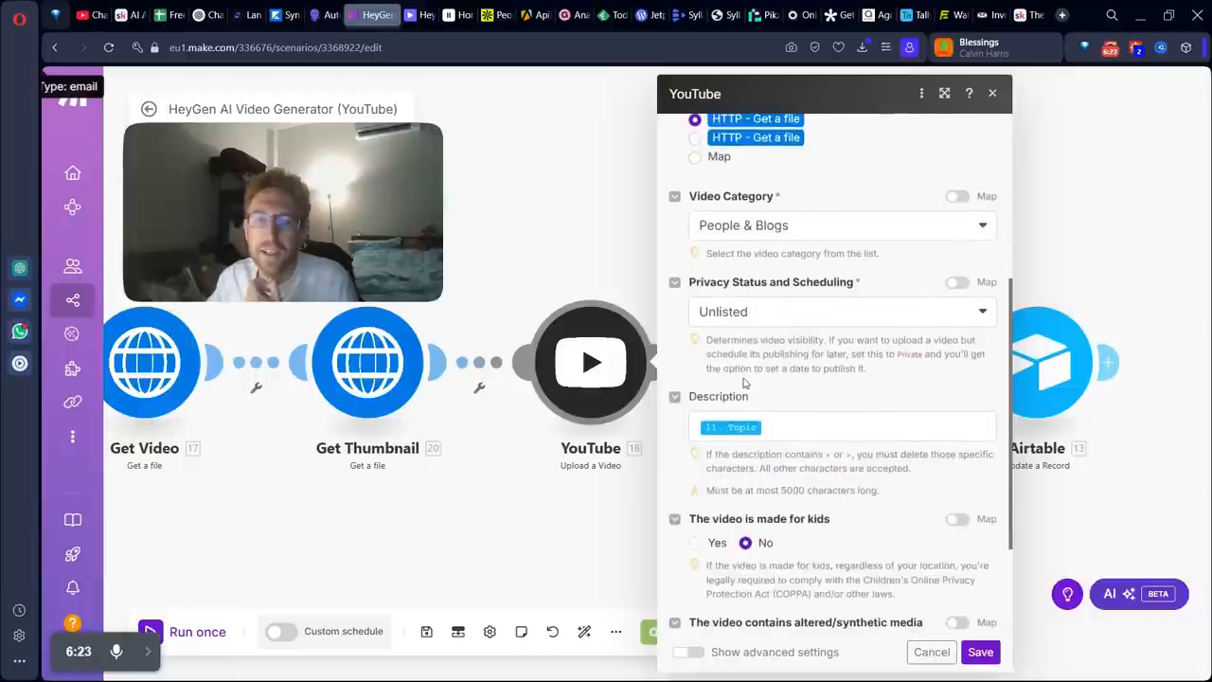
pyautogui.scroll(-2, 760, 414)
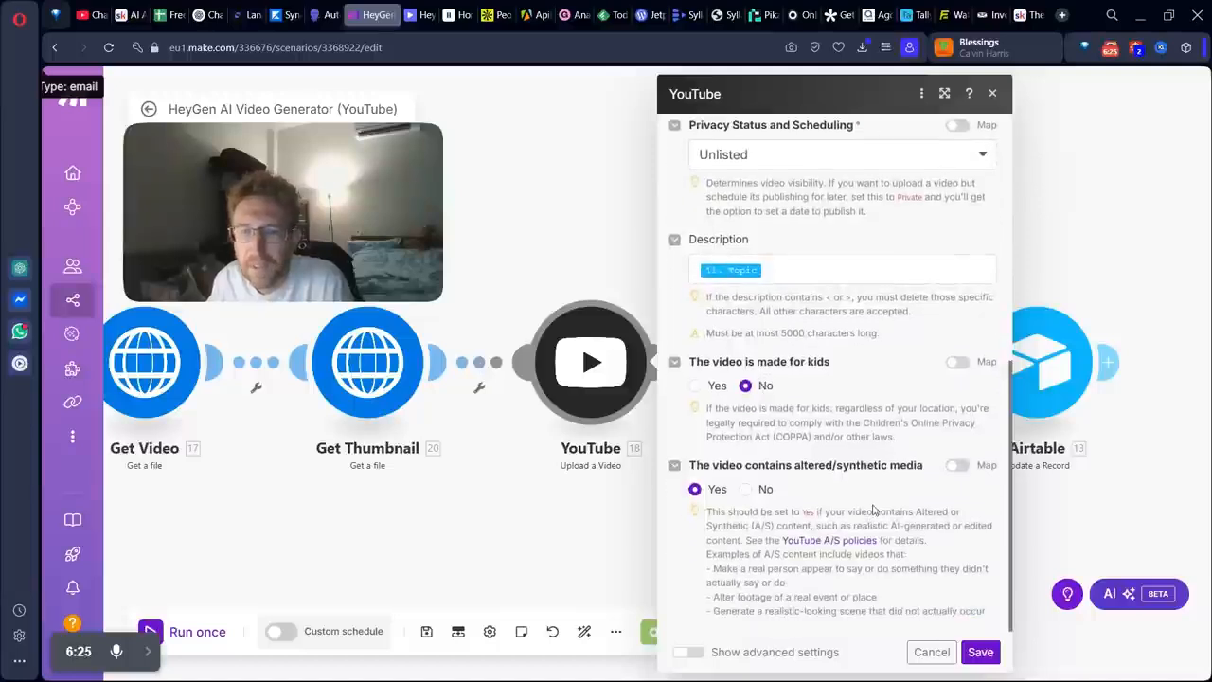
pyautogui.moveTo(775, 465); pyautogui.dragTo(923, 471)
pyautogui.moveTo(690, 465); pyautogui.dragTo(926, 467)
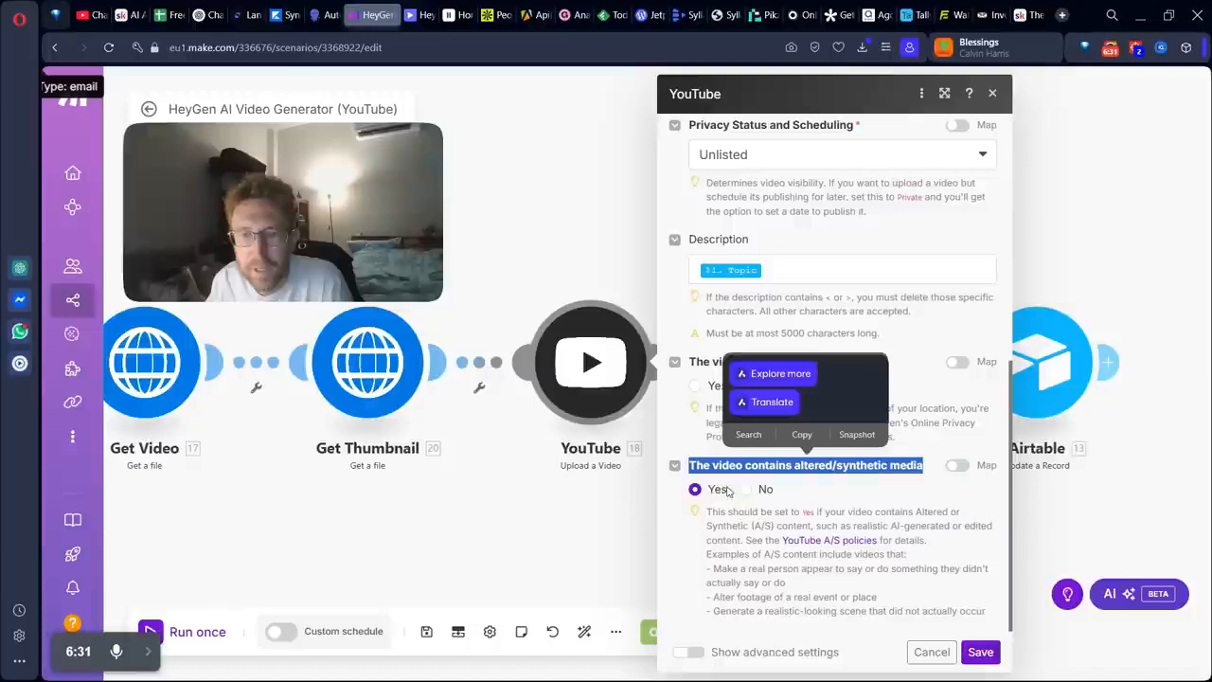
pyautogui.moveTo(706, 511); pyautogui.dragTo(938, 559)
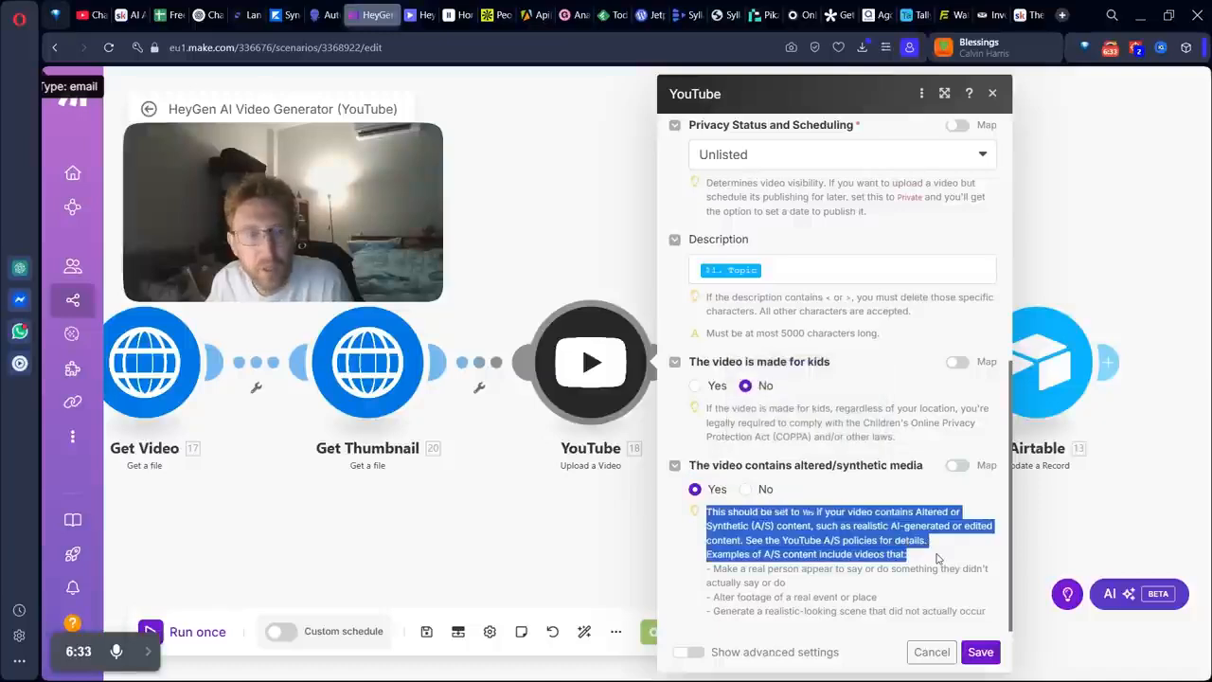
pyautogui.click(746, 519)
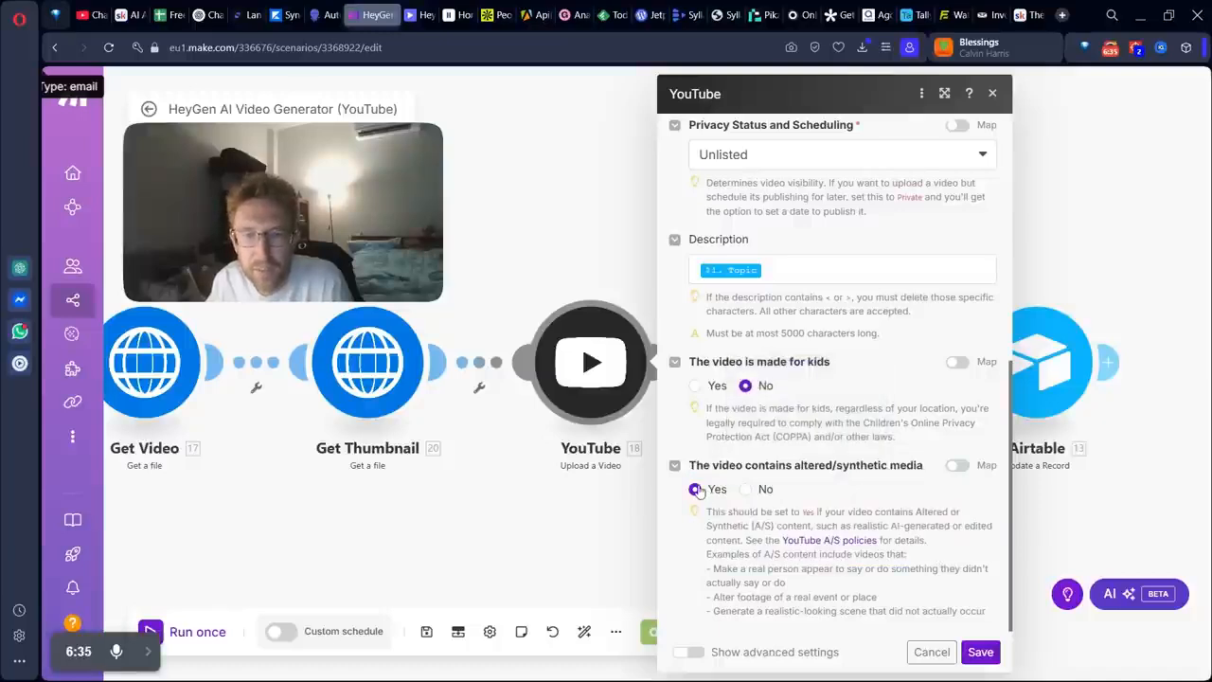
pyautogui.click(982, 651)
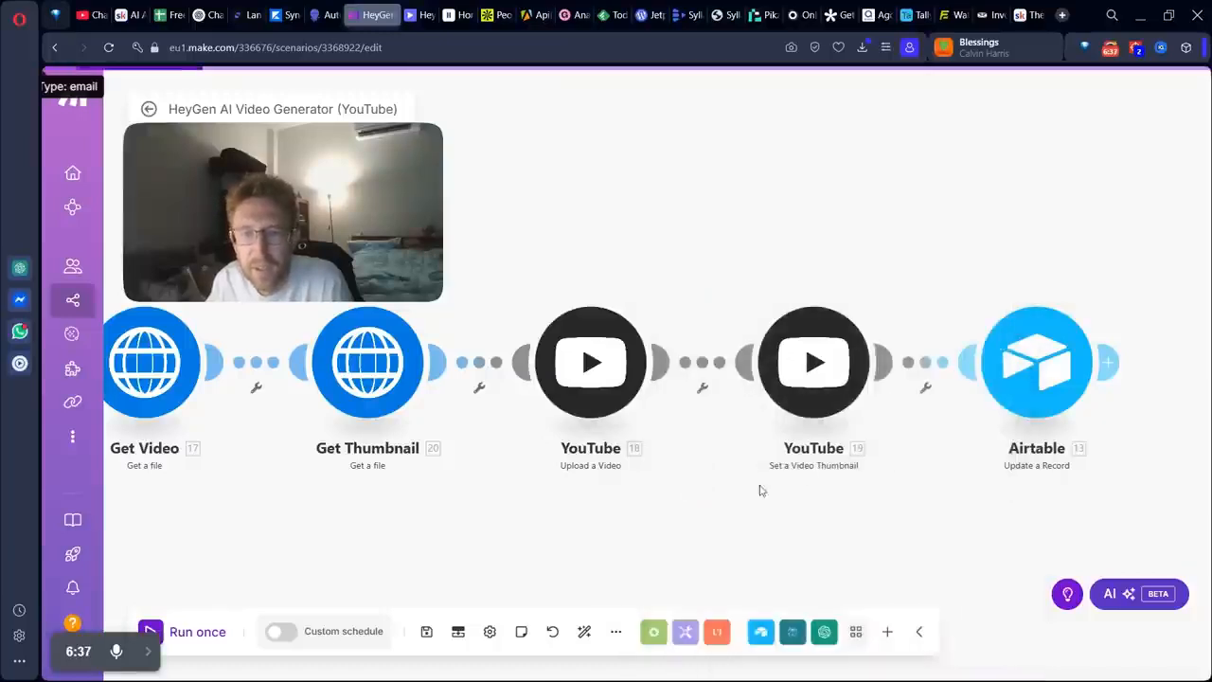
# - Open the YouTube Set a Video Thumbnail module, map Upload a Video's Video ID a second time and remove the duplicate
pyautogui.click(813, 362)
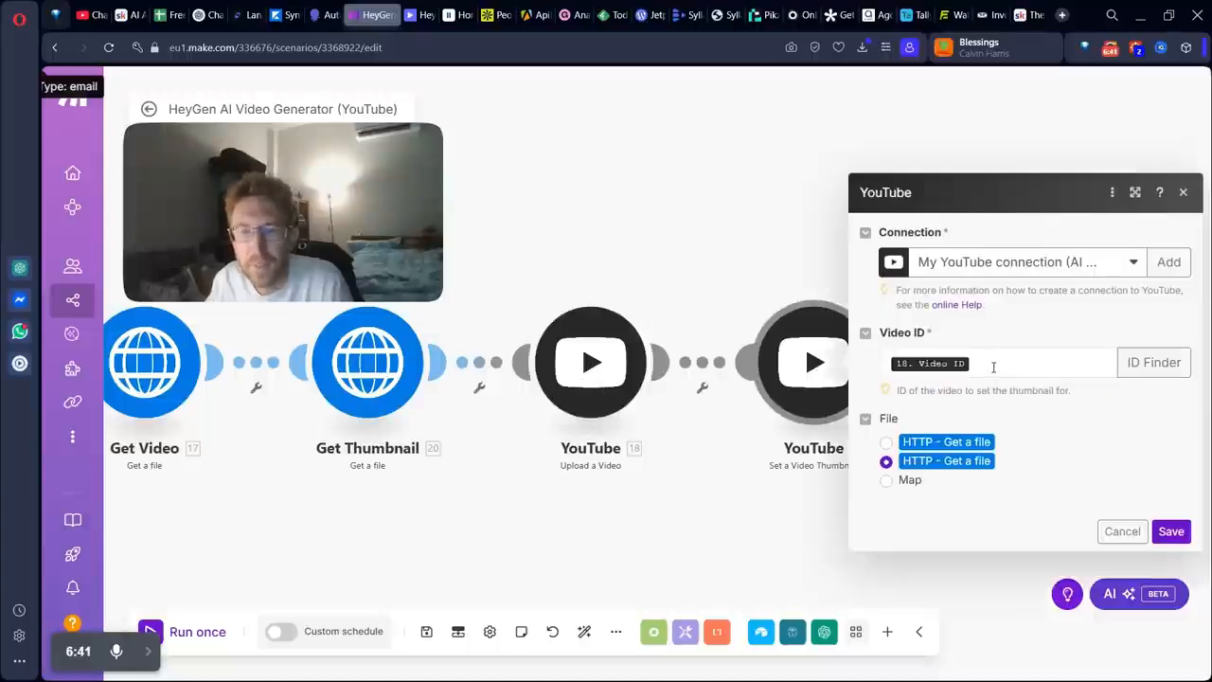
pyautogui.click(993, 365)
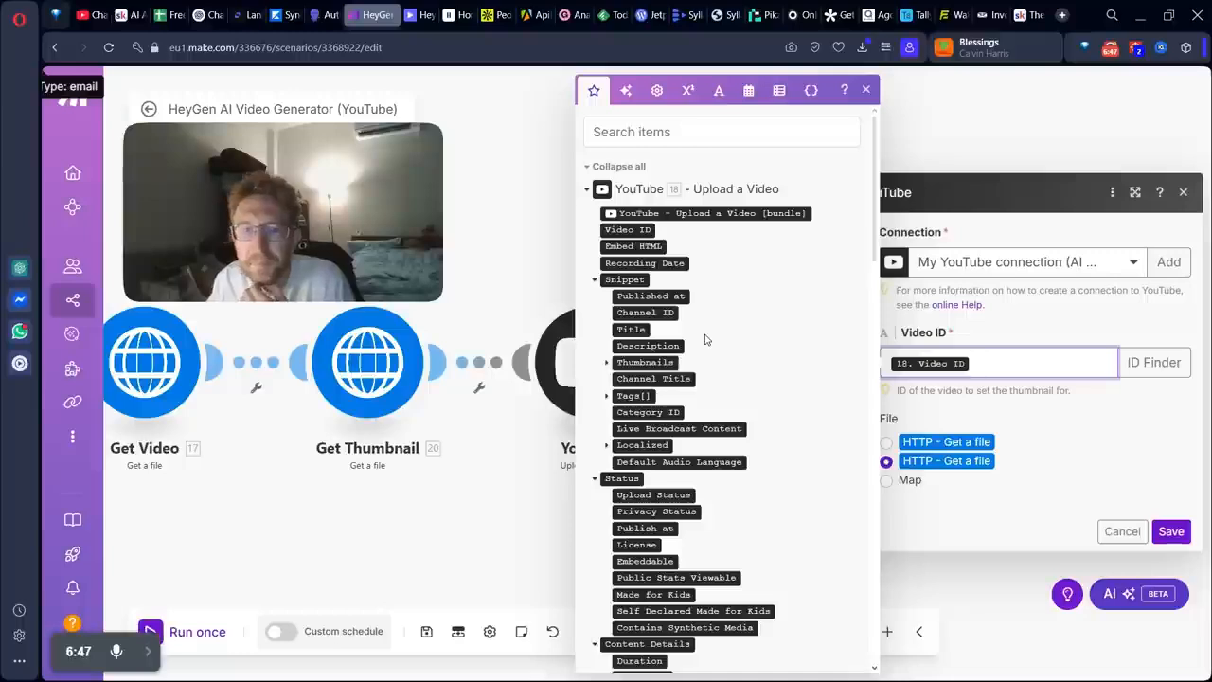
pyautogui.moveTo(644, 231); pyautogui.dragTo(1035, 367)
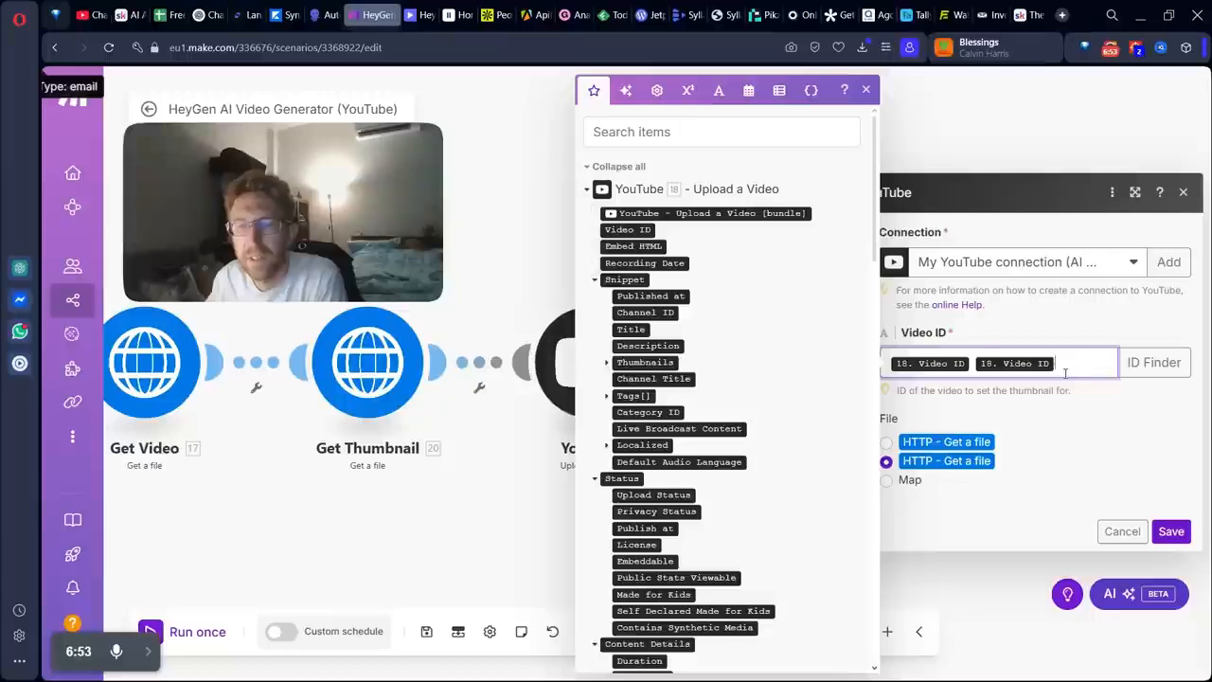
pyautogui.press('BackSpace')
pyautogui.click(1008, 530)
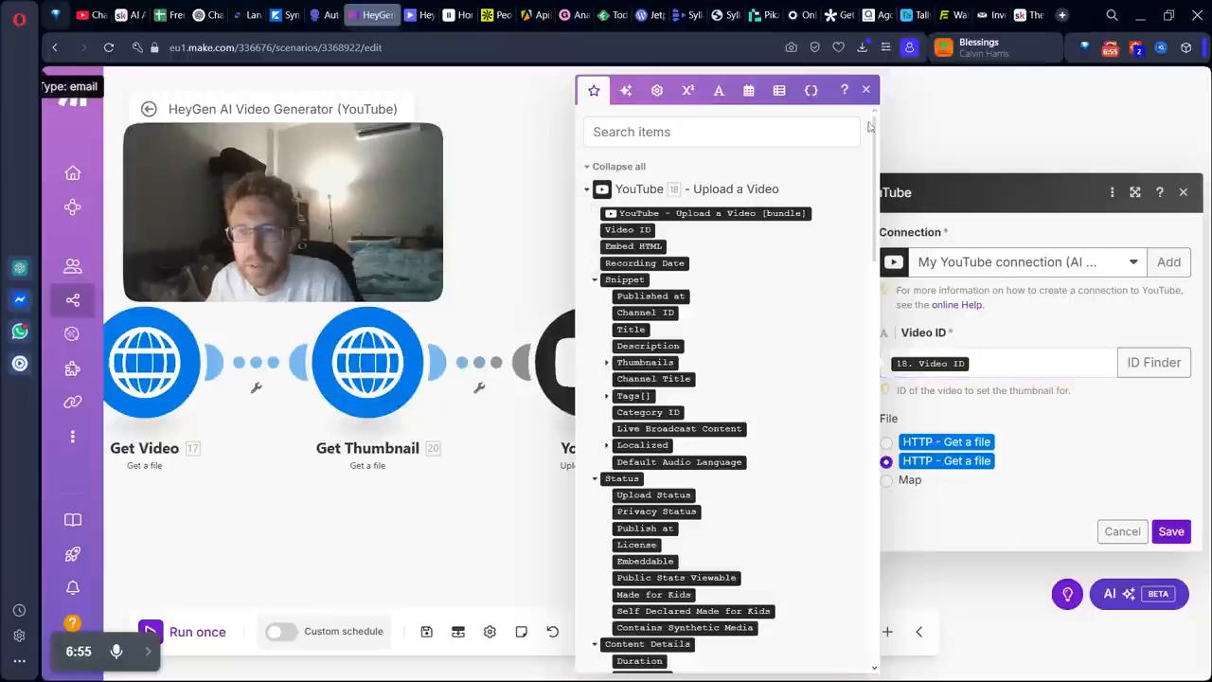
pyautogui.click(867, 89)
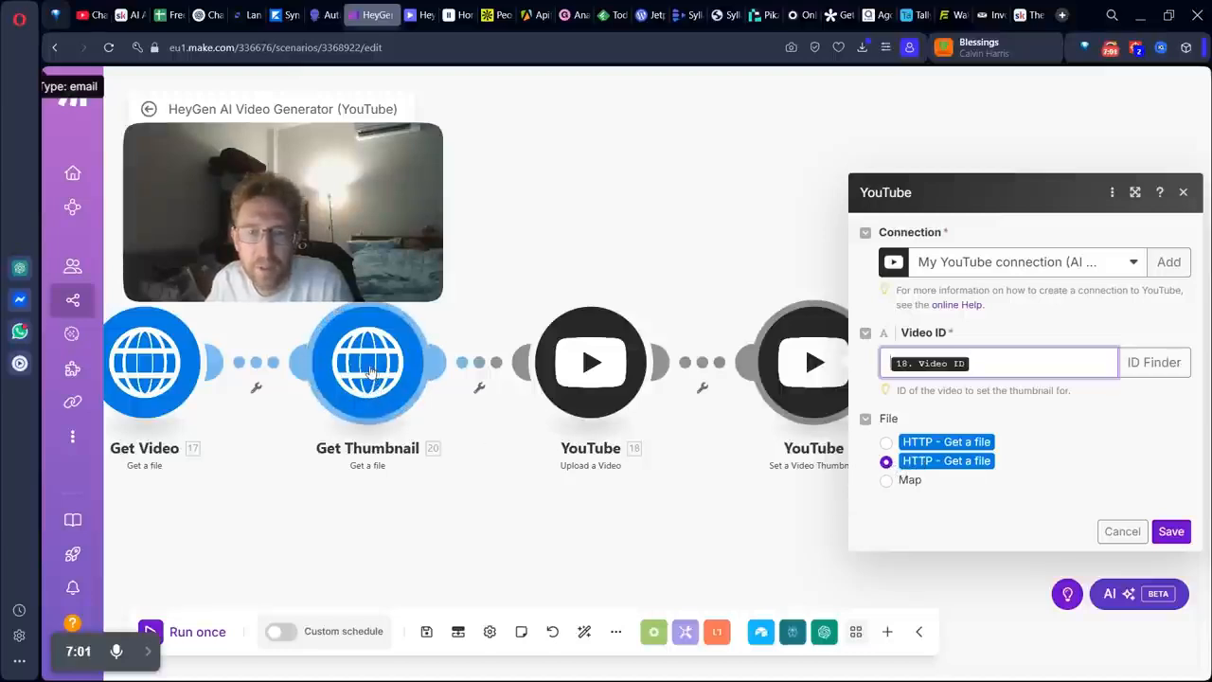
# - Check the thumbnail's mapped data, reselect the second HTTP - Get a file as the file source, and save the Set a Video Thumbnail module
pyautogui.click(887, 481)
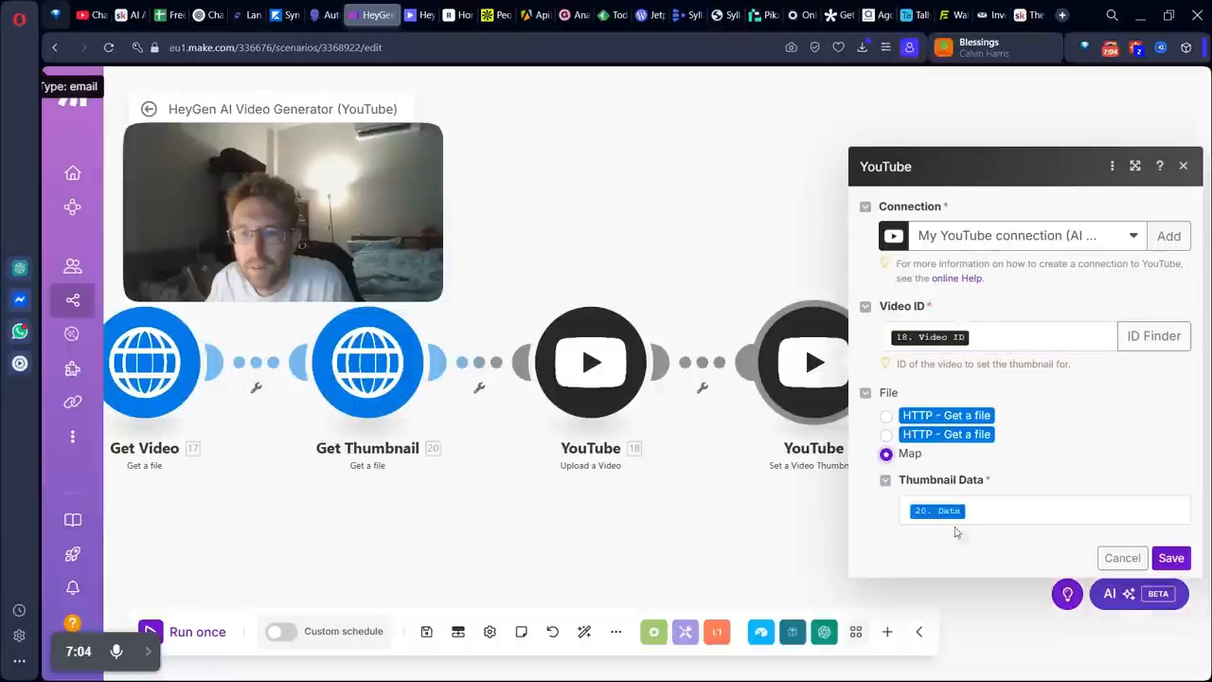
pyautogui.click(886, 437)
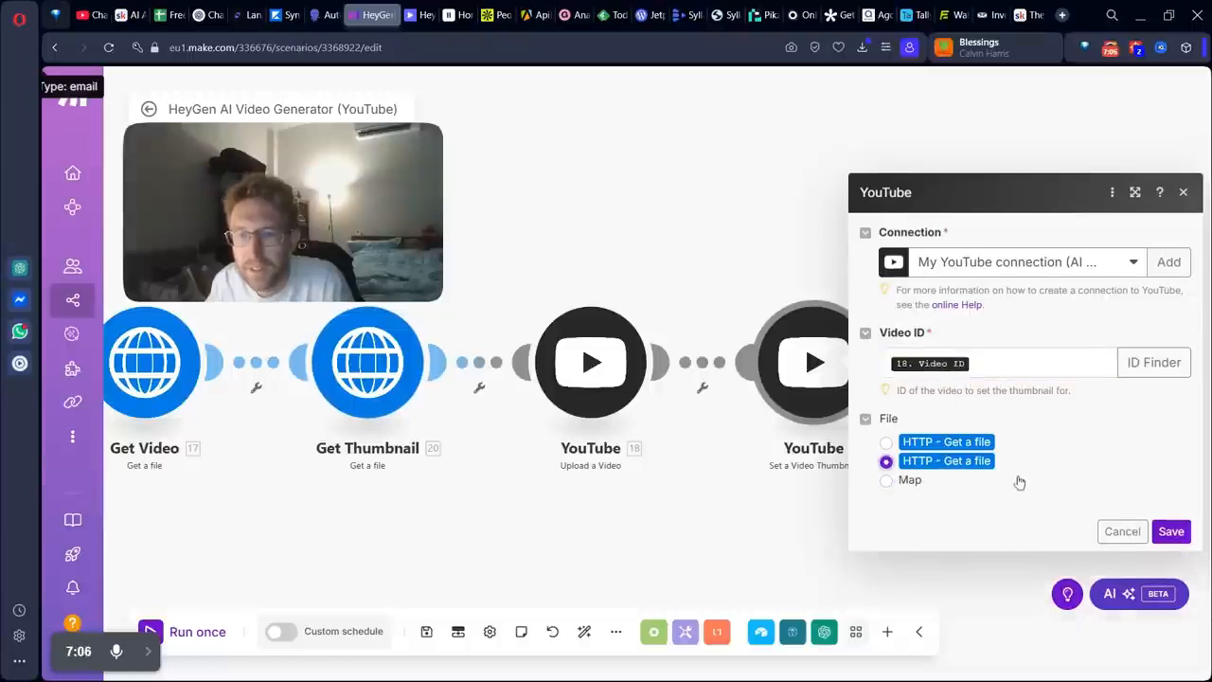
pyautogui.click(1183, 538)
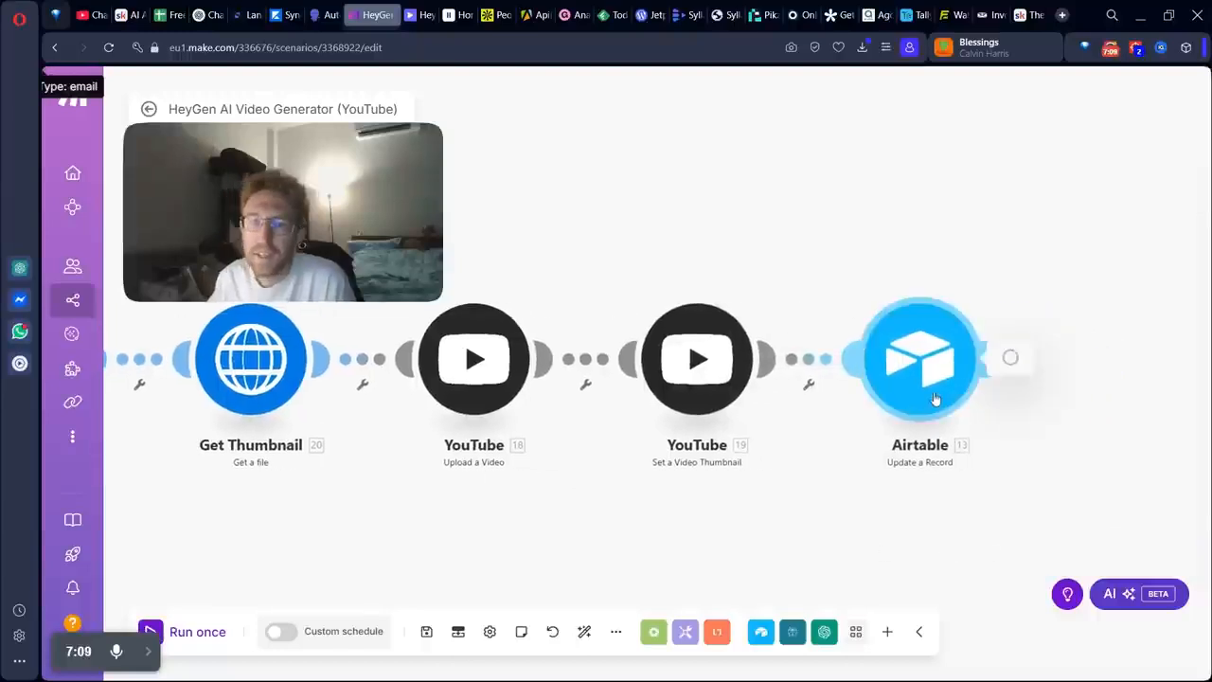
# - Review the Airtable Update a Record module's video_url mapping and Done status, then save the module and the scenario
pyautogui.click(935, 398)
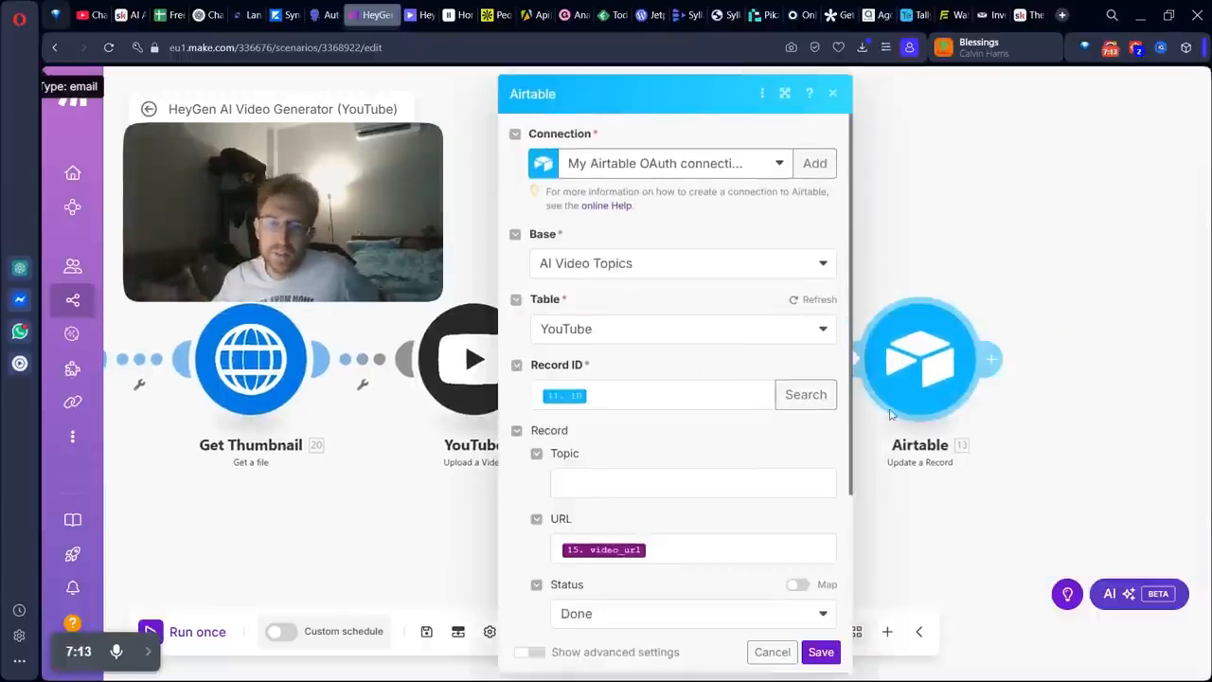
pyautogui.click(729, 552)
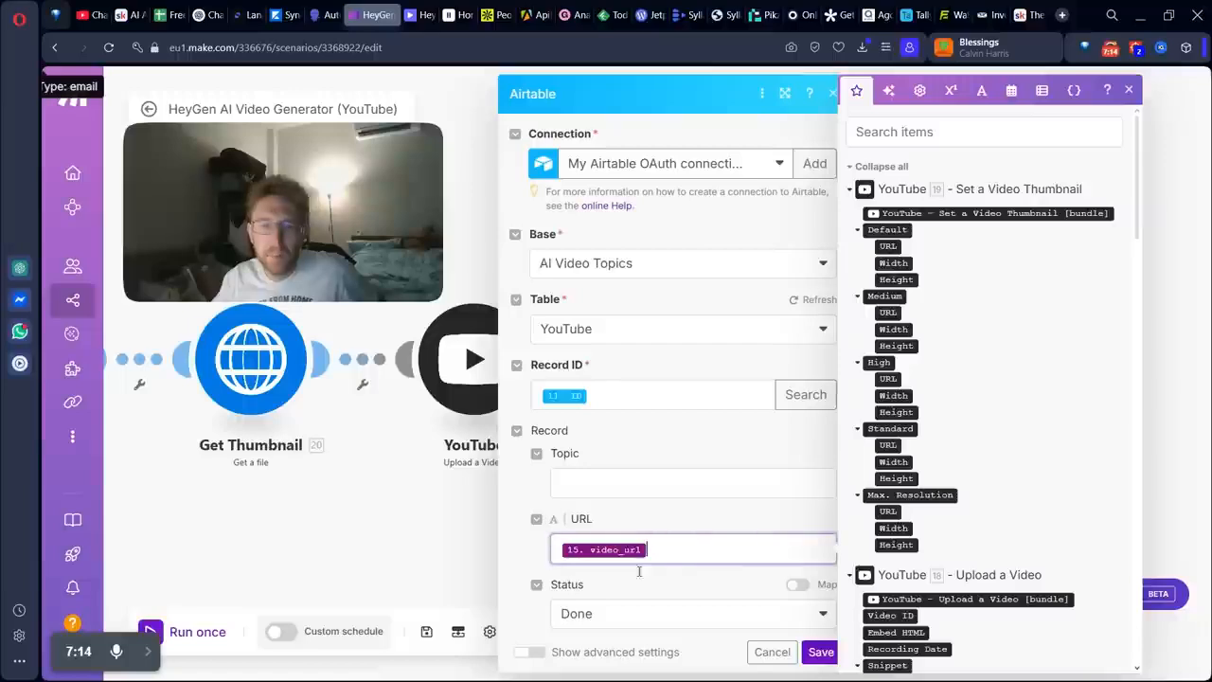
pyautogui.click(614, 617)
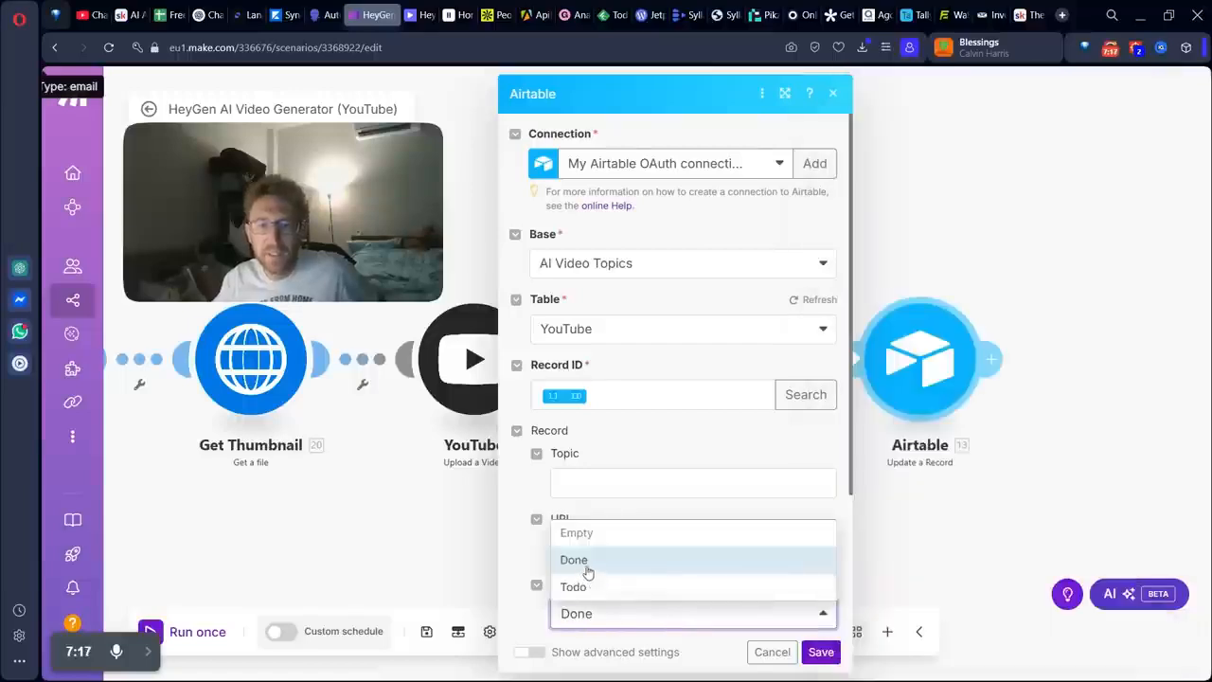
pyautogui.click(824, 620)
pyautogui.click(820, 651)
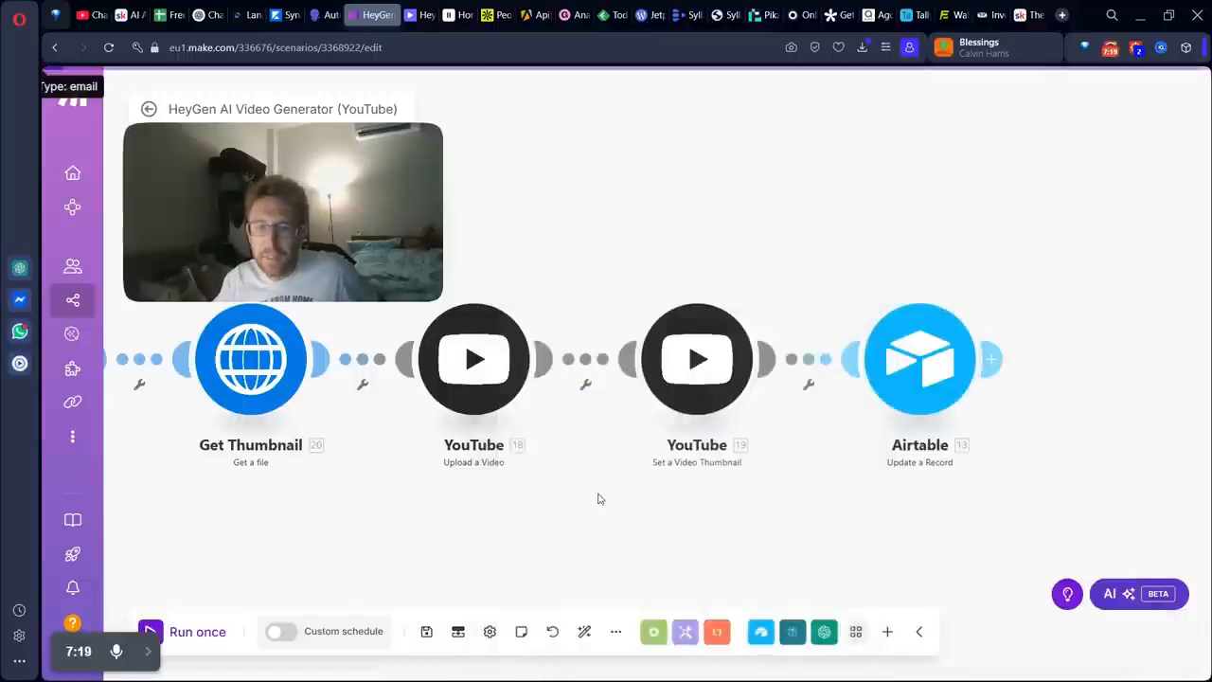
pyautogui.click(426, 632)
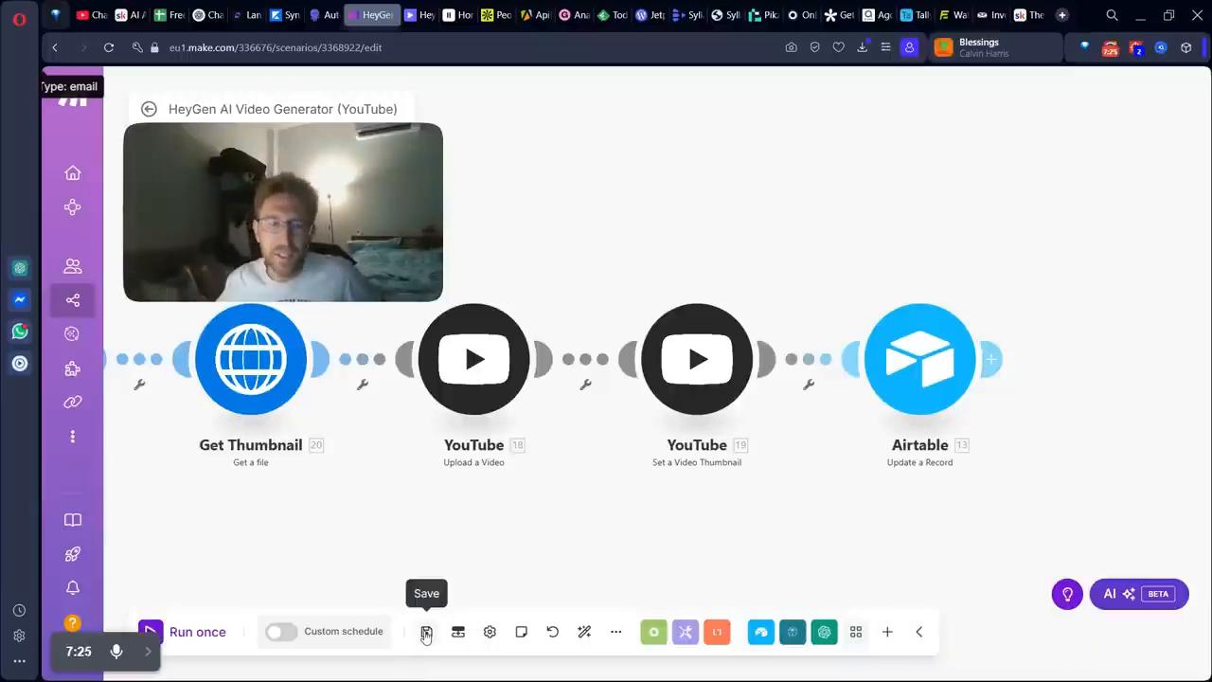
# - Examine the complete module chain from Airtable Search Records through HeyGen and YouTube to Airtable Update a Record
pyautogui.hscroll(-10, 331, 483)
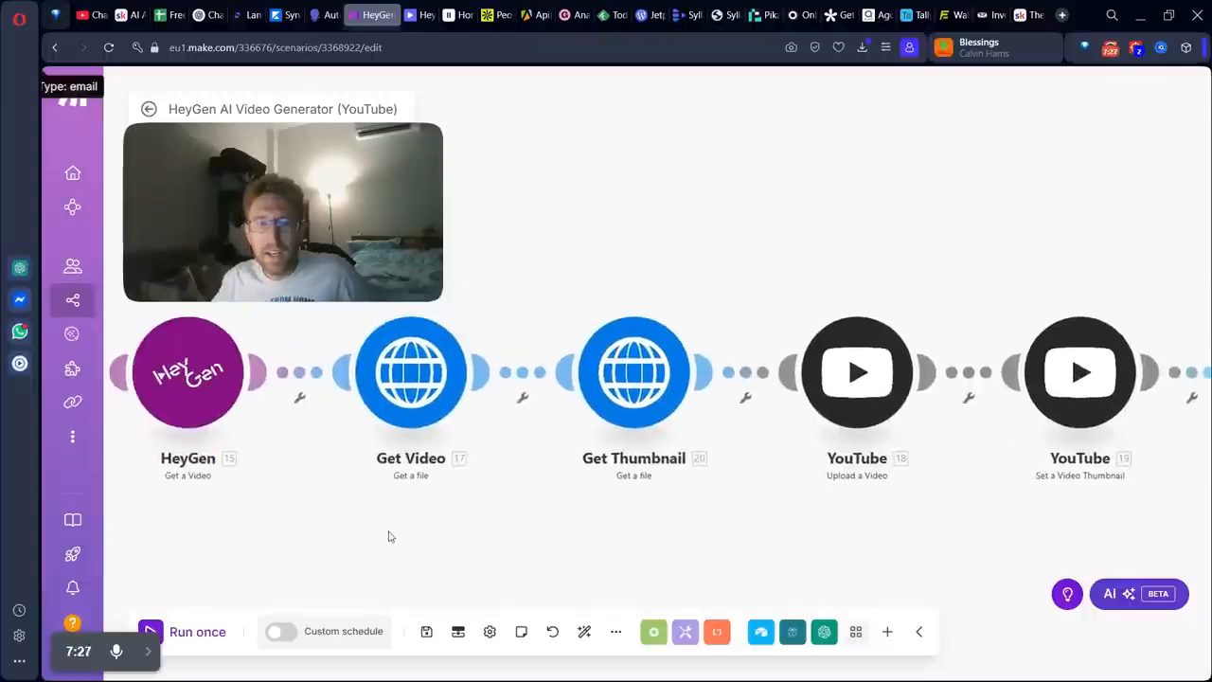
pyautogui.hscroll(-10, 639, 512)
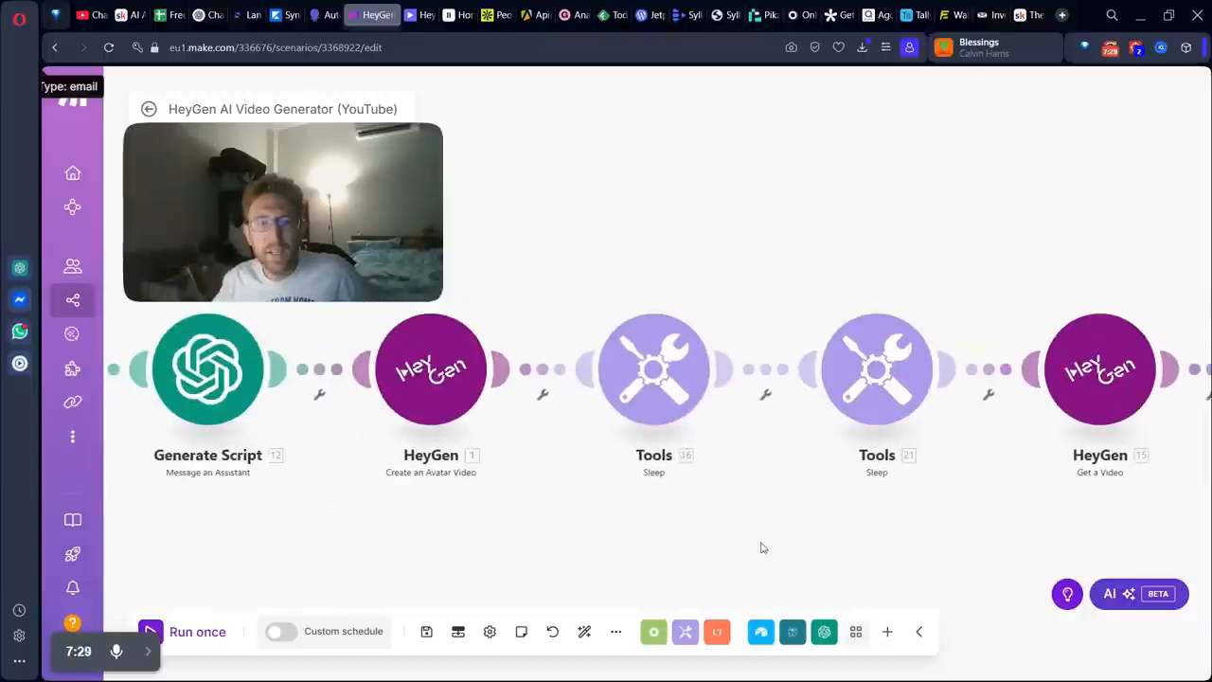
pyautogui.hscroll(-2, 803, 529)
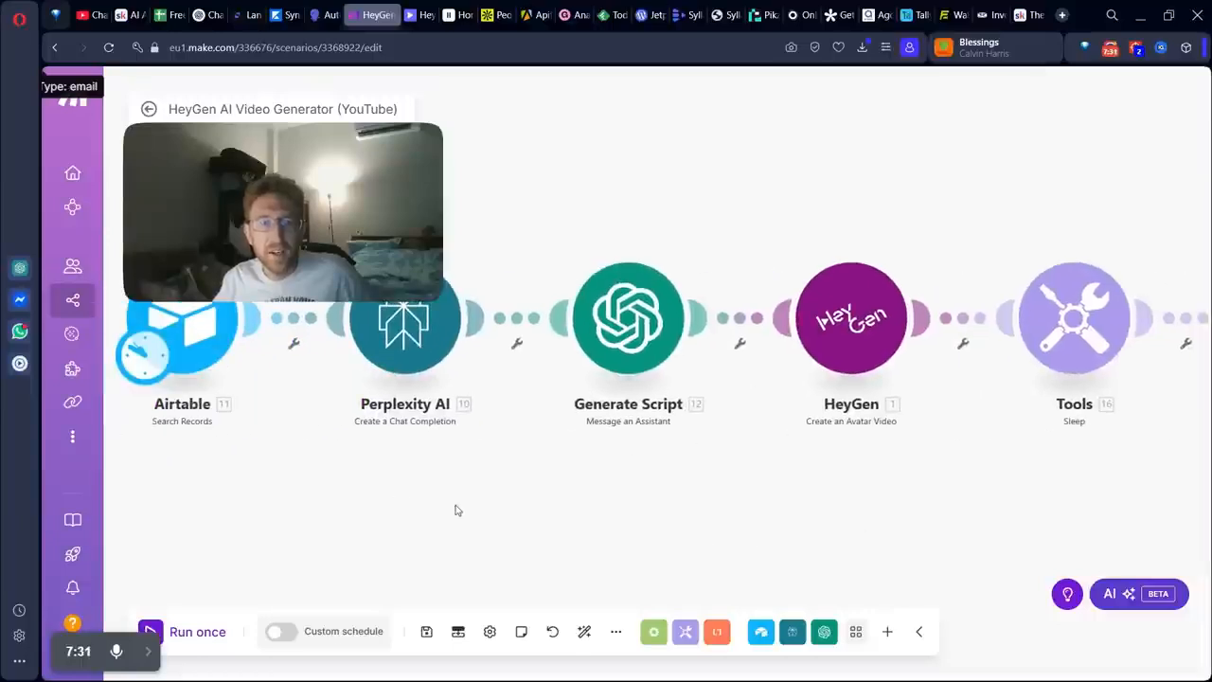
pyautogui.hscroll(-2, 455, 511)
pyautogui.scroll(1, 455, 510)
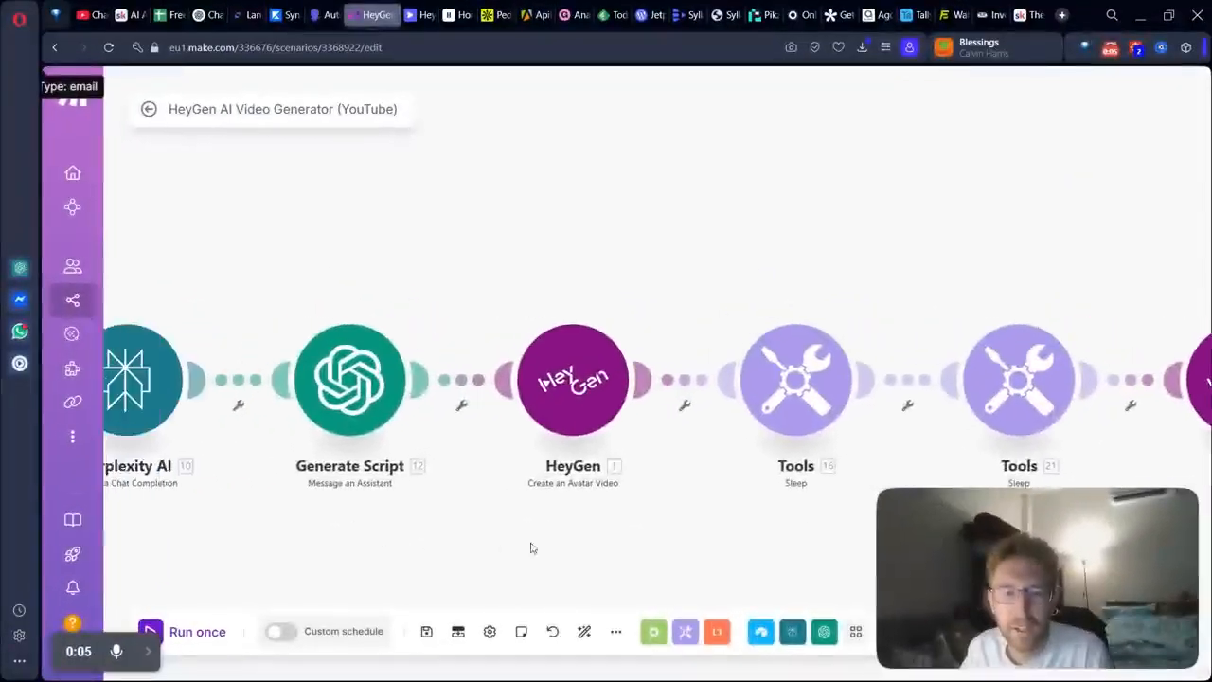
pyautogui.moveTo(532, 548); pyautogui.dragTo(679, 541)
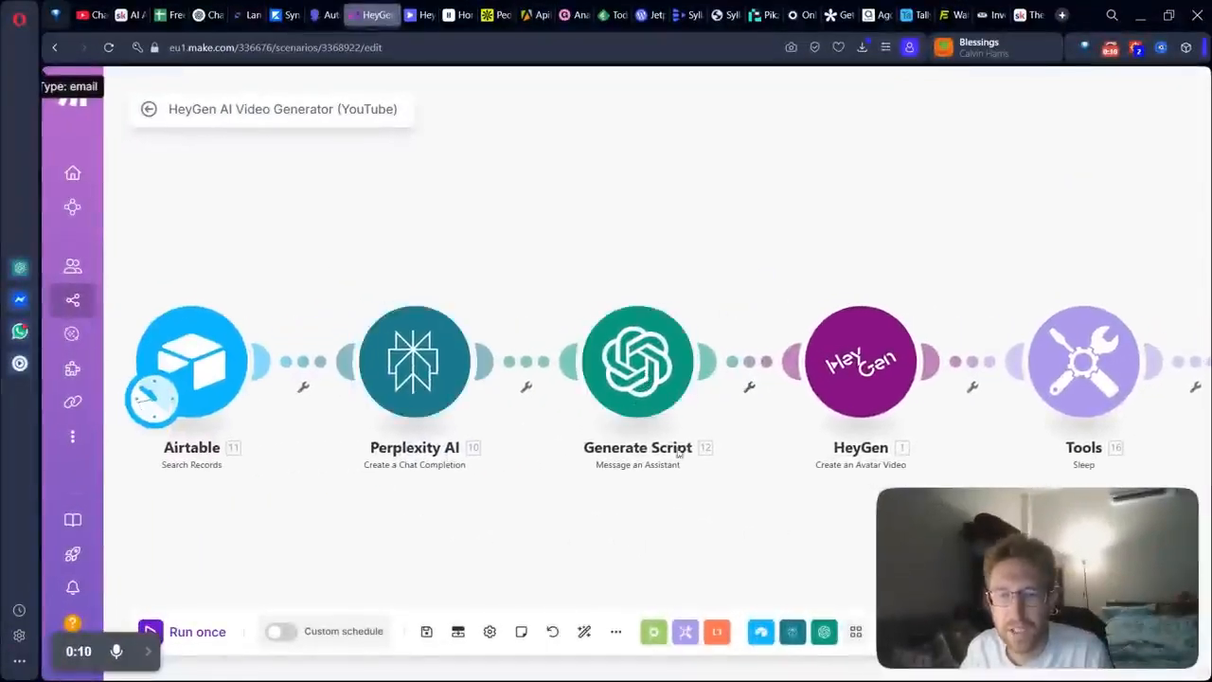
pyautogui.moveTo(768, 507); pyautogui.dragTo(441, 526)
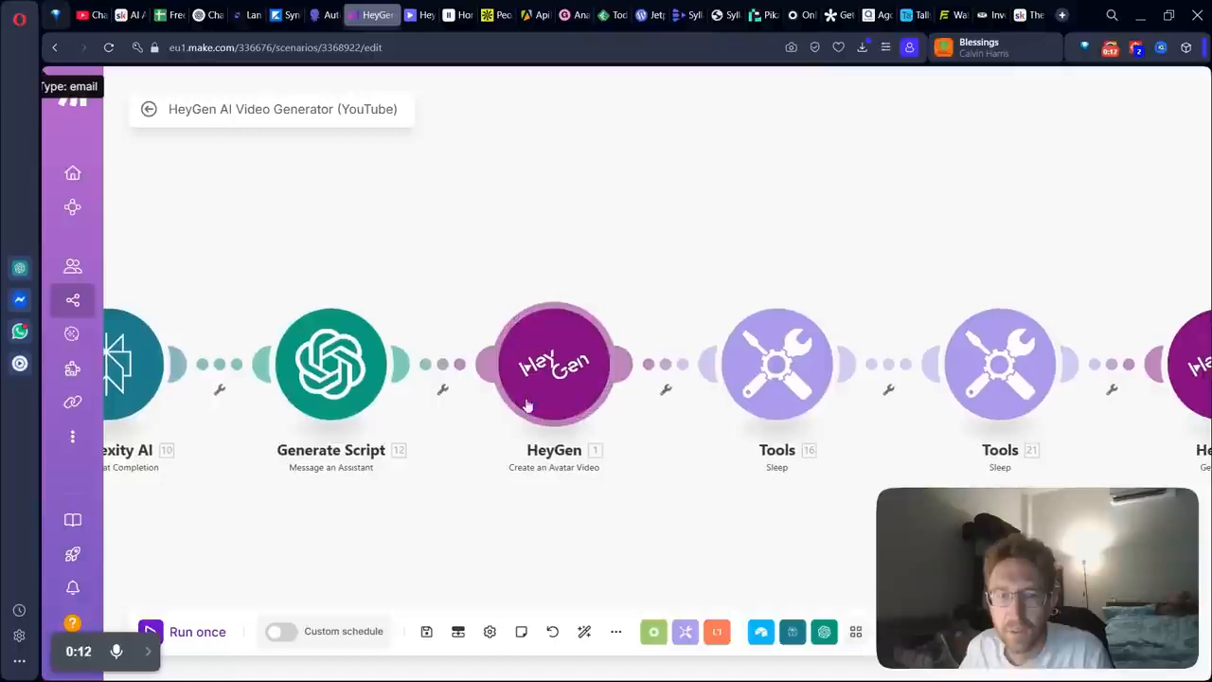
pyautogui.moveTo(755, 544); pyautogui.dragTo(352, 527)
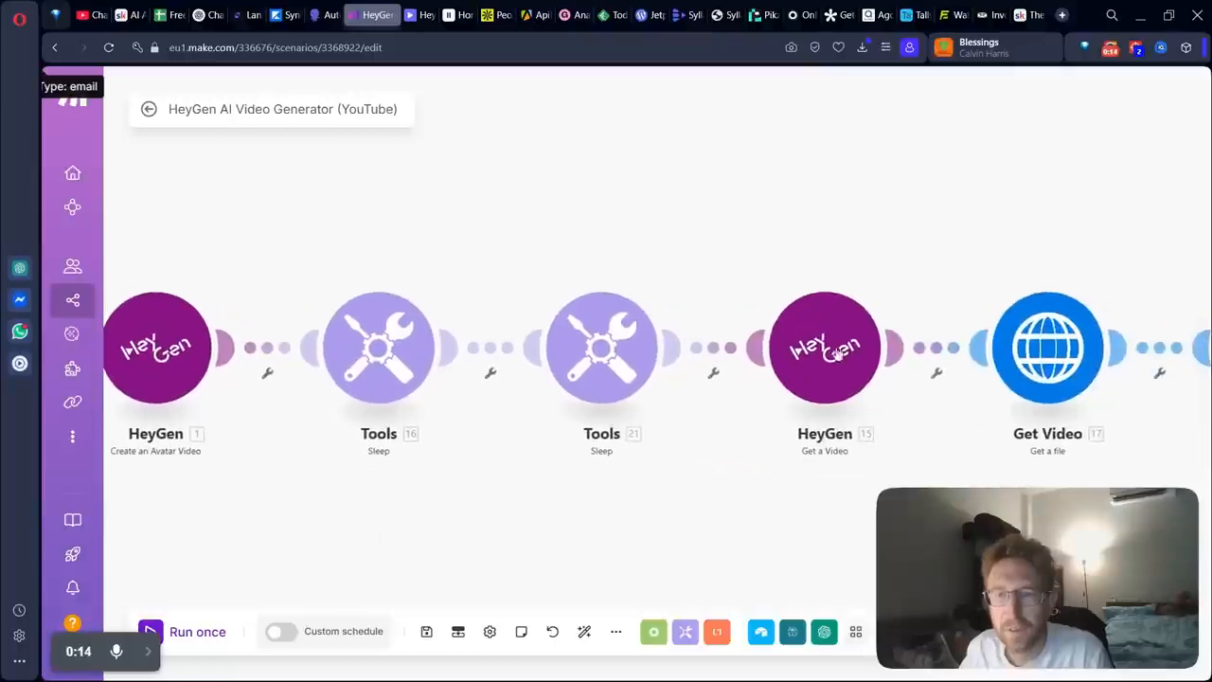
pyautogui.moveTo(824, 528); pyautogui.dragTo(369, 499)
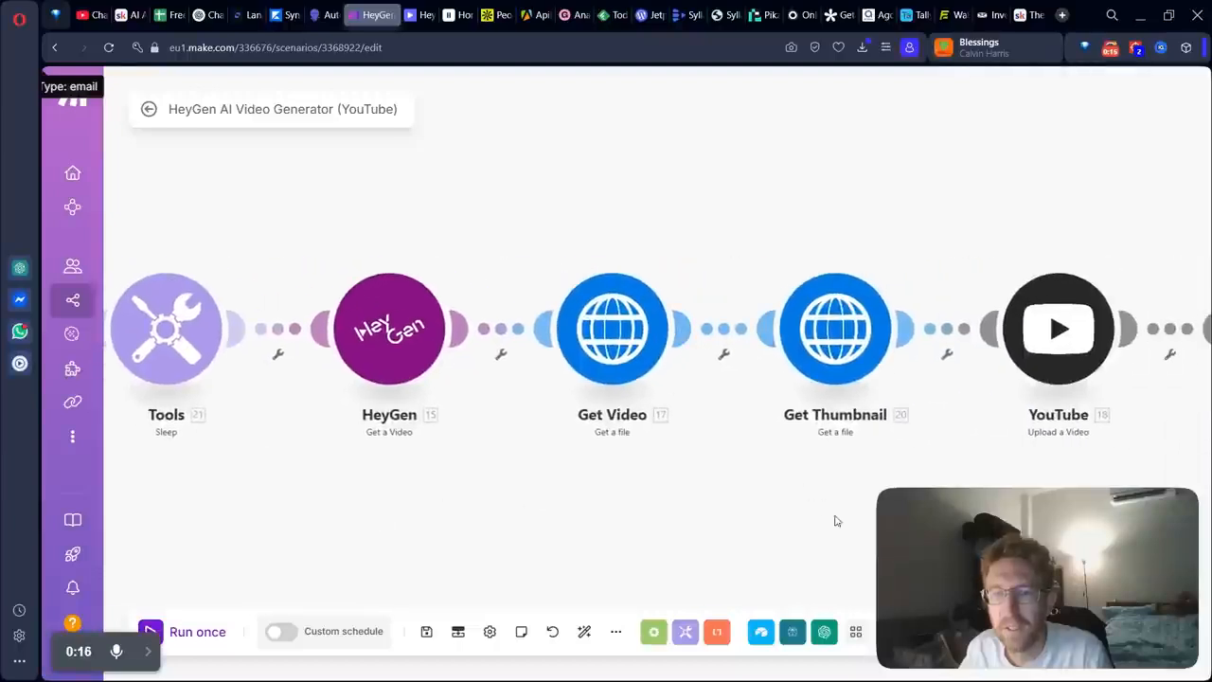
pyautogui.moveTo(836, 520); pyautogui.dragTo(641, 545)
pyautogui.moveTo(791, 531); pyautogui.dragTo(690, 517)
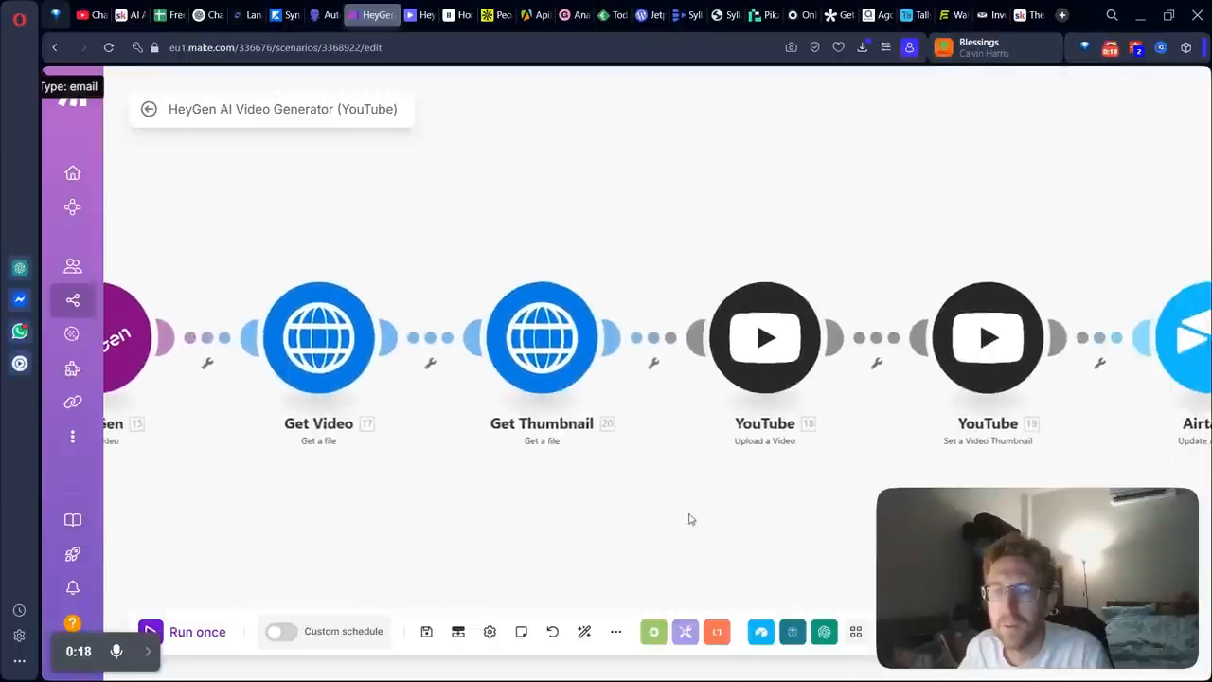
pyautogui.moveTo(906, 465); pyautogui.dragTo(800, 462)
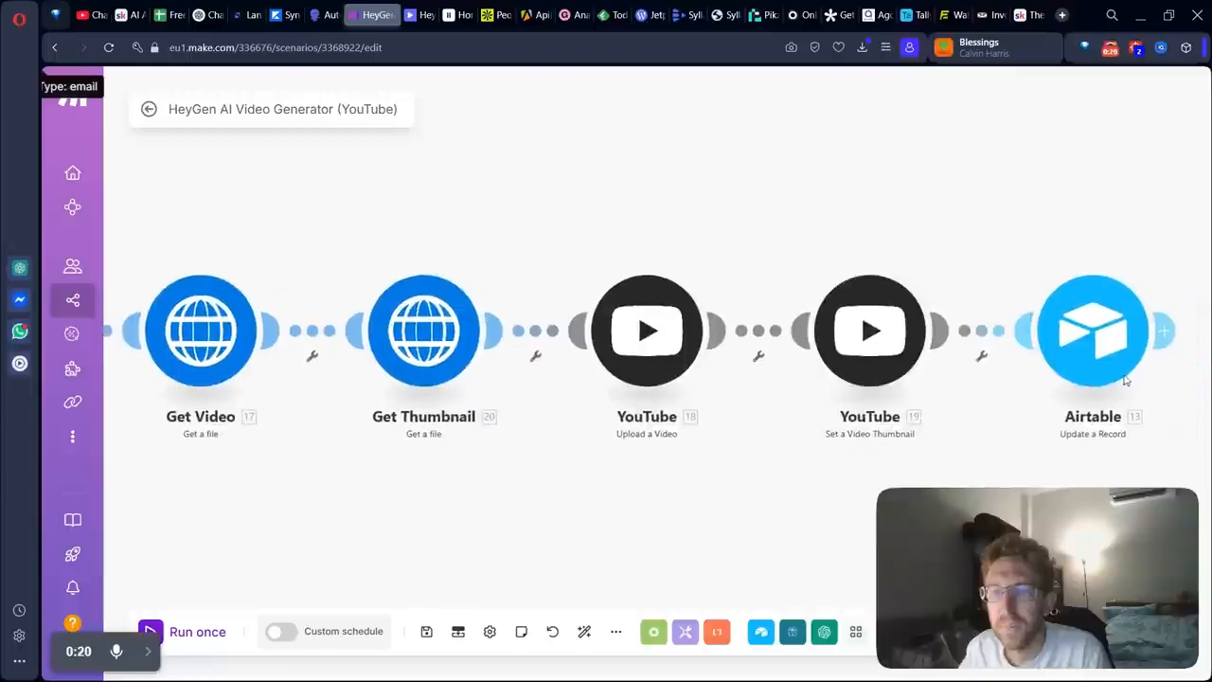
pyautogui.moveTo(370, 514); pyautogui.dragTo(1038, 470)
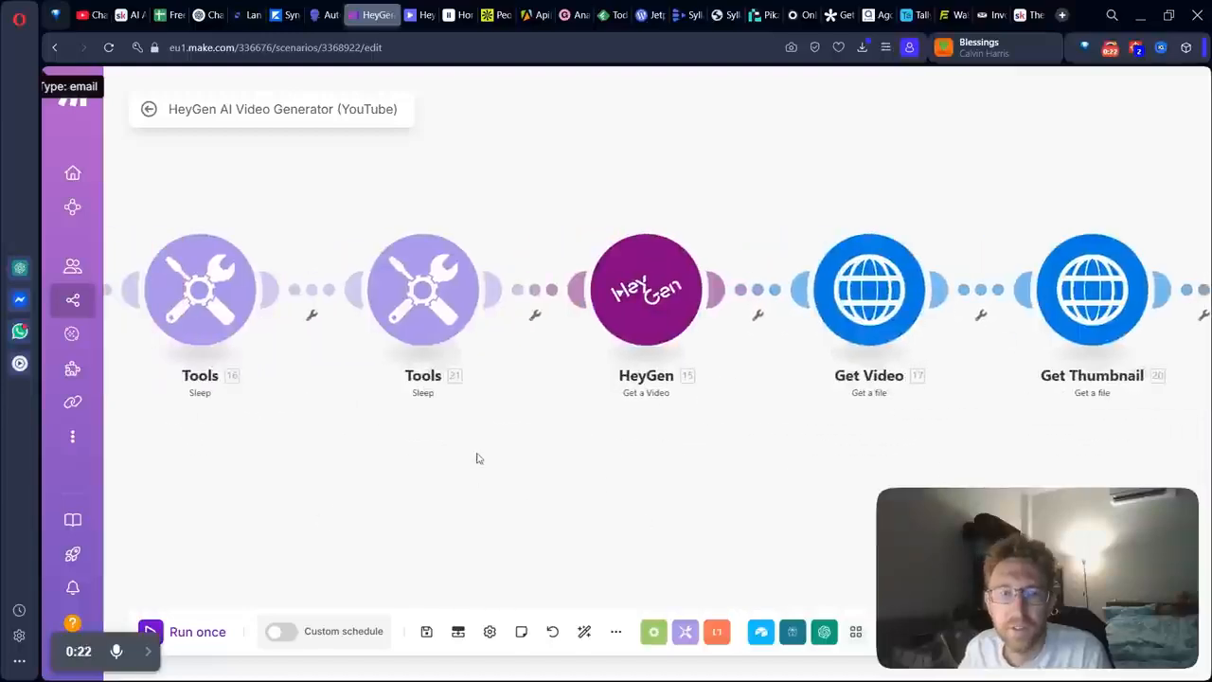
pyautogui.moveTo(479, 457); pyautogui.dragTo(954, 521)
pyautogui.moveTo(455, 527); pyautogui.dragTo(1028, 449)
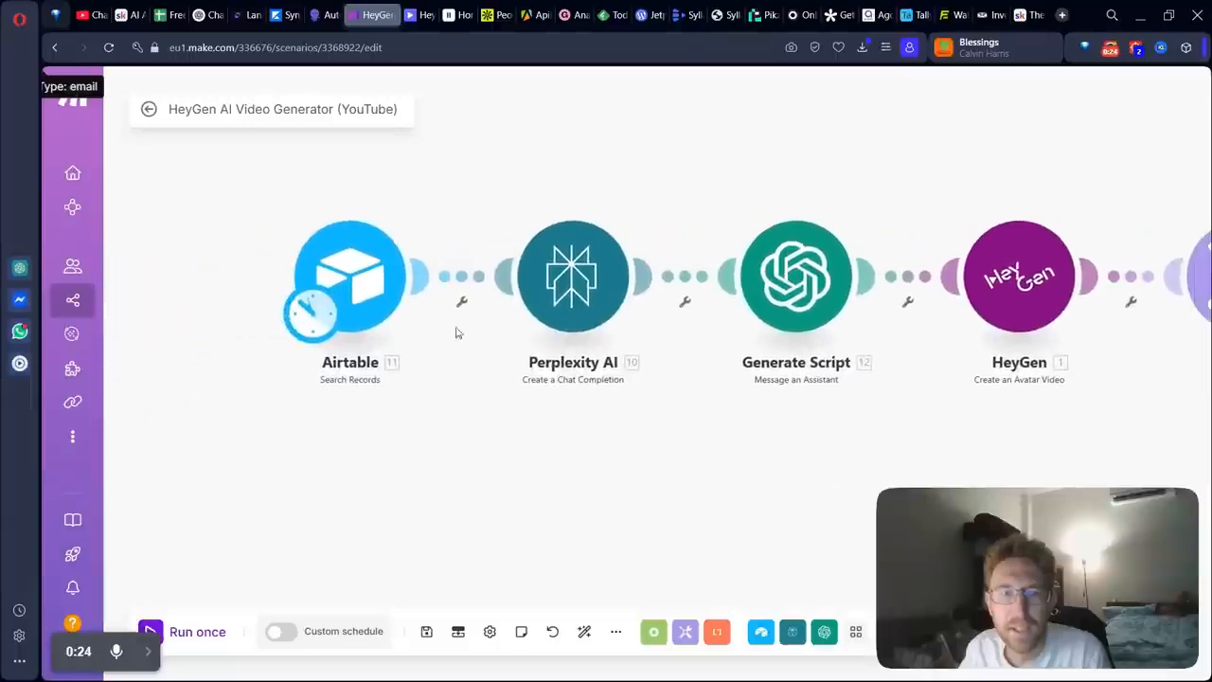
pyautogui.moveTo(670, 496); pyautogui.dragTo(641, 536)
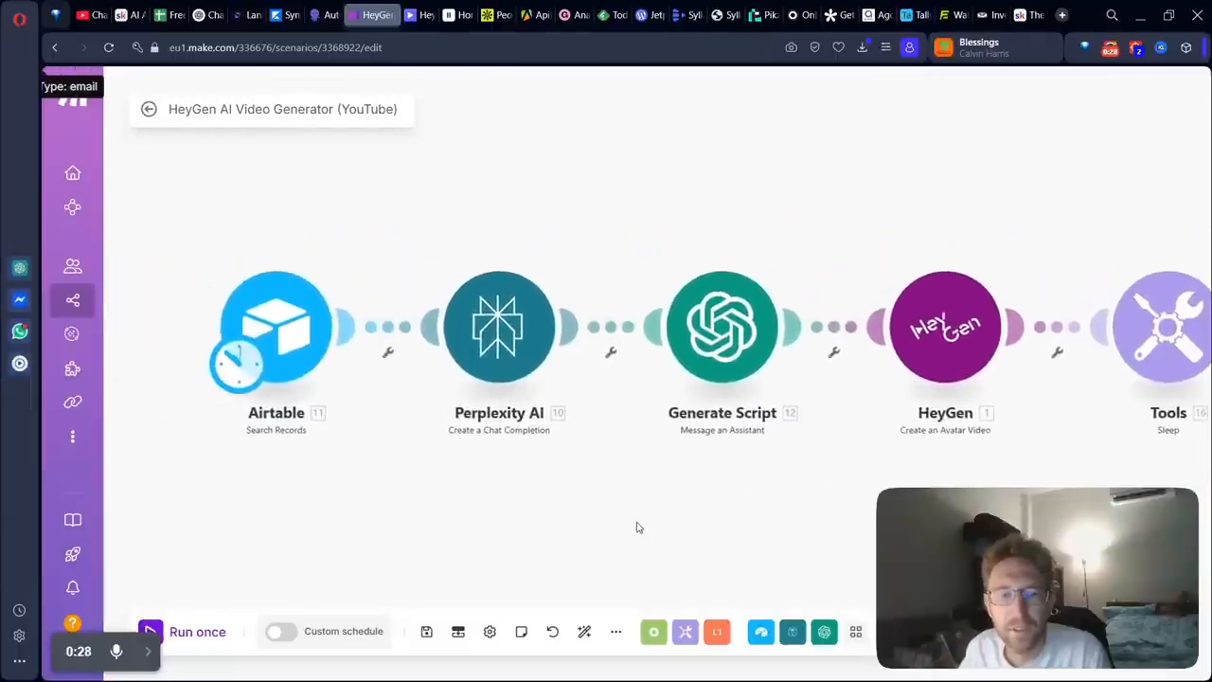
# - Review the Airtable Search Records settings and run the scenario once, following its progress to HeyGen Create an Avatar Video
pyautogui.click(296, 338)
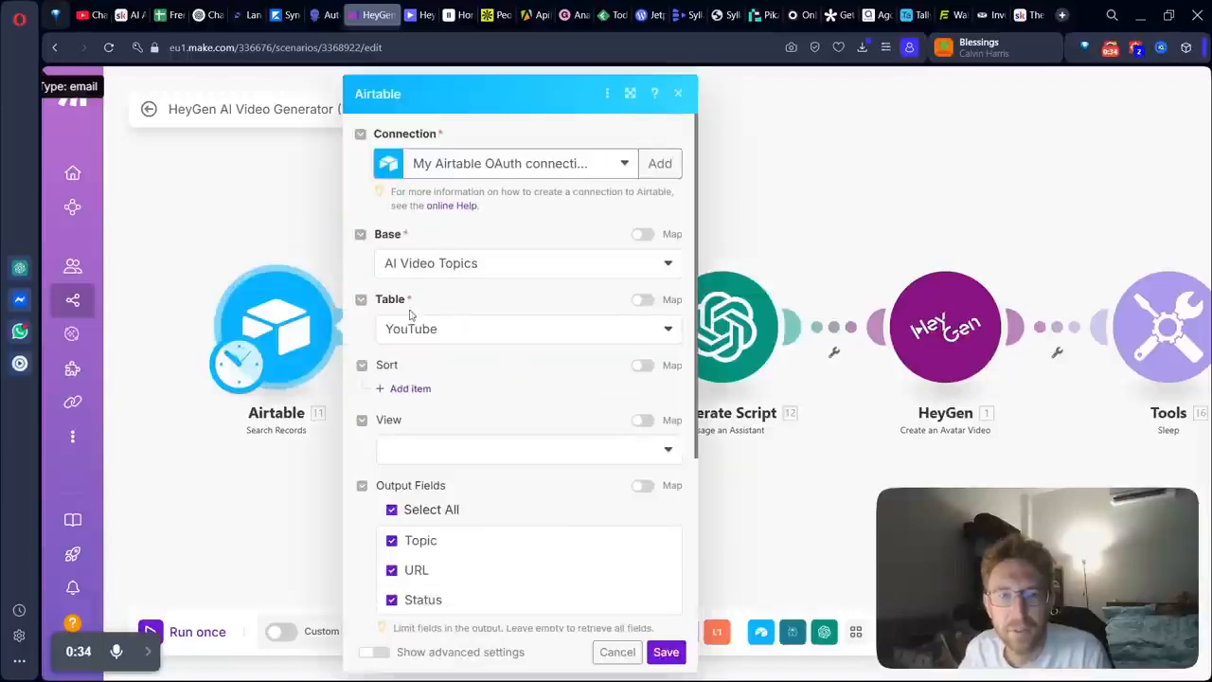
pyautogui.click(301, 470)
pyautogui.click(180, 632)
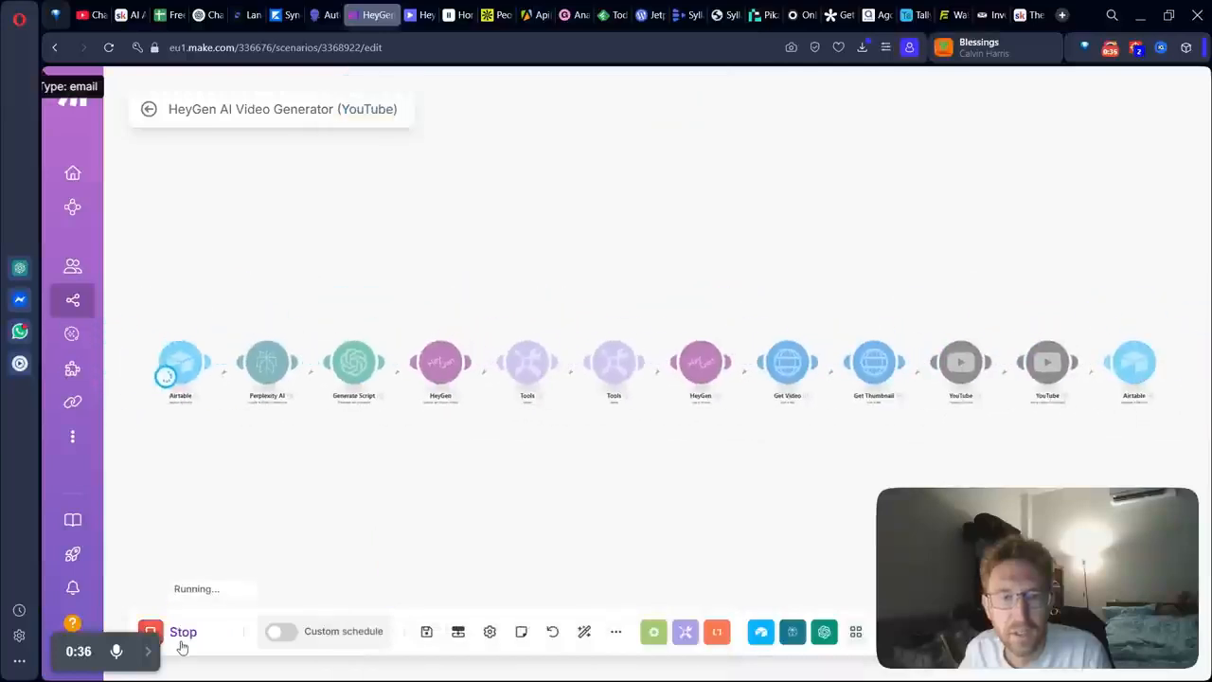
pyautogui.scroll(4, 201, 376)
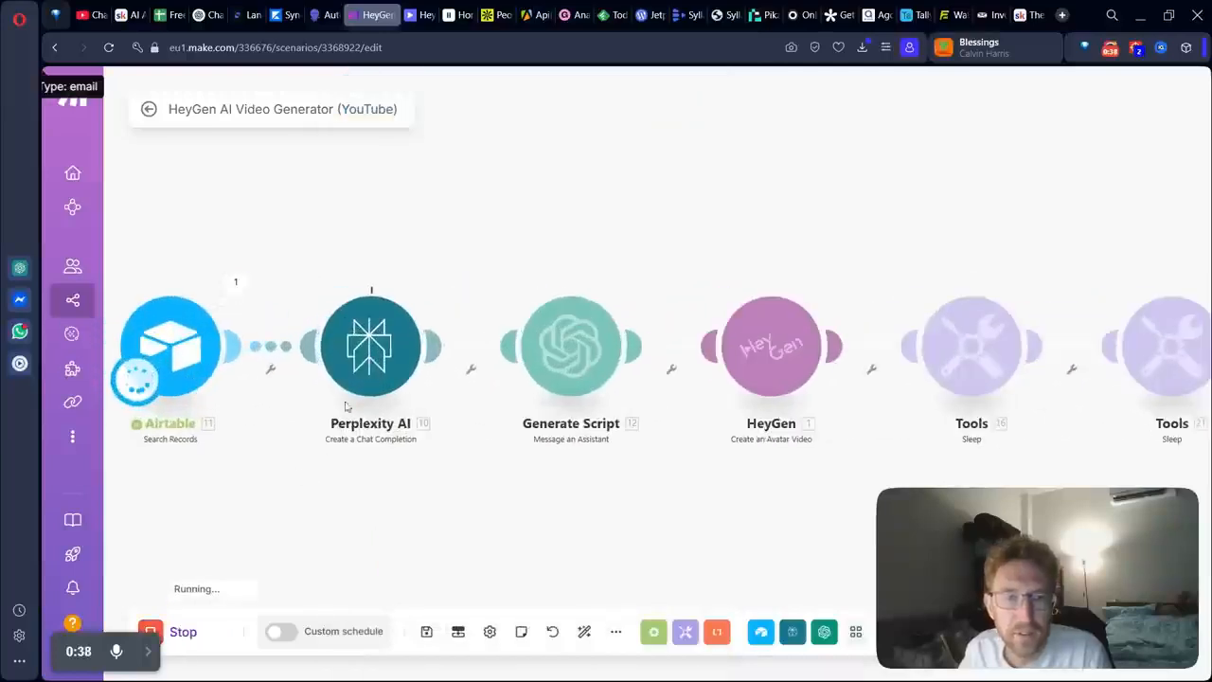
pyautogui.scroll(2, 368, 374)
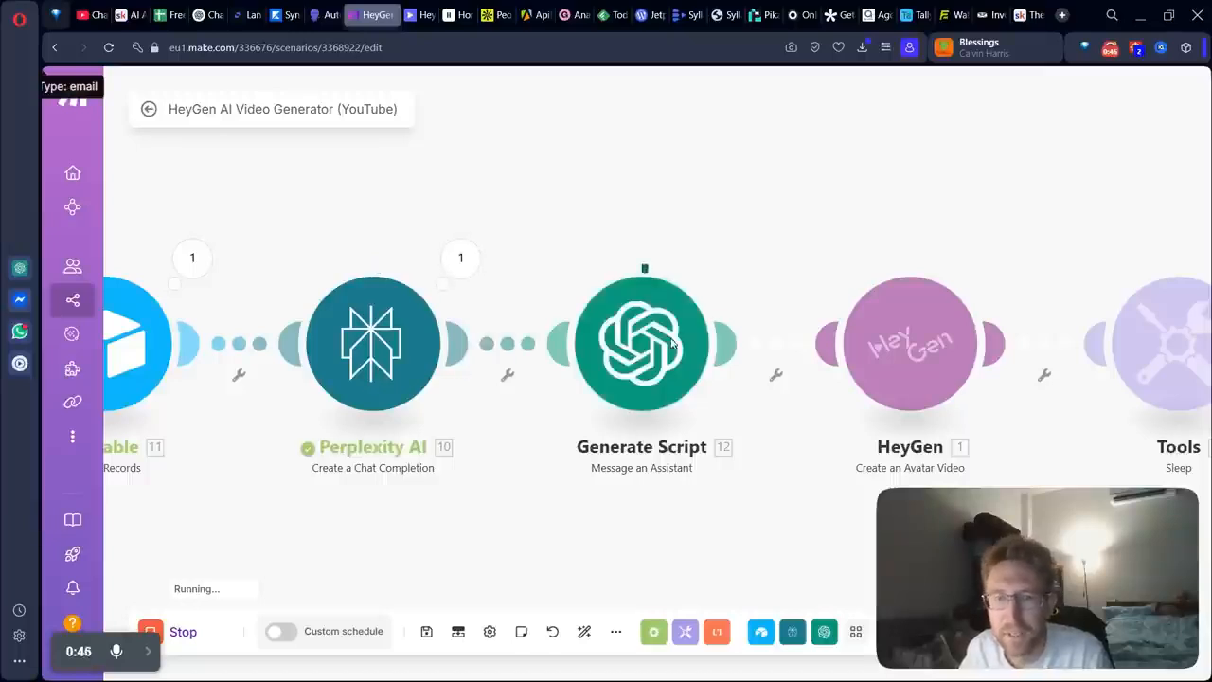
pyautogui.moveTo(784, 544); pyautogui.dragTo(478, 553)
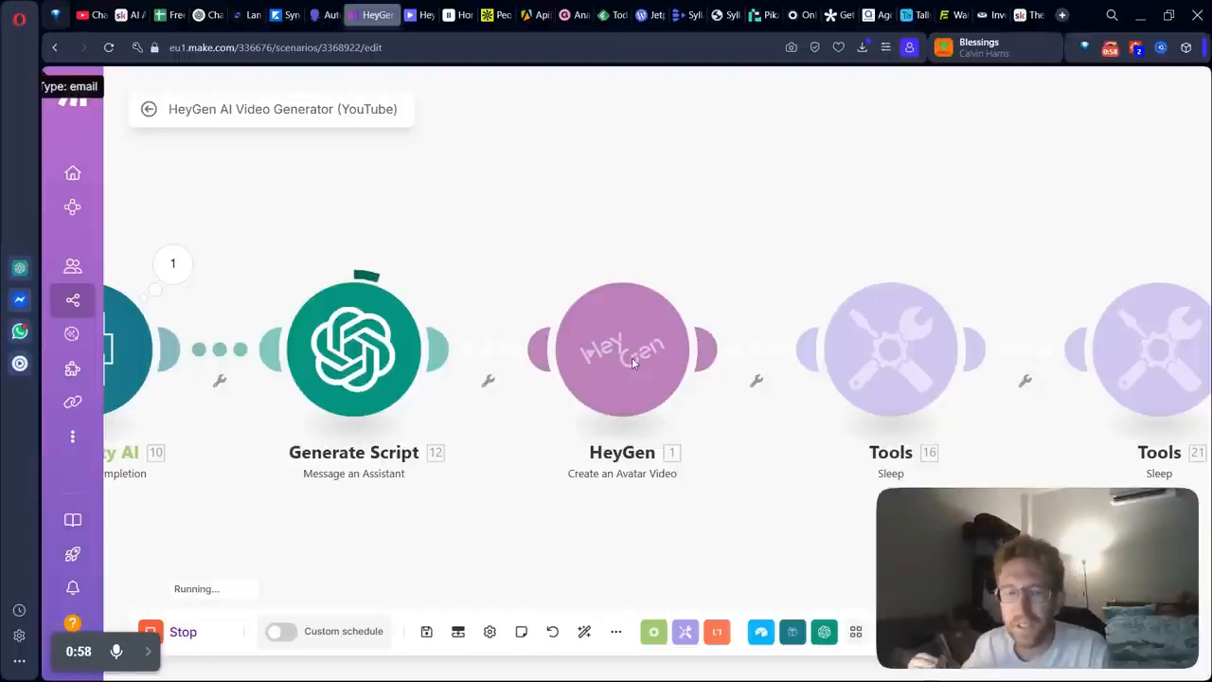
pyautogui.moveTo(816, 557); pyautogui.dragTo(841, 509)
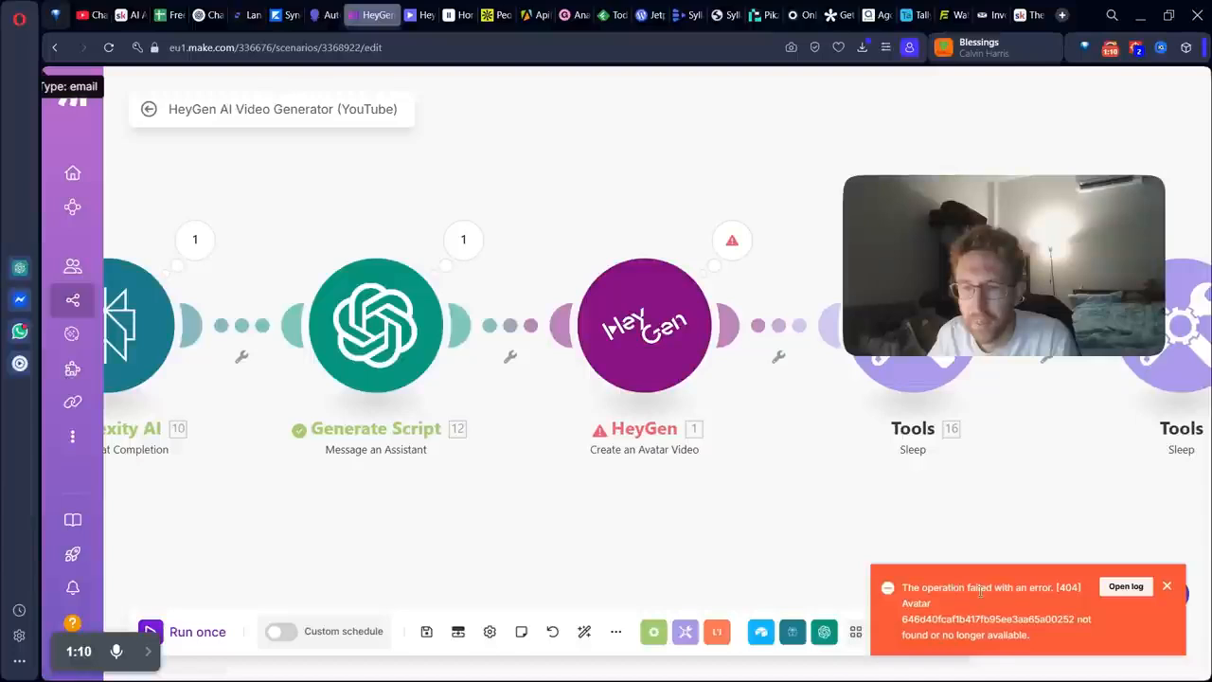
# - Open the HeyGen Create an Avatar Video module and clear the avatar ID from the Avatar field
pyautogui.click(644, 325)
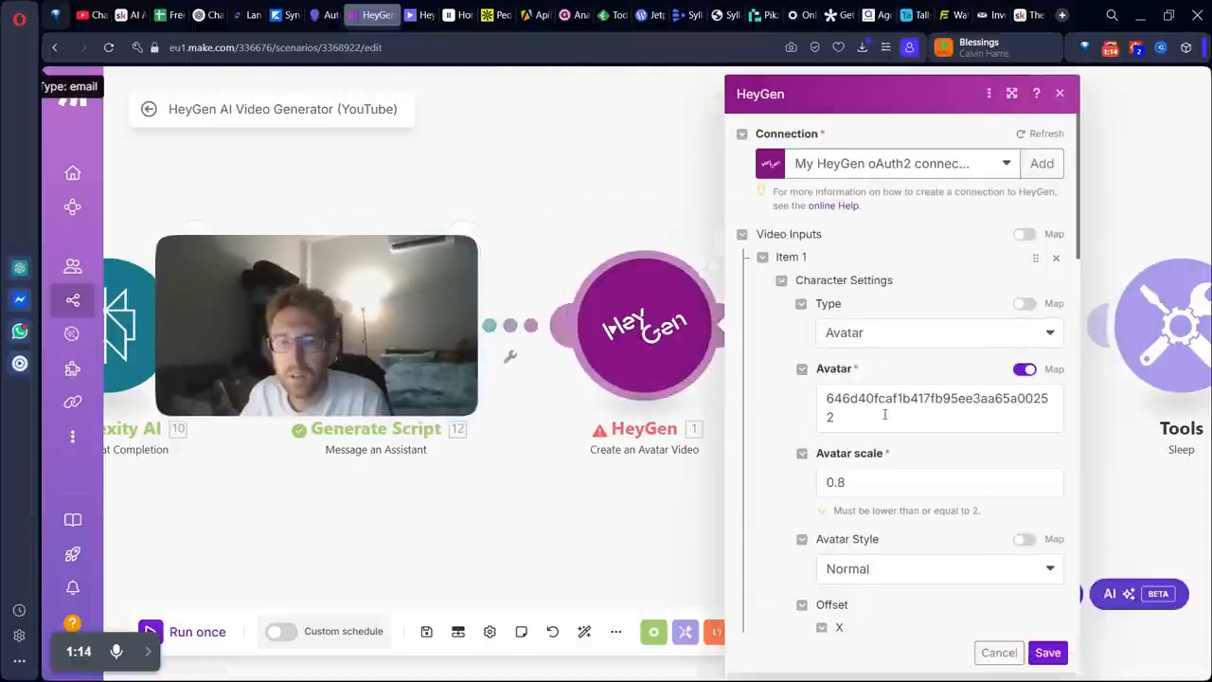
pyautogui.doubleClick(896, 402)
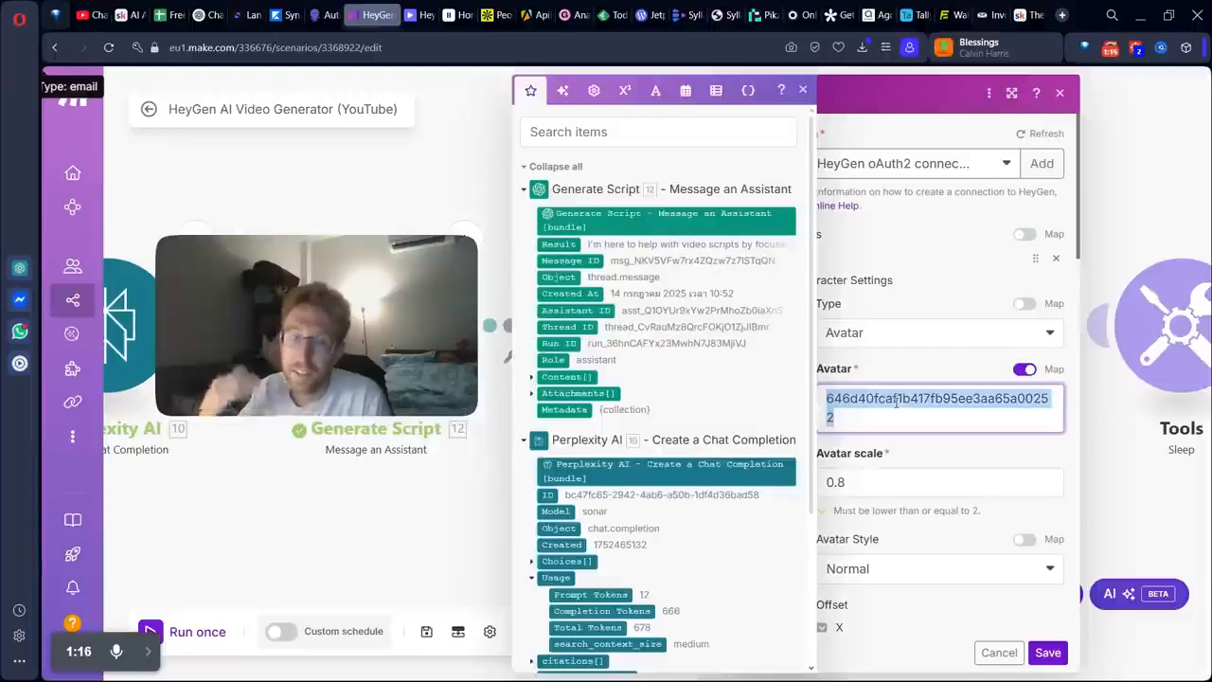
pyautogui.press('BackSpace')
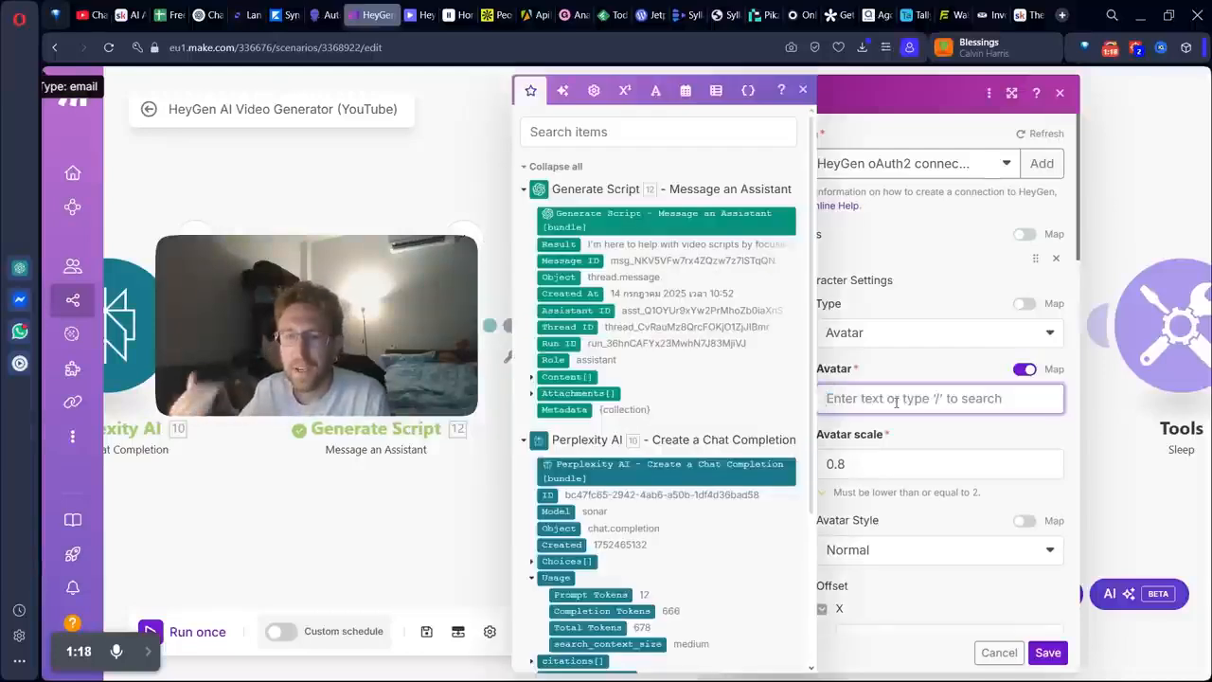
# - Switch to HeyGen, open the custom avatar's looks and copy the avatar ID of its Hyper-Realistic look
pyautogui.click(419, 14)
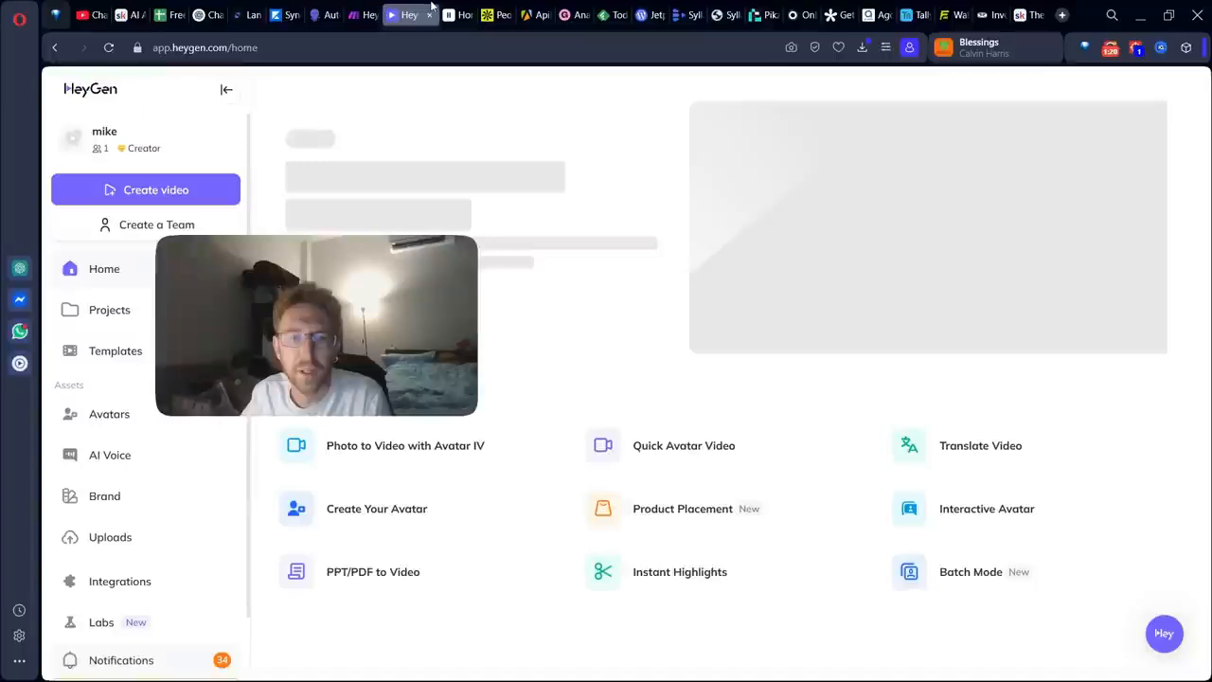
pyautogui.click(112, 414)
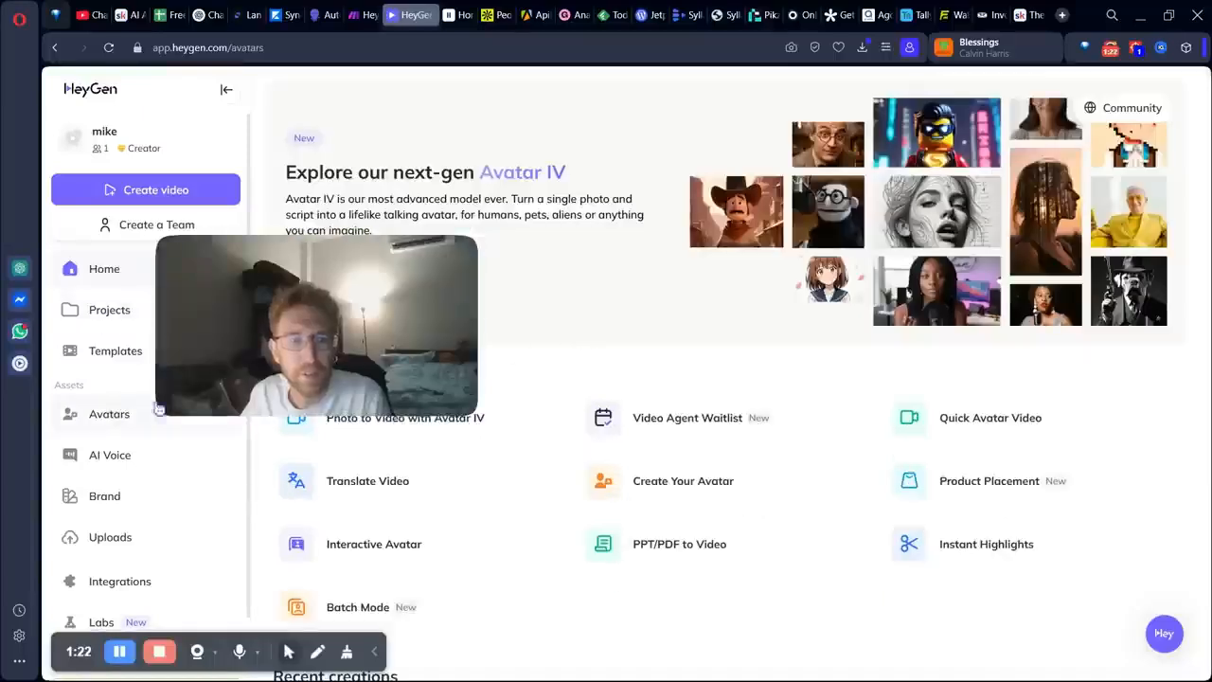
pyautogui.click(620, 286)
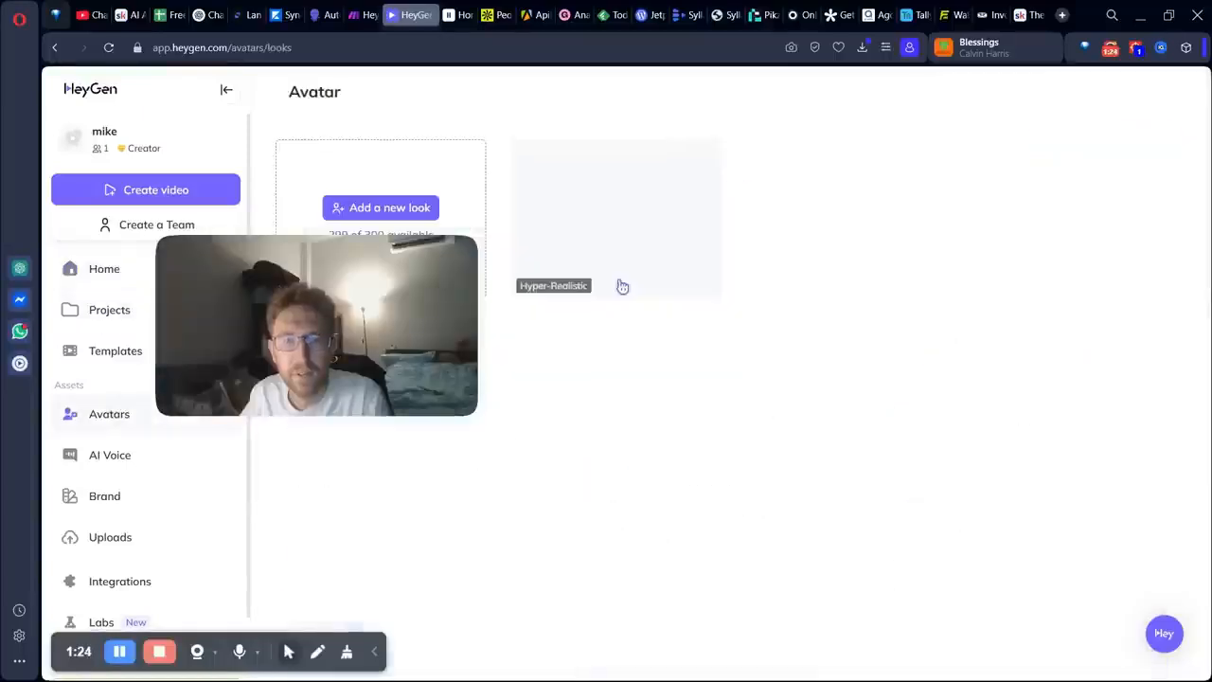
pyautogui.click(707, 153)
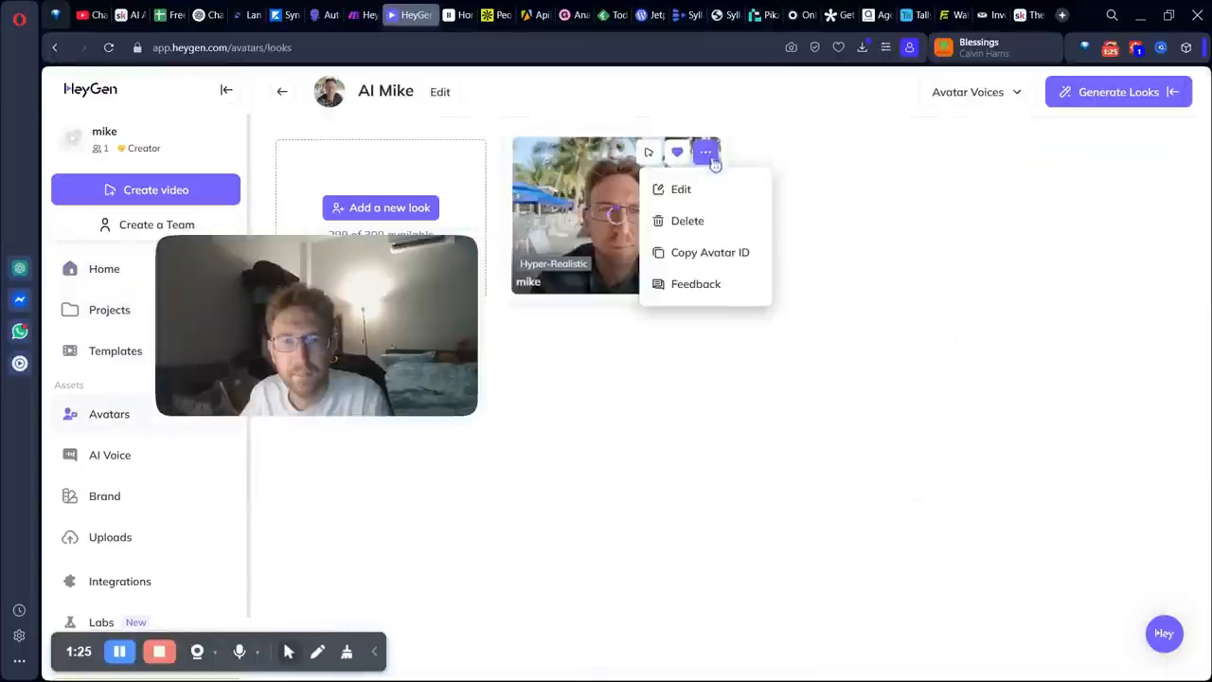
pyautogui.click(727, 256)
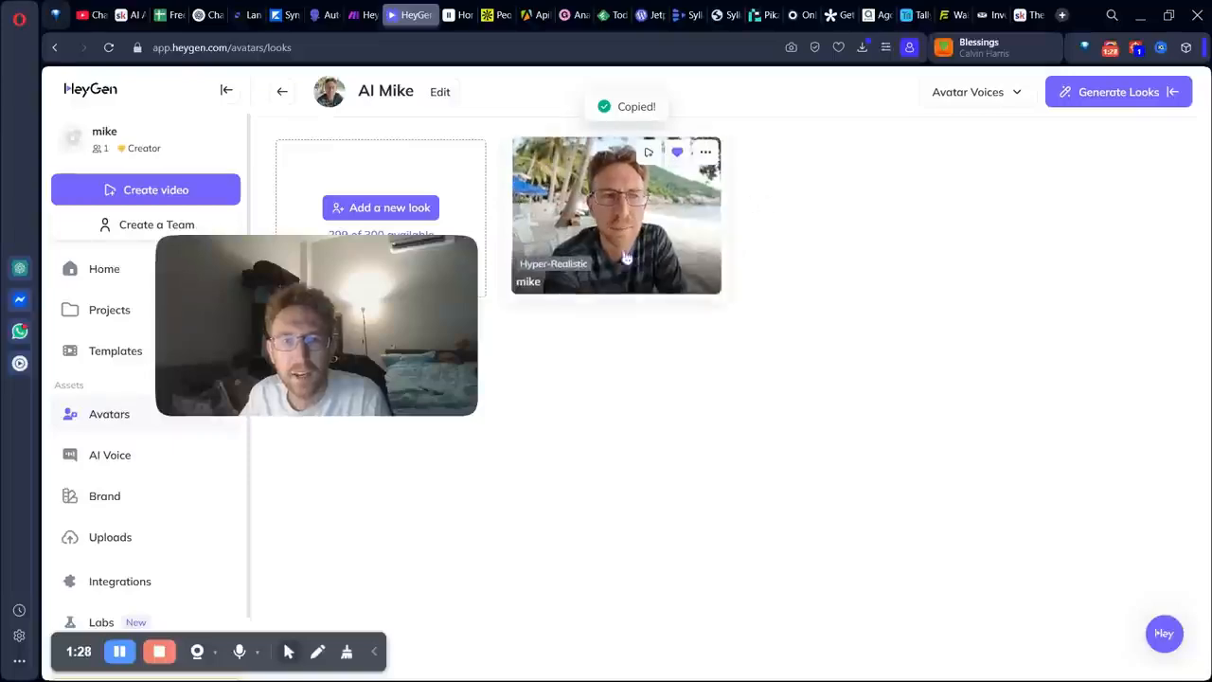
# - Switch back to Make, paste the copied avatar ID into the Avatar field of HeyGen Create an Avatar Video and save the module
pyautogui.click(706, 153)
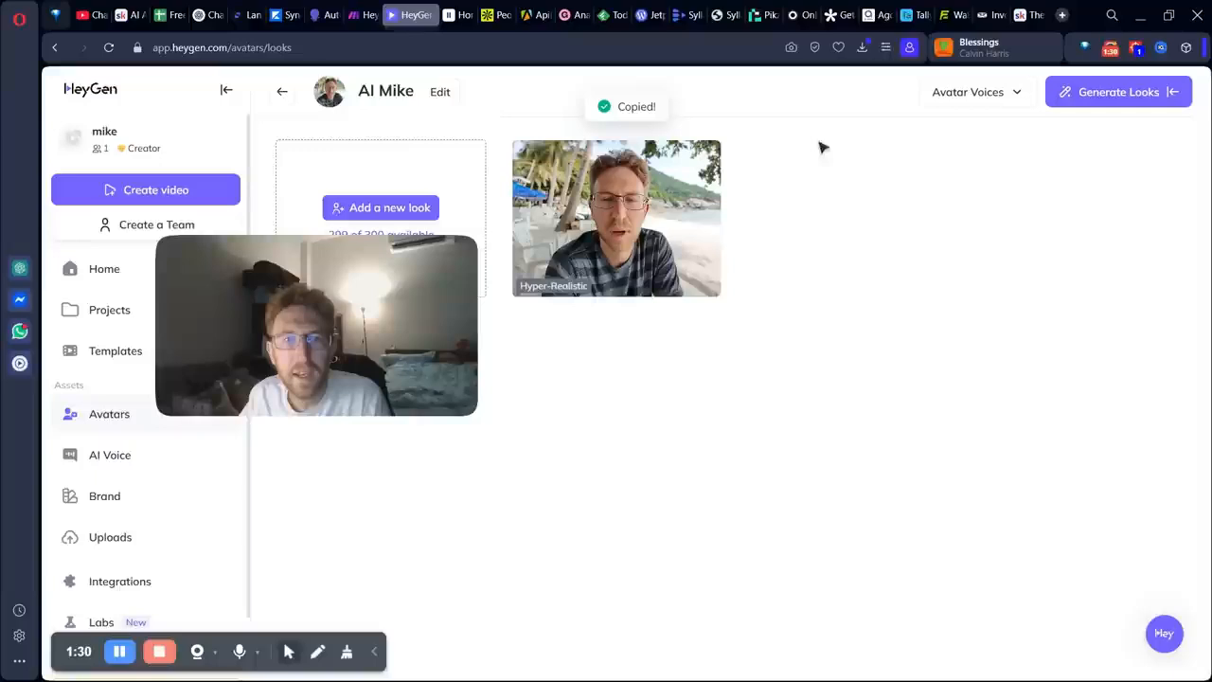
pyautogui.click(360, 9)
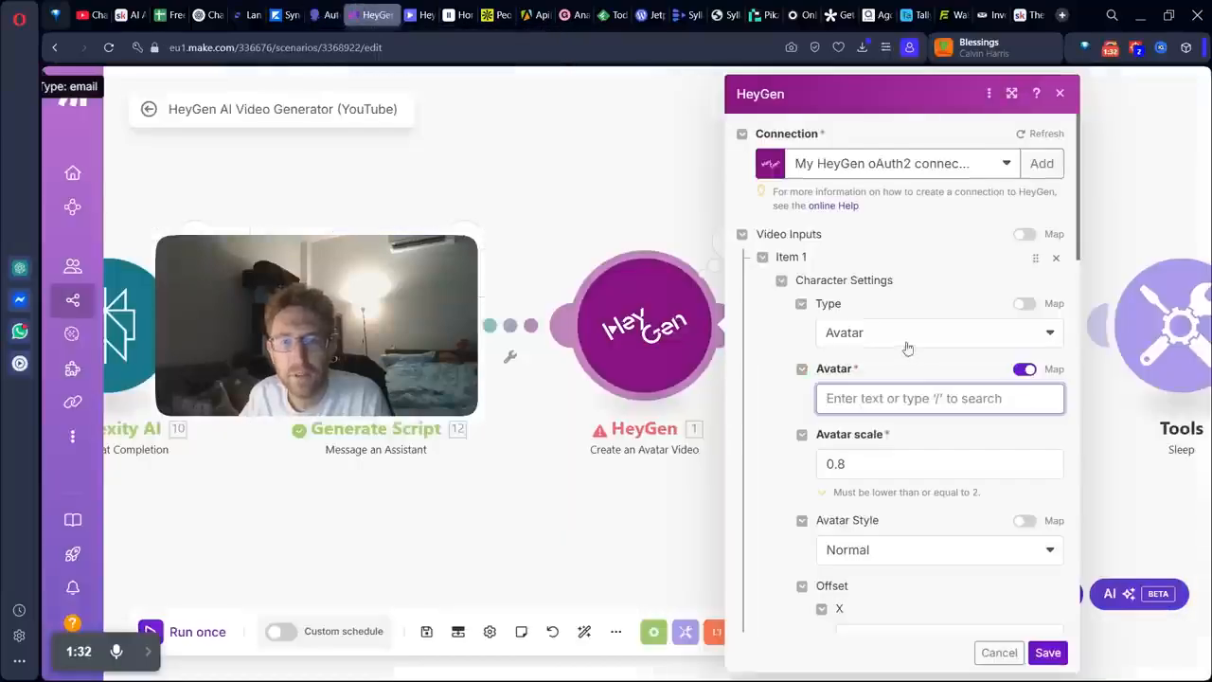
pyautogui.hotkey('ctrl', 'v')
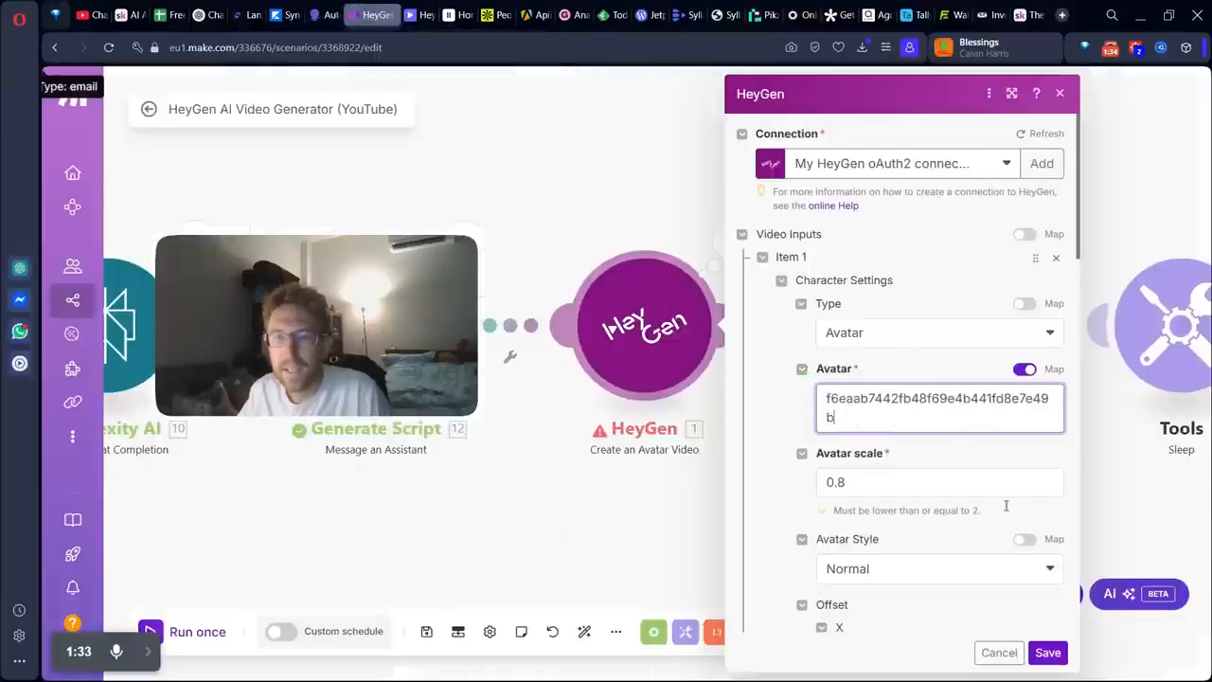
pyautogui.click(1046, 653)
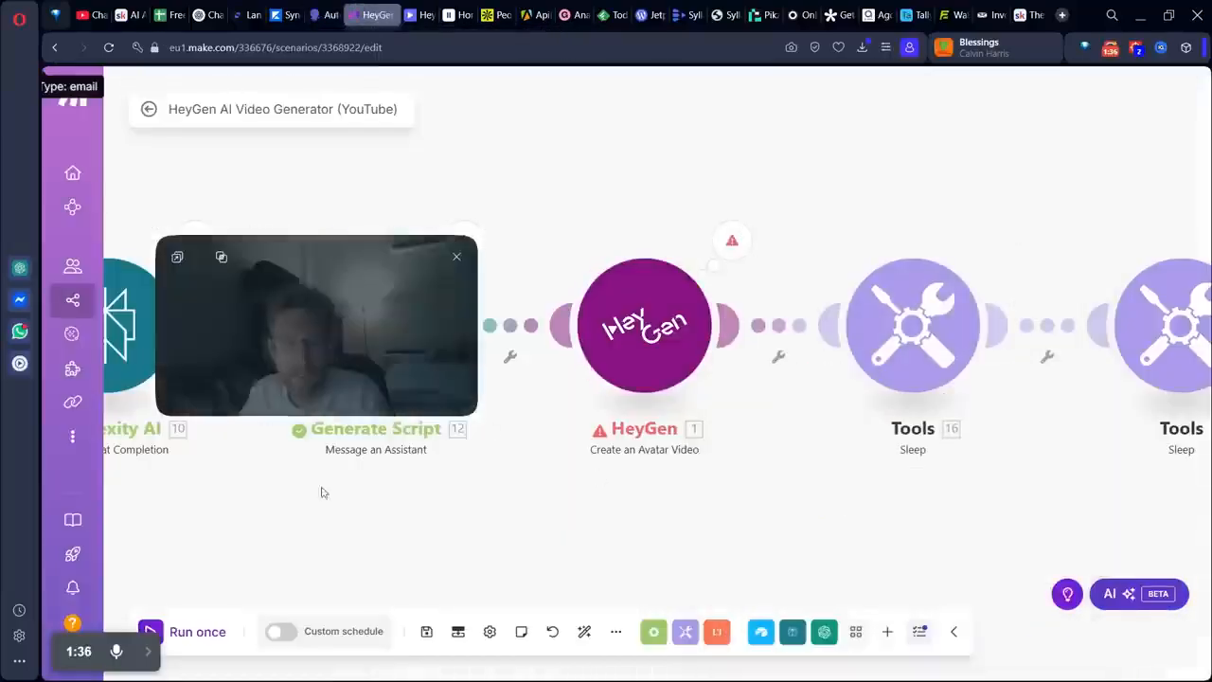
# - Run the scenario once and follow its progress from Airtable to HeyGen Create an Avatar Video
pyautogui.click(196, 633)
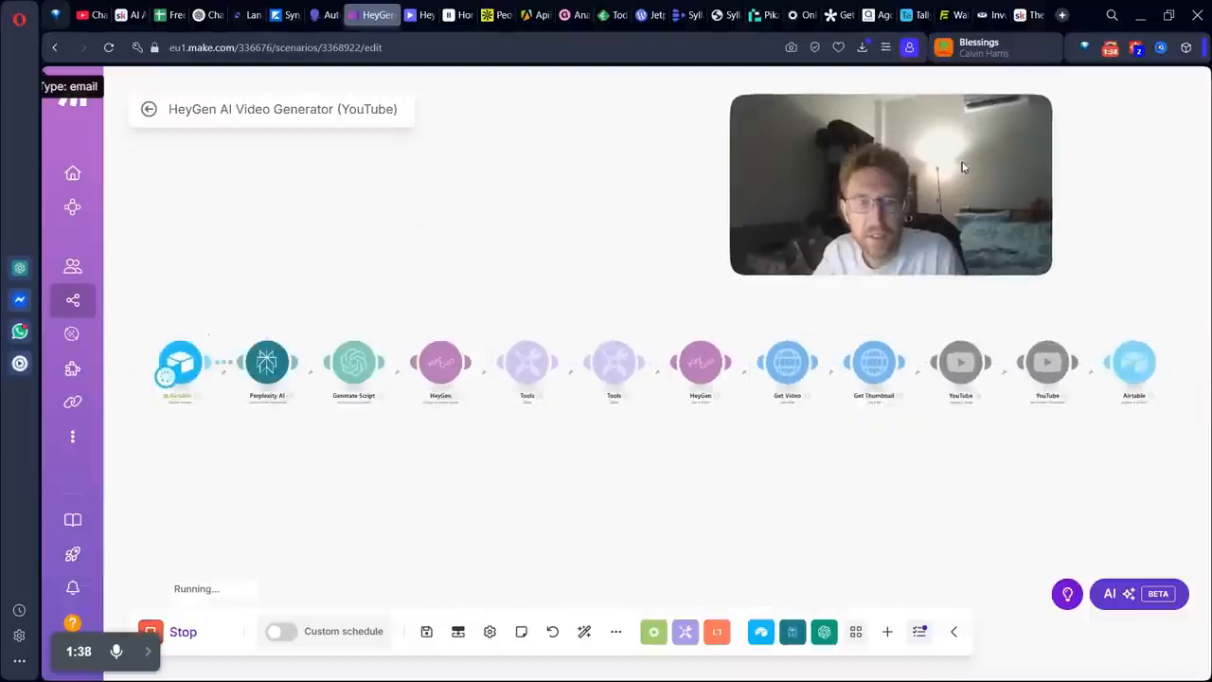
pyautogui.scroll(3, 378, 368)
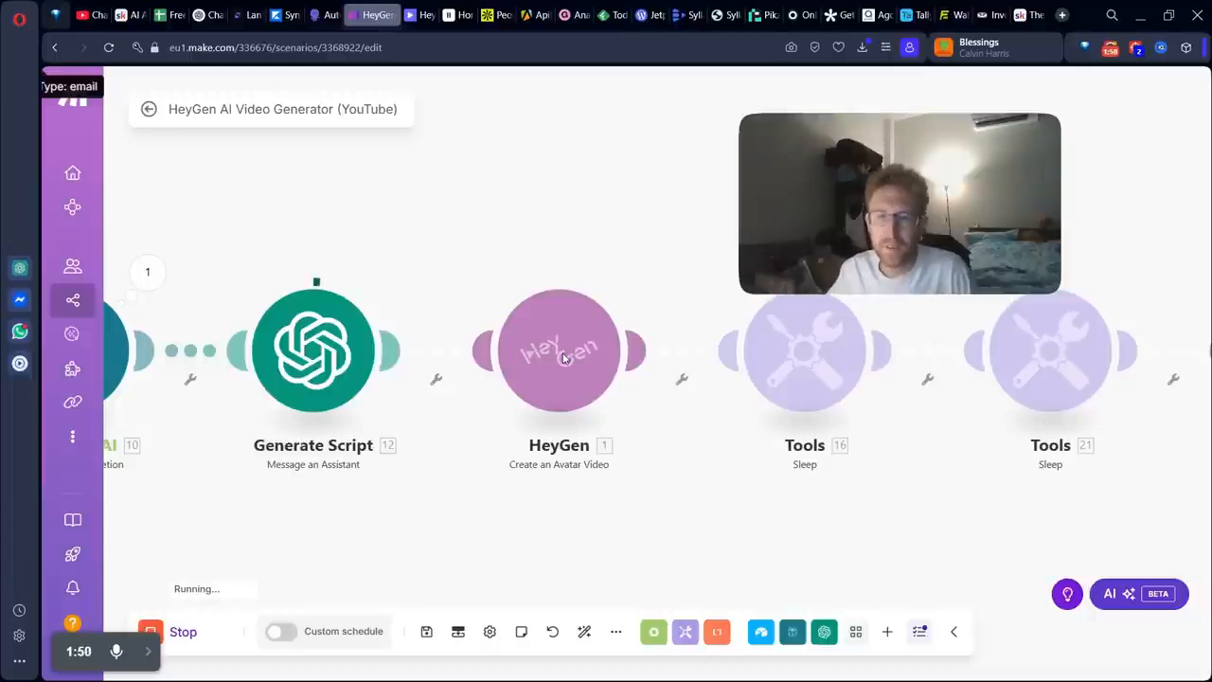
pyautogui.moveTo(943, 449); pyautogui.dragTo(836, 493)
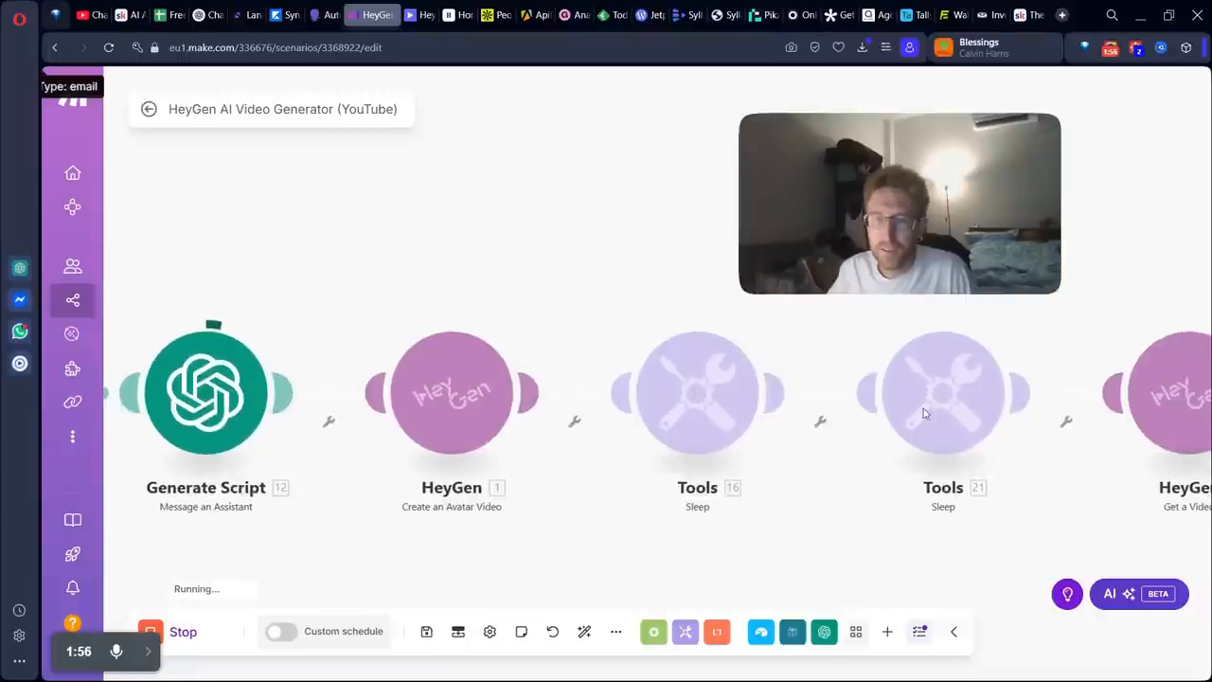
pyautogui.moveTo(844, 578); pyautogui.dragTo(745, 563)
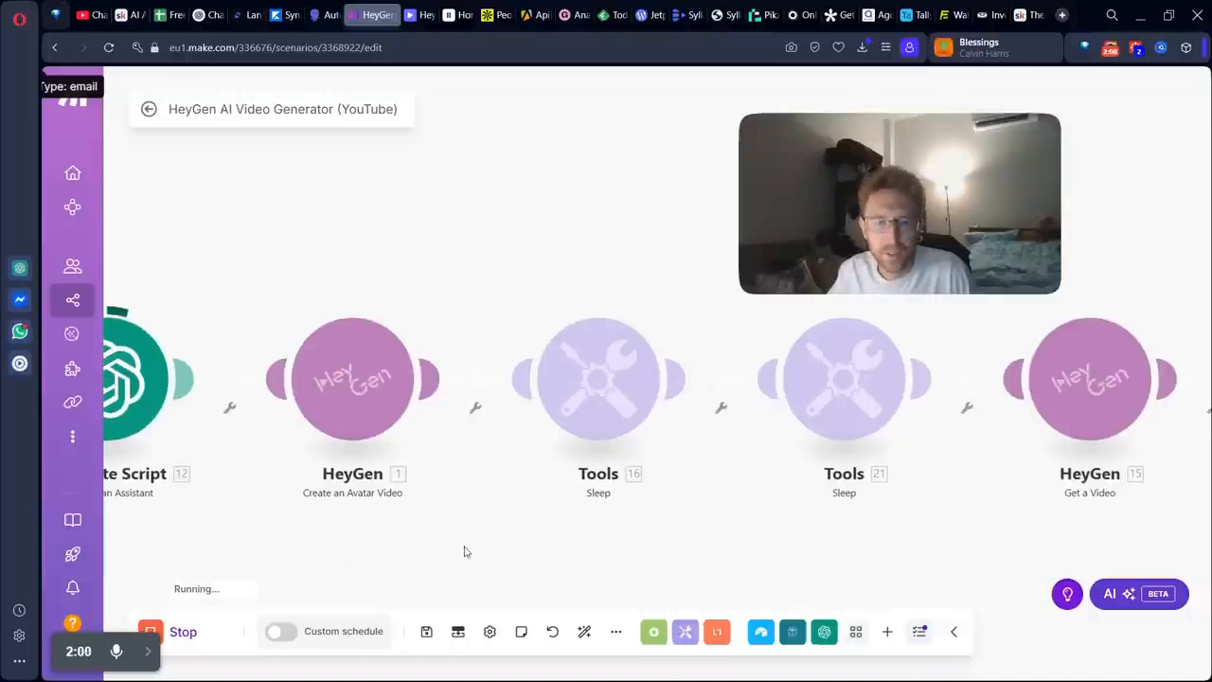
pyautogui.moveTo(465, 552); pyautogui.dragTo(554, 542)
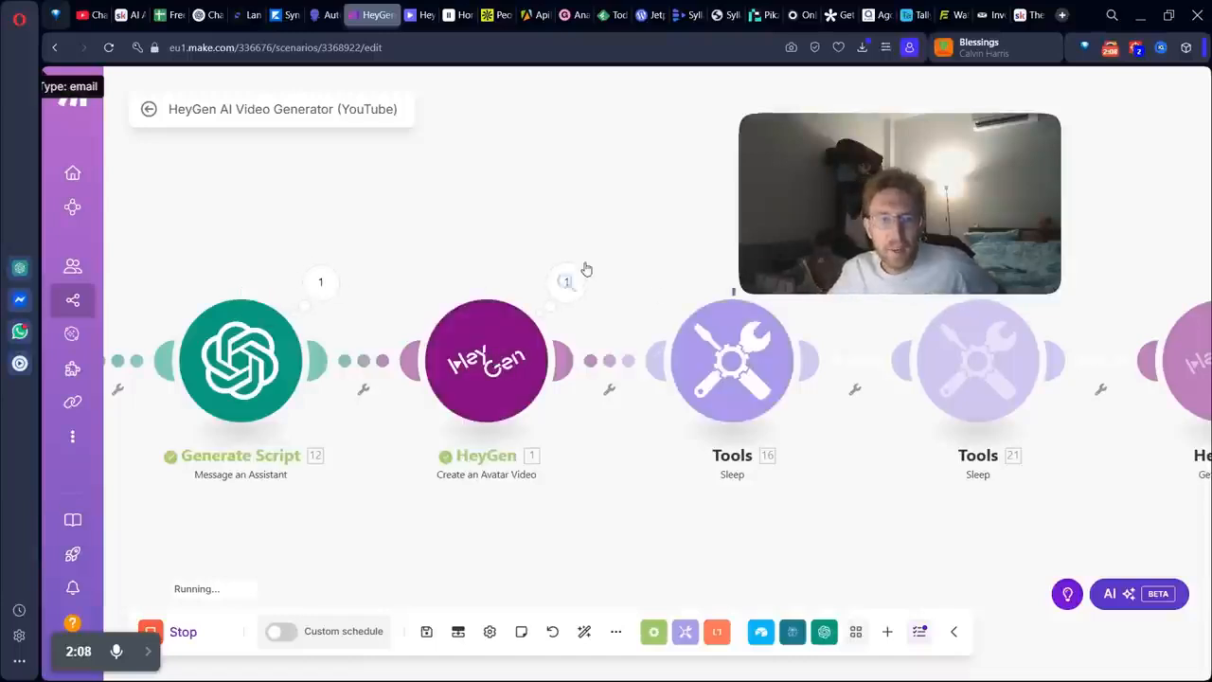
# - Examine the HeyGen Create an Avatar Video run data, expanding its dimension, voice, character and background settings
pyautogui.click(566, 283)
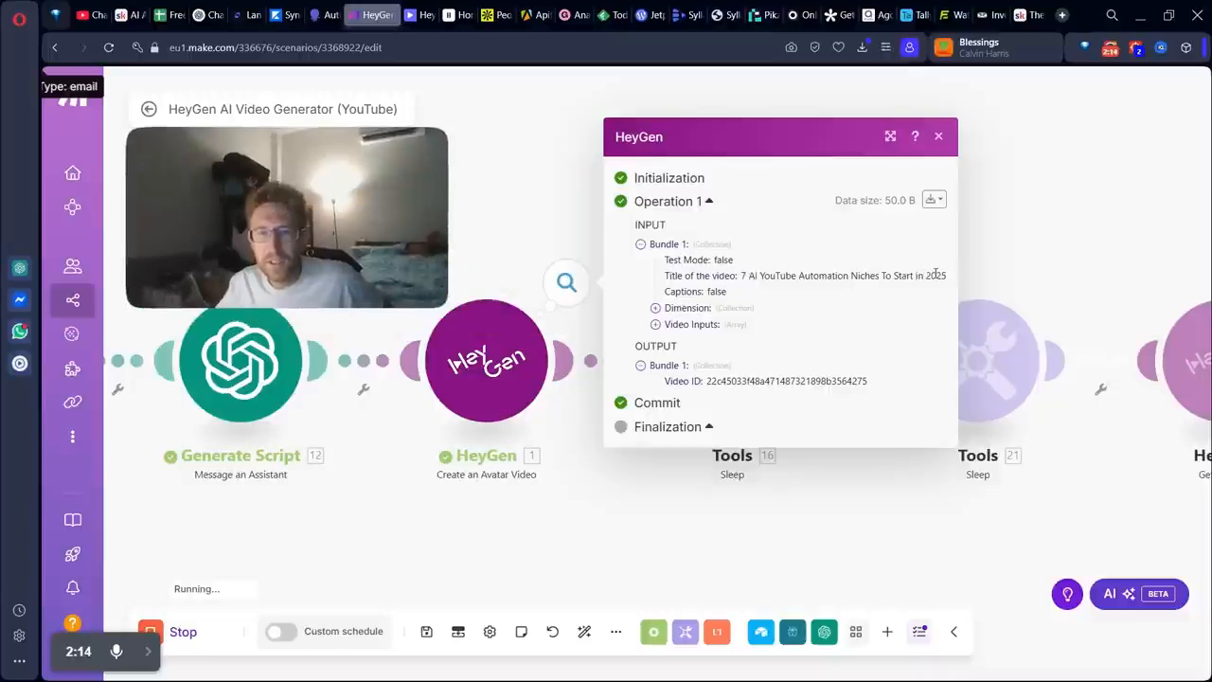
pyautogui.click(656, 309)
pyautogui.click(657, 342)
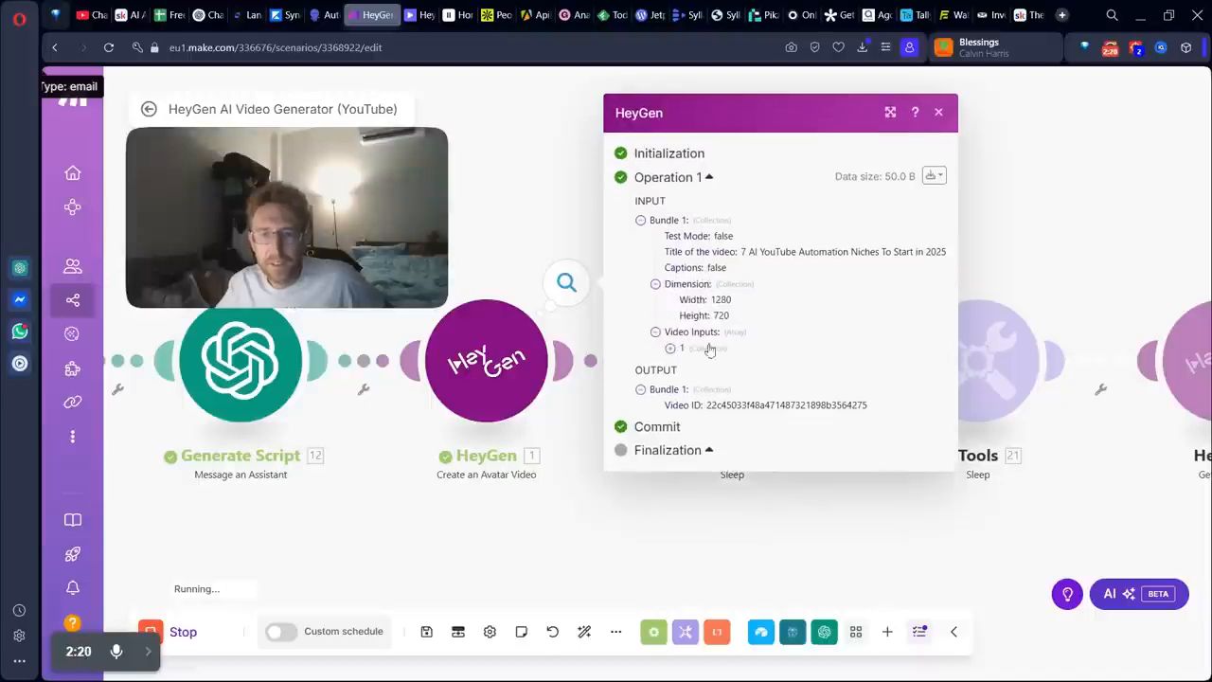
pyautogui.click(670, 349)
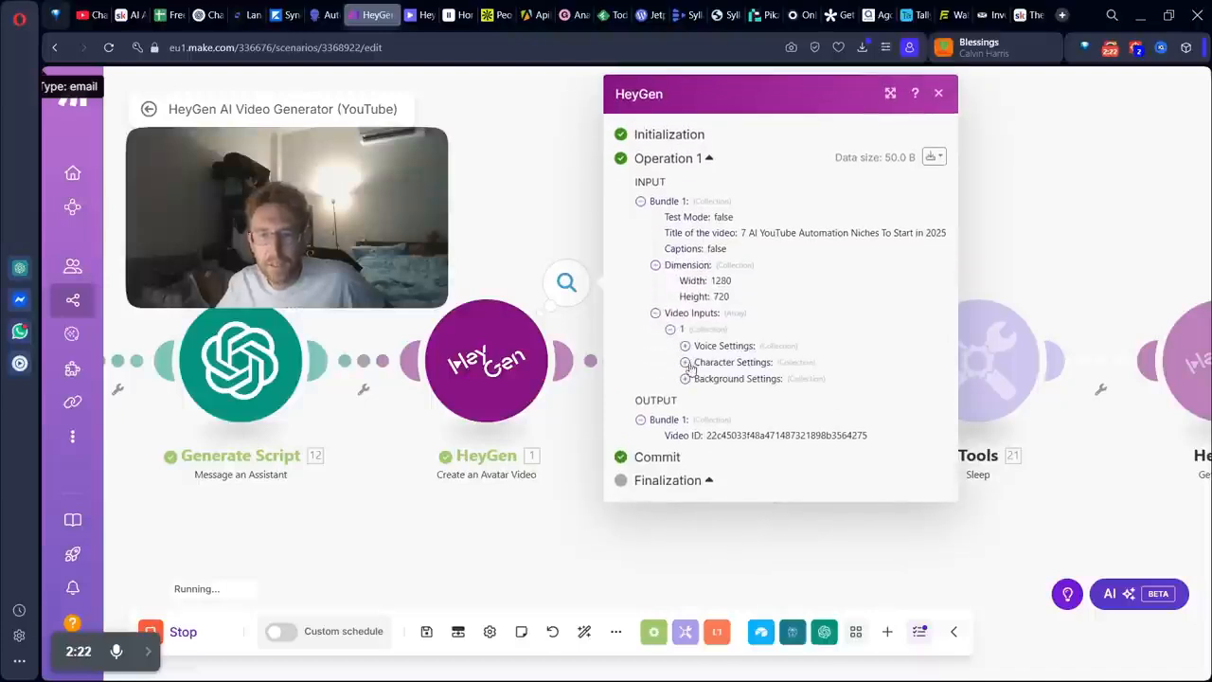
pyautogui.click(686, 378)
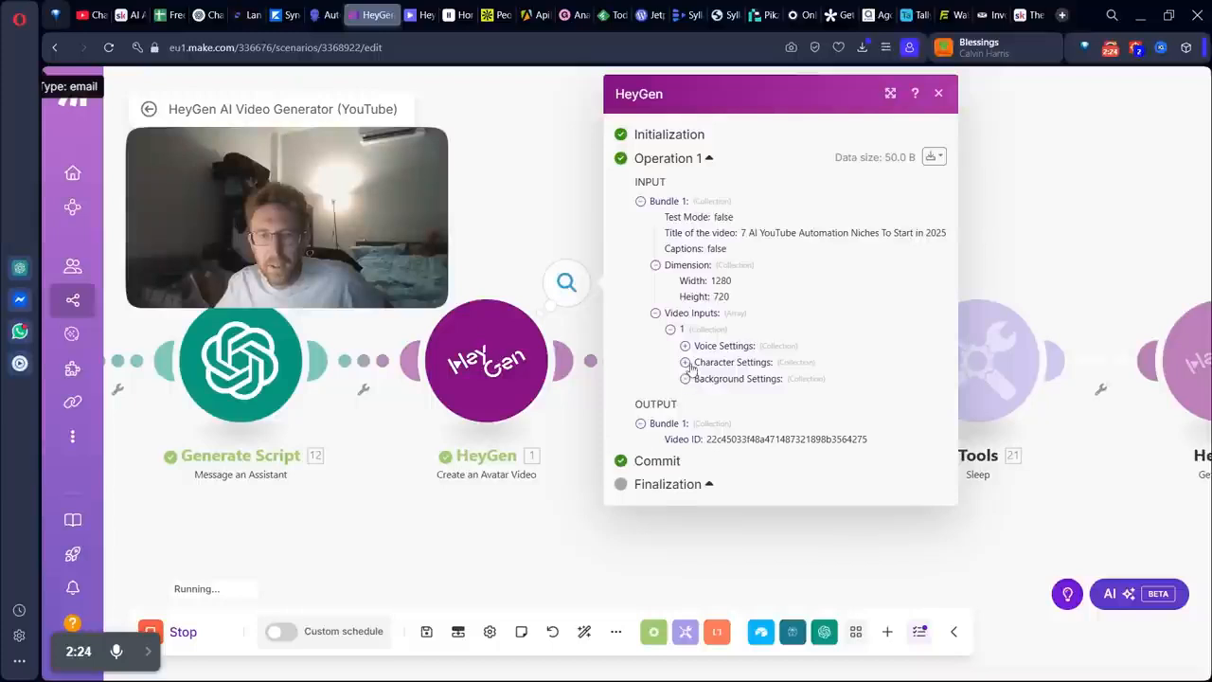
pyautogui.click(686, 362)
pyautogui.click(685, 347)
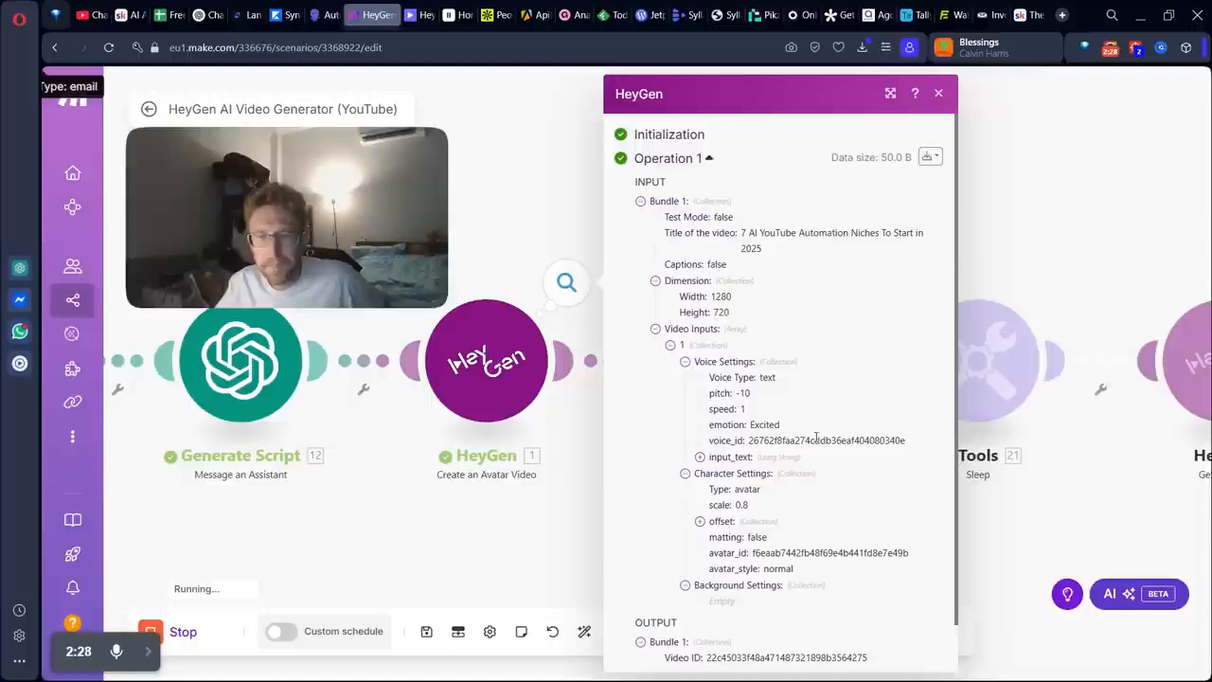
pyautogui.click(547, 225)
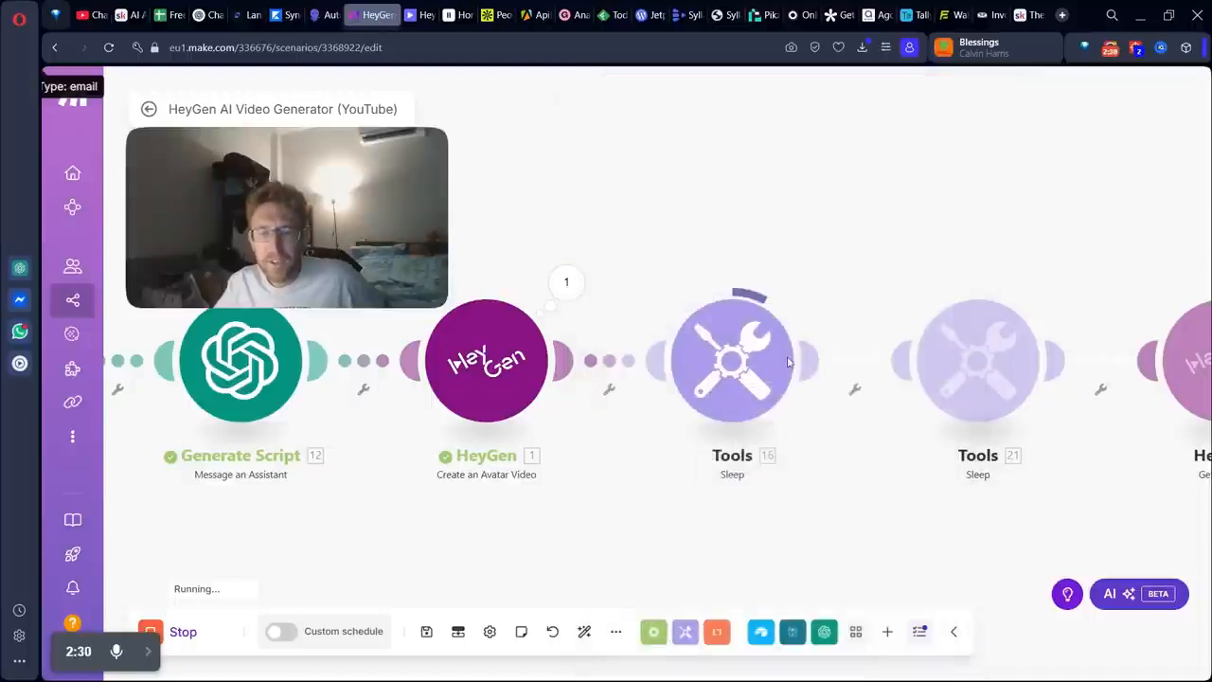
# - Switch to HeyGen and open Projects to check the processing of the video "7 AI YouTube Automation Niches To Start in 2025"
pyautogui.click(414, 15)
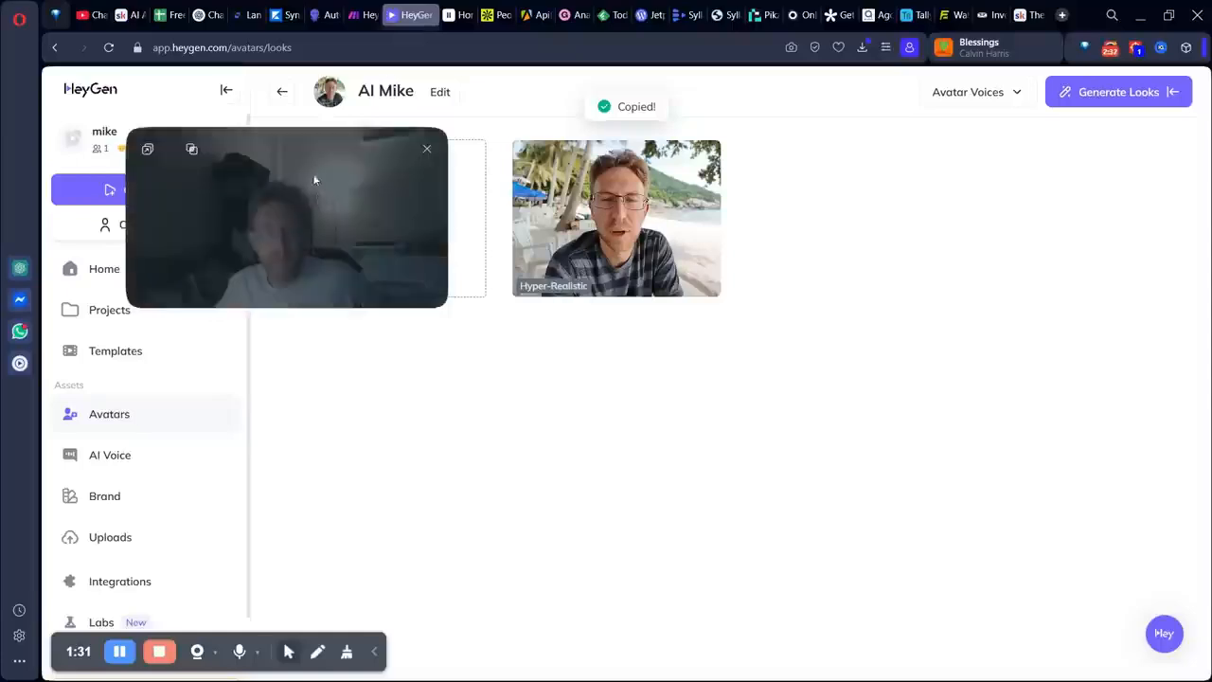
pyautogui.moveTo(311, 179); pyautogui.dragTo(885, 331)
pyautogui.click(137, 319)
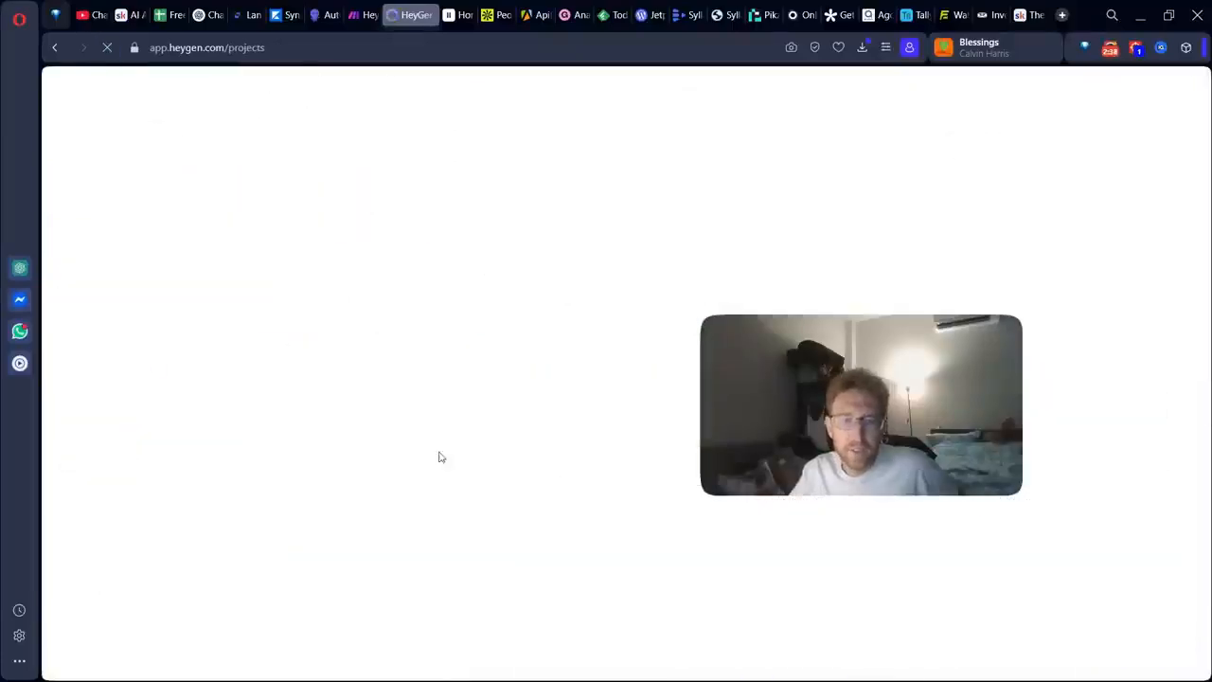
pyautogui.moveTo(874, 373); pyautogui.dragTo(1025, 511)
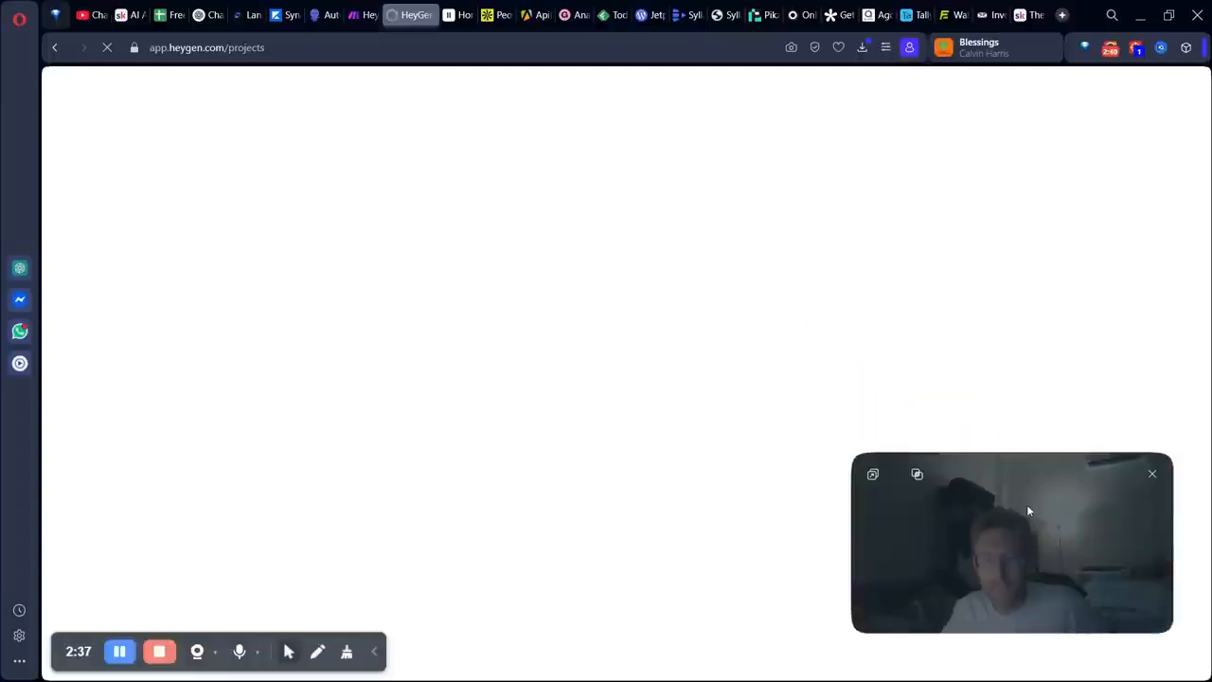
pyautogui.click(376, 653)
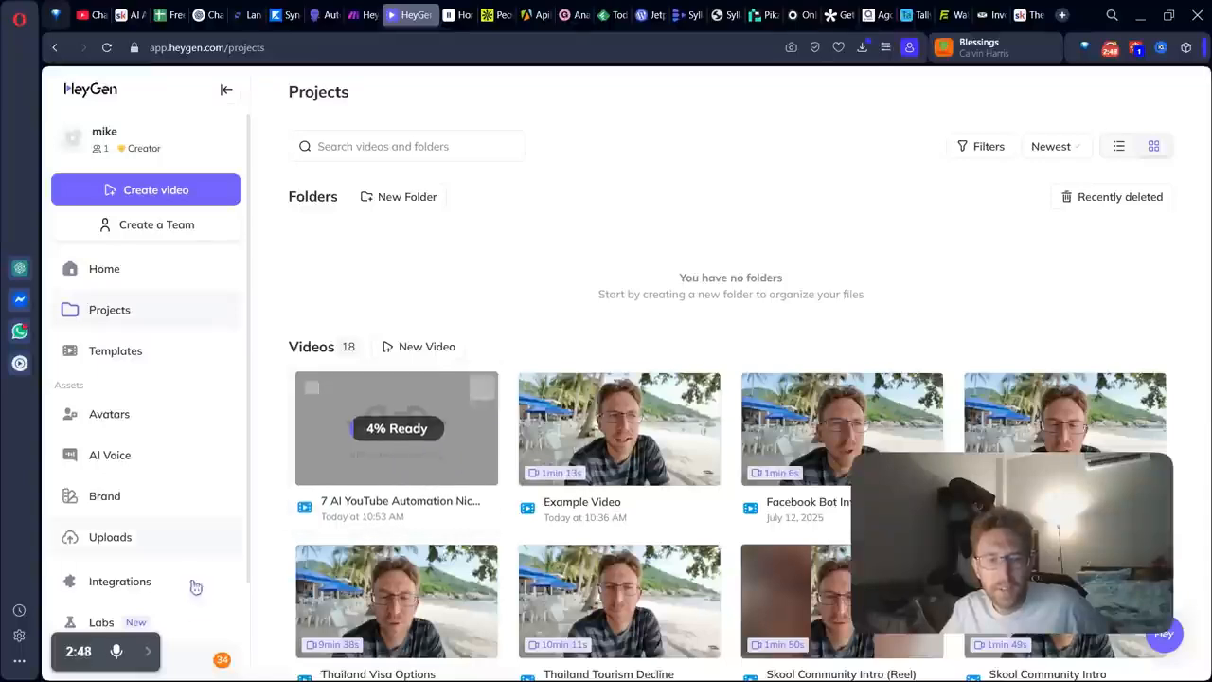
pyautogui.click(153, 653)
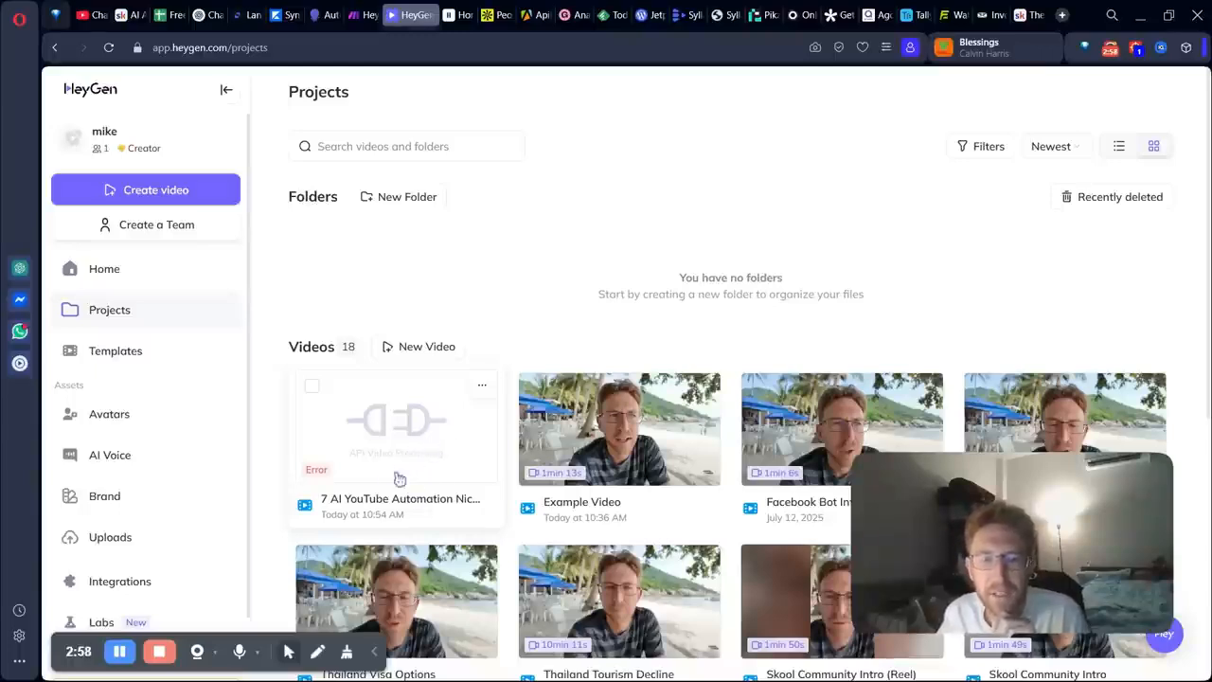
pyautogui.moveTo(328, 478)
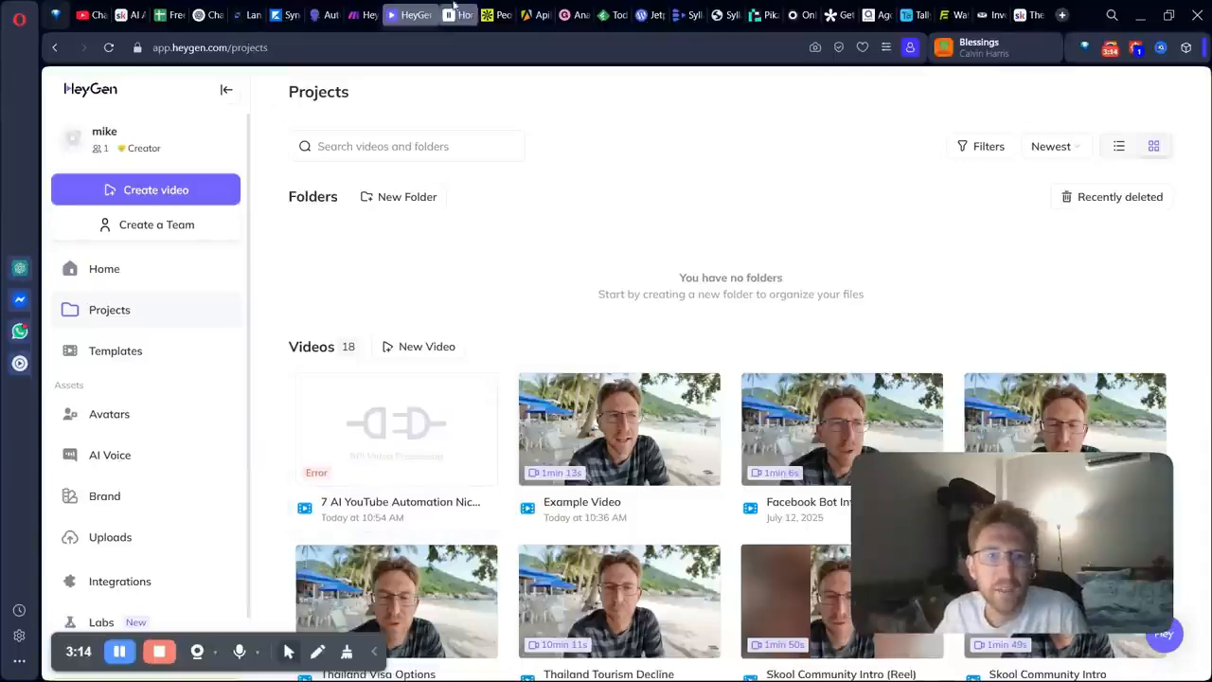
# - Switch back to Make and stop the running scenario
pyautogui.click(361, 8)
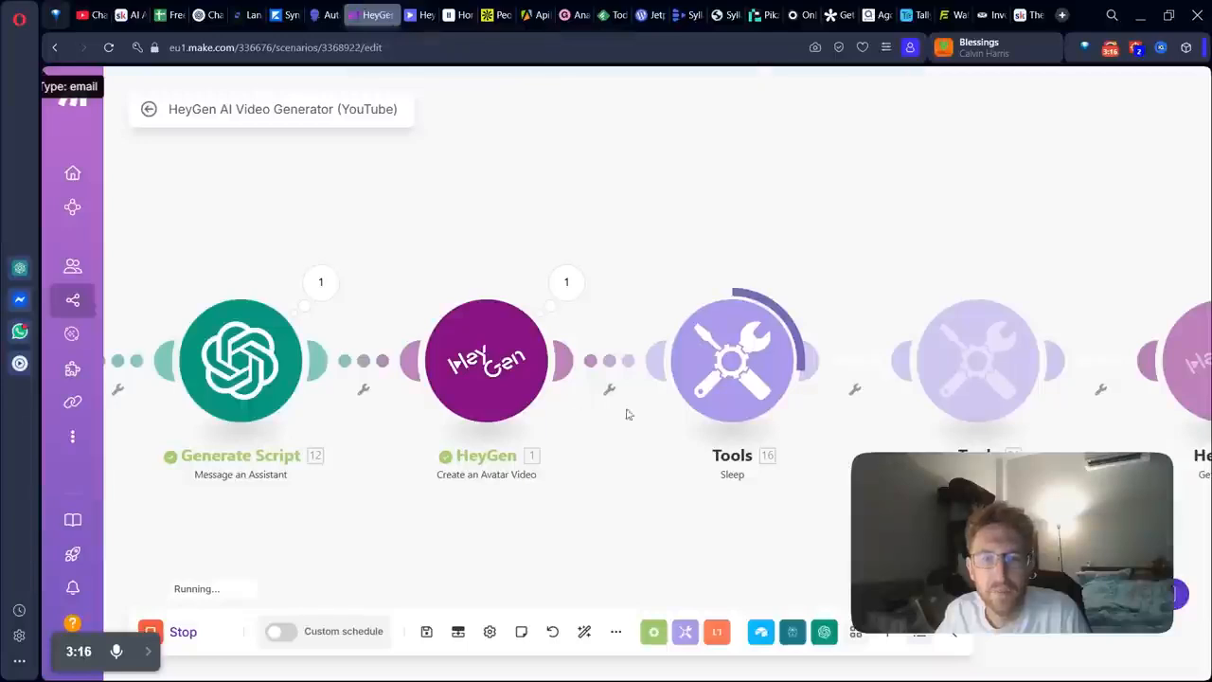
pyautogui.click(184, 641)
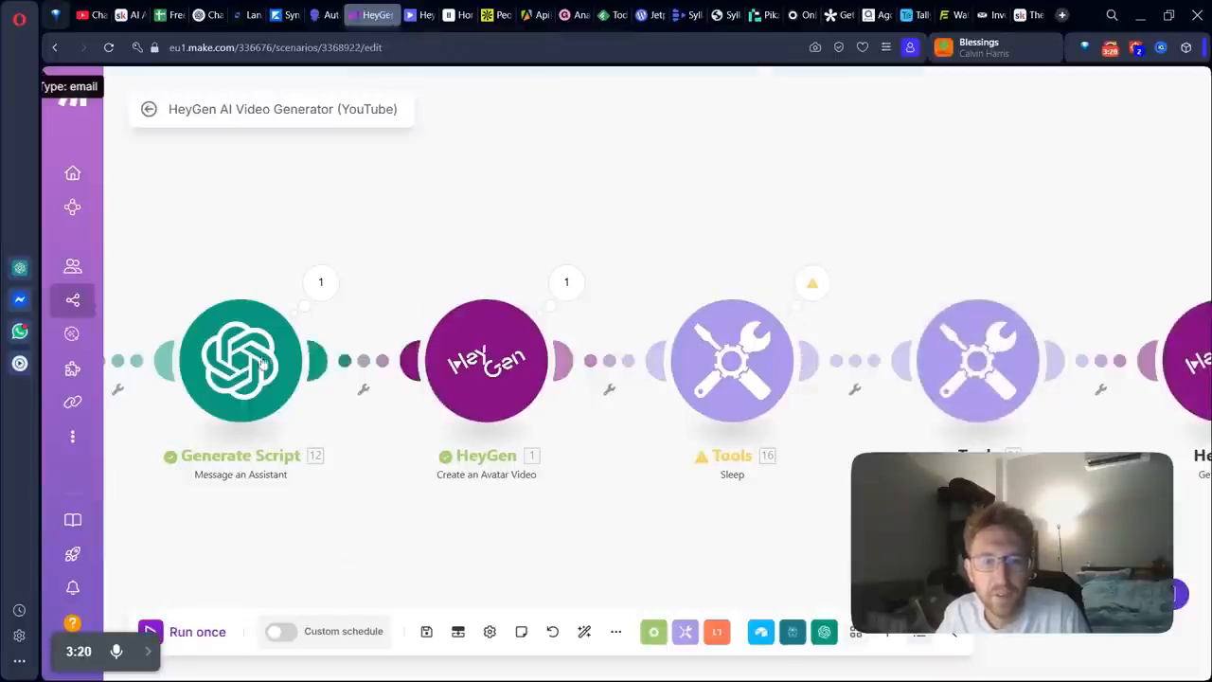
# - Set the script length in the Generate Script message to 500 words, save the module and run the scenario once
pyautogui.moveTo(328, 566); pyautogui.dragTo(460, 566)
pyautogui.click(374, 371)
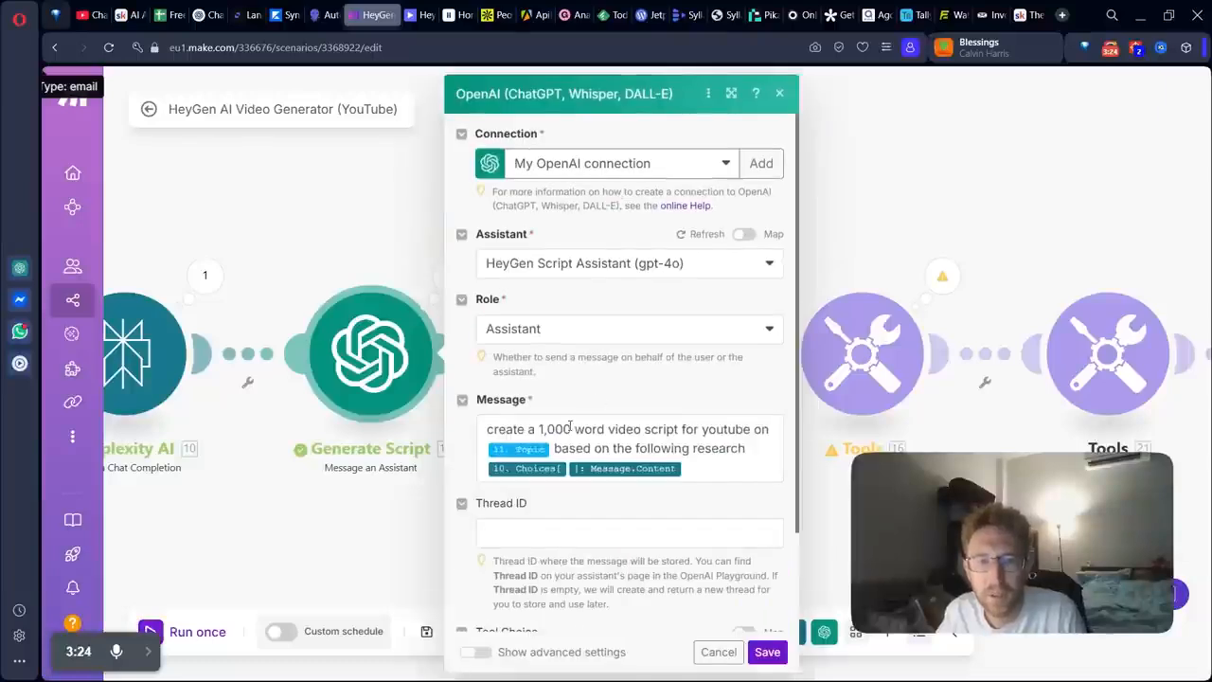
pyautogui.click(570, 425)
pyautogui.moveTo(571, 428); pyautogui.dragTo(539, 429)
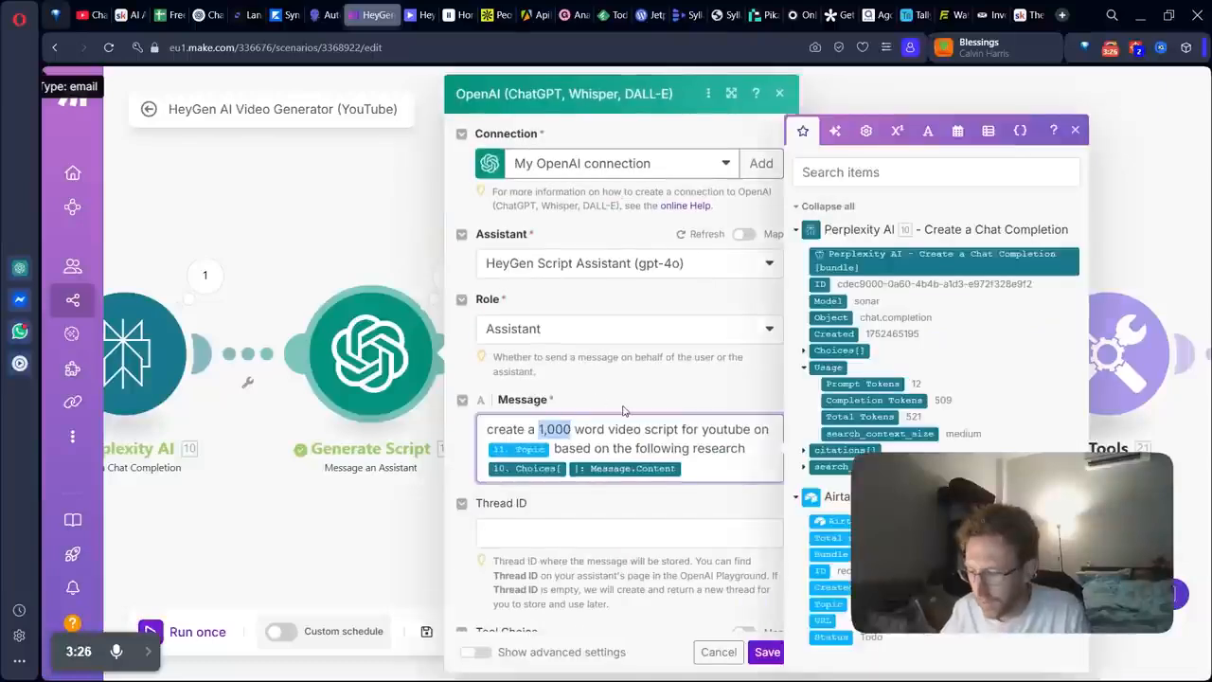
pyautogui.write('500')
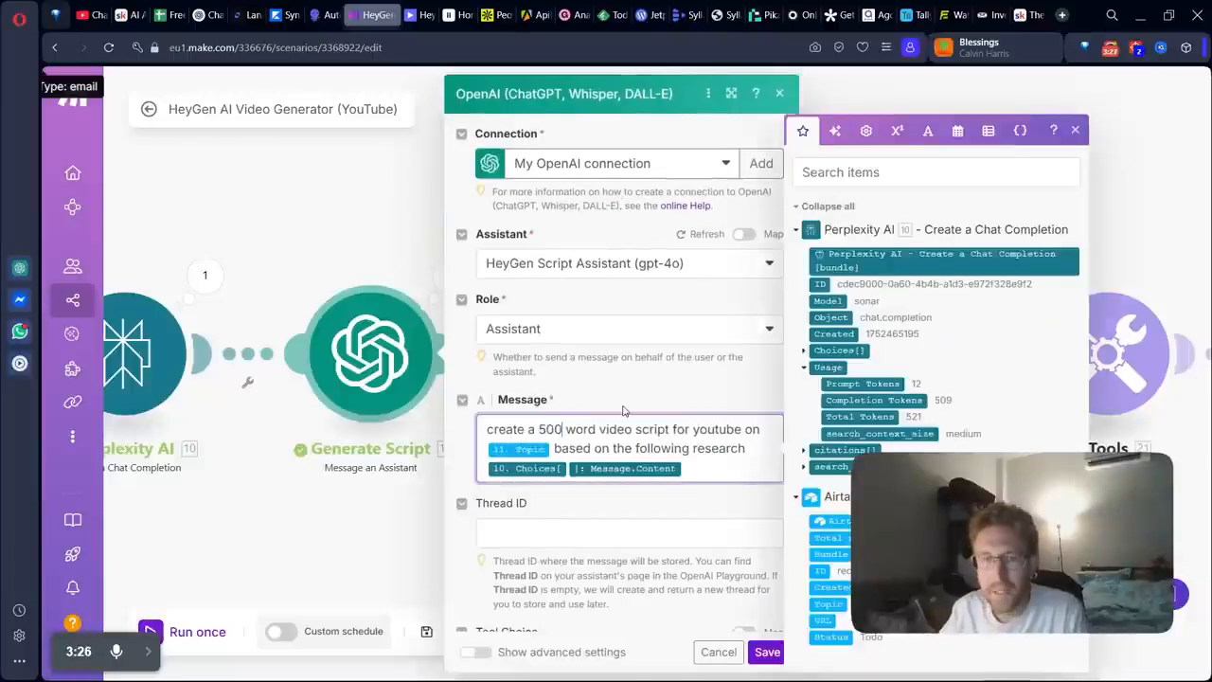
pyautogui.click(763, 652)
pyautogui.click(197, 631)
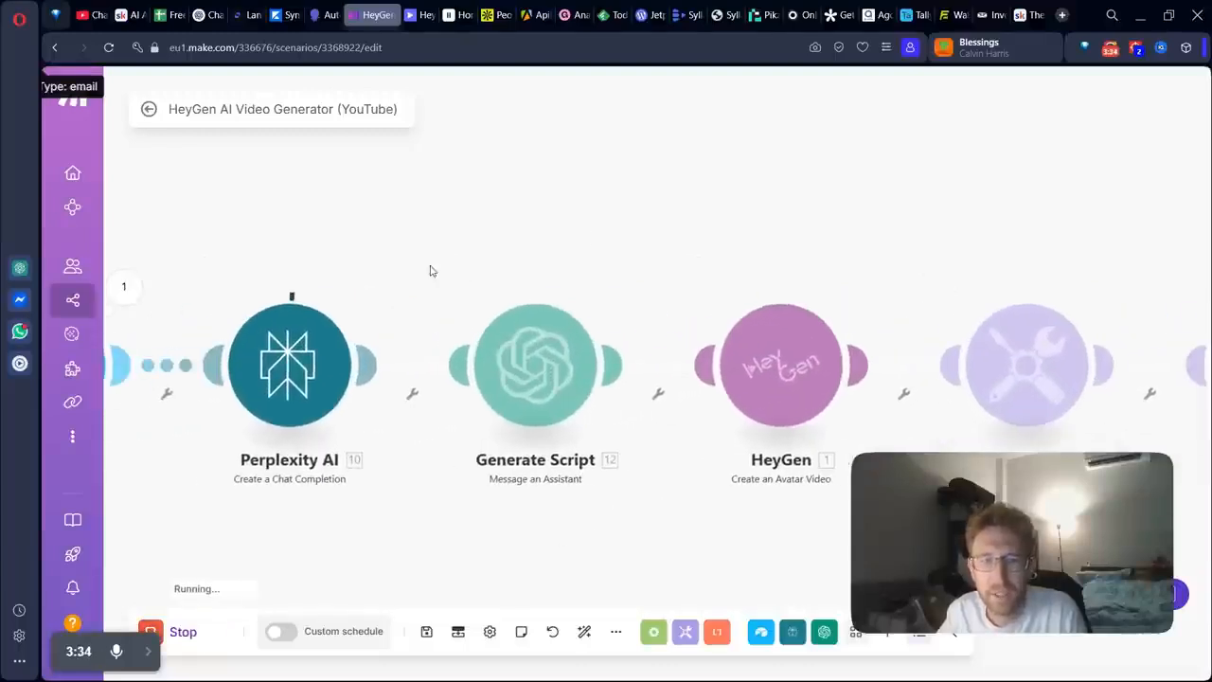
# - Switch to HeyGen Projects and move the failed video "7 AI YouTube Automation Niches To Start in 2025" to the trash
pyautogui.click(425, 15)
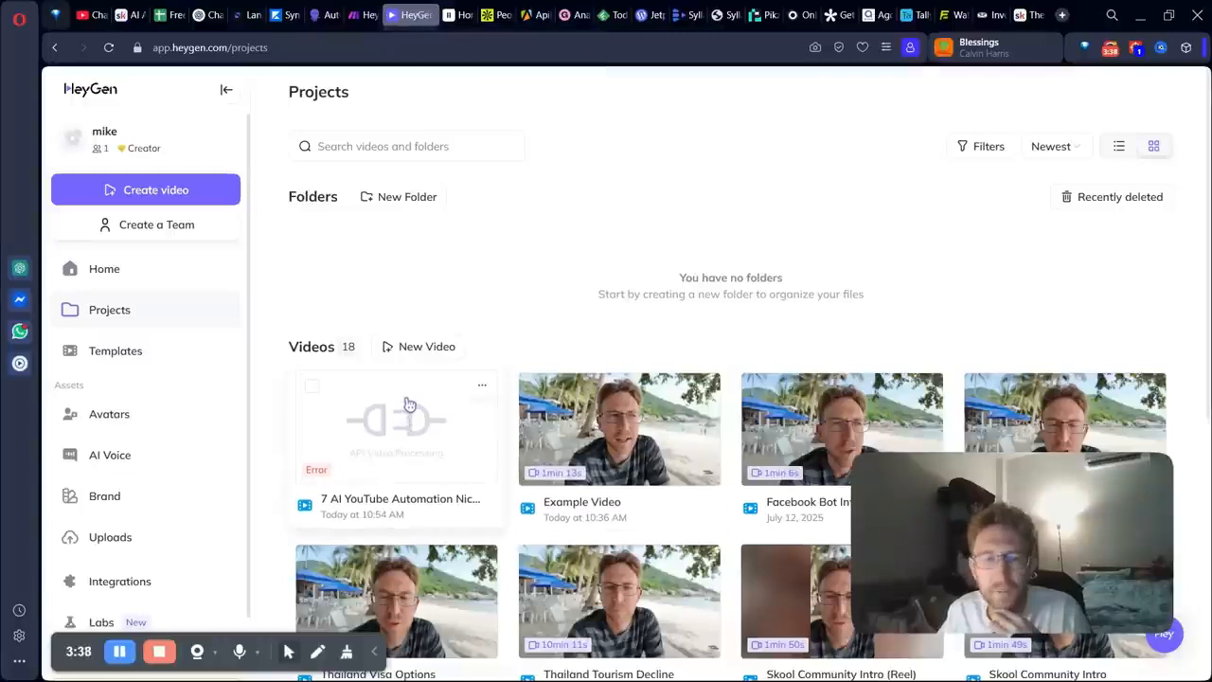
pyautogui.click(482, 392)
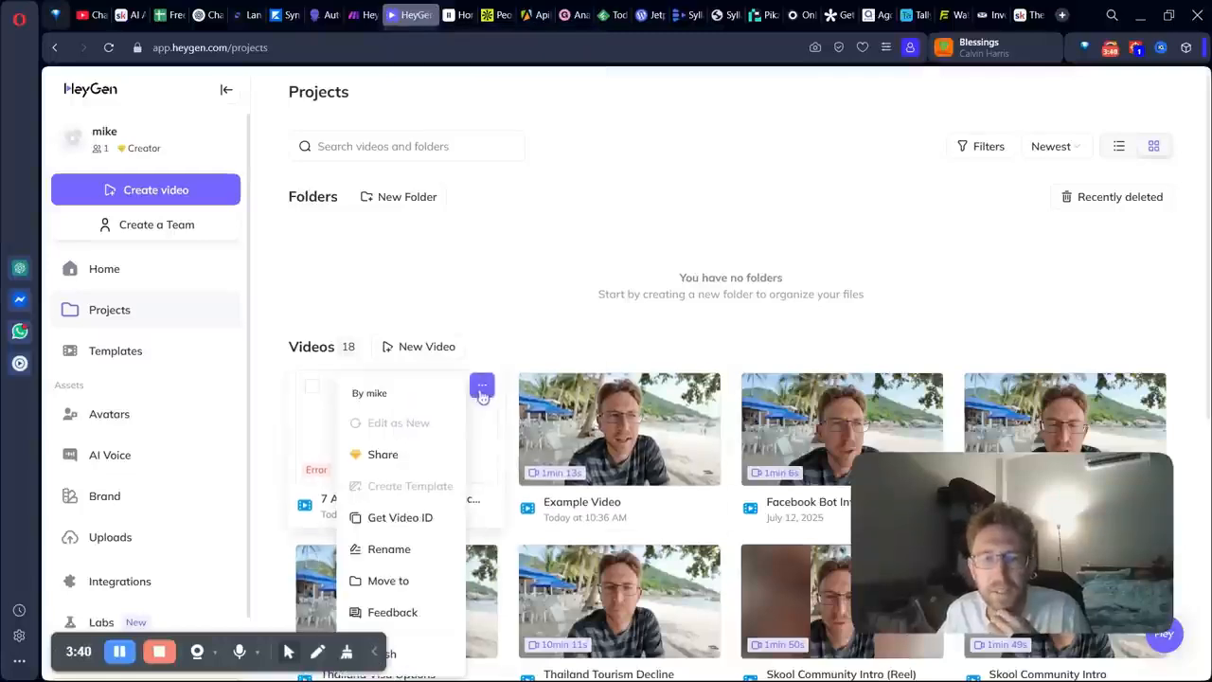
pyautogui.click(375, 652)
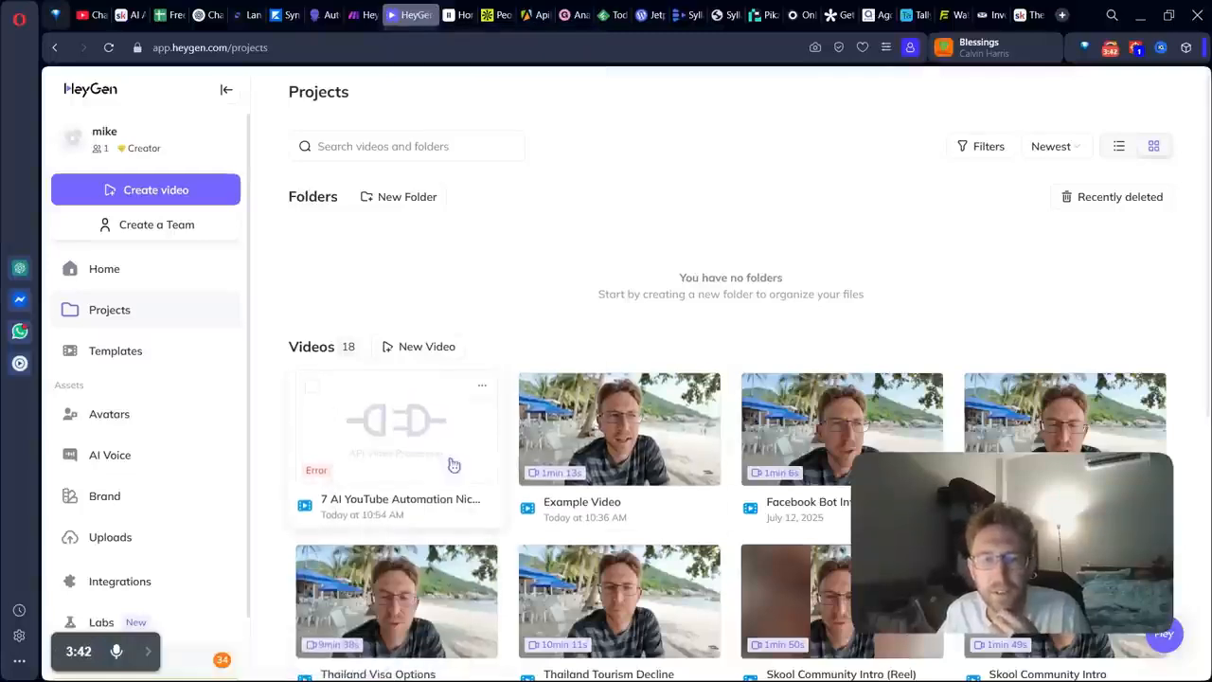
pyautogui.click(481, 398)
pyautogui.click(384, 654)
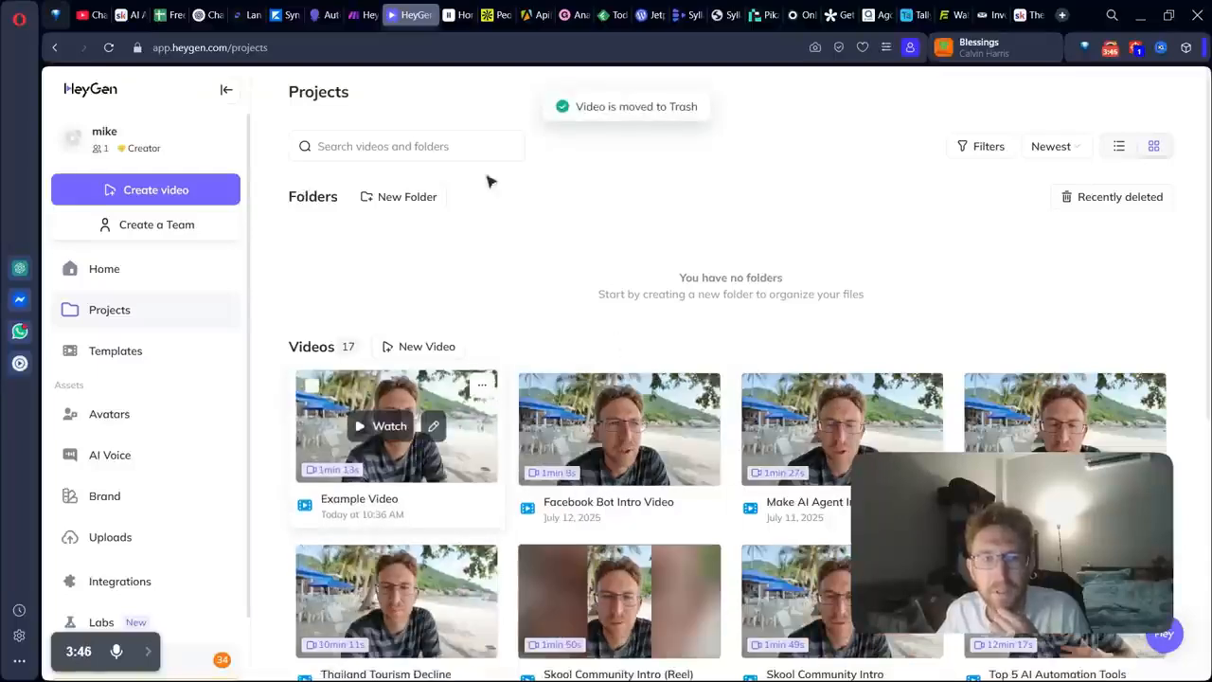
# - Switch to Make and follow the running scenario through its Generate Script and HeyGen modules
pyautogui.click(366, 13)
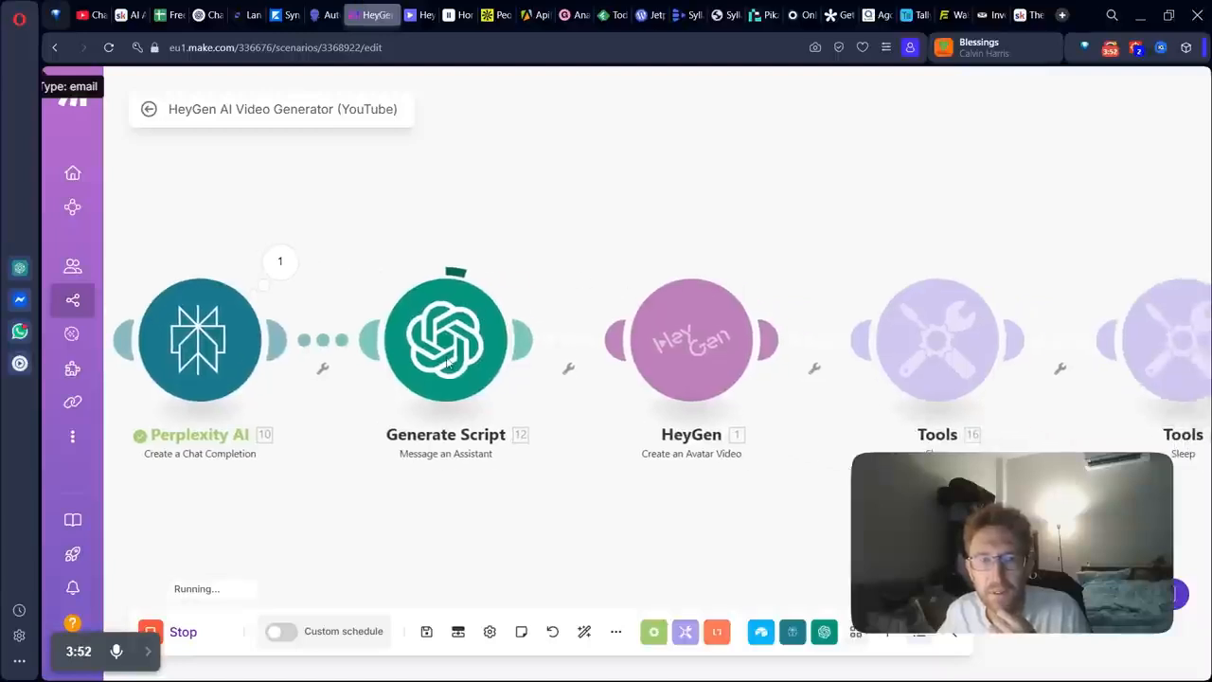
pyautogui.scroll(2, 450, 365)
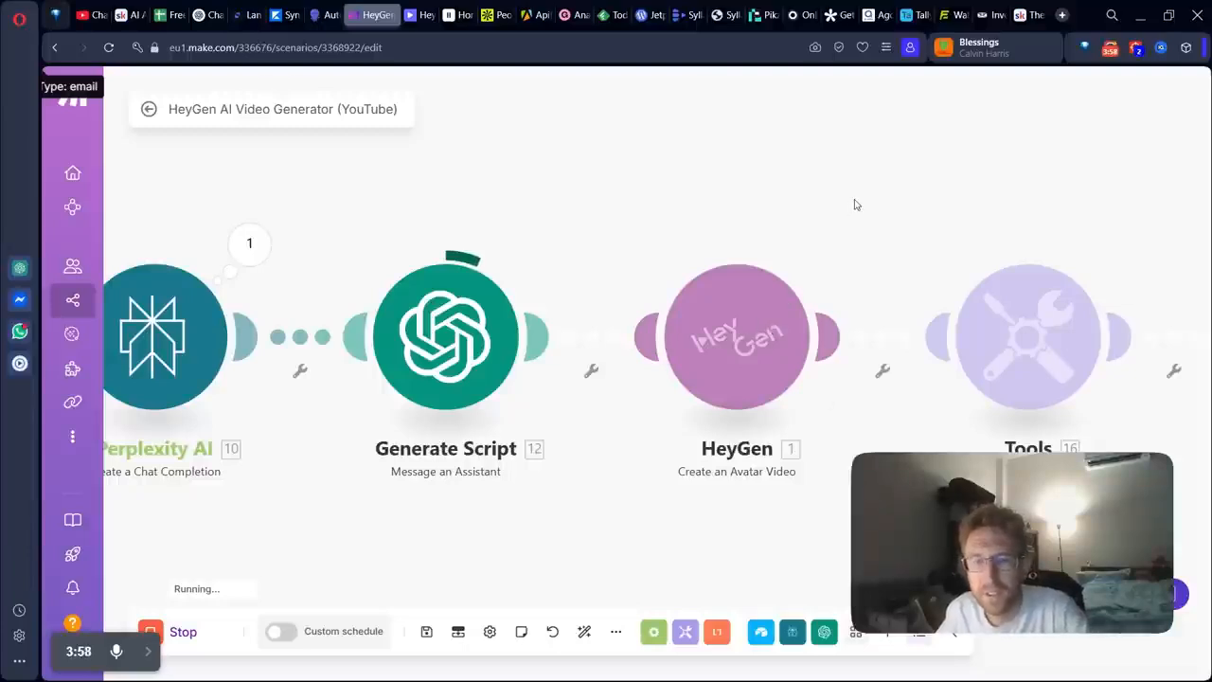
pyautogui.moveTo(876, 245); pyautogui.dragTo(785, 271)
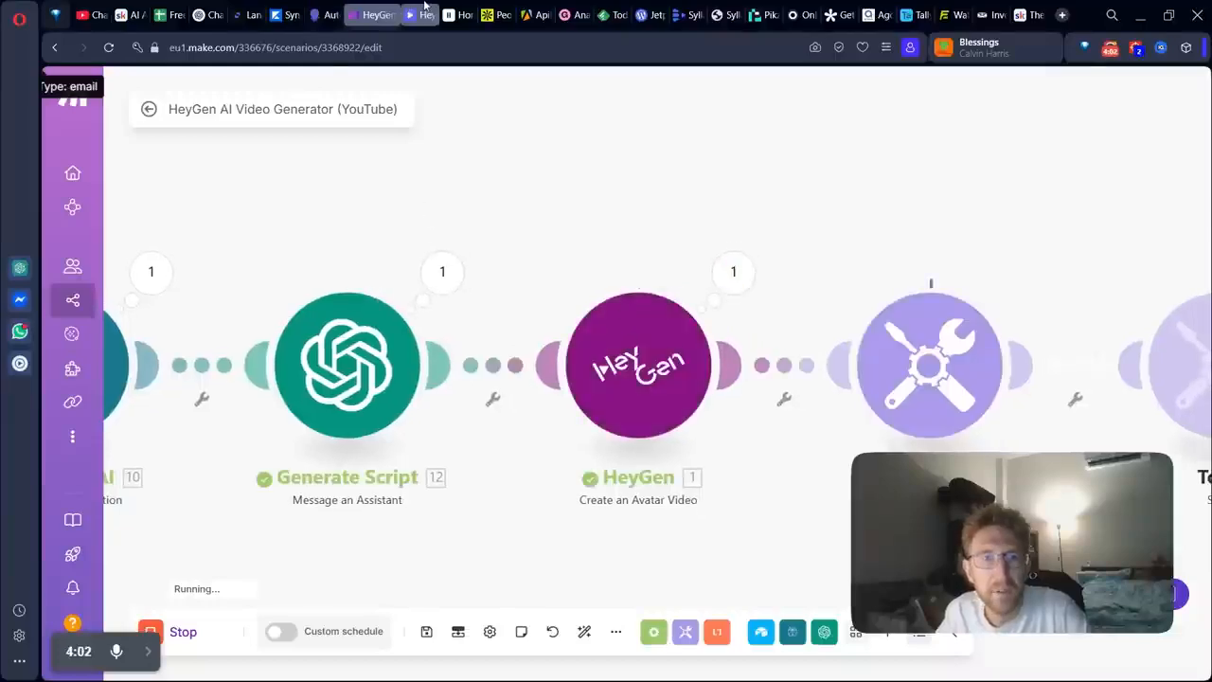
# - Switch to HeyGen, reload Projects, check the newest video's error details and move that video to the trash
pyautogui.click(416, 15)
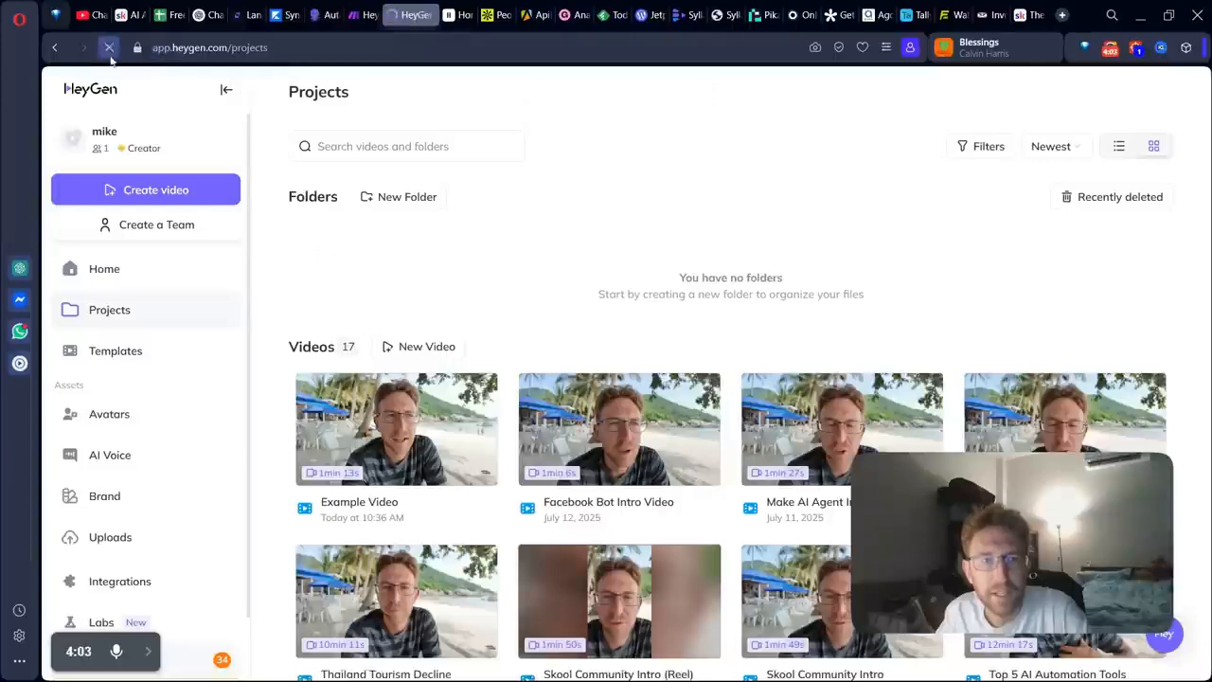
pyautogui.click(107, 48)
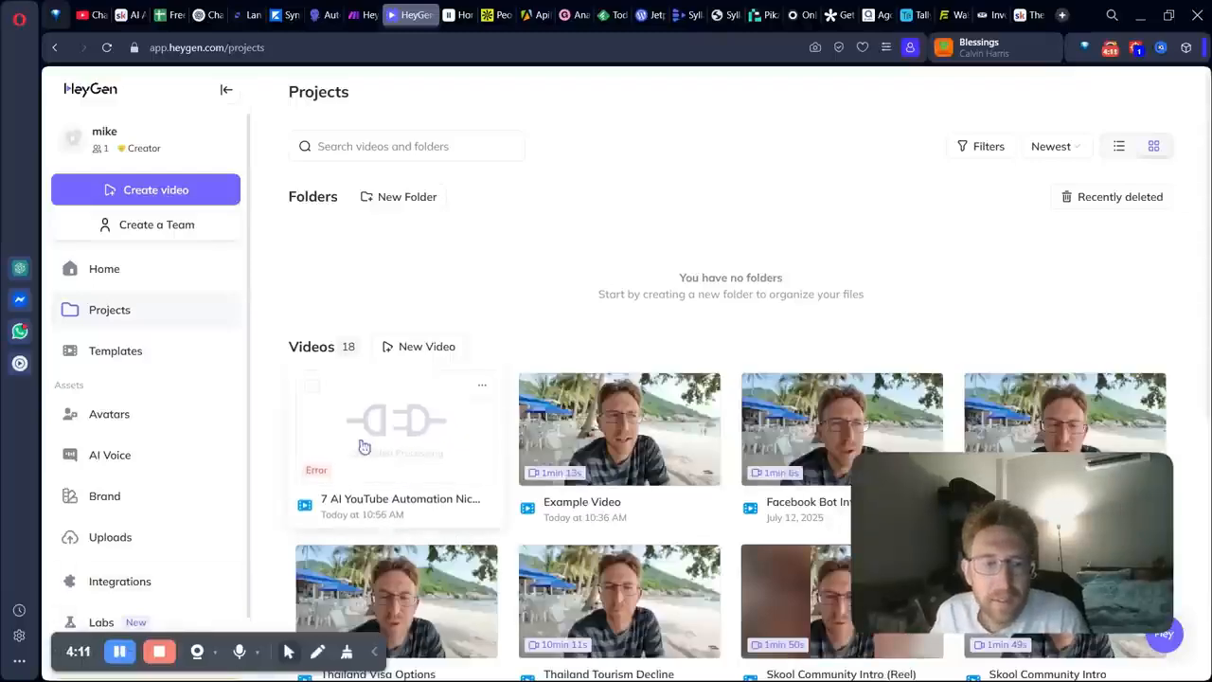
pyautogui.moveTo(324, 481)
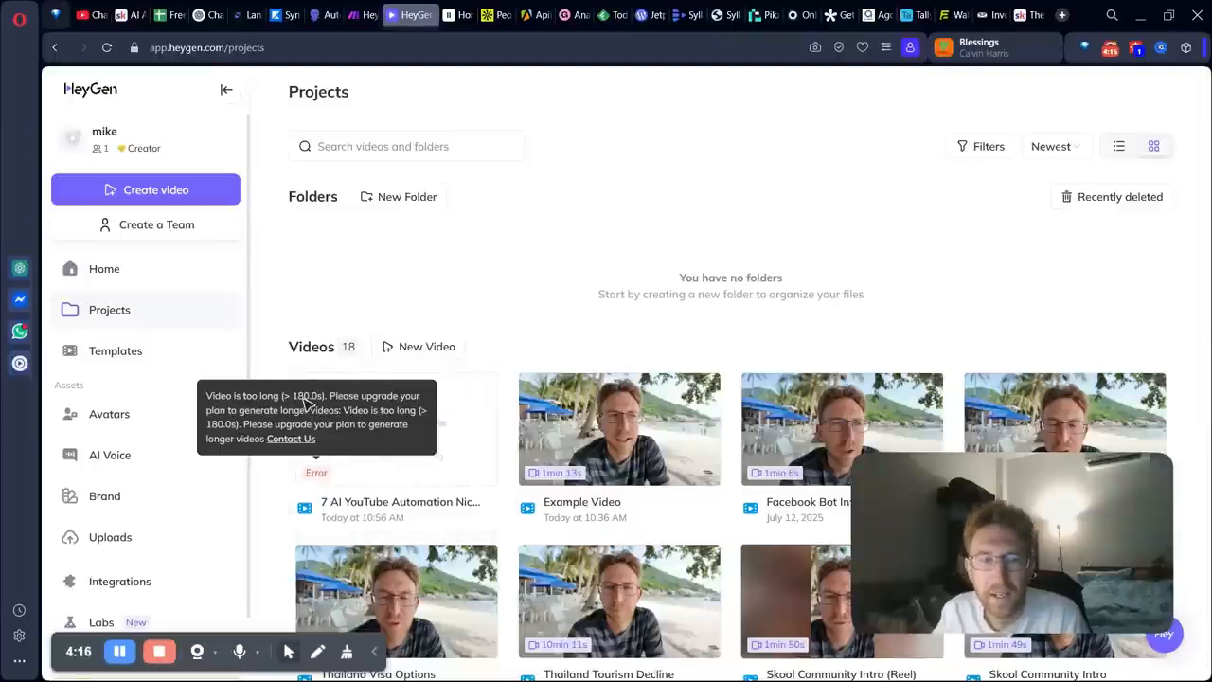
pyautogui.click(488, 395)
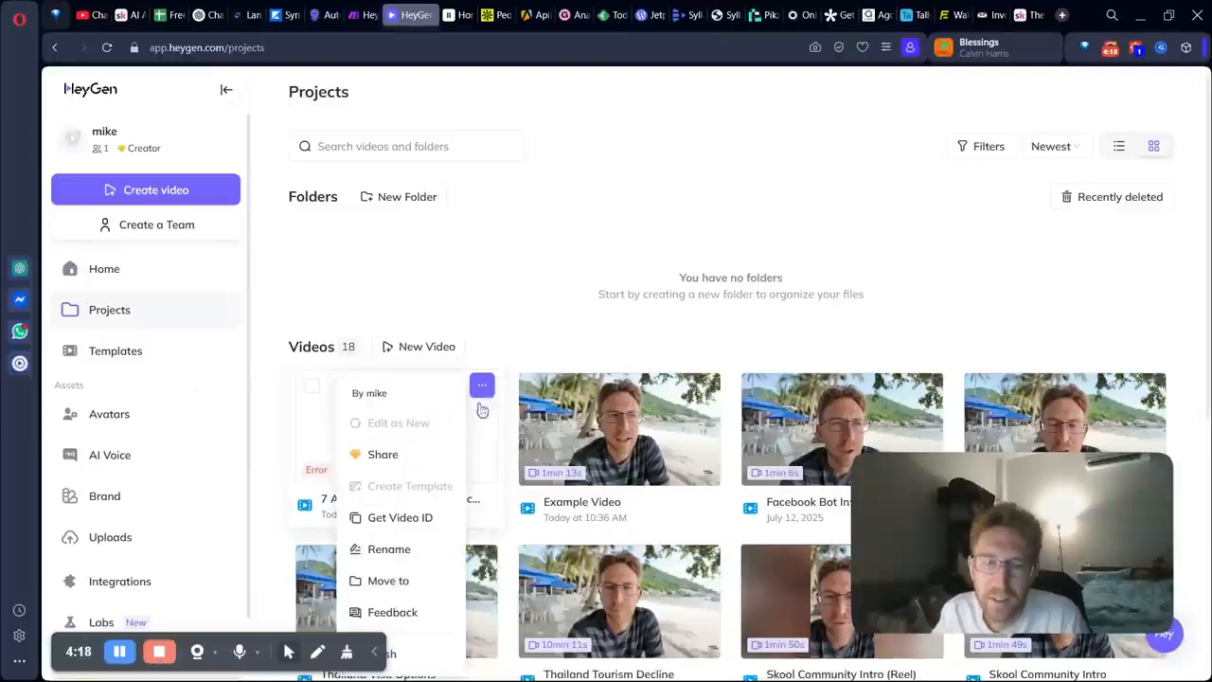
pyautogui.click(431, 662)
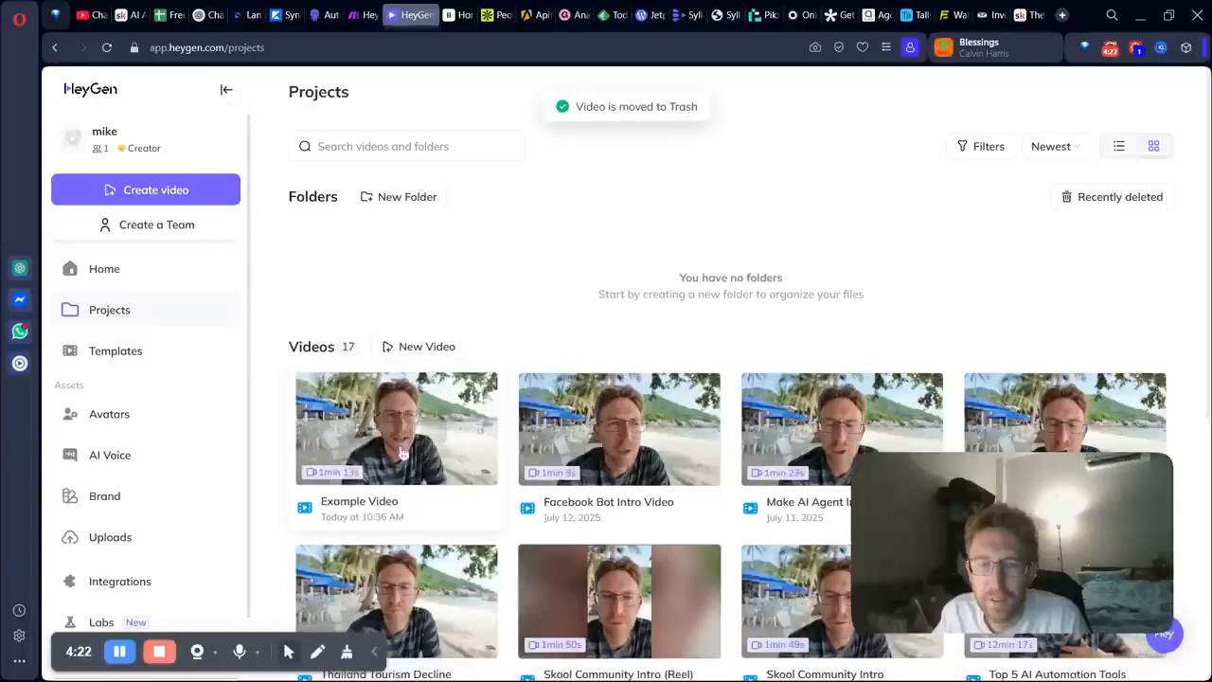
# - View HeyGen's subscription plans and their full comparison, including the maximum duration per video, and close it
pyautogui.scroll(-1, 175, 565)
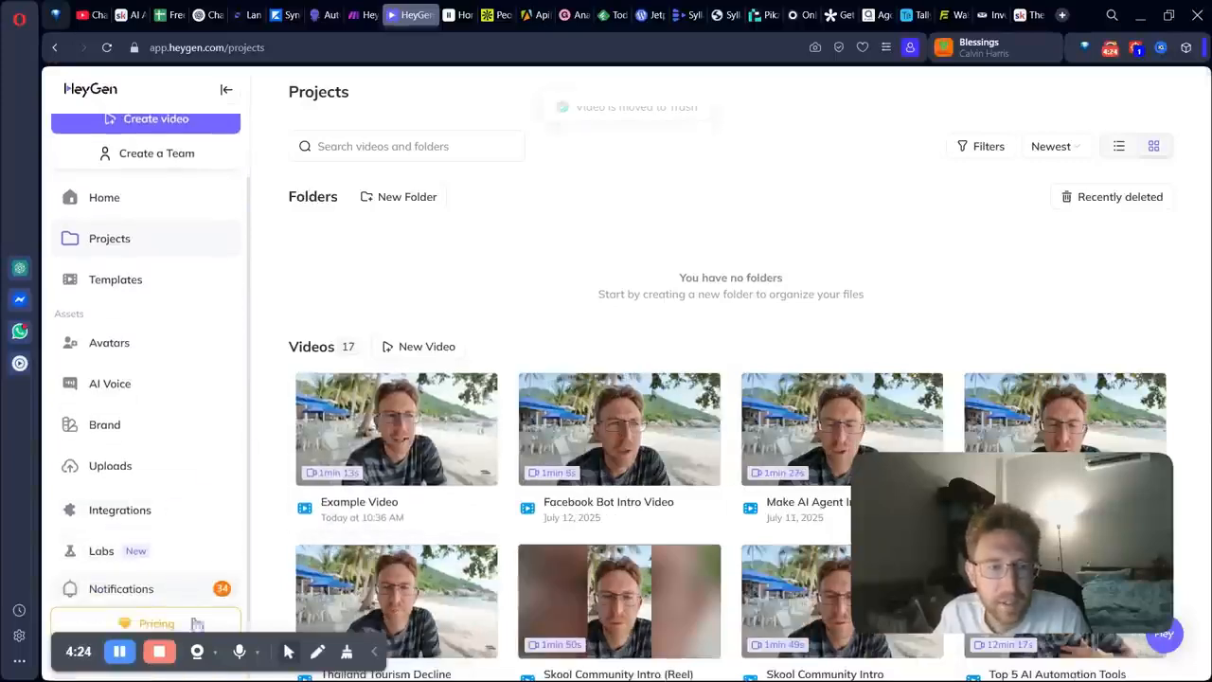
pyautogui.click(171, 625)
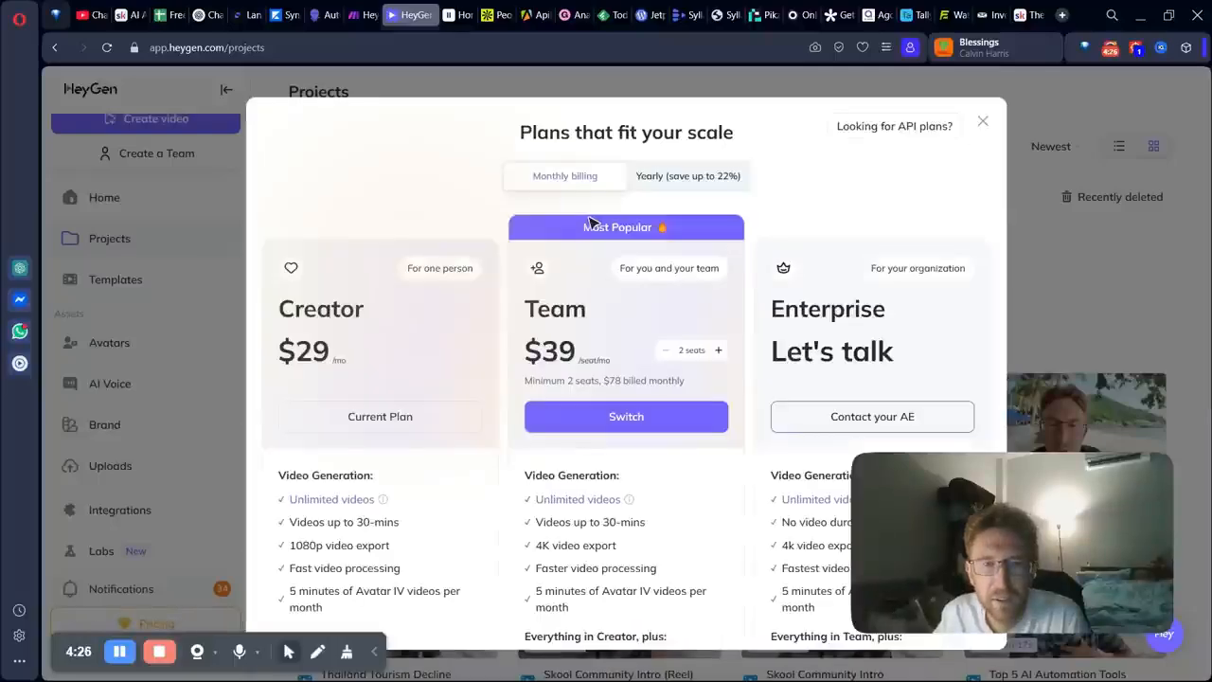
pyautogui.scroll(-3, 663, 431)
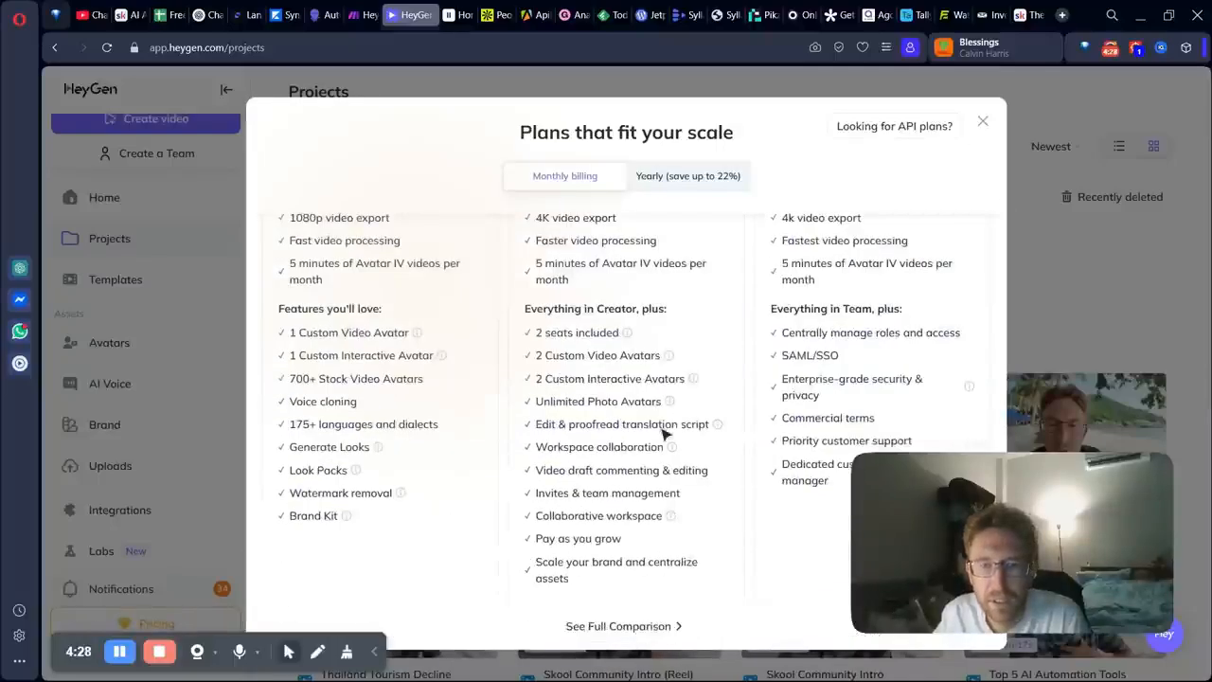
pyautogui.click(618, 626)
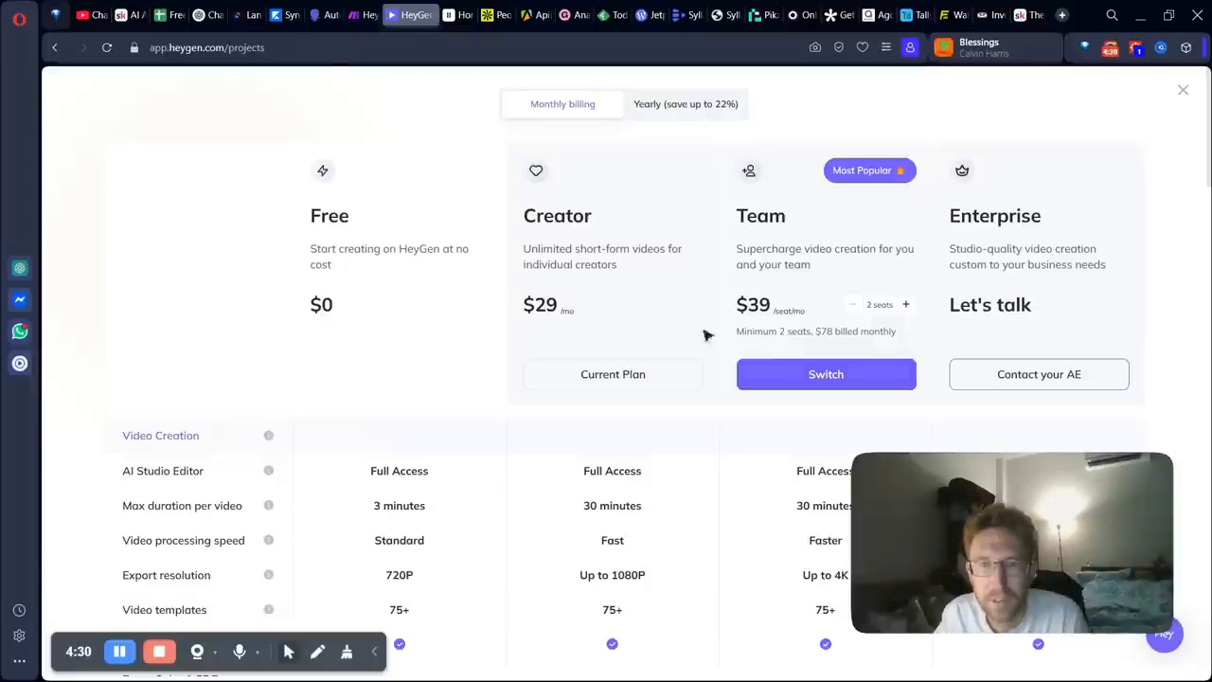
pyautogui.click(1182, 91)
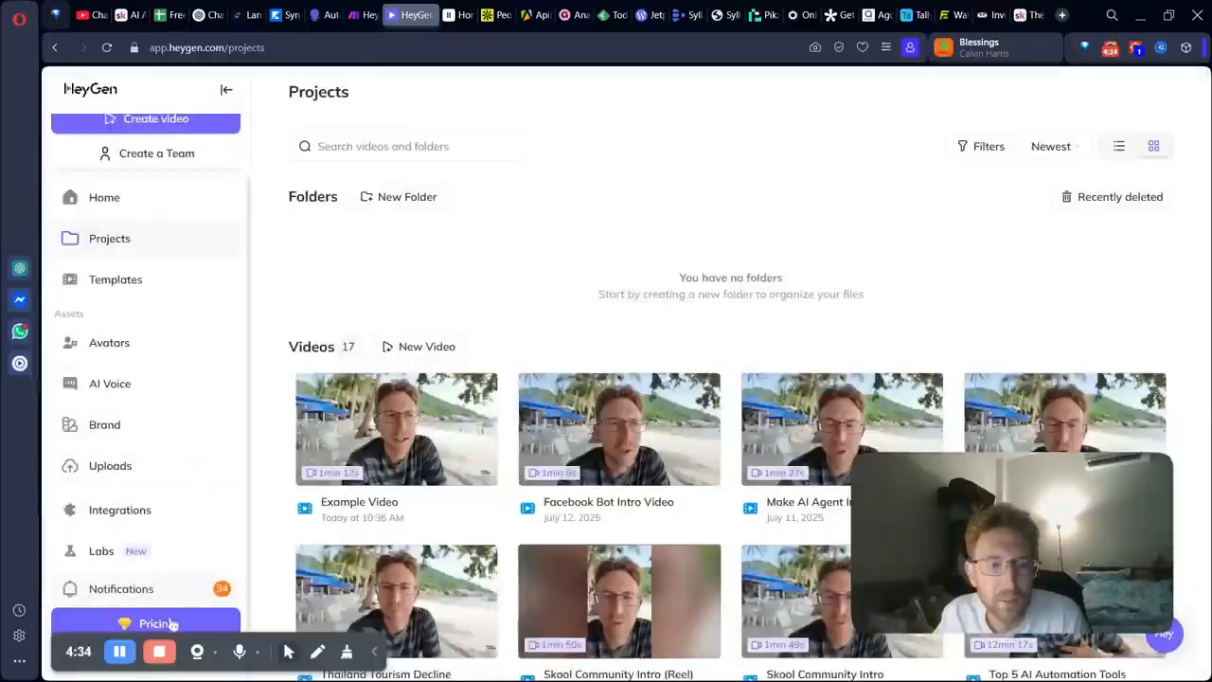
# - Open HeyGen's API pricing and examine the Pro plan's price and what one credit covers
pyautogui.click(170, 623)
pyautogui.click(900, 133)
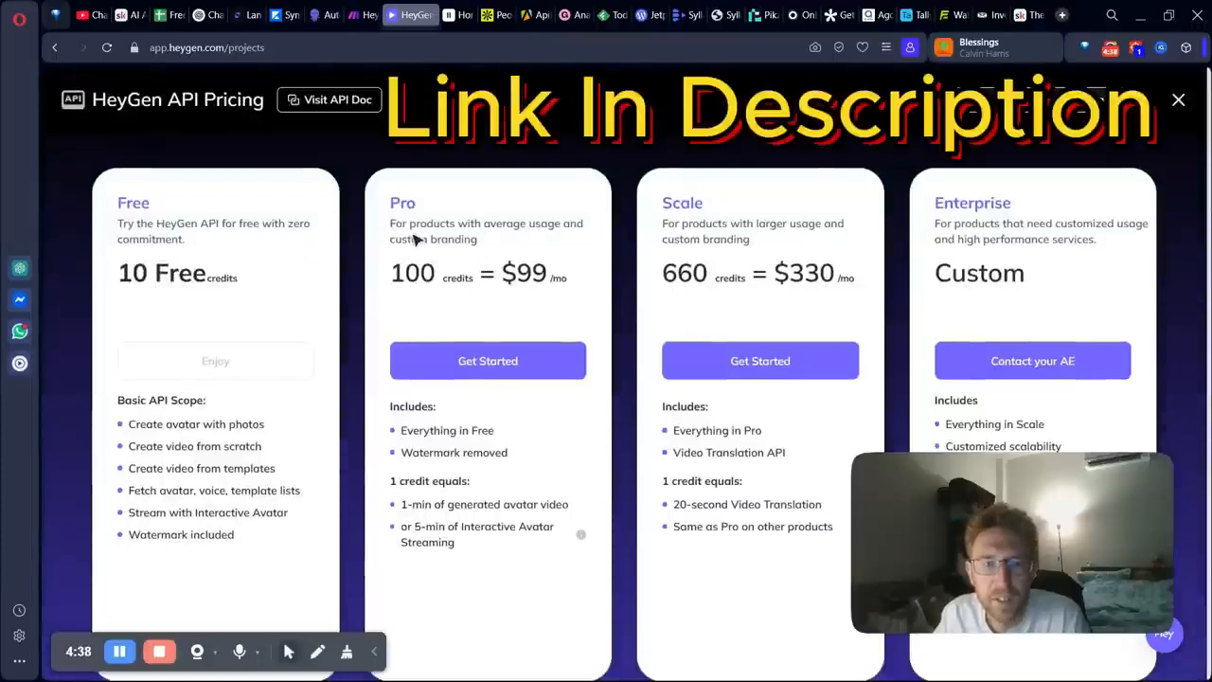
pyautogui.moveTo(413, 235); pyautogui.dragTo(562, 275)
pyautogui.click(411, 333)
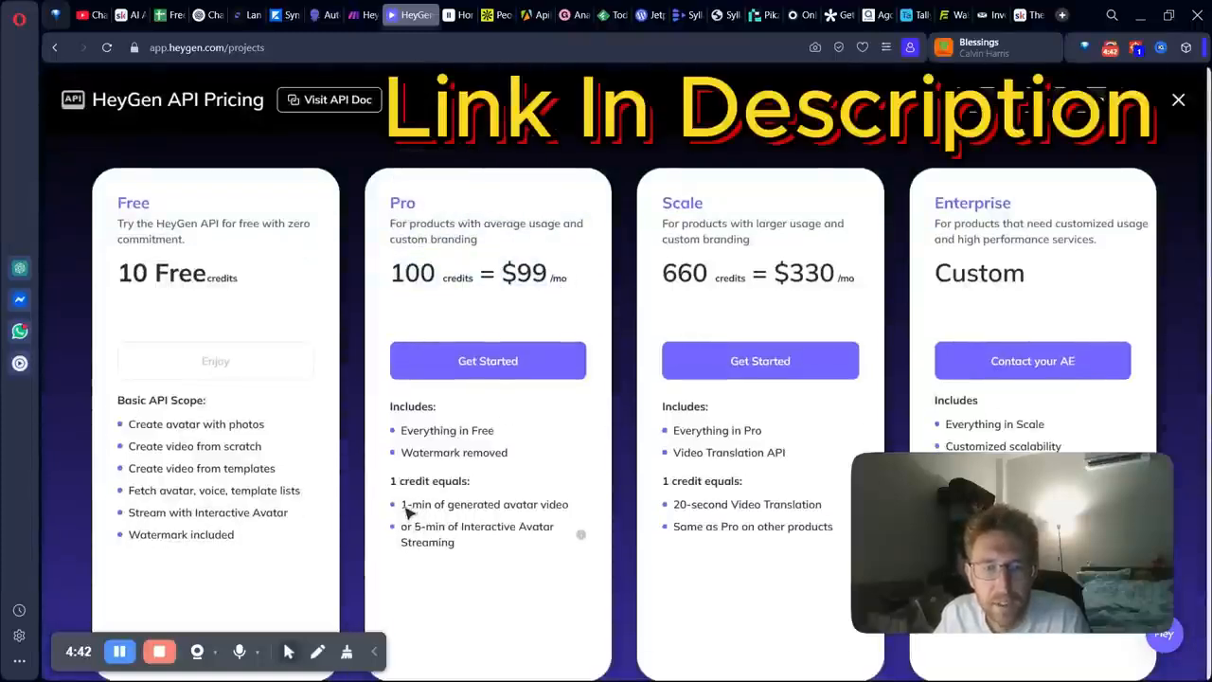
pyautogui.moveTo(401, 505); pyautogui.dragTo(571, 513)
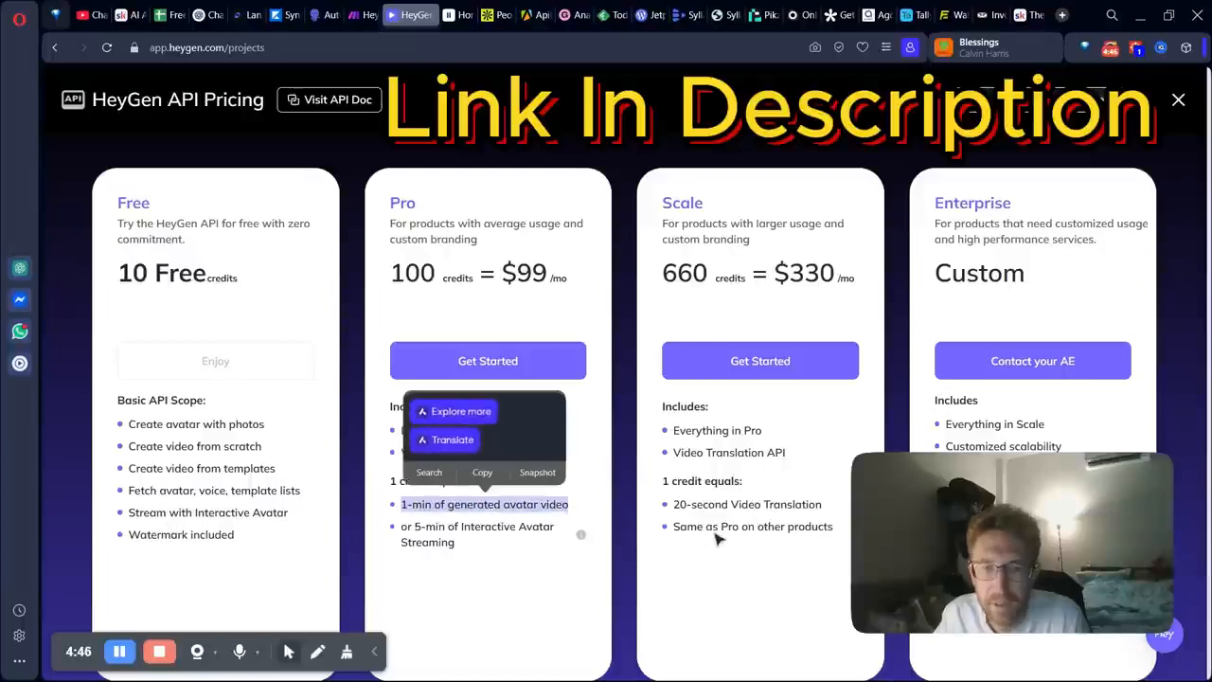
pyautogui.moveTo(446, 526); pyautogui.dragTo(518, 564)
pyautogui.click(519, 564)
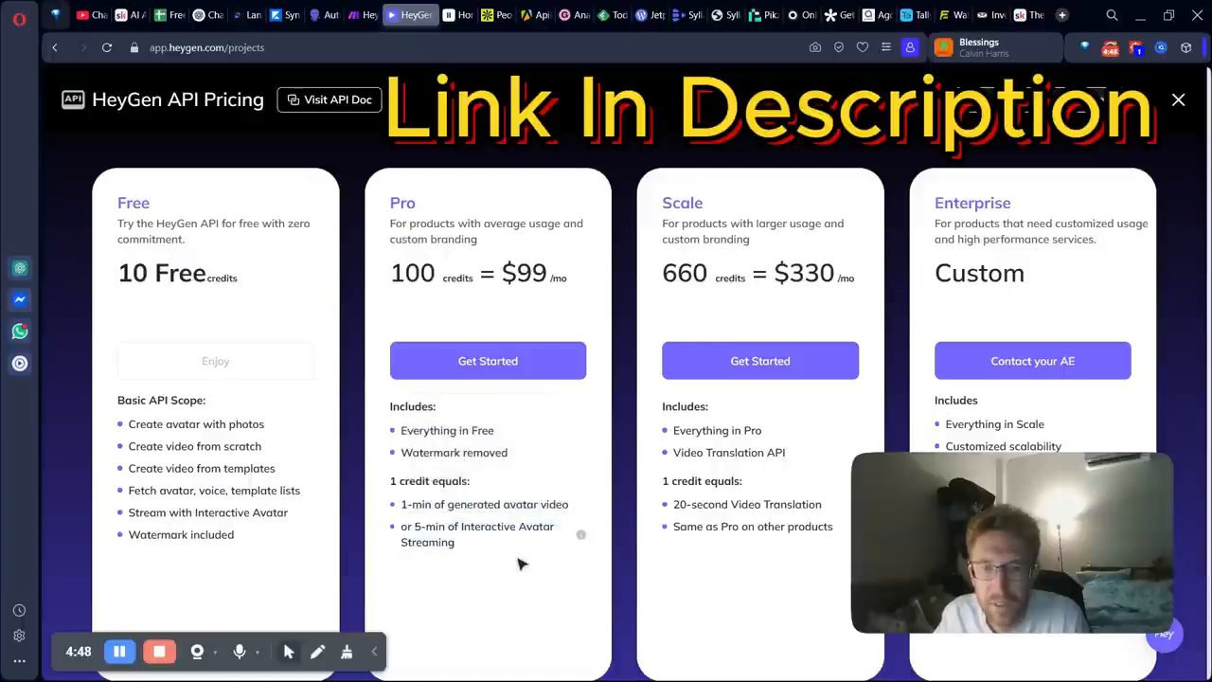
# - Examine the Scale plan's price and the Free plan's credits, and close the API pricing and plans windows
pyautogui.moveTo(1034, 505); pyautogui.dragTo(1025, 528)
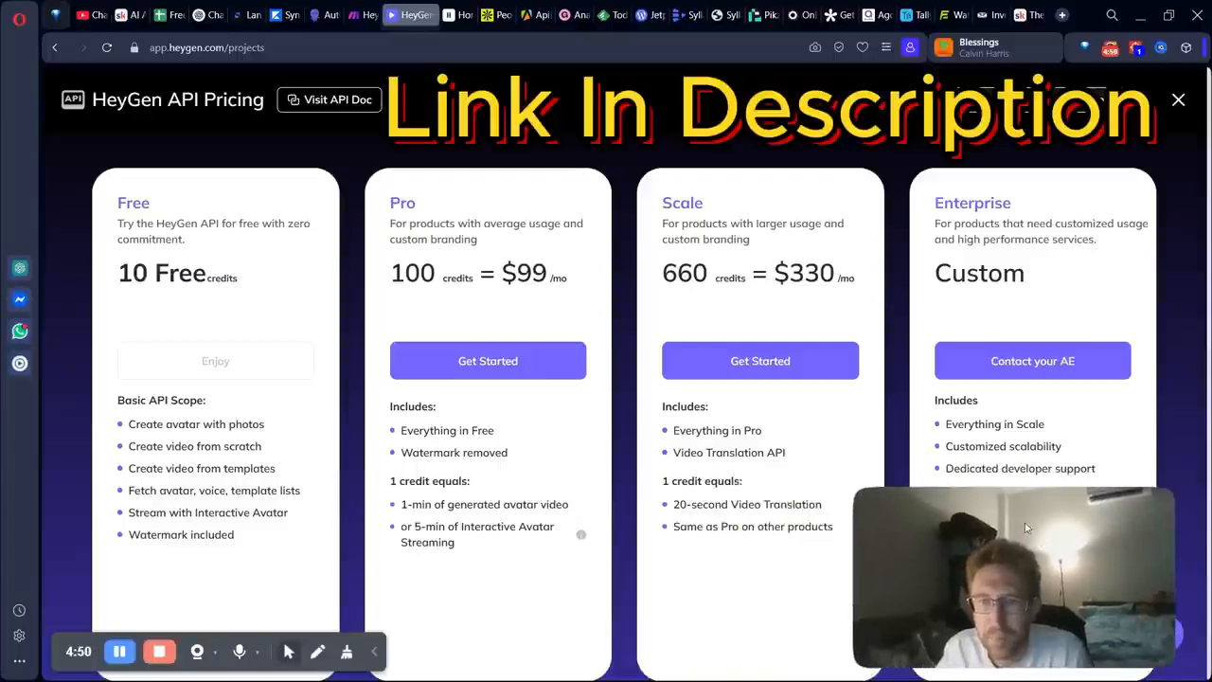
pyautogui.moveTo(769, 275); pyautogui.dragTo(855, 278)
pyautogui.click(855, 278)
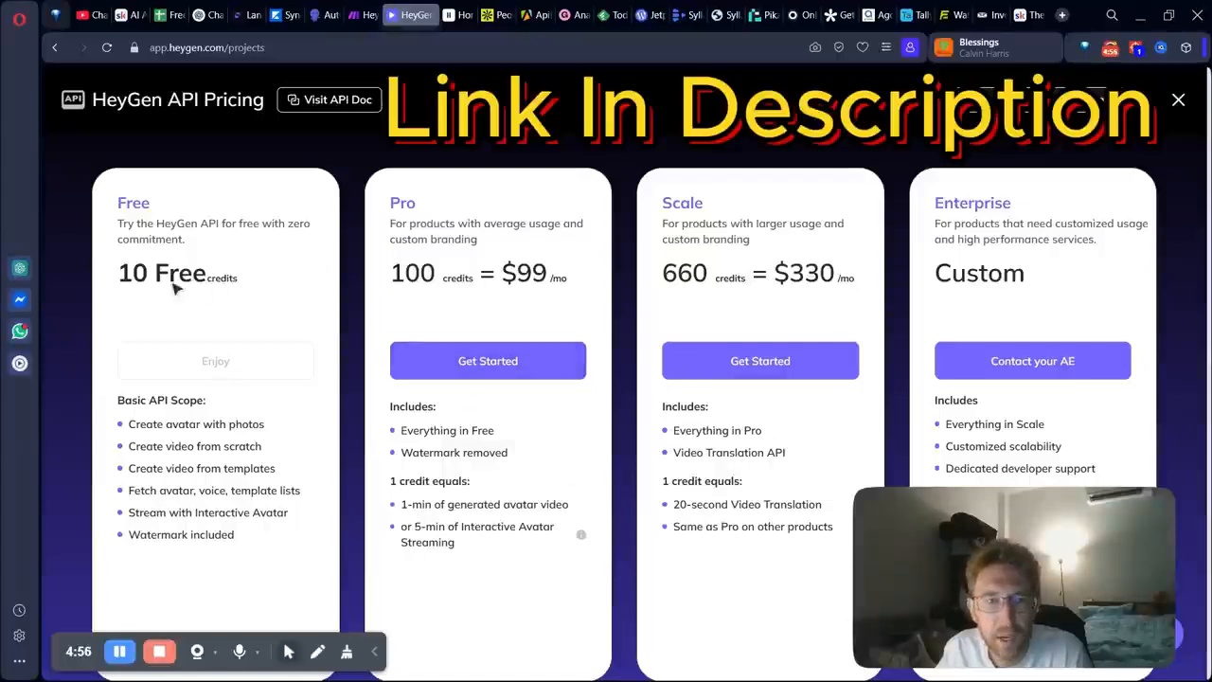
pyautogui.moveTo(156, 277); pyautogui.dragTo(243, 285)
pyautogui.click(243, 287)
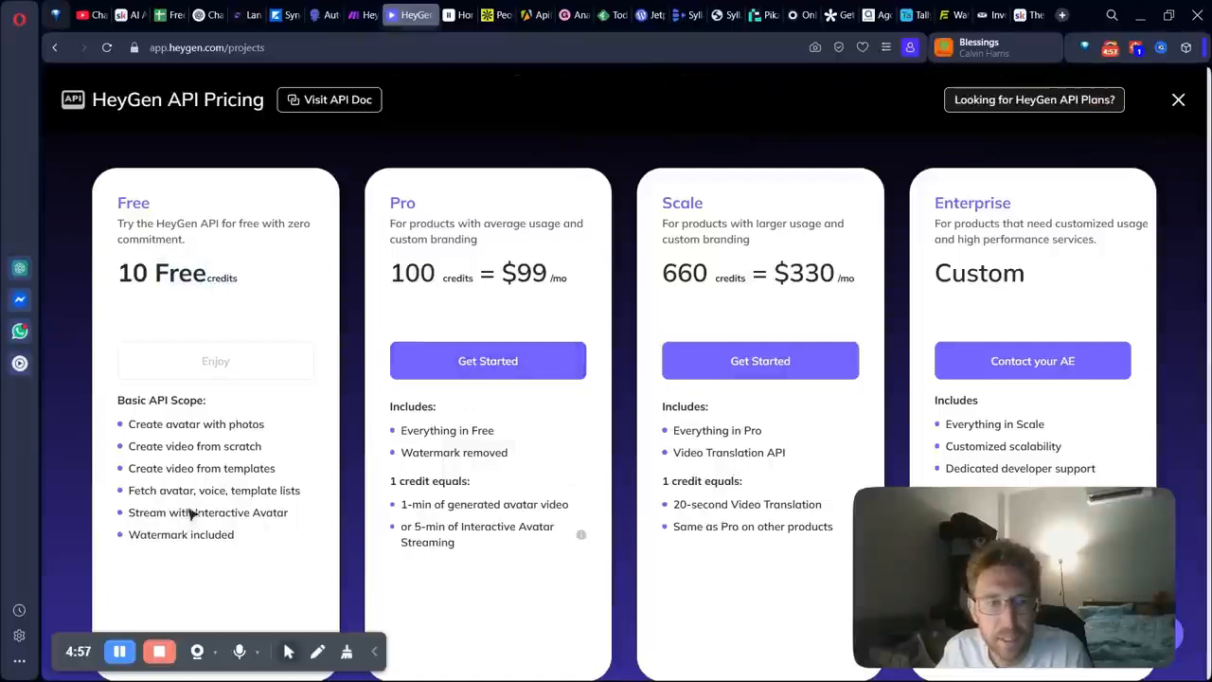
pyautogui.click(1179, 100)
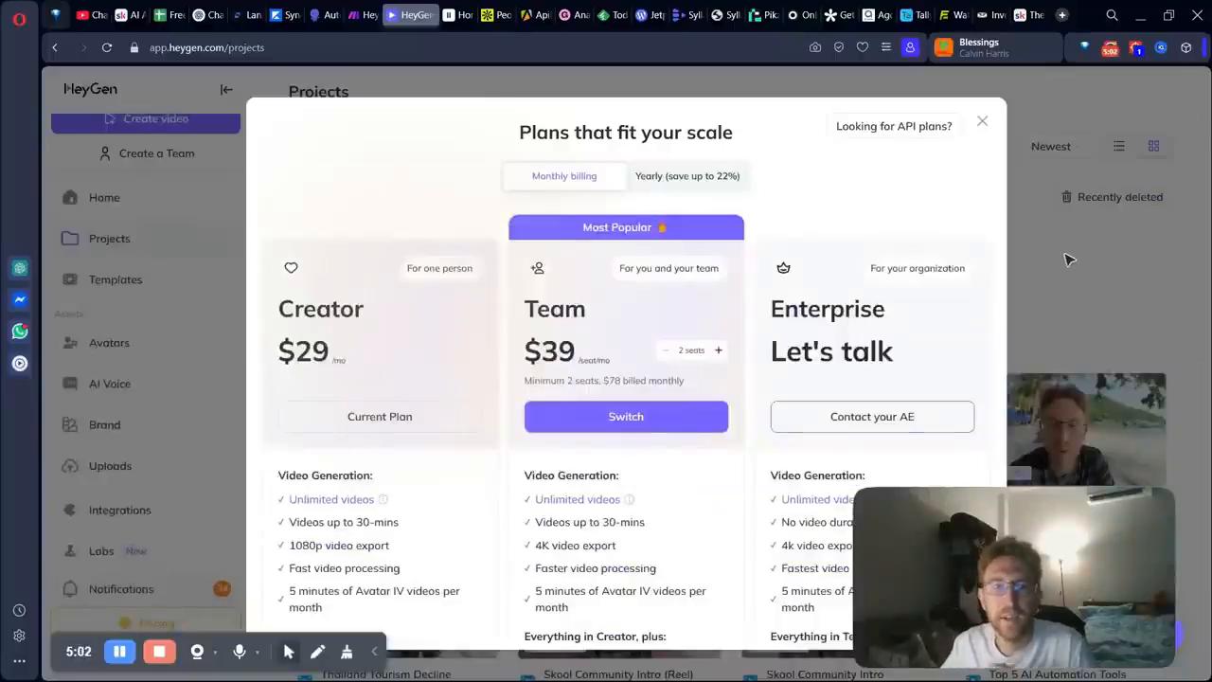
pyautogui.click(980, 122)
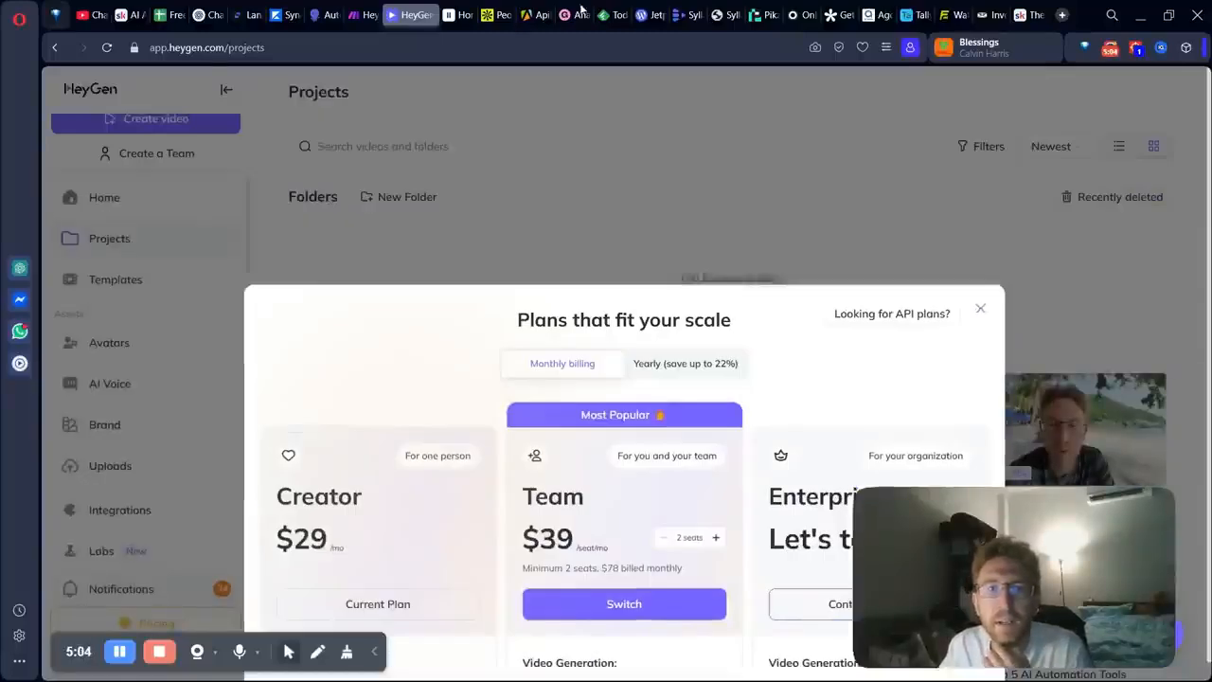
# - Switch to Make and stop the running HeyGen AI Video Generator (YouTube) scenario
pyautogui.click(371, 13)
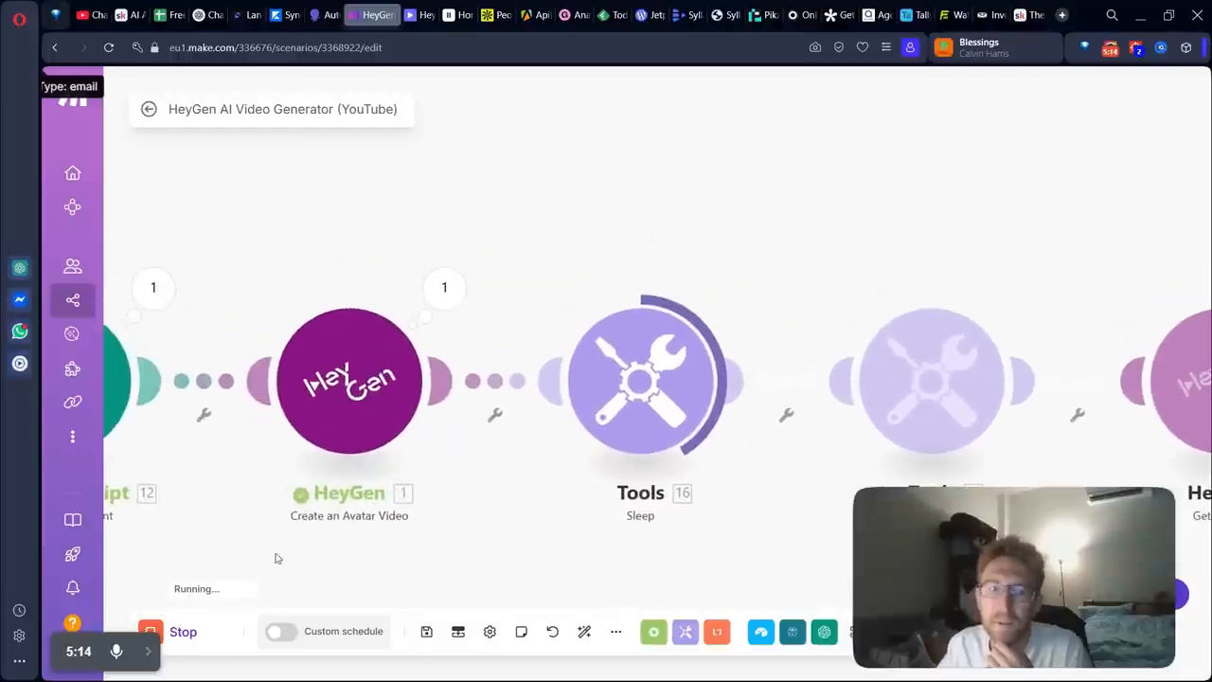
pyautogui.click(183, 634)
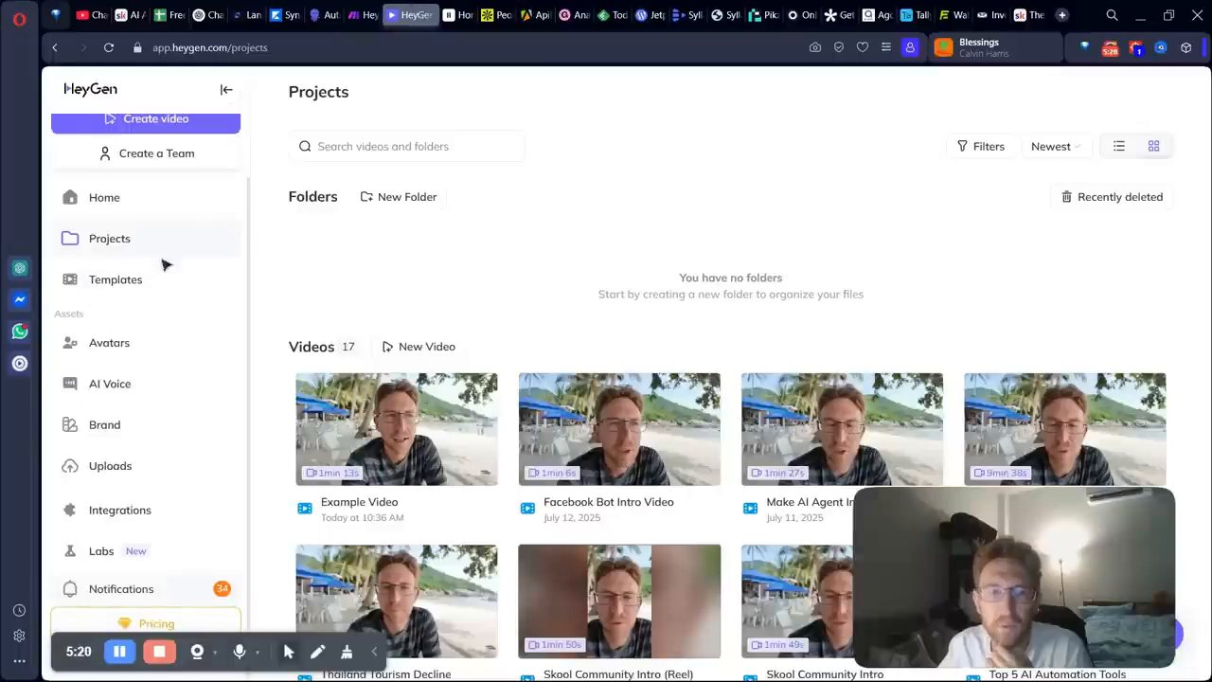
pyautogui.scroll(1, 216, 205)
pyautogui.click(203, 193)
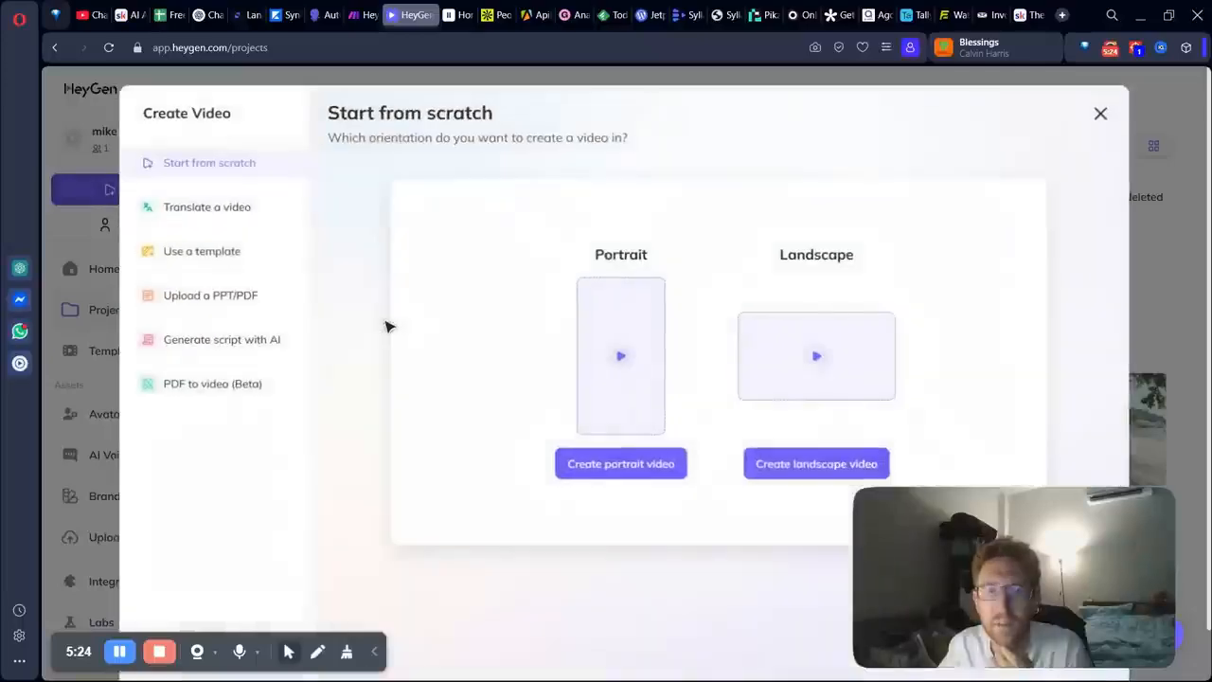
pyautogui.click(1100, 114)
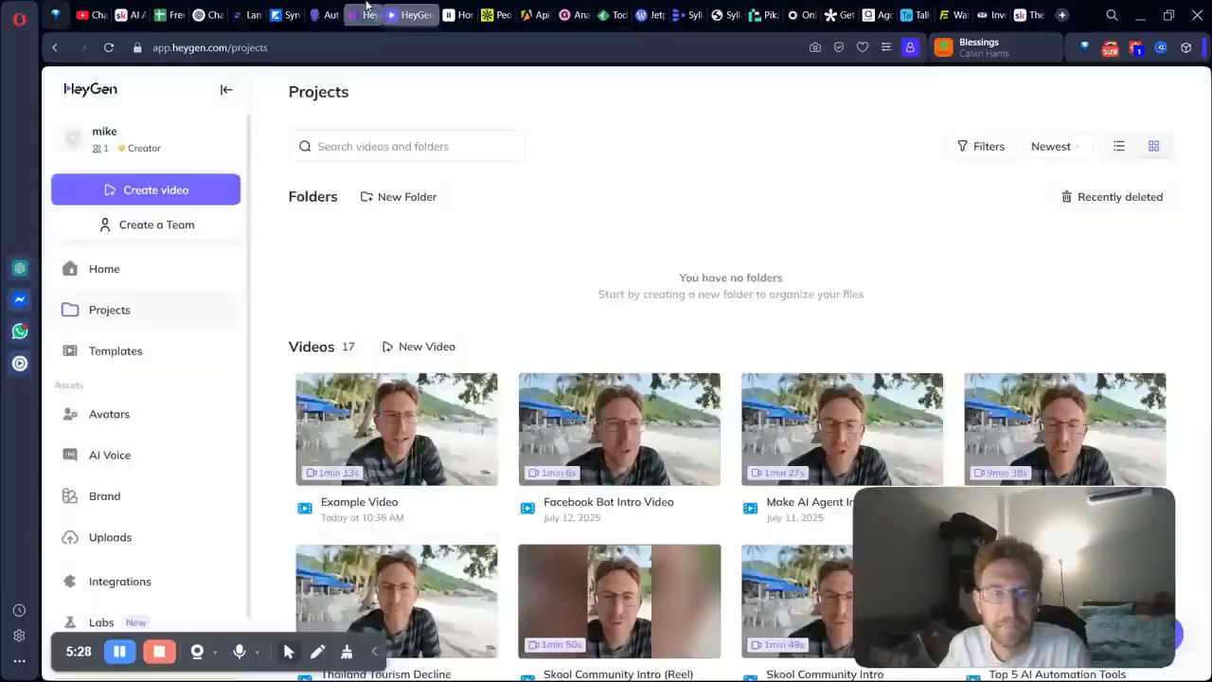
# - Return to Make, leave the scenario for the All scenarios list and save its pending changes
pyautogui.click(372, 15)
pyautogui.click(81, 304)
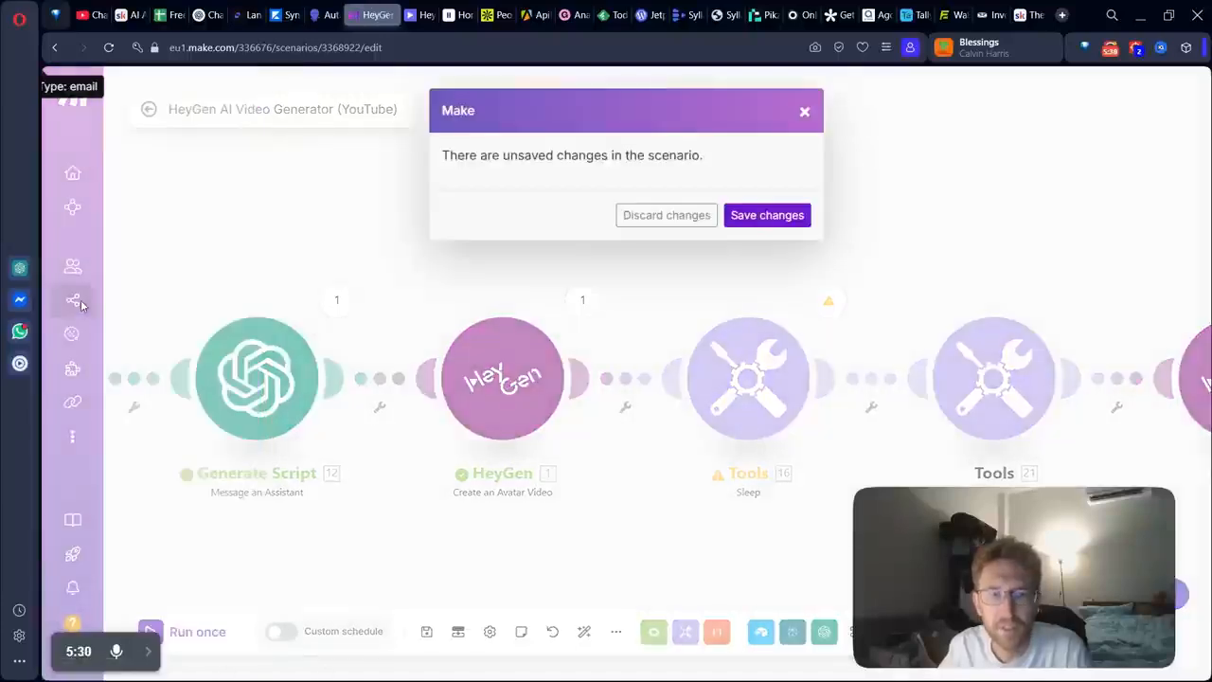
pyautogui.click(774, 224)
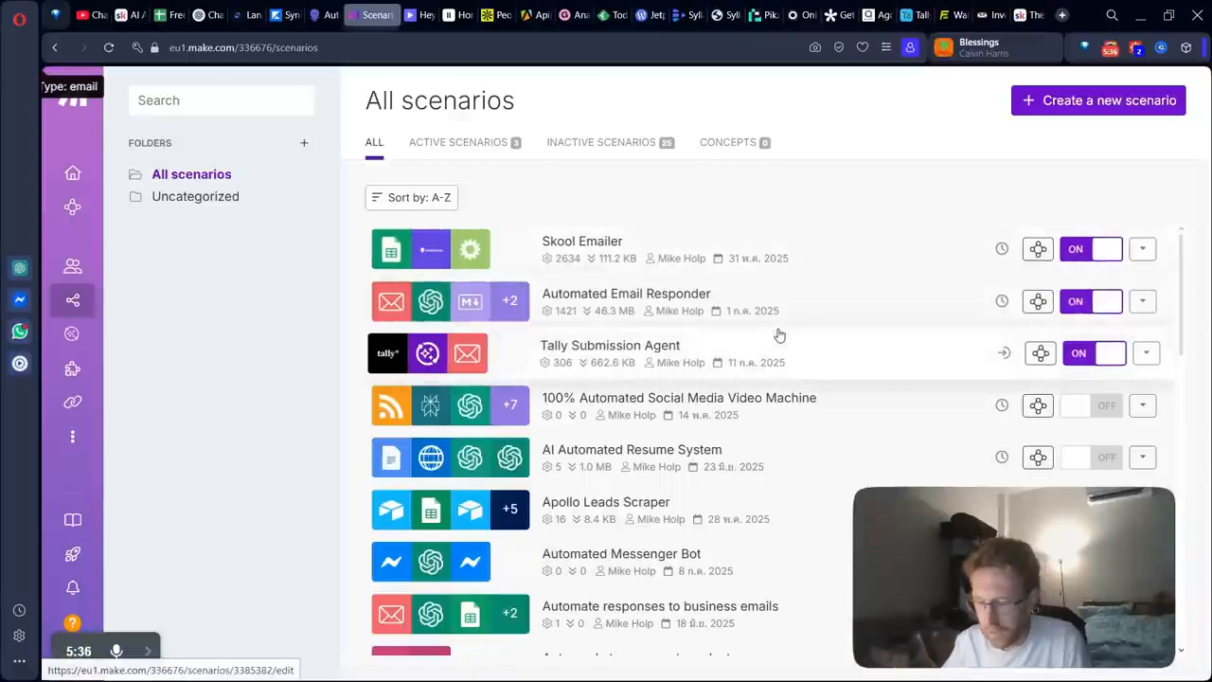
# - Find "script" on the scenarios page and open the scenario Research Topic & Create Video Script for editing
pyautogui.hotkey('ctrl', 'f')
pyautogui.write('cleate')
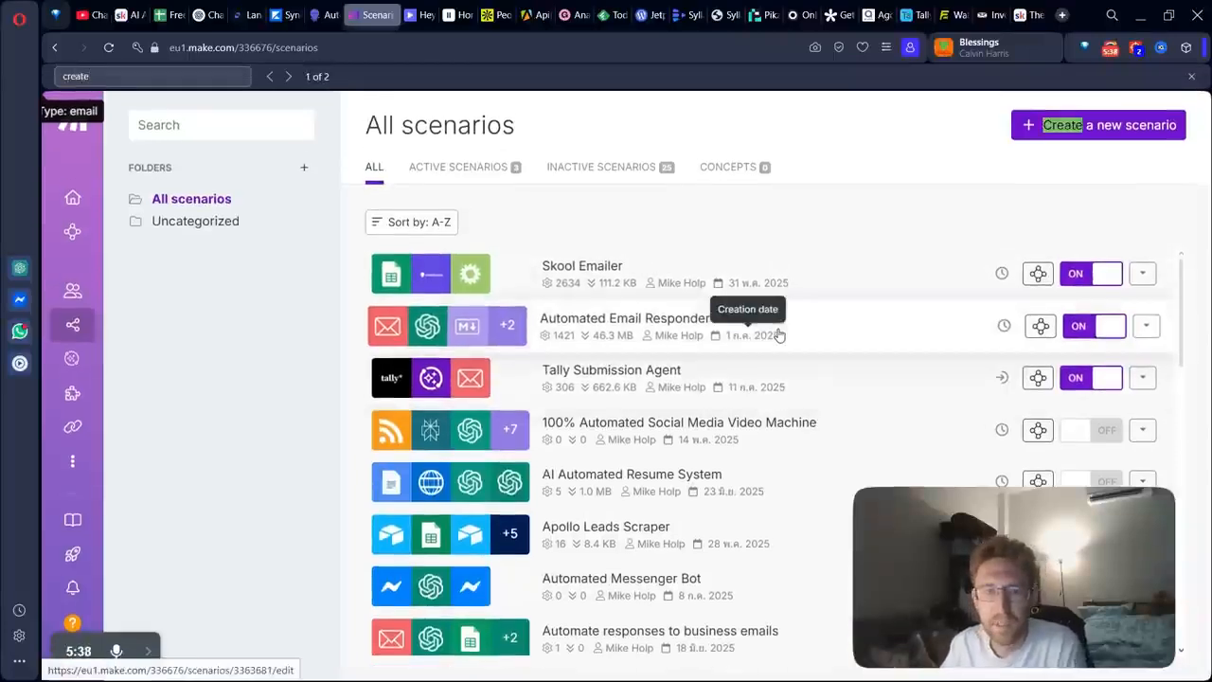
pyautogui.press('BackSpace')
pyautogui.press('BackSpace')
pyautogui.press('BackSpace')
pyautogui.press('BackSpace')
pyautogui.press('BackSpace')
pyautogui.press('BackSpace')
pyautogui.write('sc')
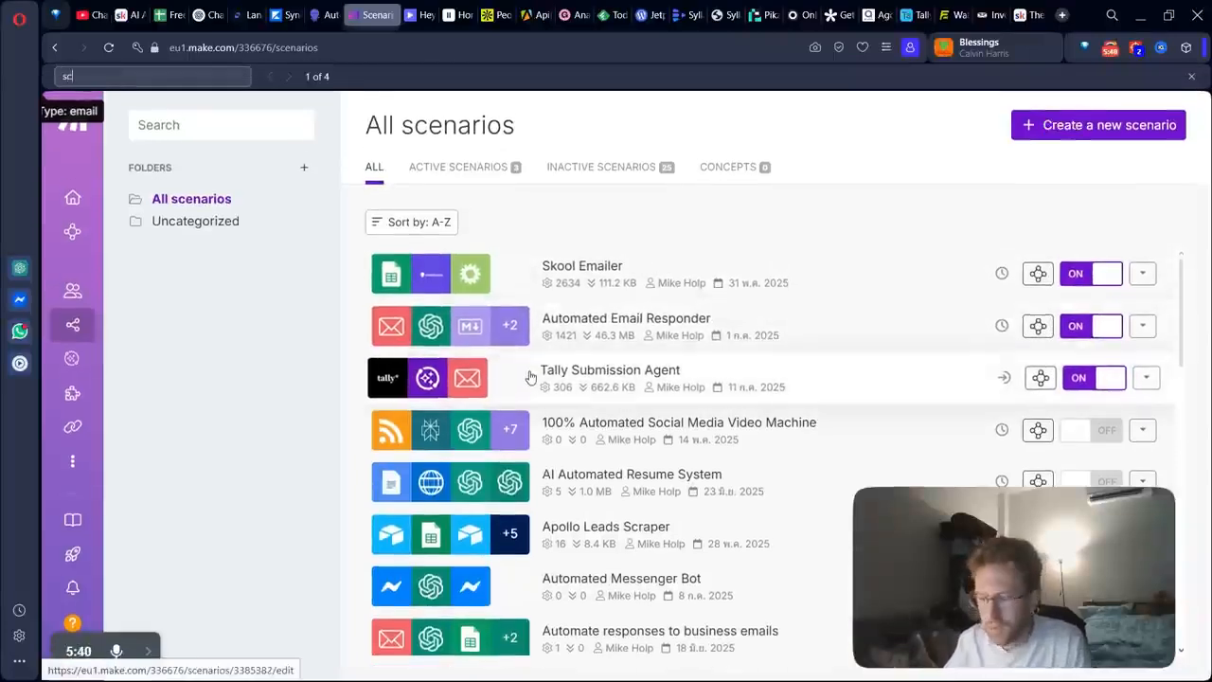
pyautogui.write('ript')
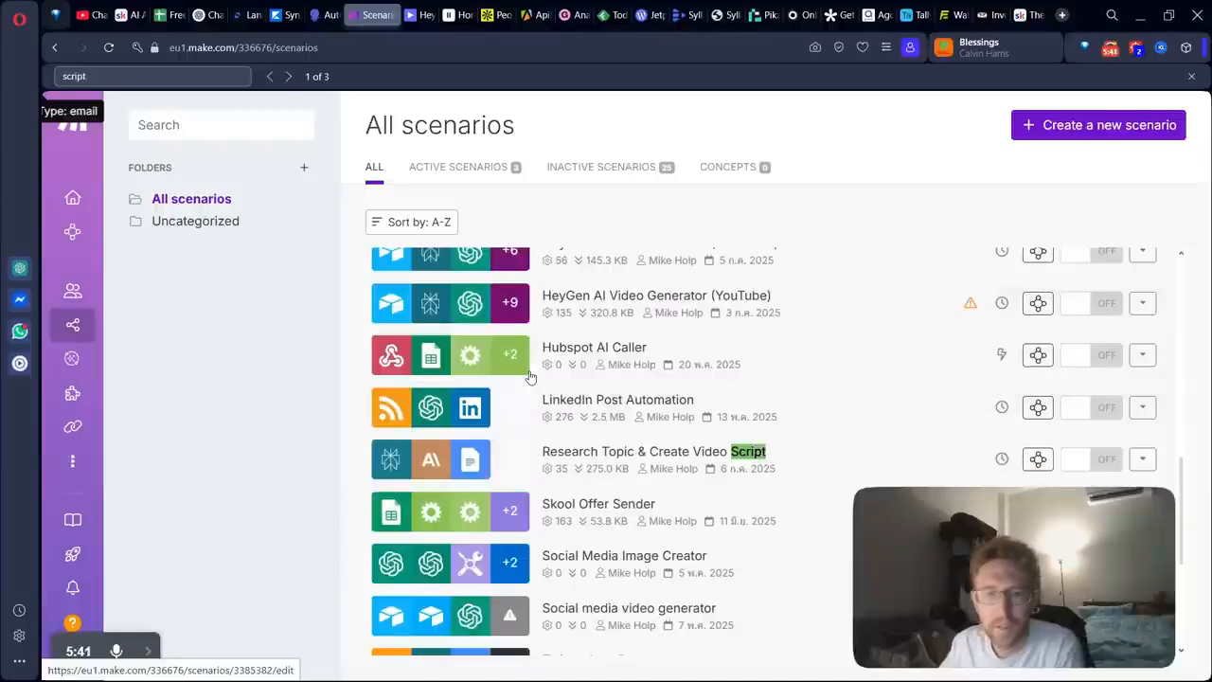
pyautogui.click(644, 454)
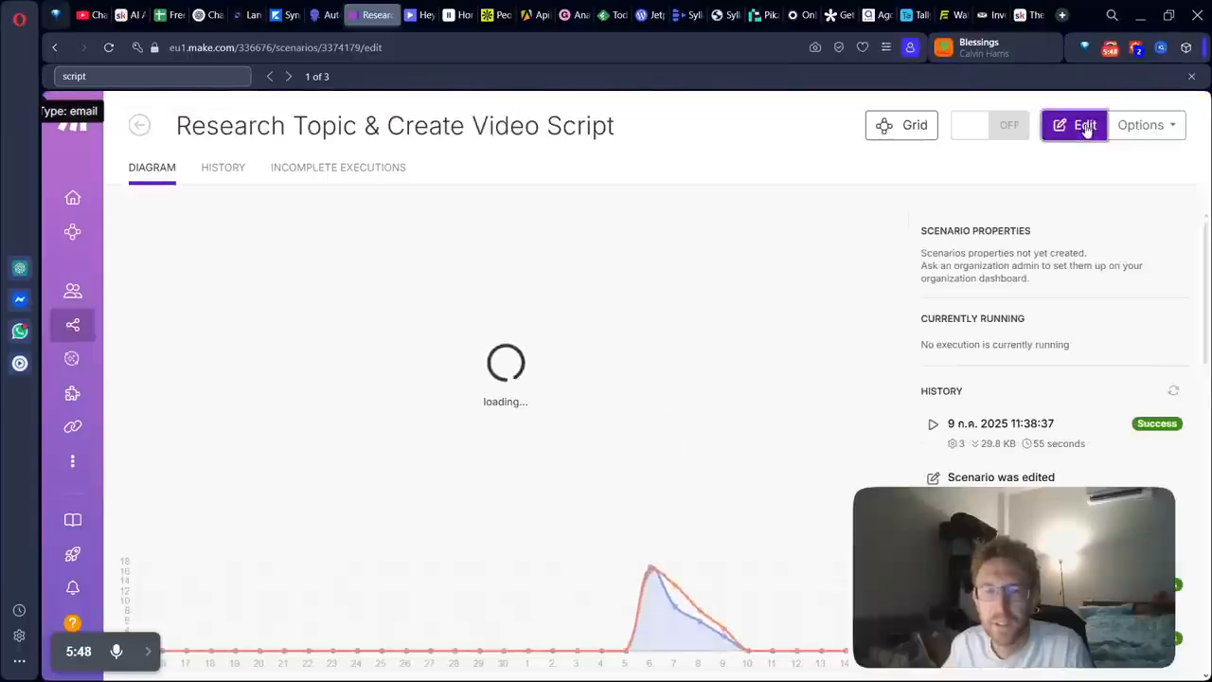
pyautogui.click(1086, 129)
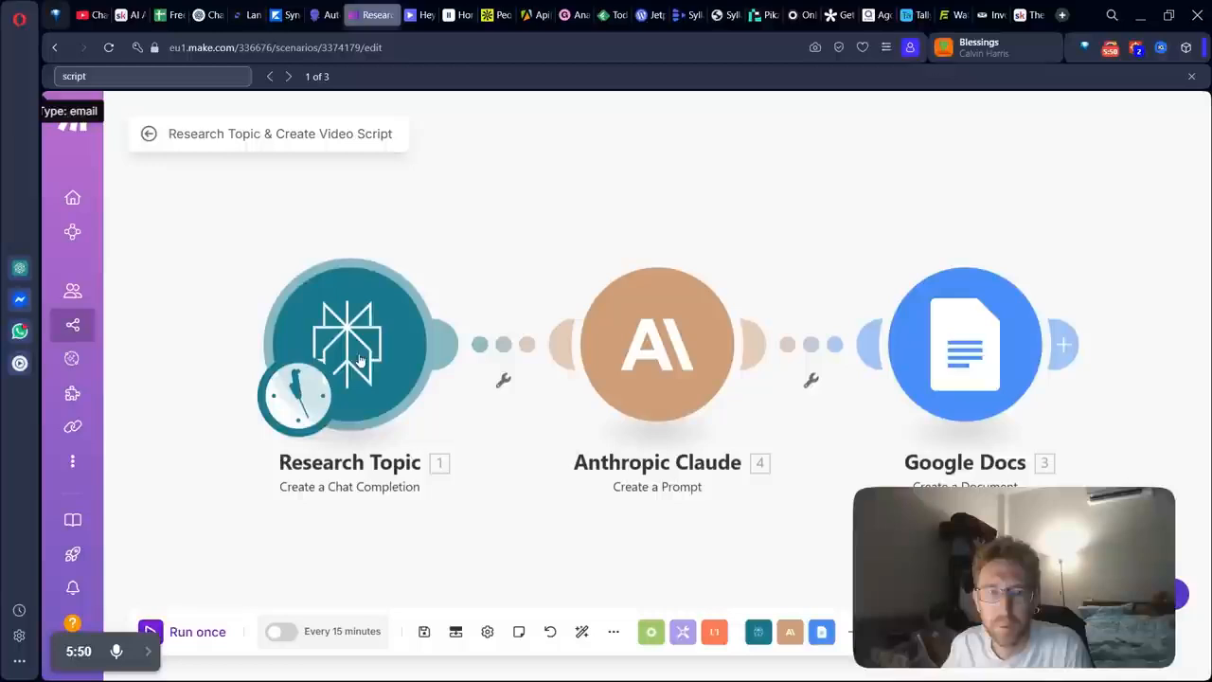
# - Clear the Research Topic module's message content, paste "best long-term visas for thailand" back in and save the module
pyautogui.click(416, 405)
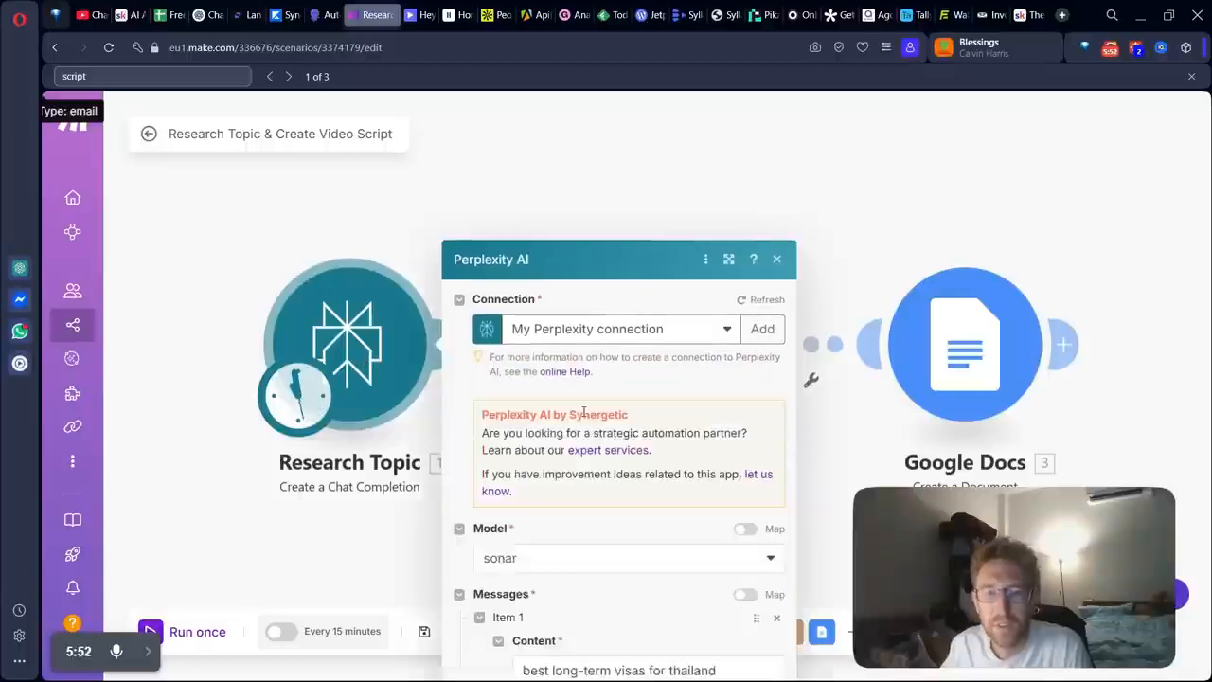
pyautogui.tripleClick(556, 521)
pyautogui.hotkey('ctrl', 'c')
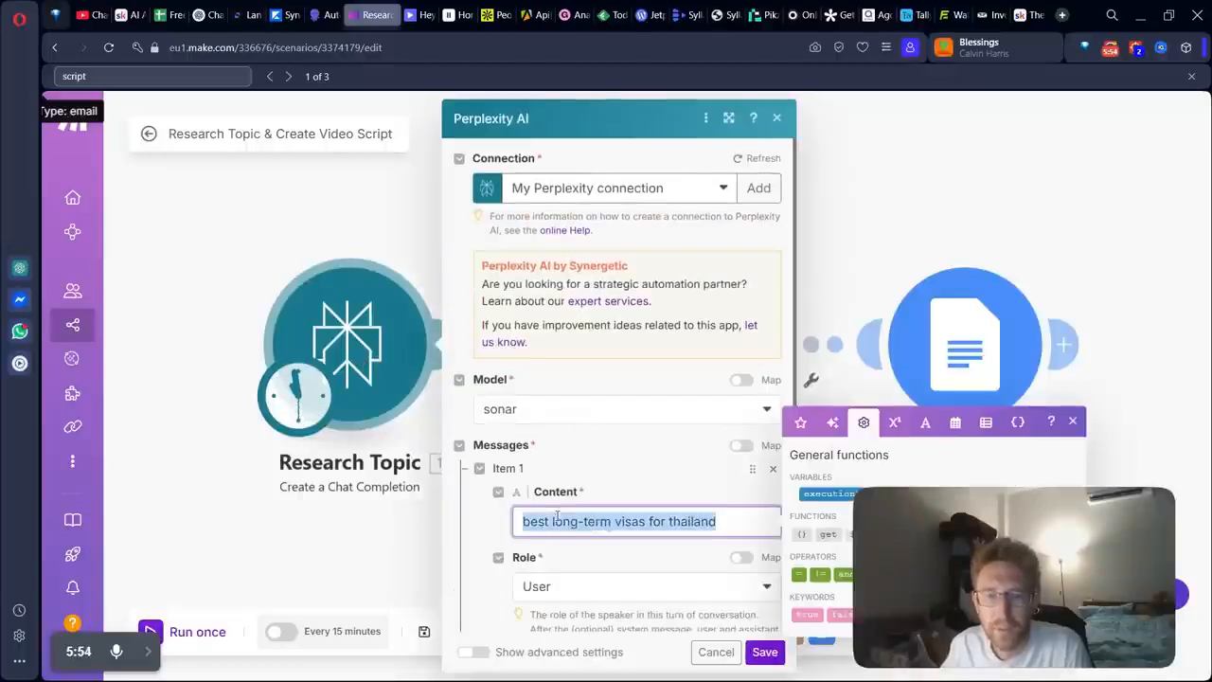
pyautogui.press('BackSpace')
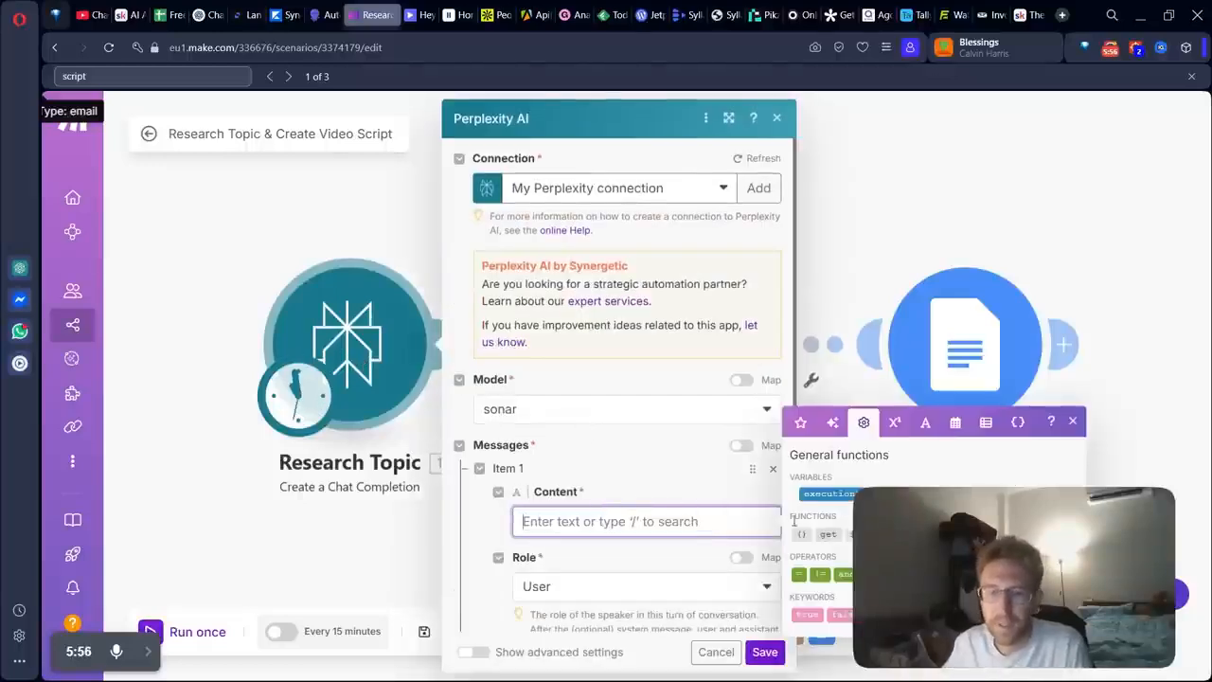
pyautogui.click(763, 654)
pyautogui.click(576, 526)
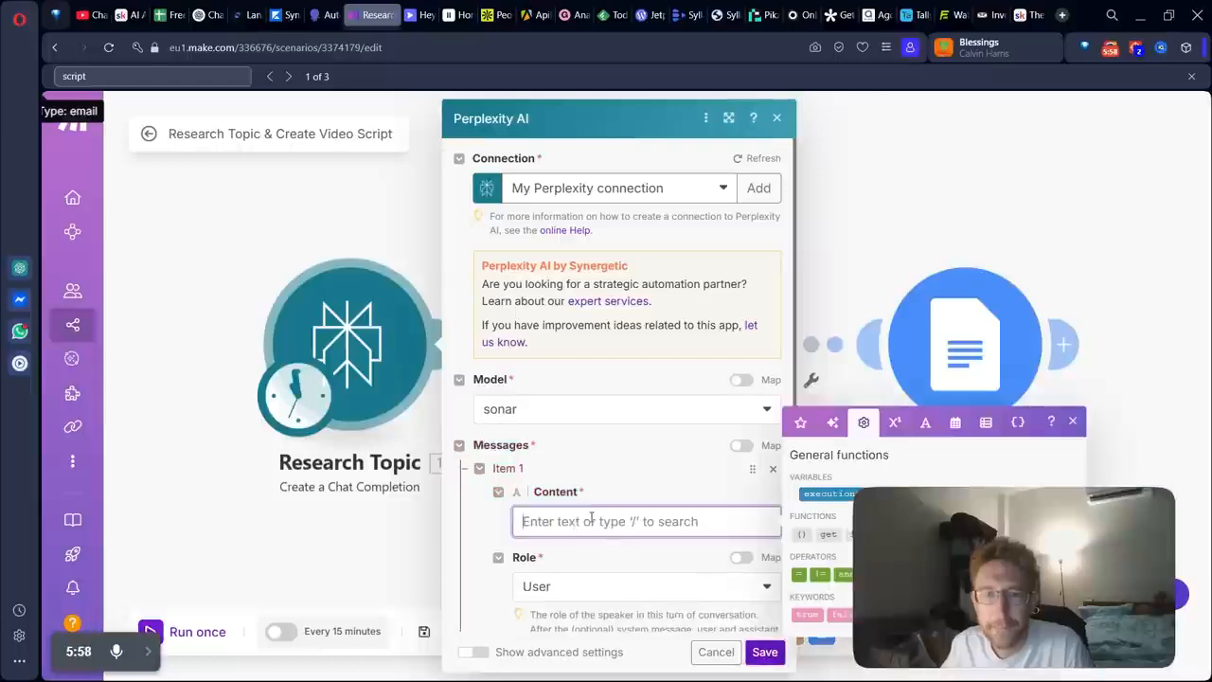
pyautogui.hotkey('ctrl', 'v')
pyautogui.click(767, 652)
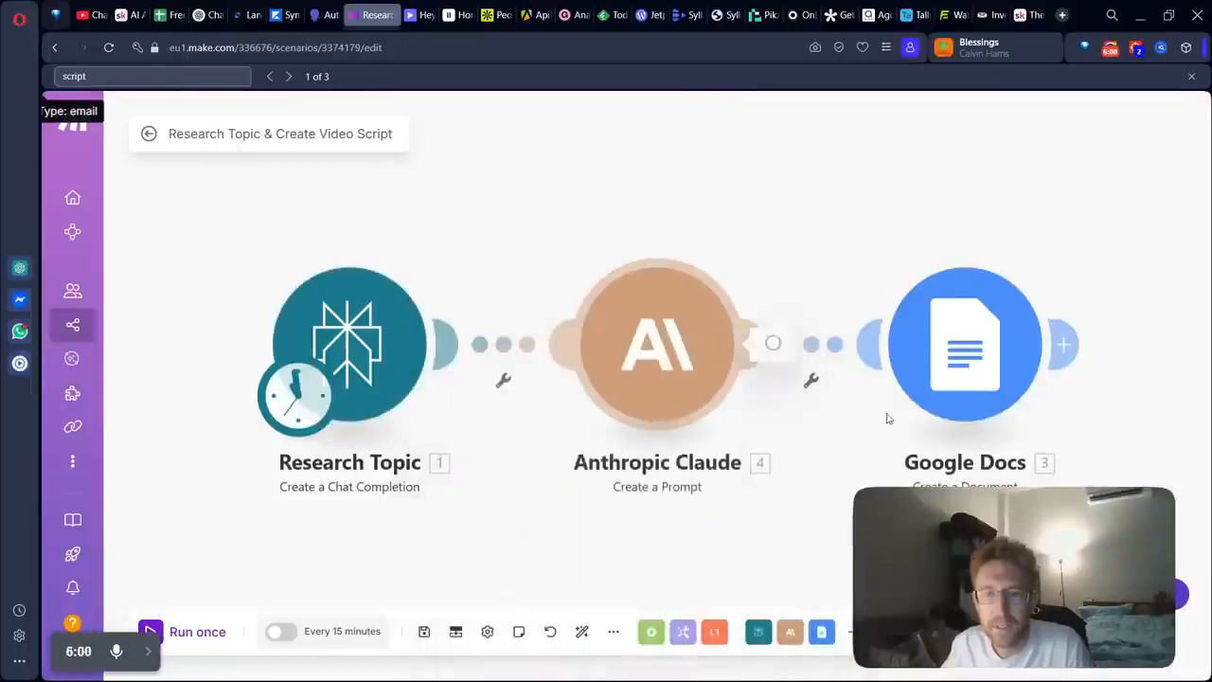
# - Review the script prompt in the Anthropic Claude module, save the module and the scenario, and close the page search
pyautogui.click(767, 374)
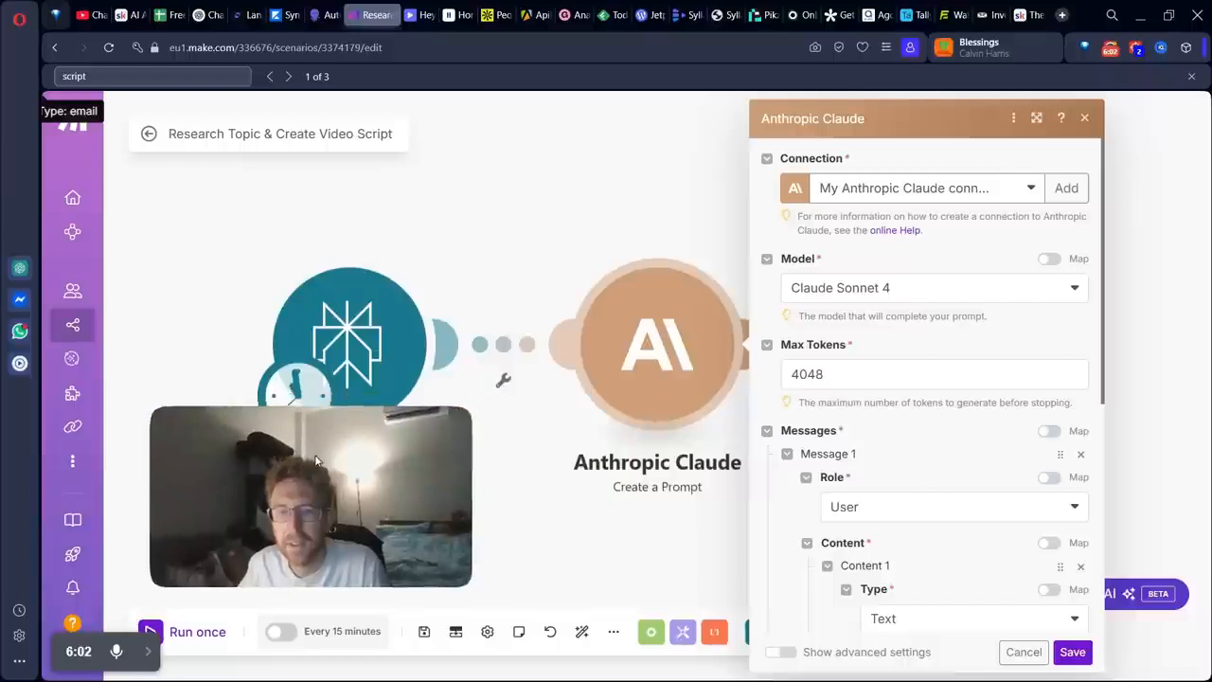
pyautogui.scroll(-5, 949, 518)
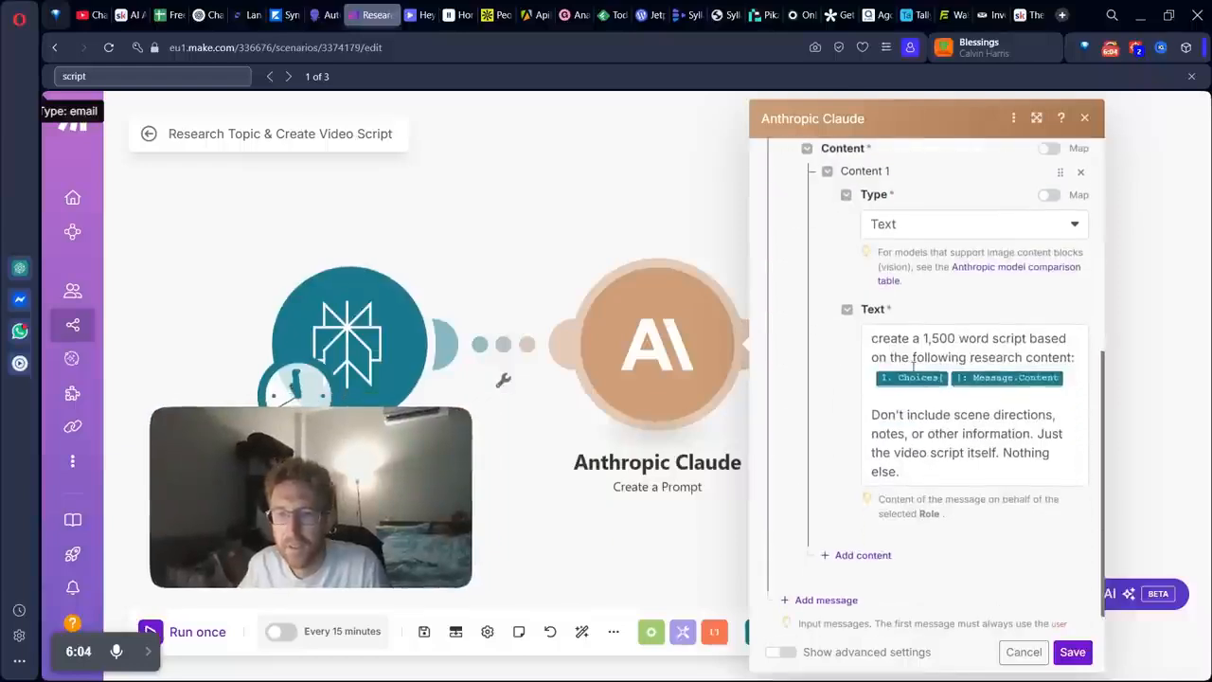
pyautogui.moveTo(876, 344); pyautogui.dragTo(1032, 436)
pyautogui.click(1032, 436)
pyautogui.click(1072, 653)
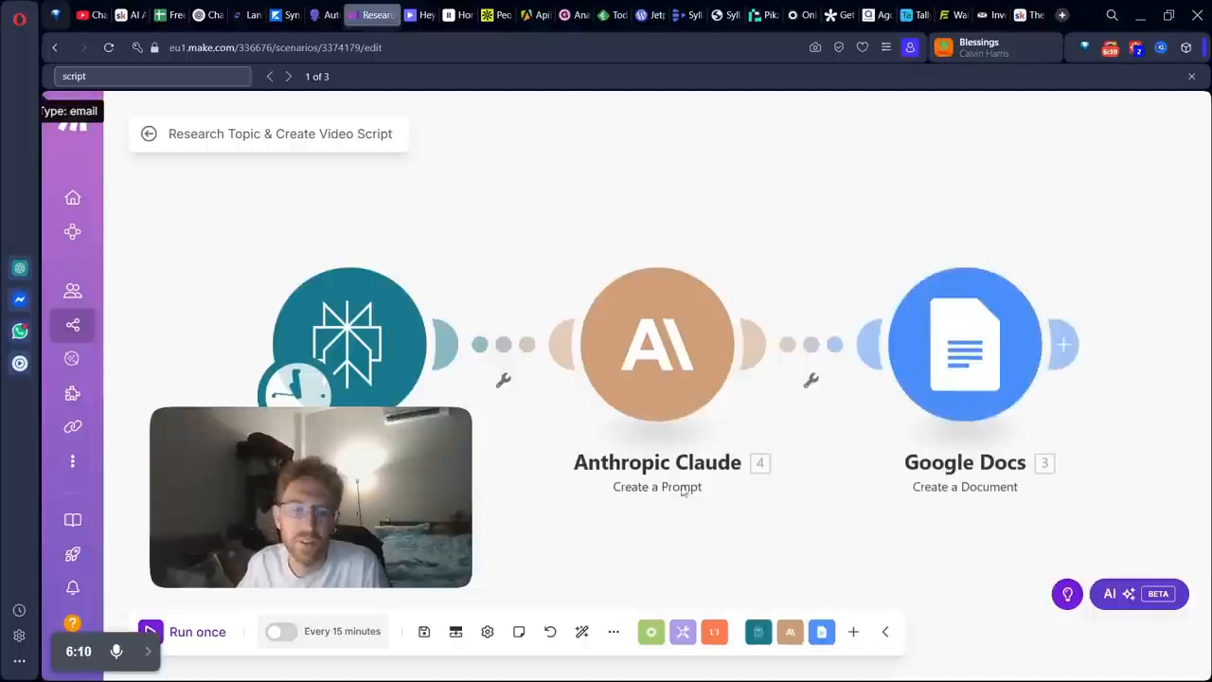
pyautogui.click(425, 631)
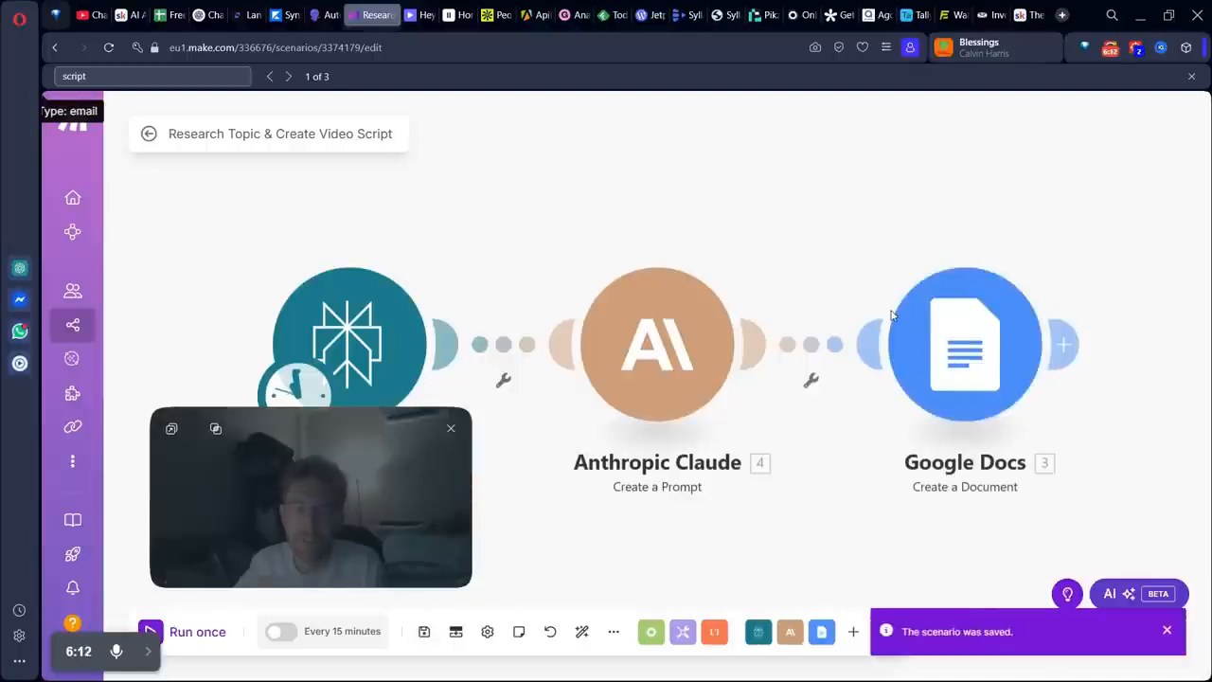
pyautogui.click(1191, 76)
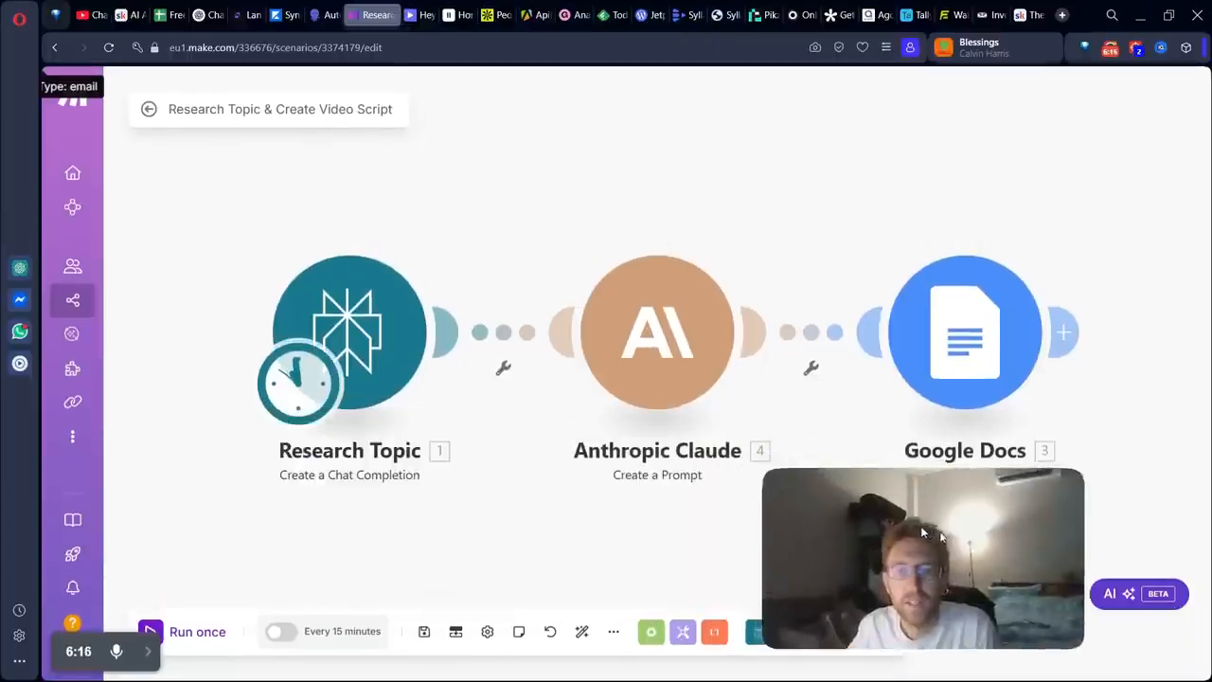
# - Switch to HeyGen and look over the videos on the Projects page
pyautogui.click(418, 6)
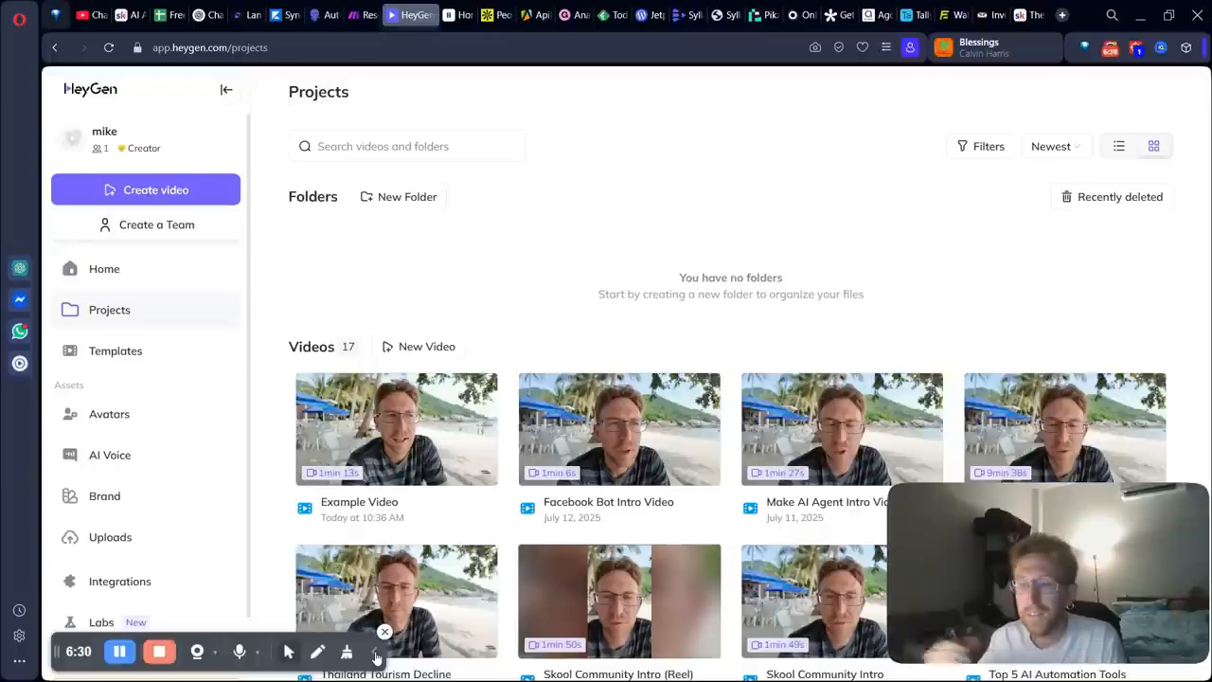
pyautogui.moveTo(1145, 581)
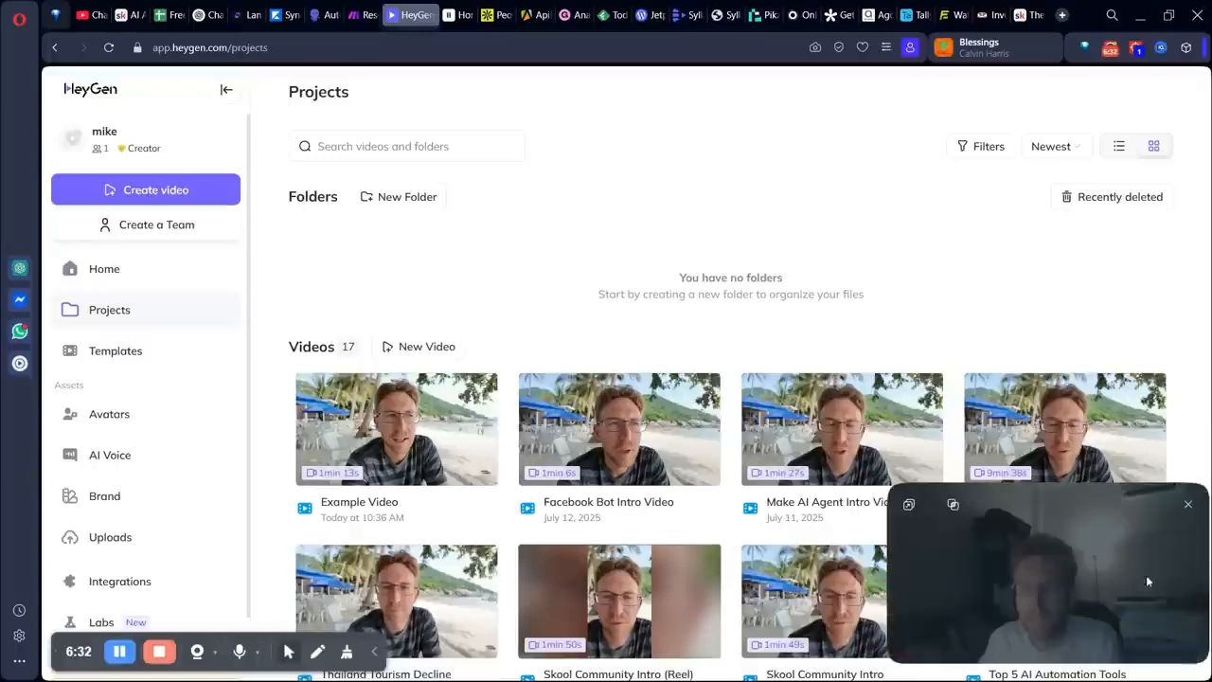
pyautogui.moveTo(1104, 554)
pyautogui.mouseDown()
pyautogui.moveTo(1083, 507)
pyautogui.moveTo(1101, 508)
pyautogui.moveTo(1094, 560)
pyautogui.mouseUp()
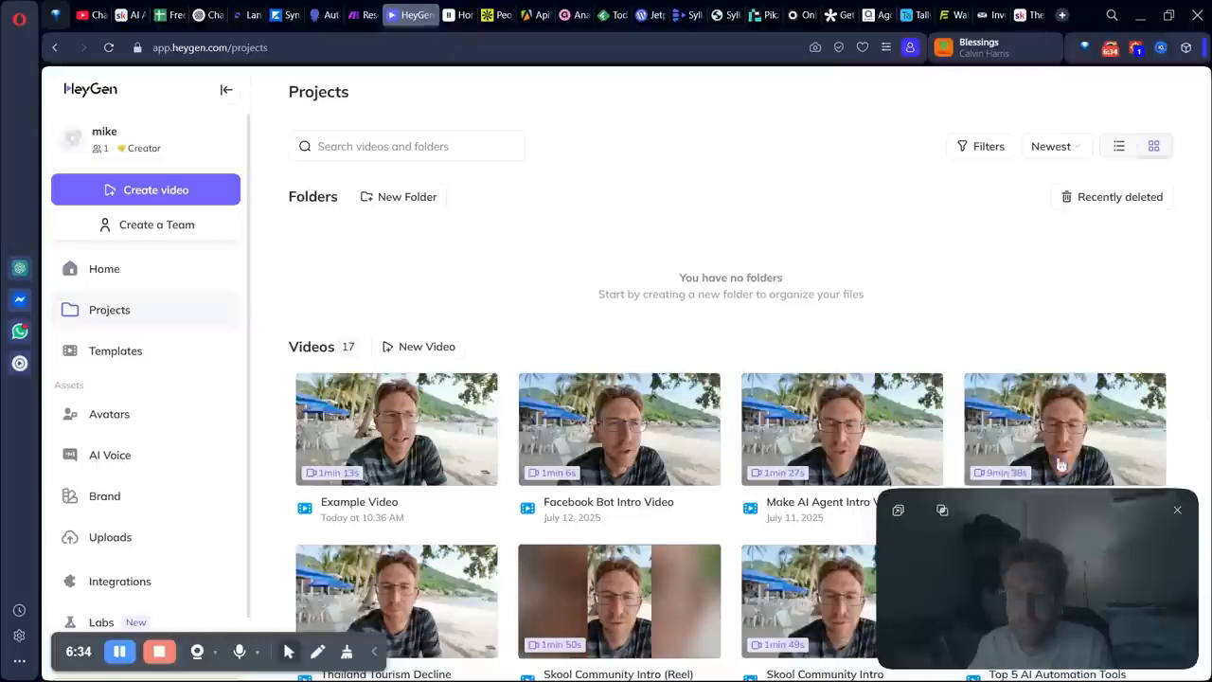
pyautogui.moveTo(1062, 455)
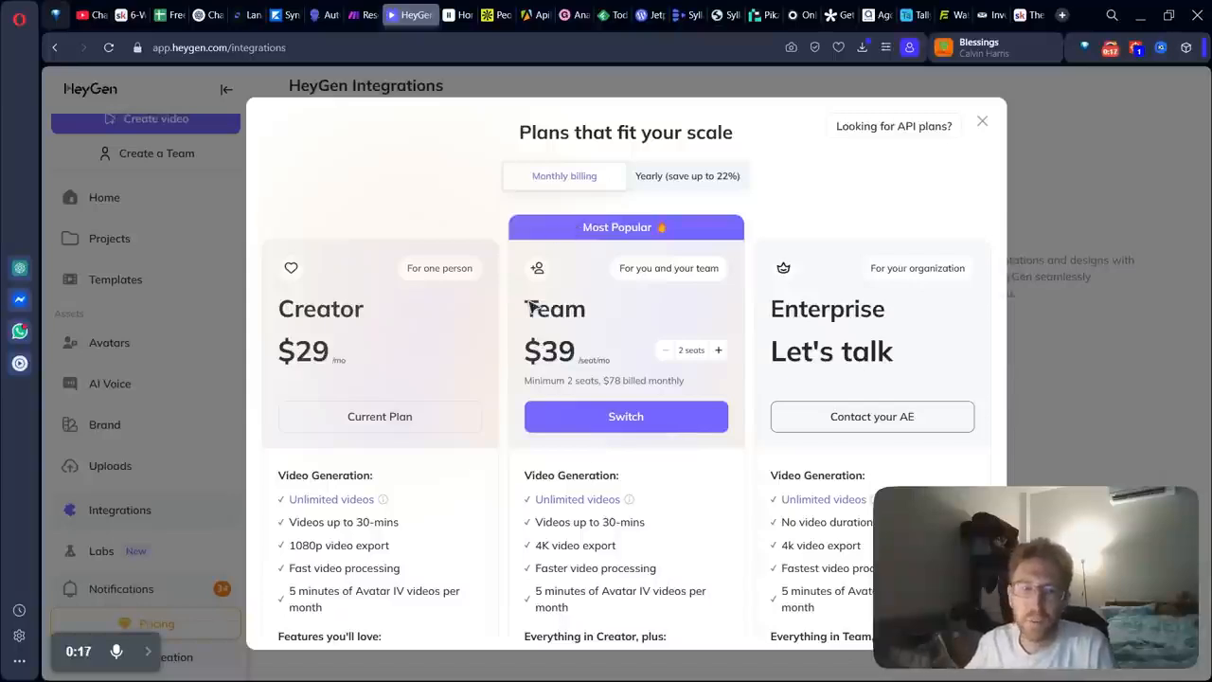
# - Compare the Creator and Team plans and examine the Creator plan's video generation allowances
pyautogui.moveTo(282, 312); pyautogui.dragTo(363, 325)
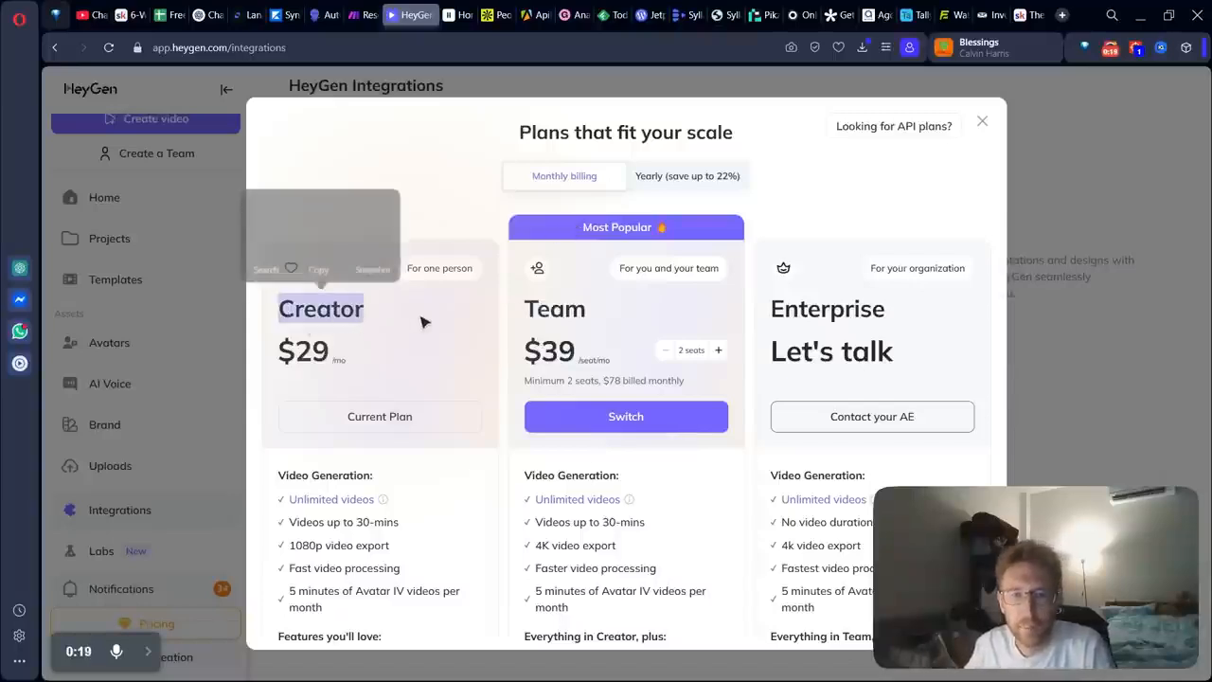
pyautogui.moveTo(536, 316); pyautogui.dragTo(649, 322)
pyautogui.scroll(-2, 423, 522)
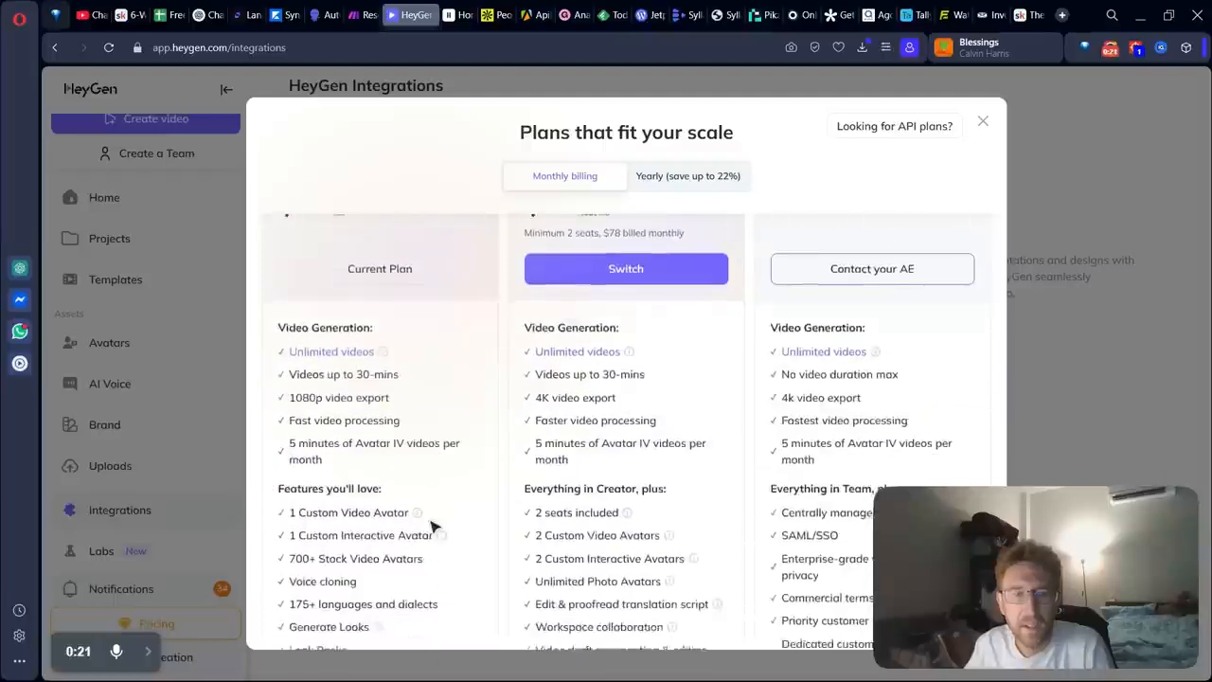
pyautogui.moveTo(290, 341); pyautogui.dragTo(396, 352)
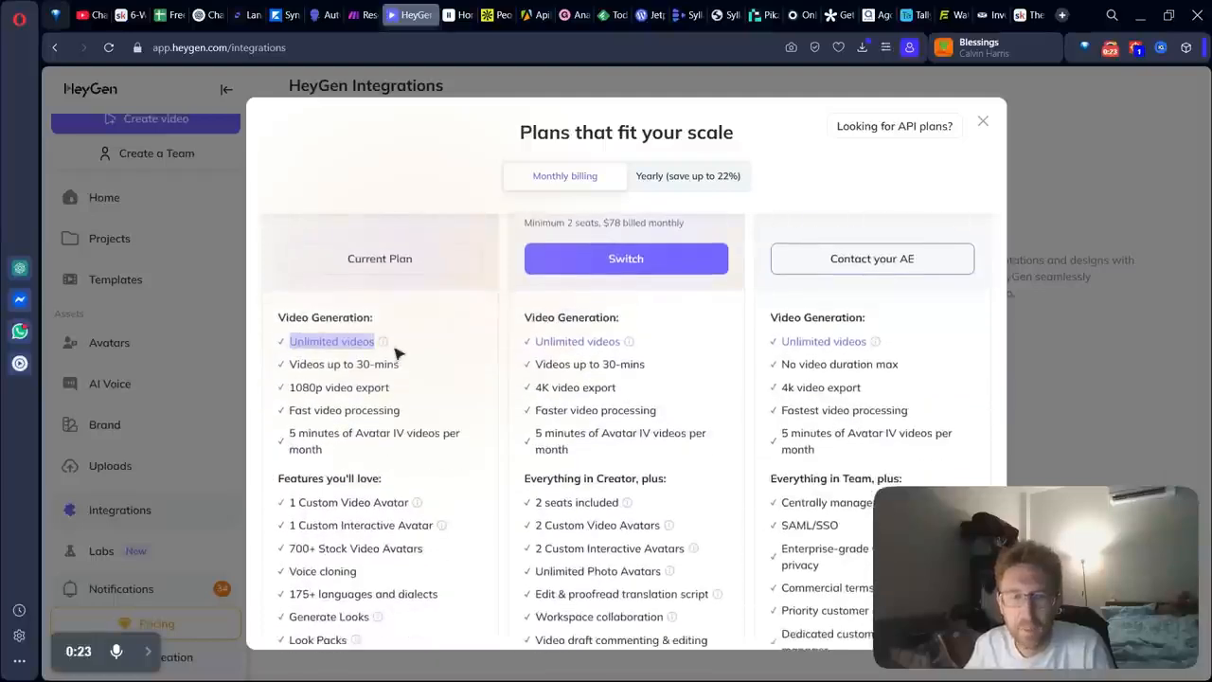
pyautogui.moveTo(297, 365); pyautogui.dragTo(425, 386)
pyautogui.click(322, 392)
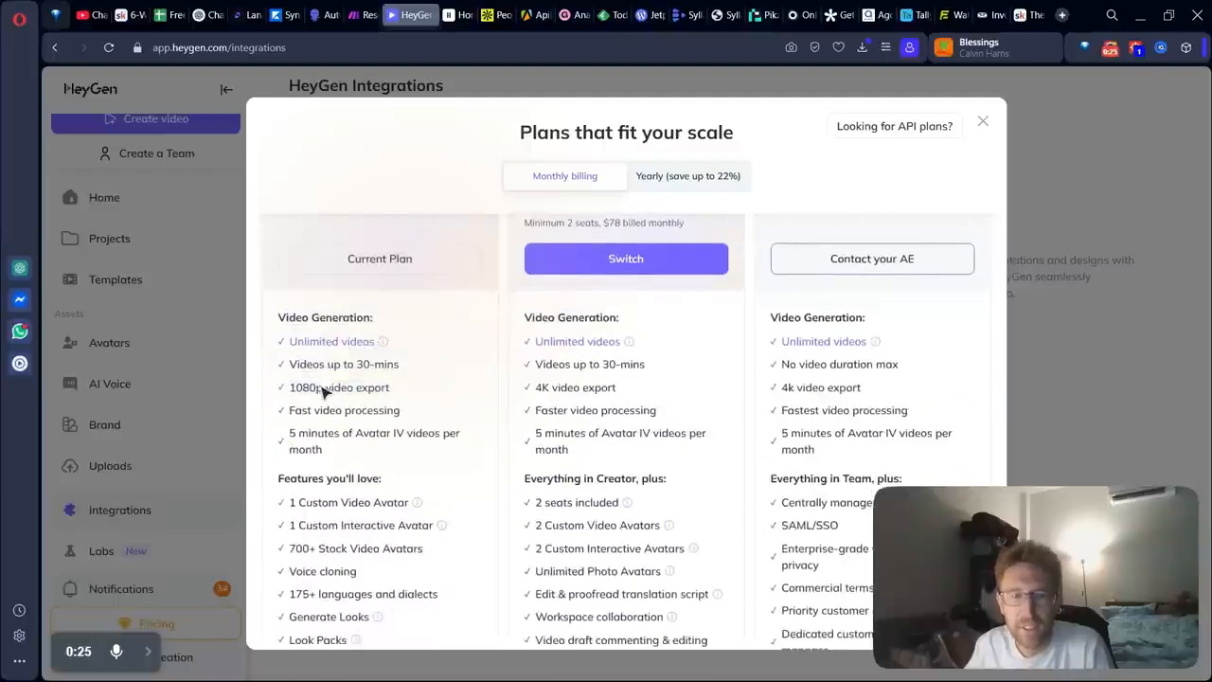
pyautogui.moveTo(322, 392); pyautogui.dragTo(389, 390)
pyautogui.moveTo(290, 410); pyautogui.dragTo(465, 428)
pyautogui.click(362, 469)
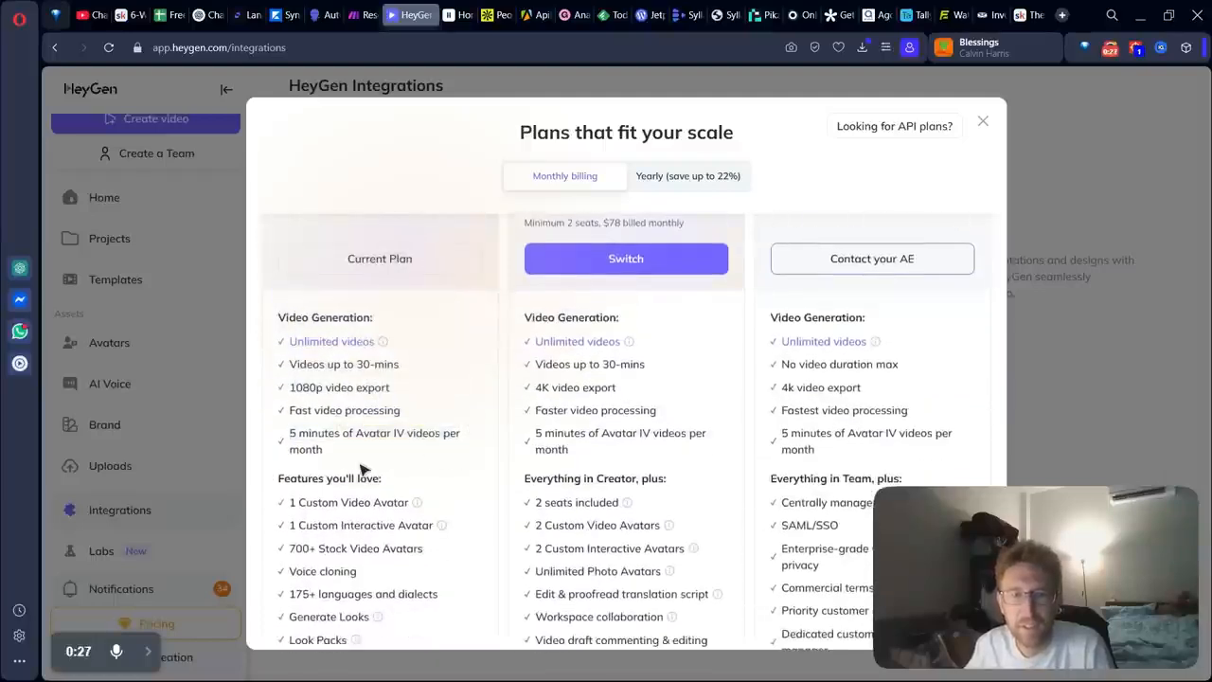
# - Examine the Creator plan's avatar, voice cloning and language features, and close the plans window
pyautogui.scroll(-2, 356, 466)
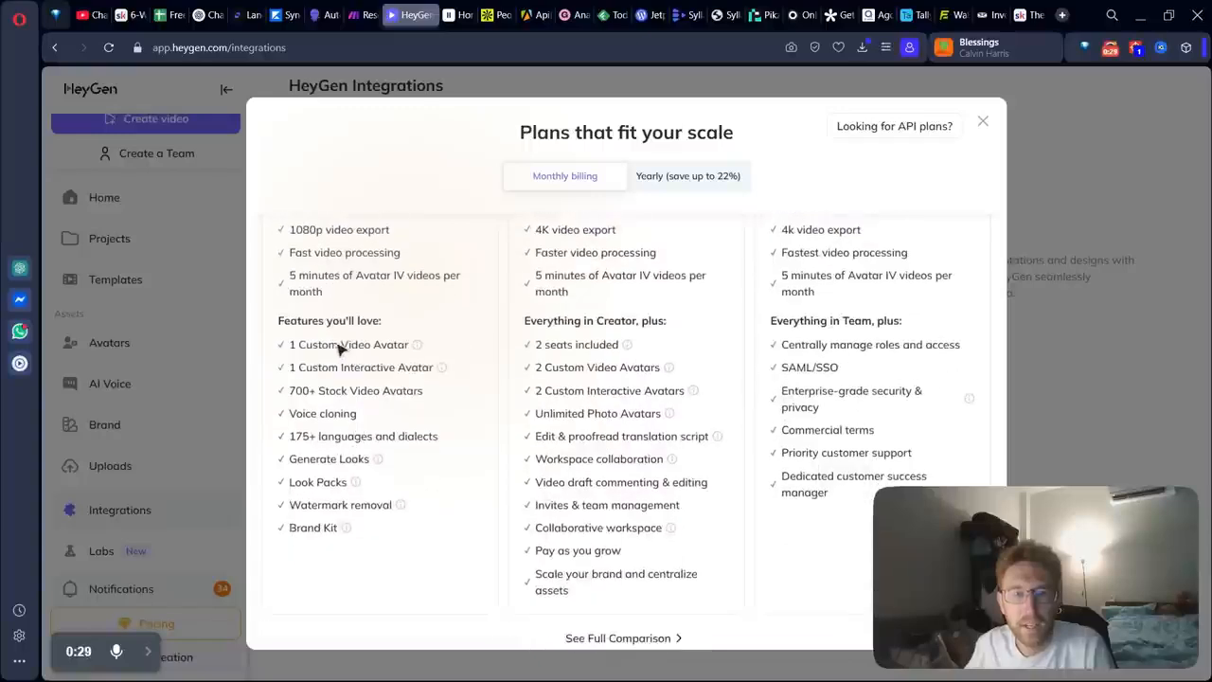
pyautogui.moveTo(338, 345); pyautogui.dragTo(396, 400)
pyautogui.click(387, 414)
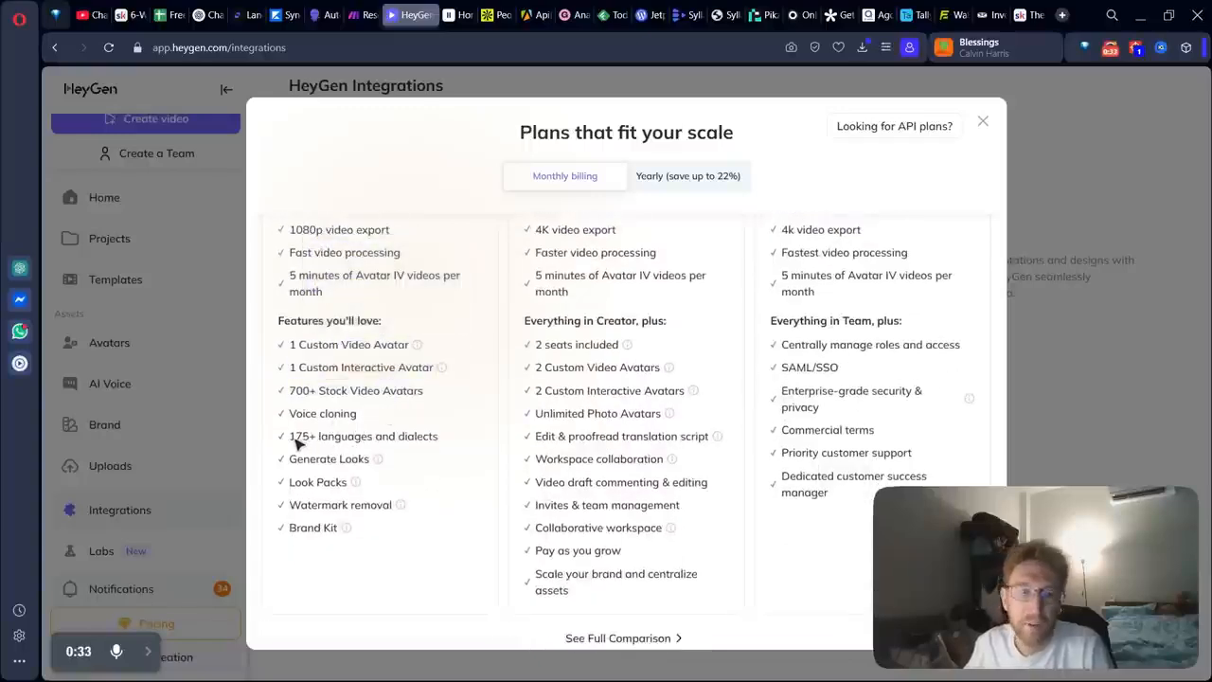
pyautogui.moveTo(288, 438); pyautogui.dragTo(443, 437)
pyautogui.click(447, 442)
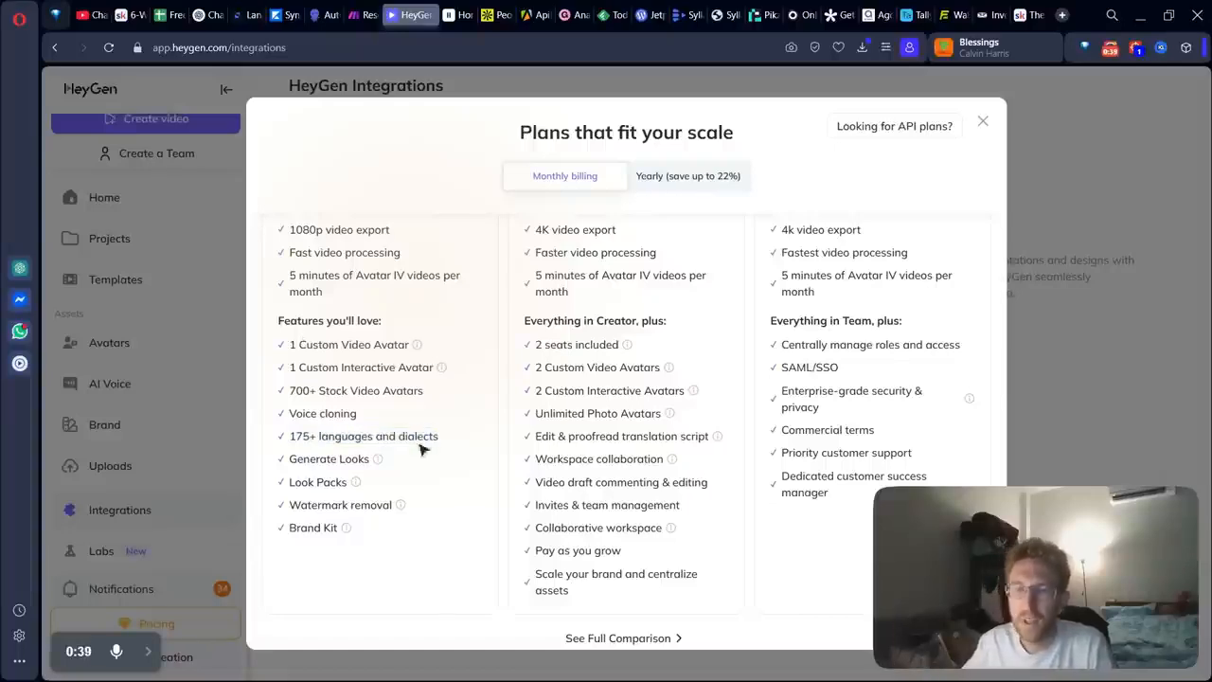
pyautogui.click(982, 121)
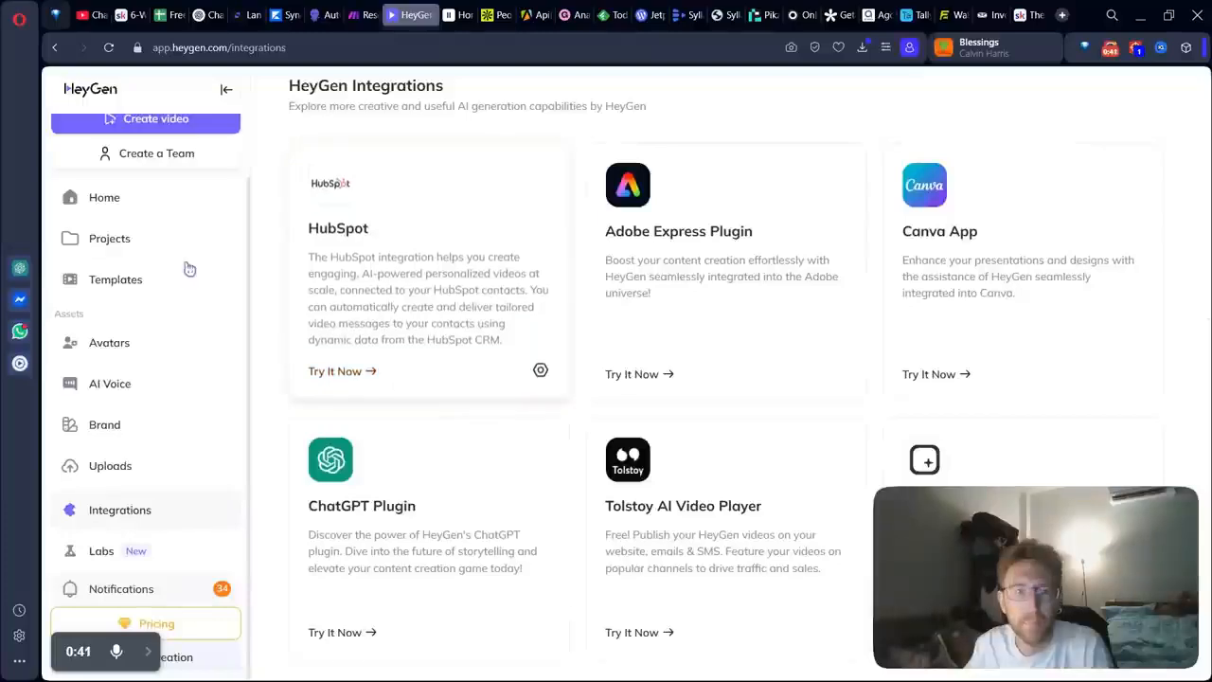
# - Go to the HeyGen home page, view the Translate Video options and close them
pyautogui.click(126, 204)
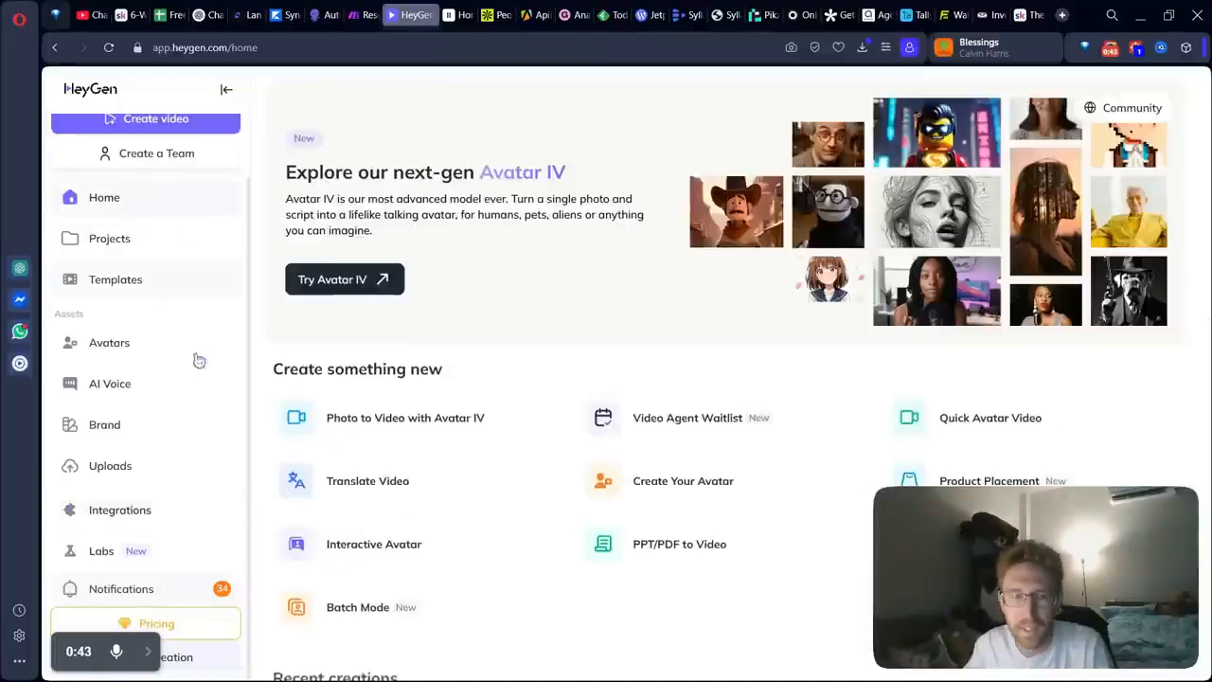
pyautogui.click(354, 498)
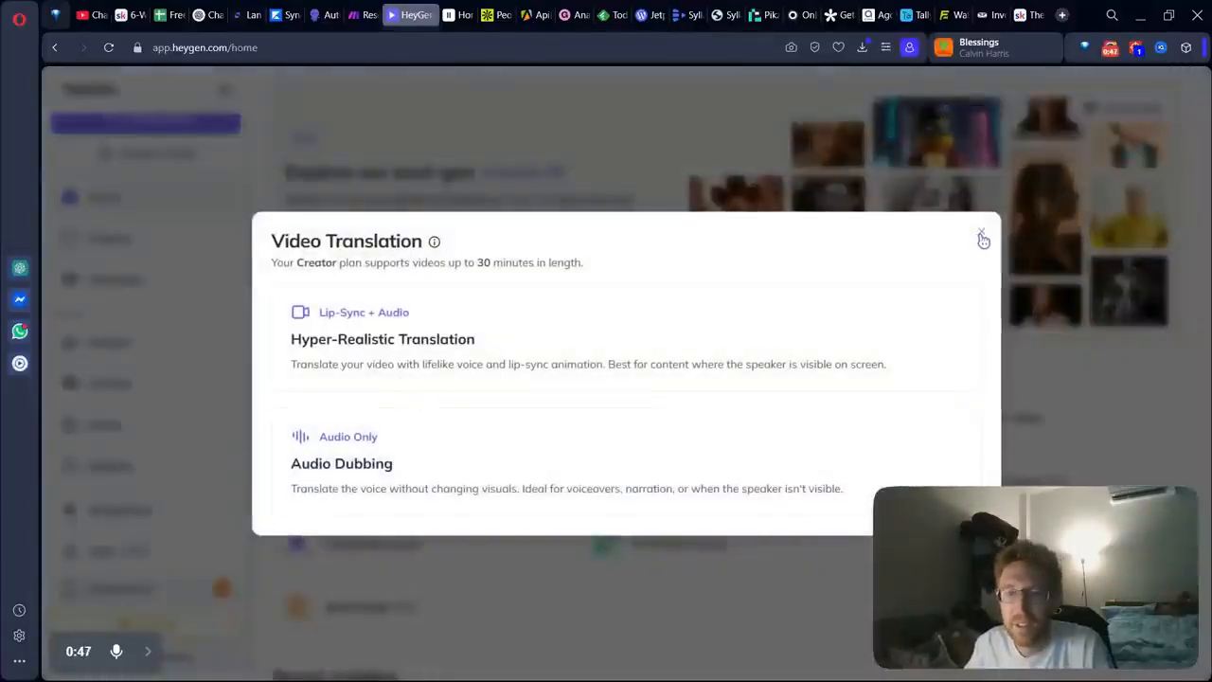
pyautogui.click(981, 236)
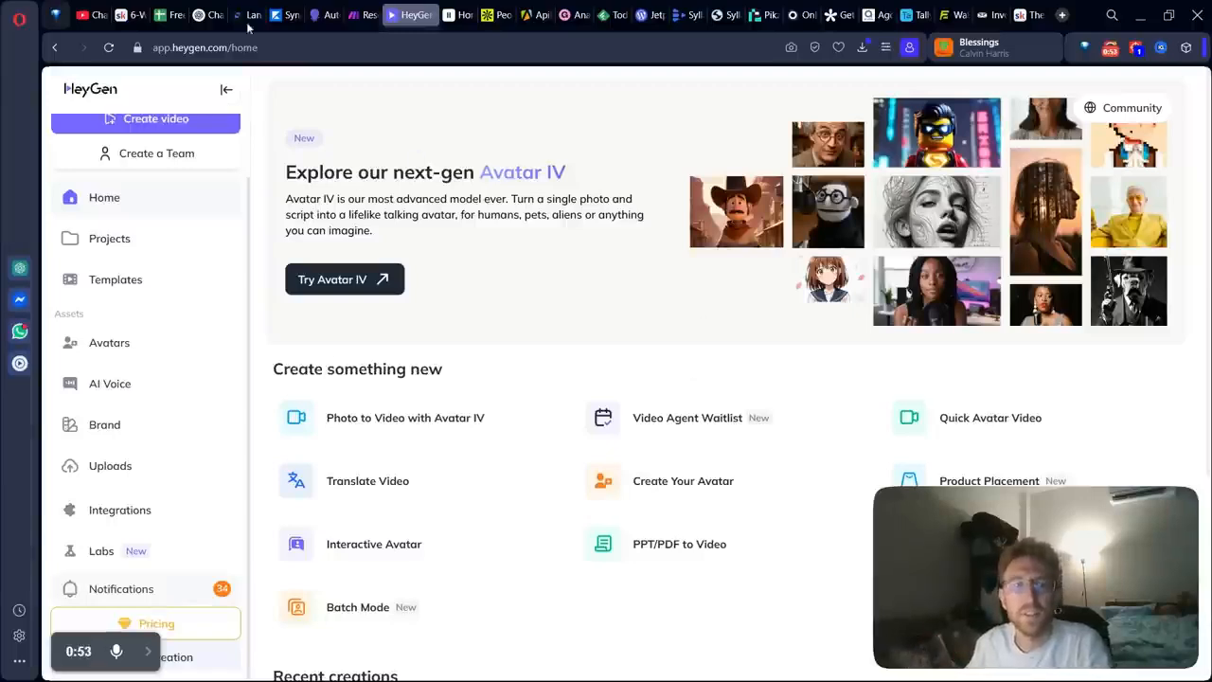
# - Switch to Skool and view the heading section of the 6-Week AI Automation Coaching Program page
pyautogui.click(135, 13)
pyautogui.scroll(-2, 830, 383)
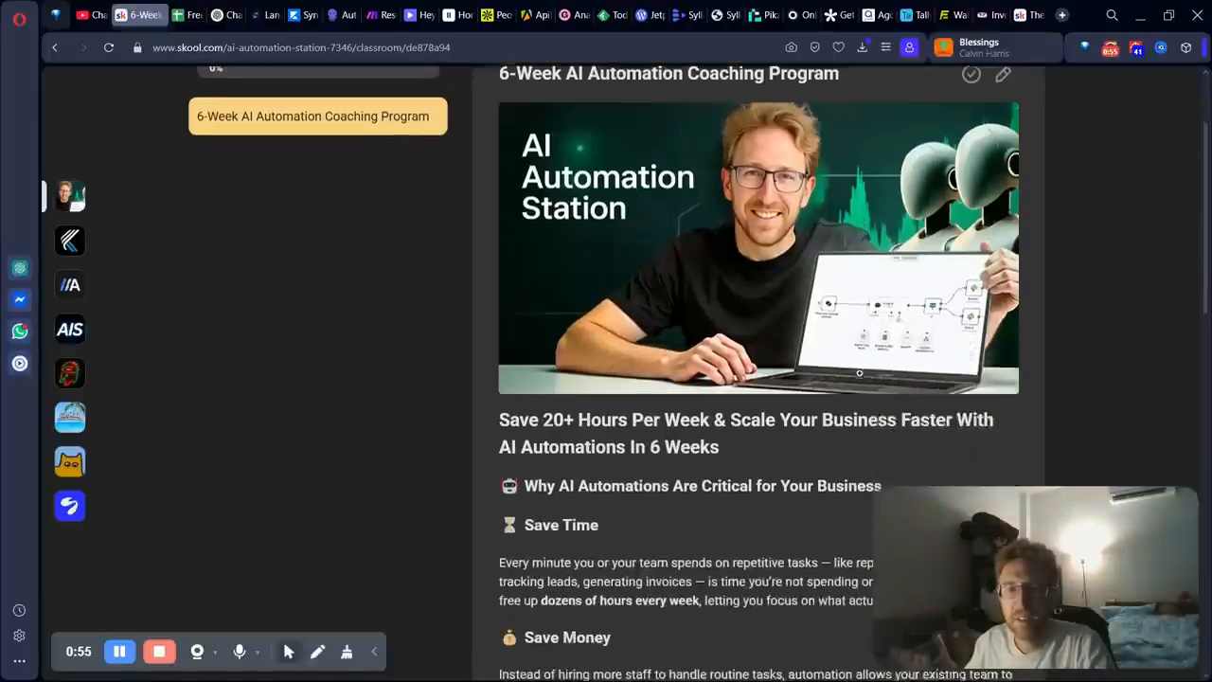
pyautogui.scroll(2, 662, 242)
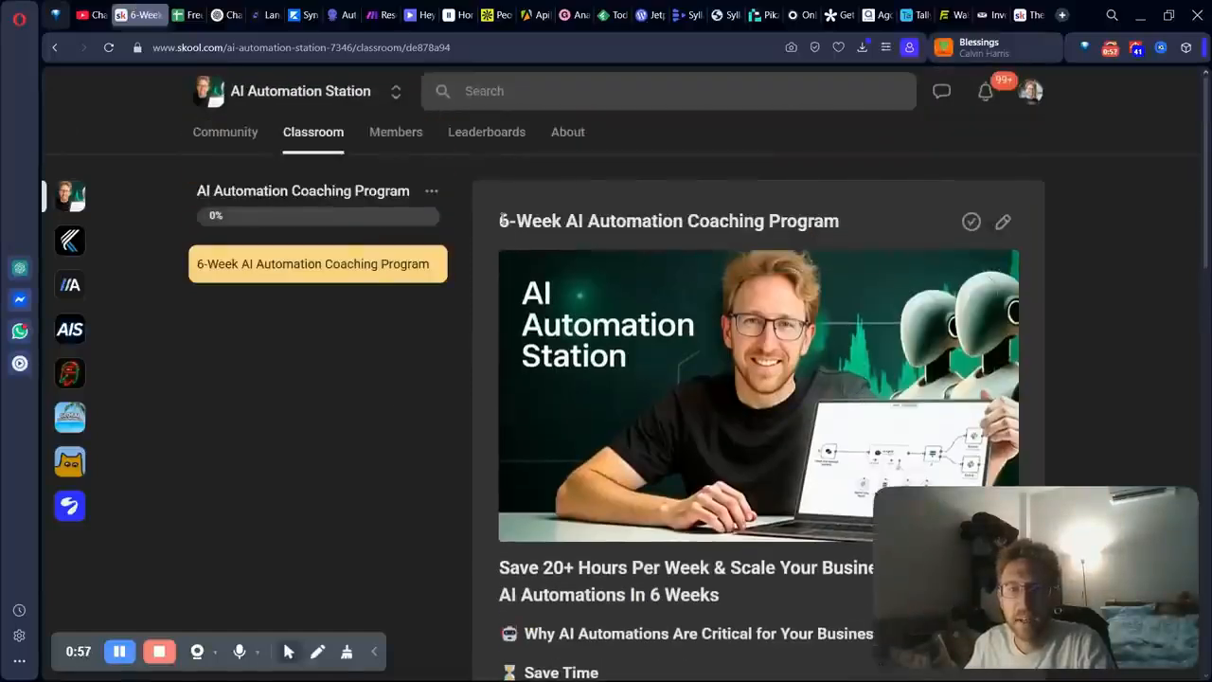
pyautogui.moveTo(683, 221); pyautogui.dragTo(832, 211)
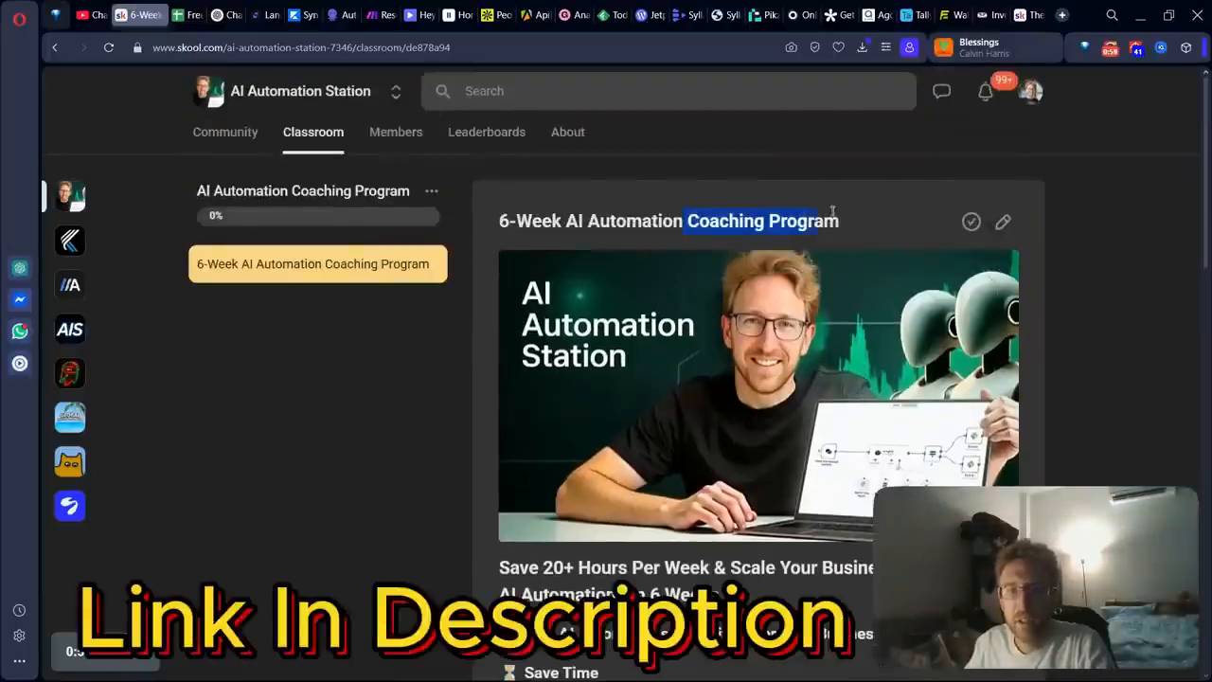
pyautogui.click(859, 233)
# - Read the coaching page's reasons why AI automations are critical, from Save Time through to the 1:1 Coaching Program heading
pyautogui.scroll(-3, 810, 344)
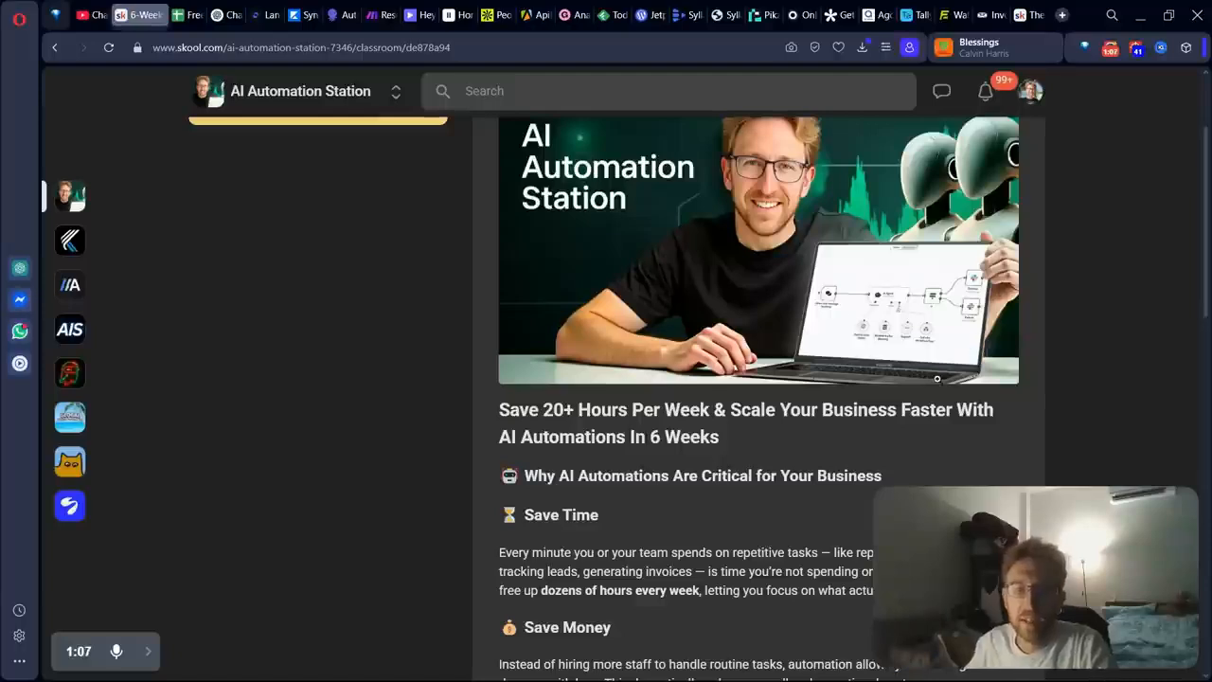
pyautogui.scroll(-3, 651, 431)
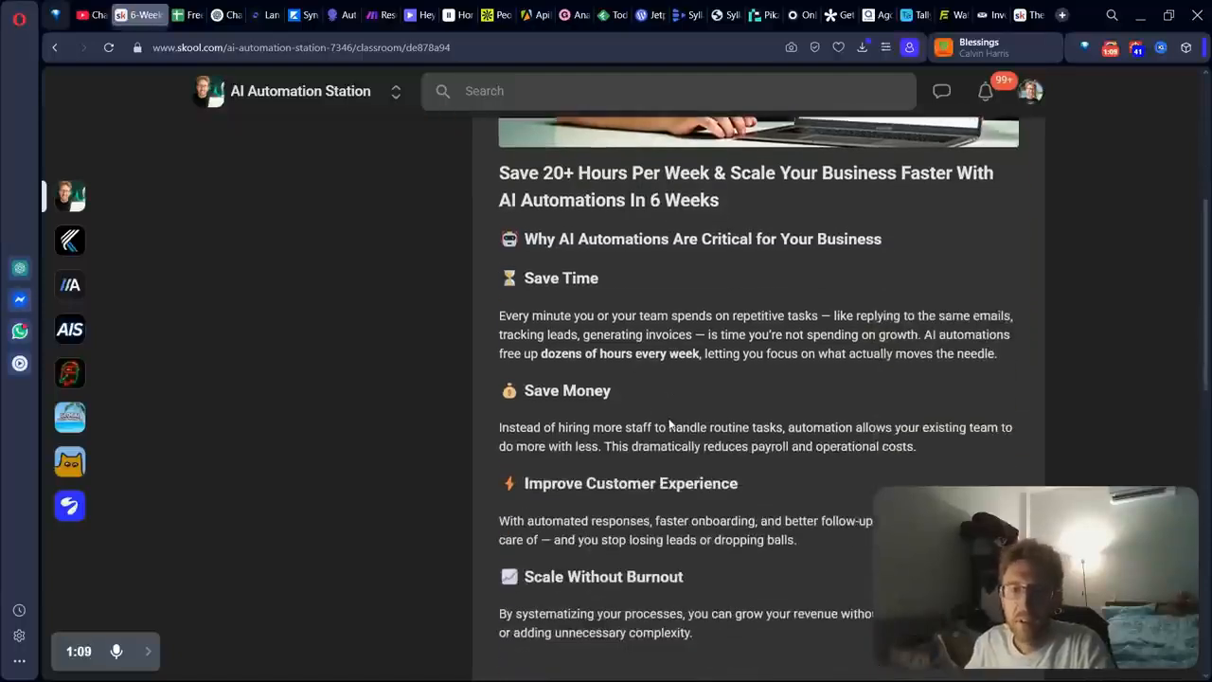
pyautogui.moveTo(502, 274); pyautogui.dragTo(958, 236)
pyautogui.click(550, 279)
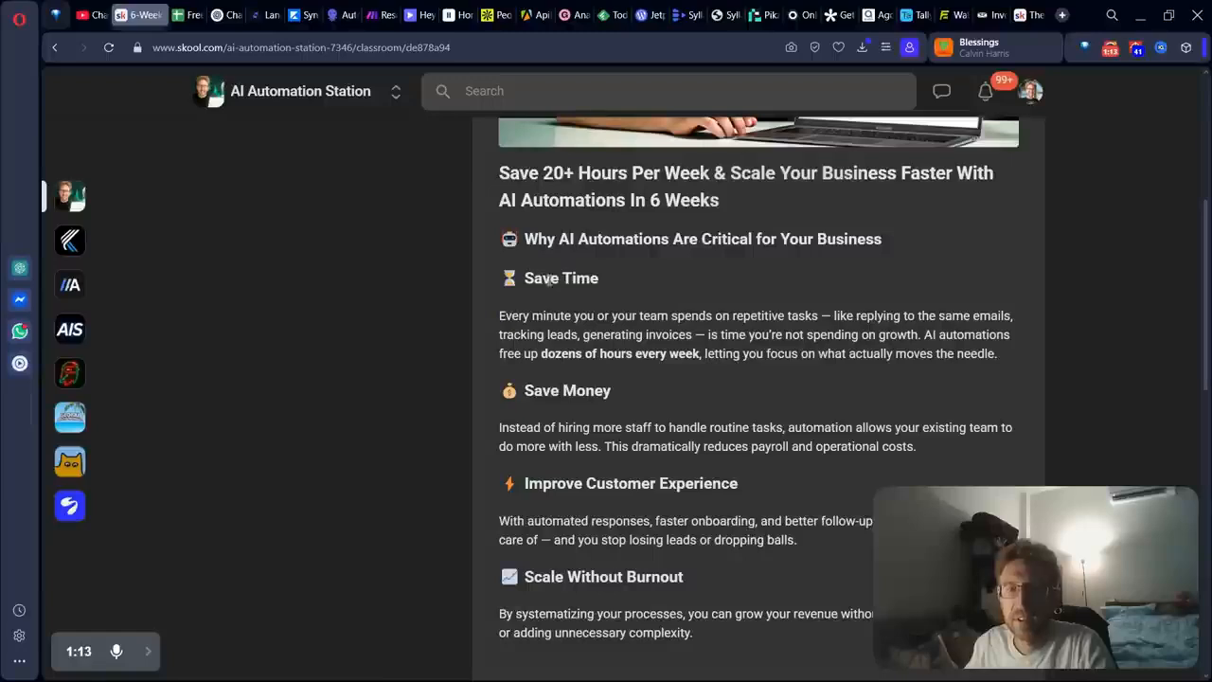
pyautogui.moveTo(501, 277); pyautogui.dragTo(651, 282)
pyautogui.click(719, 372)
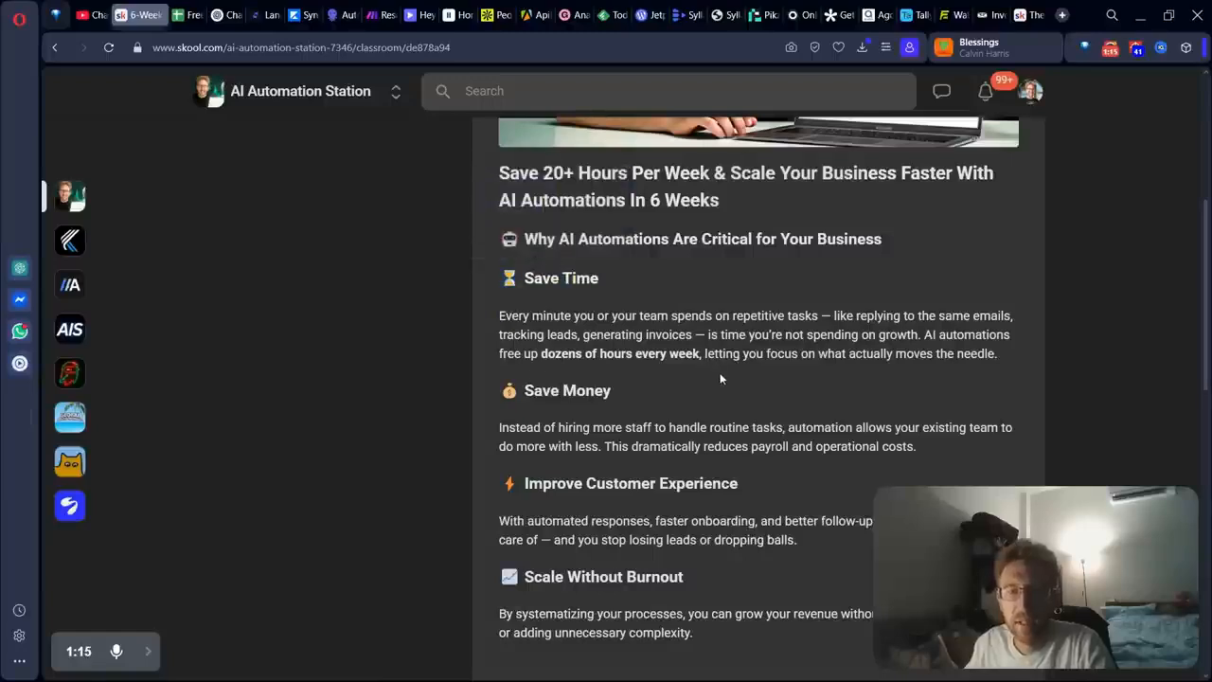
pyautogui.scroll(-3, 667, 495)
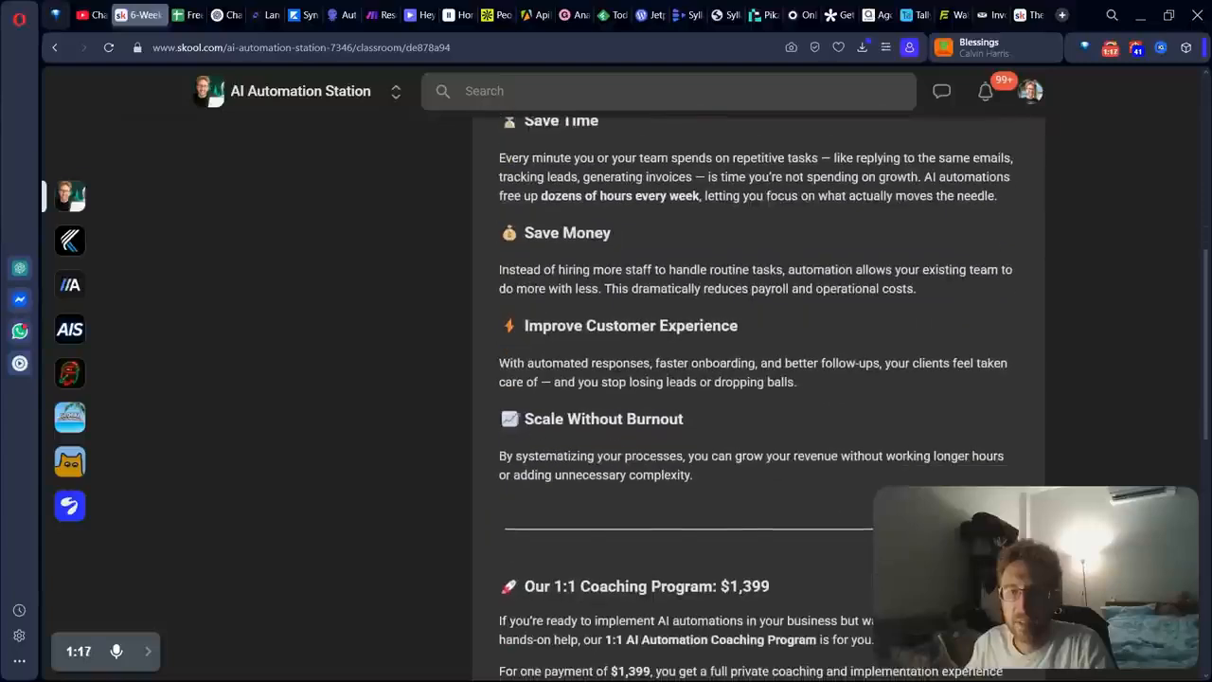
pyautogui.moveTo(493, 416); pyautogui.dragTo(893, 596)
pyautogui.click(740, 472)
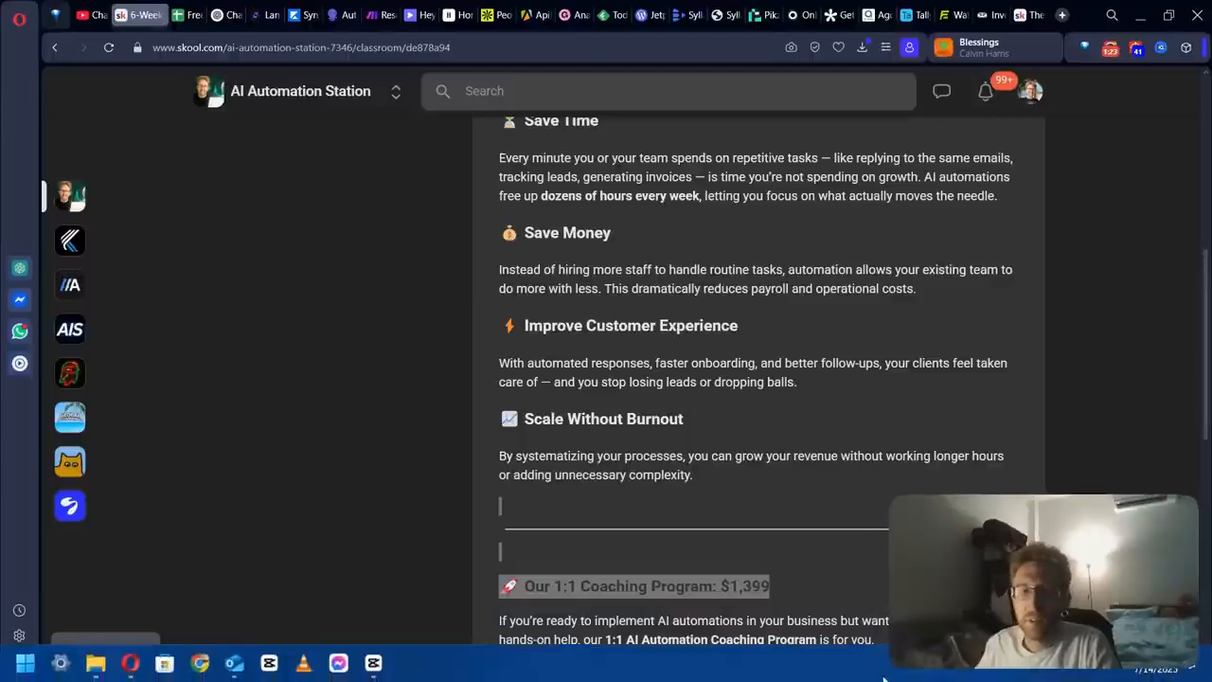
# - Read the introduction and one-payment description under the 1:1 Coaching Program heading on the coaching page
pyautogui.click(705, 501)
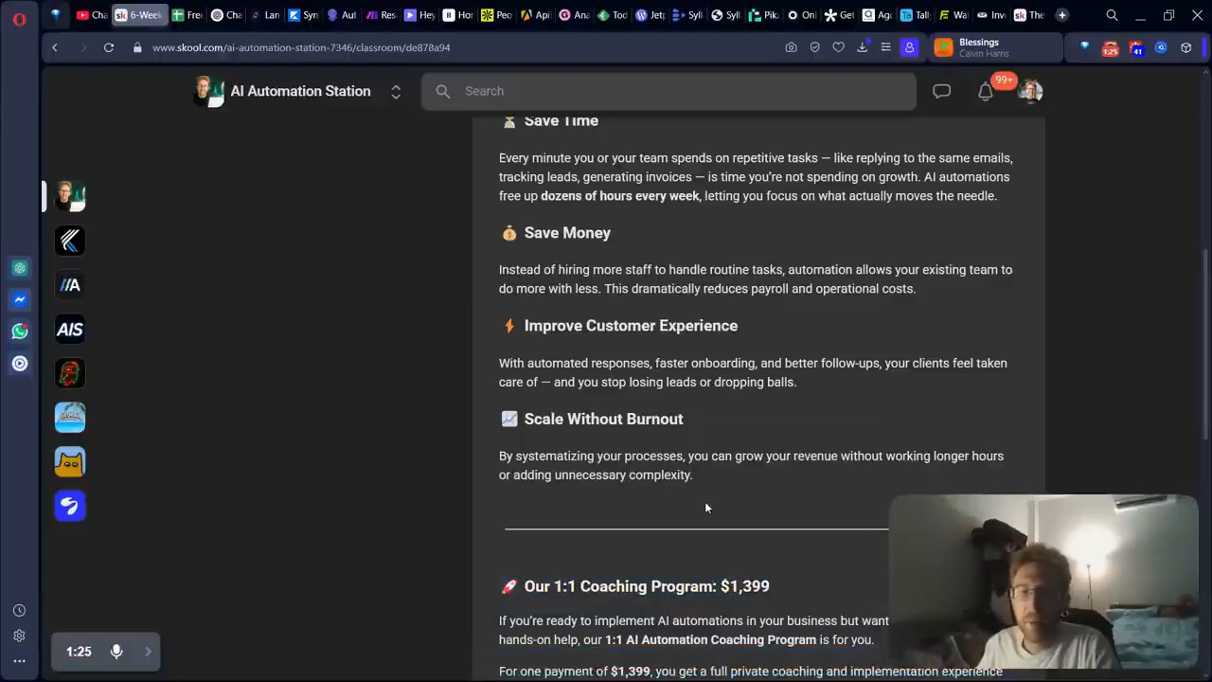
pyautogui.scroll(6, 693, 559)
pyautogui.scroll(-7, 679, 566)
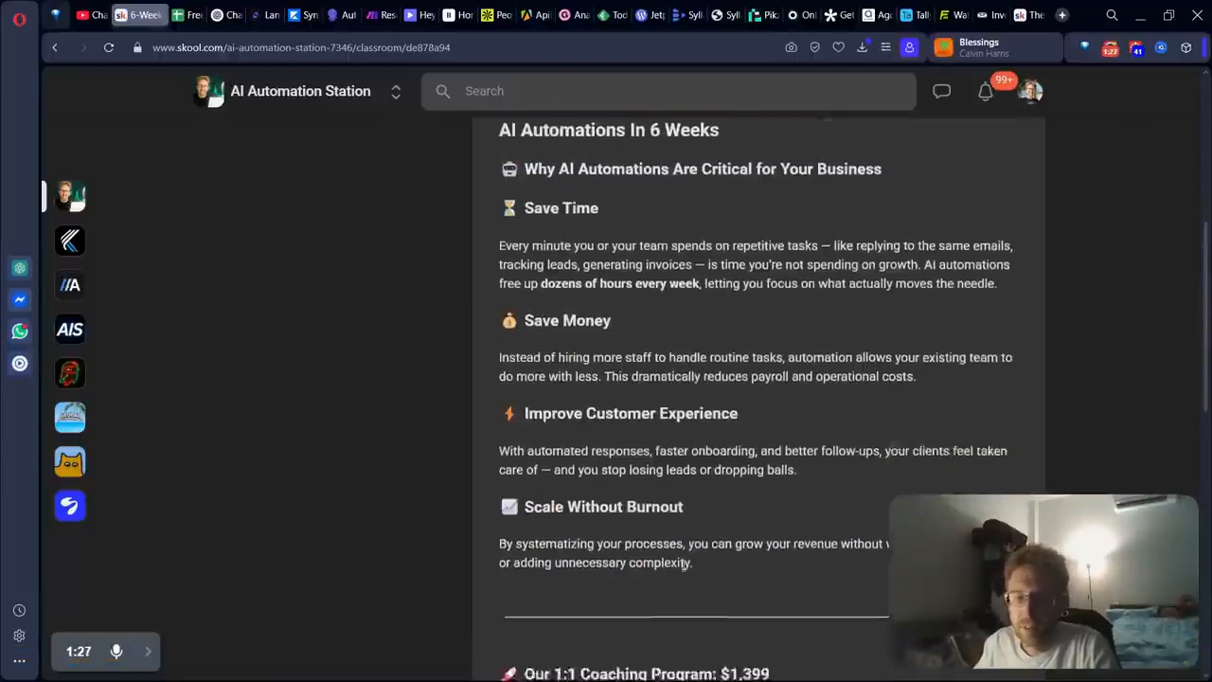
pyautogui.scroll(-3, 684, 559)
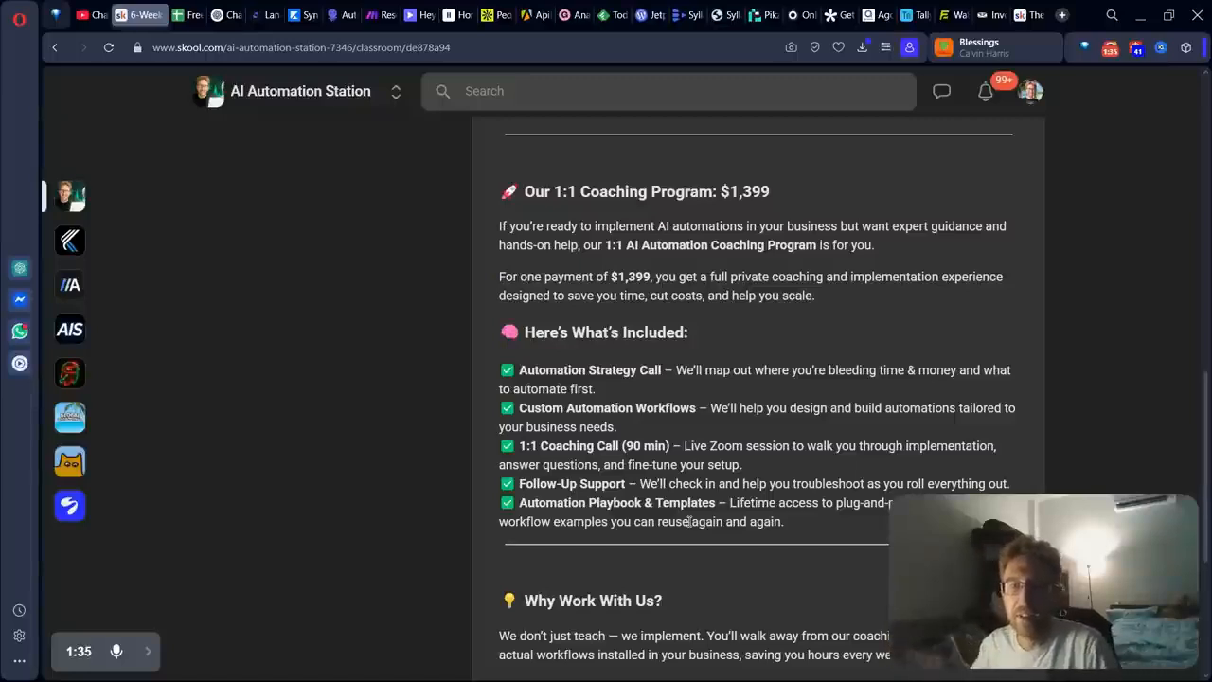
pyautogui.scroll(3, 639, 535)
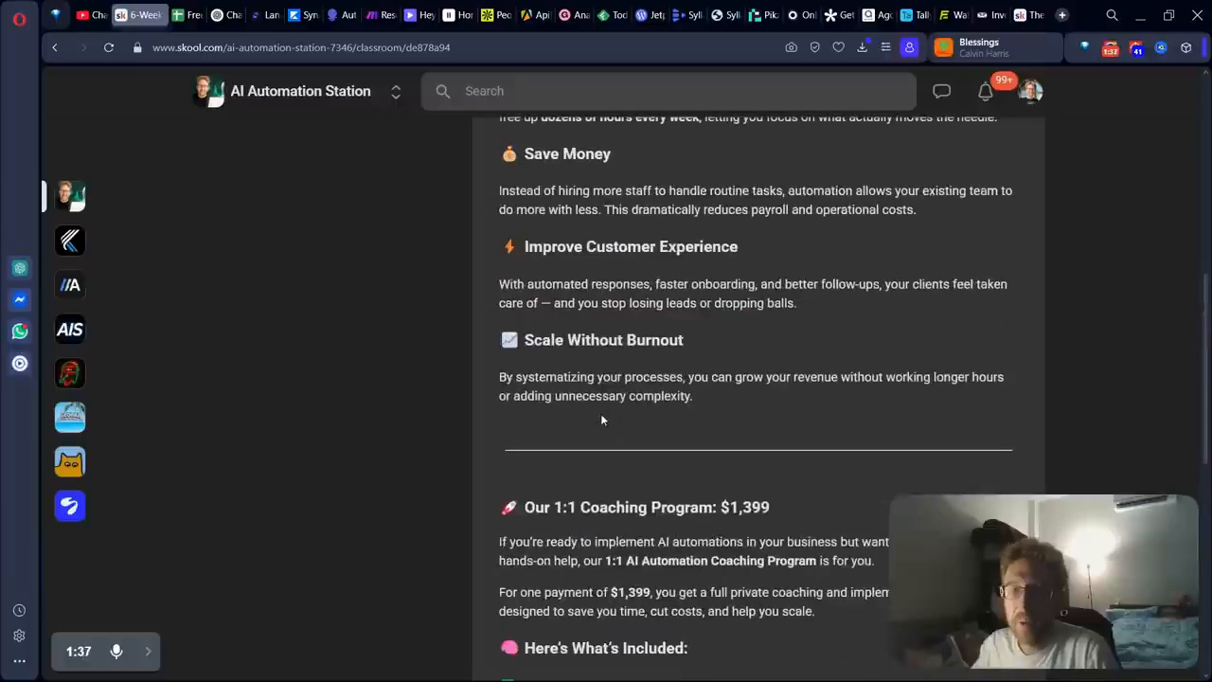
pyautogui.scroll(-2, 601, 419)
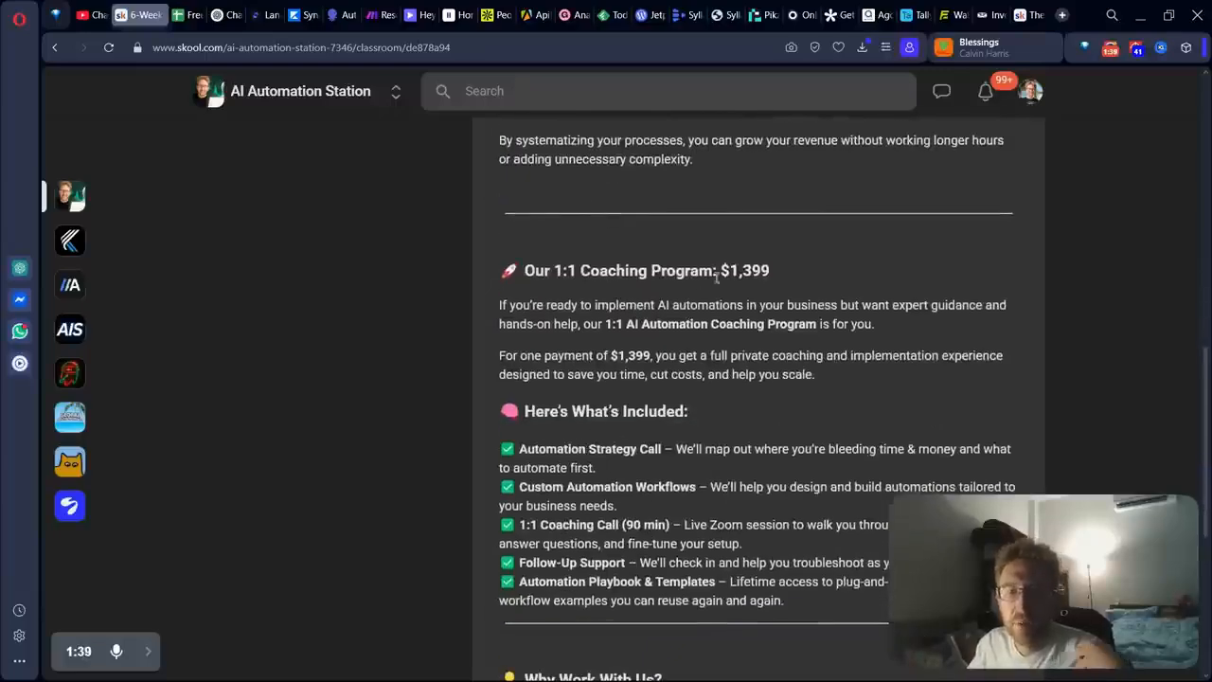
pyautogui.click(805, 277)
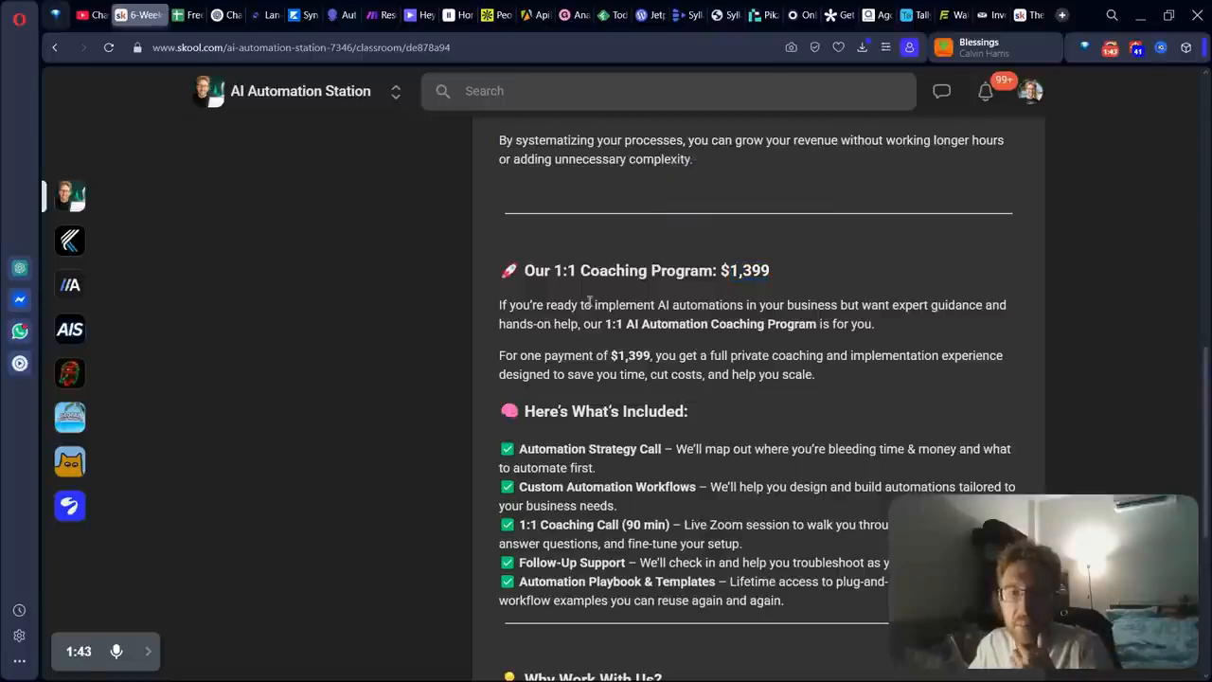
pyautogui.moveTo(589, 301); pyautogui.dragTo(926, 324)
pyautogui.click(678, 301)
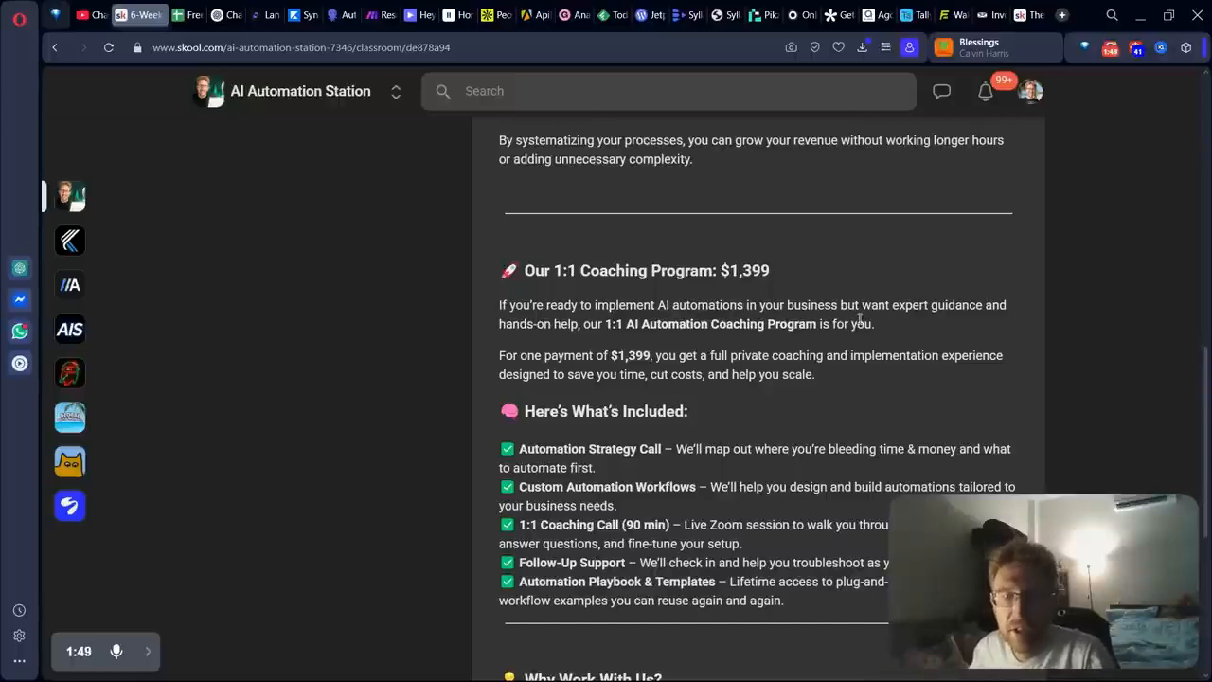
# - Read the Custom Automation Workflows and 1:1 Coaching Call (90 min) items under Here's What's Included
pyautogui.scroll(-5, 686, 462)
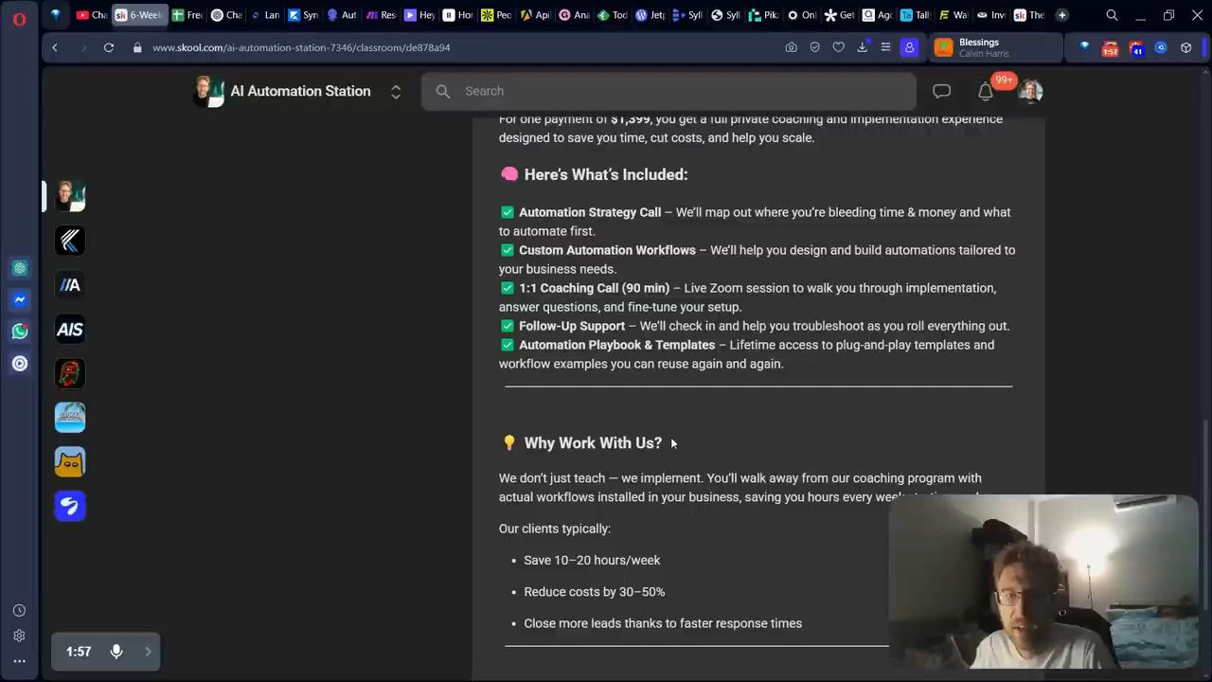
pyautogui.moveTo(502, 248); pyautogui.dragTo(689, 285)
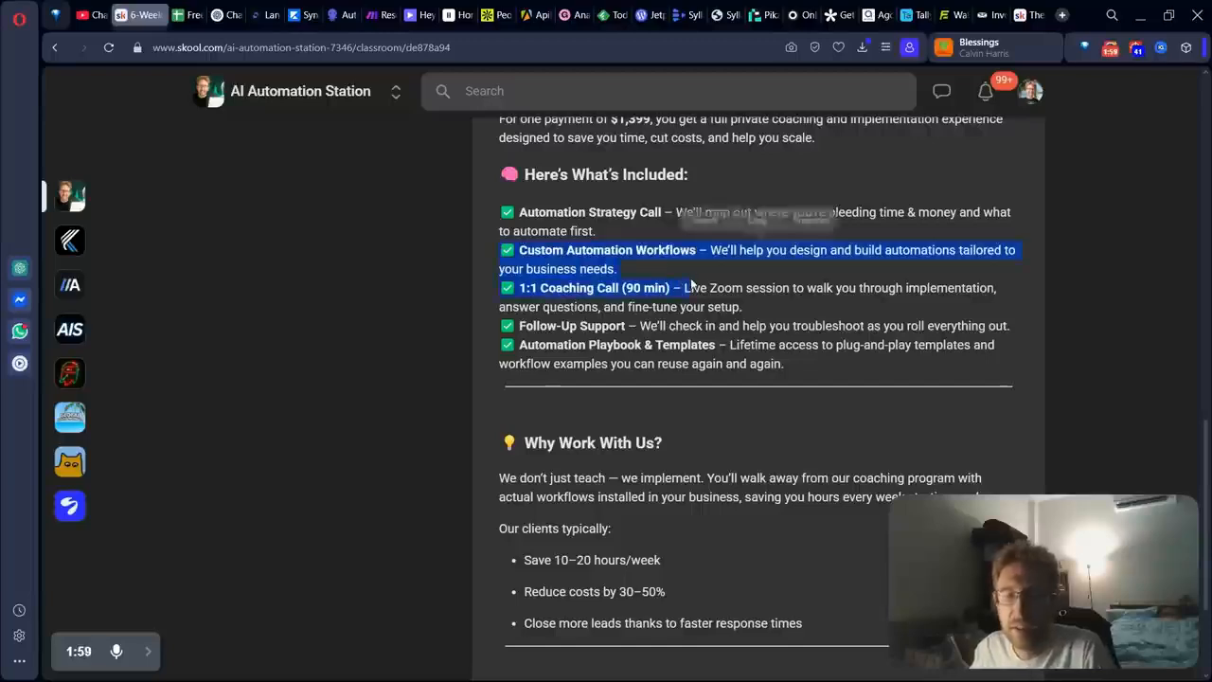
pyautogui.click(691, 284)
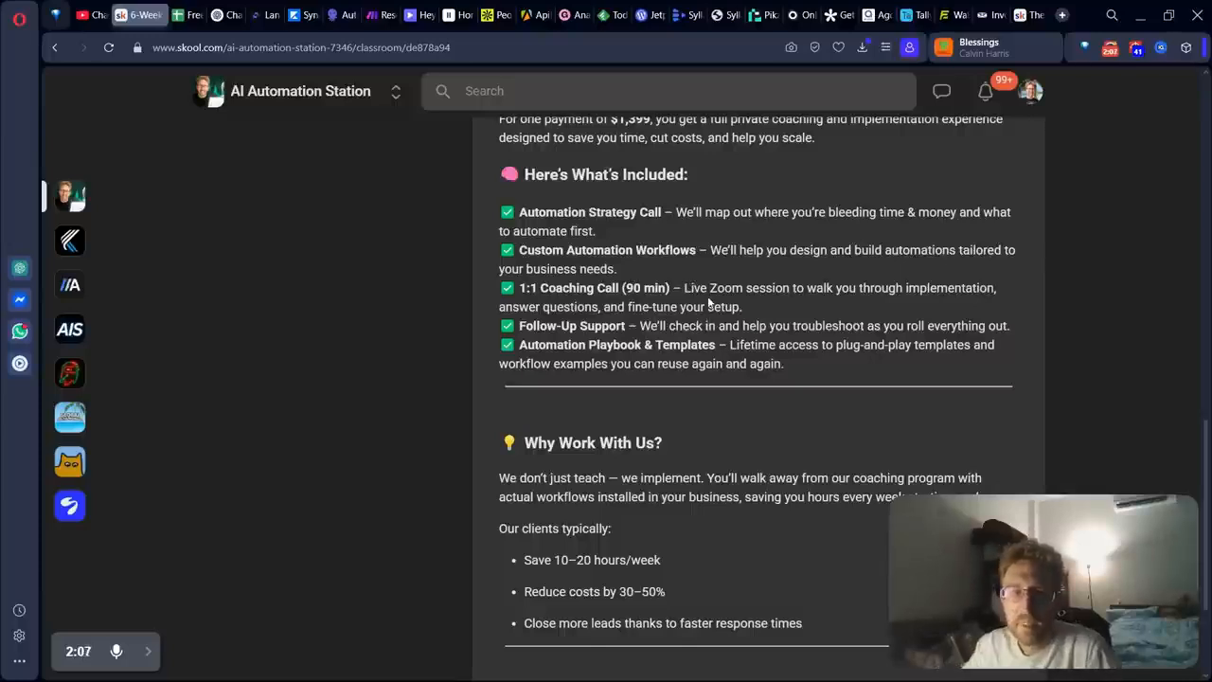
pyautogui.moveTo(519, 249); pyautogui.dragTo(697, 250)
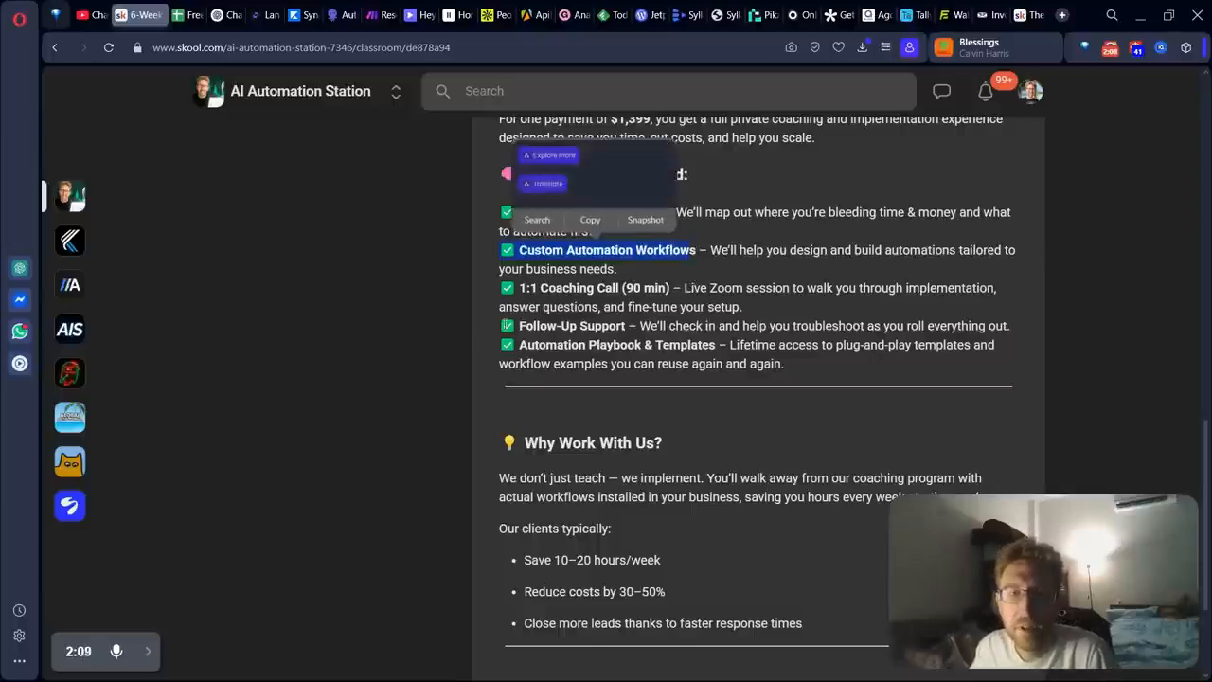
pyautogui.moveTo(503, 287); pyautogui.dragTo(671, 309)
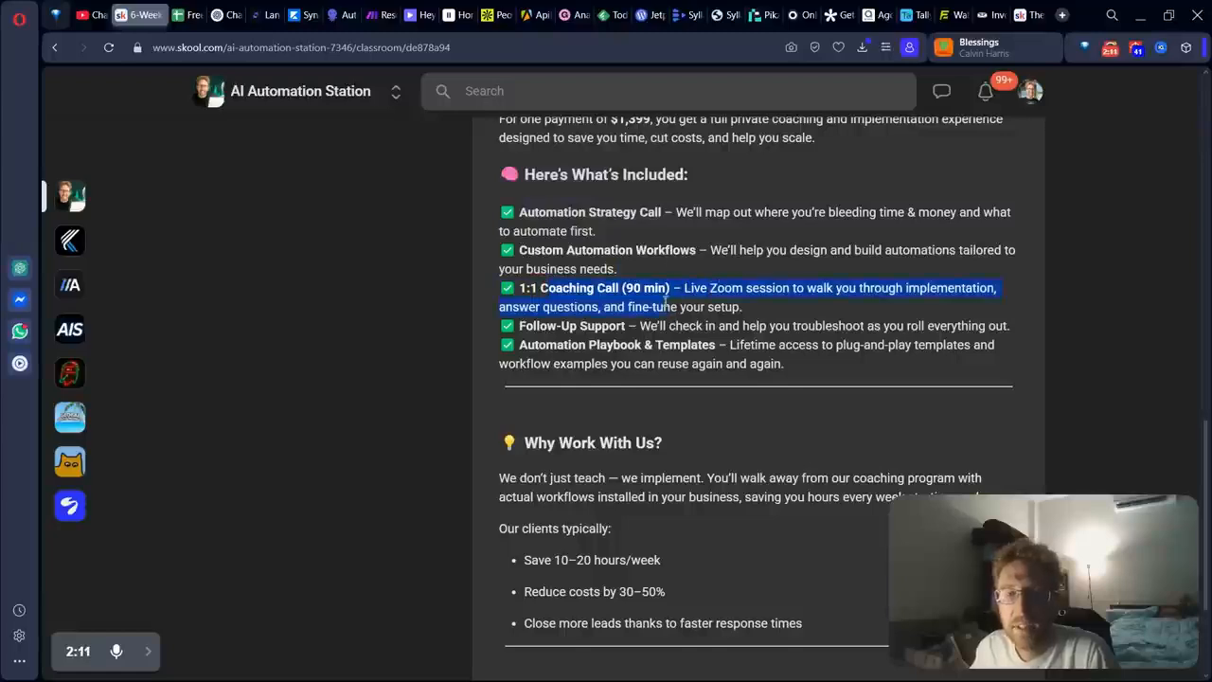
pyautogui.click(678, 290)
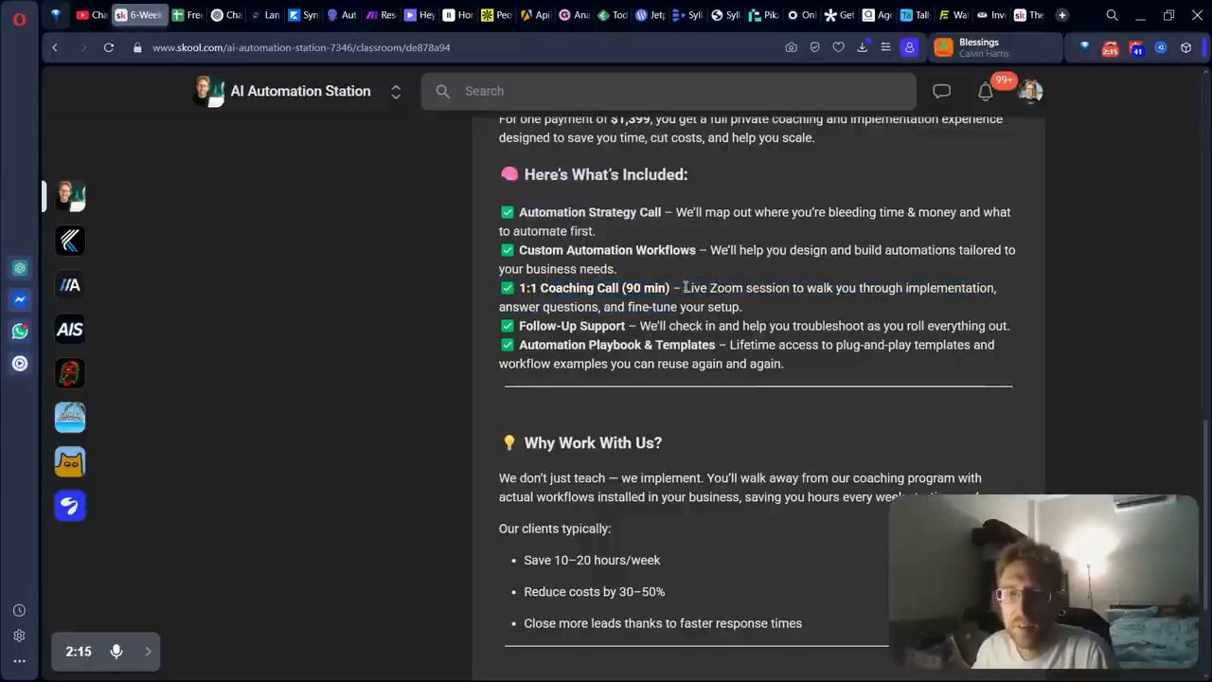
pyautogui.moveTo(684, 287); pyautogui.dragTo(953, 319)
pyautogui.click(953, 319)
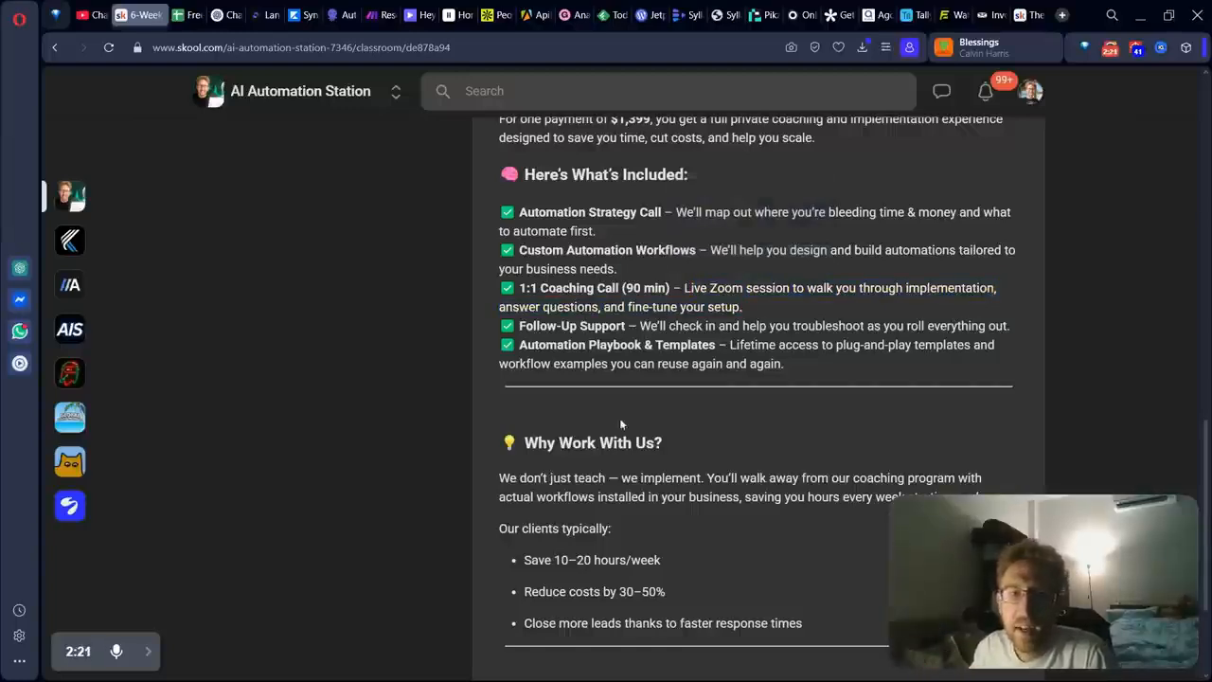
# - Read the Follow-Up Support and Automation Playbook & Templates items in the list of included services
pyautogui.moveTo(564, 324); pyautogui.dragTo(947, 325)
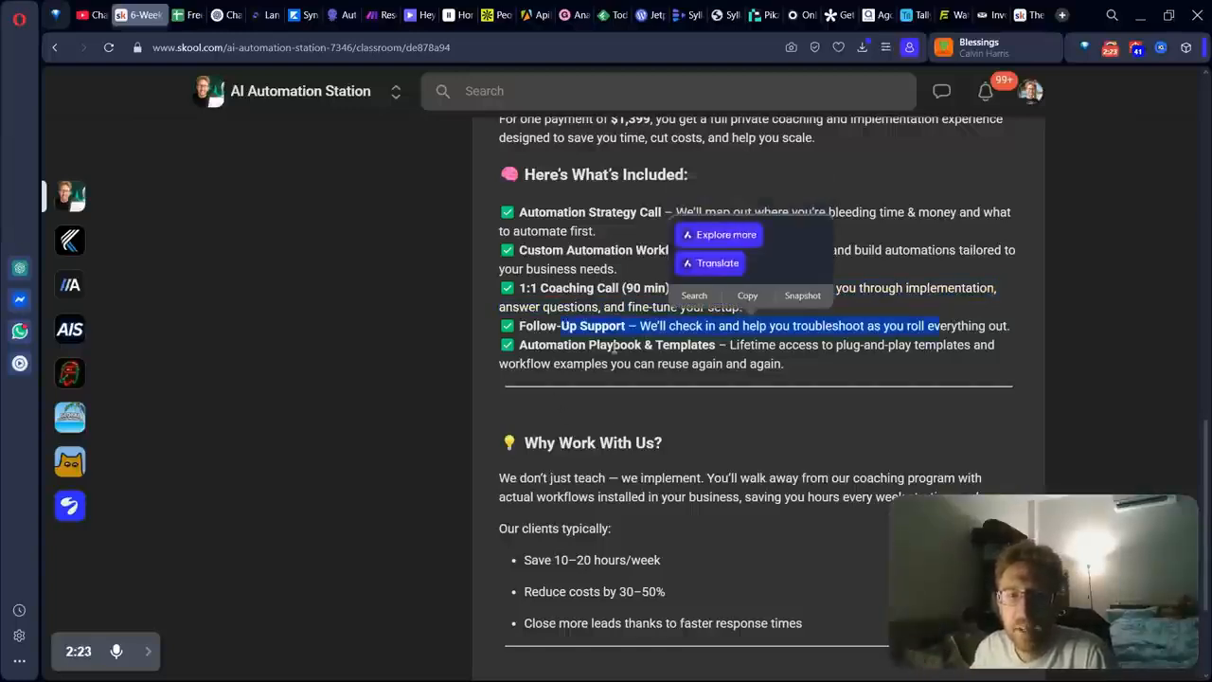
pyautogui.moveTo(594, 345); pyautogui.dragTo(714, 346)
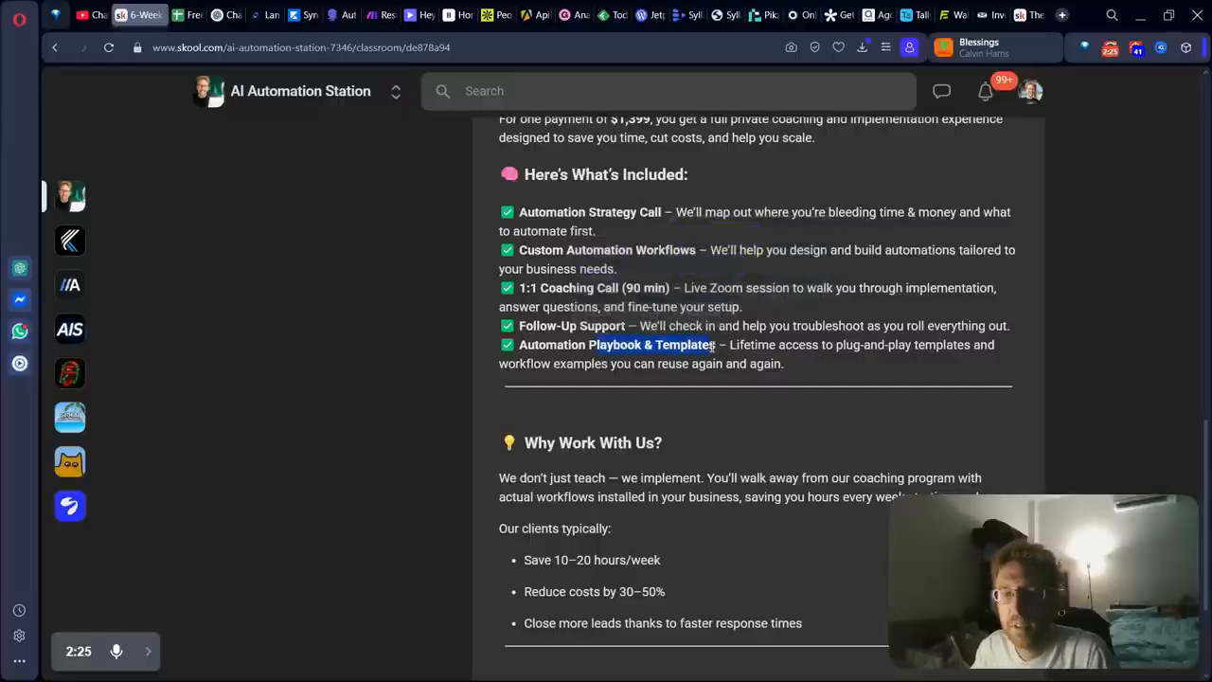
pyautogui.click(754, 344)
pyautogui.moveTo(731, 344); pyautogui.dragTo(825, 366)
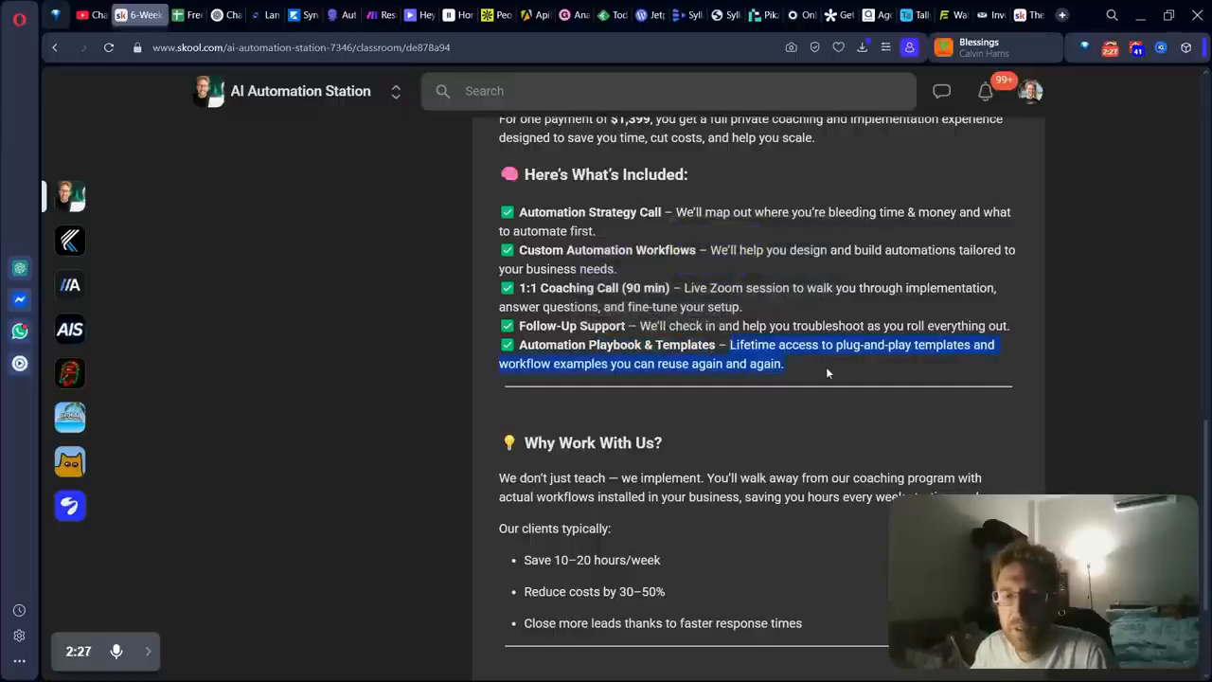
pyautogui.click(827, 367)
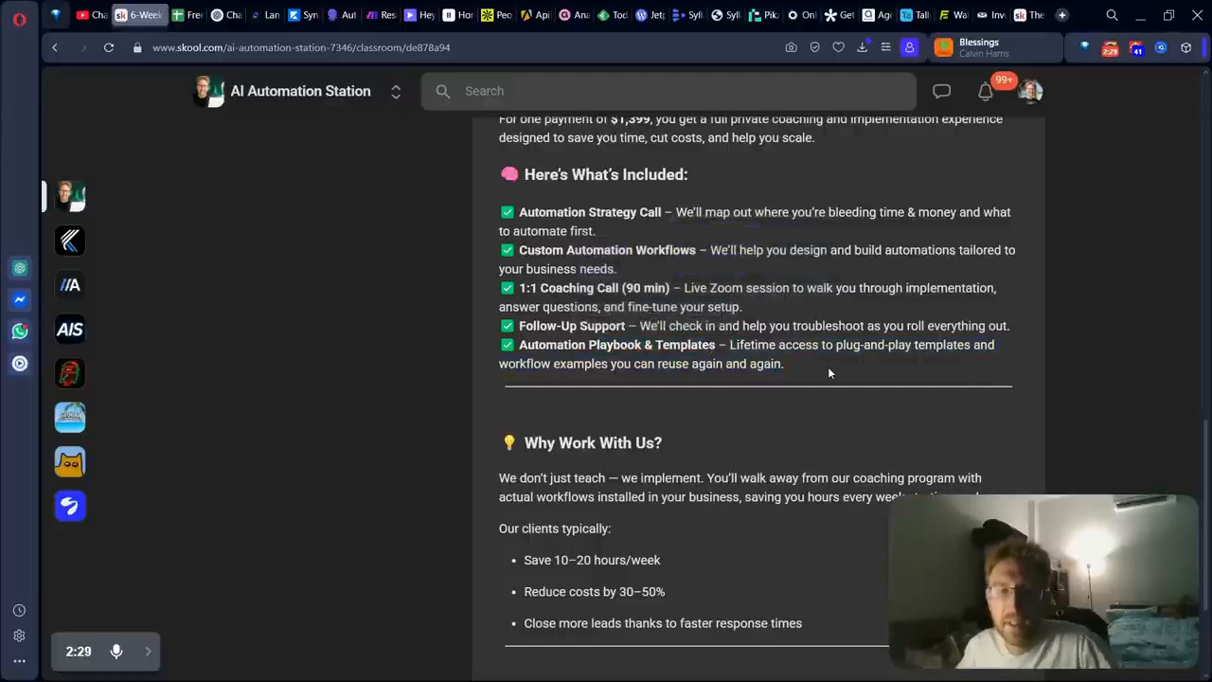
pyautogui.moveTo(834, 369); pyautogui.dragTo(499, 347)
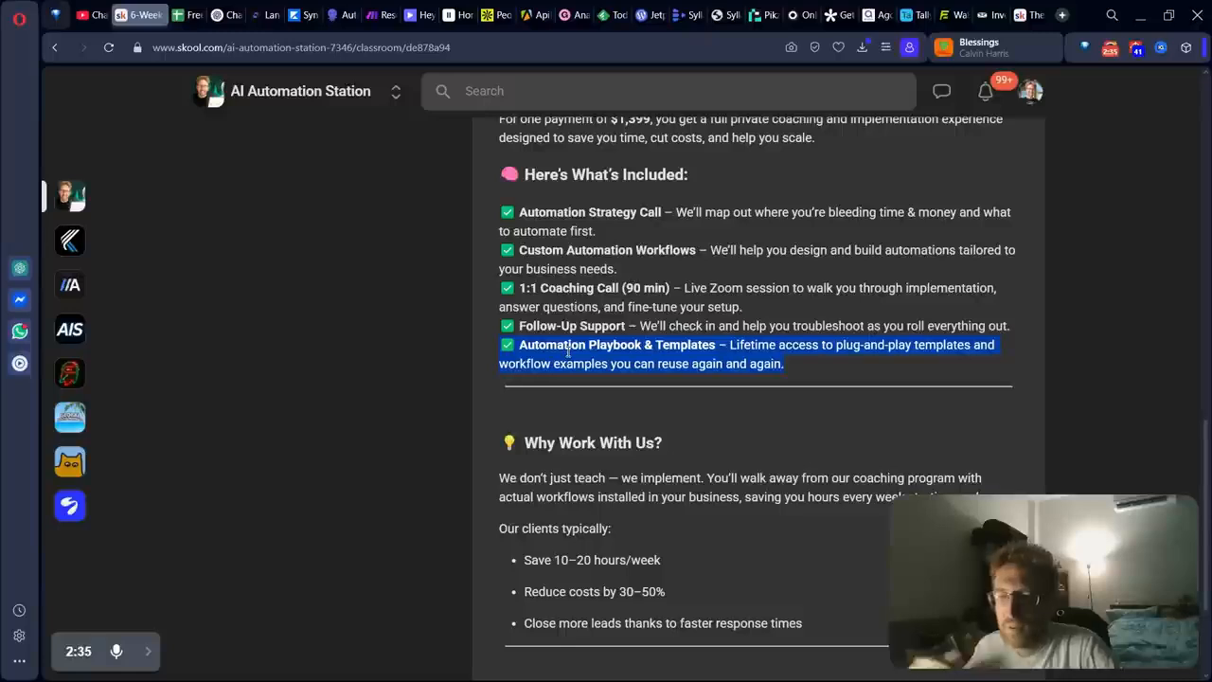
pyautogui.click(633, 411)
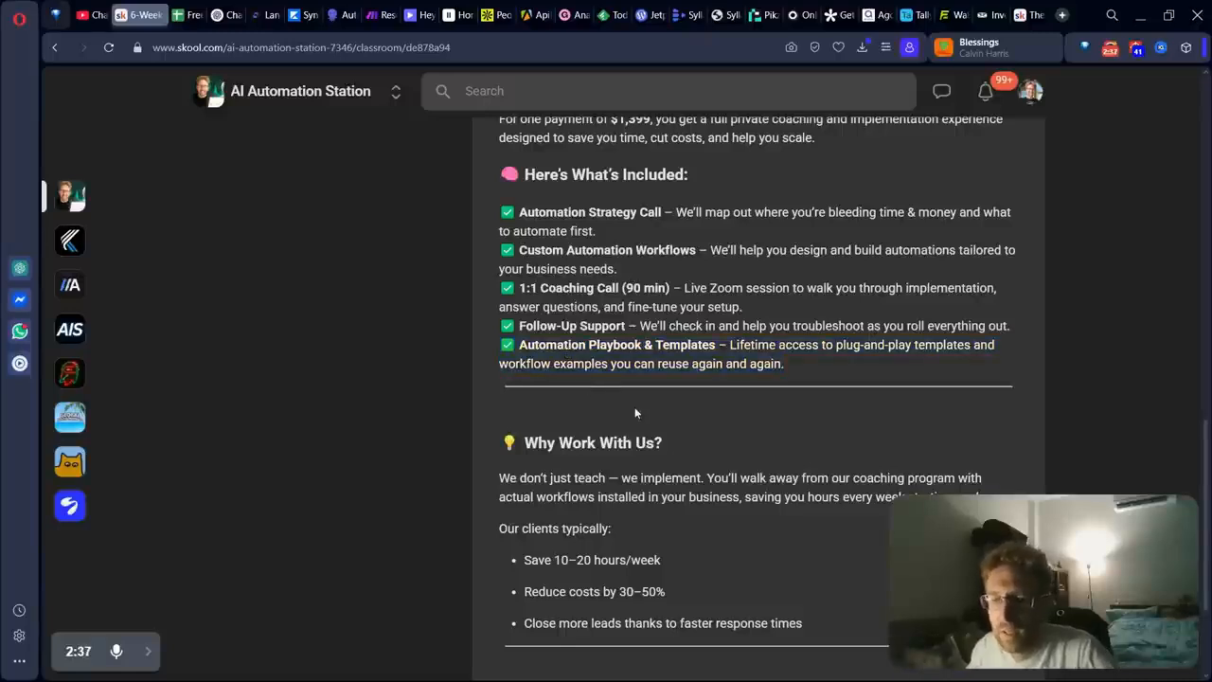
# - Read the Why Work With Us section, highlighting the typical client results, down to the consultation call link
pyautogui.scroll(-2, 671, 394)
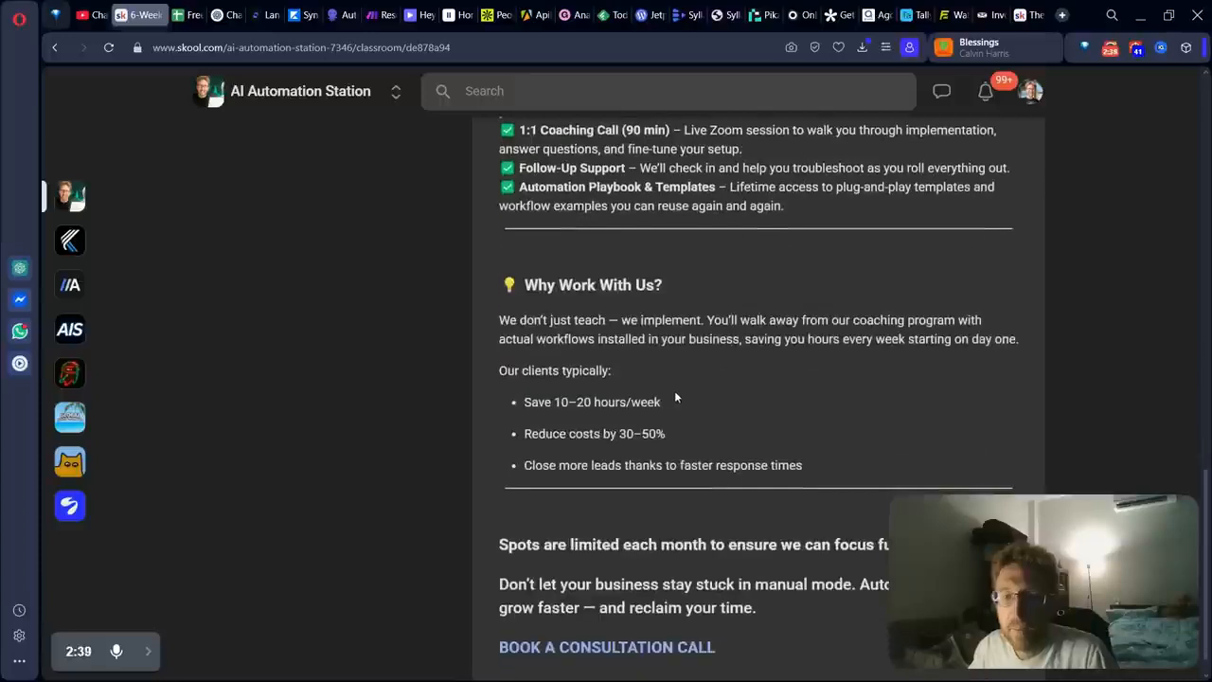
pyautogui.scroll(-1, 667, 397)
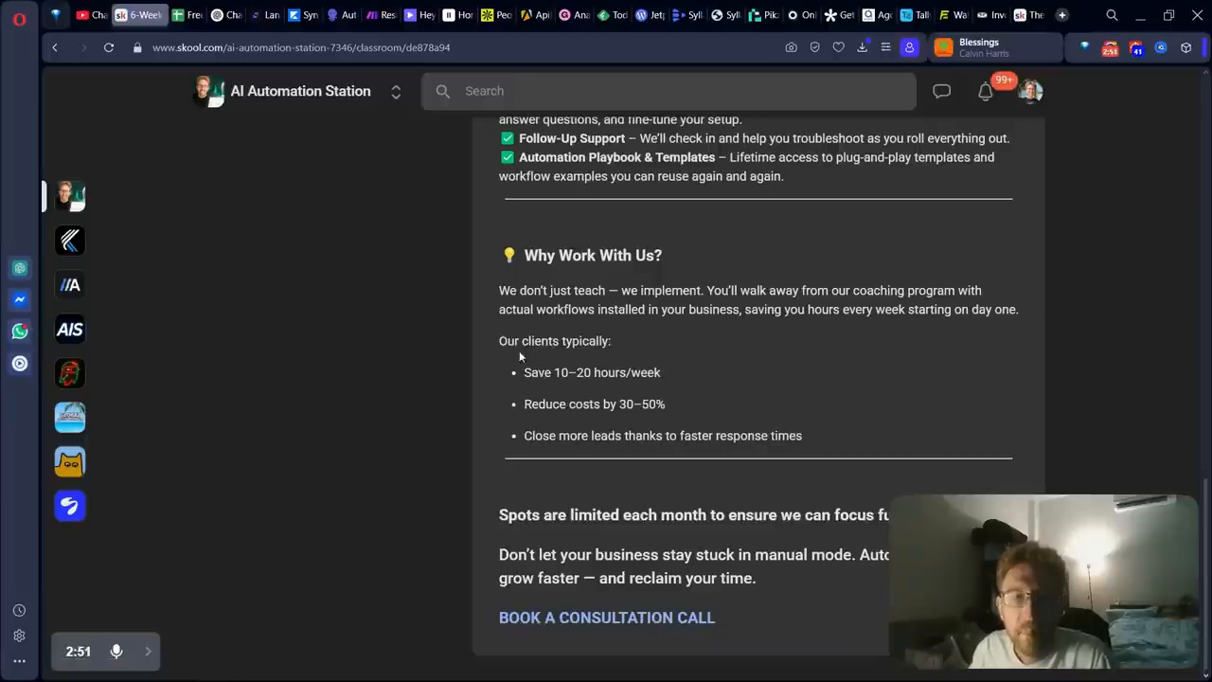
pyautogui.moveTo(492, 337); pyautogui.dragTo(878, 429)
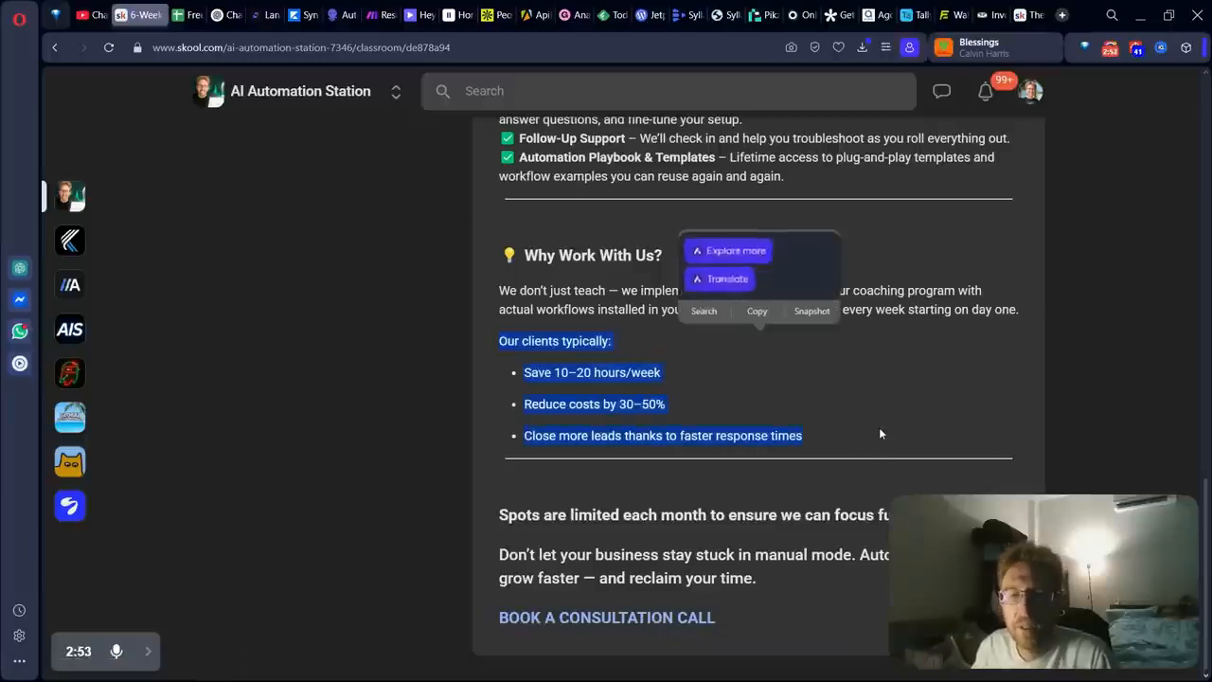
pyautogui.click(879, 428)
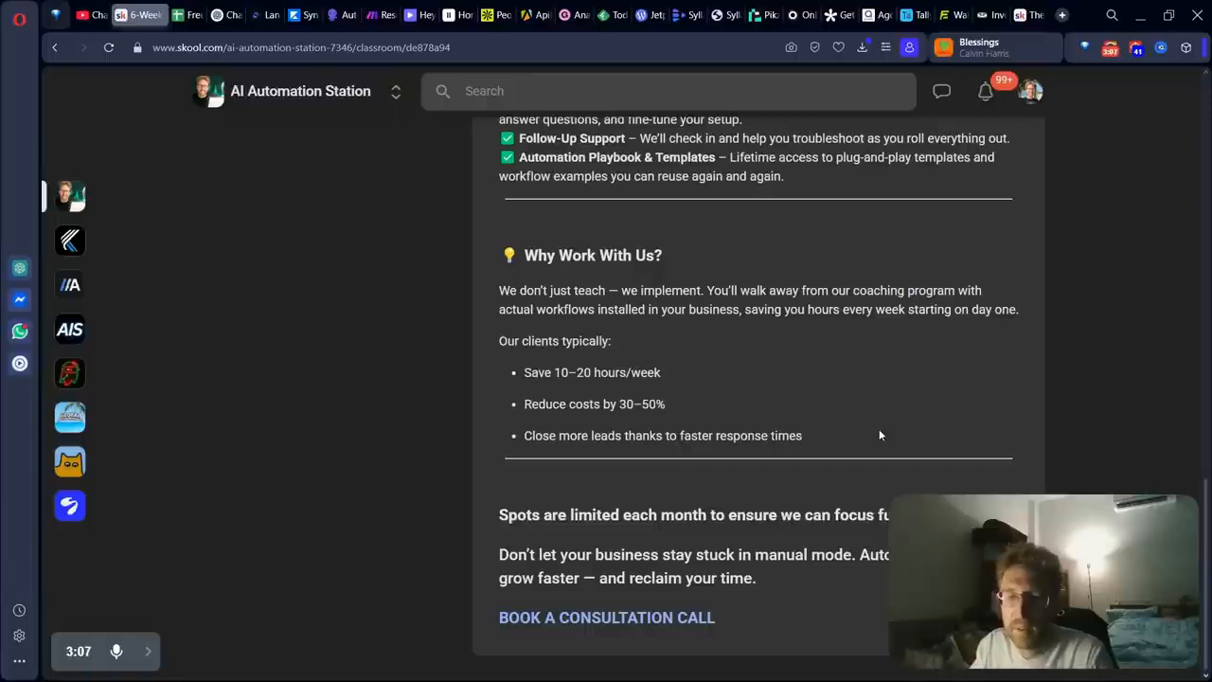
# - Return to the AI Automation Station classroom overview and look through the available courses
pyautogui.scroll(15, 878, 429)
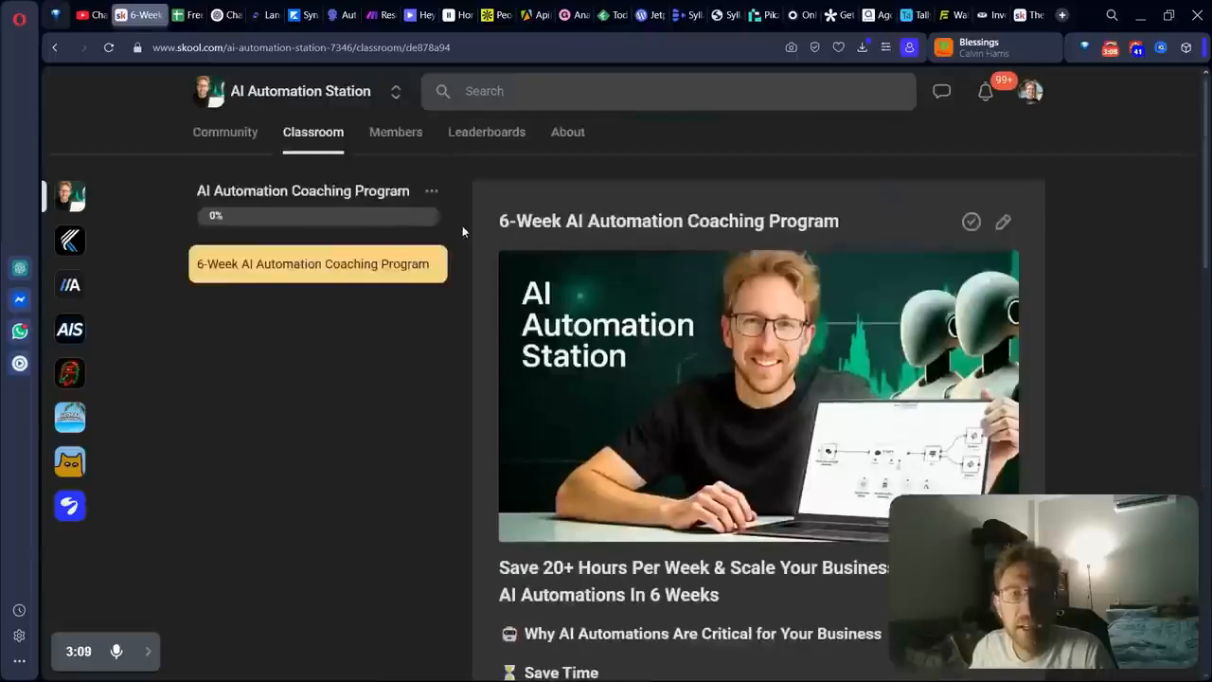
pyautogui.click(294, 135)
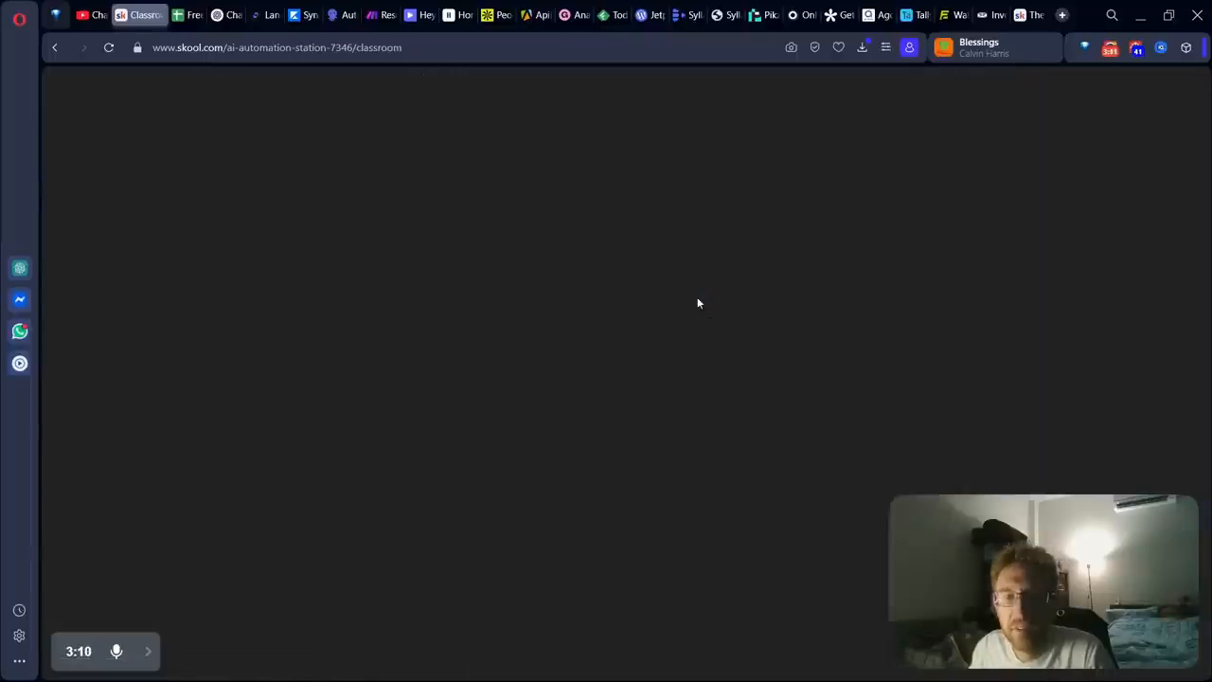
pyautogui.scroll(-3, 697, 502)
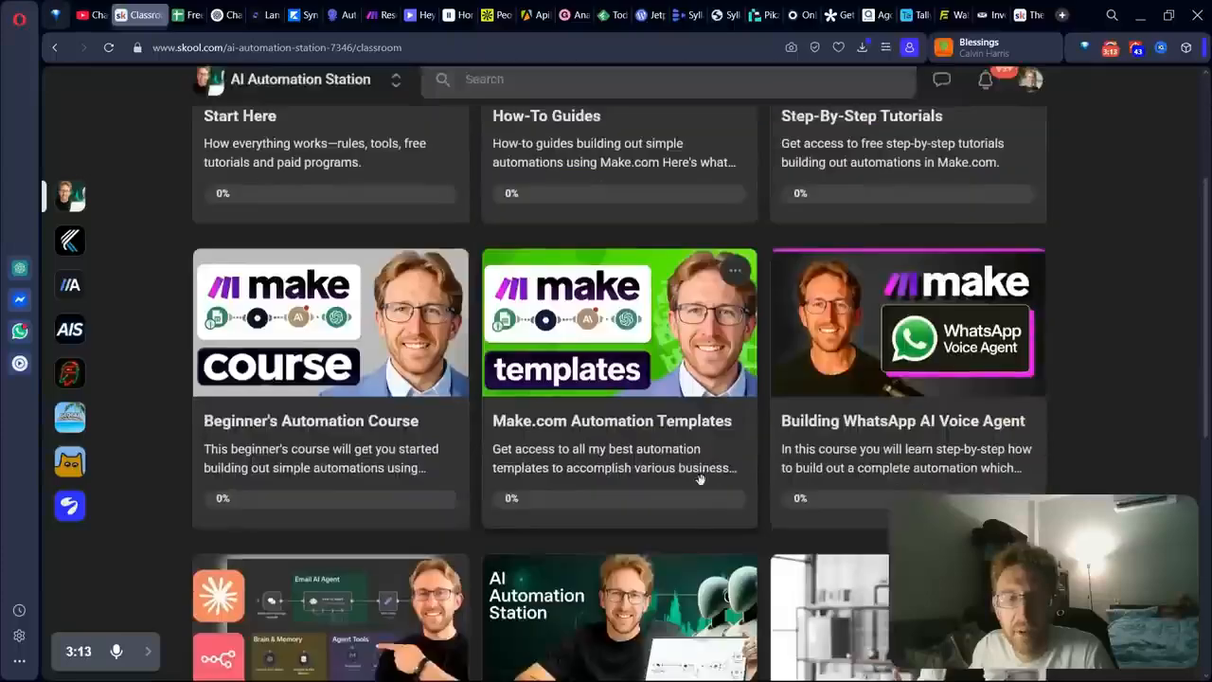
pyautogui.scroll(-2, 402, 460)
pyautogui.scroll(5, 814, 327)
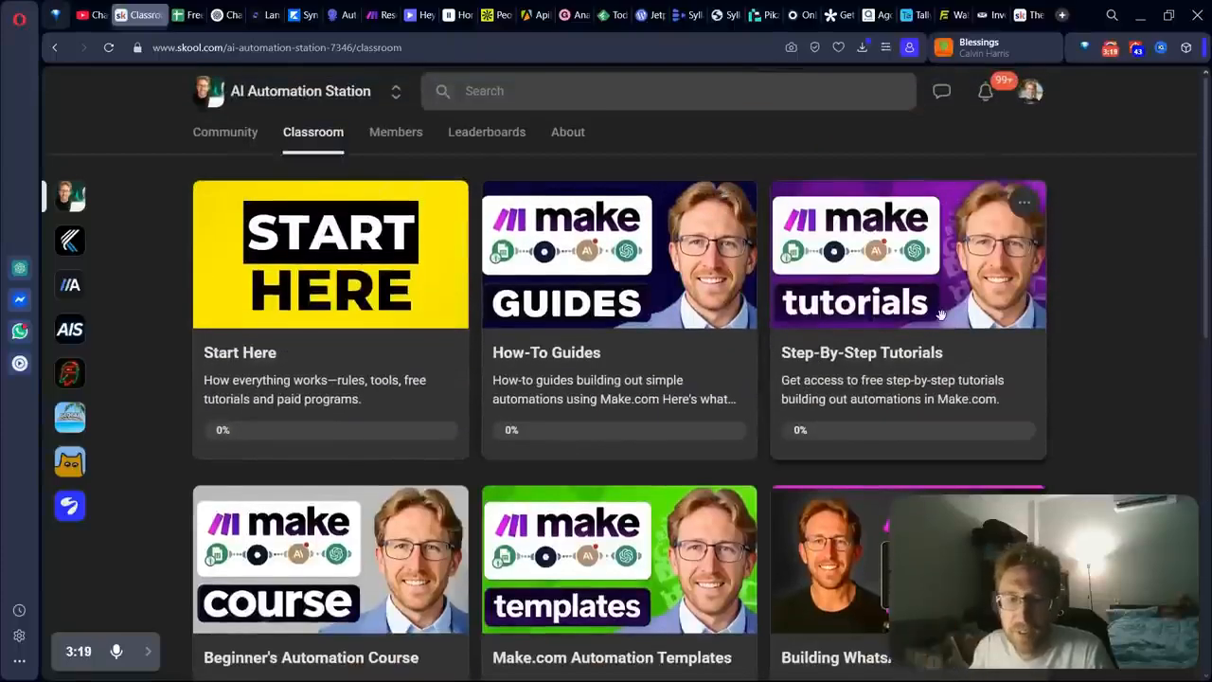
pyautogui.scroll(-3, 665, 384)
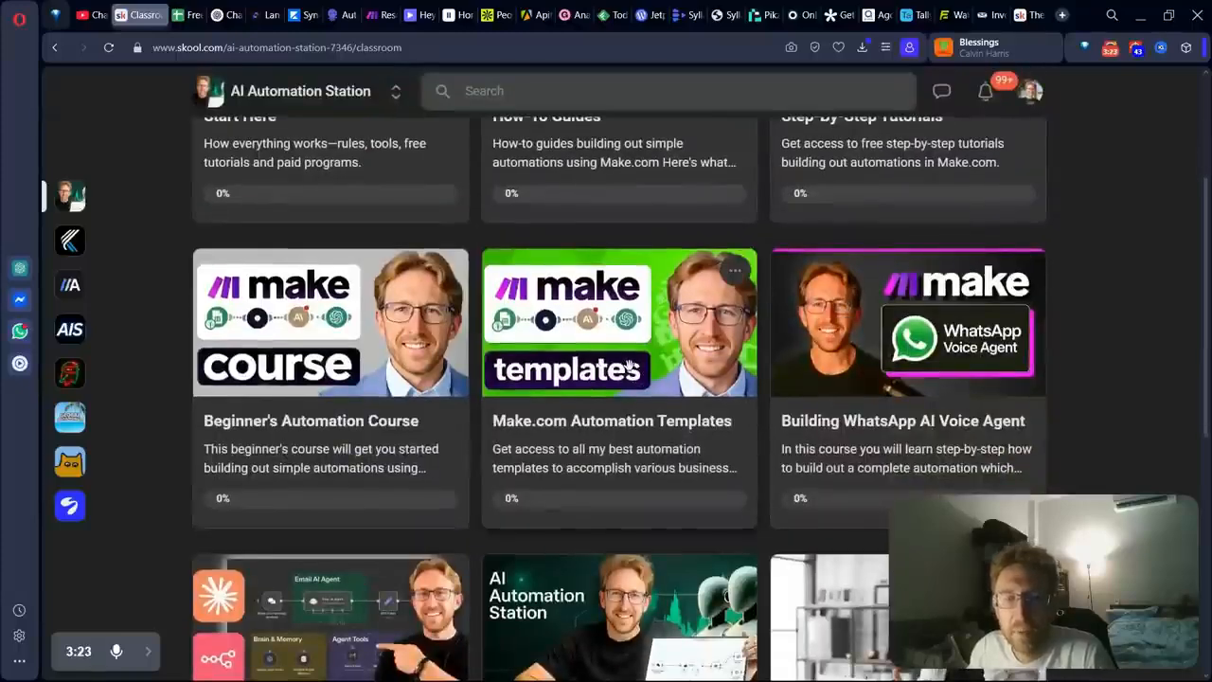
# - Open the Make.com Automation Templates course and view the #5: Generate Leads On Autopilot lesson
pyautogui.click(629, 366)
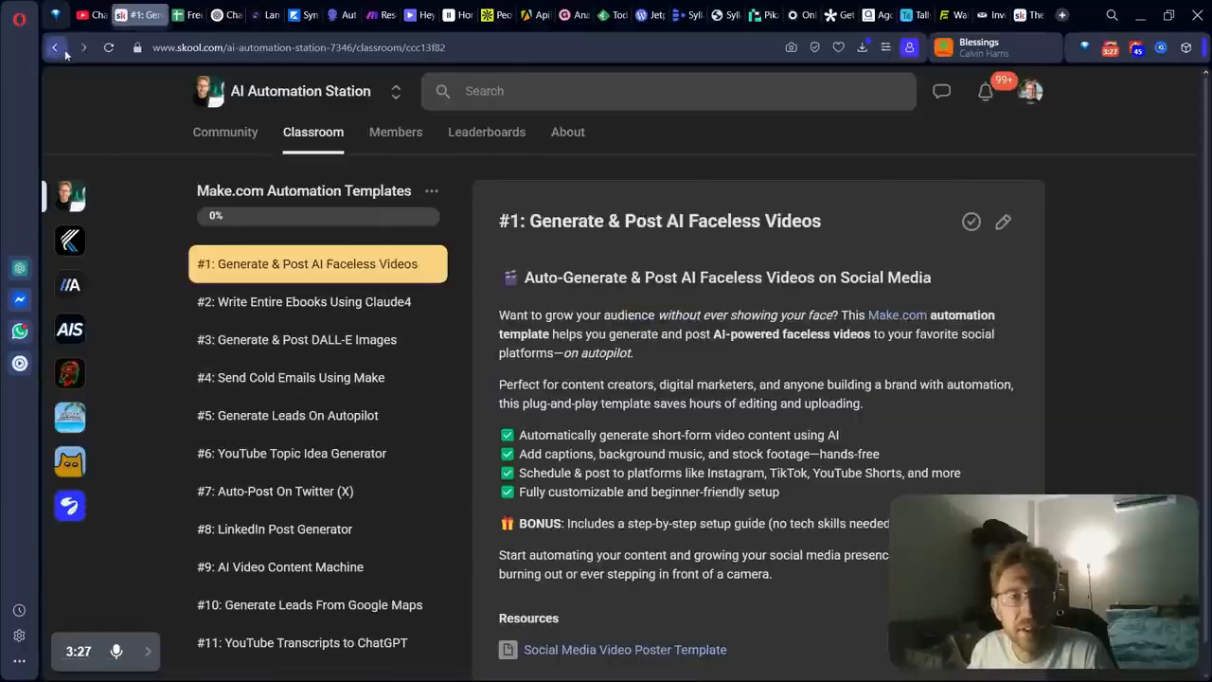
pyautogui.scroll(-2, 705, 436)
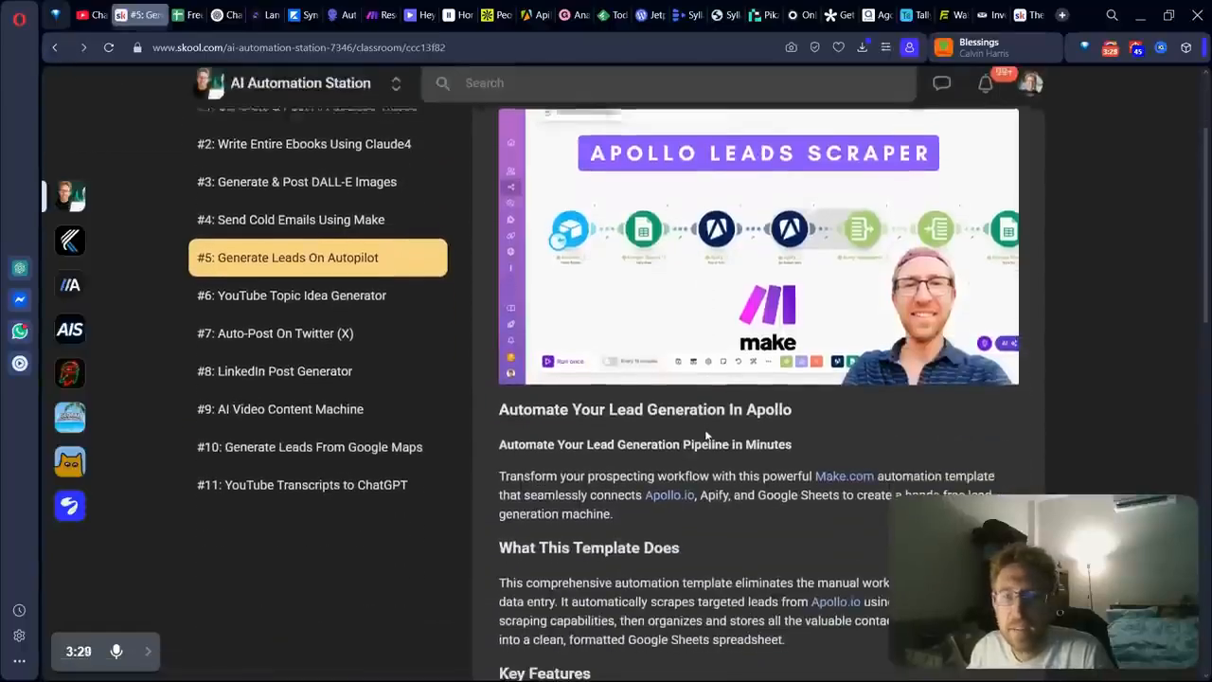
pyautogui.scroll(2, 705, 436)
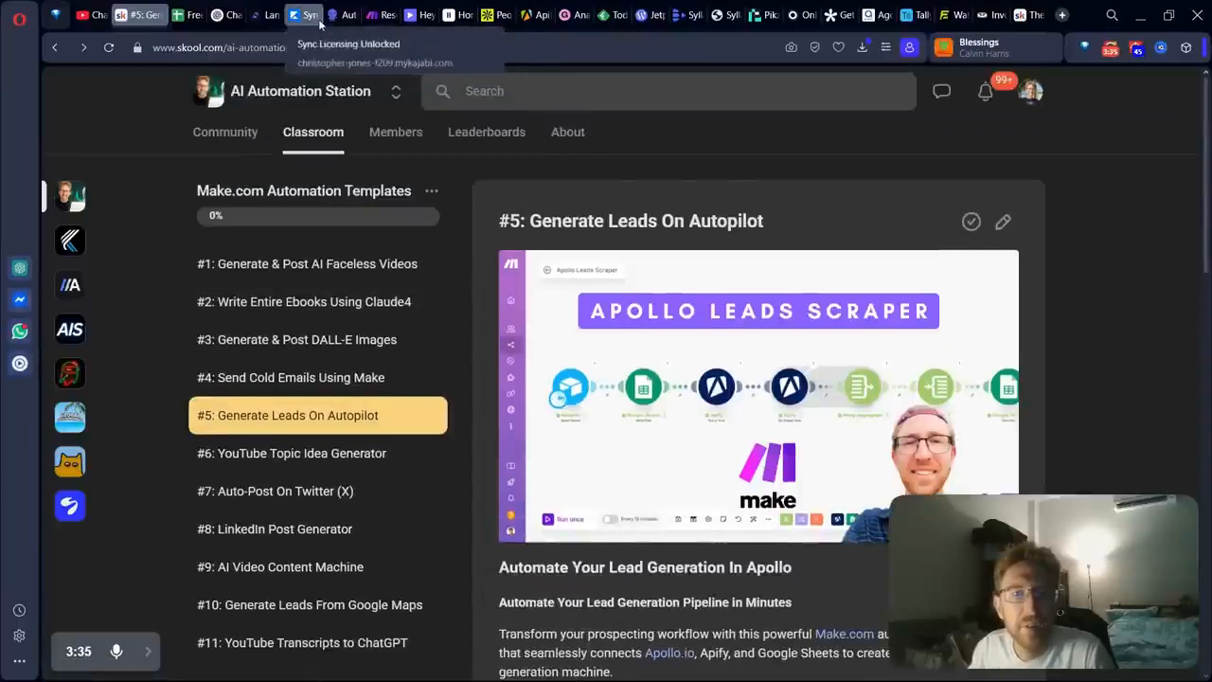
# - View the Research Topic & Create Video Script scenario in Make and the HeyGen home page, and return to the Skool templates course
pyautogui.click(379, 11)
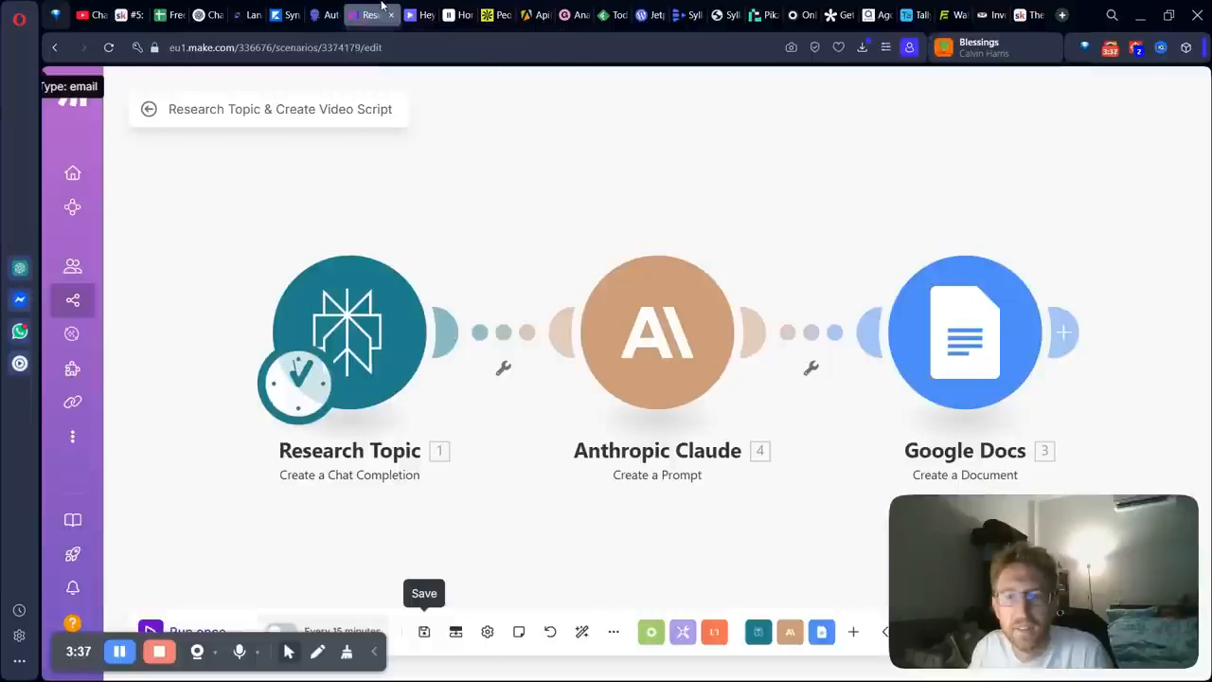
pyautogui.click(417, 7)
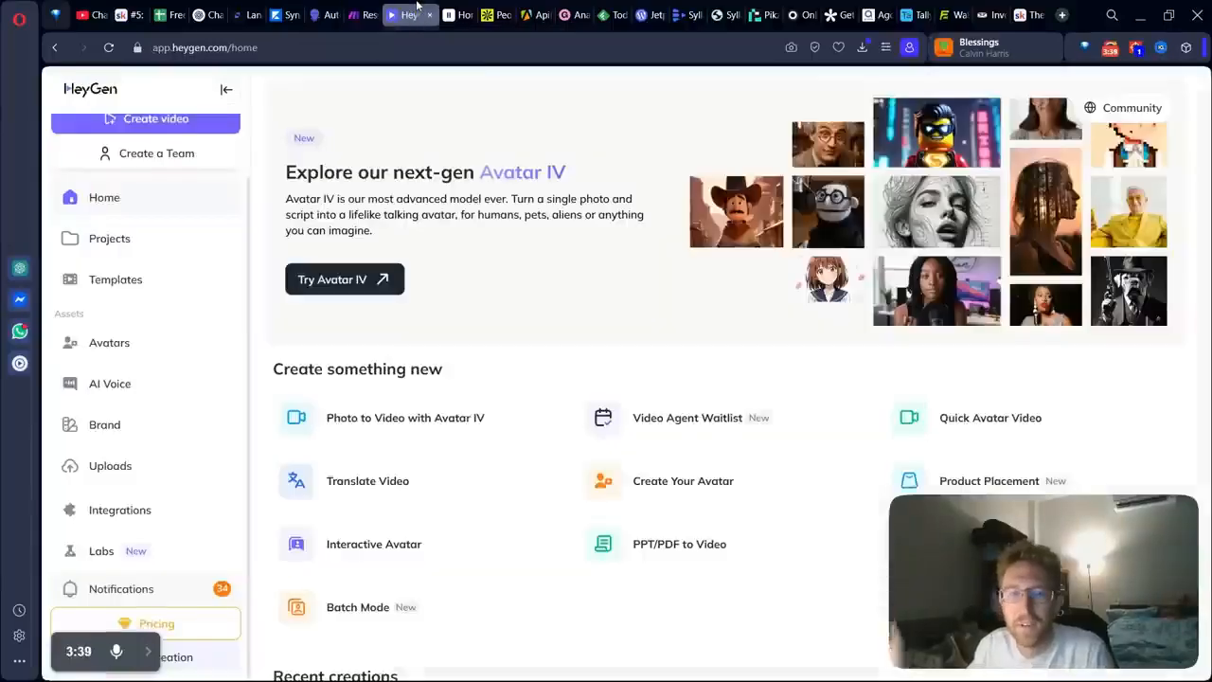
pyautogui.click(132, 14)
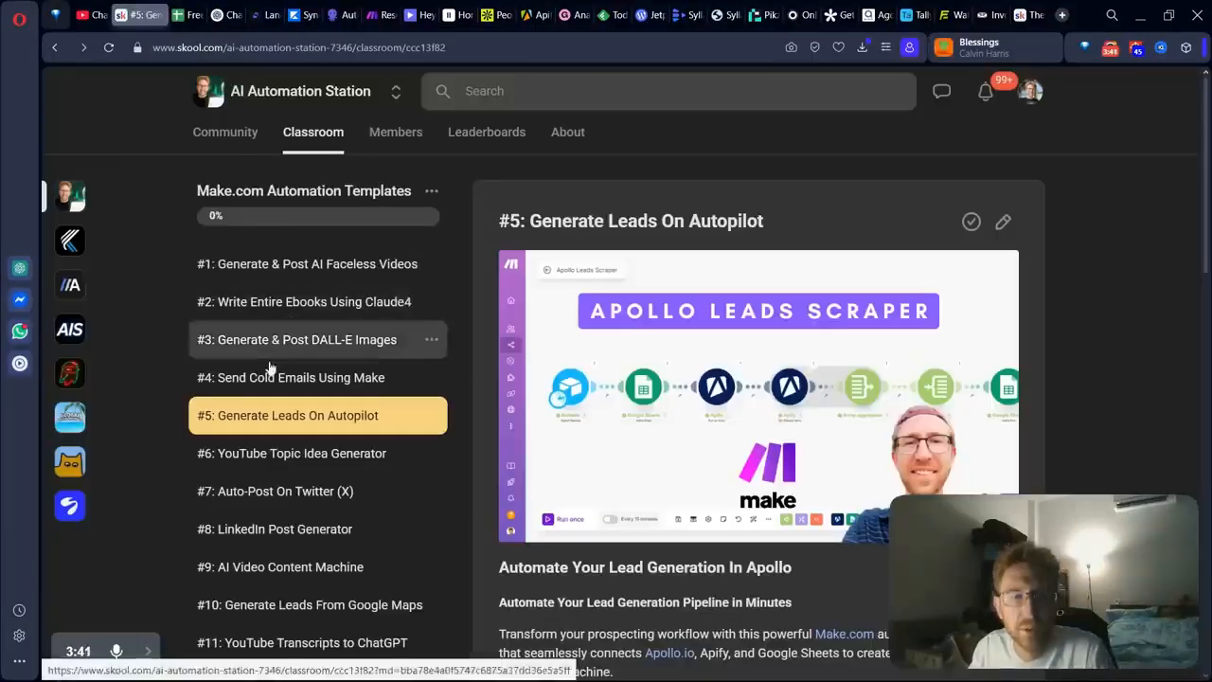